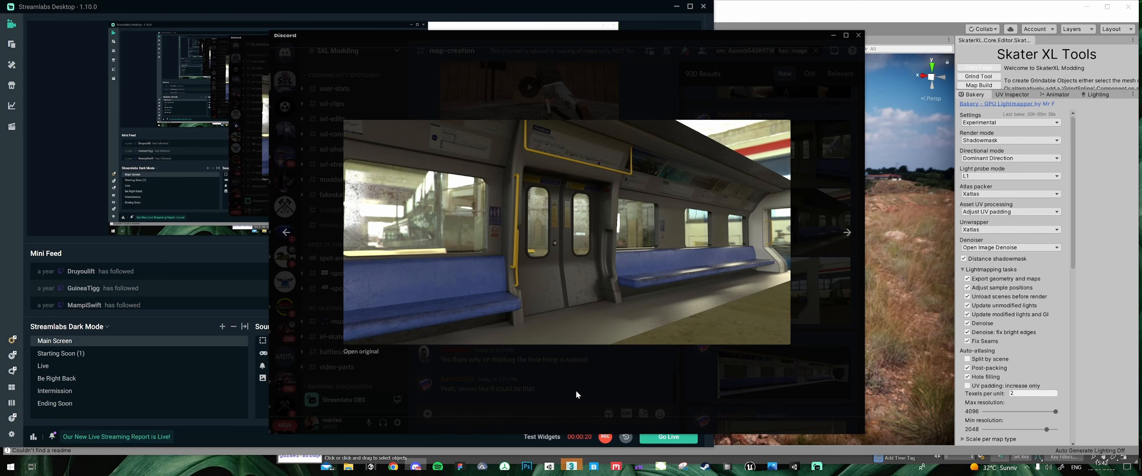
- Browse the image search results in the map-creation channel and open the picture of the subway carriage interior with blue seats
{"action": "left_click", "coordinate": [645, 377]}
{"action": "scroll", "coordinate": [803, 369], "scroll_direction": "down", "scroll_amount": 10}
{"action": "scroll", "coordinate": [796, 365], "scroll_direction": "down", "scroll_amount": 15}
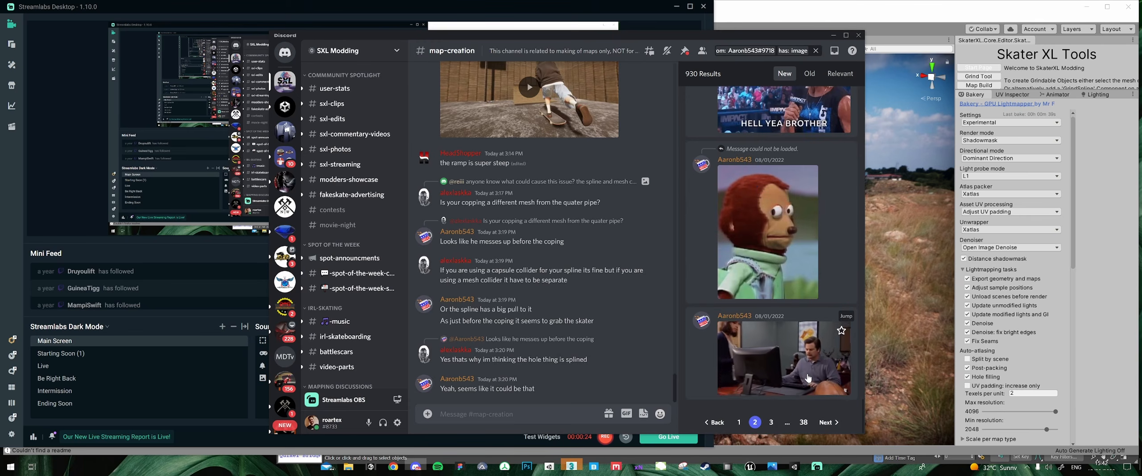
{"action": "left_click", "coordinate": [738, 422]}
{"action": "scroll", "coordinate": [777, 298], "scroll_direction": "down", "scroll_amount": 10}
{"action": "scroll", "coordinate": [776, 296], "scroll_direction": "down", "scroll_amount": 12}
{"action": "scroll", "coordinate": [778, 296], "scroll_direction": "down", "scroll_amount": 5}
{"action": "left_click", "coordinate": [787, 278]}
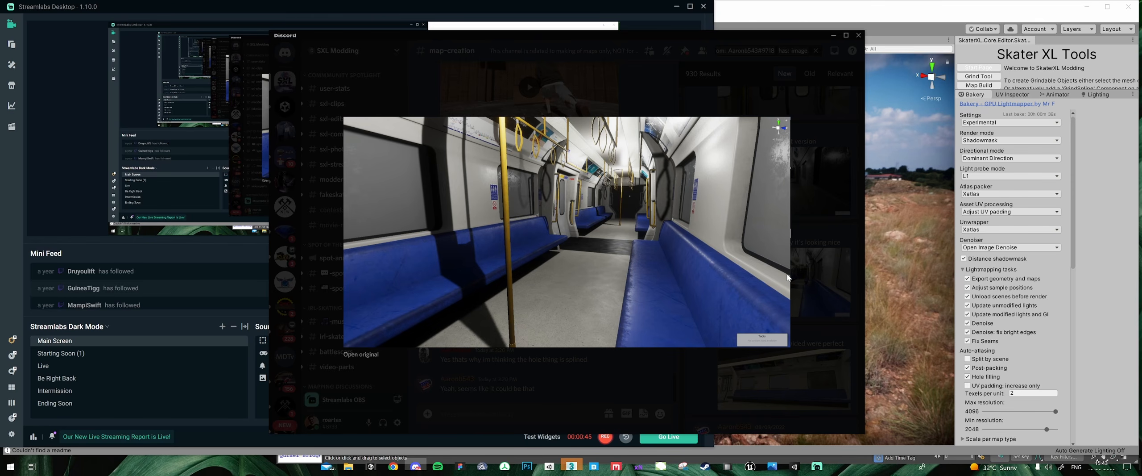
- Switch to the Unity editor and widen its project and scene areas
{"action": "left_click", "coordinate": [776, 7]}
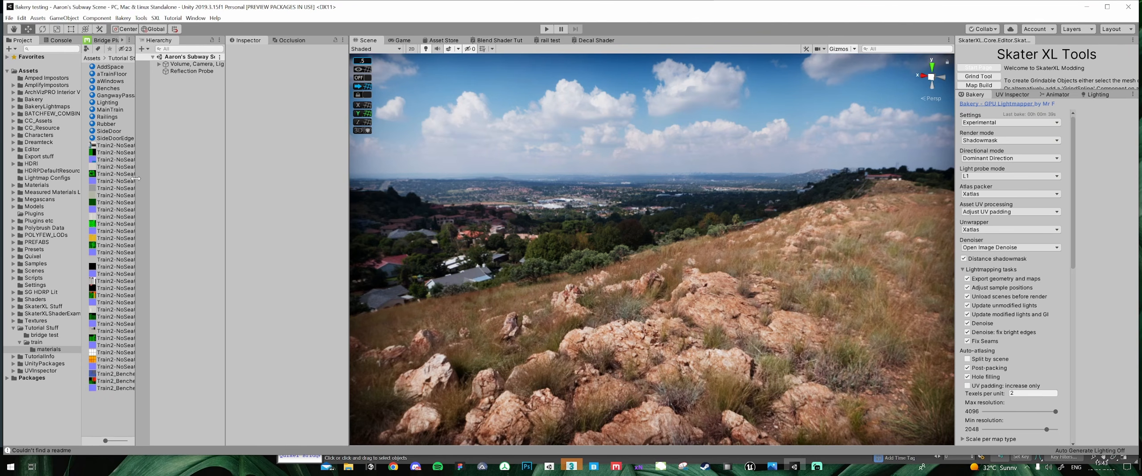
{"action": "left_click_drag", "start_coordinate": [136, 178], "coordinate": [146, 180]}
{"action": "left_click_drag", "start_coordinate": [955, 107], "coordinate": [1018, 107]}
{"action": "left_click", "coordinate": [1049, 104]}
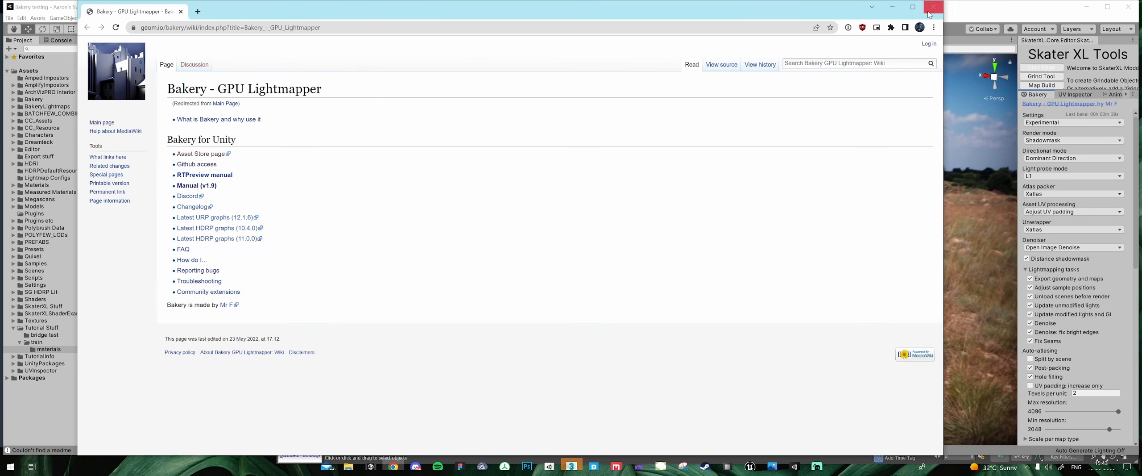
{"action": "left_click", "coordinate": [937, 7]}
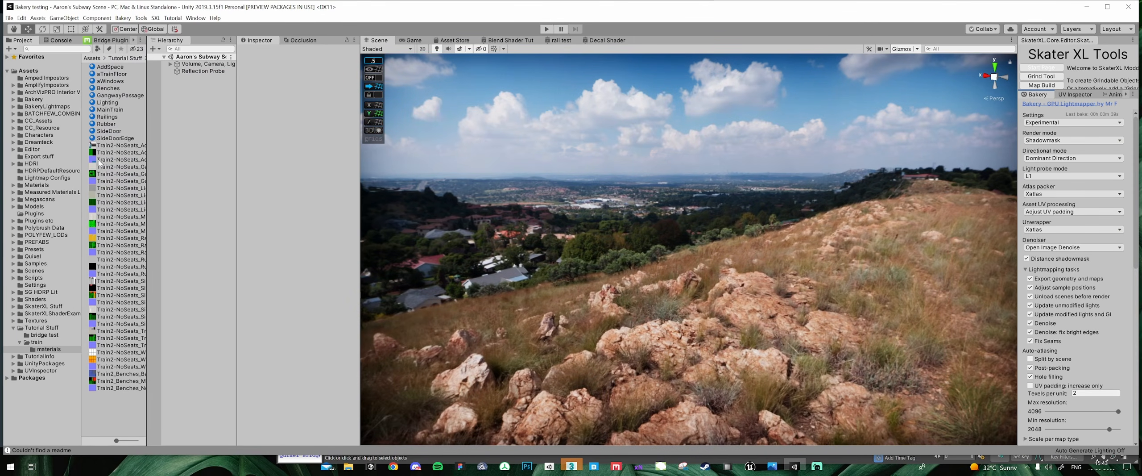
- Add the train tunnel model from the train folder to the scene and set its position to 0, 0, 0
{"action": "left_click", "coordinate": [50, 342]}
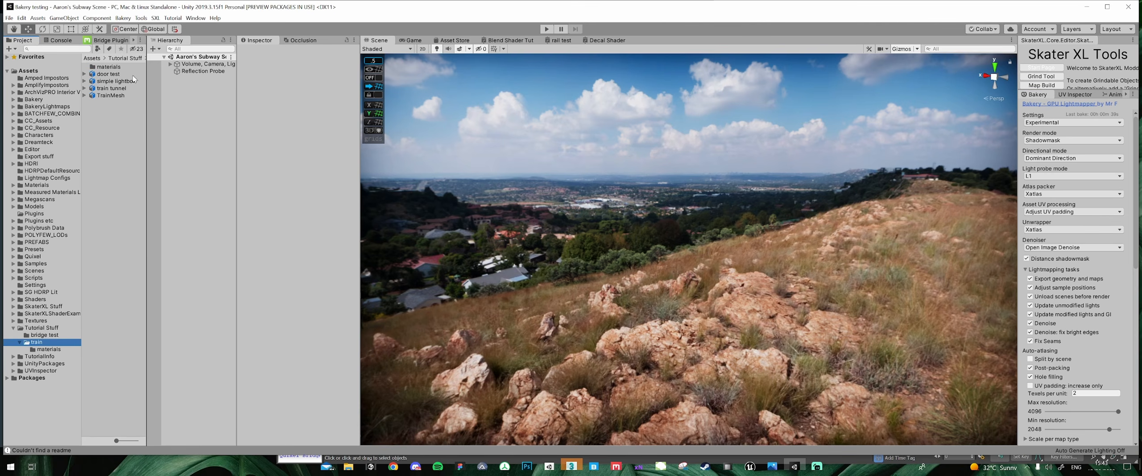
{"action": "left_click_drag", "start_coordinate": [123, 89], "coordinate": [212, 107]}
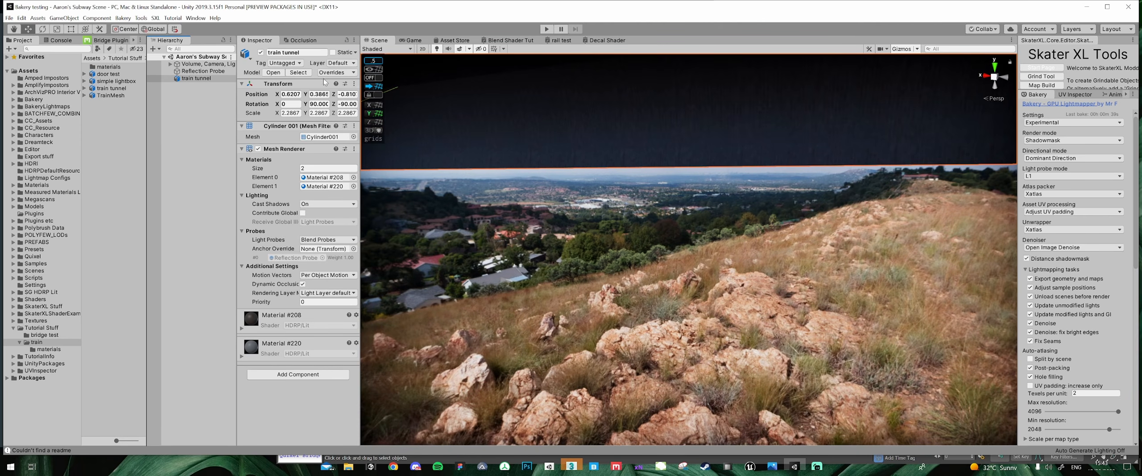
{"action": "left_click", "coordinate": [291, 94]}
{"action": "type", "text": "0"}
{"action": "key", "text": "Tab"}
{"action": "type", "text": "0"}
{"action": "key", "text": "Tab"}
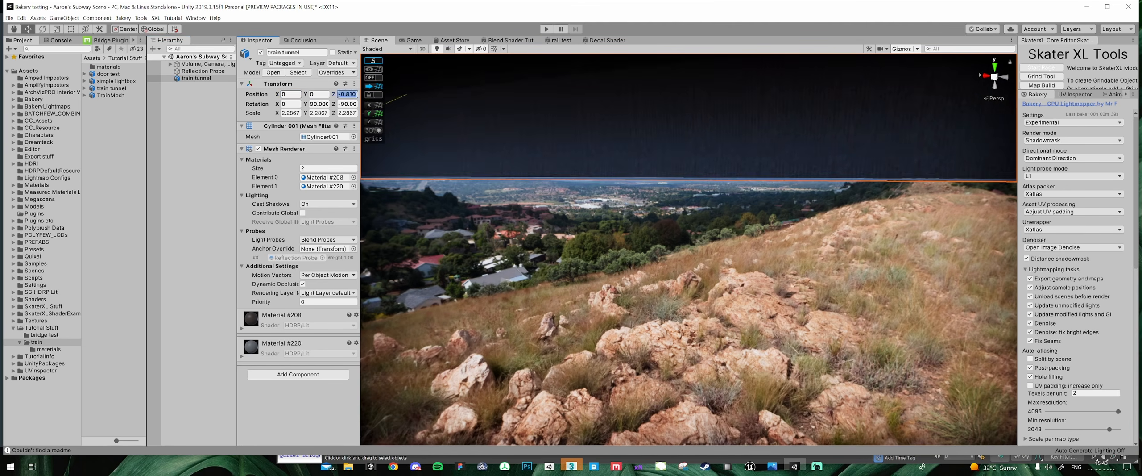
{"action": "type", "text": "0"}
- Assign the Brick 1 material to the train tunnel's Element 0 slot for the walls
{"action": "middle_click_drag", "start_coordinate": [724, 142], "coordinate": [886, 307]}
{"action": "left_click_drag", "start_coordinate": [625, 290], "coordinate": [810, 285], "text": "alt"}
{"action": "scroll", "coordinate": [776, 285], "scroll_direction": "up", "scroll_amount": 3}
{"action": "middle_click_drag", "start_coordinate": [714, 286], "coordinate": [742, 218]}
{"action": "left_click_drag", "start_coordinate": [742, 218], "coordinate": [702, 232], "text": "alt"}
{"action": "right_click_drag", "start_coordinate": [703, 232], "coordinate": [727, 236]}
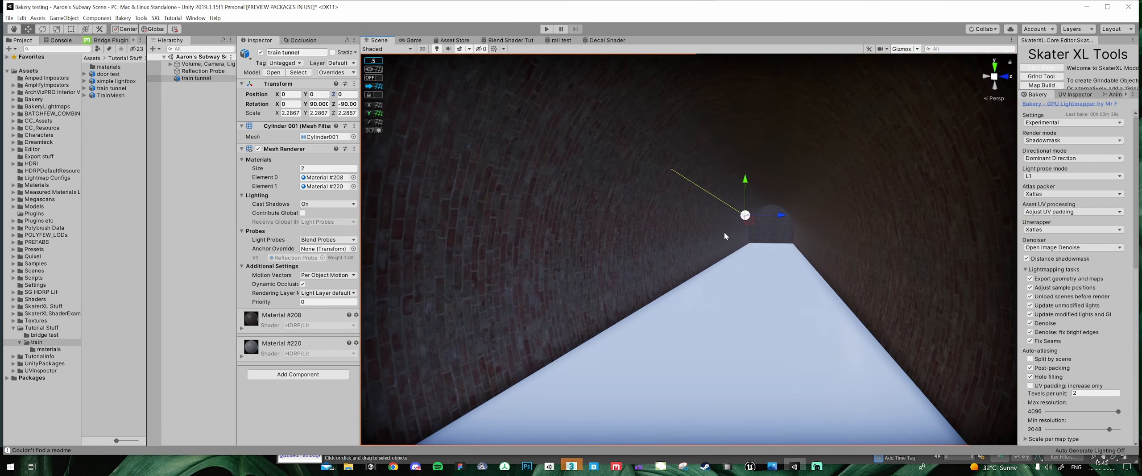
{"action": "left_click", "coordinate": [353, 186]}
{"action": "type", "text": "brick"}
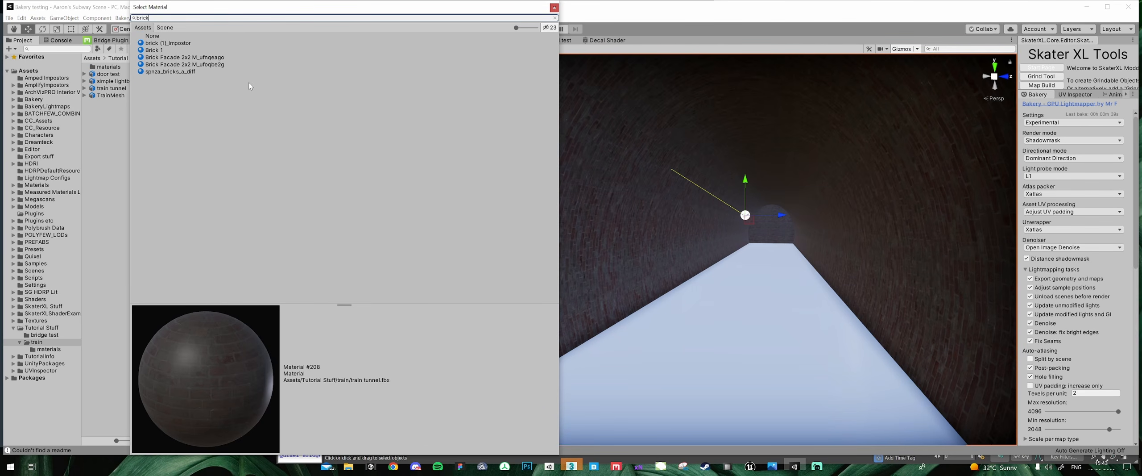
{"action": "left_click", "coordinate": [177, 51]}
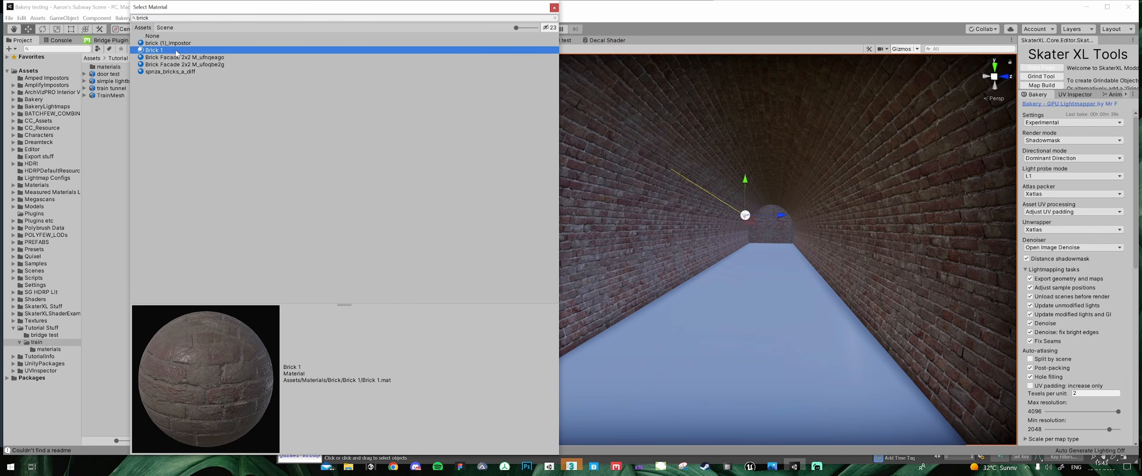
{"action": "double_click", "coordinate": [177, 53]}
- Compare sidewalk materials for the train tunnel's Element 1 slot and assign Blend Material - Sidewalk 8 - Darker to the floor
{"action": "left_click", "coordinate": [352, 187]}
{"action": "type", "text": "sidewalk"}
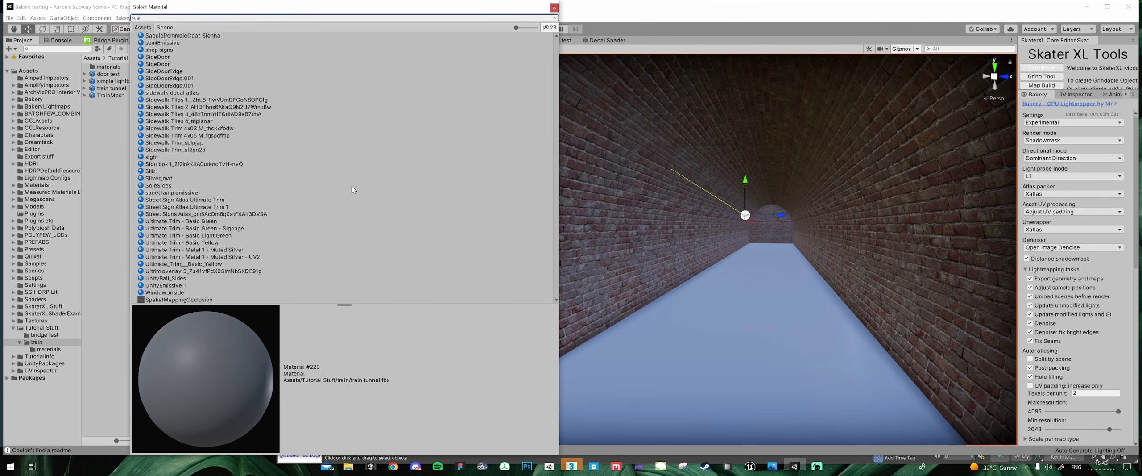
{"action": "left_click", "coordinate": [227, 93]}
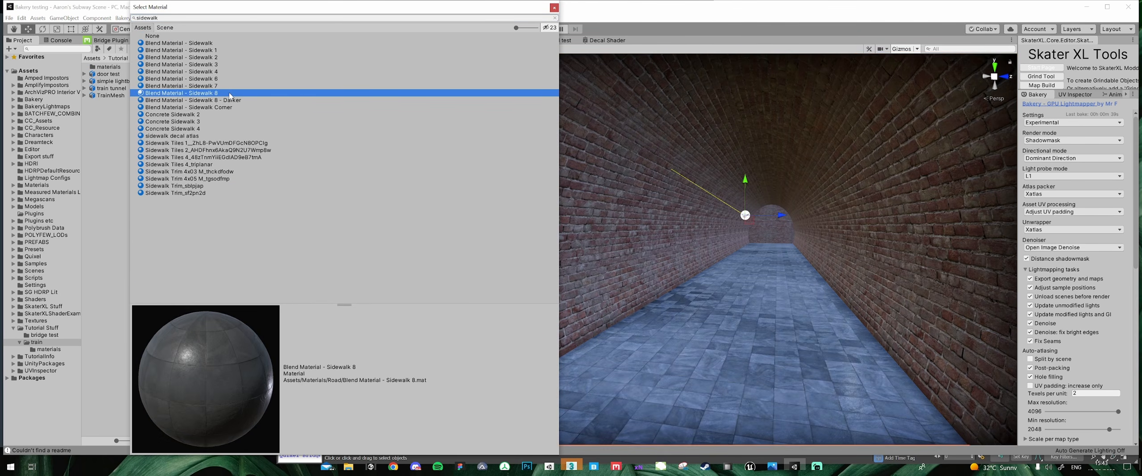
{"action": "key", "text": "Up"}
{"action": "key", "text": "Up"}
{"action": "key", "text": "Down"}
{"action": "key", "text": "Down"}
{"action": "key", "text": "Up"}
{"action": "key", "text": "Down"}
{"action": "key", "text": "Down"}
{"action": "key", "text": "Up"}
{"action": "key", "text": "Down"}
{"action": "key", "text": "Up"}
{"action": "key", "text": "Down"}
{"action": "left_click", "coordinate": [885, 365]}
{"action": "middle_click_drag", "start_coordinate": [885, 369], "coordinate": [902, 352]}
{"action": "right_click_drag", "start_coordinate": [892, 352], "coordinate": [638, 237]}
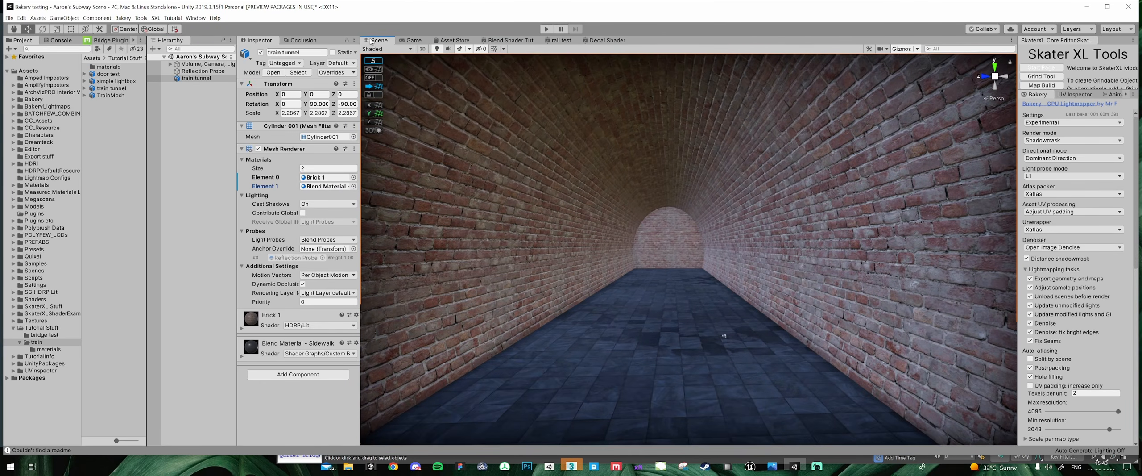
- Check the tunnel in the Baked Lightmap view mode and return to Shaded
{"action": "left_click", "coordinate": [387, 49]}
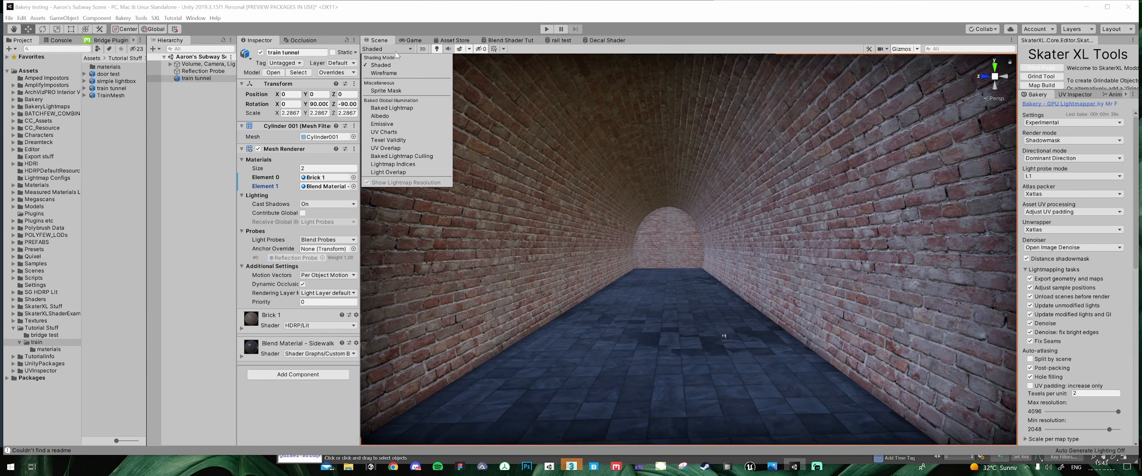
{"action": "left_click", "coordinate": [422, 108]}
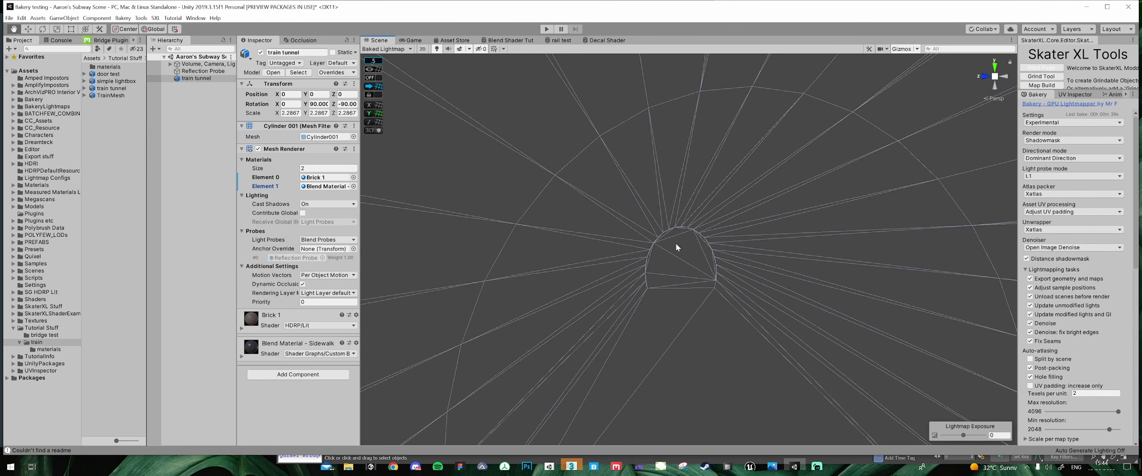
{"action": "left_click", "coordinate": [386, 49]}
{"action": "left_click", "coordinate": [380, 64]}
{"action": "right_click_drag", "start_coordinate": [743, 238], "coordinate": [321, 232]}
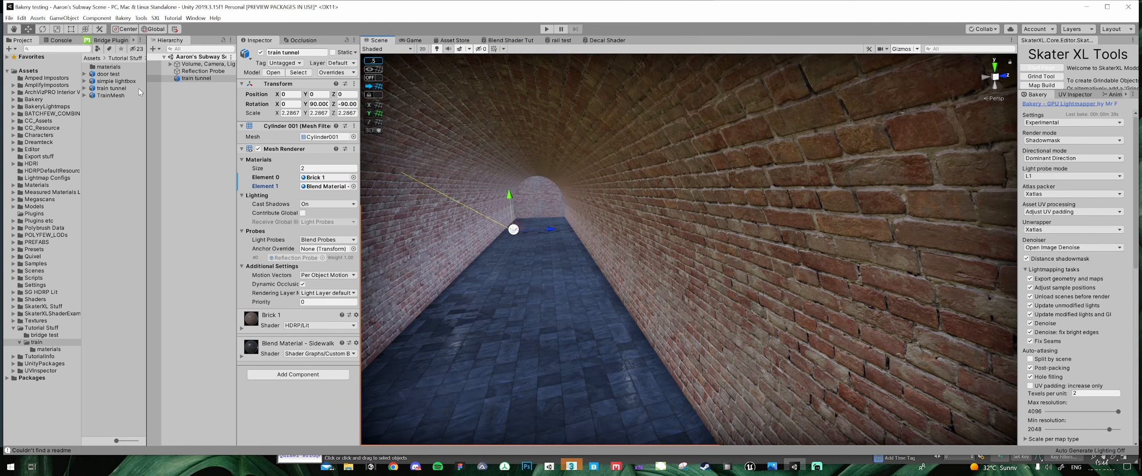
- Preview the simple lightbox model in the train folder
{"action": "left_click", "coordinate": [114, 83]}
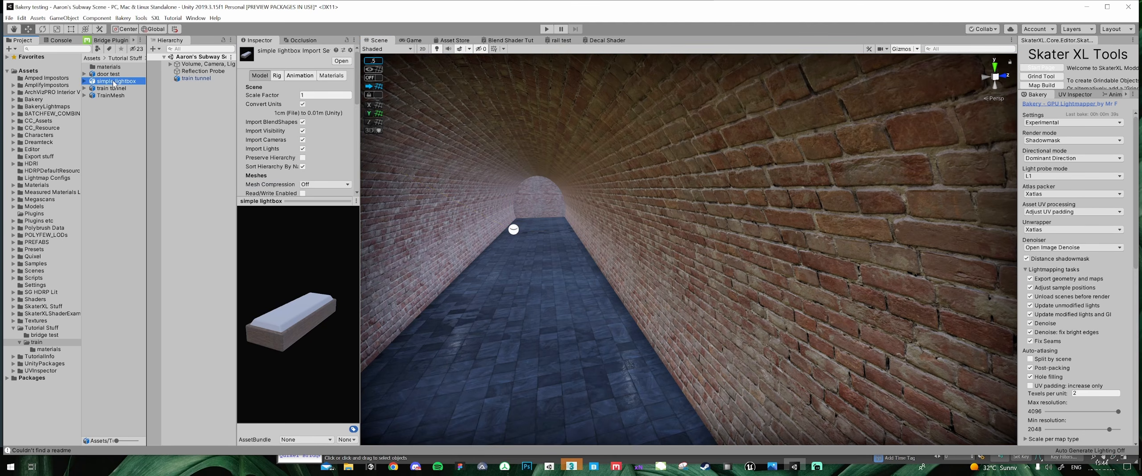
{"action": "mouse_move", "coordinate": [290, 320]}
{"action": "left_mouse_down"}
{"action": "mouse_move", "coordinate": [336, 333]}
{"action": "mouse_move", "coordinate": [275, 336]}
{"action": "mouse_move", "coordinate": [284, 324]}
{"action": "left_mouse_up"}
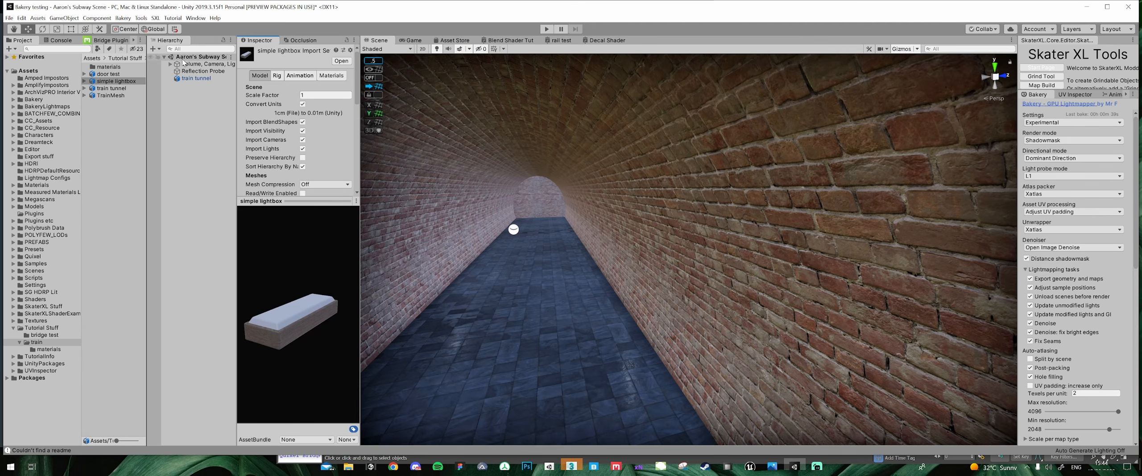
- Create an empty object named "tunnel" and make the train tunnel its child
{"action": "right_click", "coordinate": [179, 111]}
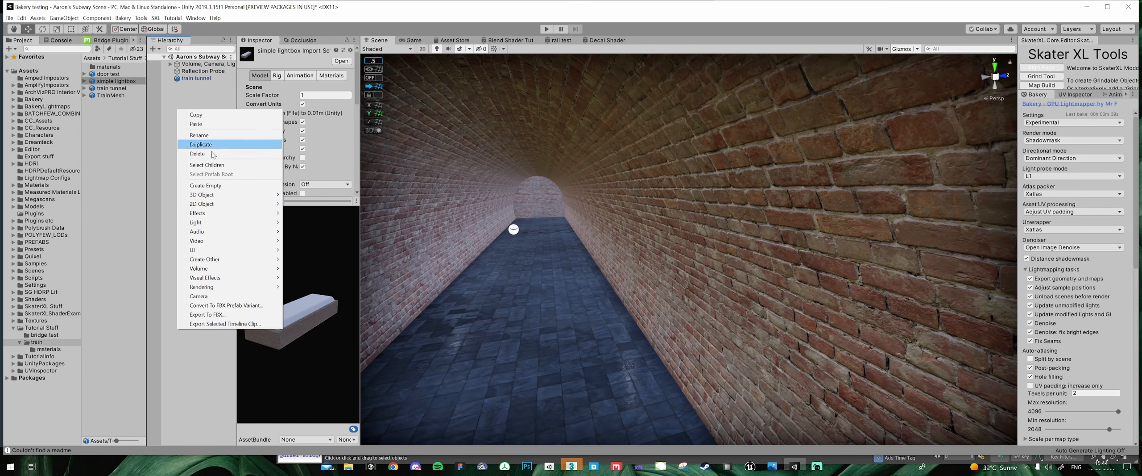
{"action": "left_click", "coordinate": [228, 185]}
{"action": "key", "text": "F2"}
{"action": "type", "text": "tunnel"}
{"action": "key", "text": "Return"}
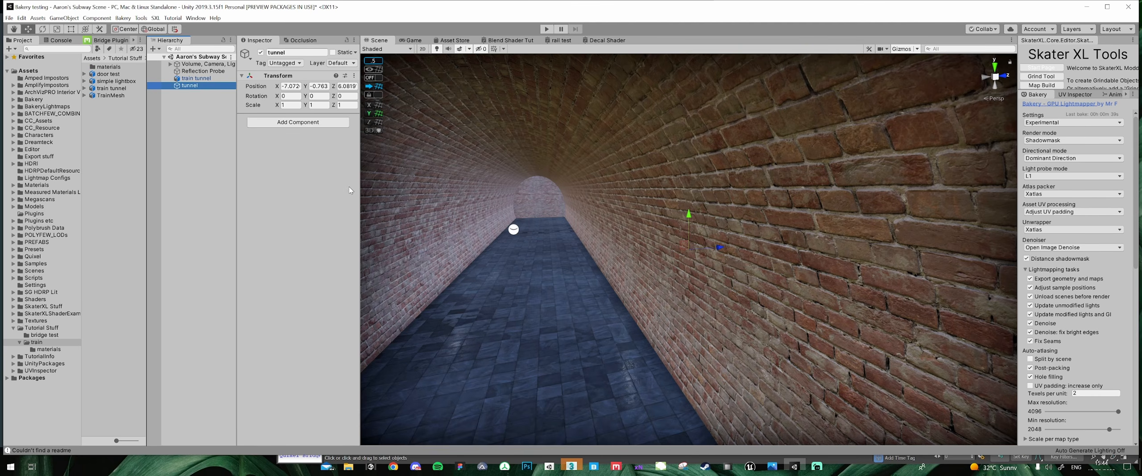
{"action": "left_click", "coordinate": [193, 79]}
{"action": "left_click_drag", "start_coordinate": [193, 79], "coordinate": [189, 85]}
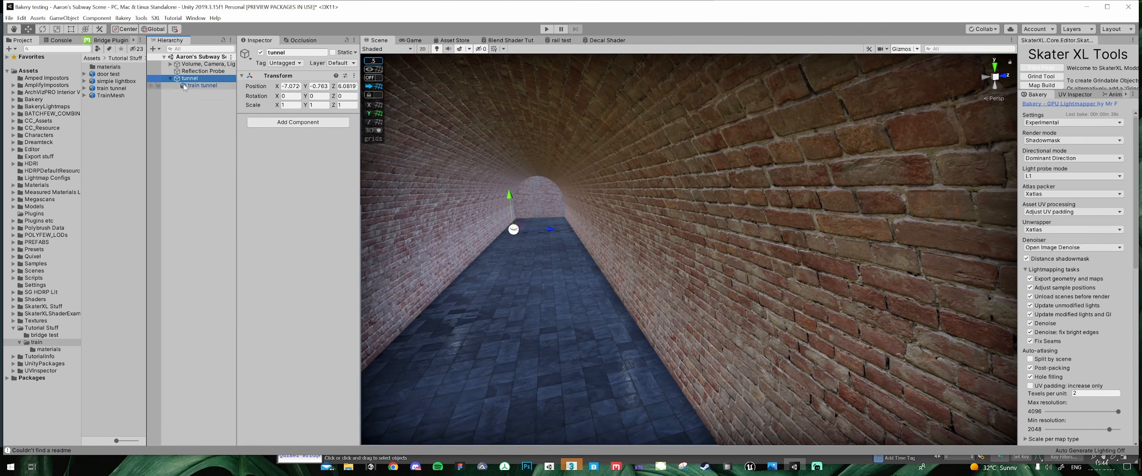
- Place the simple lightbox model on the tunnel floor at about X -9.28, Y -1.5, Z -4.92 and scale it uniformly to about 0.72
{"action": "left_click", "coordinate": [108, 82]}
{"action": "left_click_drag", "start_coordinate": [165, 87], "coordinate": [200, 118]}
{"action": "right_click_drag", "start_coordinate": [570, 228], "coordinate": [601, 177]}
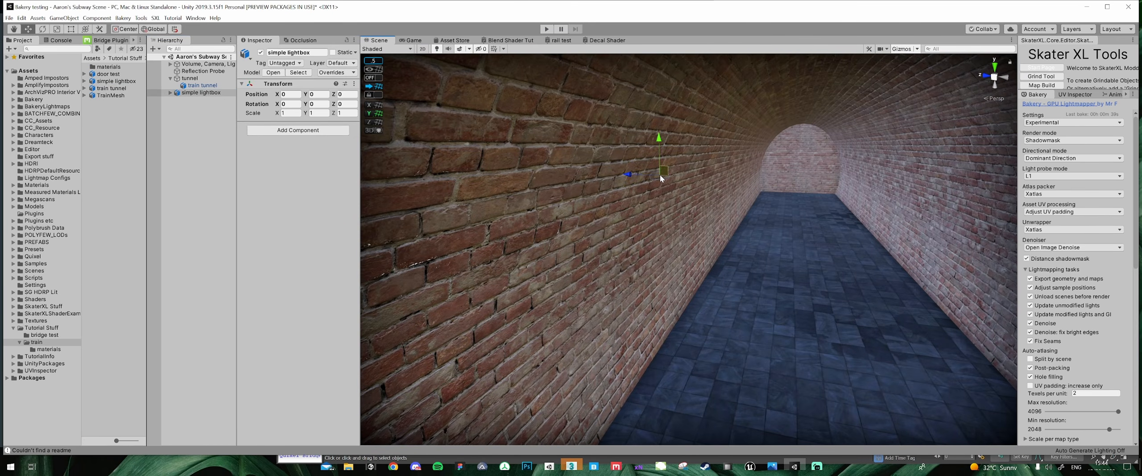
{"action": "left_click_drag", "start_coordinate": [664, 176], "coordinate": [829, 379]}
{"action": "right_click_drag", "start_coordinate": [747, 311], "coordinate": [781, 298]}
{"action": "middle_click_drag", "start_coordinate": [758, 308], "coordinate": [726, 278]}
{"action": "left_click_drag", "start_coordinate": [714, 268], "coordinate": [610, 229], "text": "alt"}
{"action": "left_click_drag", "start_coordinate": [652, 150], "coordinate": [653, 261]}
{"action": "key", "text": "r"}
{"action": "mouse_move", "coordinate": [656, 290]}
{"action": "left_mouse_down"}
{"action": "mouse_move", "coordinate": [657, 309]}
{"action": "mouse_move", "coordinate": [668, 289]}
{"action": "left_mouse_up"}
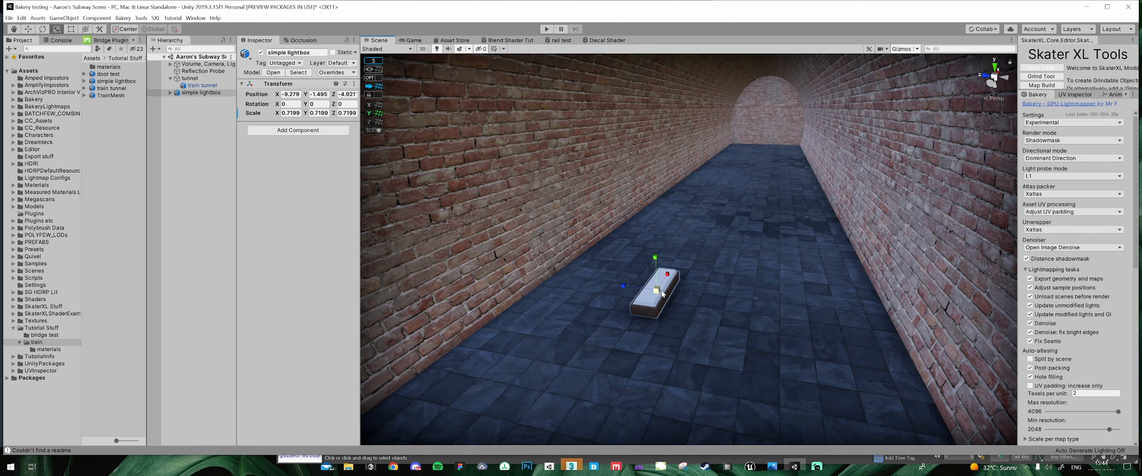
- Assign the basic light grey material to the lightbox's casing, Object005
{"action": "right_click_drag", "start_coordinate": [669, 288], "coordinate": [659, 299]}
{"action": "left_click", "coordinate": [170, 93]}
{"action": "left_click", "coordinate": [206, 108]}
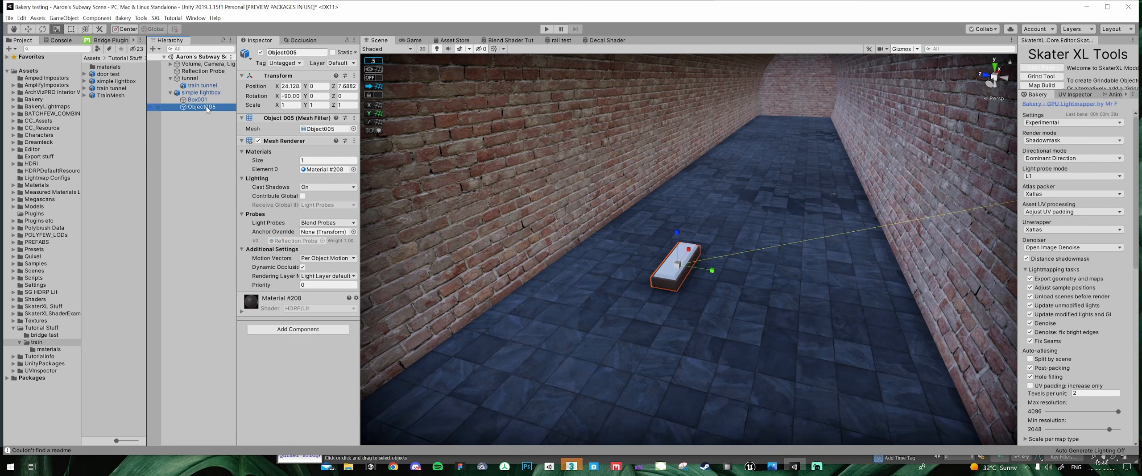
{"action": "left_click", "coordinate": [353, 170]}
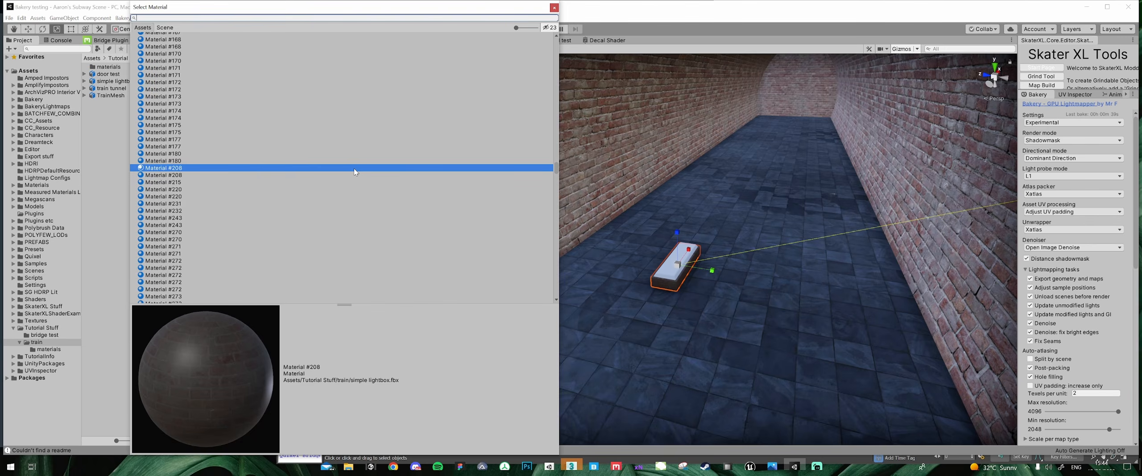
{"action": "type", "text": "basic"}
{"action": "key", "text": "Down"}
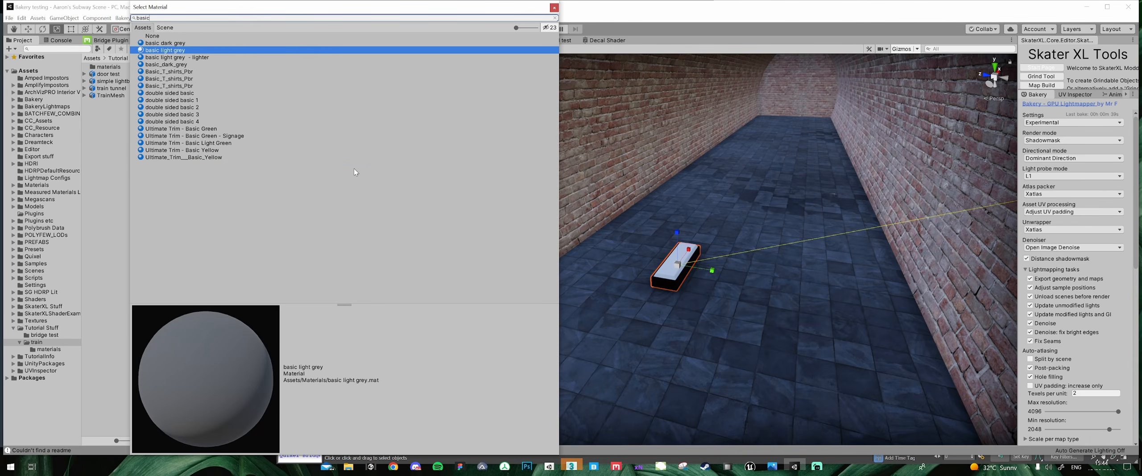
{"action": "key", "text": "Up"}
{"action": "key", "text": "Down"}
{"action": "key", "text": "Down"}
{"action": "key", "text": "Up"}
{"action": "key", "text": "Return"}
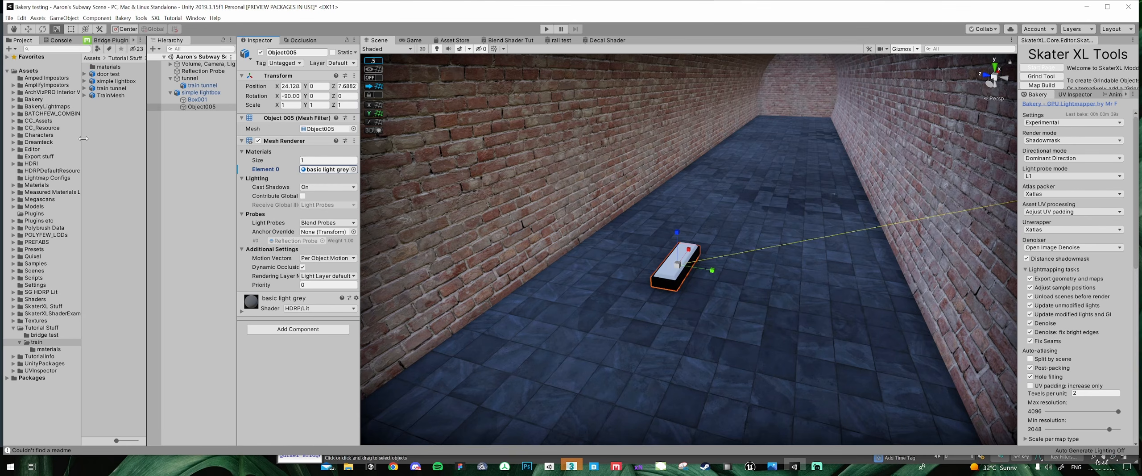
- Create a new material named "emissive" in the train materials folder
{"action": "double_click", "coordinate": [108, 67]}
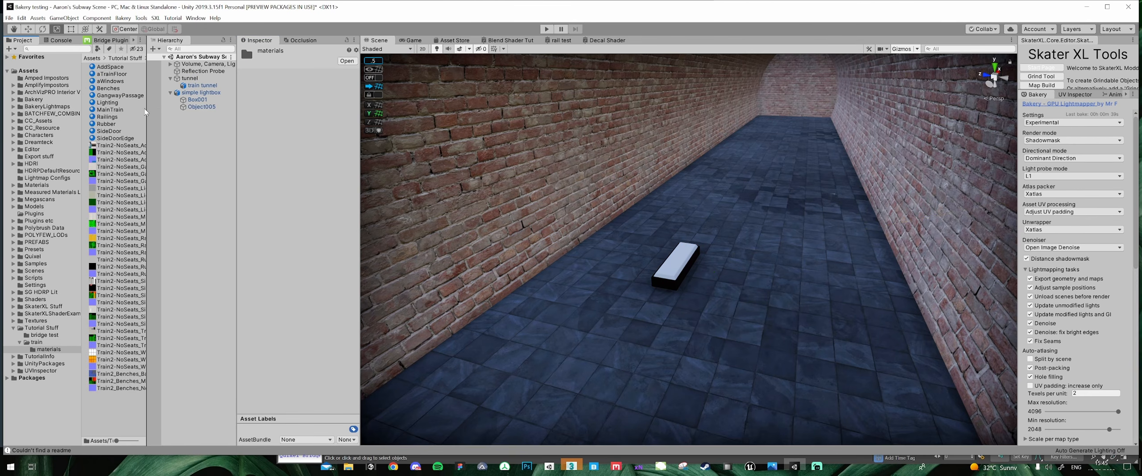
{"action": "left_click_drag", "start_coordinate": [147, 108], "coordinate": [169, 109]}
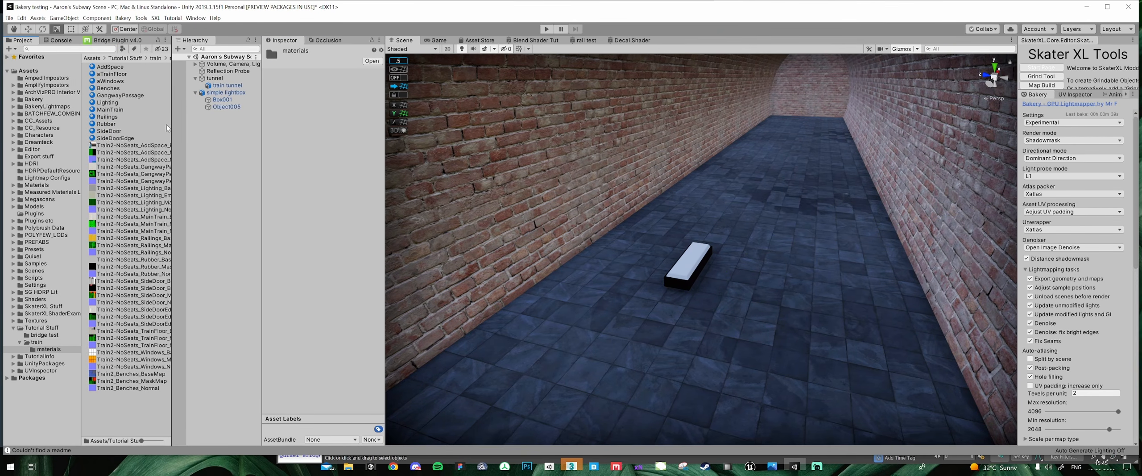
{"action": "right_click", "coordinate": [115, 411]}
{"action": "mouse_move", "coordinate": [175, 200]}
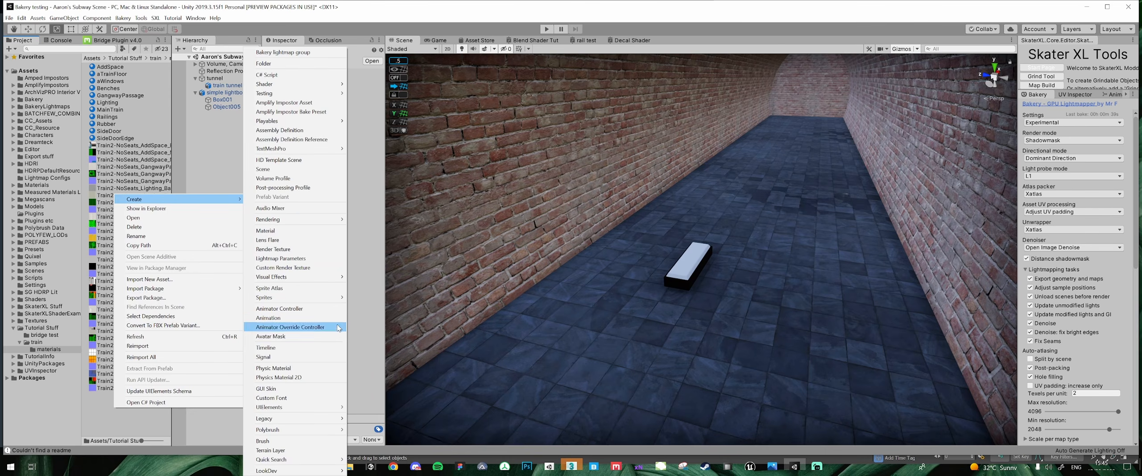
{"action": "left_click", "coordinate": [301, 227]}
{"action": "type", "text": "emissive"}
{"action": "key", "text": "Return"}
- Enable Use Emission Intensity on the emissive material and set its emissive color to white
{"action": "left_click_drag", "start_coordinate": [319, 201], "coordinate": [323, 314]}
{"action": "mouse_move", "coordinate": [385, 214]}
{"action": "left_mouse_down"}
{"action": "mouse_move", "coordinate": [405, 214]}
{"action": "mouse_move", "coordinate": [399, 223]}
{"action": "left_mouse_up"}
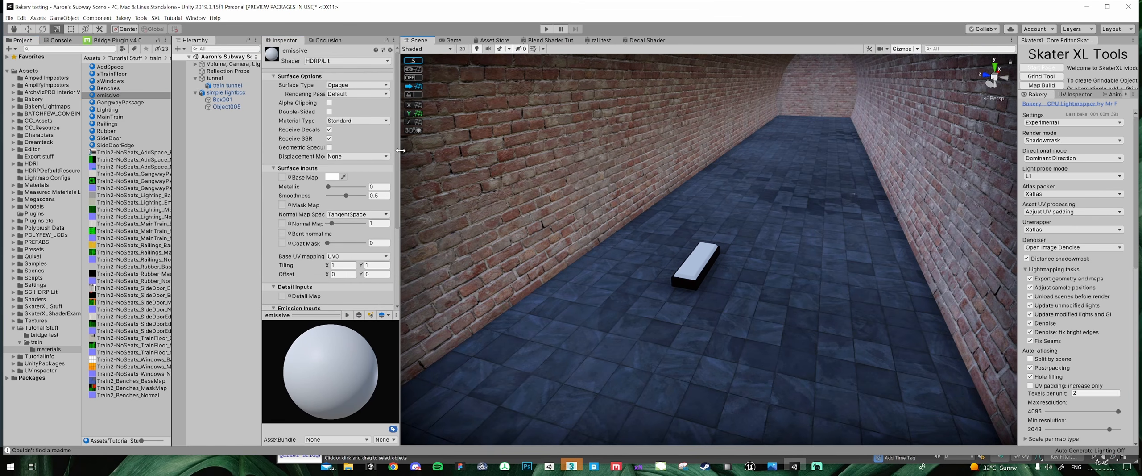
{"action": "scroll", "coordinate": [318, 190], "scroll_direction": "down", "scroll_amount": 5}
{"action": "scroll", "coordinate": [317, 189], "scroll_direction": "up", "scroll_amount": 3}
{"action": "scroll", "coordinate": [296, 228], "scroll_direction": "down", "scroll_amount": 3}
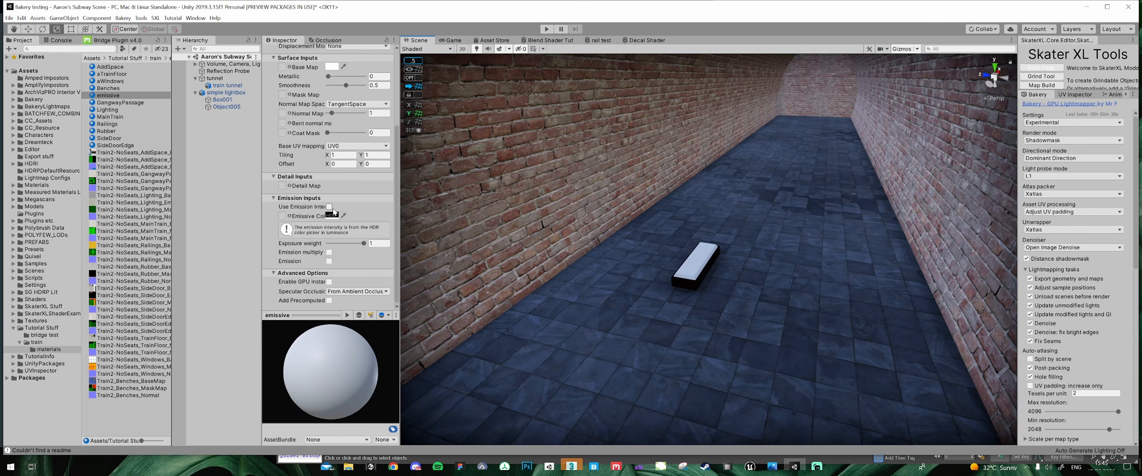
{"action": "left_click", "coordinate": [329, 206]}
{"action": "left_click", "coordinate": [331, 226]}
{"action": "left_click_drag", "start_coordinate": [291, 275], "coordinate": [278, 265]}
{"action": "left_click_drag", "start_coordinate": [329, 218], "coordinate": [259, 212]}
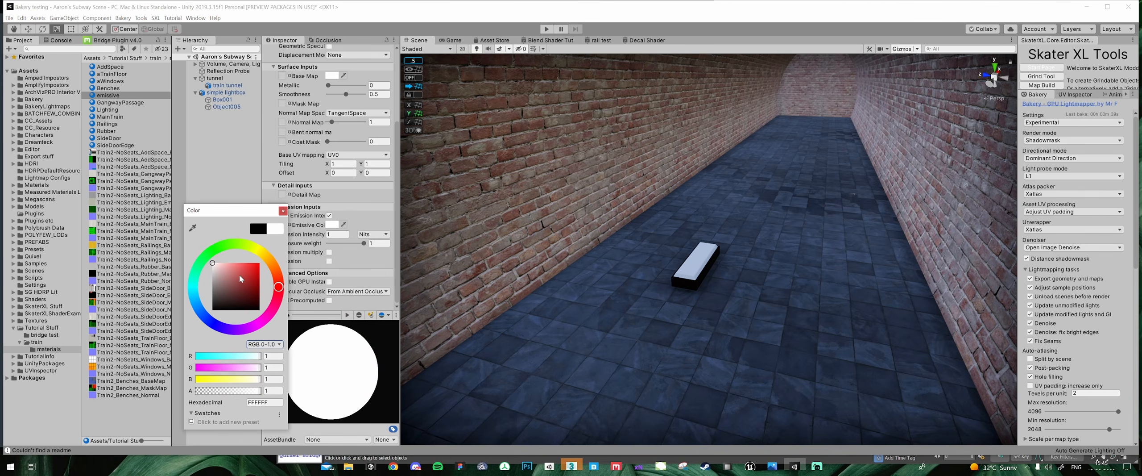
{"action": "left_click", "coordinate": [286, 213]}
- Apply the emissive material to the lightbox's light panel in the scene
{"action": "left_click_drag", "start_coordinate": [106, 97], "coordinate": [689, 270]}
{"action": "right_click_drag", "start_coordinate": [690, 271], "coordinate": [686, 332]}
{"action": "middle_click_drag", "start_coordinate": [685, 331], "coordinate": [658, 246]}
{"action": "scroll", "coordinate": [681, 298], "scroll_direction": "up", "scroll_amount": 6}
{"action": "scroll", "coordinate": [694, 289], "scroll_direction": "down", "scroll_amount": 5}
{"action": "middle_click_drag", "start_coordinate": [693, 288], "coordinate": [662, 253]}
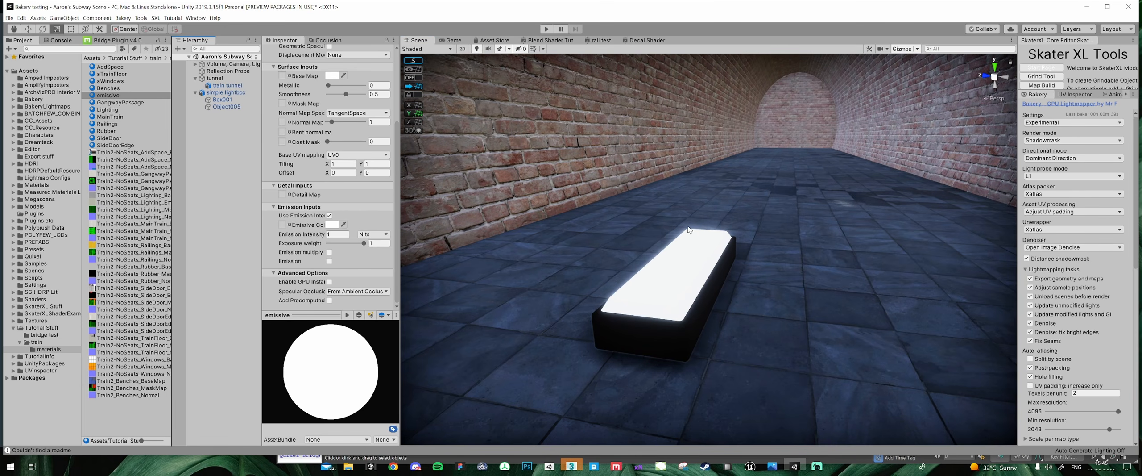
- Set the emissive material's emission intensity to 3 nits
{"action": "left_click_drag", "start_coordinate": [321, 230], "coordinate": [775, 225]}
{"action": "key", "text": "BackSpace"}
{"action": "key", "text": "BackSpace"}
{"action": "key", "text": "BackSpace"}
{"action": "key", "text": "BackSpace"}
{"action": "key", "text": "BackSpace"}
{"action": "type", "text": "2"}
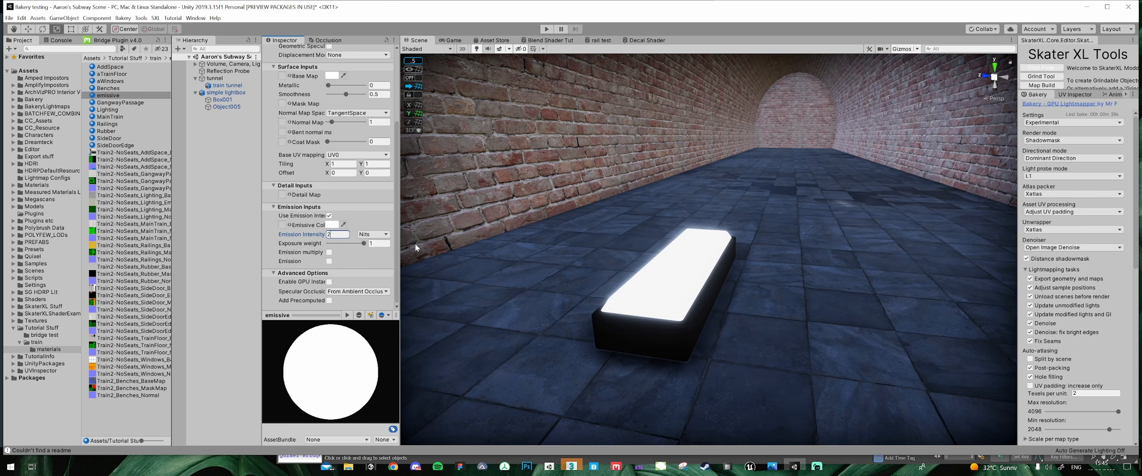
{"action": "key", "text": "BackSpace"}
{"action": "type", "text": "3"}
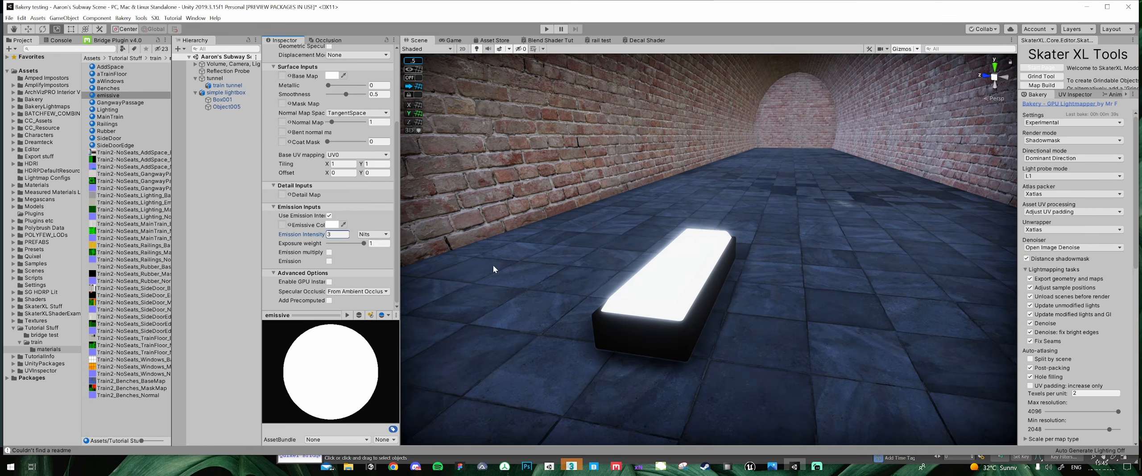
- Rotate the simple lightbox to about -109.3° on X and mount it against the brick wall at about X -9.28, Y -3.97, Z 4.34
{"action": "scroll", "coordinate": [705, 269], "scroll_direction": "down", "scroll_amount": 5}
{"action": "right_click_drag", "start_coordinate": [745, 266], "coordinate": [754, 244]}
{"action": "left_click", "coordinate": [675, 235]}
{"action": "middle_click_drag", "start_coordinate": [675, 231], "coordinate": [684, 242]}
{"action": "key", "text": "w"}
{"action": "left_click_drag", "start_coordinate": [669, 302], "coordinate": [489, 117]}
{"action": "middle_click_drag", "start_coordinate": [489, 117], "coordinate": [545, 180]}
{"action": "key", "text": "e"}
{"action": "left_click_drag", "start_coordinate": [565, 199], "coordinate": [459, 422]}
{"action": "key", "text": "w"}
{"action": "left_click_drag", "start_coordinate": [533, 190], "coordinate": [556, 194]}
{"action": "key", "text": "e"}
{"action": "key", "text": "w"}
{"action": "left_click_drag", "start_coordinate": [495, 157], "coordinate": [523, 162]}
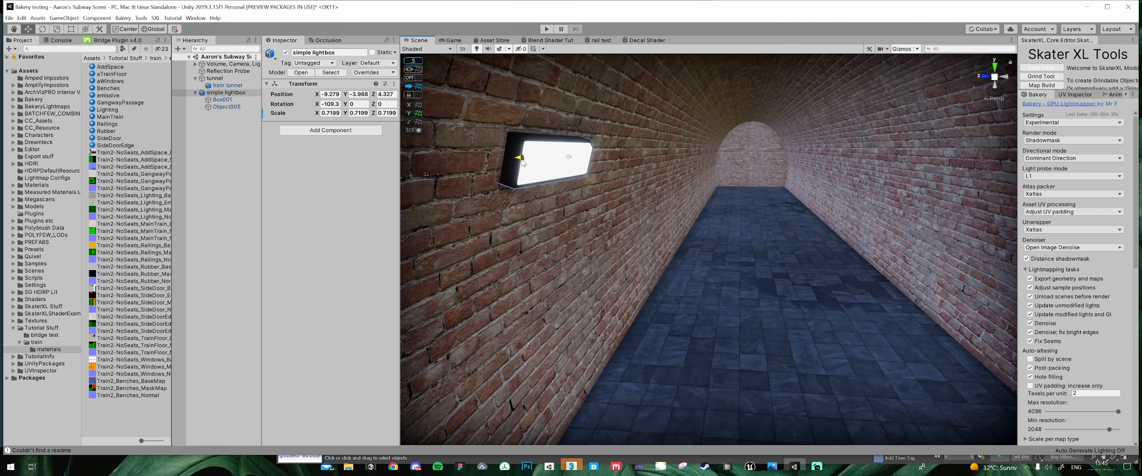
{"action": "right_click_drag", "start_coordinate": [662, 251], "coordinate": [663, 197]}
{"action": "scroll", "coordinate": [660, 185], "scroll_direction": "down", "scroll_amount": 4}
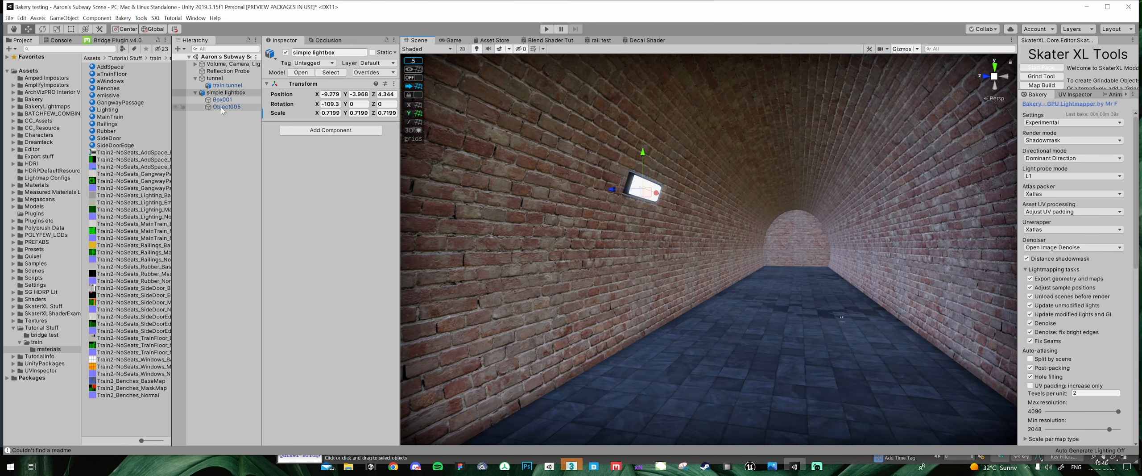
- Select the simple lightbox's light panel, Box001
{"action": "right_click_drag", "start_coordinate": [728, 180], "coordinate": [699, 191]}
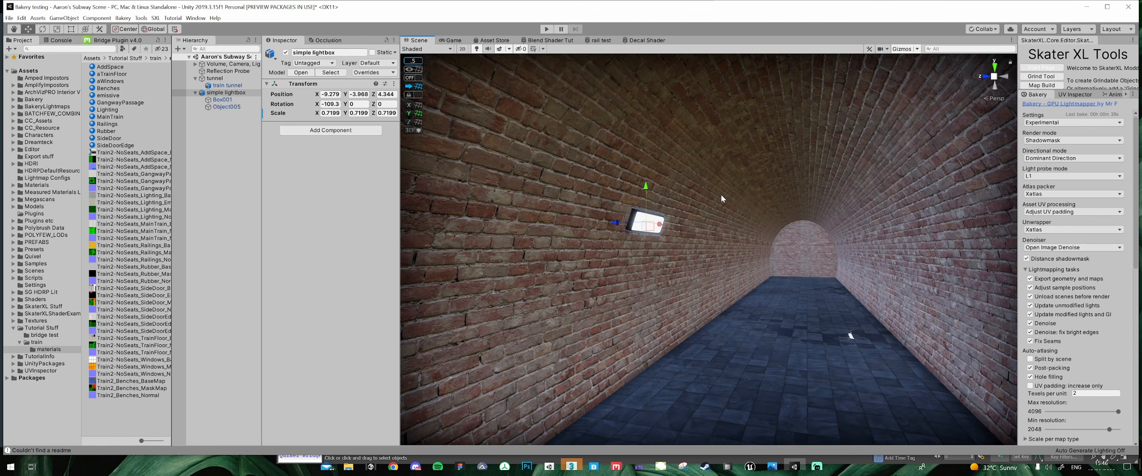
{"action": "left_click_drag", "start_coordinate": [721, 193], "coordinate": [683, 194], "text": "alt"}
{"action": "scroll", "coordinate": [666, 174], "scroll_direction": "up", "scroll_amount": 10}
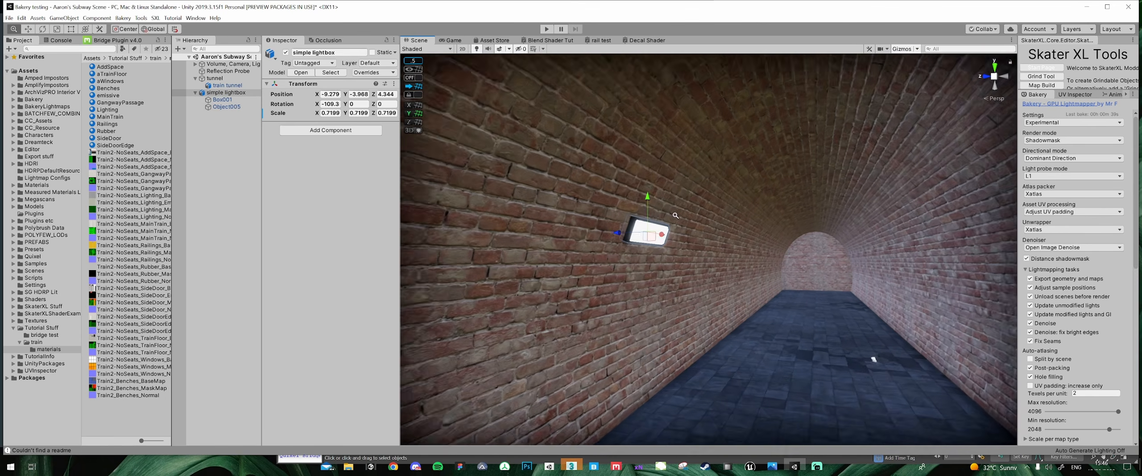
{"action": "middle_click_drag", "start_coordinate": [532, 203], "coordinate": [549, 215]}
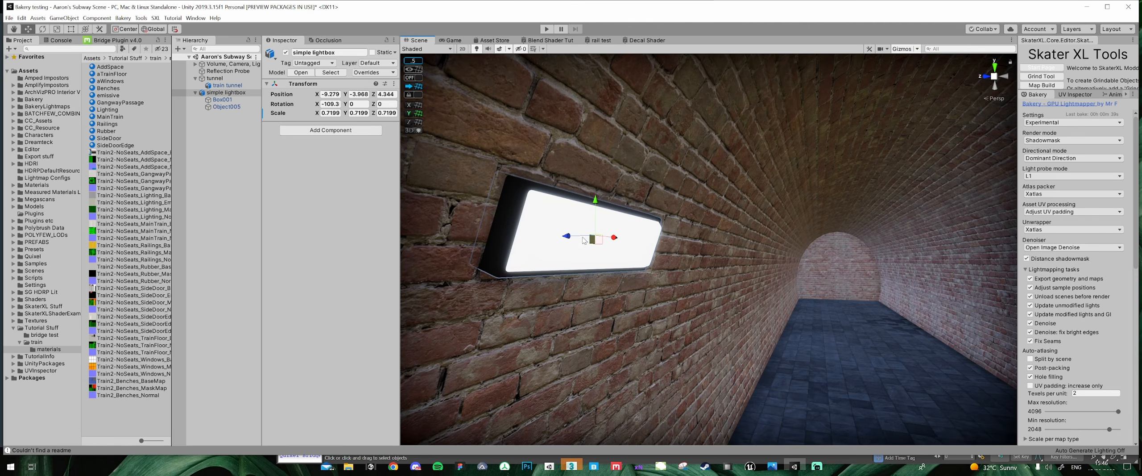
{"action": "left_click", "coordinate": [222, 99]}
{"action": "left_click", "coordinate": [225, 92]}
{"action": "left_click", "coordinate": [227, 101]}
- Try moving the Box001 light panel along the wall and undo the move
{"action": "middle_click_drag", "start_coordinate": [609, 238], "coordinate": [654, 245]}
{"action": "left_click_drag", "start_coordinate": [719, 264], "coordinate": [795, 273]}
{"action": "mouse_move", "coordinate": [795, 272]}
{"action": "middle_mouse_down"}
{"action": "mouse_move", "coordinate": [767, 278]}
{"action": "mouse_move", "coordinate": [780, 279]}
{"action": "middle_mouse_up"}
{"action": "key", "text": "ctrl+z"}
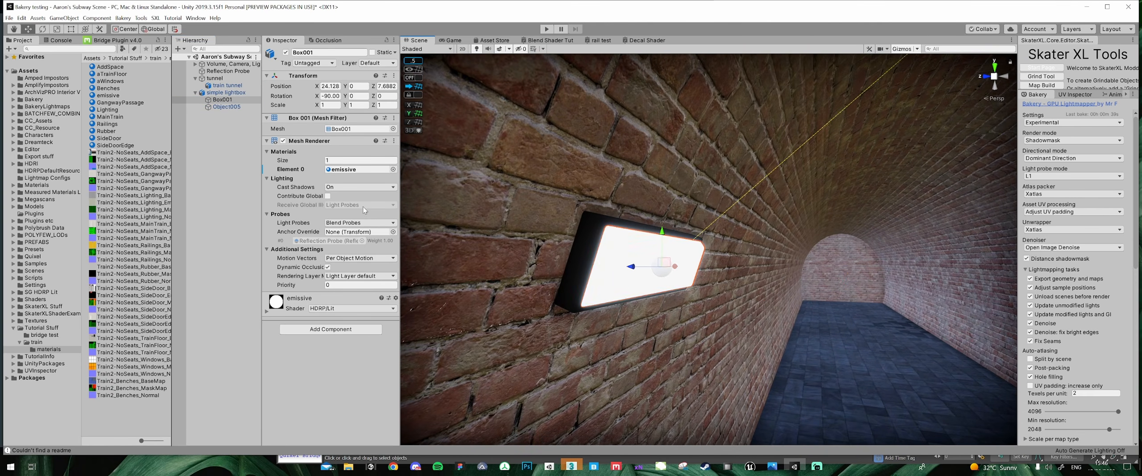
- Add a Bakery Light Mesh component to Box001
{"action": "left_click", "coordinate": [308, 330]}
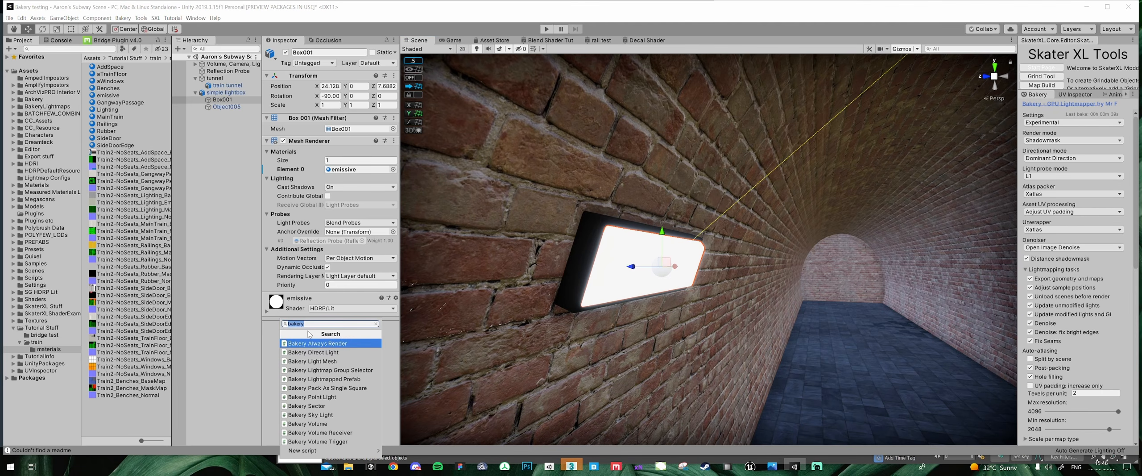
{"action": "type", "text": "bak"}
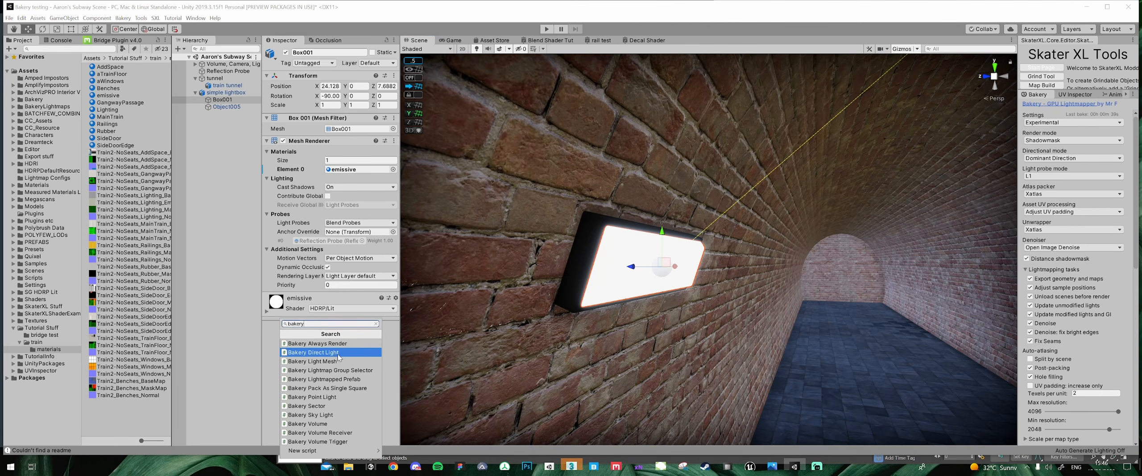
{"action": "left_click", "coordinate": [330, 362]}
- Configure the Bakery Light Mesh with samples near 32, samples far 512, cutoff 200 and intensity 40
{"action": "scroll", "coordinate": [313, 334], "scroll_direction": "down", "scroll_amount": 3}
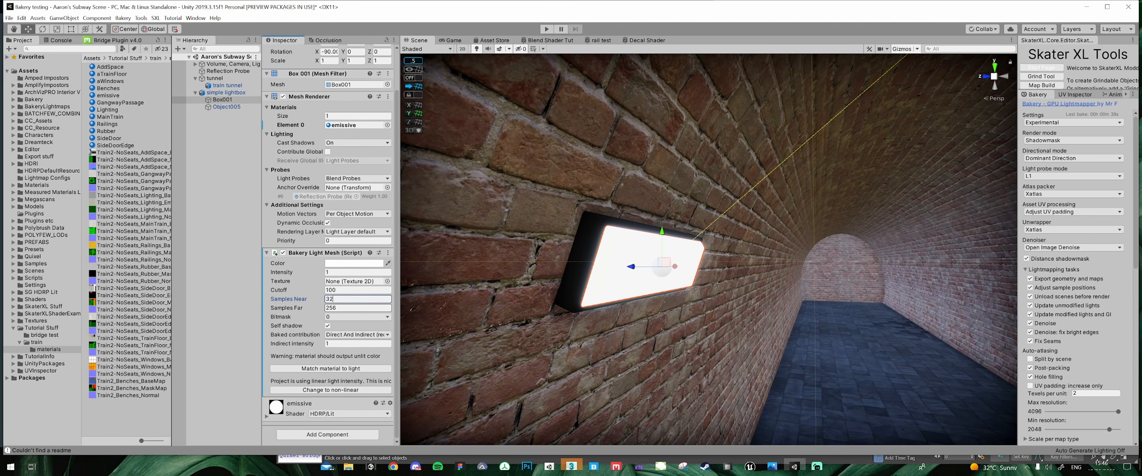
{"action": "left_click", "coordinate": [306, 290]}
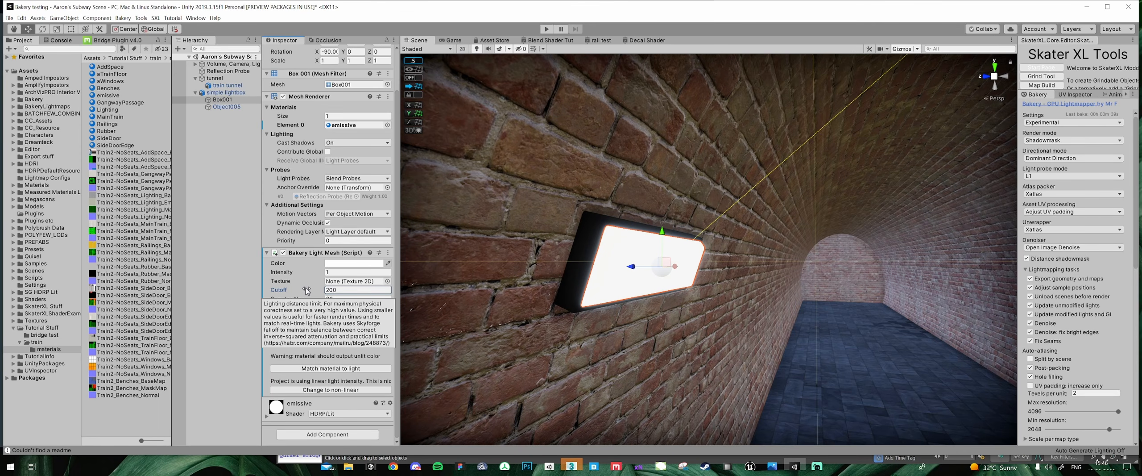
{"action": "left_click", "coordinate": [290, 272]}
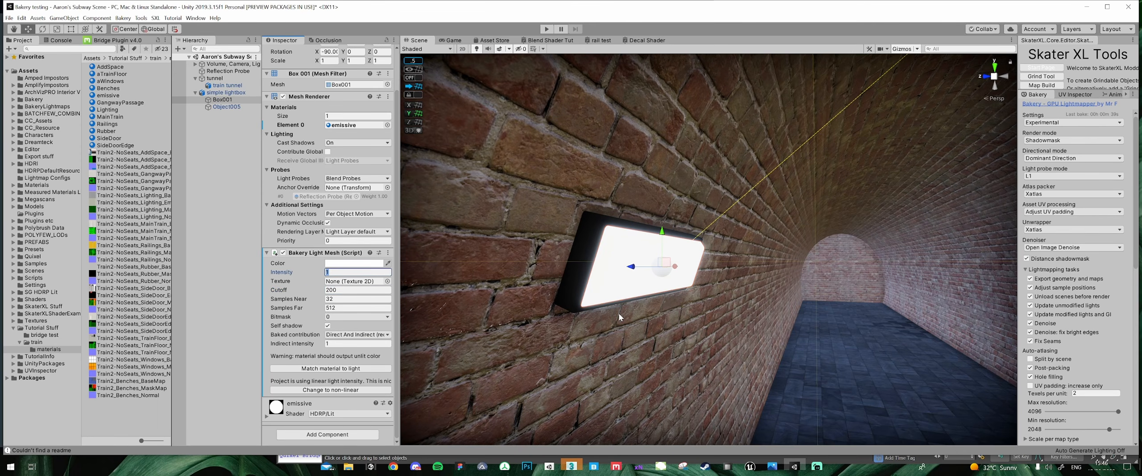
{"action": "type", "text": "40"}
- Change the Bakery Light Mesh color to a pale warm yellow
{"action": "left_click", "coordinate": [353, 262]}
{"action": "left_click_drag", "start_coordinate": [283, 280], "coordinate": [271, 261]}
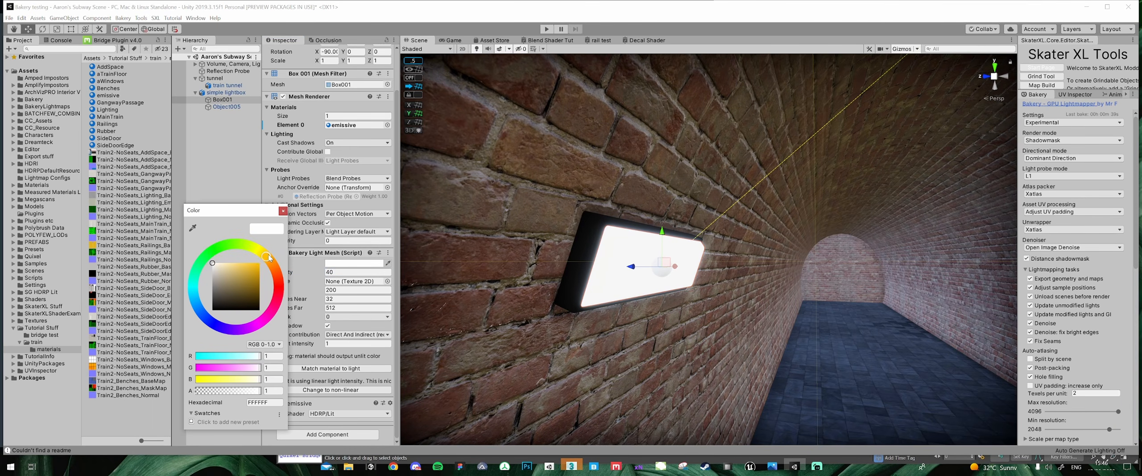
{"action": "left_click", "coordinate": [215, 266]}
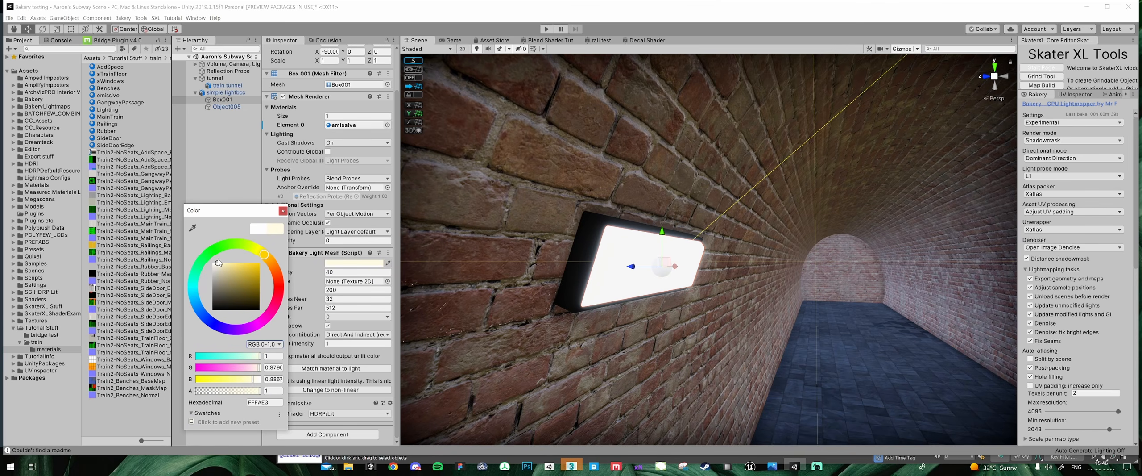
{"action": "left_click", "coordinate": [283, 210]}
- Make the simple lightbox a child of the tunnel object
{"action": "scroll", "coordinate": [553, 331], "scroll_direction": "down", "scroll_amount": 2}
{"action": "scroll", "coordinate": [553, 329], "scroll_direction": "down", "scroll_amount": 2}
{"action": "middle_click_drag", "start_coordinate": [700, 343], "coordinate": [472, 215]}
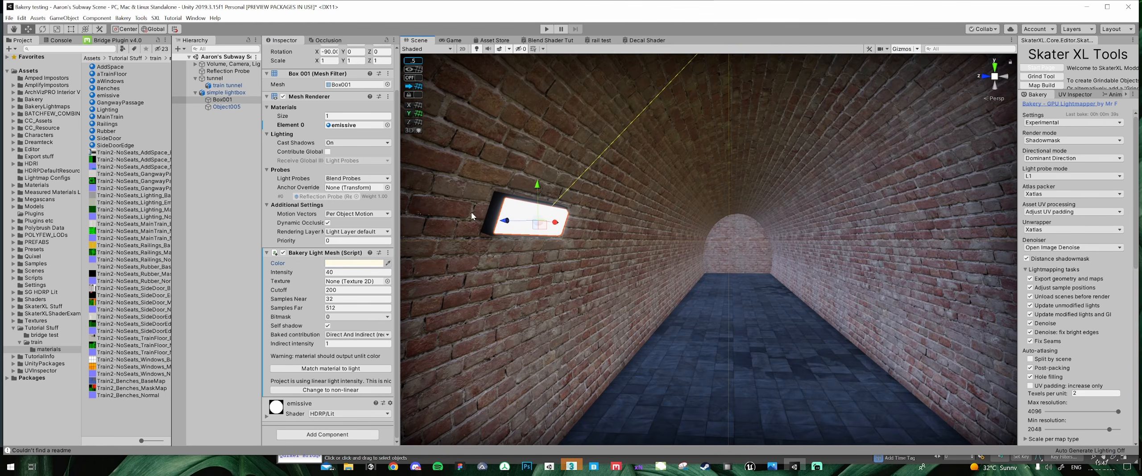
{"action": "left_click", "coordinate": [195, 92]}
{"action": "left_click", "coordinate": [224, 93]}
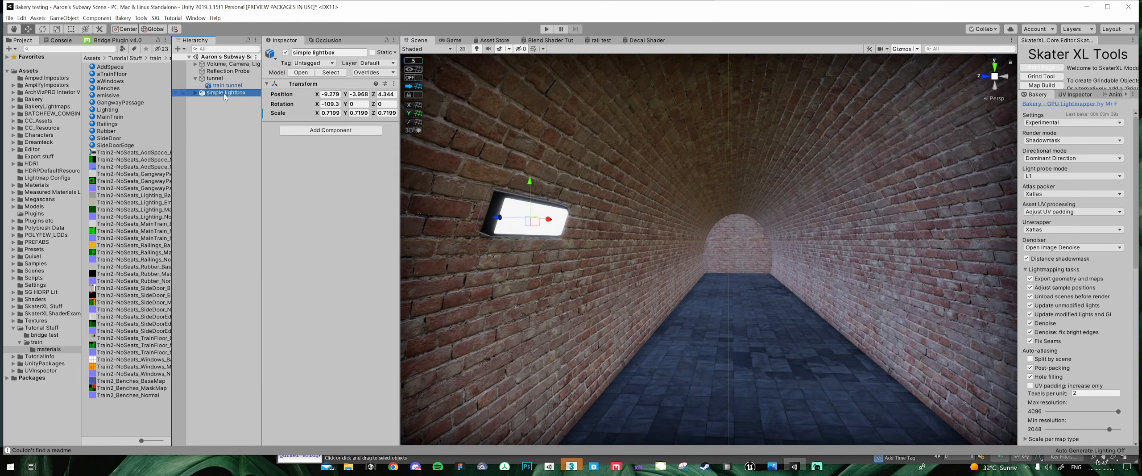
{"action": "left_click_drag", "start_coordinate": [223, 86], "coordinate": [224, 86]}
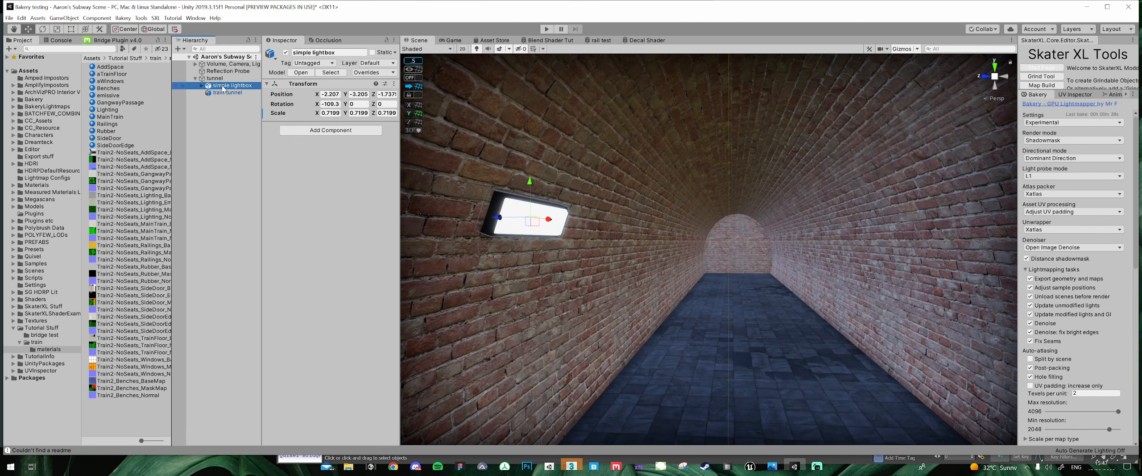
- Add a Bakery Sector component to the tunnel parent object
{"action": "left_click", "coordinate": [216, 79]}
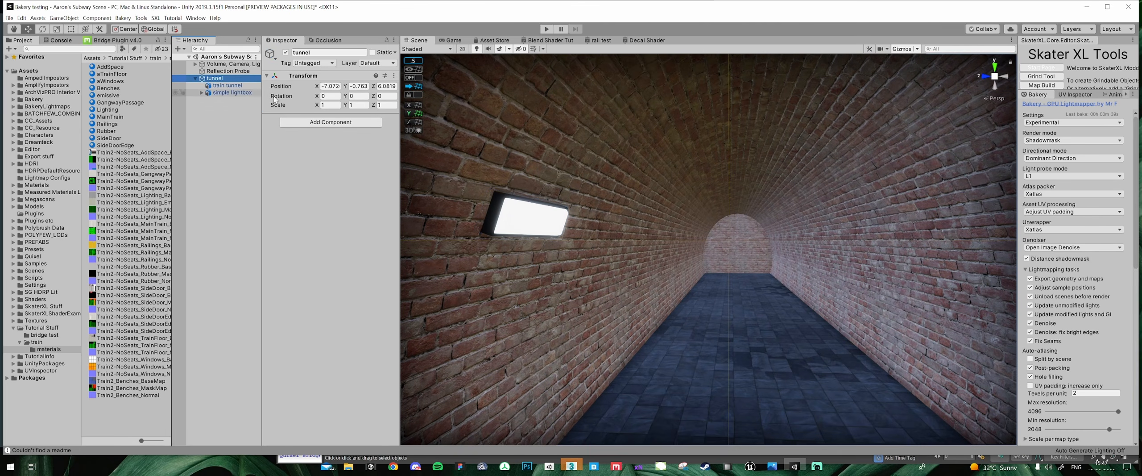
{"action": "left_click", "coordinate": [322, 122]}
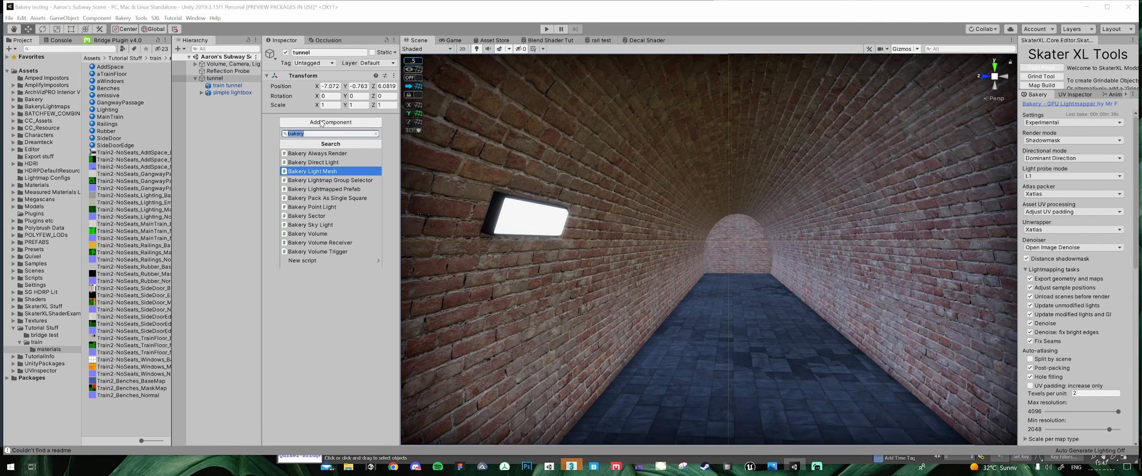
{"action": "left_click", "coordinate": [333, 216]}
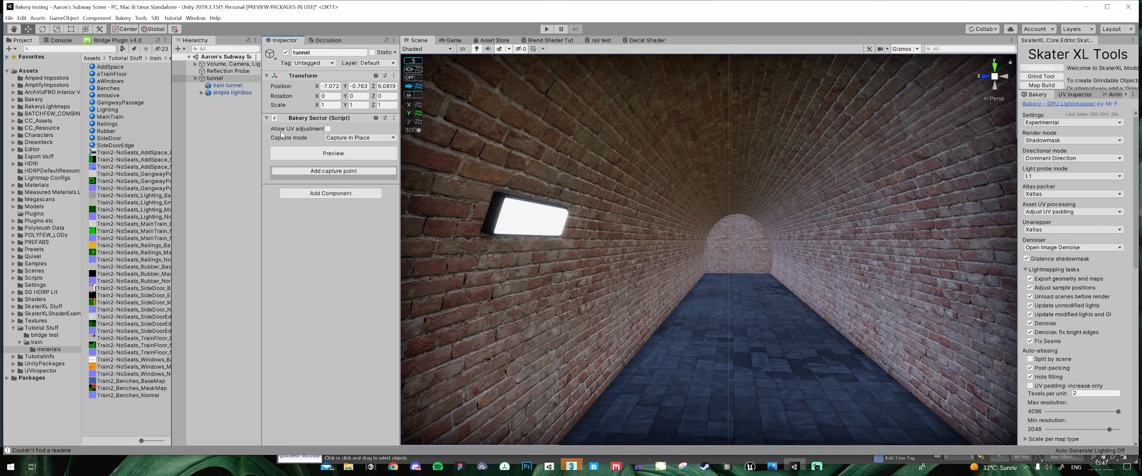
{"action": "mouse_move", "coordinate": [281, 134]}
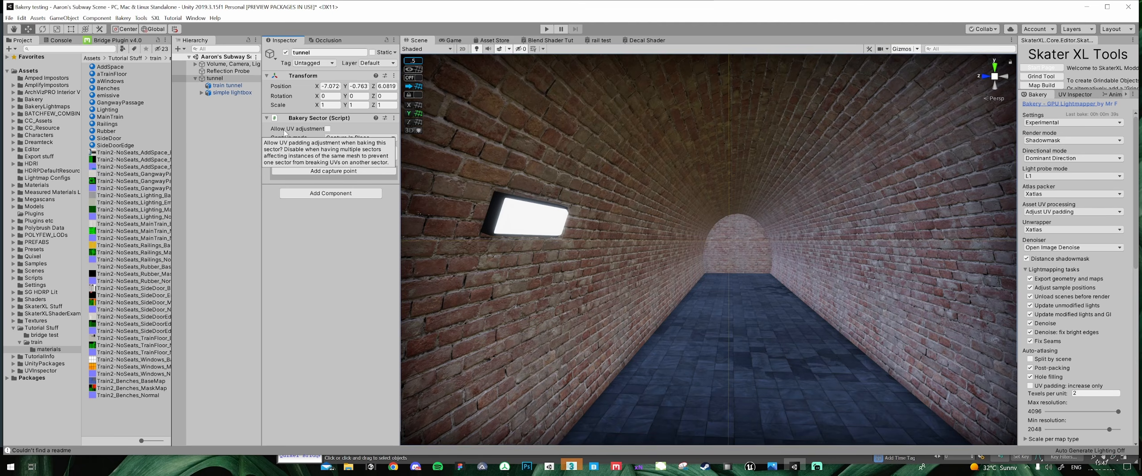
- Add a Bakery Lightmap Group Selector component to the train tunnel mesh
{"action": "left_click", "coordinate": [228, 85]}
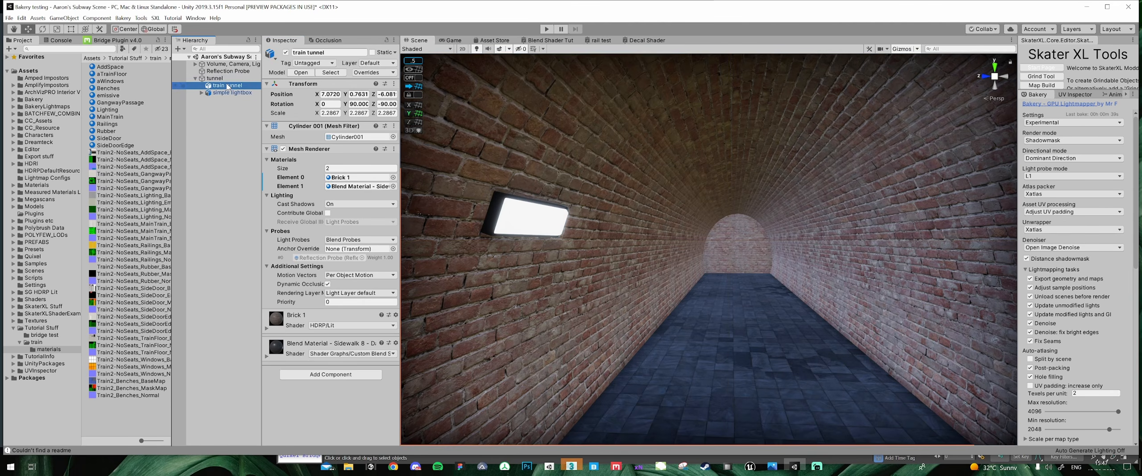
{"action": "left_click", "coordinate": [215, 78]}
{"action": "left_click", "coordinate": [227, 86]}
{"action": "left_click", "coordinate": [332, 375]}
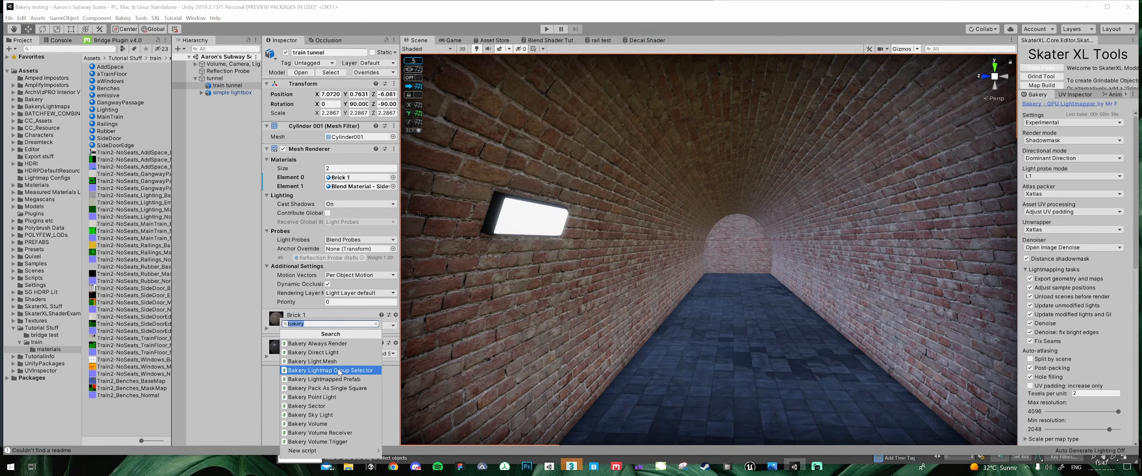
{"action": "left_click", "coordinate": [337, 370]}
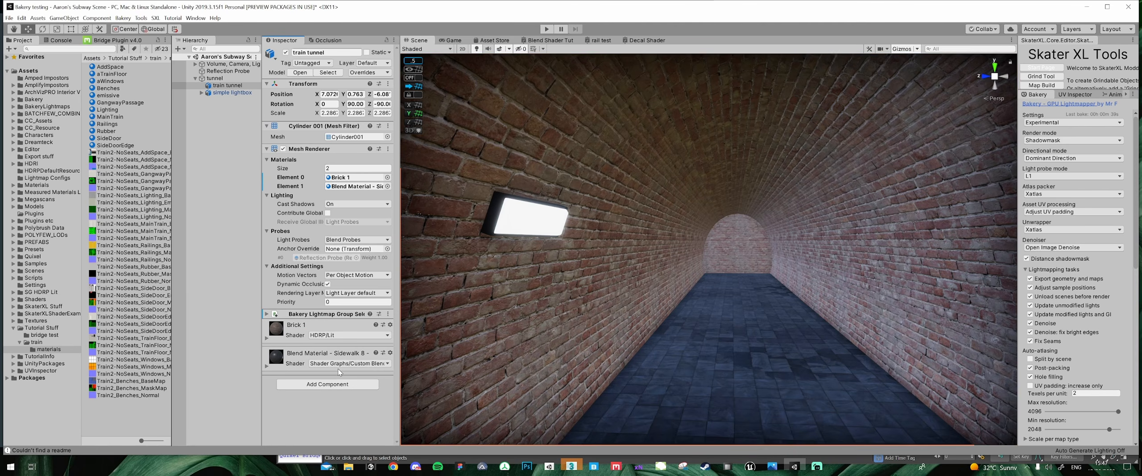
- Create the lightmap group "LMGroup_train tunnel" with Pack Atlas packing, a resolution of 2048 and Auto directional mode
{"action": "left_click", "coordinate": [266, 314]}
{"action": "scroll", "coordinate": [331, 312], "scroll_direction": "down", "scroll_amount": 3}
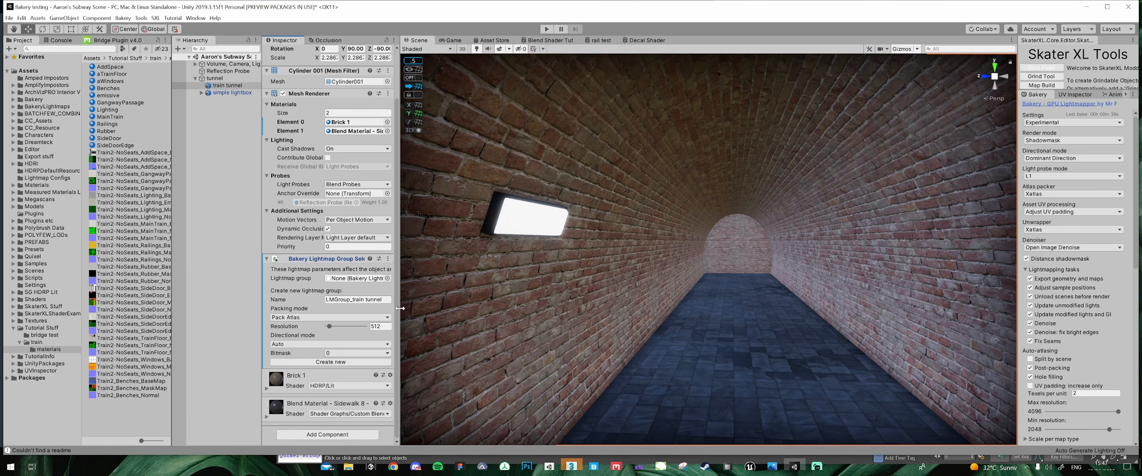
{"action": "left_click_drag", "start_coordinate": [399, 308], "coordinate": [410, 308]}
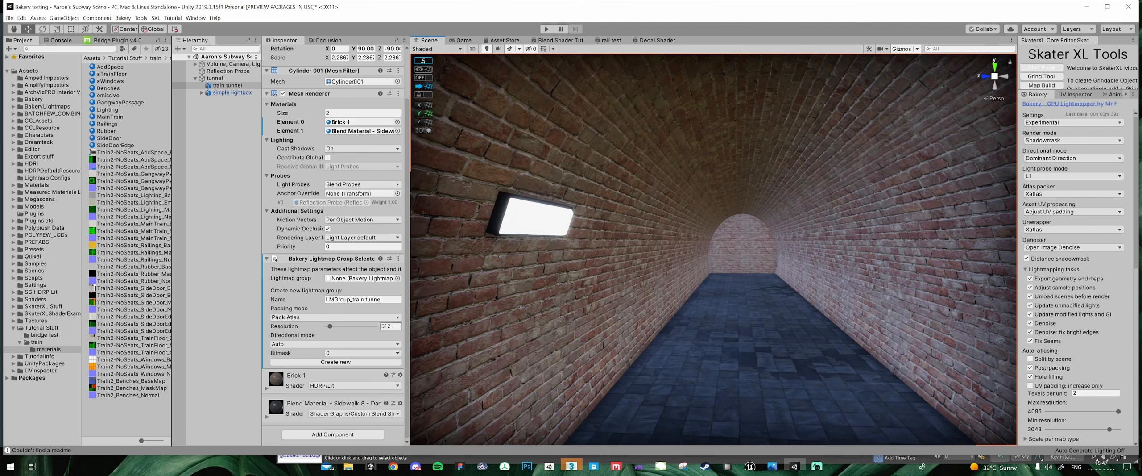
{"action": "left_click_drag", "start_coordinate": [330, 326], "coordinate": [335, 327]}
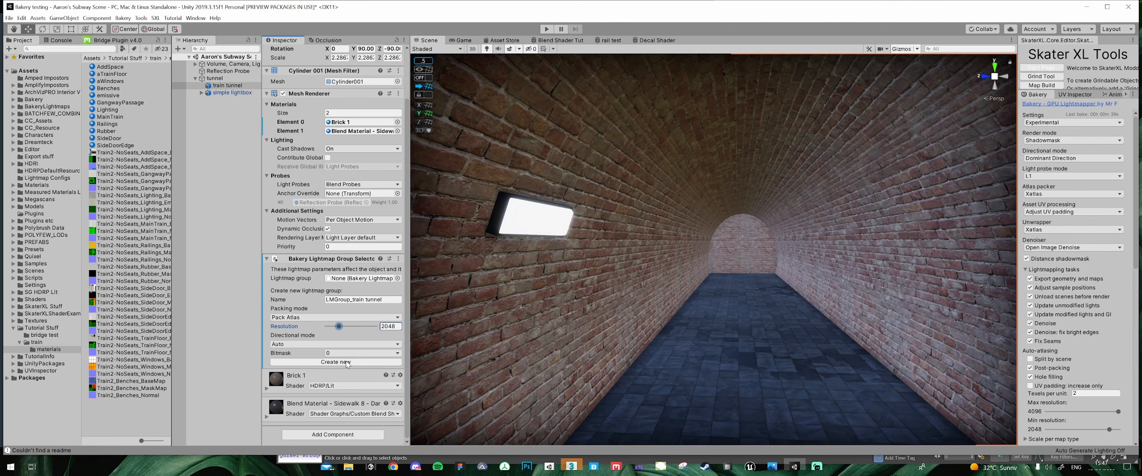
{"action": "left_click", "coordinate": [346, 362]}
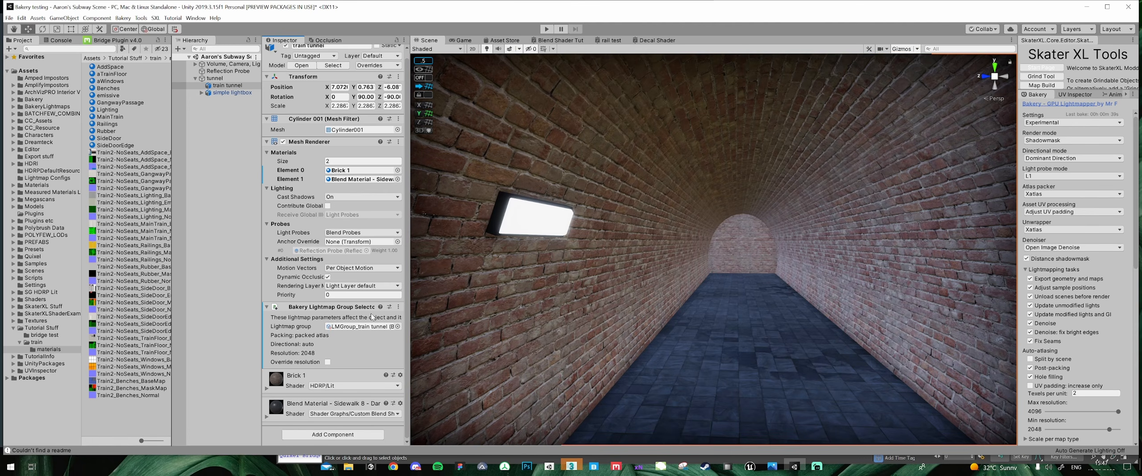
- Move the simple lightbox along the tunnel wall to about X 10.42, near the tunnel's end
{"action": "middle_click_drag", "start_coordinate": [699, 250], "coordinate": [620, 237]}
{"action": "left_click", "coordinate": [218, 93]}
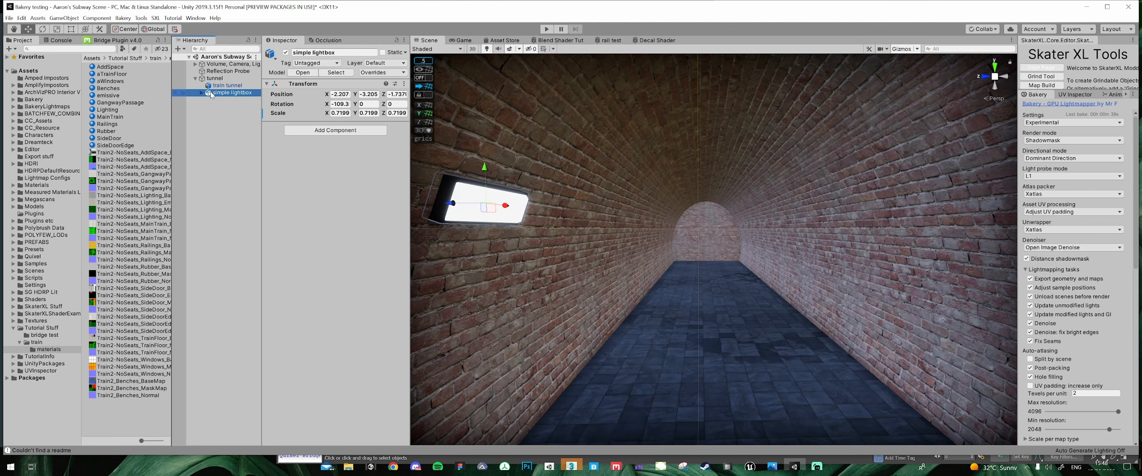
{"action": "right_click_drag", "start_coordinate": [699, 249], "coordinate": [469, 268]}
{"action": "key", "text": "s"}
{"action": "right_click_drag", "start_coordinate": [760, 216], "coordinate": [739, 210]}
{"action": "middle_click_drag", "start_coordinate": [739, 210], "coordinate": [594, 198]}
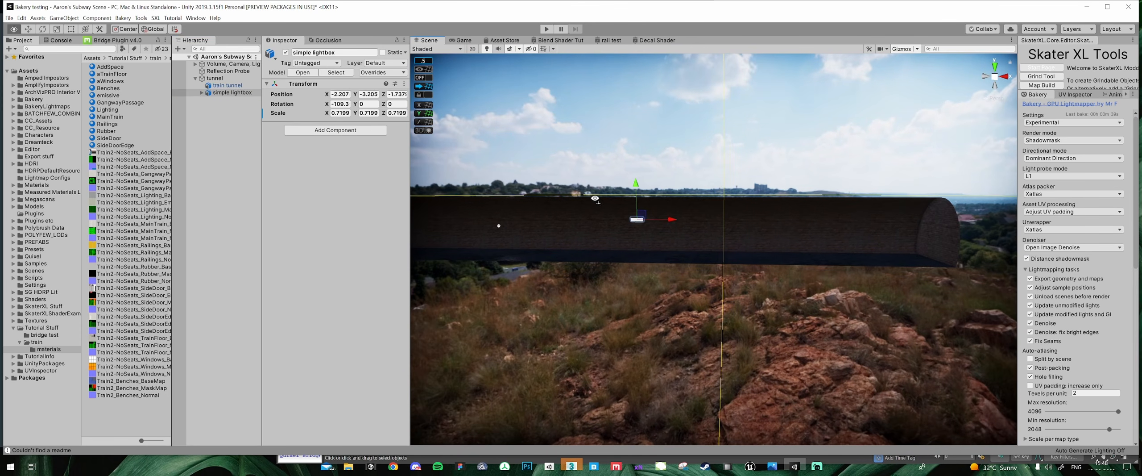
{"action": "left_click_drag", "start_coordinate": [673, 222], "coordinate": [812, 227]}
- Duplicate the simple lightbox and move the copy along the wall toward the tunnel's other end
{"action": "middle_click_drag", "start_coordinate": [812, 228], "coordinate": [838, 228]}
{"action": "key", "text": "ctrl+d"}
{"action": "left_click_drag", "start_coordinate": [843, 219], "coordinate": [688, 214]}
- Duplicate the pair of lightboxes twice and space the copies along the wall to form a row of six
{"action": "left_click", "coordinate": [232, 93], "text": "shift"}
{"action": "key", "text": "ctrl+d"}
{"action": "middle_click_drag", "start_coordinate": [586, 207], "coordinate": [792, 233]}
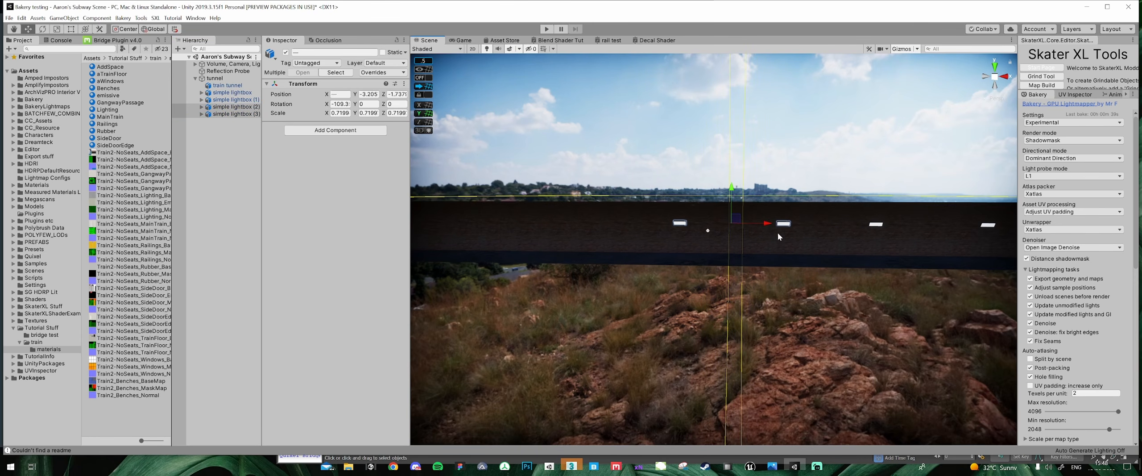
{"action": "key", "text": "ctrl+d"}
{"action": "left_click_drag", "start_coordinate": [764, 223], "coordinate": [575, 215]}
{"action": "middle_click_drag", "start_coordinate": [573, 215], "coordinate": [744, 224]}
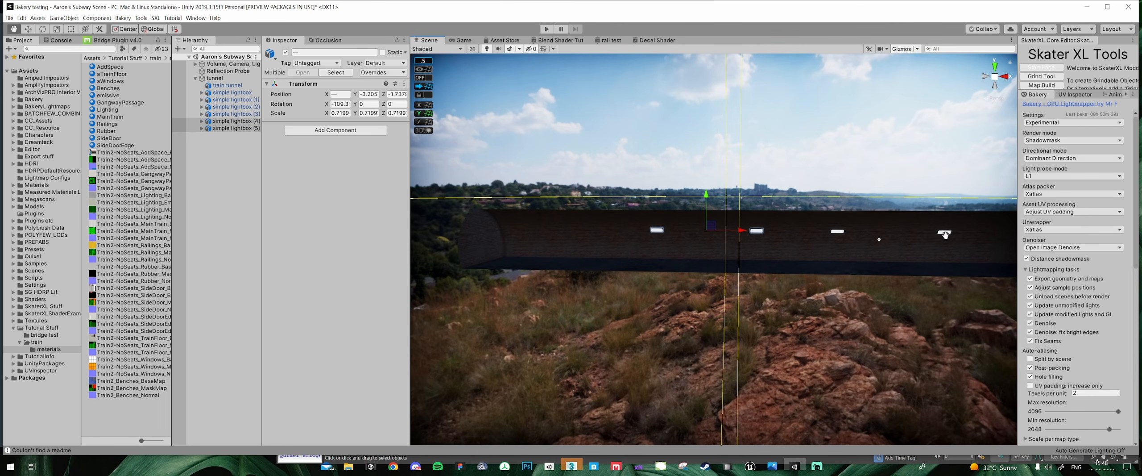
{"action": "left_click_drag", "start_coordinate": [742, 229], "coordinate": [728, 229]}
- Select all six lightboxes and shift the whole row along the wall so it is centred in the tunnel
{"action": "right_click_drag", "start_coordinate": [728, 229], "coordinate": [783, 241]}
{"action": "scroll", "coordinate": [820, 241], "scroll_direction": "down", "scroll_amount": 3}
{"action": "middle_click_drag", "start_coordinate": [783, 240], "coordinate": [685, 216]}
{"action": "right_click_drag", "start_coordinate": [685, 216], "coordinate": [665, 214]}
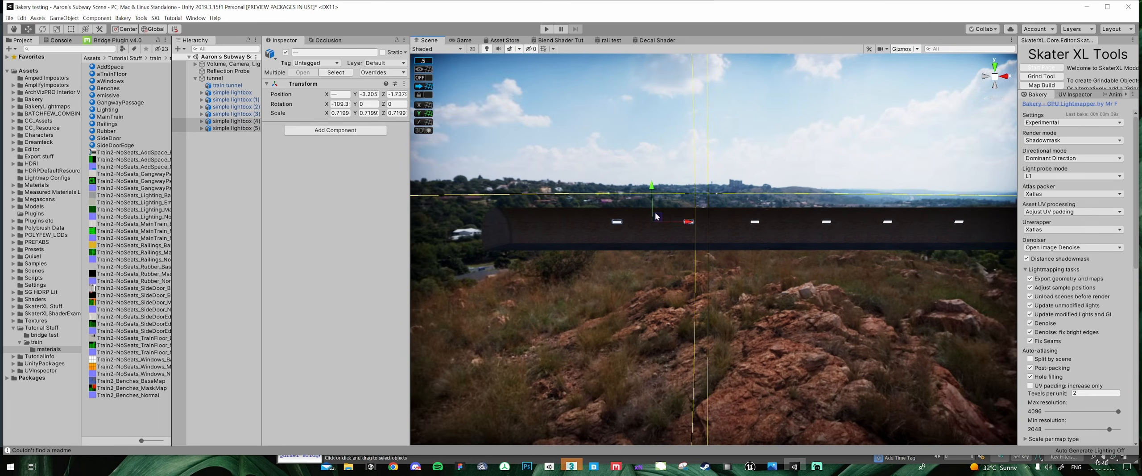
{"action": "left_click", "coordinate": [231, 92]}
{"action": "left_click", "coordinate": [237, 129], "text": "shift"}
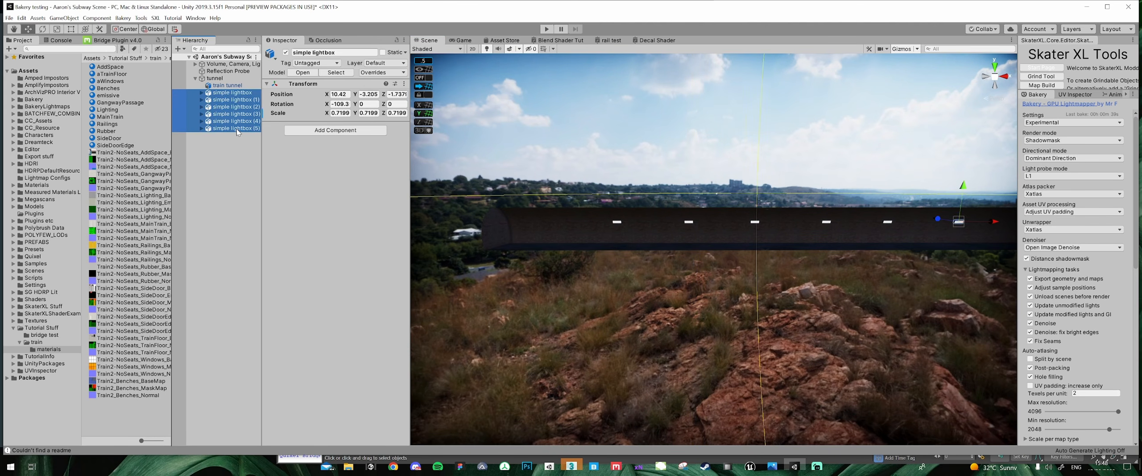
{"action": "middle_click_drag", "start_coordinate": [840, 239], "coordinate": [772, 238]}
{"action": "scroll", "coordinate": [771, 238], "scroll_direction": "down", "scroll_amount": 3}
{"action": "left_click_drag", "start_coordinate": [758, 225], "coordinate": [780, 226]}
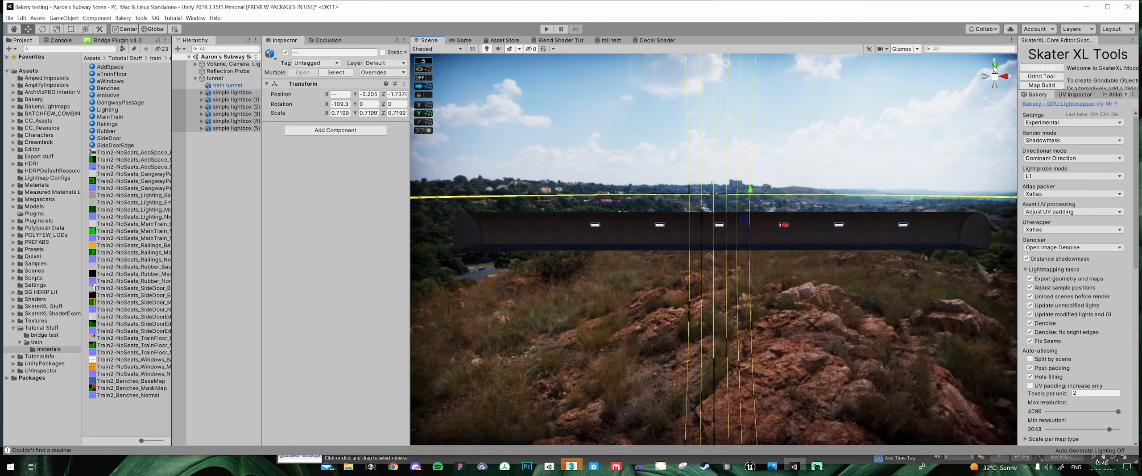
- Duplicate the row of six lightboxes and move the copies across to the tunnel's opposite wall
{"action": "left_click", "coordinate": [995, 67]}
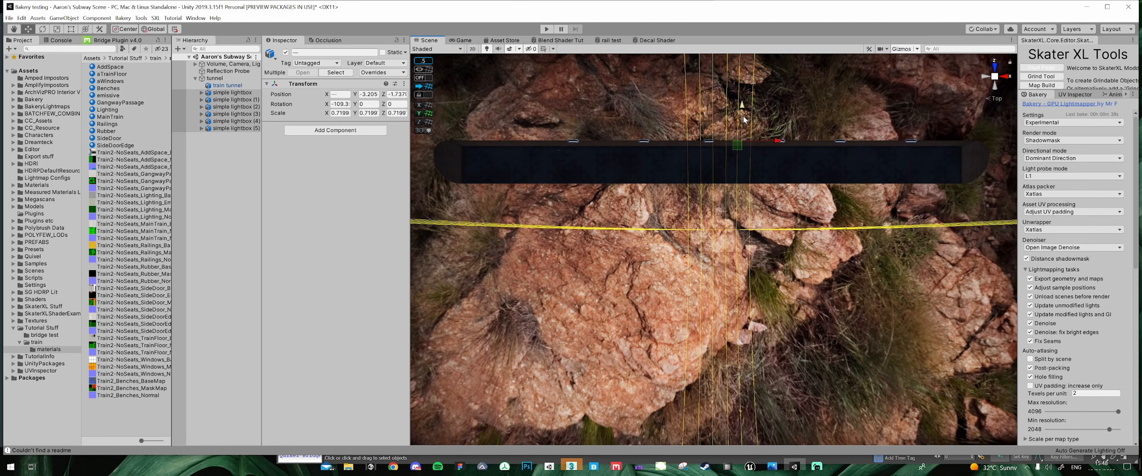
{"action": "key", "text": "ctrl+d"}
{"action": "left_click_drag", "start_coordinate": [741, 111], "coordinate": [741, 151]}
- Rotate the copied lightboxes to 180° about Y and shift them along the wall to stagger them against the first row
{"action": "key", "text": "e"}
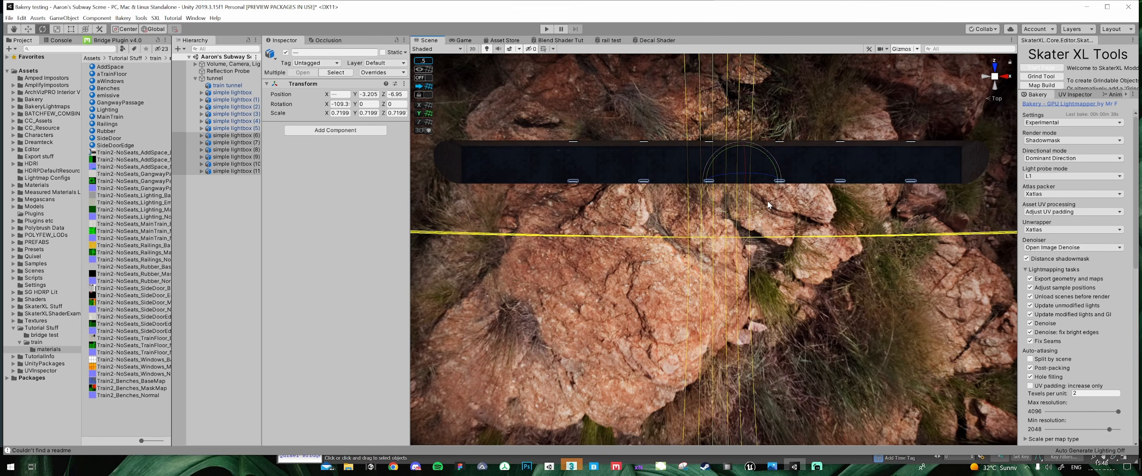
{"action": "left_click_drag", "start_coordinate": [767, 208], "coordinate": [355, 119]}
{"action": "key", "text": "w"}
{"action": "left_click_drag", "start_coordinate": [776, 182], "coordinate": [741, 182]}
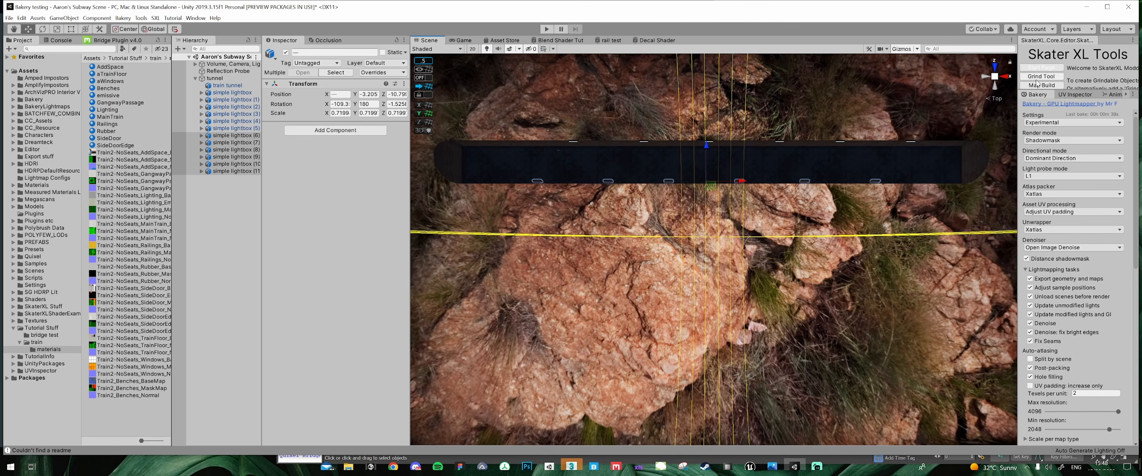
- Select the copied lightboxes (6) to (11) and move them toward the surface of their brick wall
{"action": "left_click", "coordinate": [721, 164]}
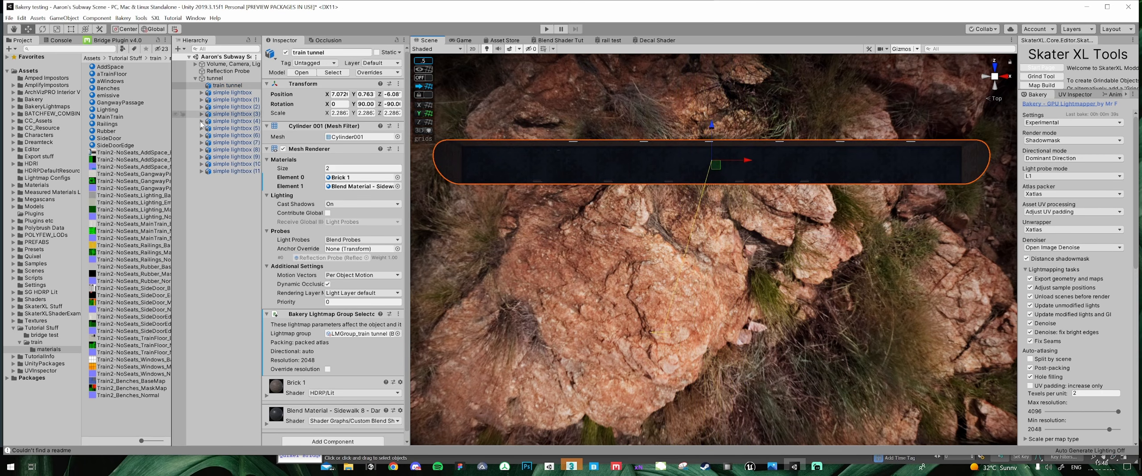
{"action": "left_click", "coordinate": [239, 136]}
{"action": "scroll", "coordinate": [620, 179], "scroll_direction": "up", "scroll_amount": 8}
{"action": "key", "text": "f"}
{"action": "left_click_drag", "start_coordinate": [675, 174], "coordinate": [437, 210], "text": "alt"}
{"action": "middle_click_drag", "start_coordinate": [437, 209], "coordinate": [480, 195]}
{"action": "right_click_drag", "start_coordinate": [480, 194], "coordinate": [504, 147]}
{"action": "left_click", "coordinate": [232, 171]}
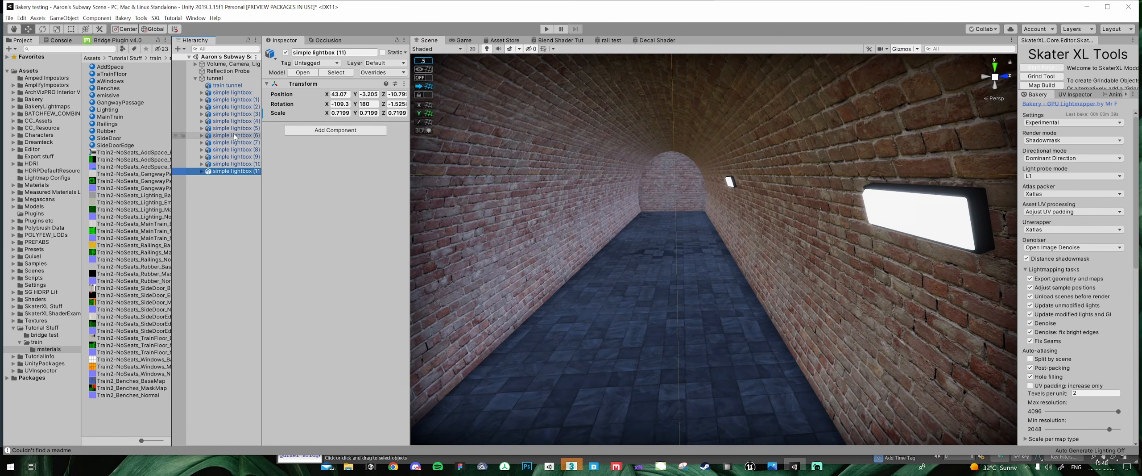
{"action": "left_click", "coordinate": [235, 134], "text": "shift"}
{"action": "right_click_drag", "start_coordinate": [946, 211], "coordinate": [622, 205]}
{"action": "left_click_drag", "start_coordinate": [562, 208], "coordinate": [533, 209]}
- Fine-tune the depth of the six copied lightboxes so their housings sit against the brick wall
{"action": "right_click_drag", "start_coordinate": [533, 209], "coordinate": [834, 249]}
{"action": "middle_click_drag", "start_coordinate": [834, 249], "coordinate": [2, 257]}
{"action": "right_click", "coordinate": [74, 264]}
{"action": "left_click", "coordinate": [643, 256]}
{"action": "right_click_drag", "start_coordinate": [651, 219], "coordinate": [357, 217]}
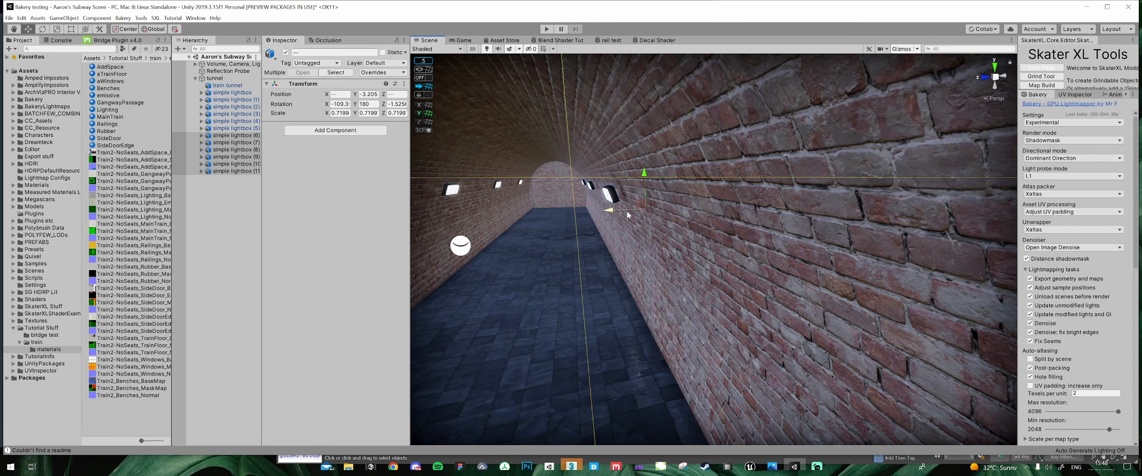
{"action": "left_click_drag", "start_coordinate": [614, 214], "coordinate": [625, 215]}
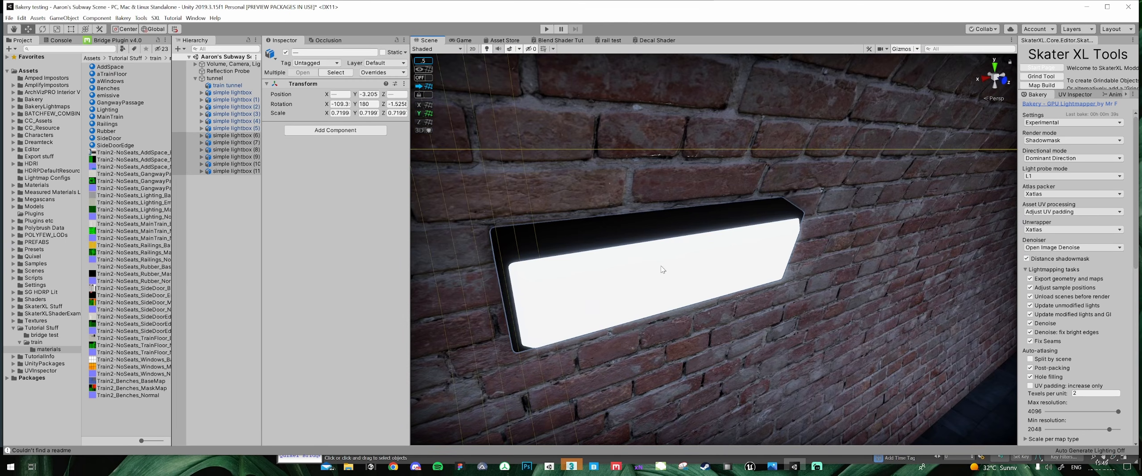
{"action": "right_click_drag", "start_coordinate": [663, 268], "coordinate": [730, 266]}
{"action": "middle_click_drag", "start_coordinate": [730, 266], "coordinate": [658, 255]}
{"action": "right_click_drag", "start_coordinate": [658, 255], "coordinate": [654, 255]}
{"action": "middle_click_drag", "start_coordinate": [681, 297], "coordinate": [768, 284]}
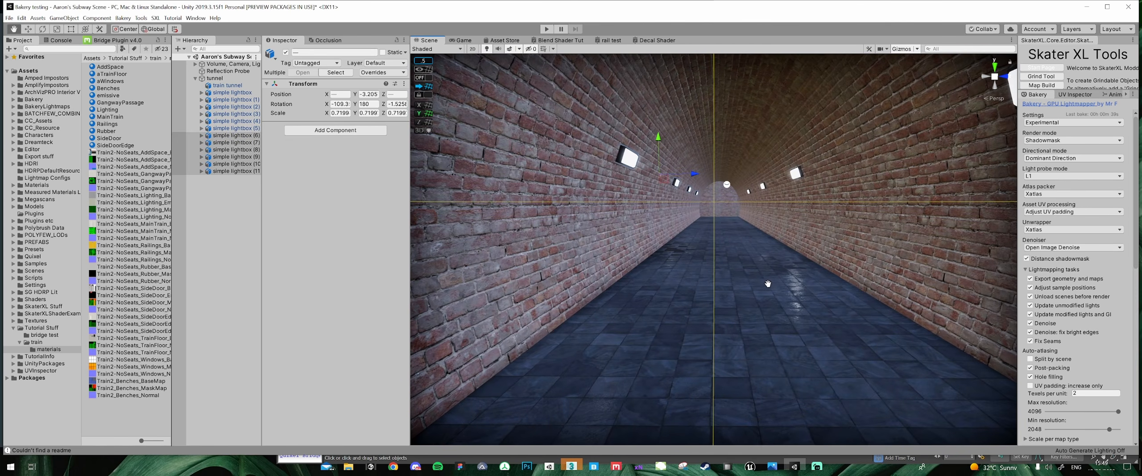
- Delete the Reflection Probe from the scene
{"action": "left_click", "coordinate": [221, 71]}
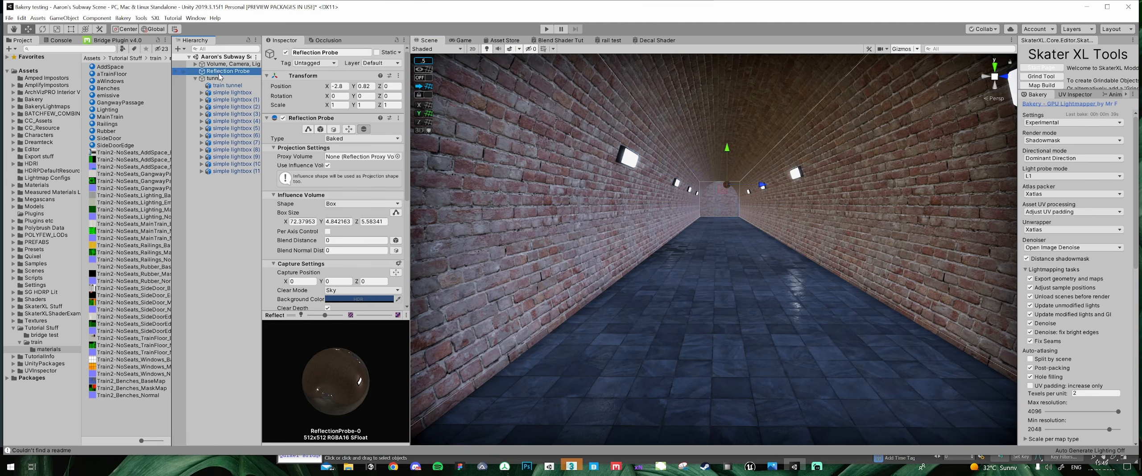
{"action": "key", "text": "Delete"}
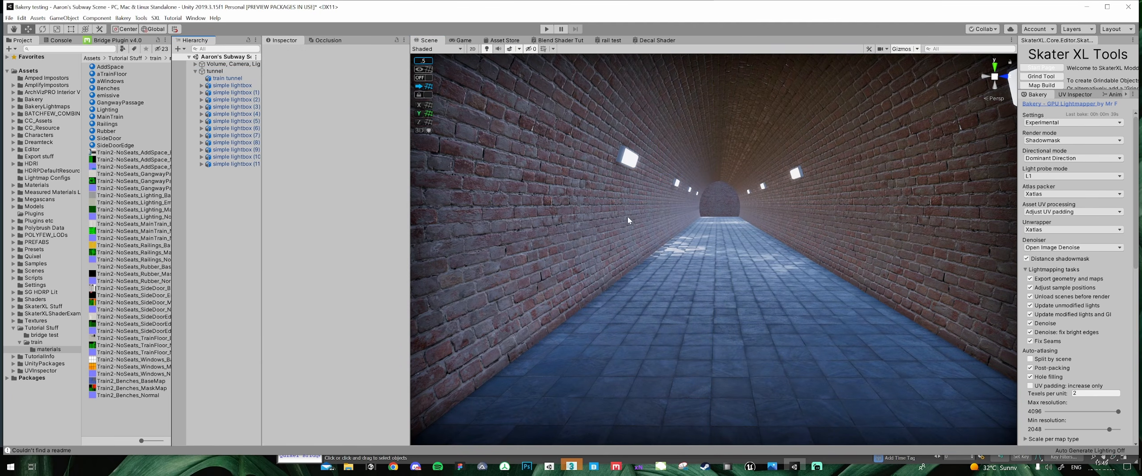
{"action": "middle_click_drag", "start_coordinate": [757, 221], "coordinate": [705, 239]}
- Create an empty child object under the tunnel parent and name it "lights"
{"action": "left_click", "coordinate": [195, 71]}
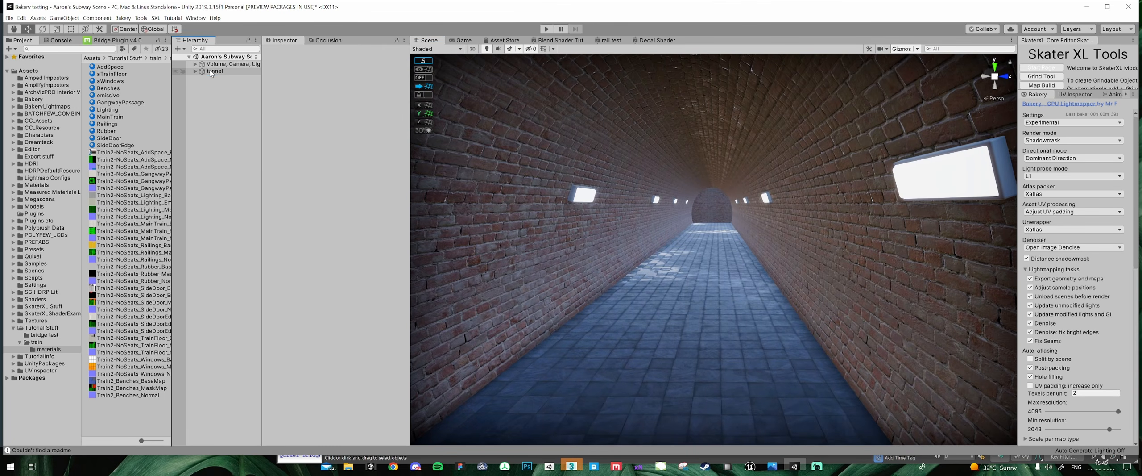
{"action": "left_click", "coordinate": [214, 71]}
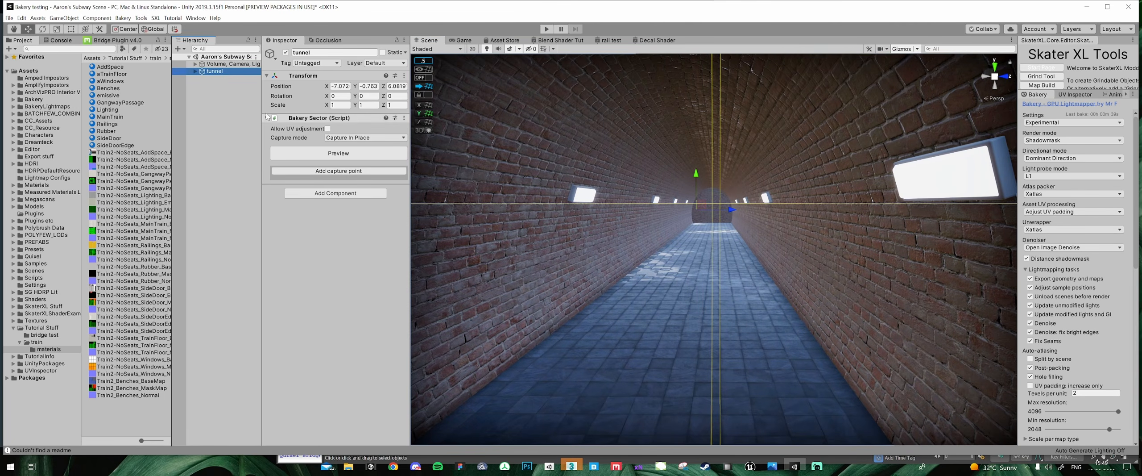
{"action": "left_click", "coordinate": [195, 71]}
{"action": "left_click", "coordinate": [218, 78]}
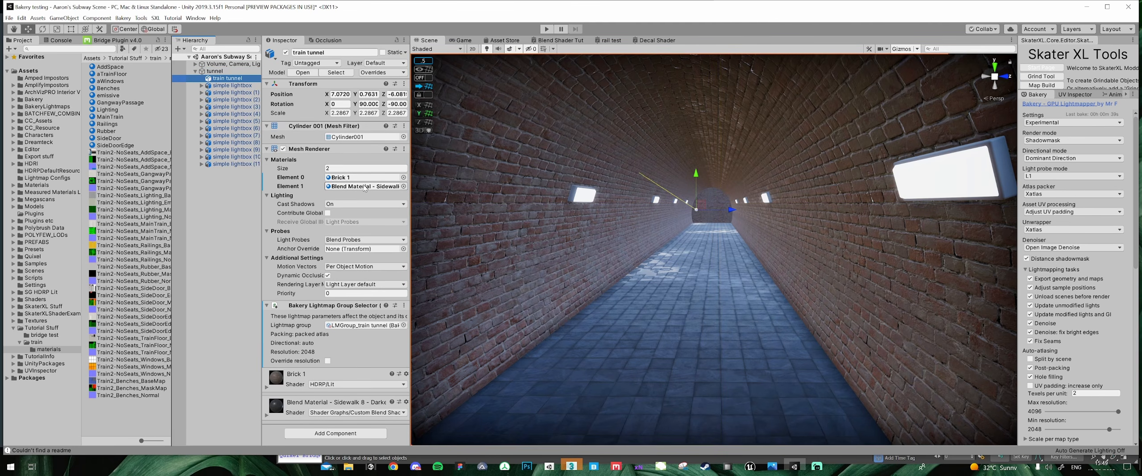
{"action": "right_click", "coordinate": [212, 71]}
{"action": "left_click", "coordinate": [266, 146]}
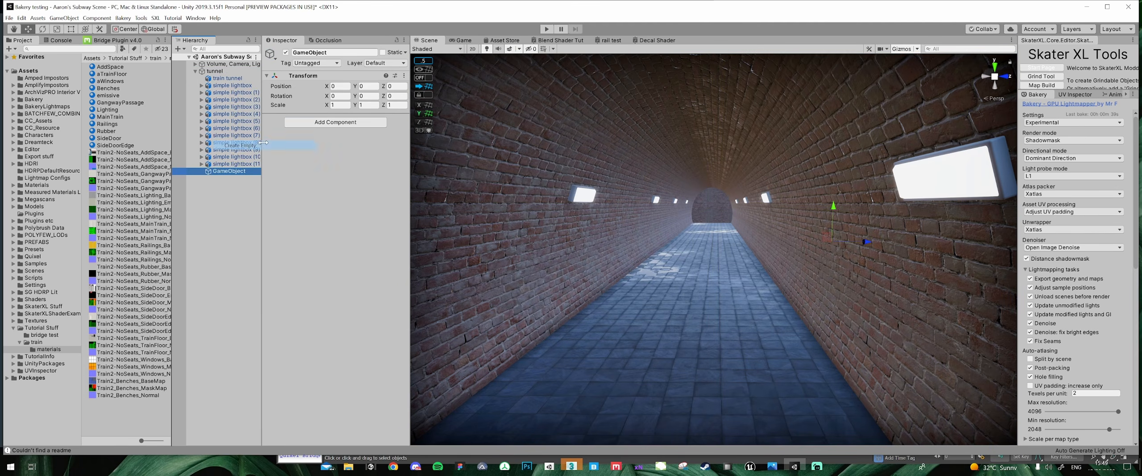
{"action": "type", "text": "lights"}
{"action": "key", "text": "Return"}
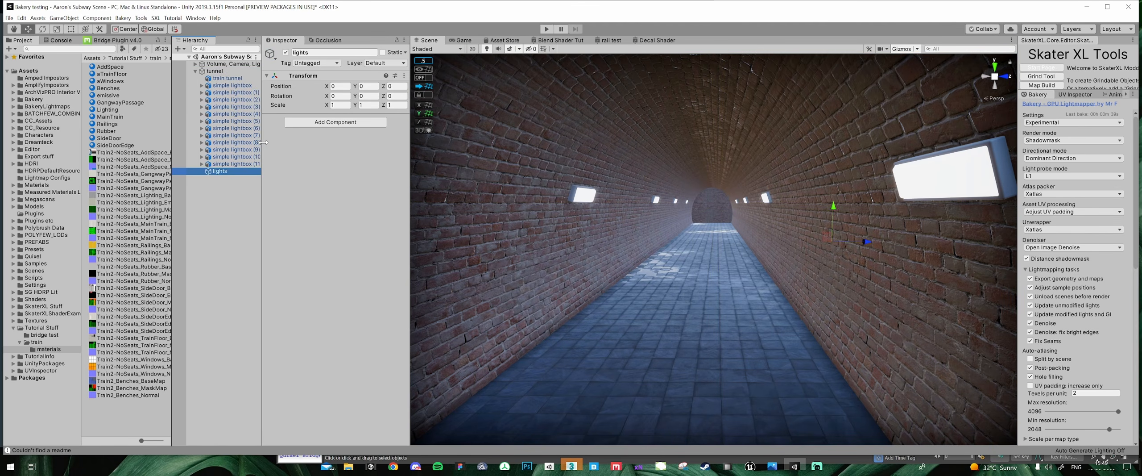
- Parent all twelve simple lightboxes to the lights object and collapse the group
{"action": "left_click", "coordinate": [232, 164]}
{"action": "left_click", "coordinate": [240, 86], "text": "shift"}
{"action": "left_click_drag", "start_coordinate": [240, 86], "coordinate": [231, 135]}
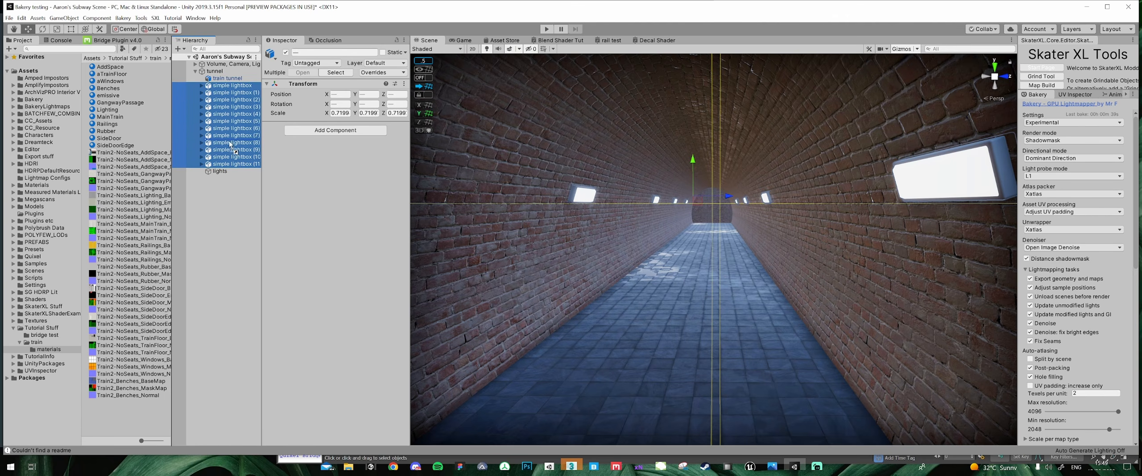
{"action": "left_click_drag", "start_coordinate": [218, 174], "coordinate": [219, 172]}
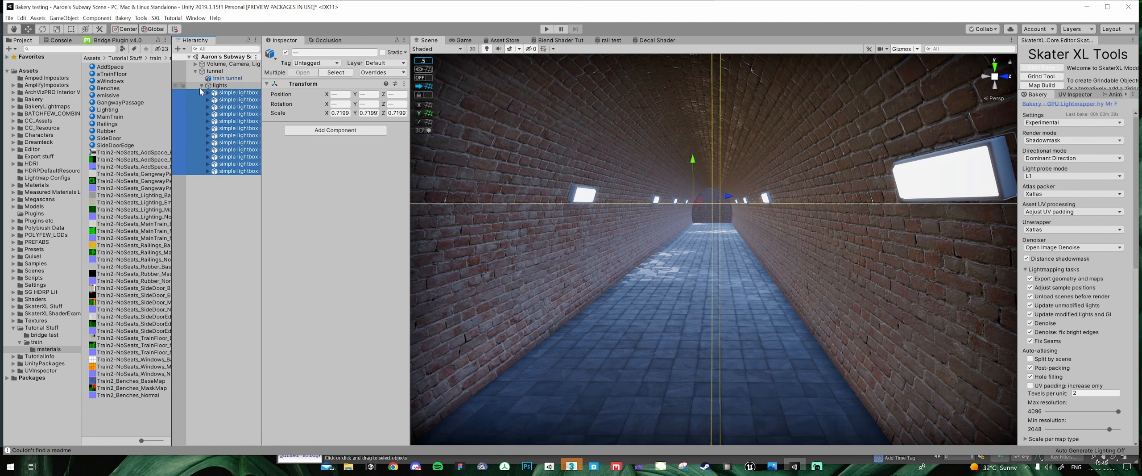
{"action": "left_click", "coordinate": [202, 86]}
- Add a Bakery Lightmap Group Selector to lights and create "LMGroup_lights" with Pack Atlas packing, resolution 512 and Auto directional mode
{"action": "left_click", "coordinate": [219, 85]}
{"action": "left_click", "coordinate": [335, 122]}
{"action": "left_click", "coordinate": [366, 180]}
{"action": "right_click_drag", "start_coordinate": [695, 193], "coordinate": [744, 183]}
{"action": "middle_click_drag", "start_coordinate": [744, 184], "coordinate": [669, 237]}
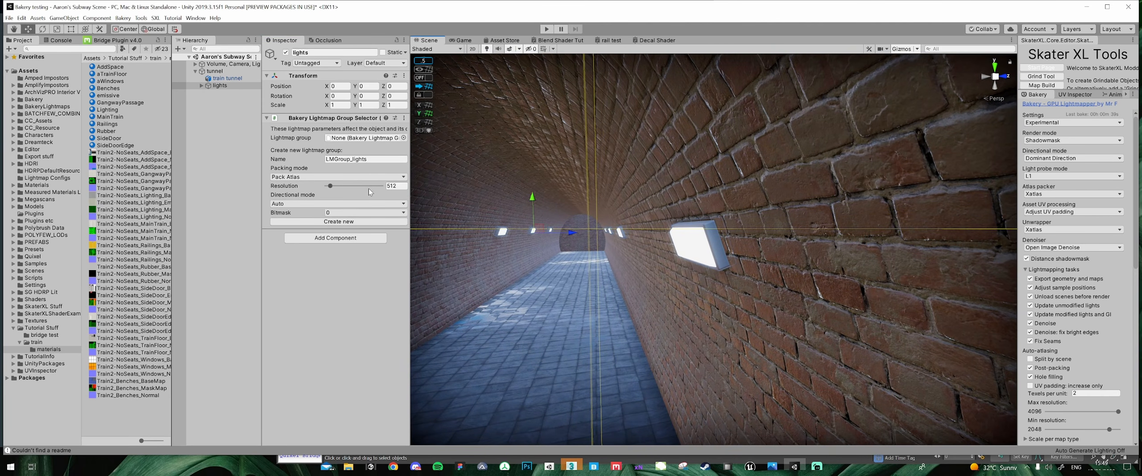
{"action": "left_click", "coordinate": [339, 222]}
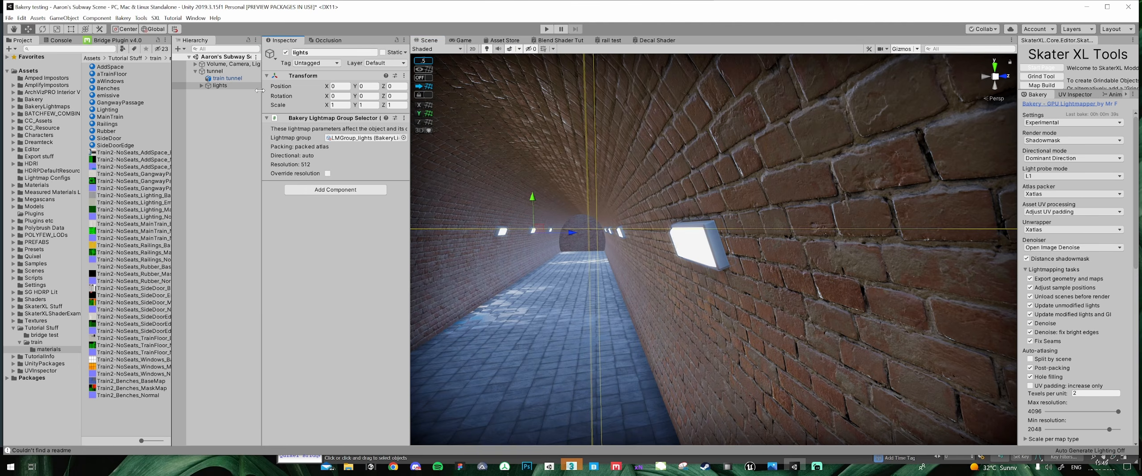
- Mark the parent tunnel object as static, including its child objects
{"action": "left_click", "coordinate": [231, 79]}
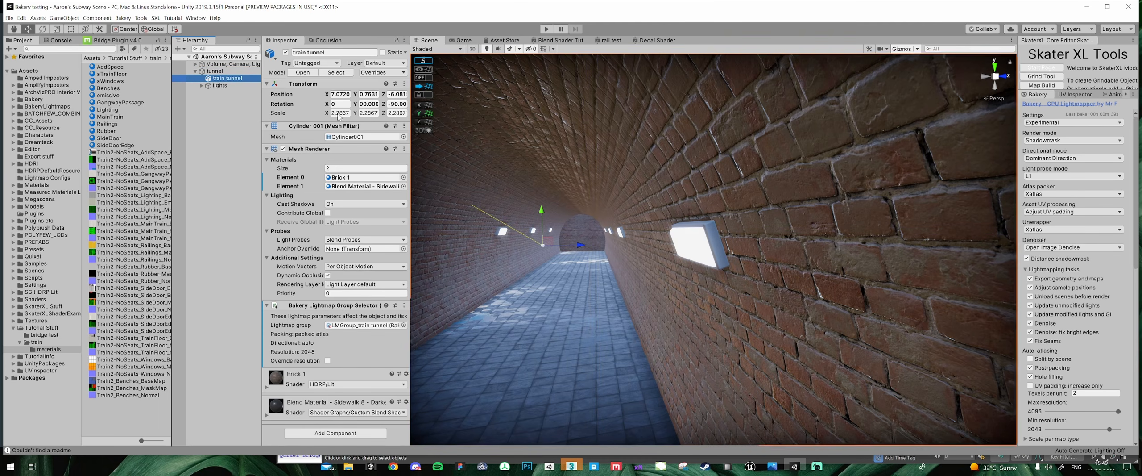
{"action": "left_click", "coordinate": [225, 86]}
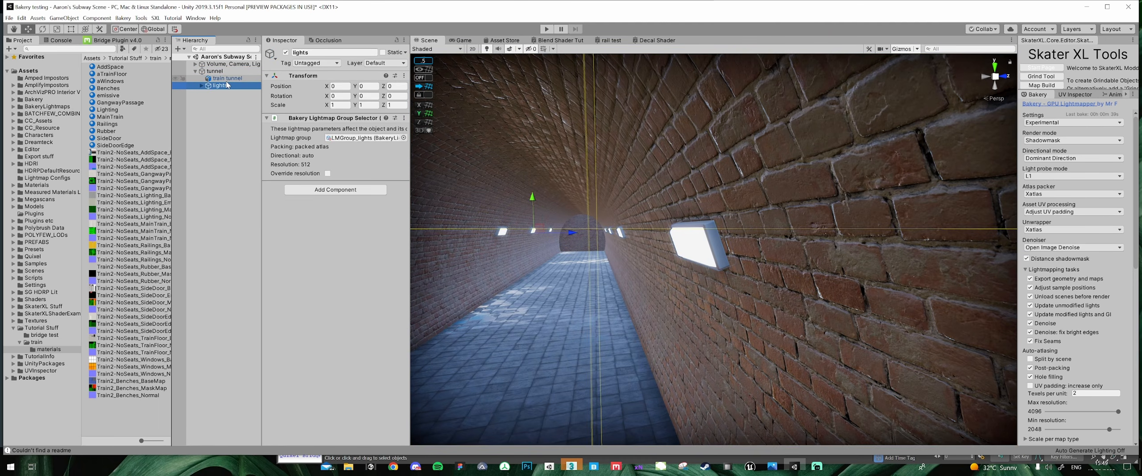
{"action": "left_click", "coordinate": [216, 71]}
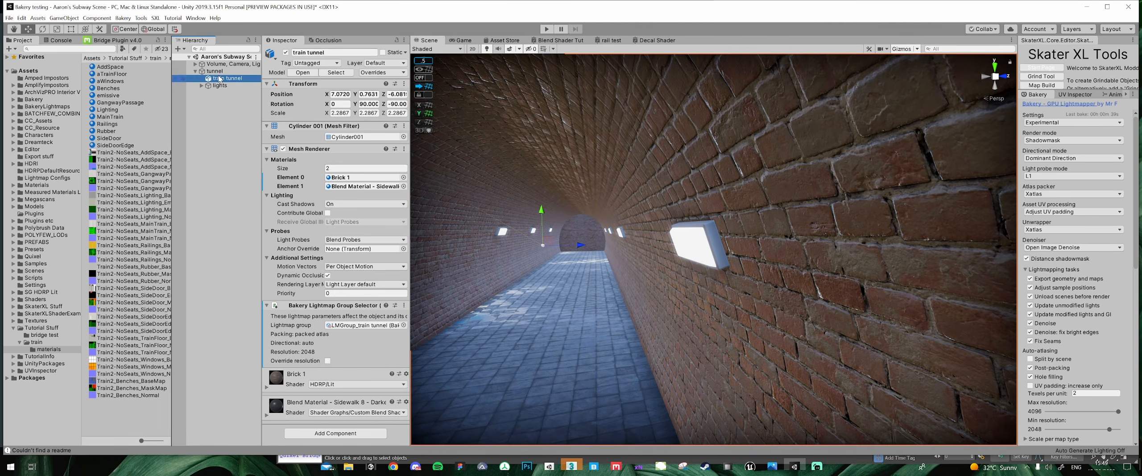
{"action": "left_click", "coordinate": [387, 54]}
{"action": "key", "text": "Return"}
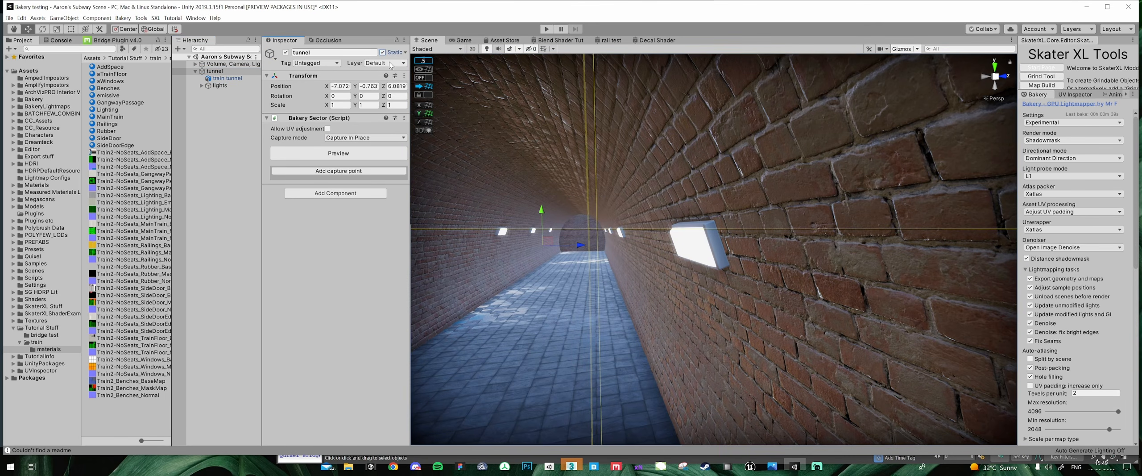
{"action": "right_click_drag", "start_coordinate": [696, 263], "coordinate": [683, 265]}
{"action": "middle_click_drag", "start_coordinate": [683, 264], "coordinate": [785, 183]}
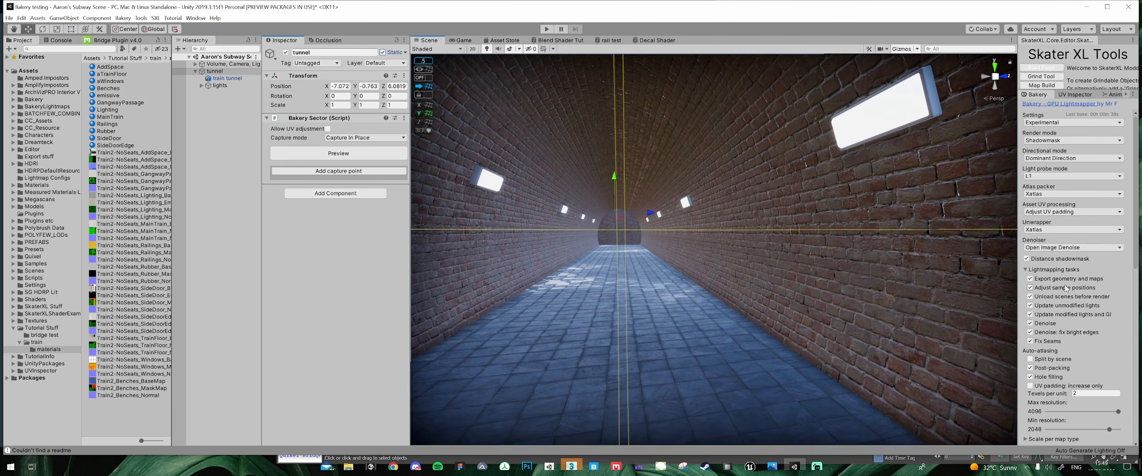
- Review the Bakery bake settings, from the directional mode options through the lightmapping tasks, resolution limits and global illumination
{"action": "left_click_drag", "start_coordinate": [1017, 150], "coordinate": [1013, 149]}
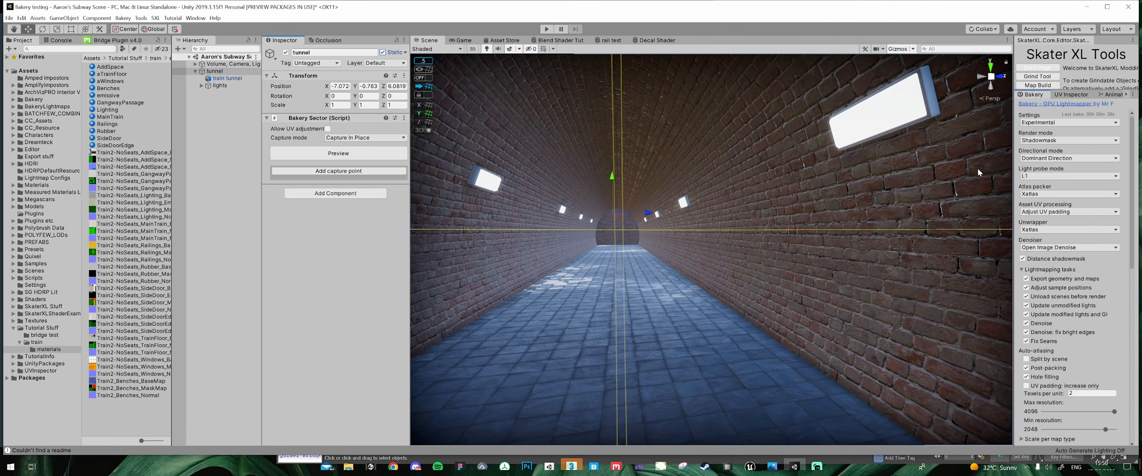
{"action": "left_click", "coordinate": [1070, 158]}
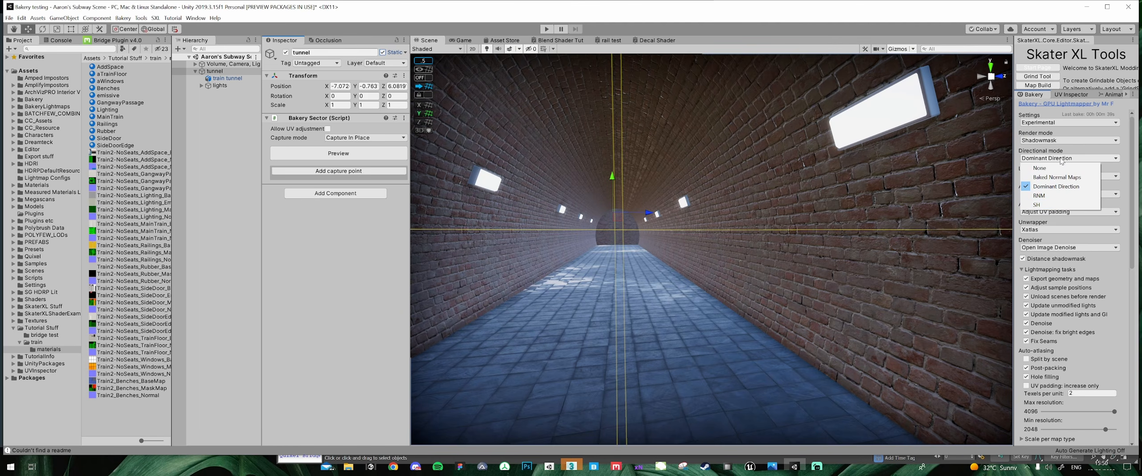
{"action": "left_click", "coordinate": [1124, 167]}
{"action": "scroll", "coordinate": [1132, 176], "scroll_direction": "down", "scroll_amount": 2}
{"action": "scroll", "coordinate": [1132, 177], "scroll_direction": "down", "scroll_amount": 1}
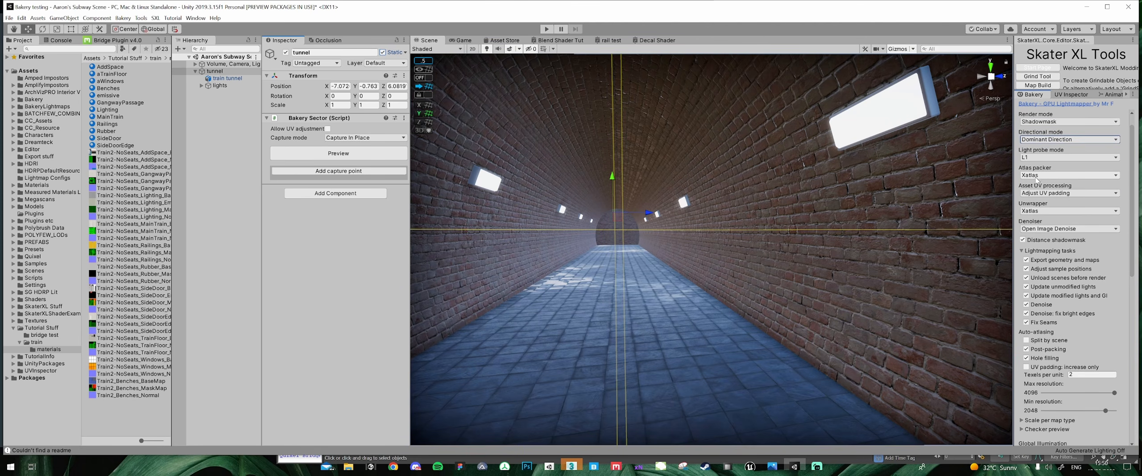
{"action": "scroll", "coordinate": [1102, 222], "scroll_direction": "down", "scroll_amount": 3}
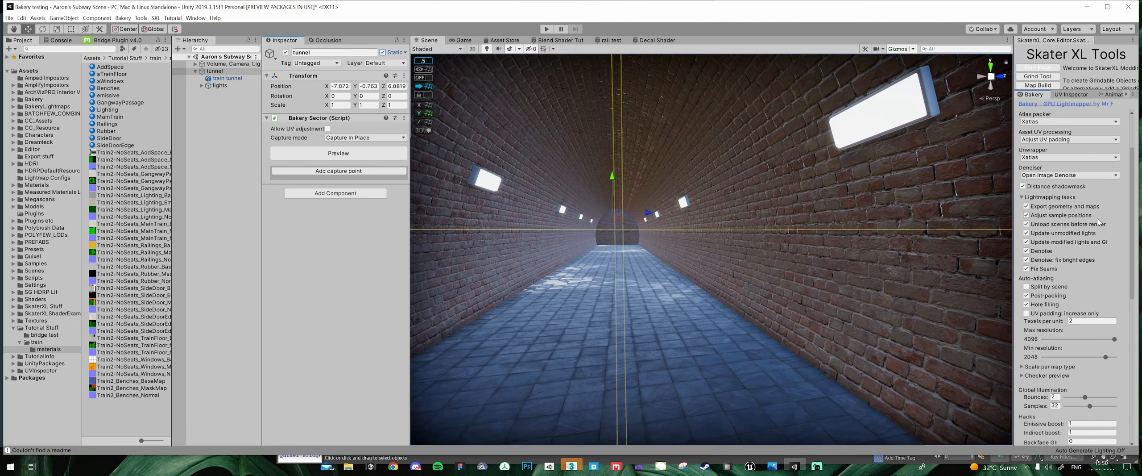
{"action": "scroll", "coordinate": [1050, 241], "scroll_direction": "down", "scroll_amount": 2}
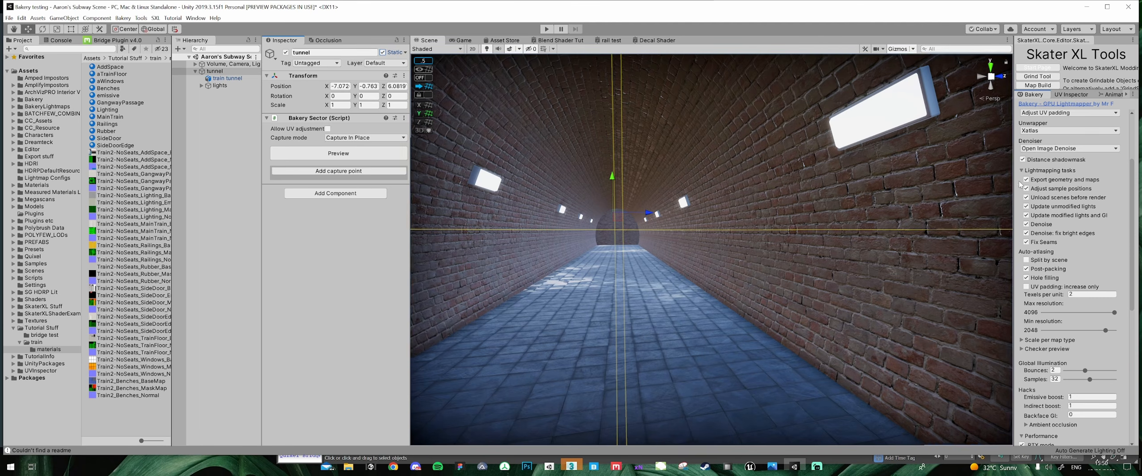
{"action": "scroll", "coordinate": [1073, 223], "scroll_direction": "down", "scroll_amount": 4}
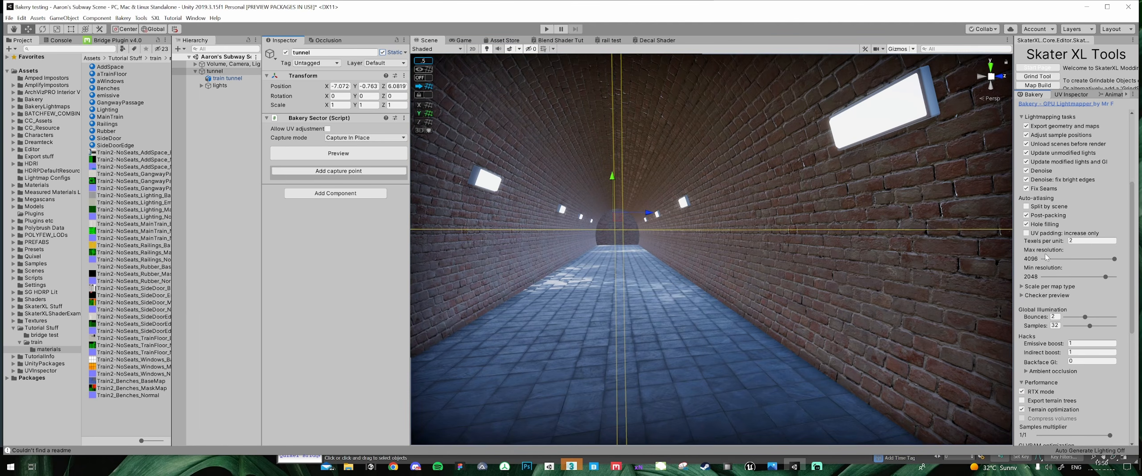
- Set the Bakery global illumination bounces to 2 and samples to 32
{"action": "scroll", "coordinate": [1083, 284], "scroll_direction": "down", "scroll_amount": 2}
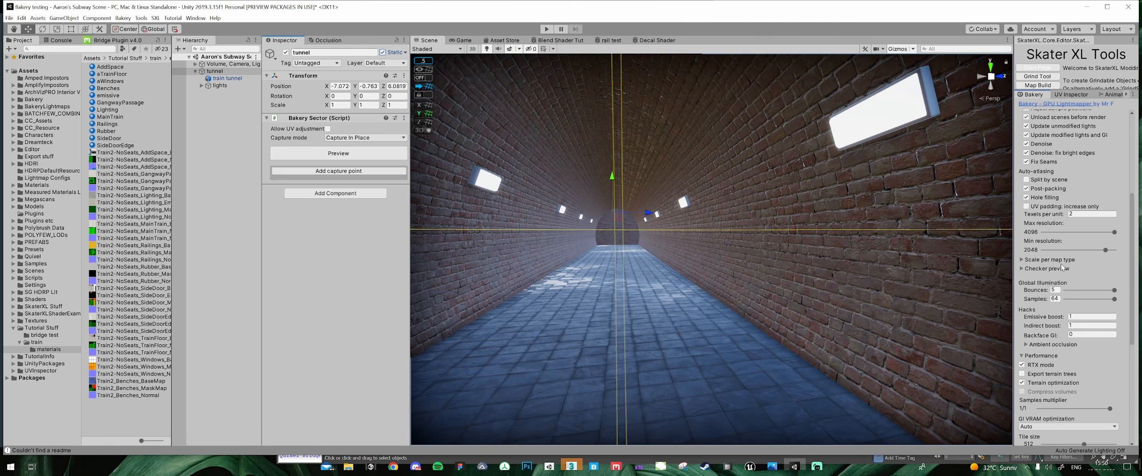
{"action": "type", "text": "232"}
{"action": "scroll", "coordinate": [1062, 304], "scroll_direction": "down", "scroll_amount": 1}
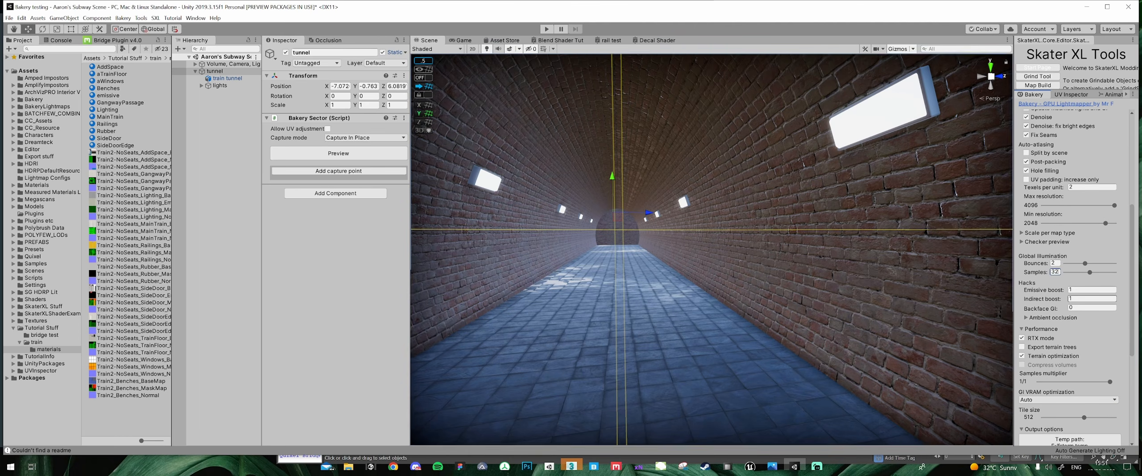
- Review the Bakery performance settings, GI VRAM optimization options, tile size and output options
{"action": "scroll", "coordinate": [1062, 313], "scroll_direction": "down", "scroll_amount": 1}
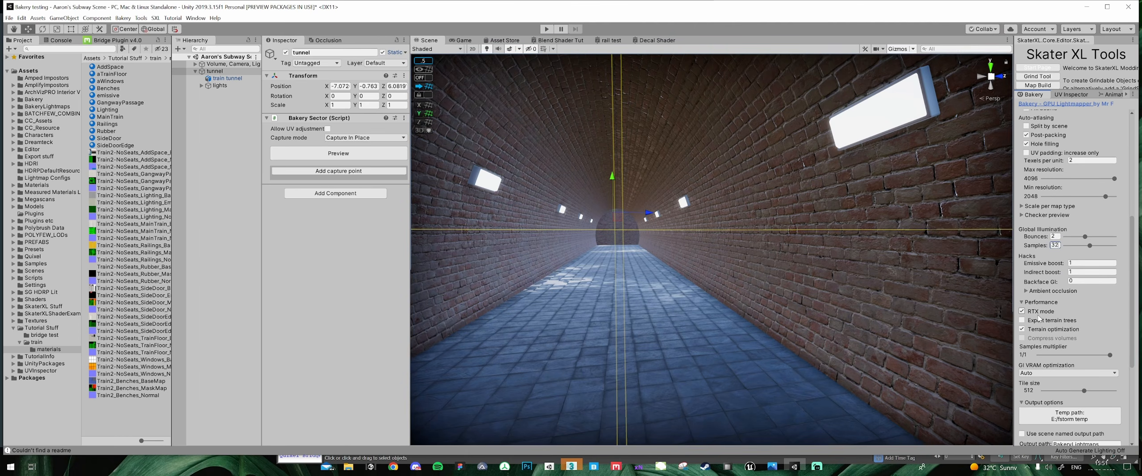
{"action": "left_click", "coordinate": [1021, 310]}
{"action": "scroll", "coordinate": [1067, 325], "scroll_direction": "down", "scroll_amount": 4}
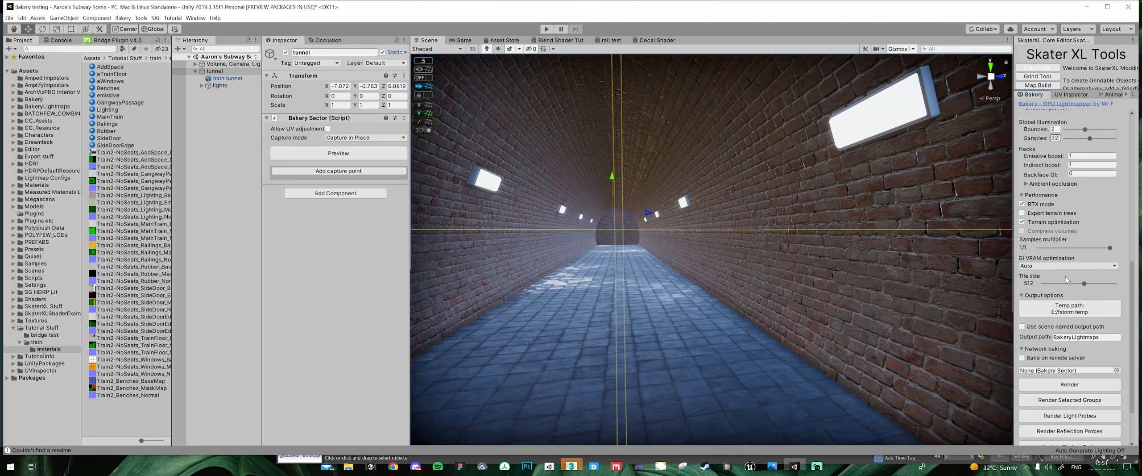
{"action": "left_click", "coordinate": [1059, 266]}
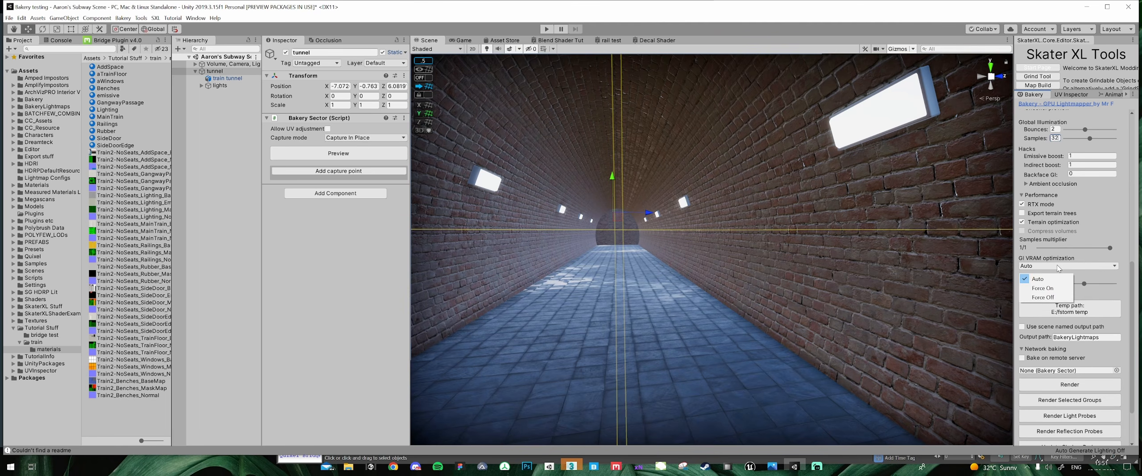
{"action": "left_click", "coordinate": [1132, 267]}
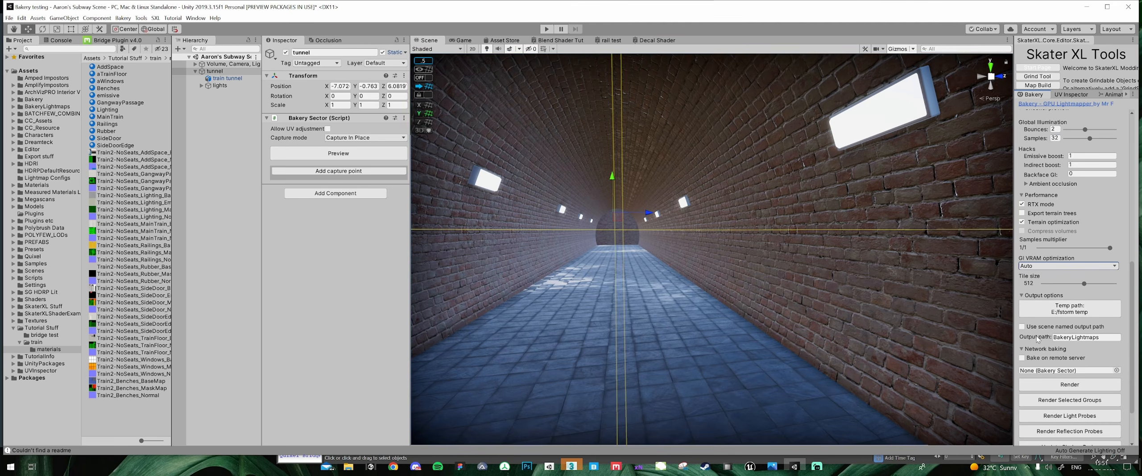
{"action": "scroll", "coordinate": [1070, 296], "scroll_direction": "down", "scroll_amount": 3}
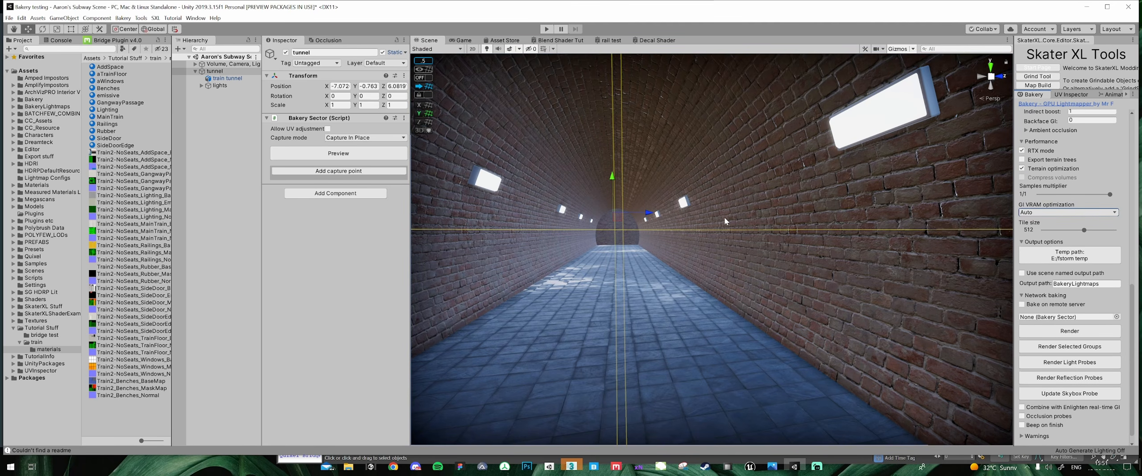
- Assign the tunnel as the Bakery sector and render its lightmaps
{"action": "left_click", "coordinate": [1117, 317]}
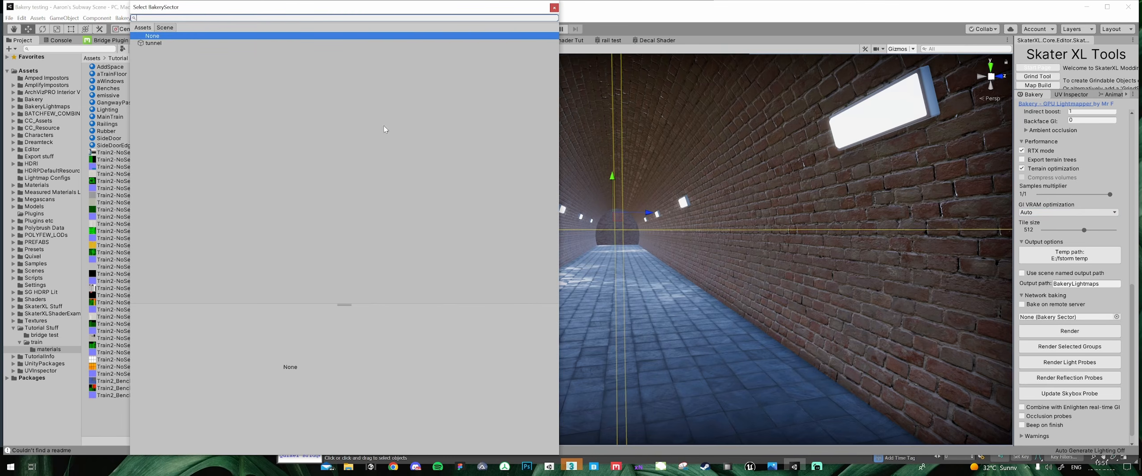
{"action": "left_click", "coordinate": [159, 45]}
{"action": "double_click", "coordinate": [159, 45]}
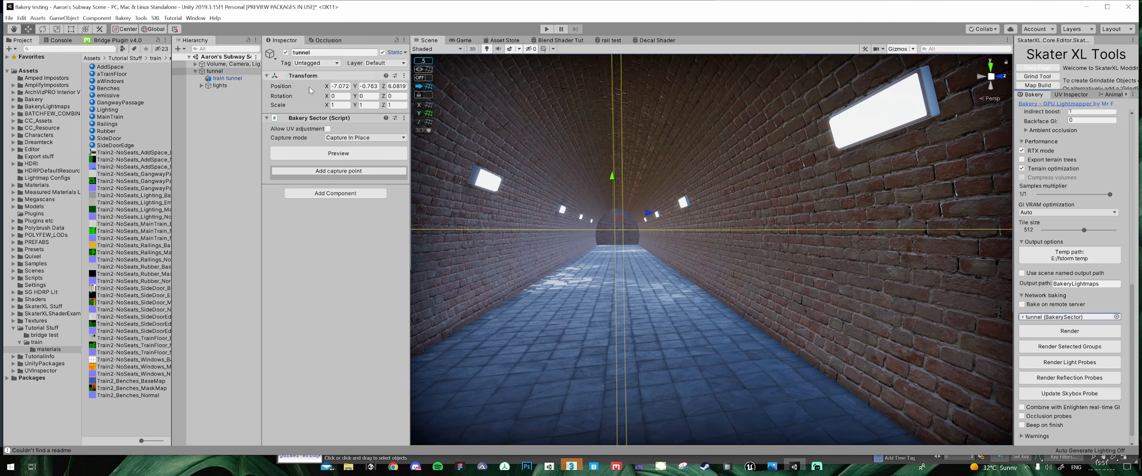
{"action": "left_click", "coordinate": [1051, 332]}
{"action": "left_click", "coordinate": [595, 247]}
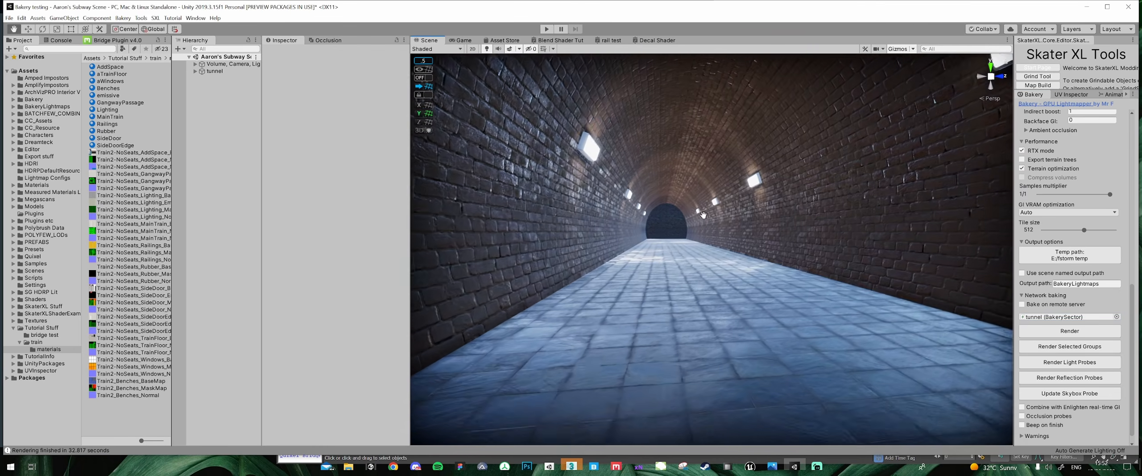
- Inspect the baked result on the tunnel walls and around a lightbox using the Baked Lightmap view mode
{"action": "middle_click_drag", "start_coordinate": [703, 215], "coordinate": [553, 223]}
{"action": "right_click_drag", "start_coordinate": [446, 147], "coordinate": [373, 123]}
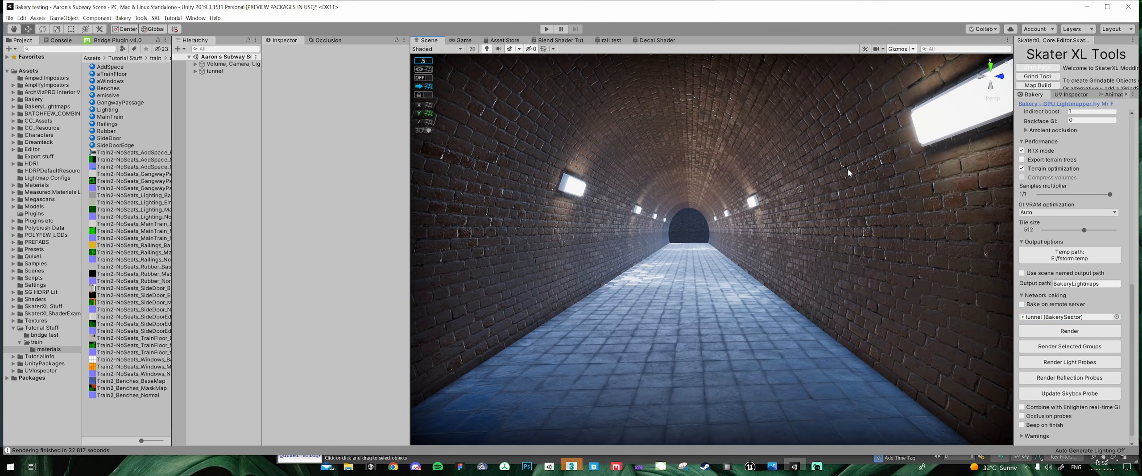
{"action": "left_click", "coordinate": [456, 49]}
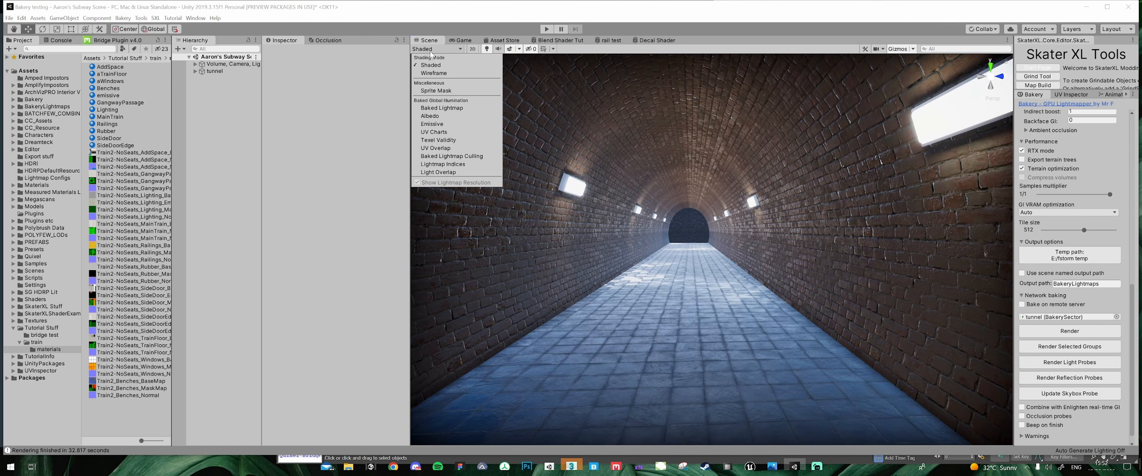
{"action": "left_click", "coordinate": [451, 117]}
{"action": "right_click_drag", "start_coordinate": [745, 225], "coordinate": [905, 237]}
{"action": "middle_click_drag", "start_coordinate": [904, 236], "coordinate": [818, 237]}
{"action": "left_click_drag", "start_coordinate": [818, 237], "coordinate": [729, 216], "text": "alt"}
{"action": "scroll", "coordinate": [729, 216], "scroll_direction": "up", "scroll_amount": 4}
{"action": "middle_click_drag", "start_coordinate": [729, 216], "coordinate": [739, 198]}
{"action": "right_click_drag", "start_coordinate": [740, 198], "coordinate": [801, 216]}
{"action": "middle_click_drag", "start_coordinate": [754, 208], "coordinate": [763, 213]}
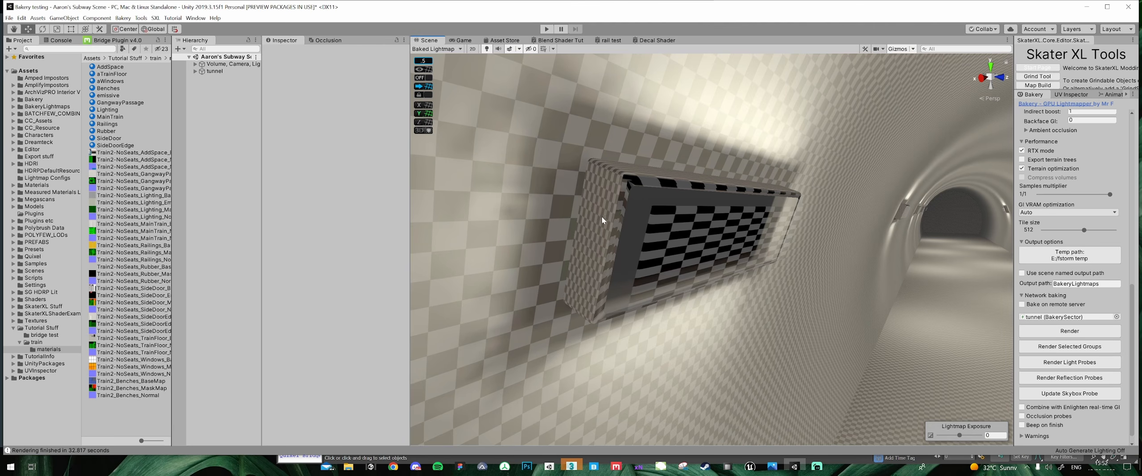
{"action": "right_click_drag", "start_coordinate": [771, 191], "coordinate": [610, 179]}
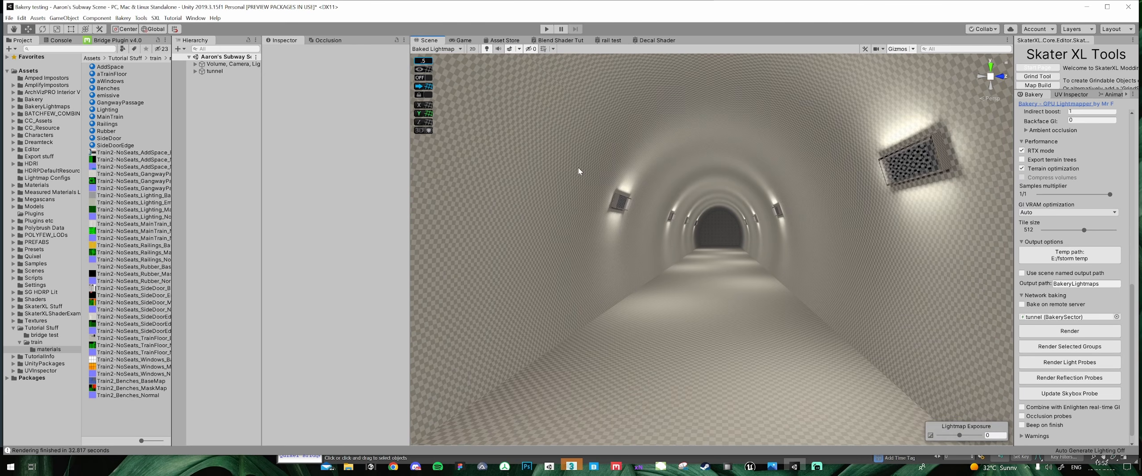
- Return the scene view to Shaded mode and examine the floor's sky reflections and the tunnel from outside
{"action": "left_click", "coordinate": [432, 49]}
{"action": "left_click", "coordinate": [439, 62]}
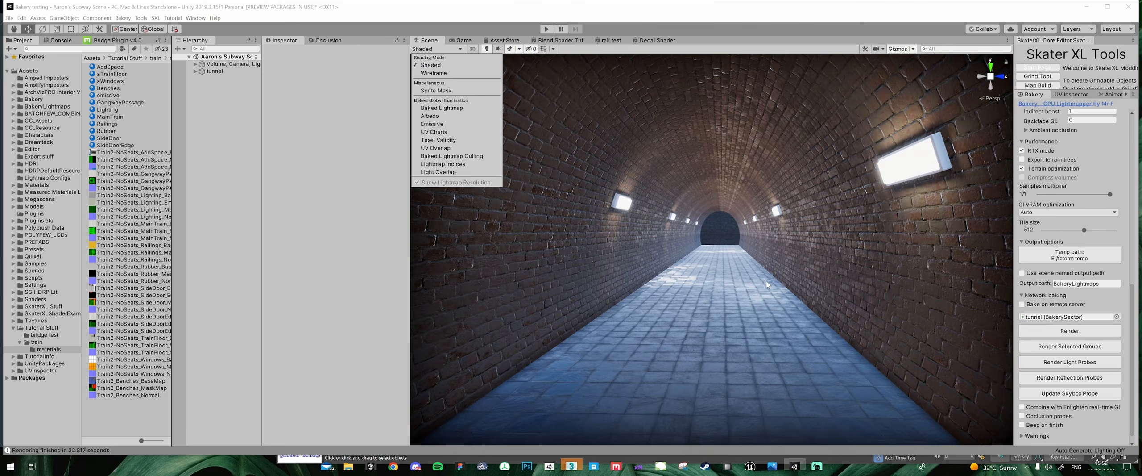
{"action": "right_click_drag", "start_coordinate": [763, 274], "coordinate": [762, 283]}
{"action": "middle_click_drag", "start_coordinate": [761, 283], "coordinate": [789, 255]}
{"action": "right_click_drag", "start_coordinate": [848, 261], "coordinate": [617, 249]}
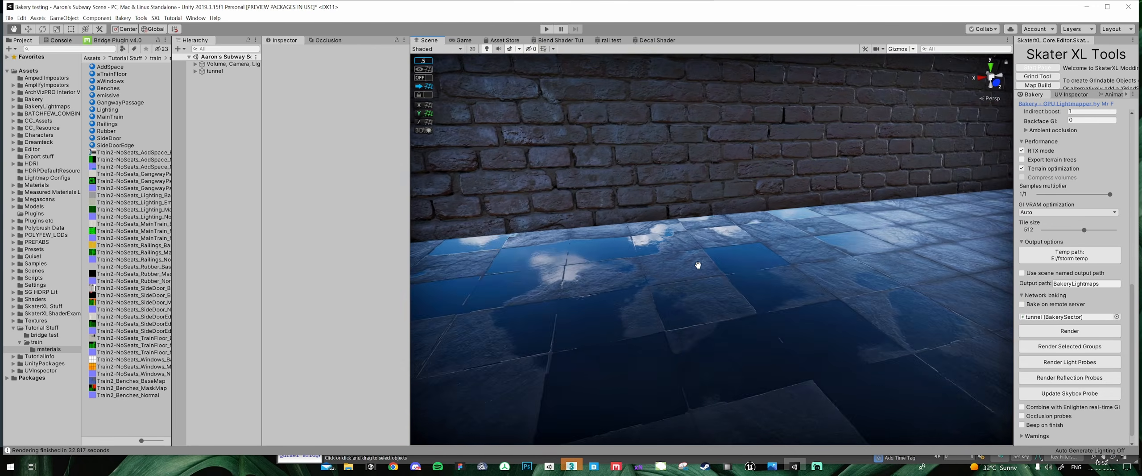
{"action": "middle_click_drag", "start_coordinate": [617, 249], "coordinate": [607, 237]}
{"action": "right_click_drag", "start_coordinate": [740, 245], "coordinate": [660, 248]}
{"action": "middle_click_drag", "start_coordinate": [659, 248], "coordinate": [739, 298]}
{"action": "right_click_drag", "start_coordinate": [739, 299], "coordinate": [1094, 306]}
{"action": "right_click_drag", "start_coordinate": [623, 245], "coordinate": [727, 240]}
{"action": "scroll", "coordinate": [629, 191], "scroll_direction": "down", "scroll_amount": 2}
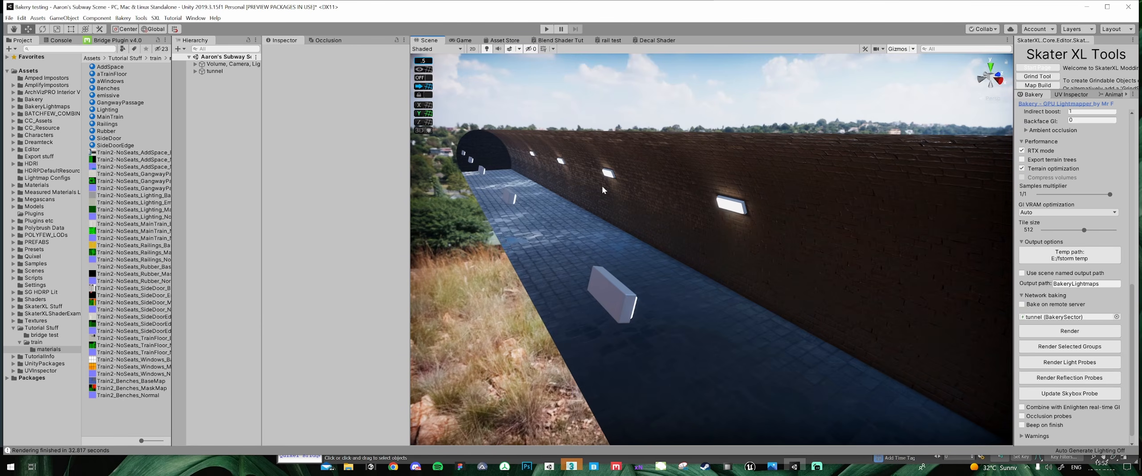
- Add a reflection probe and, viewed from above, move it onto the tunnel at about X -3.72, Z -0.02
{"action": "right_click", "coordinate": [192, 95]}
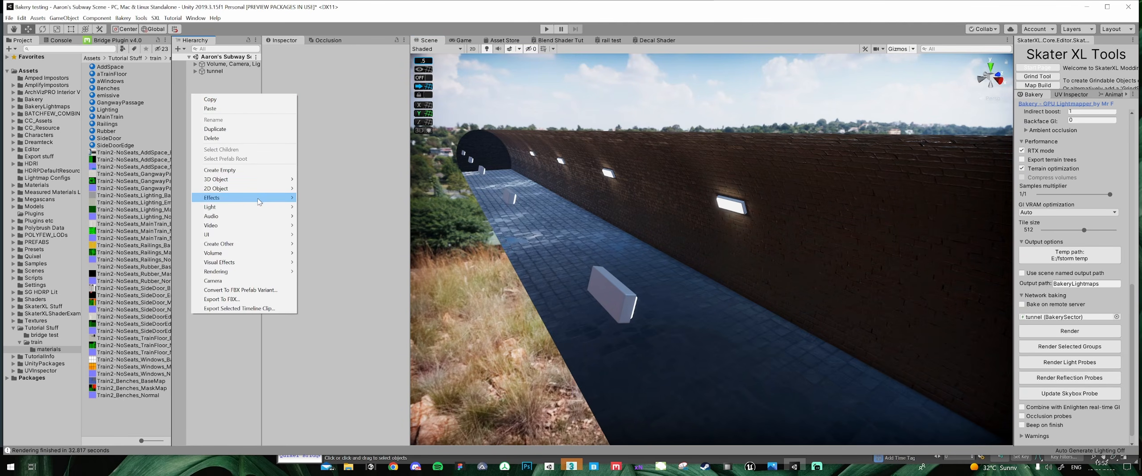
{"action": "mouse_move", "coordinate": [262, 209]}
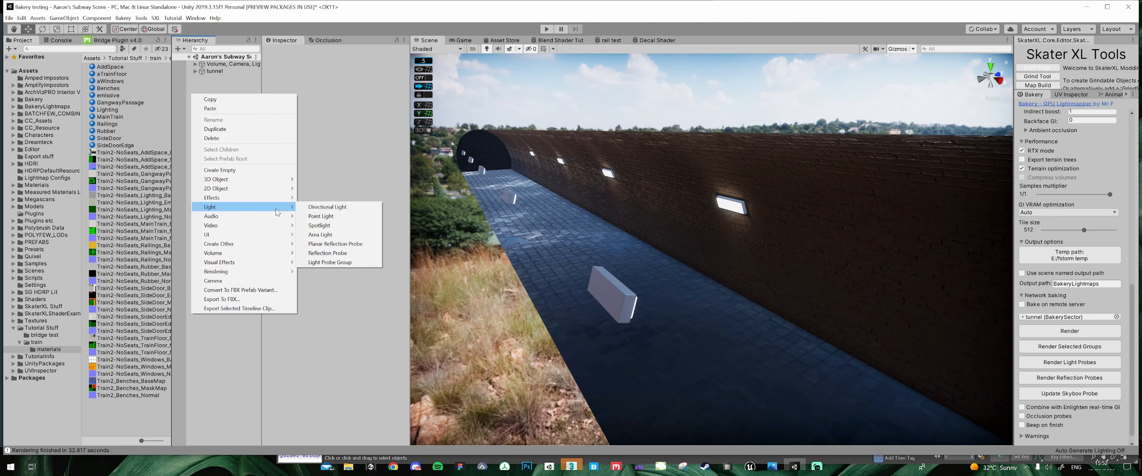
{"action": "left_click", "coordinate": [355, 255]}
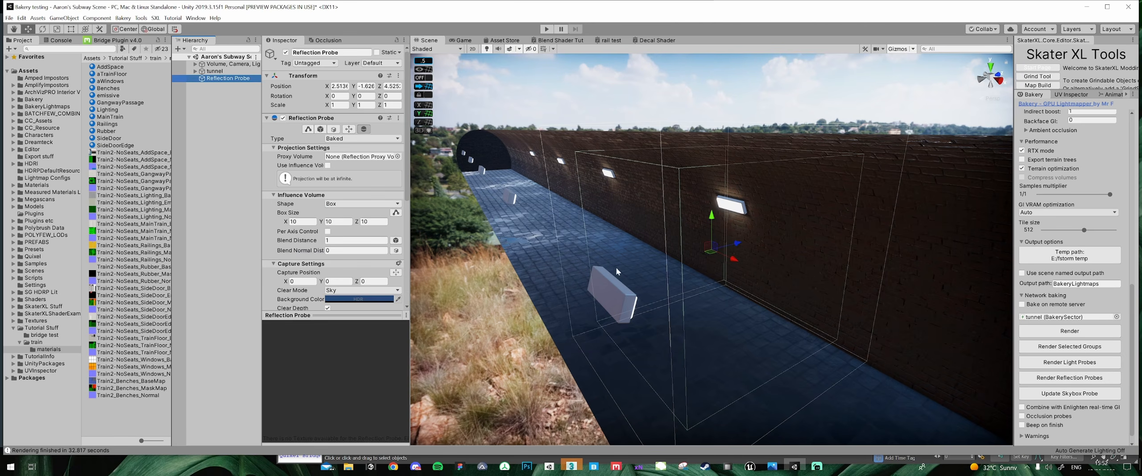
{"action": "right_click_drag", "start_coordinate": [714, 261], "coordinate": [780, 264]}
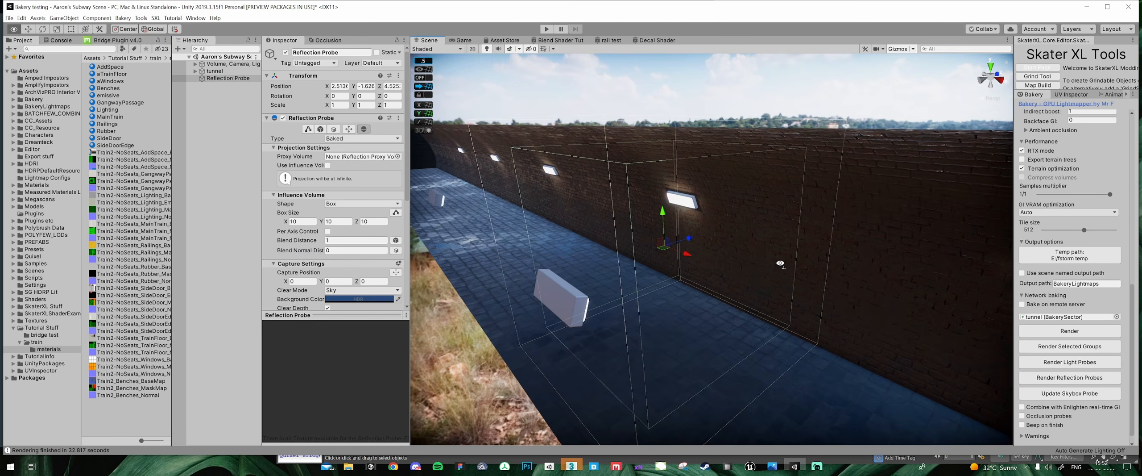
{"action": "left_click", "coordinate": [992, 98]}
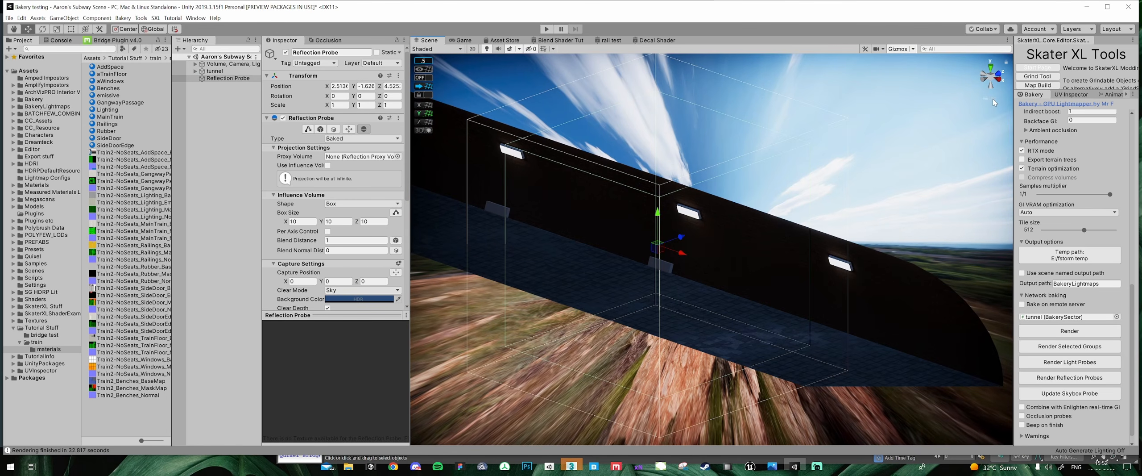
{"action": "left_click", "coordinate": [990, 68]}
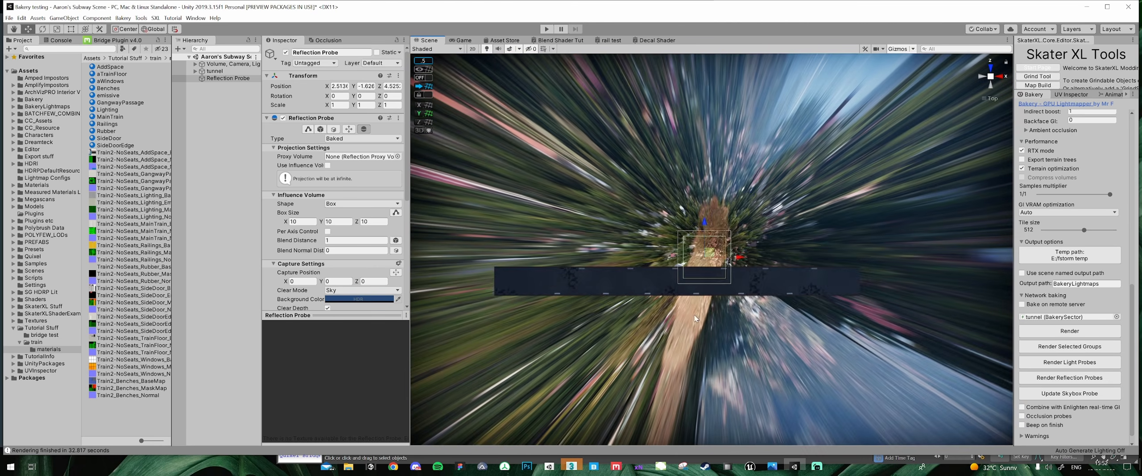
{"action": "left_click_drag", "start_coordinate": [770, 207], "coordinate": [737, 228]}
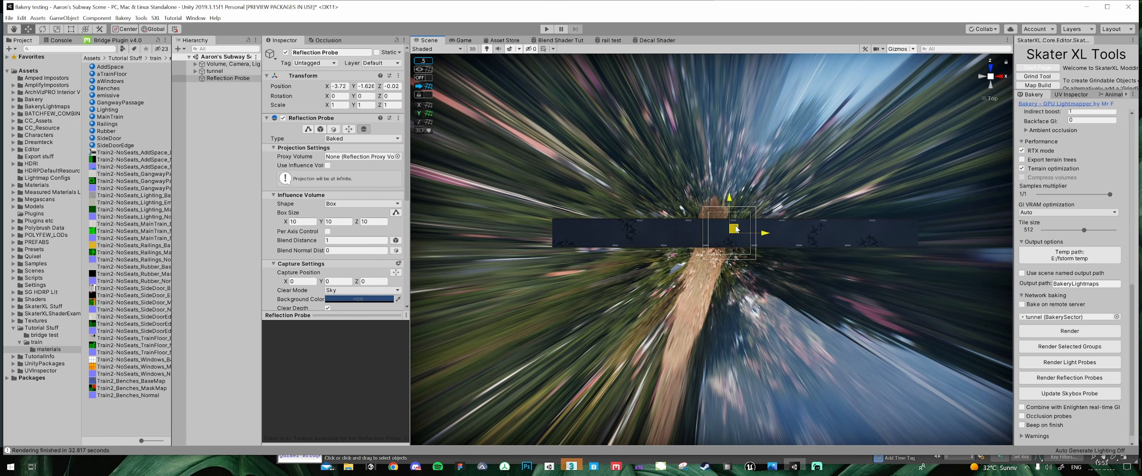
- Stretch the probe's influence box along the tunnel to about 68.6 and set its Blend Distance to 0
{"action": "left_click", "coordinate": [309, 130]}
{"action": "left_click_drag", "start_coordinate": [703, 234], "coordinate": [549, 230]}
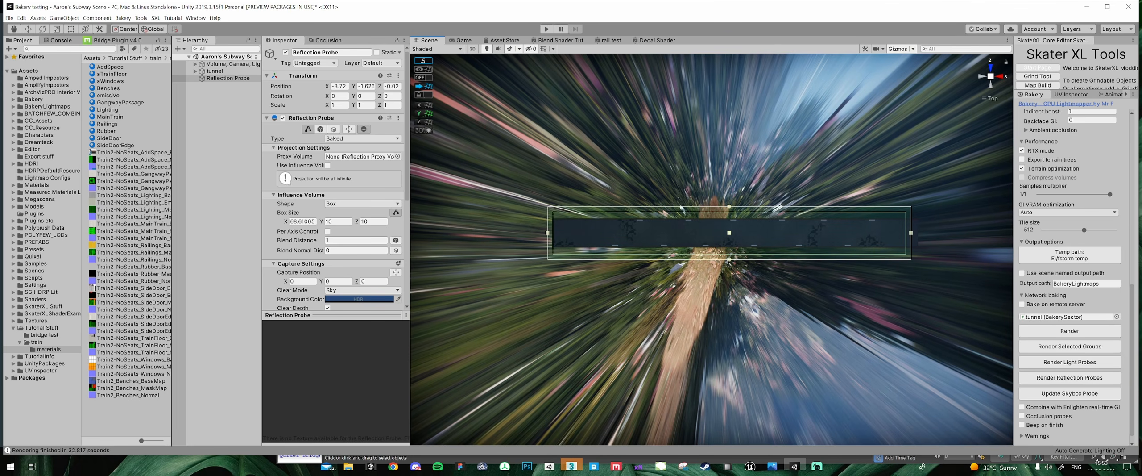
{"action": "type", "text": "0"}
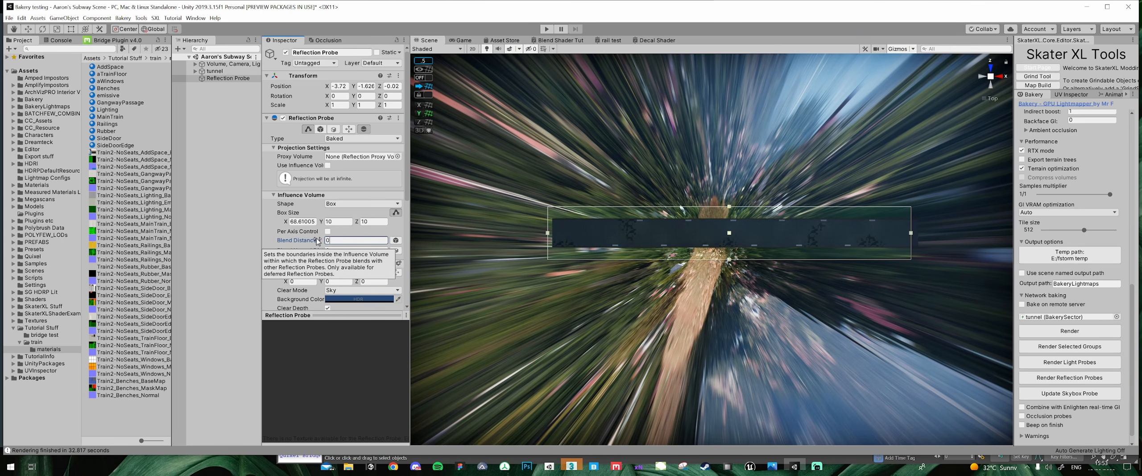
- Fit the influence box to the tunnel's plan outline at about 69.4 by 6.0, centred at about X -2.58
{"action": "scroll", "coordinate": [685, 238], "scroll_direction": "up", "scroll_amount": 2}
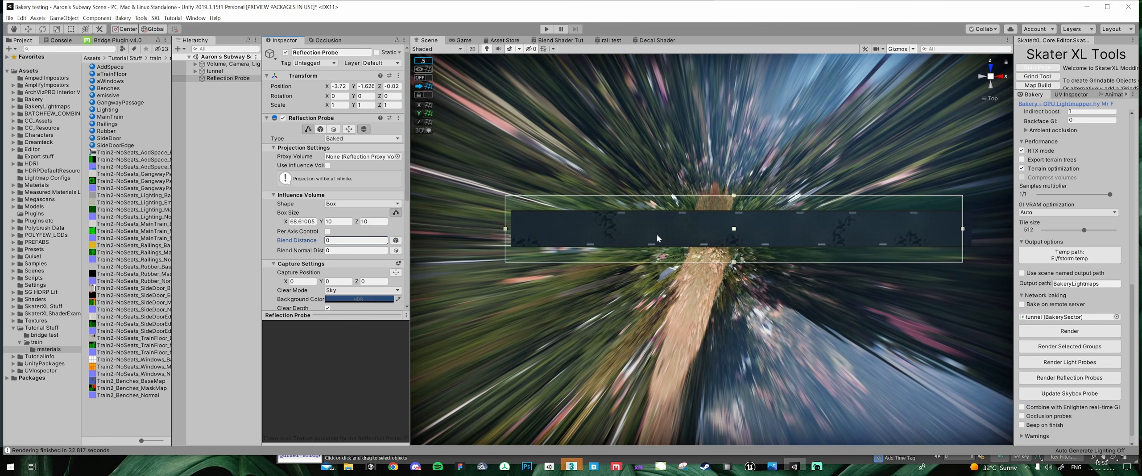
{"action": "left_click_drag", "start_coordinate": [506, 231], "coordinate": [503, 231]}
{"action": "key", "text": "w"}
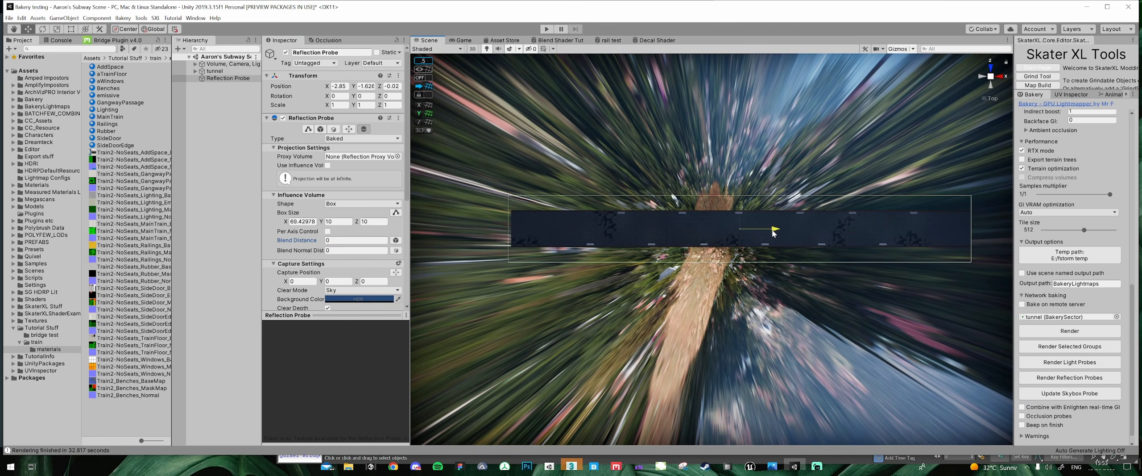
{"action": "middle_click_drag", "start_coordinate": [774, 233], "coordinate": [762, 246]}
{"action": "left_click", "coordinate": [309, 130]}
{"action": "left_click_drag", "start_coordinate": [738, 210], "coordinate": [734, 224]}
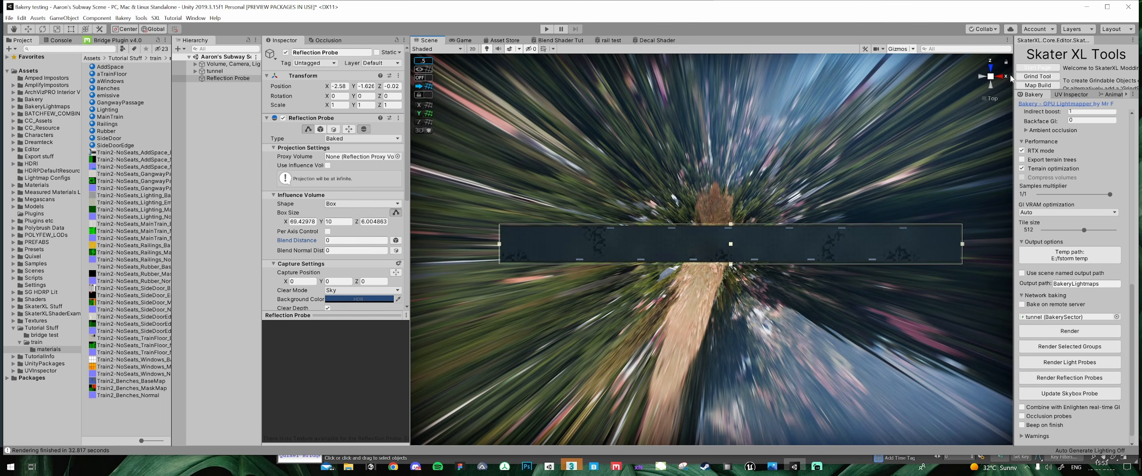
- Reduce the influence box height to about 4.79 and raise the probe to about Y 0.8 to match the tunnel's profile
{"action": "left_click", "coordinate": [1001, 78]}
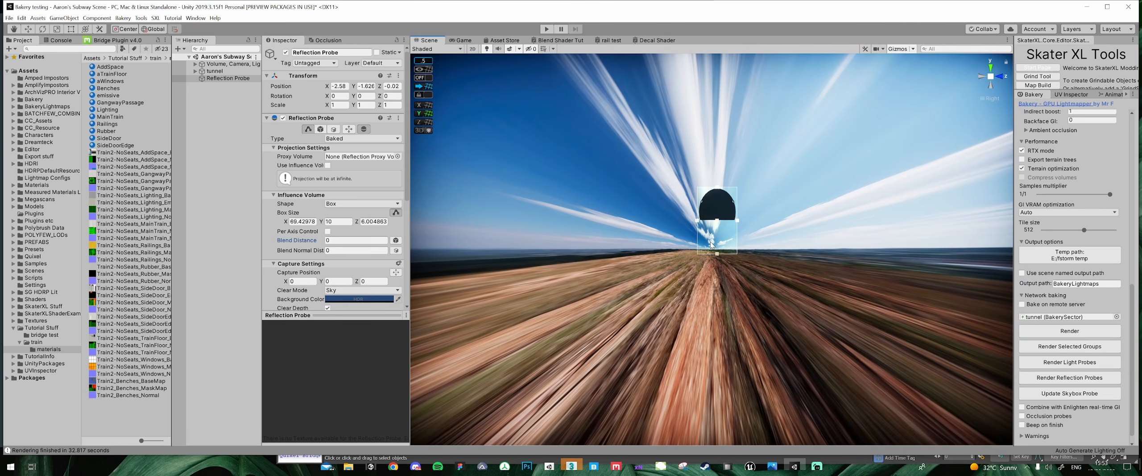
{"action": "middle_click_drag", "start_coordinate": [728, 225], "coordinate": [709, 275]}
{"action": "left_click_drag", "start_coordinate": [696, 322], "coordinate": [696, 295]}
{"action": "key", "text": "w"}
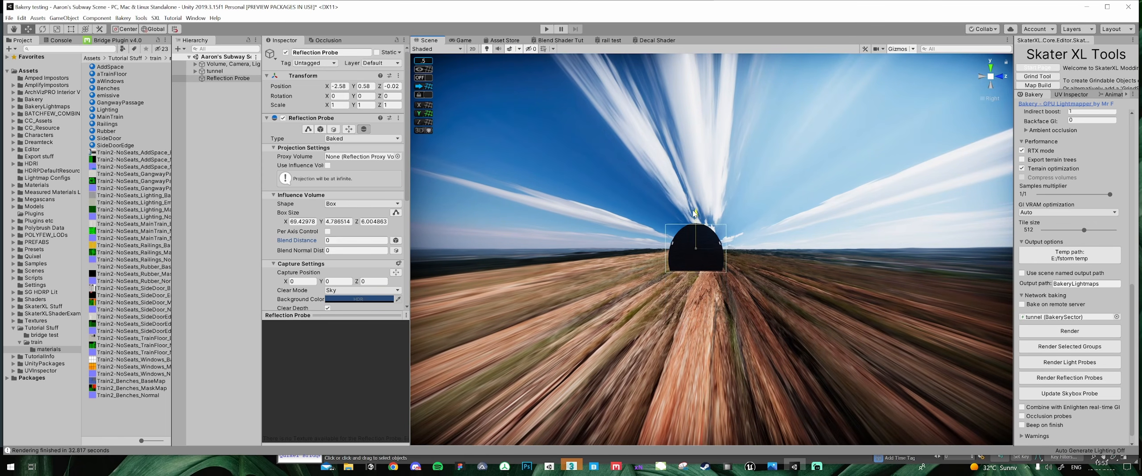
{"action": "left_click_drag", "start_coordinate": [695, 214], "coordinate": [695, 212]}
{"action": "scroll", "coordinate": [684, 230], "scroll_direction": "up", "scroll_amount": 12}
{"action": "middle_click_drag", "start_coordinate": [676, 240], "coordinate": [732, 257]}
{"action": "scroll", "coordinate": [732, 258], "scroll_direction": "up", "scroll_amount": 2}
{"action": "left_click_drag", "start_coordinate": [691, 207], "coordinate": [689, 203]}
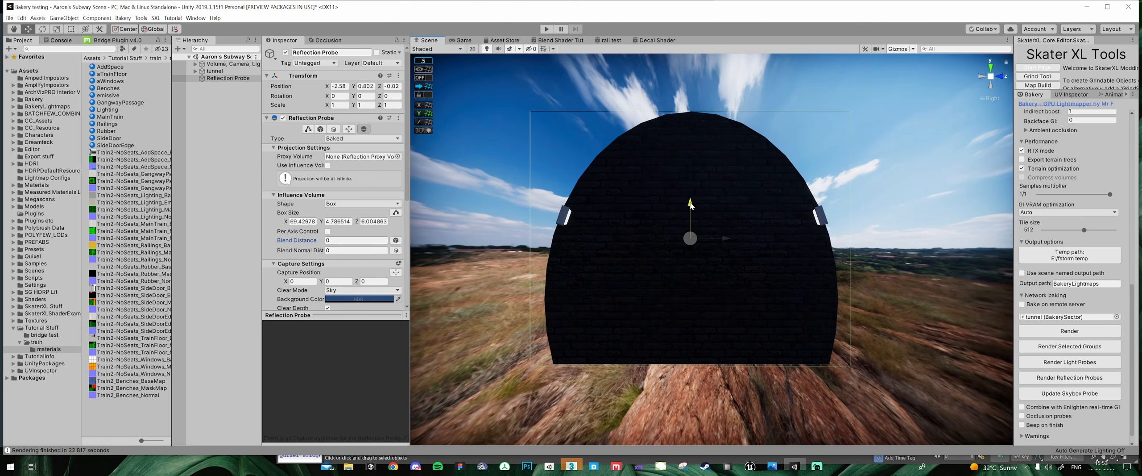
- Centre the probe across the tunnel's width and narrow its influence box to about 5.57 along Z
{"action": "left_click_drag", "start_coordinate": [725, 240], "coordinate": [724, 240]}
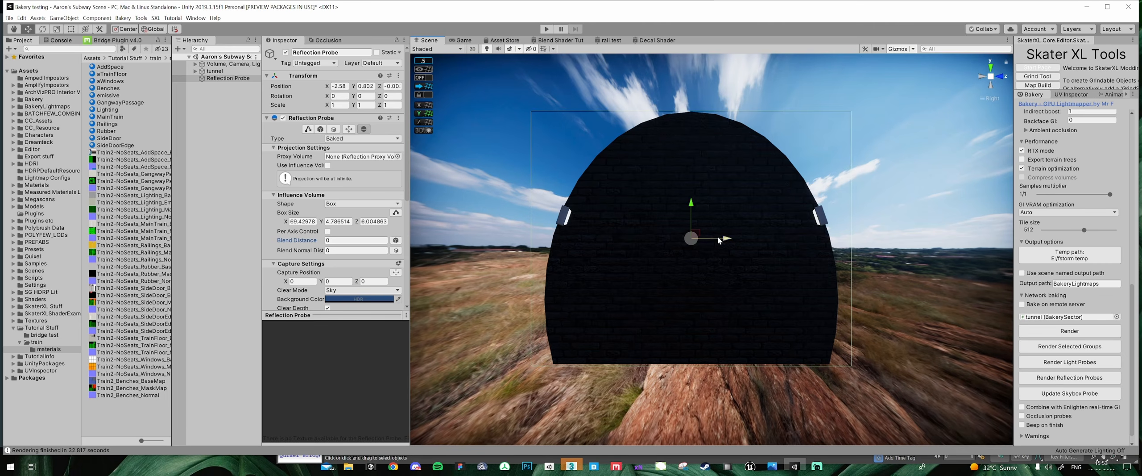
{"action": "left_click", "coordinate": [308, 129]}
{"action": "left_click_drag", "start_coordinate": [531, 238], "coordinate": [543, 239]}
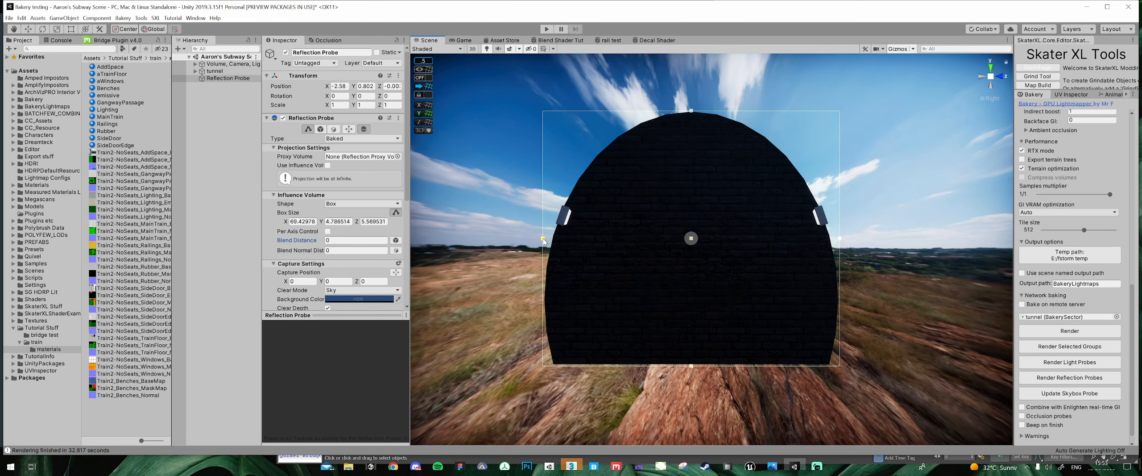
- Bake the reflection probe while viewing the tunnel from inside
{"action": "left_click", "coordinate": [991, 100]}
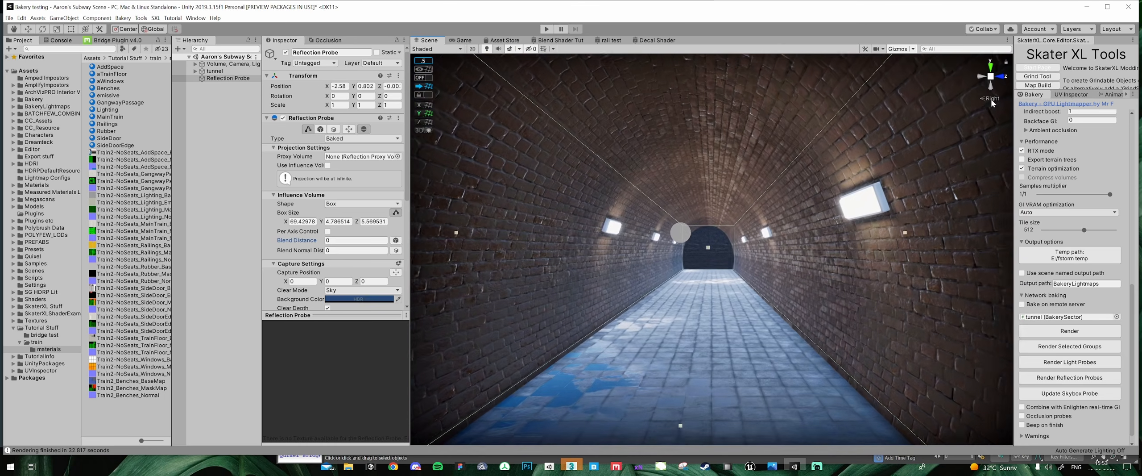
{"action": "right_click_drag", "start_coordinate": [761, 194], "coordinate": [754, 201]}
{"action": "middle_click_drag", "start_coordinate": [754, 200], "coordinate": [777, 226]}
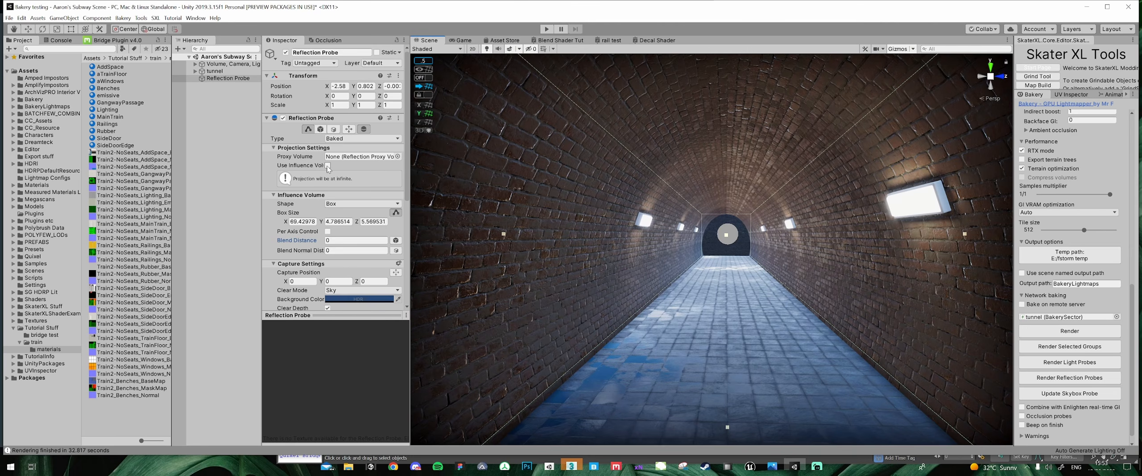
{"action": "scroll", "coordinate": [315, 256], "scroll_direction": "down", "scroll_amount": 5}
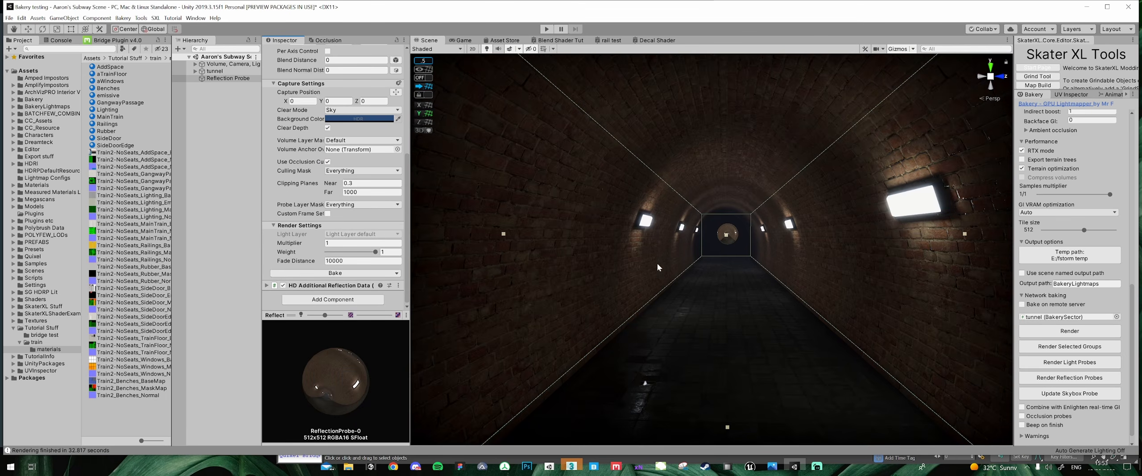
- Examine the baked reflection probe's enlarged preview and its reflections on the tunnel's brick walls and floor
{"action": "right_click_drag", "start_coordinate": [720, 290], "coordinate": [723, 281]}
{"action": "left_click_drag", "start_coordinate": [331, 389], "coordinate": [292, 162]}
{"action": "left_click_drag", "start_coordinate": [410, 299], "coordinate": [657, 306]}
{"action": "left_click_drag", "start_coordinate": [473, 346], "coordinate": [451, 263]}
{"action": "left_click_drag", "start_coordinate": [469, 161], "coordinate": [468, 341]}
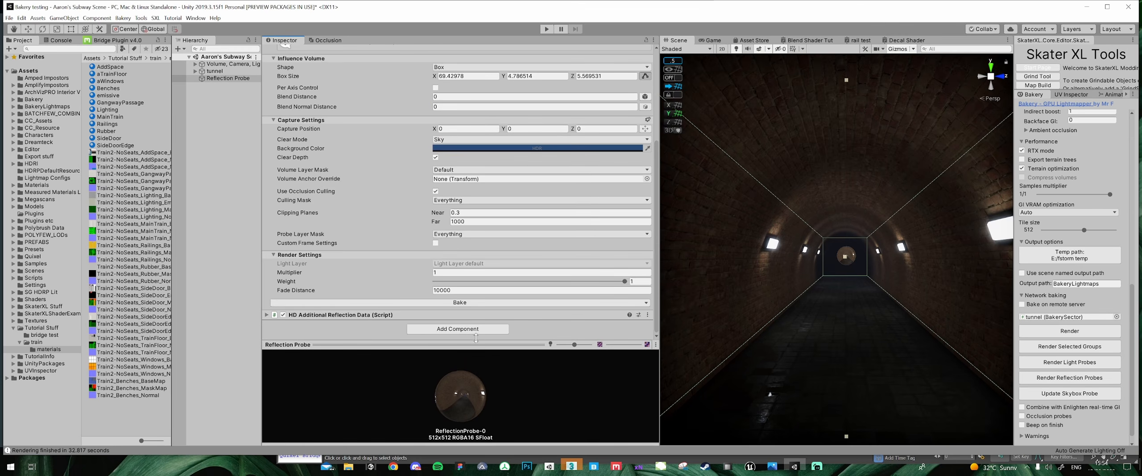
{"action": "left_click_drag", "start_coordinate": [660, 311], "coordinate": [457, 317]}
{"action": "right_click_drag", "start_coordinate": [769, 352], "coordinate": [993, 221]}
{"action": "key", "text": "w"}
{"action": "right_click_drag", "start_coordinate": [784, 244], "coordinate": [612, 197]}
{"action": "middle_click_drag", "start_coordinate": [612, 197], "coordinate": [593, 184]}
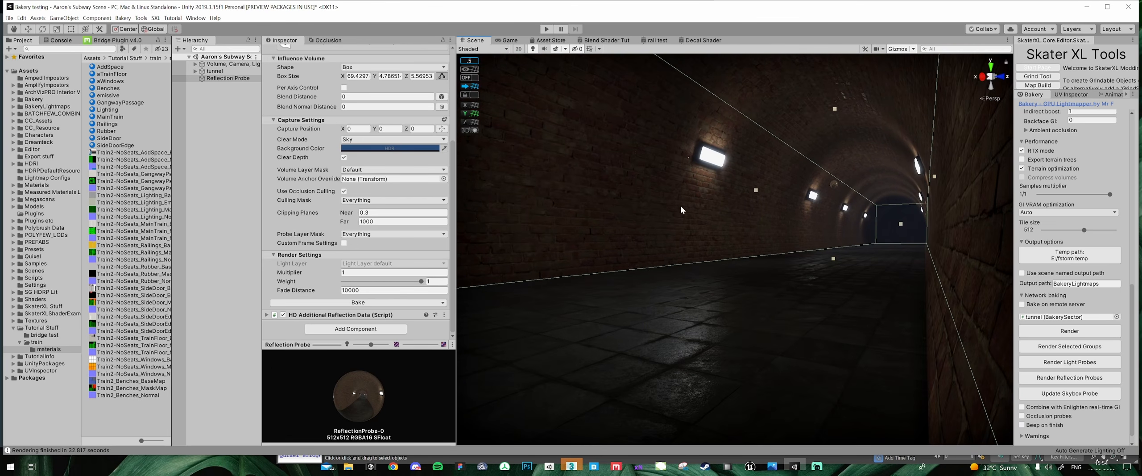
- Turn the probe's use of its influence volume as proxy volume off and back on to compare the floor reflections
{"action": "scroll", "coordinate": [319, 150], "scroll_direction": "up", "scroll_amount": 5}
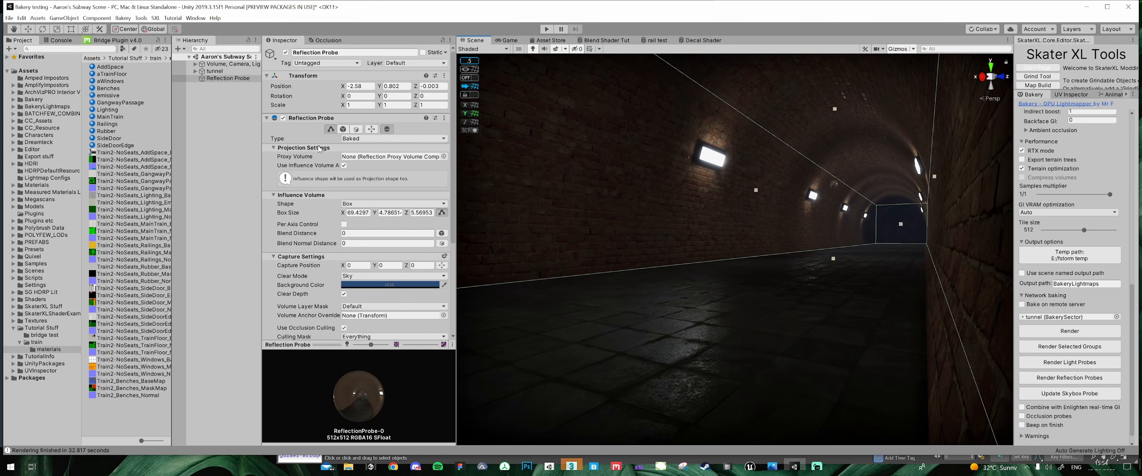
{"action": "left_click", "coordinate": [344, 165]}
{"action": "middle_click_drag", "start_coordinate": [823, 275], "coordinate": [841, 265]}
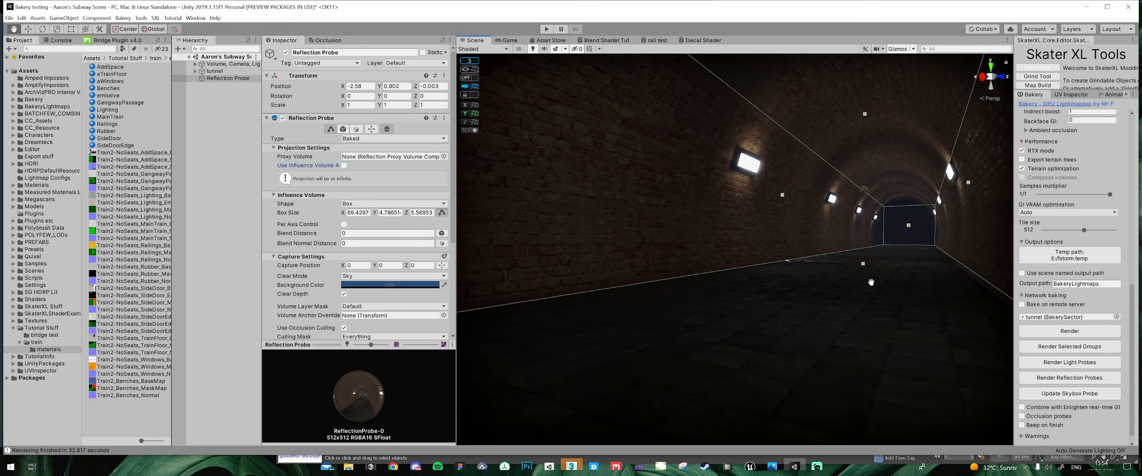
{"action": "left_click", "coordinate": [343, 166]}
- Inspect the lightbox reflections on the floor and walls from several viewpoints along the tunnel
{"action": "right_click_drag", "start_coordinate": [633, 267], "coordinate": [714, 264]}
{"action": "middle_click_drag", "start_coordinate": [714, 264], "coordinate": [734, 317]}
{"action": "right_click_drag", "start_coordinate": [734, 317], "coordinate": [834, 283]}
{"action": "middle_click_drag", "start_coordinate": [833, 283], "coordinate": [845, 263]}
{"action": "right_click_drag", "start_coordinate": [844, 263], "coordinate": [848, 259]}
{"action": "middle_click_drag", "start_coordinate": [848, 259], "coordinate": [641, 239]}
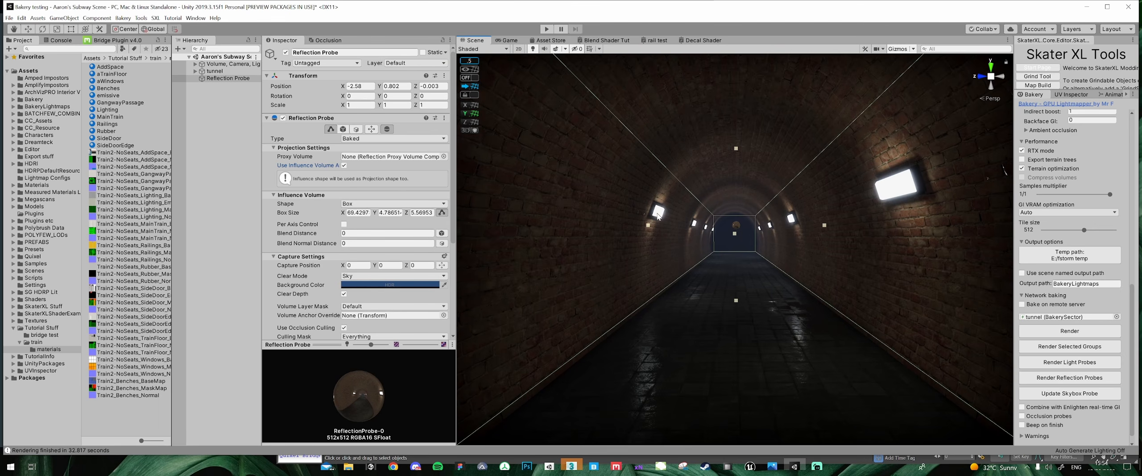
{"action": "middle_click_drag", "start_coordinate": [658, 216], "coordinate": [649, 204]}
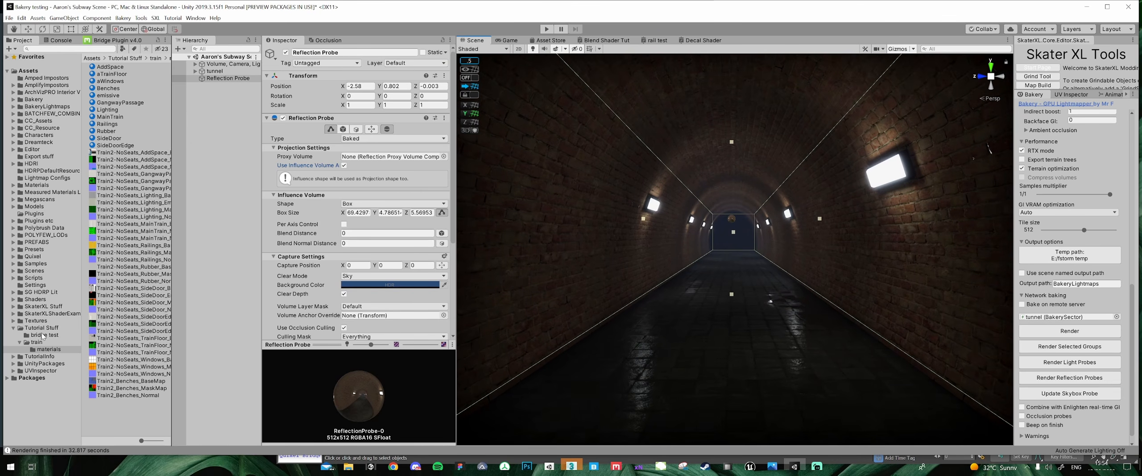
- Place the TrainMesh - fresh model from the train assets folder inside the tunnel
{"action": "left_click", "coordinate": [36, 342]}
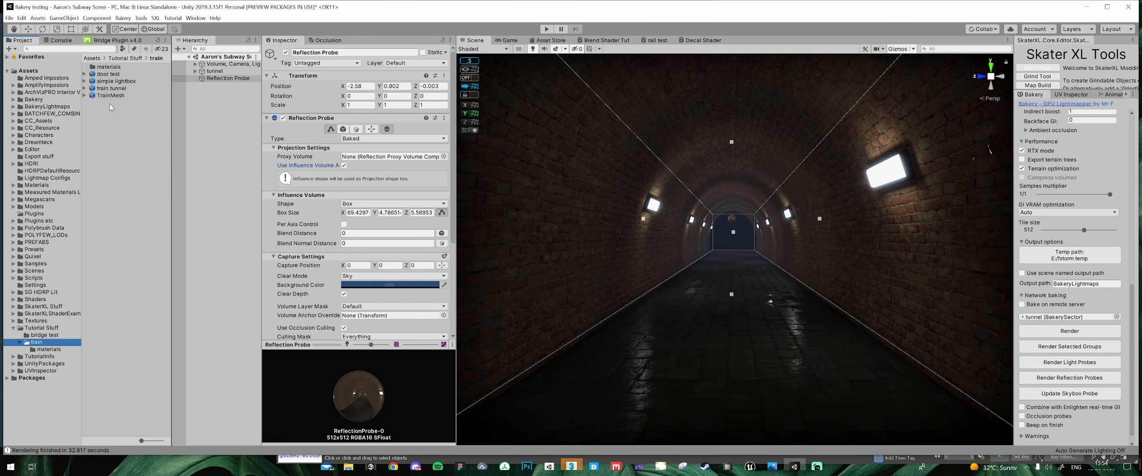
{"action": "left_click", "coordinate": [348, 470]}
{"action": "left_click_drag", "start_coordinate": [119, 95], "coordinate": [723, 276]}
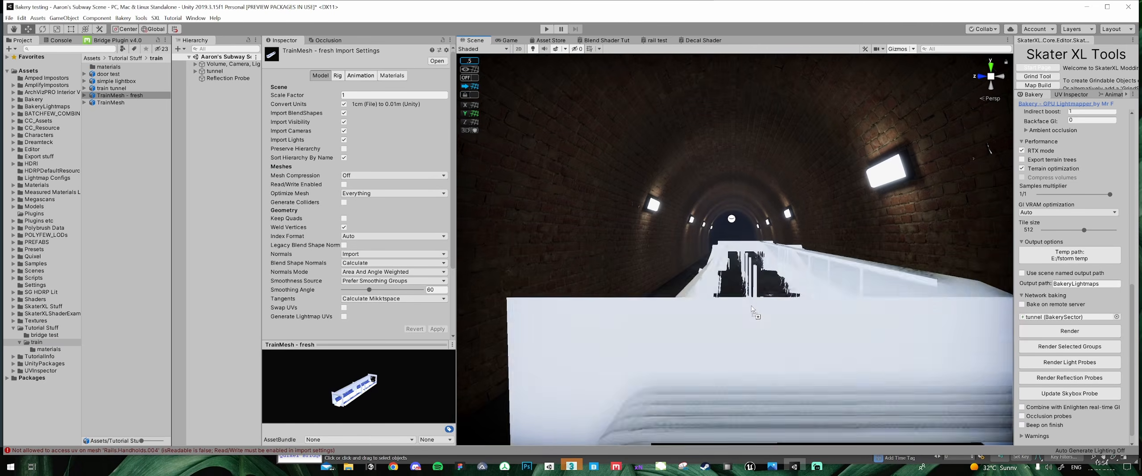
{"action": "key", "text": "s"}
{"action": "right_click_drag", "start_coordinate": [723, 277], "coordinate": [733, 247]}
{"action": "middle_click_drag", "start_coordinate": [733, 247], "coordinate": [707, 269]}
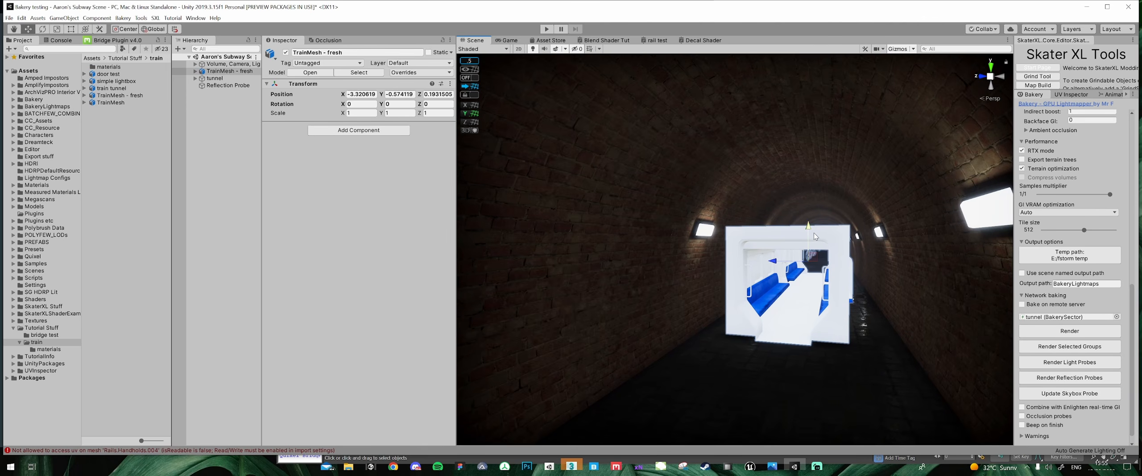
{"action": "right_click_drag", "start_coordinate": [690, 210], "coordinate": [846, 246]}
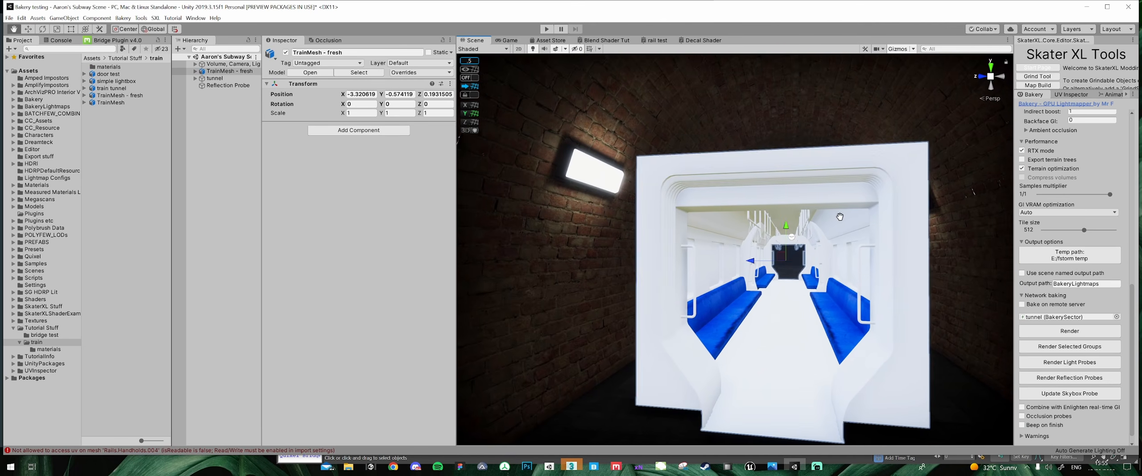
- Position the train in the tunnel's cross-section at Y -0.6 and Z 0.07
{"action": "left_click_drag", "start_coordinate": [785, 233], "coordinate": [785, 223]}
{"action": "scroll", "coordinate": [786, 224], "scroll_direction": "down", "scroll_amount": 8}
{"action": "middle_click_drag", "start_coordinate": [808, 236], "coordinate": [808, 295]}
{"action": "left_click_drag", "start_coordinate": [729, 278], "coordinate": [735, 278]}
{"action": "key", "text": "ctrl+z"}
{"action": "scroll", "coordinate": [750, 270], "scroll_direction": "up", "scroll_amount": 3}
{"action": "middle_click_drag", "start_coordinate": [749, 265], "coordinate": [722, 210]}
{"action": "left_click_drag", "start_coordinate": [741, 223], "coordinate": [739, 230]}
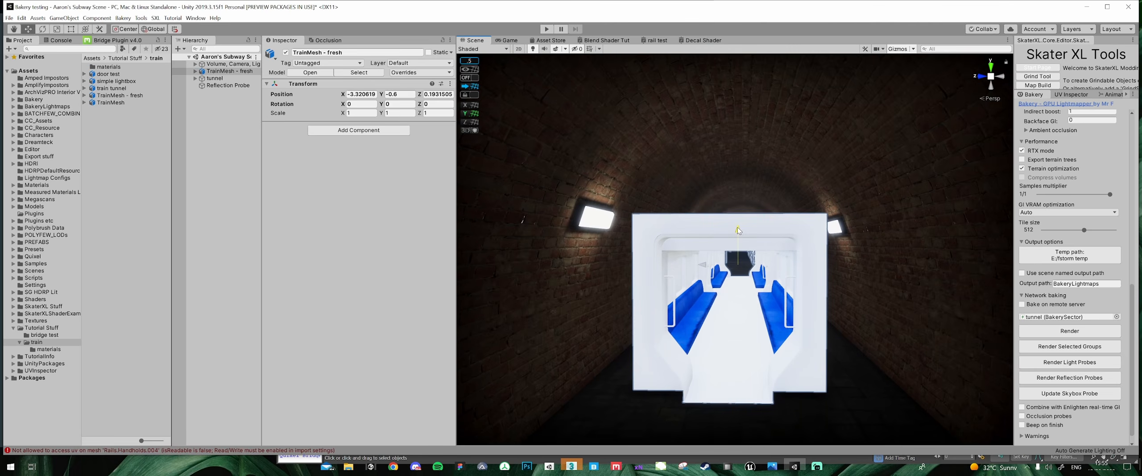
{"action": "left_click_drag", "start_coordinate": [702, 264], "coordinate": [706, 265]}
{"action": "middle_click_drag", "start_coordinate": [706, 264], "coordinate": [690, 230]}
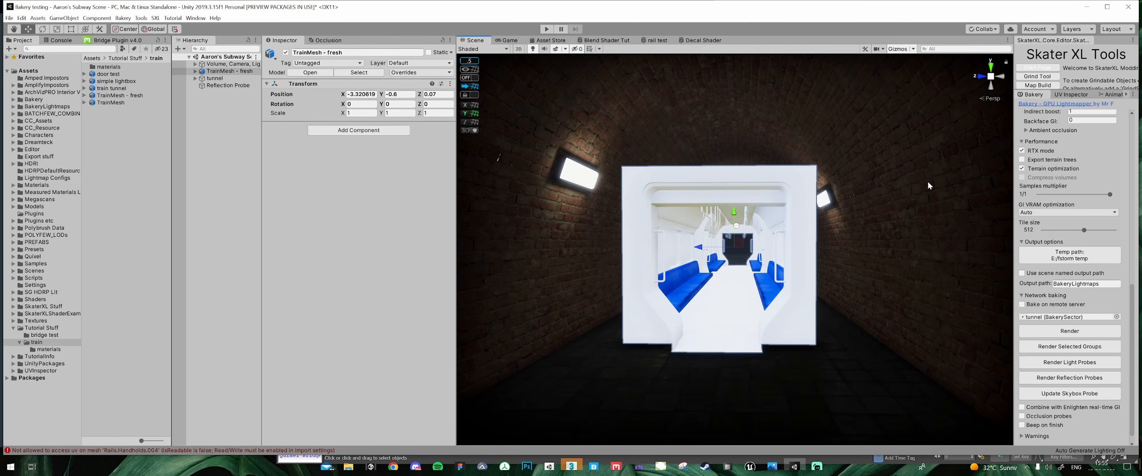
- Open the UV Inspector for the train tunnel mesh and examine its UV1 layout
{"action": "left_click_drag", "start_coordinate": [1014, 176], "coordinate": [950, 177]}
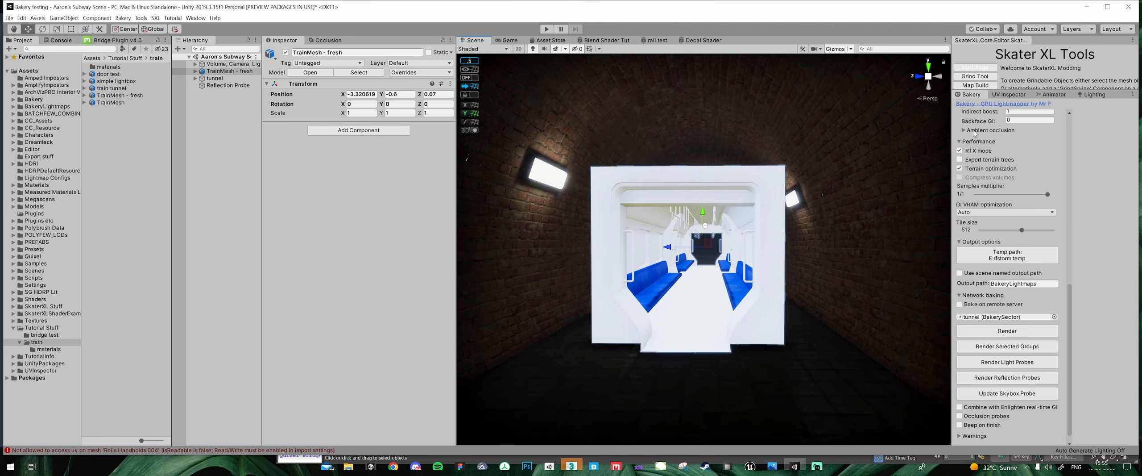
{"action": "left_click", "coordinate": [1006, 96]}
{"action": "left_click_drag", "start_coordinate": [625, 207], "coordinate": [624, 184], "text": "alt"}
{"action": "left_click", "coordinate": [572, 178]}
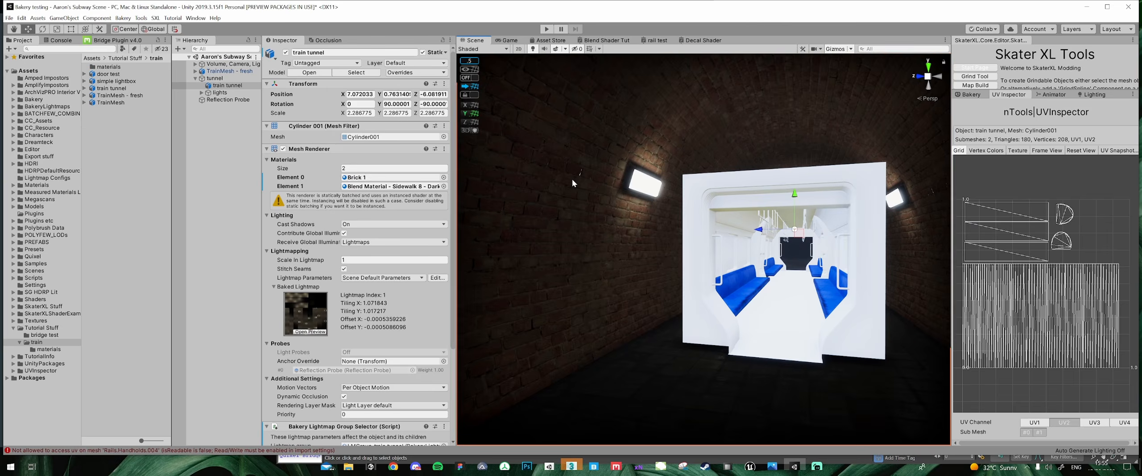
{"action": "left_click", "coordinate": [1035, 421]}
{"action": "left_click_drag", "start_coordinate": [952, 384], "coordinate": [933, 382]}
{"action": "scroll", "coordinate": [1037, 301], "scroll_direction": "down", "scroll_amount": 10}
{"action": "scroll", "coordinate": [1040, 297], "scroll_direction": "up", "scroll_amount": 3}
{"action": "scroll", "coordinate": [1040, 290], "scroll_direction": "up", "scroll_amount": 4}
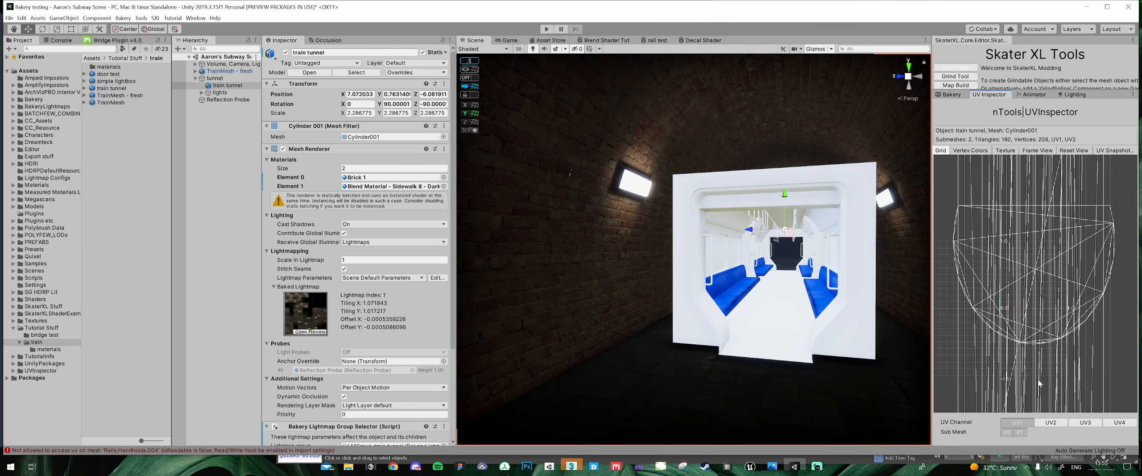
- Examine the train tunnel mesh's UV2 layout in the UV Inspector
{"action": "left_click", "coordinate": [1051, 422]}
{"action": "scroll", "coordinate": [1053, 280], "scroll_direction": "up", "scroll_amount": 5}
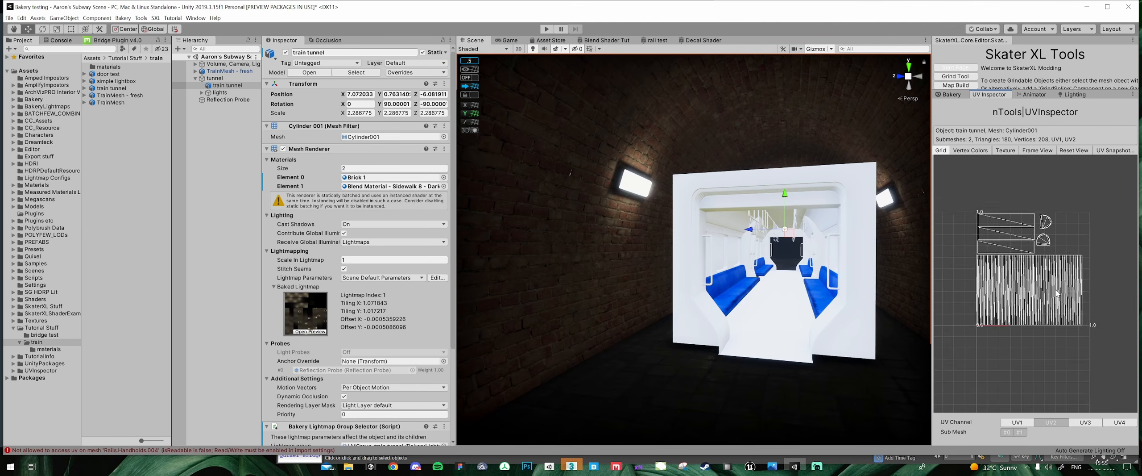
{"action": "left_click_drag", "start_coordinate": [932, 295], "coordinate": [918, 295]}
{"action": "scroll", "coordinate": [1042, 305], "scroll_direction": "up", "scroll_amount": 2}
{"action": "scroll", "coordinate": [1041, 305], "scroll_direction": "down", "scroll_amount": 1}
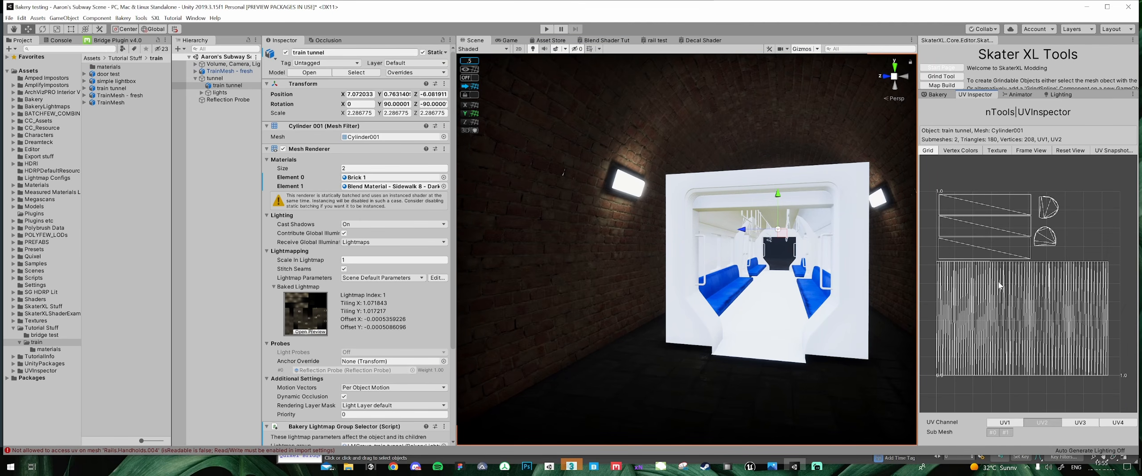
- Collapse the tunnel group and move TrainMesh - fresh below Reflection Probe in the scene hierarchy
{"action": "right_click_drag", "start_coordinate": [786, 270], "coordinate": [788, 268]}
{"action": "key", "text": "w"}
{"action": "left_click", "coordinate": [195, 79]}
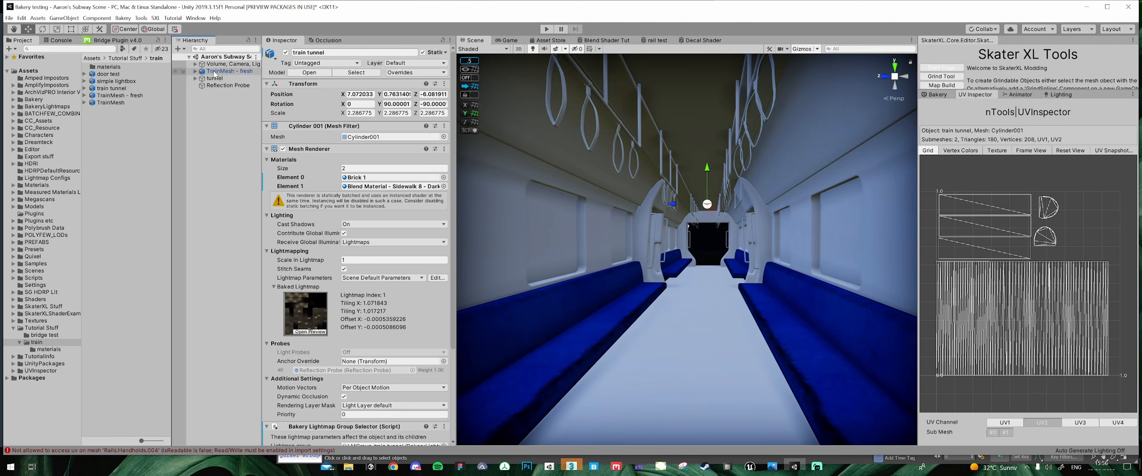
{"action": "left_click", "coordinate": [232, 71]}
{"action": "left_click_drag", "start_coordinate": [232, 72], "coordinate": [256, 101]}
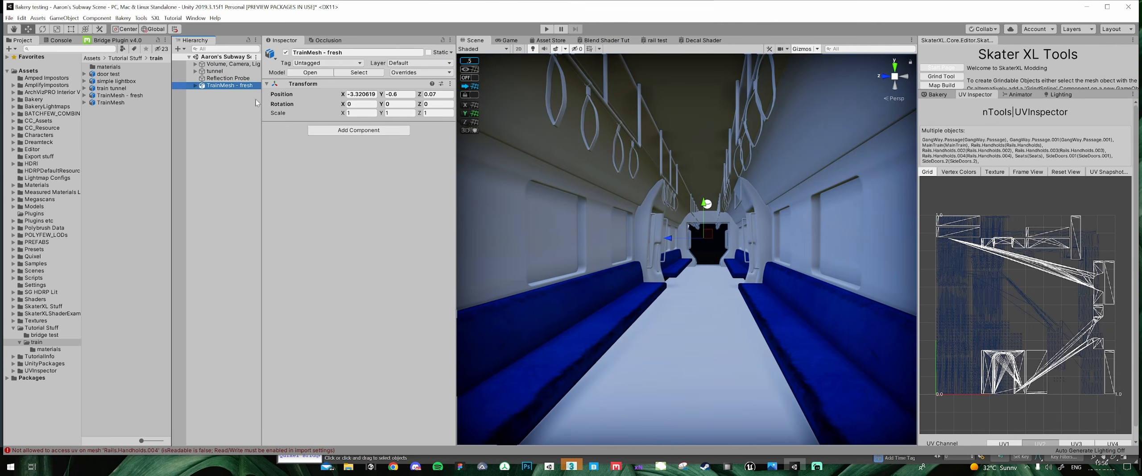
- Expand TrainMesh - fresh and examine the UV2 layouts of its two gangway passages and MainTrain, checking MainTrain's islands closely
{"action": "left_click", "coordinate": [195, 85]}
{"action": "left_click", "coordinate": [232, 92]}
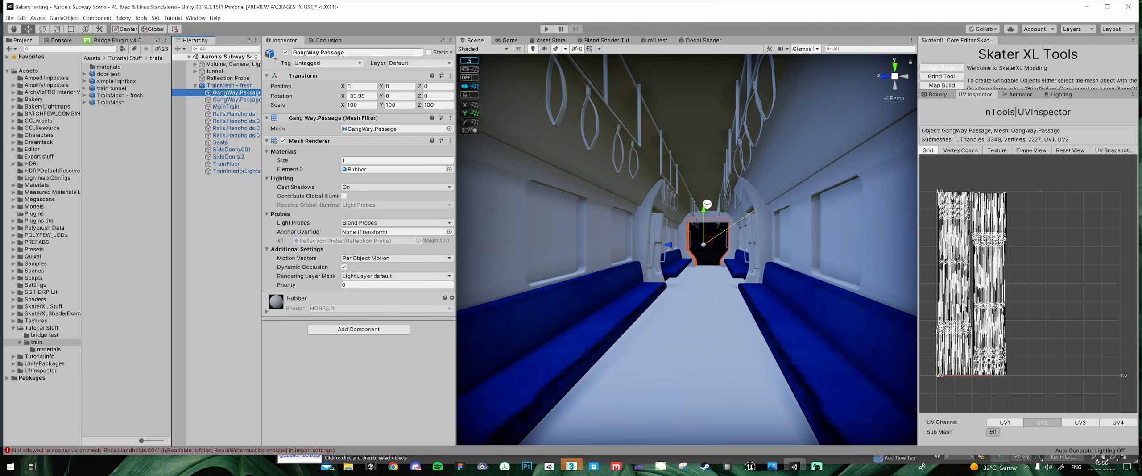
{"action": "key", "text": "Down"}
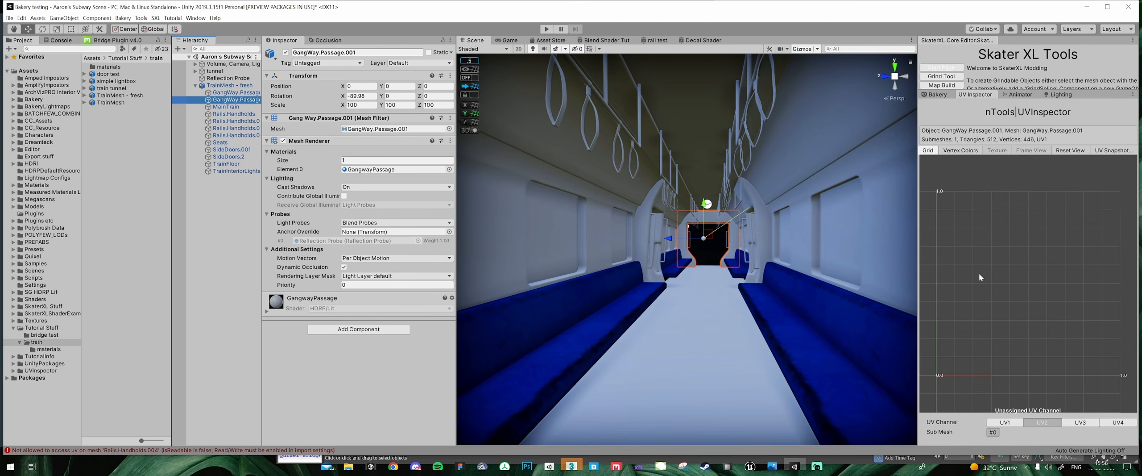
{"action": "key", "text": "Down"}
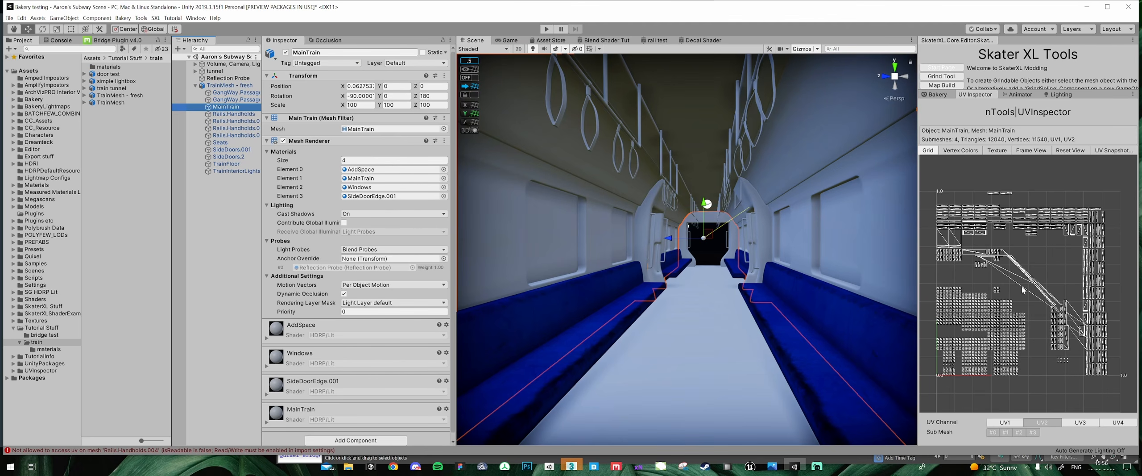
{"action": "scroll", "coordinate": [1026, 277], "scroll_direction": "up", "scroll_amount": 6}
{"action": "scroll", "coordinate": [1086, 350], "scroll_direction": "down", "scroll_amount": 3}
{"action": "middle_click_drag", "start_coordinate": [1085, 350], "coordinate": [1007, 286]}
{"action": "middle_click_drag", "start_coordinate": [1124, 352], "coordinate": [1029, 264]}
{"action": "scroll", "coordinate": [1029, 264], "scroll_direction": "down", "scroll_amount": 6}
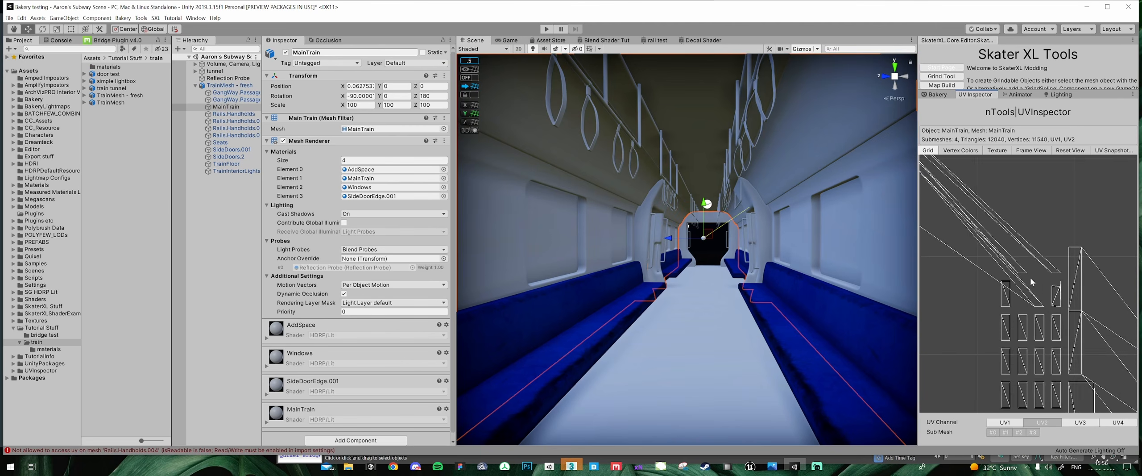
{"action": "scroll", "coordinate": [1023, 292], "scroll_direction": "down", "scroll_amount": 4}
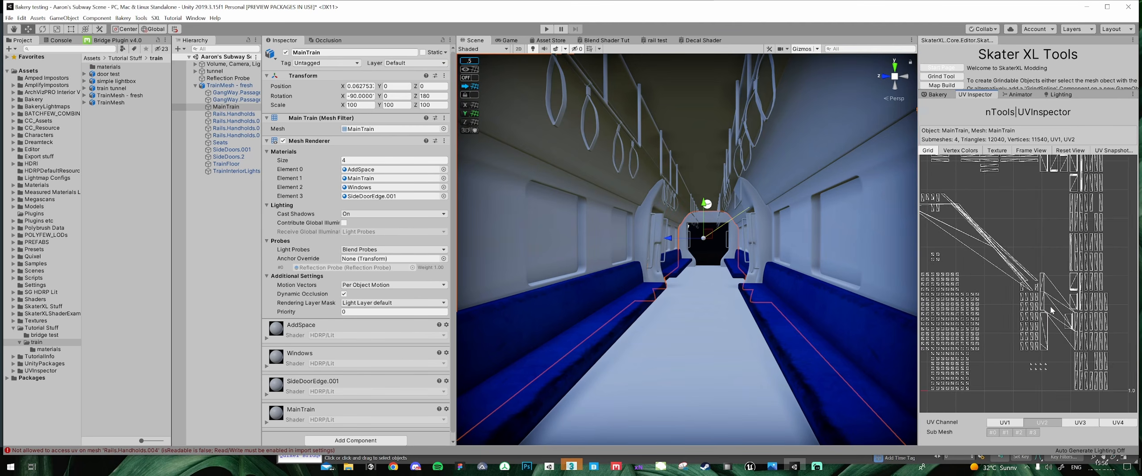
{"action": "scroll", "coordinate": [979, 288], "scroll_direction": "up", "scroll_amount": 5}
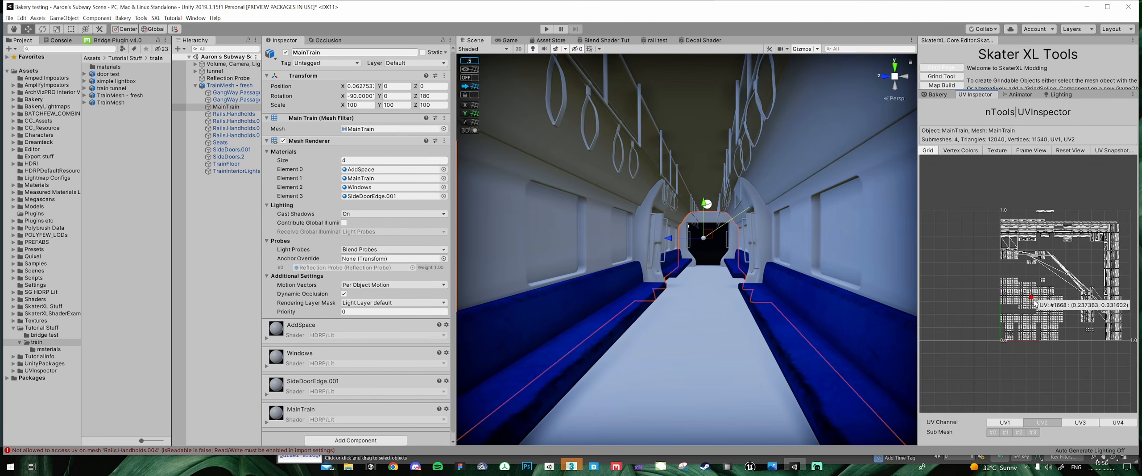
- Check the UV2 channel of the train's handholds, seats, side doors, floor and interior lights one after another
{"action": "left_click", "coordinate": [236, 121]}
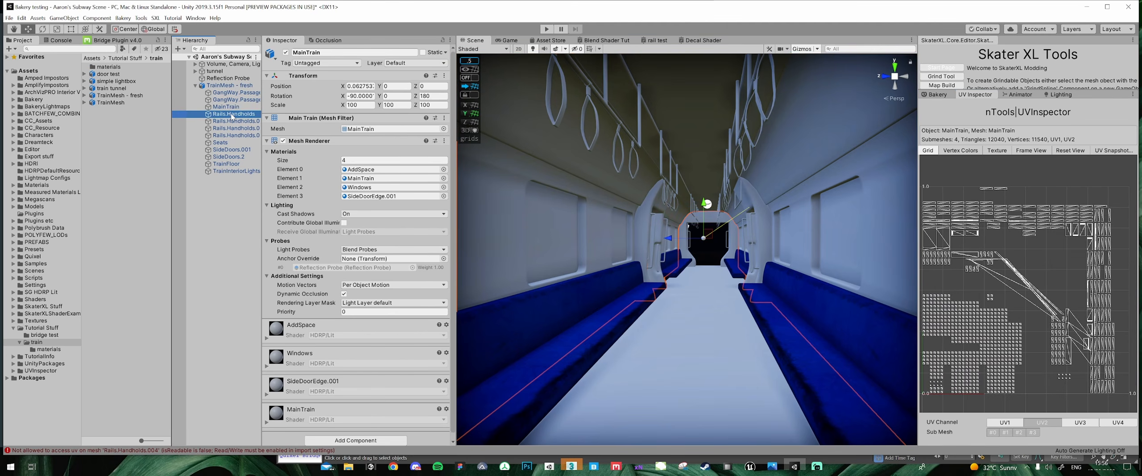
{"action": "key", "text": "Down"}
{"action": "key", "text": "Down"}
{"action": "key", "text": "Down"}
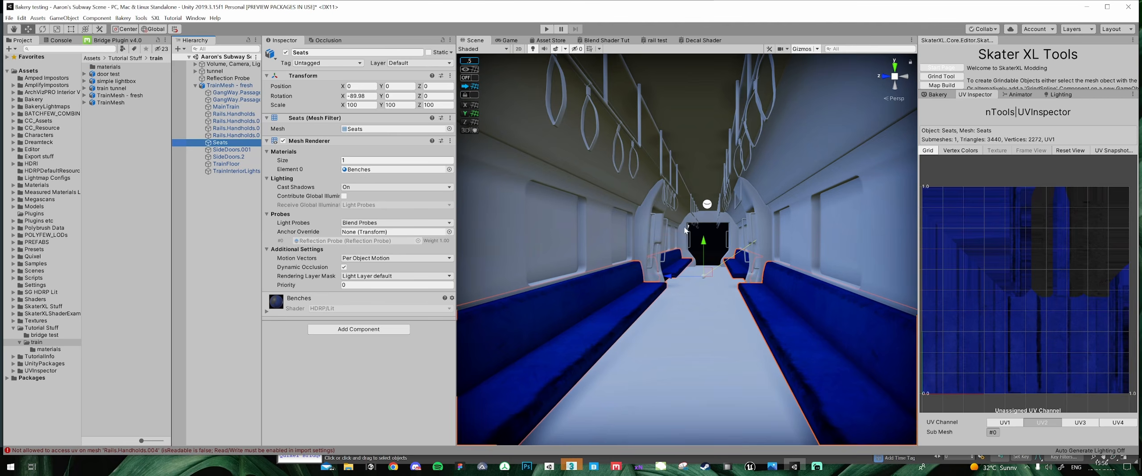
{"action": "key", "text": "Down"}
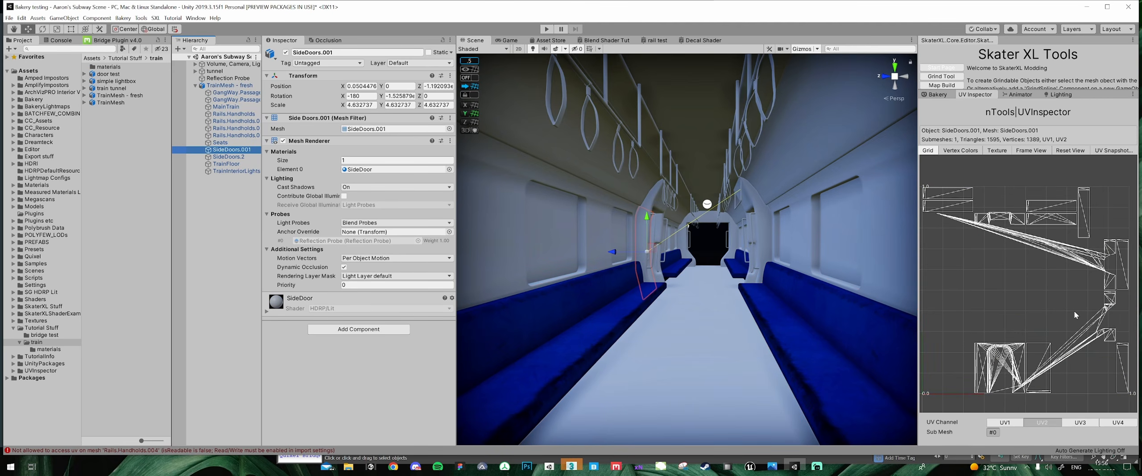
{"action": "key", "text": "Down"}
{"action": "key", "text": "Down"}
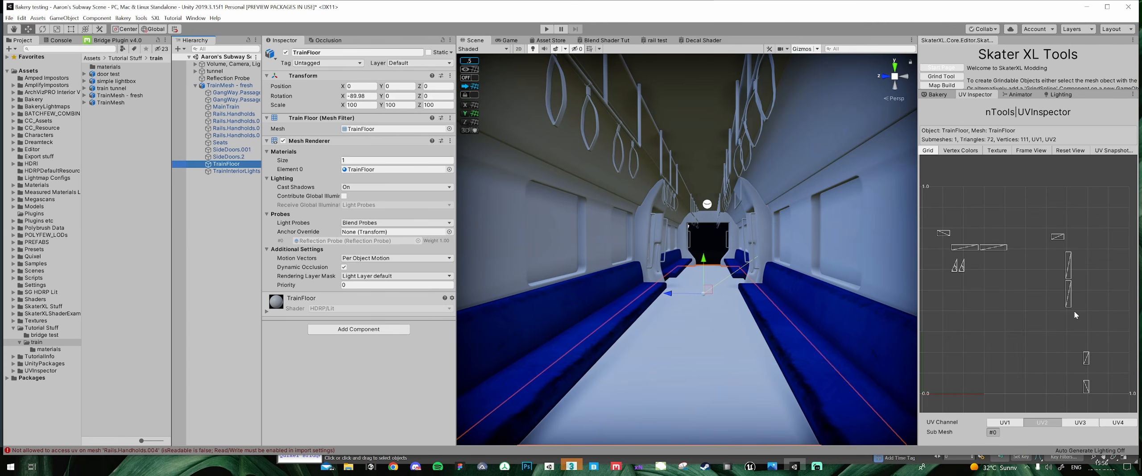
{"action": "mouse_move", "coordinate": [1074, 311]}
{"action": "left_mouse_down"}
{"action": "mouse_move", "coordinate": [1102, 312]}
{"action": "mouse_move", "coordinate": [1076, 308]}
{"action": "left_mouse_up"}
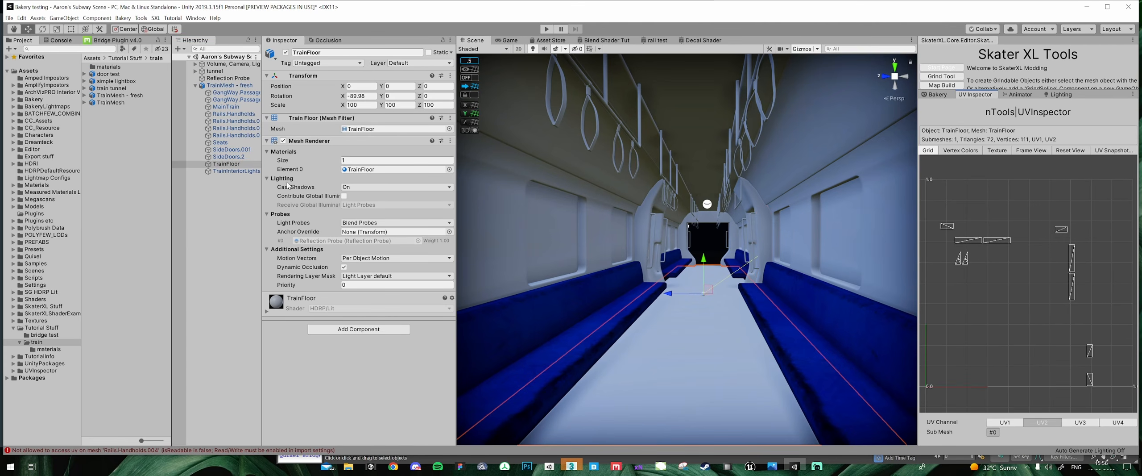
{"action": "left_click", "coordinate": [211, 170]}
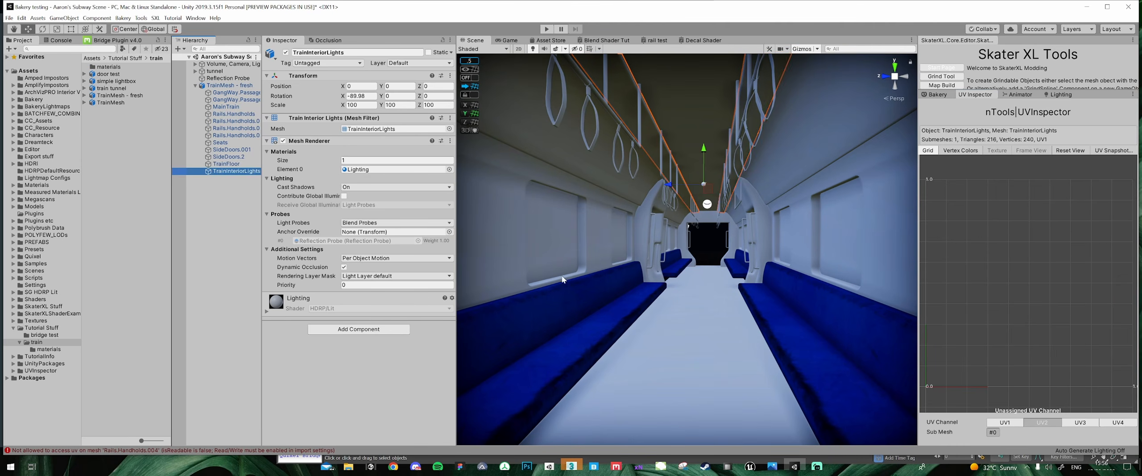
- Bring up 3ds Max and reveal the TrainMesh - fresh model file in File Explorer
{"action": "left_click", "coordinate": [580, 466]}
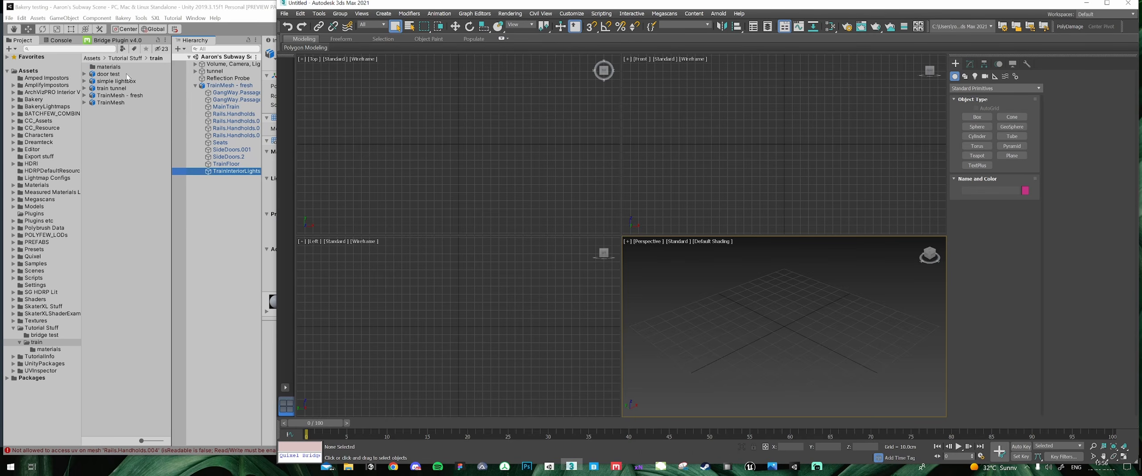
{"action": "left_click", "coordinate": [118, 128]}
{"action": "left_click", "coordinate": [117, 96]}
{"action": "right_click", "coordinate": [118, 96]}
{"action": "left_click", "coordinate": [181, 110]}
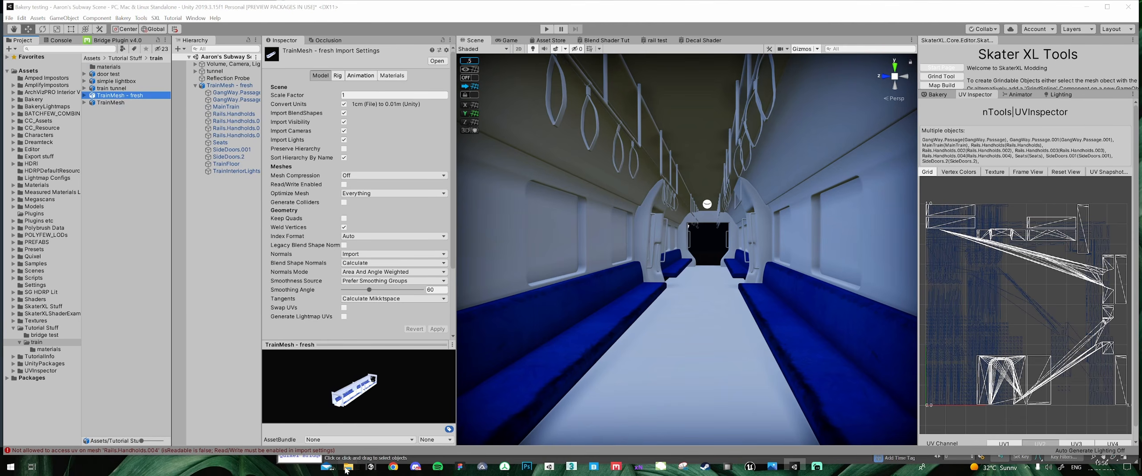
{"action": "mouse_move", "coordinate": [348, 466]}
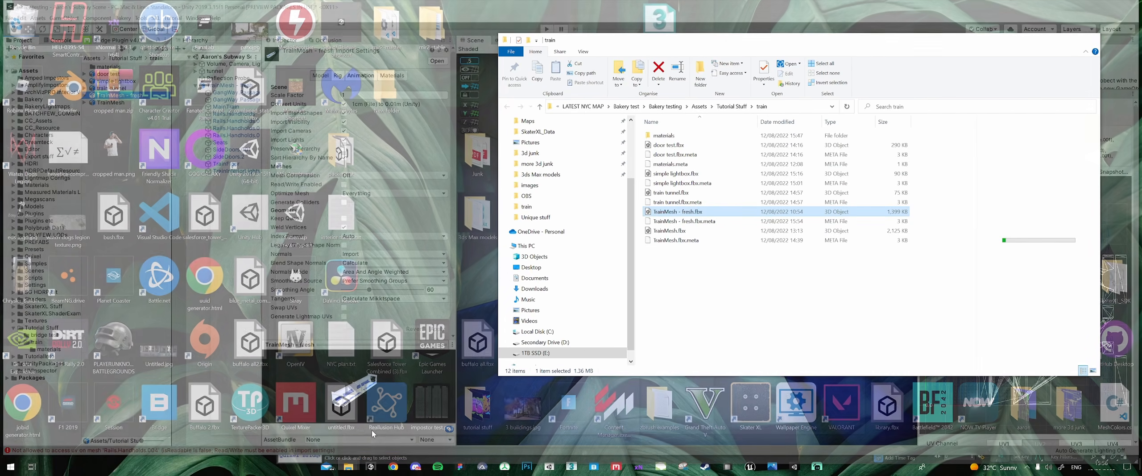
{"action": "left_click", "coordinate": [373, 433]}
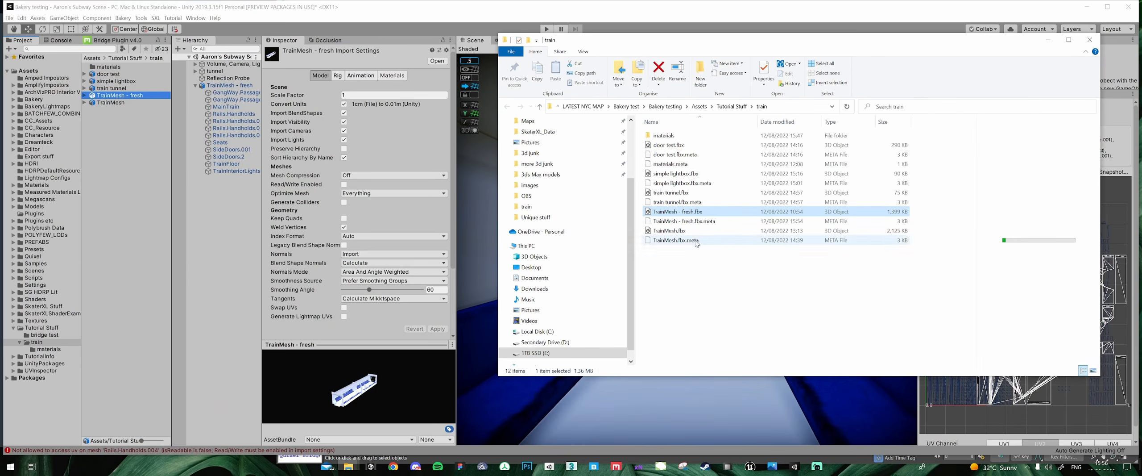
- Import TrainMesh - fresh.fbx from File Explorer into the empty 3ds Max scene, with a single large Top viewport shown
{"action": "key", "text": "alt+Tab"}
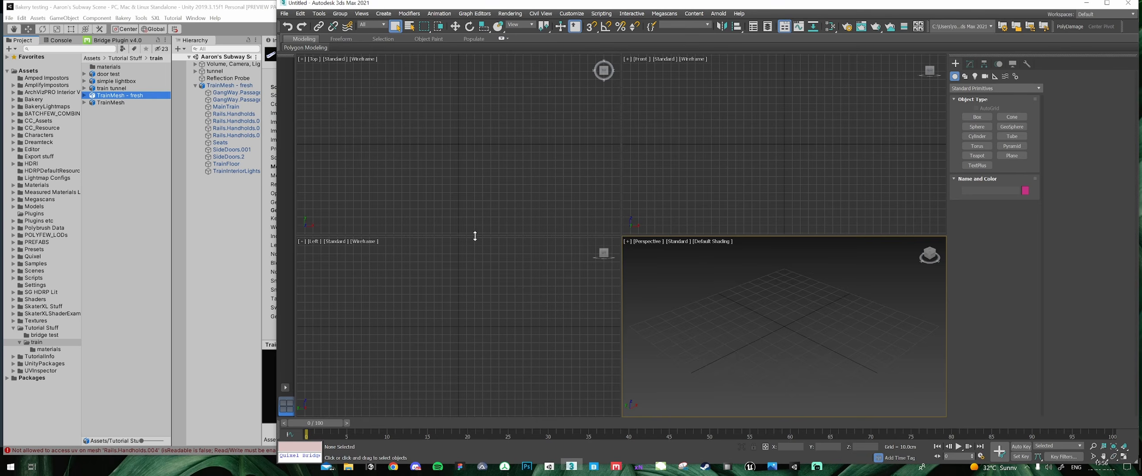
{"action": "left_click", "coordinate": [285, 387]}
{"action": "left_click", "coordinate": [308, 383]}
{"action": "key", "text": "alt+Tab"}
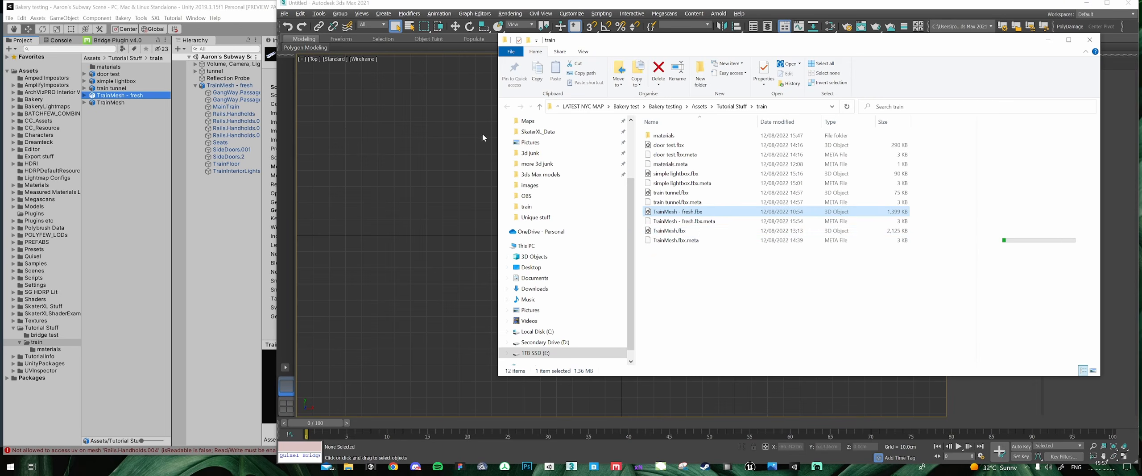
{"action": "left_click_drag", "start_coordinate": [685, 216], "coordinate": [469, 252]}
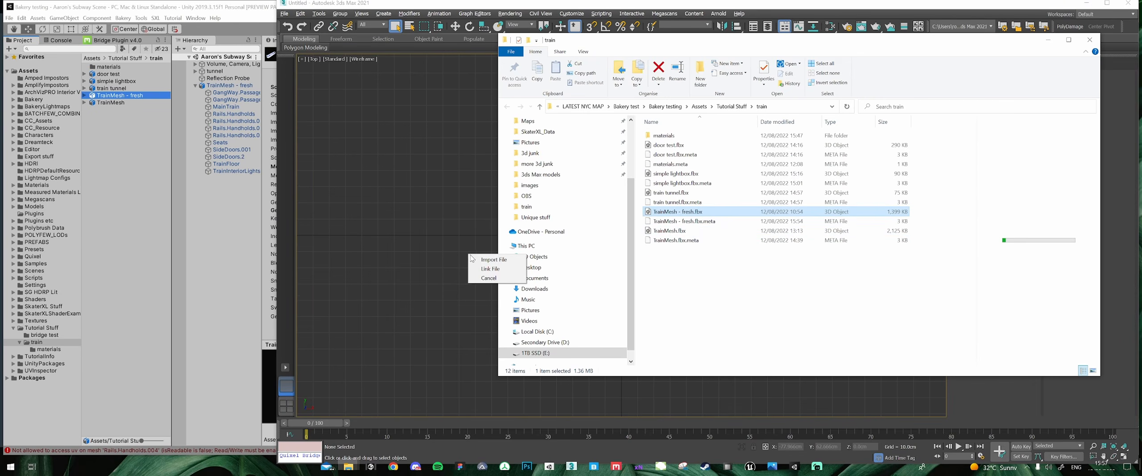
{"action": "left_click", "coordinate": [491, 259]}
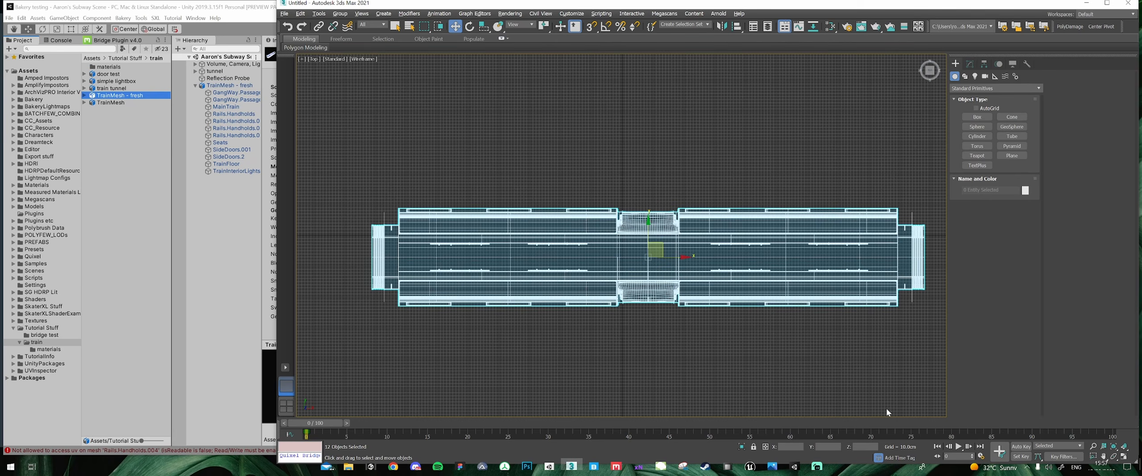
- Try to place MainTrain at the world origin by setting its X and Y position to 0
{"action": "left_click", "coordinate": [690, 269]}
{"action": "left_click", "coordinate": [687, 264]}
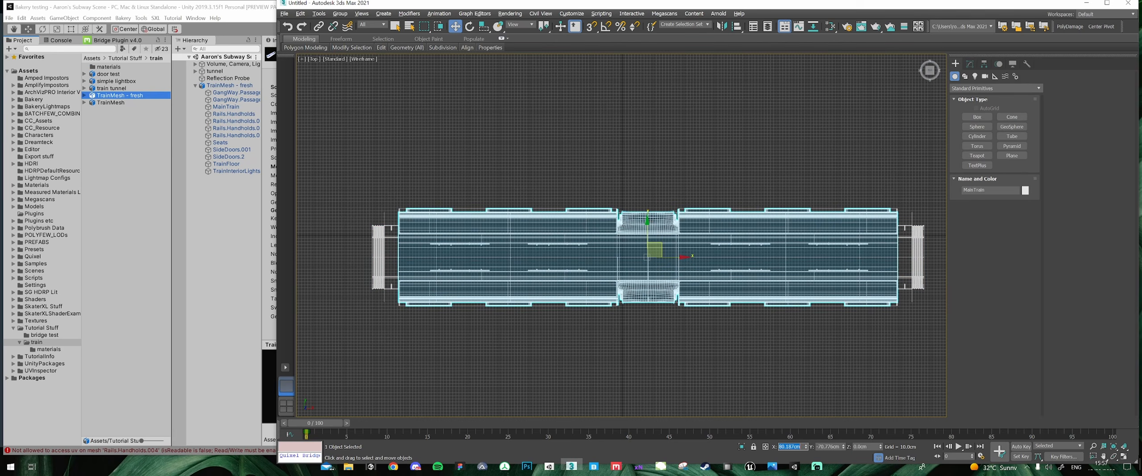
{"action": "type", "text": "0"}
{"action": "key", "text": "Tab"}
{"action": "type", "text": "0"}
{"action": "key", "text": "Tab"}
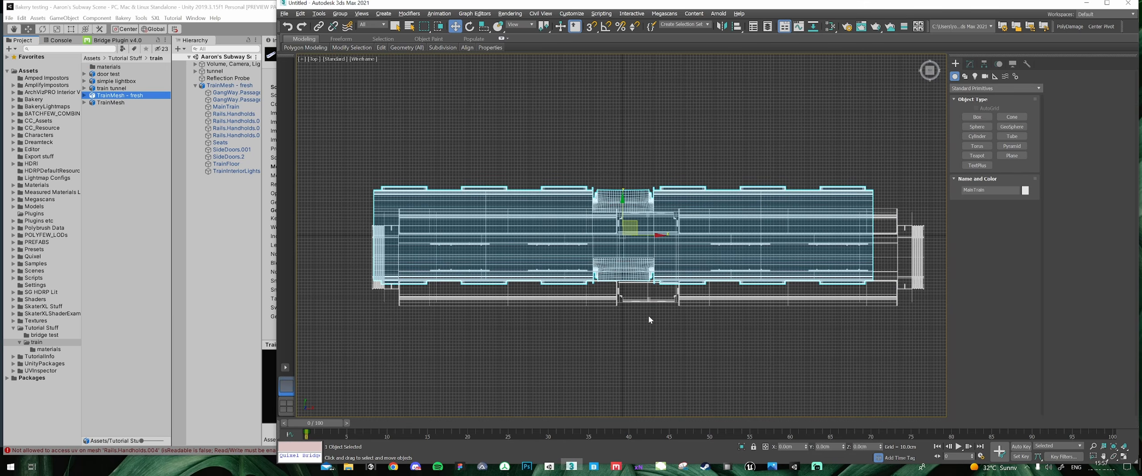
- Clear the selection and display the train with default shading in an angled view
{"action": "left_click", "coordinate": [650, 319]}
{"action": "key", "text": "F3"}
{"action": "middle_click_drag", "start_coordinate": [650, 319], "coordinate": [647, 220], "text": "alt"}
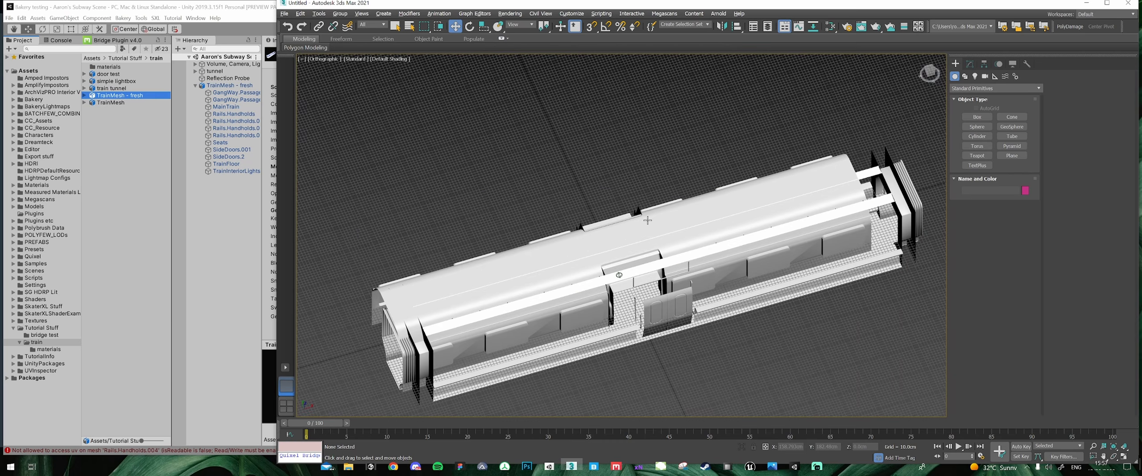
{"action": "key", "text": "g"}
{"action": "middle_click_drag", "start_coordinate": [627, 309], "coordinate": [731, 261]}
{"action": "scroll", "coordinate": [698, 166], "scroll_direction": "down", "scroll_amount": 1}
{"action": "scroll", "coordinate": [635, 239], "scroll_direction": "up", "scroll_amount": 1}
- Undo MainTrain's move to the origin and leave nothing selected
{"action": "left_click", "coordinate": [634, 239]}
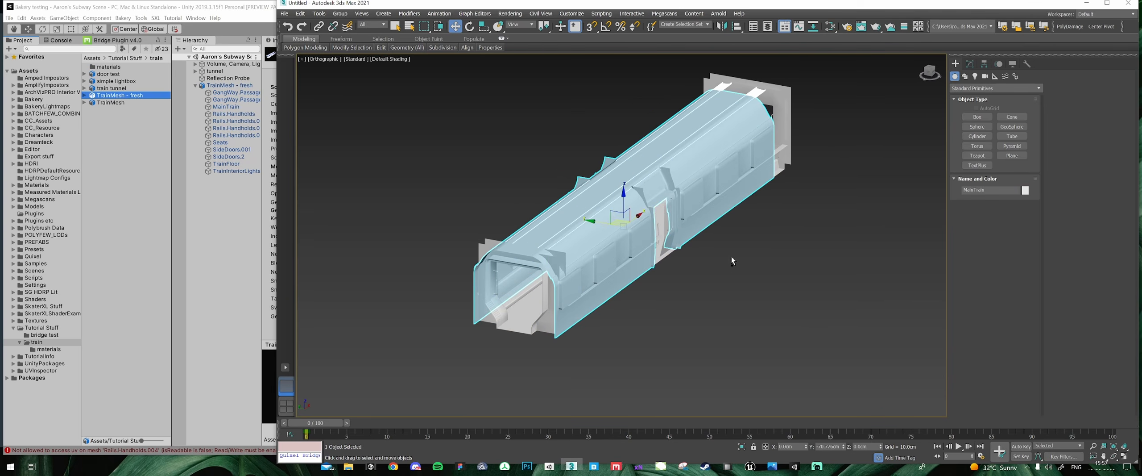
{"action": "key", "text": "ctrl+z"}
{"action": "left_click", "coordinate": [702, 262]}
{"action": "key", "text": "ctrl+a"}
{"action": "left_click", "coordinate": [697, 262]}
{"action": "scroll", "coordinate": [653, 224], "scroll_direction": "up", "scroll_amount": 5}
{"action": "scroll", "coordinate": [652, 224], "scroll_direction": "down", "scroll_amount": 2}
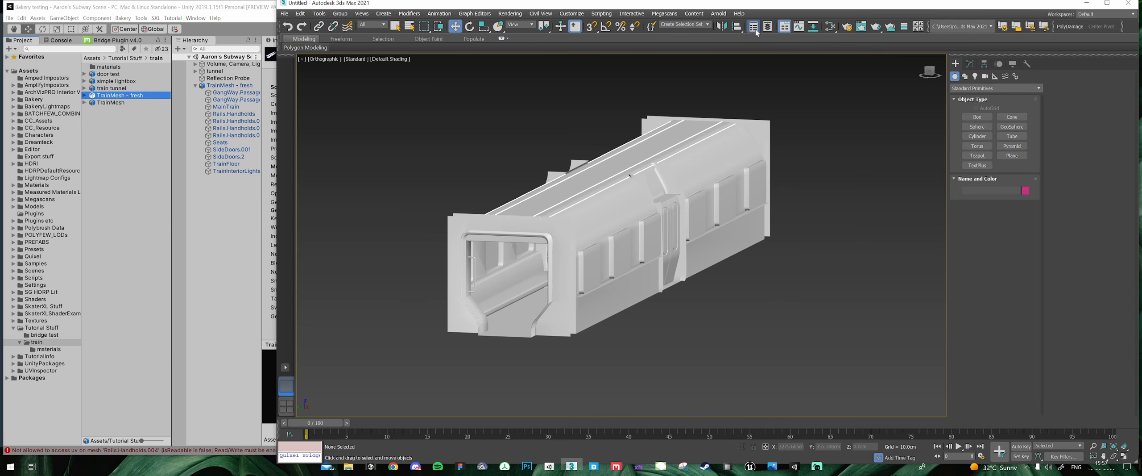
- Show the Scene Explorer and examine the gangway passage at the end of the train
{"action": "left_click", "coordinate": [753, 27]}
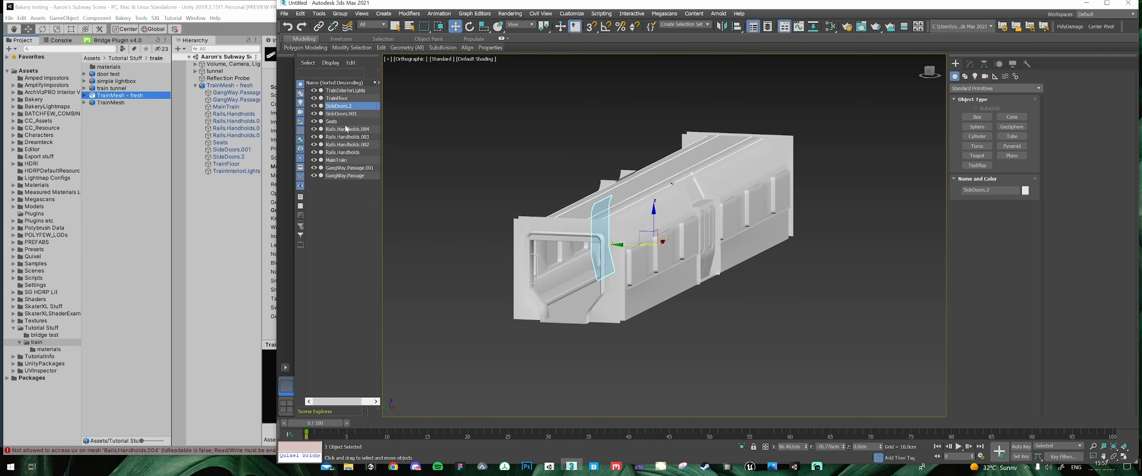
{"action": "left_click", "coordinate": [344, 175]}
{"action": "left_click", "coordinate": [771, 321]}
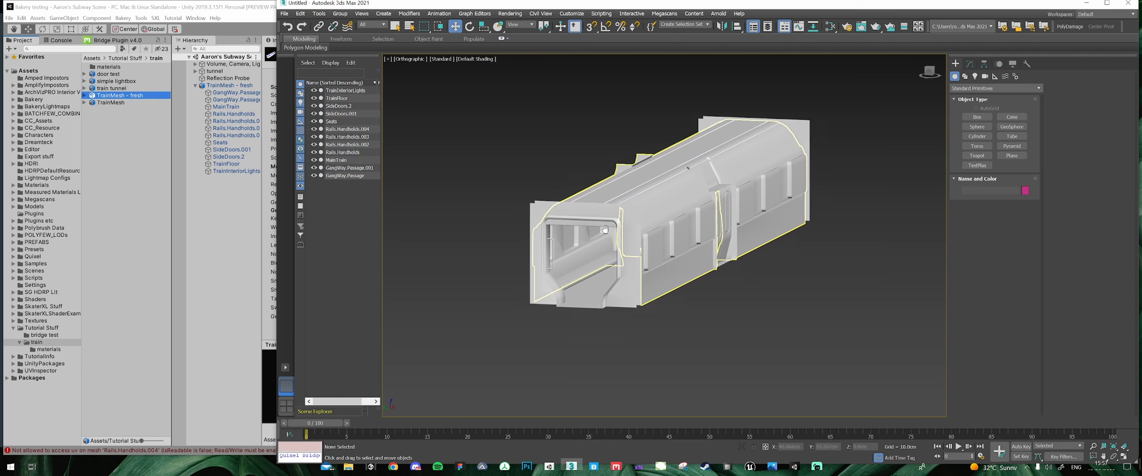
{"action": "scroll", "coordinate": [629, 216], "scroll_direction": "up", "scroll_amount": 5}
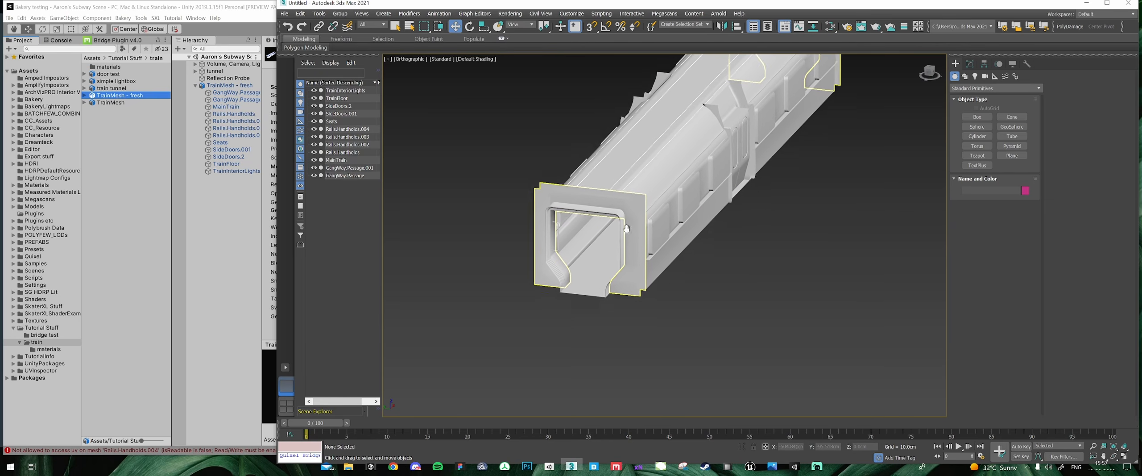
{"action": "middle_click_drag", "start_coordinate": [630, 216], "coordinate": [618, 284]}
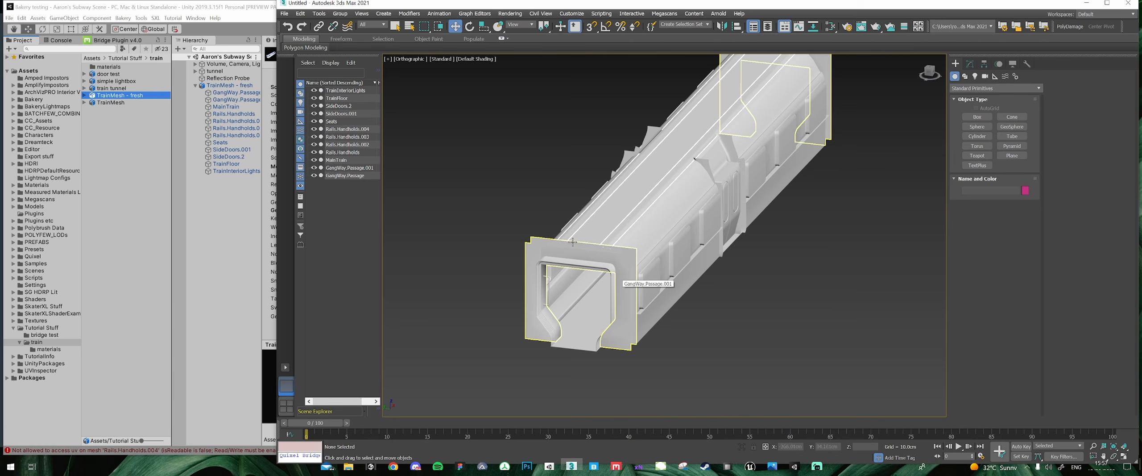
- Select all train parts from GangWay.Passage to TrainInteriorLights, bring up the modifier settings, and clear the selection
{"action": "left_click", "coordinate": [355, 176]}
{"action": "left_click", "coordinate": [354, 91], "text": "shift"}
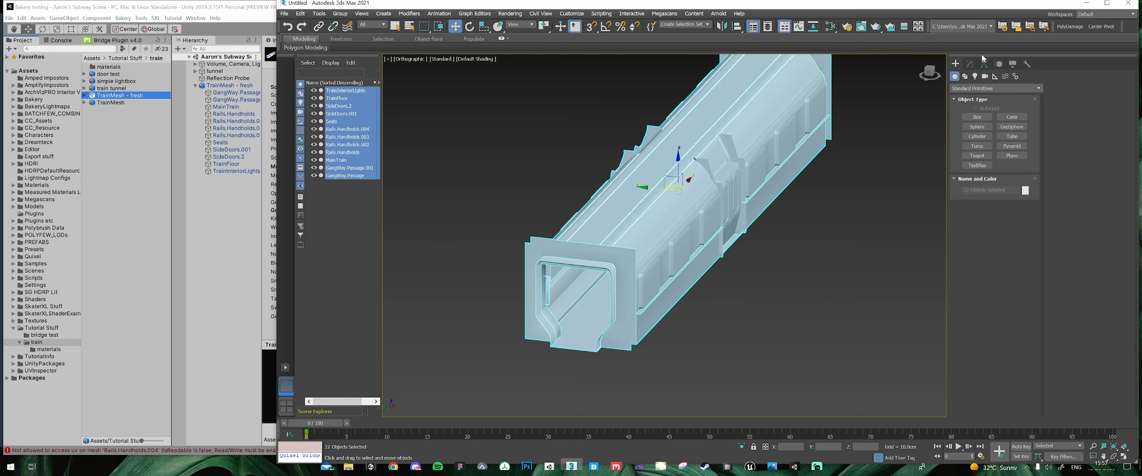
{"action": "left_click", "coordinate": [969, 64]}
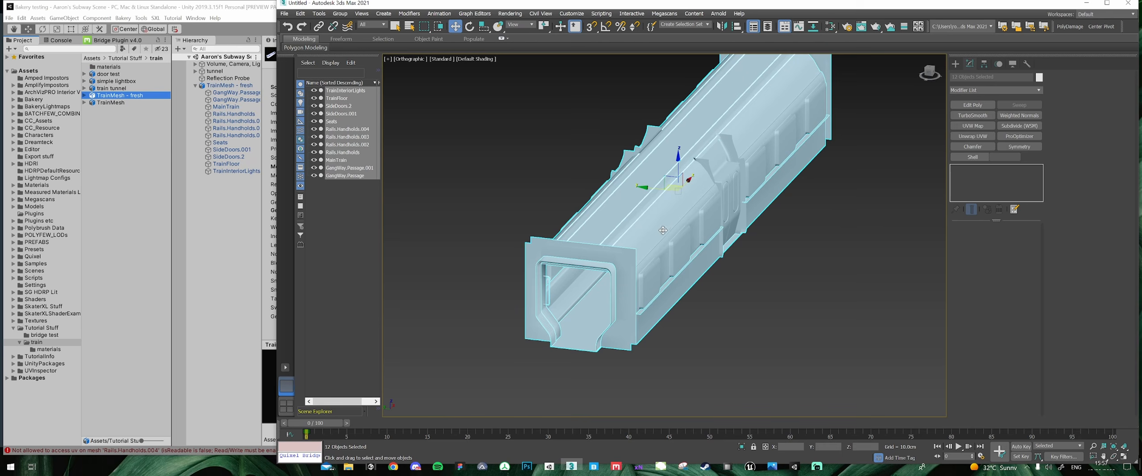
{"action": "middle_click_drag", "start_coordinate": [748, 148], "coordinate": [725, 171]}
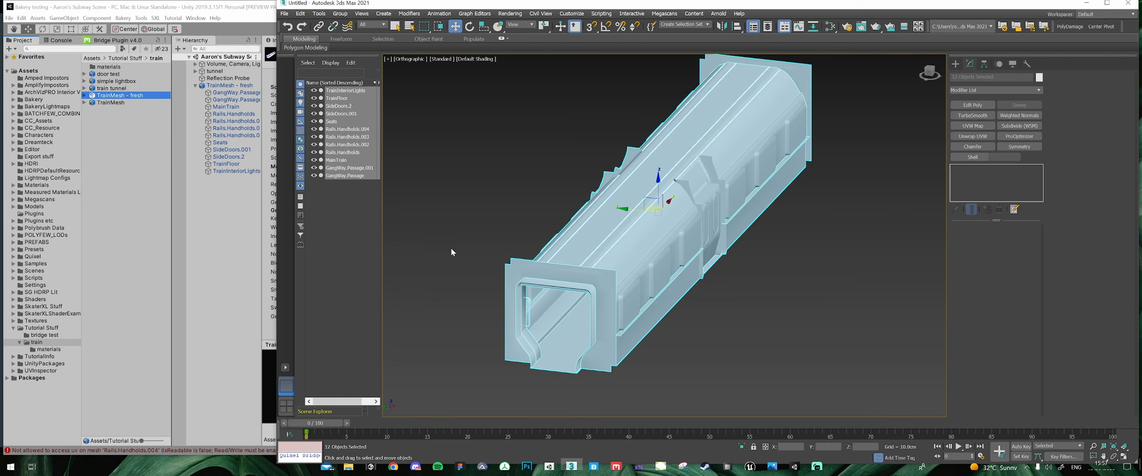
{"action": "middle_click_drag", "start_coordinate": [484, 259], "coordinate": [499, 212]}
{"action": "left_click", "coordinate": [687, 327]}
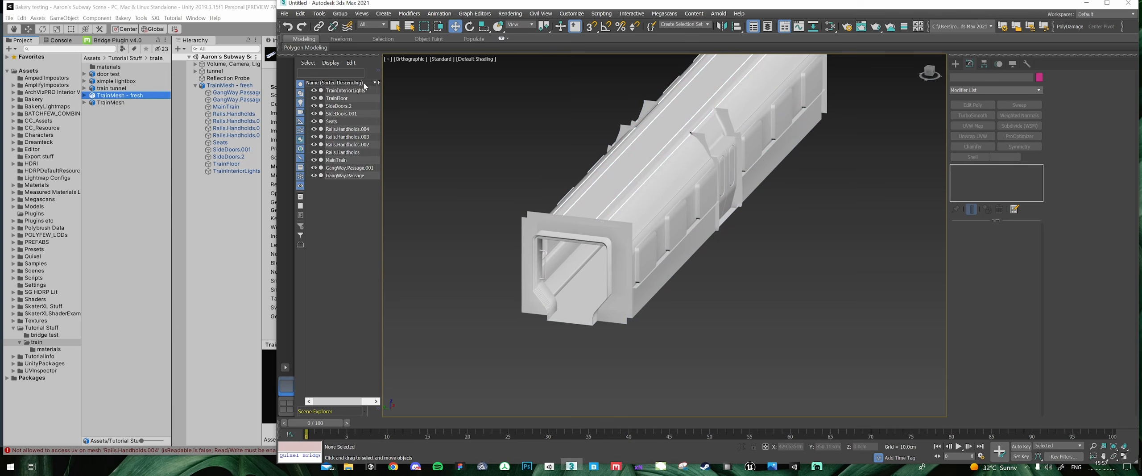
- Check the interior lights, floor, both side doors and seats one after another as separate objects
{"action": "left_click", "coordinate": [341, 90]}
{"action": "left_click", "coordinate": [344, 98]}
{"action": "left_click", "coordinate": [347, 106]}
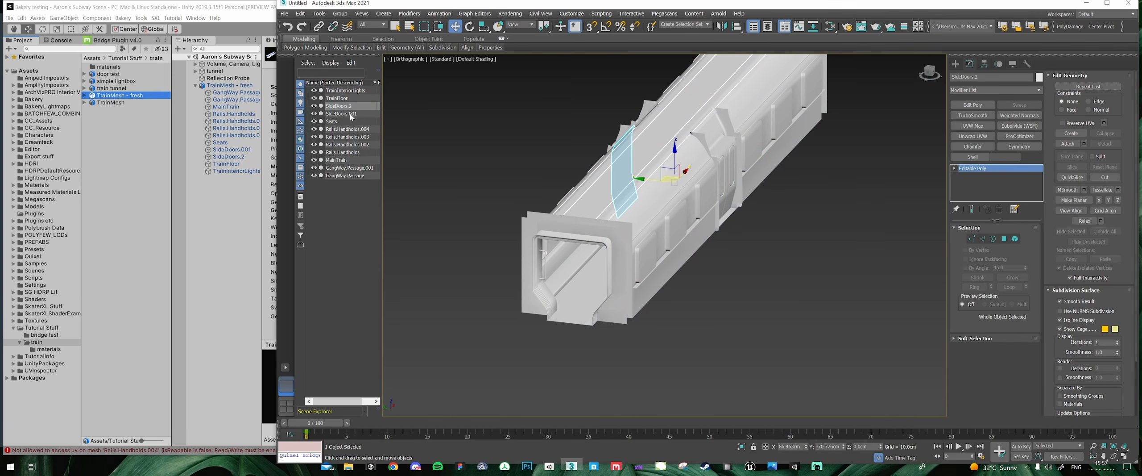
{"action": "left_click", "coordinate": [351, 115]}
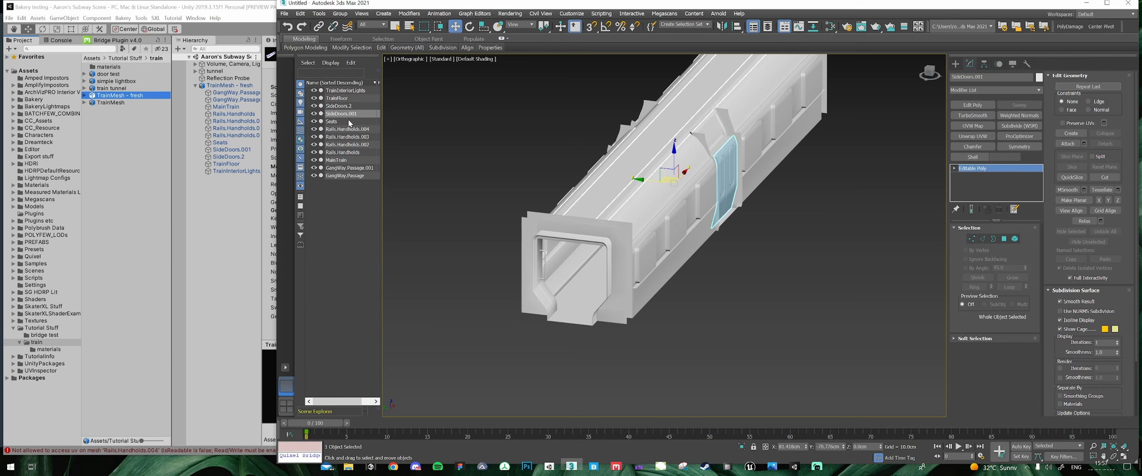
{"action": "left_click", "coordinate": [350, 121]}
{"action": "left_click", "coordinate": [345, 91]}
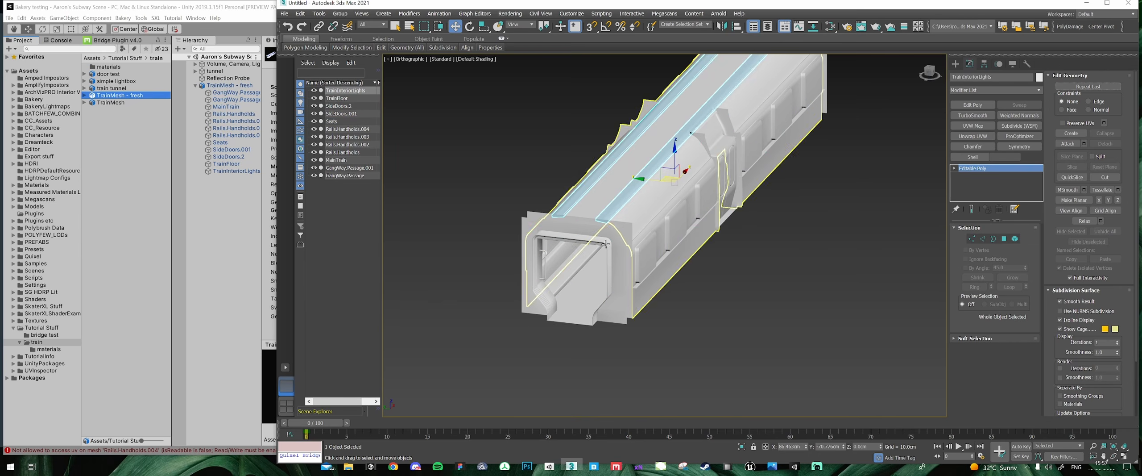
- Add Unwrap UVW to GangWay.Passage.001, set map channel 2 with Abandon, and open its UVs in an enlarged UV editor
{"action": "left_click", "coordinate": [629, 268]}
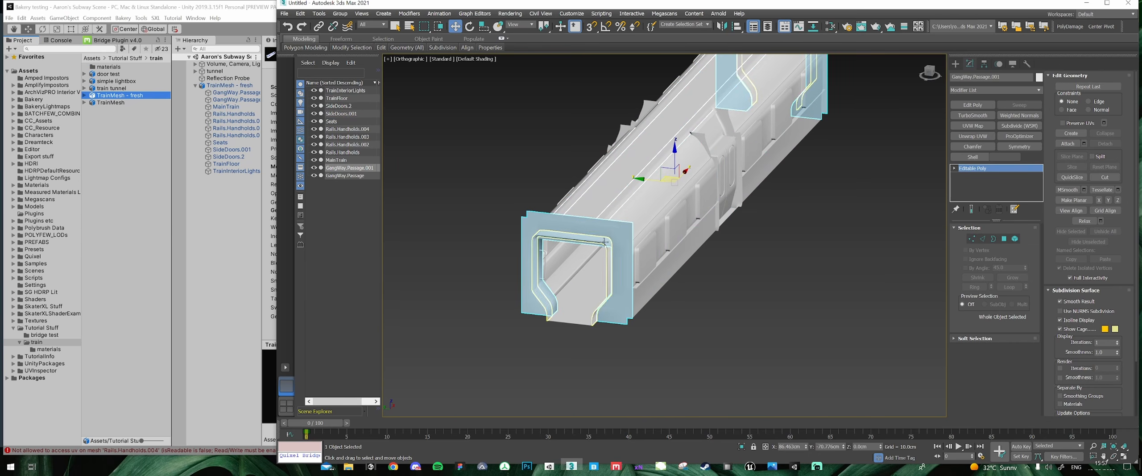
{"action": "left_click", "coordinate": [982, 137]}
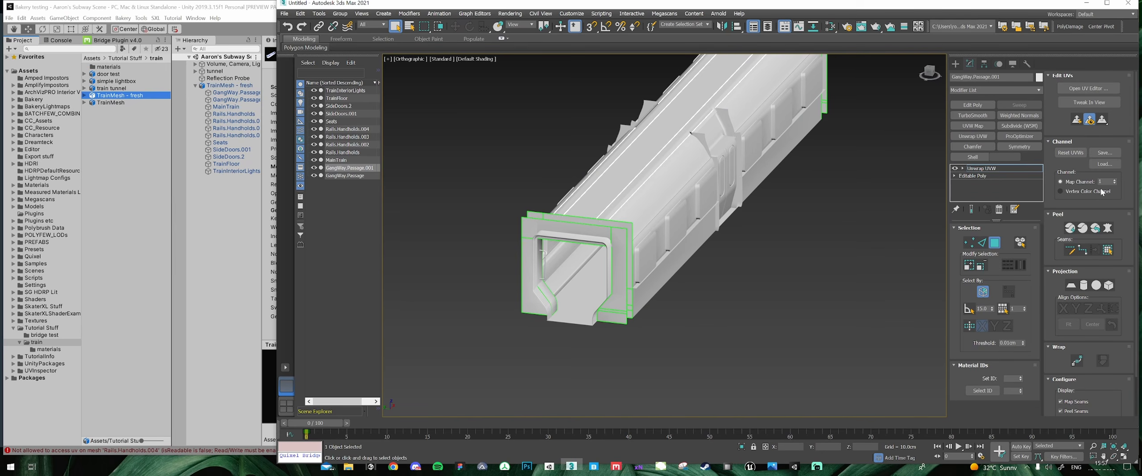
{"action": "key", "text": "Return"}
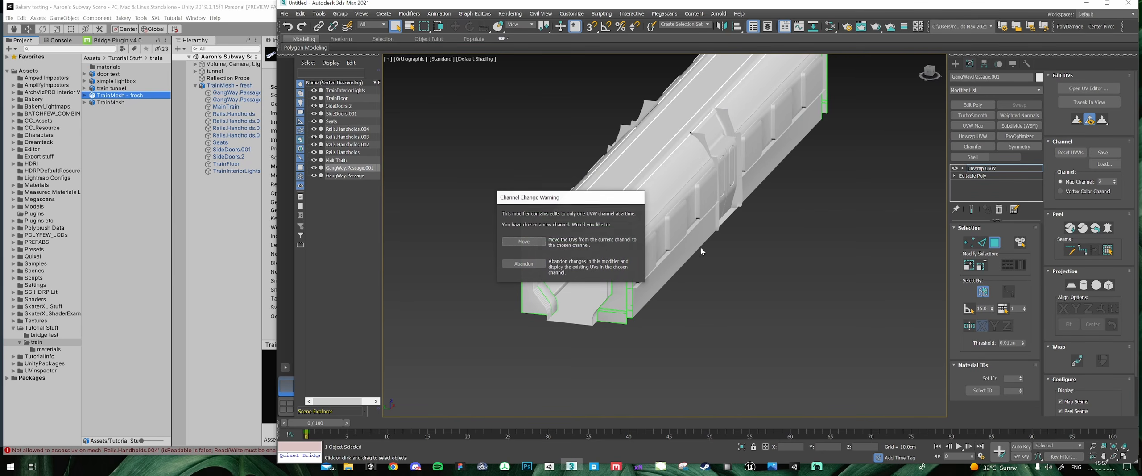
{"action": "left_click", "coordinate": [539, 263]}
{"action": "left_click", "coordinate": [1089, 88]}
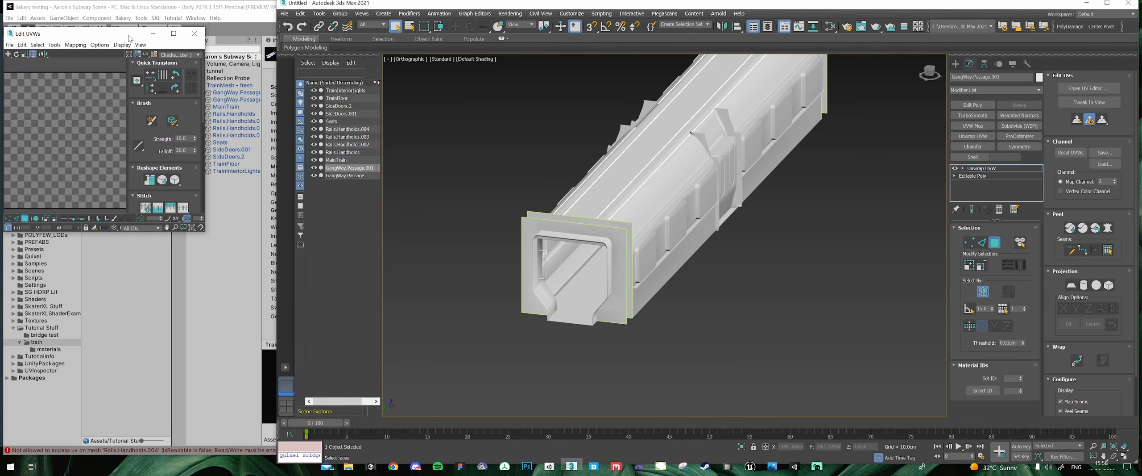
{"action": "left_click_drag", "start_coordinate": [129, 39], "coordinate": [267, 51]}
{"action": "left_click_drag", "start_coordinate": [342, 245], "coordinate": [547, 404]}
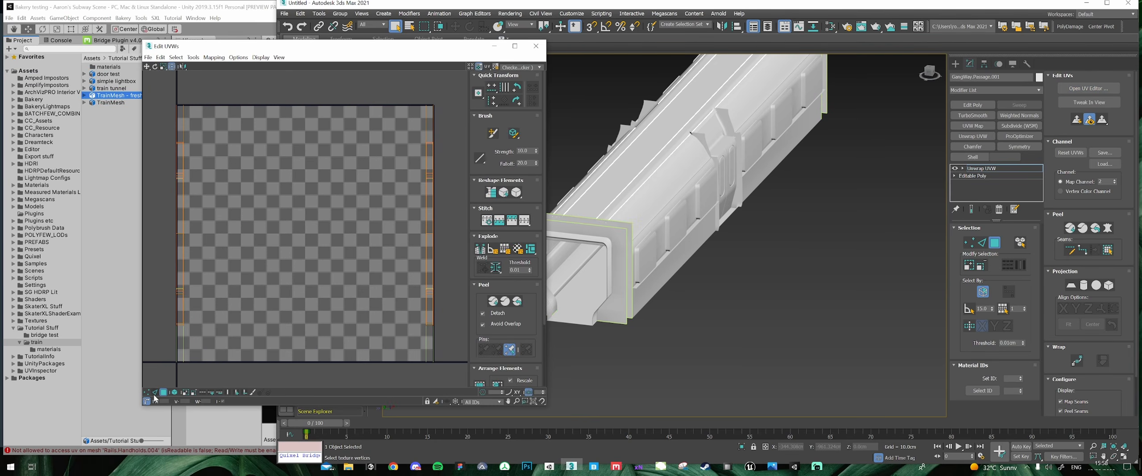
- Apply Flatten Mapping to the gangway passage's UVs, inspect the packed islands closely, and close the UV editor
{"action": "left_click", "coordinate": [337, 270]}
{"action": "left_click", "coordinate": [215, 57]}
{"action": "left_click", "coordinate": [235, 66]}
{"action": "left_click", "coordinate": [309, 85]}
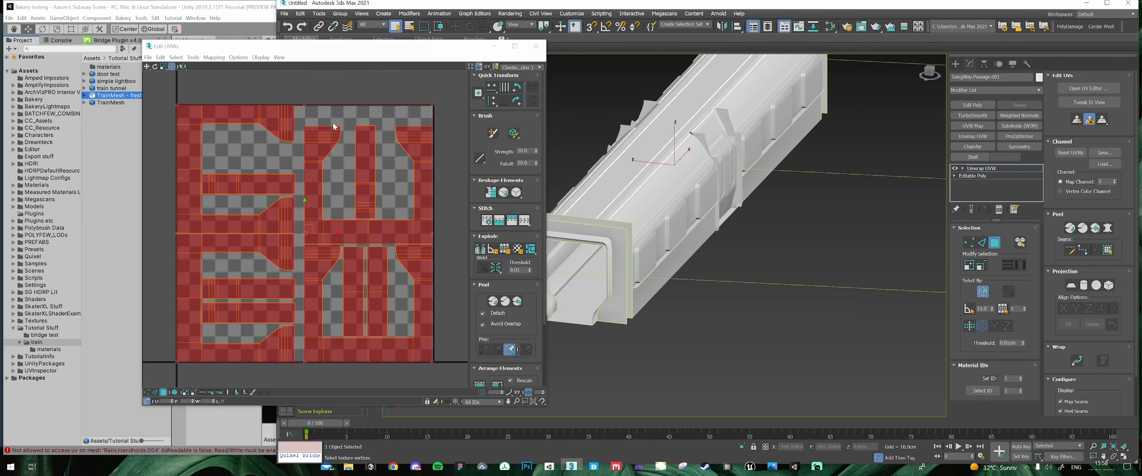
{"action": "left_click", "coordinate": [455, 213]}
{"action": "scroll", "coordinate": [392, 174], "scroll_direction": "up", "scroll_amount": 5}
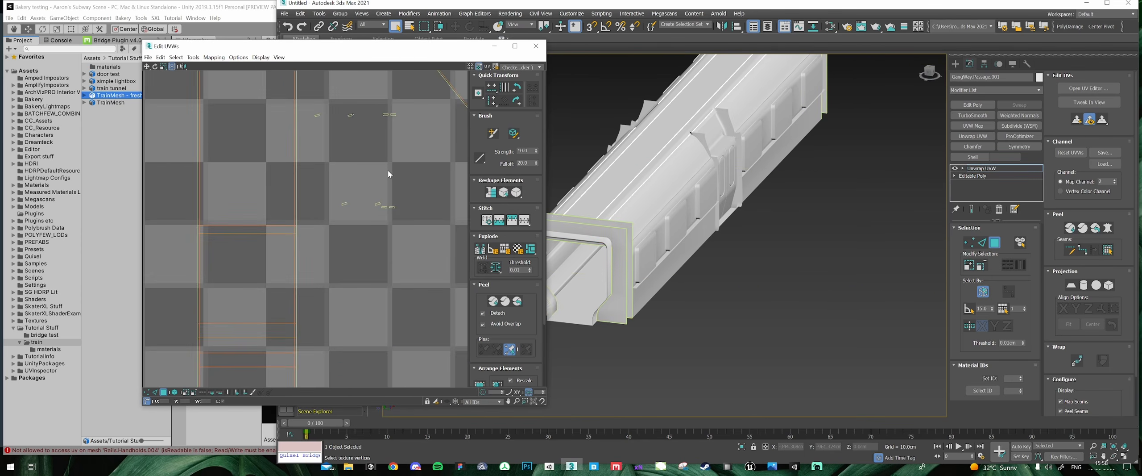
{"action": "middle_click_drag", "start_coordinate": [389, 171], "coordinate": [387, 242]}
{"action": "scroll", "coordinate": [389, 299], "scroll_direction": "down", "scroll_amount": 6}
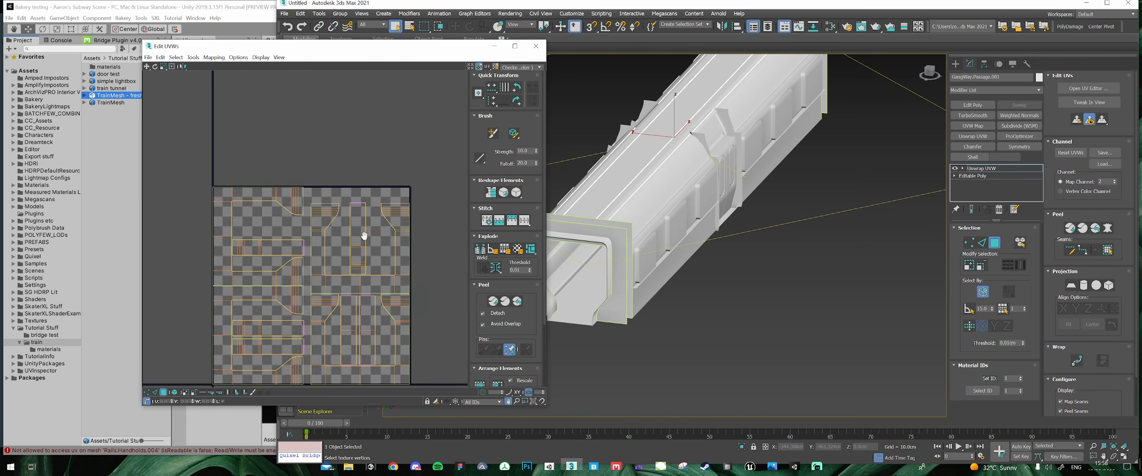
{"action": "left_click", "coordinate": [346, 201]}
{"action": "left_click", "coordinate": [536, 46]}
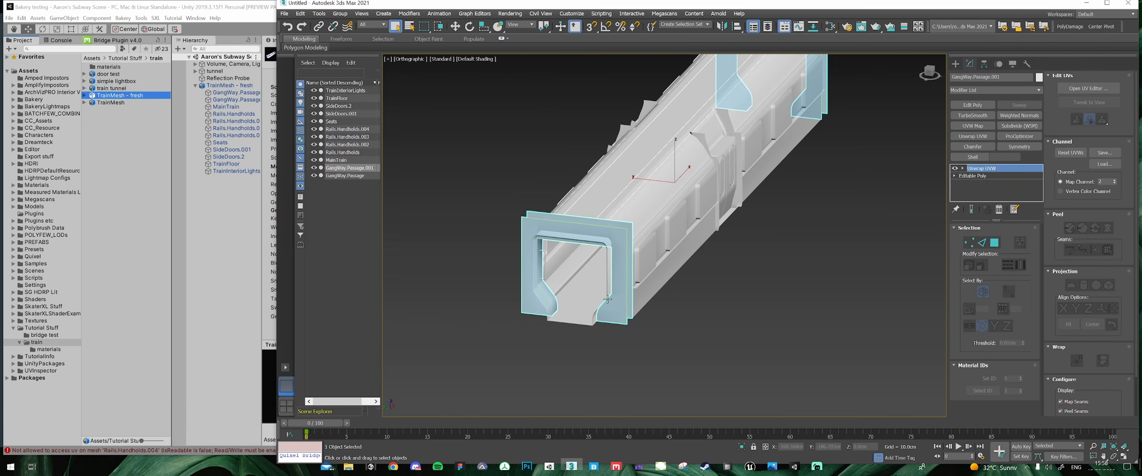
- Delete the Unwrap UVW modifier from GangWay.Passage.001 and deselect the object
{"action": "right_click", "coordinate": [986, 168]}
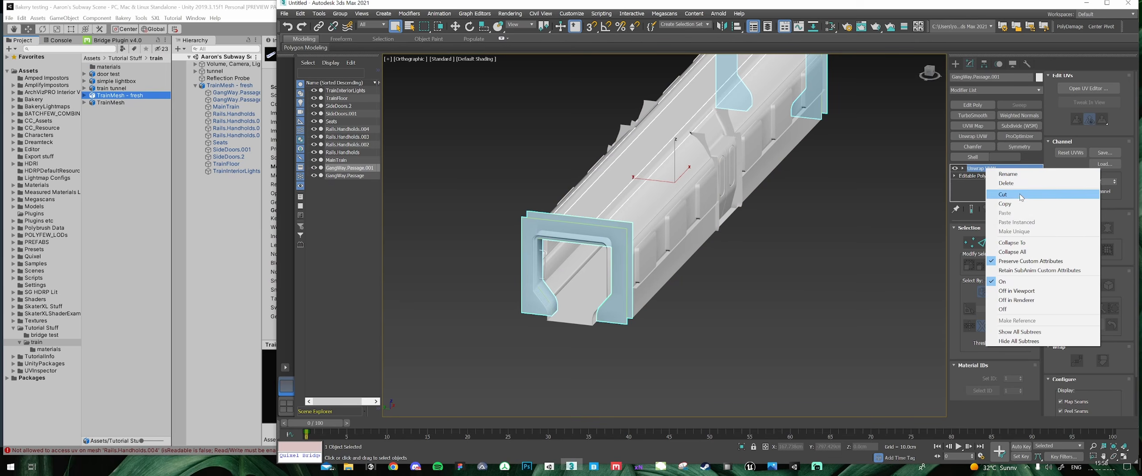
{"action": "left_click", "coordinate": [1023, 184]}
{"action": "left_click", "coordinate": [769, 210]}
{"action": "middle_click_drag", "start_coordinate": [625, 177], "coordinate": [597, 204]}
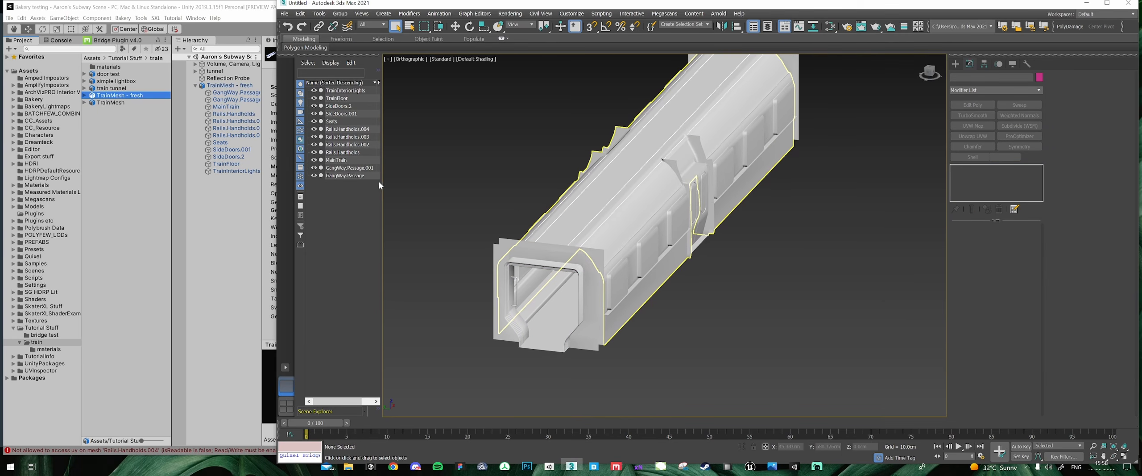
- Select all train parts and configure the Auto-unwrapper with Append UV chan and Add modifier off and Selected only on
{"action": "left_click", "coordinate": [340, 91]}
{"action": "key", "text": "ctrl+a"}
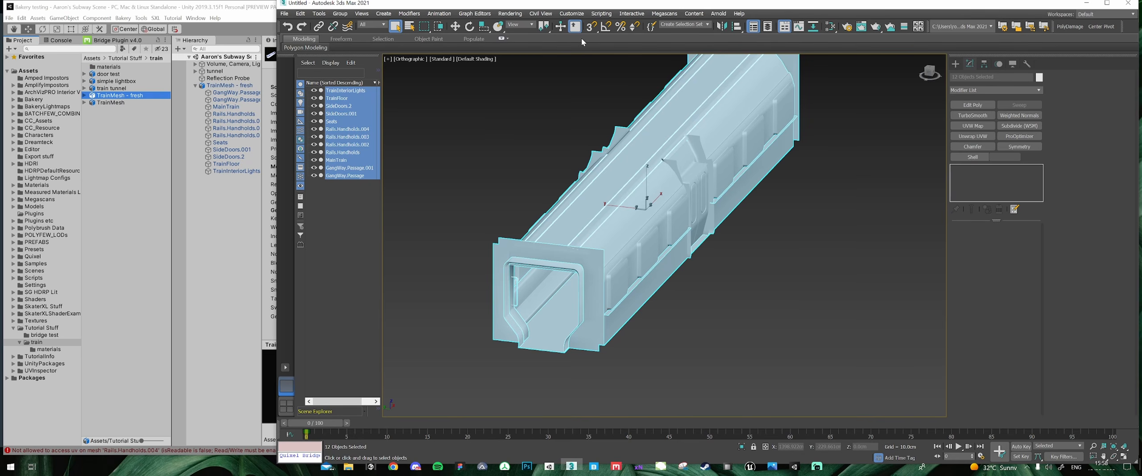
{"action": "double_click", "coordinate": [583, 6]}
{"action": "left_click", "coordinate": [848, 28]}
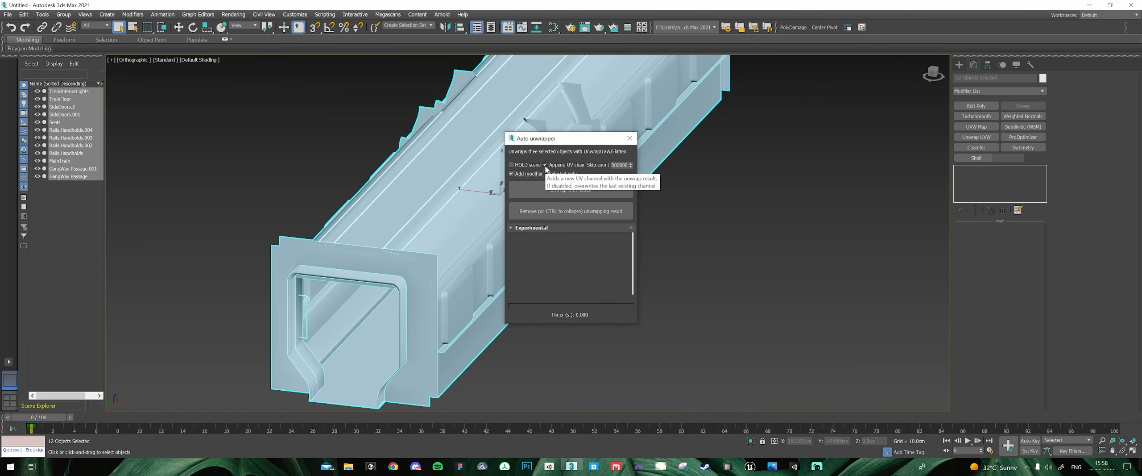
{"action": "left_click", "coordinate": [511, 174]}
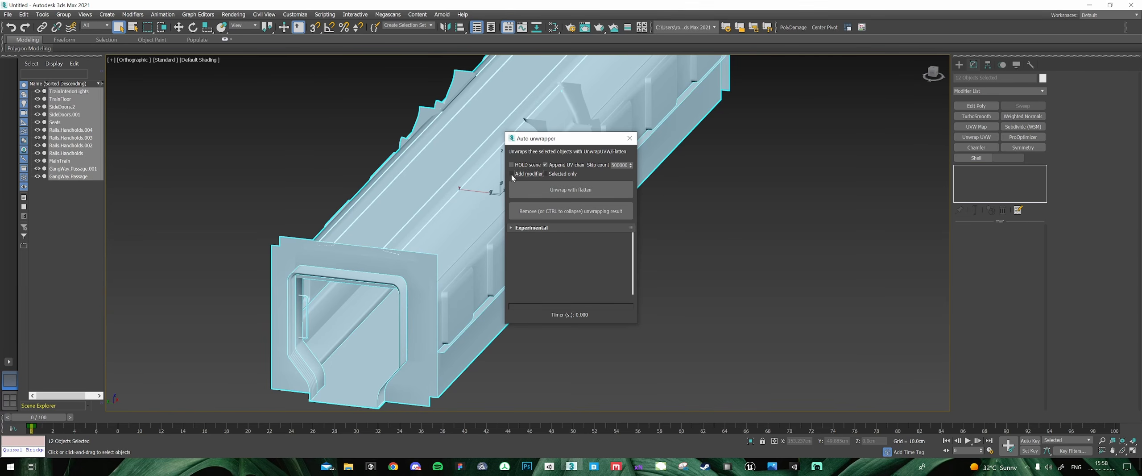
{"action": "left_click", "coordinate": [546, 174]}
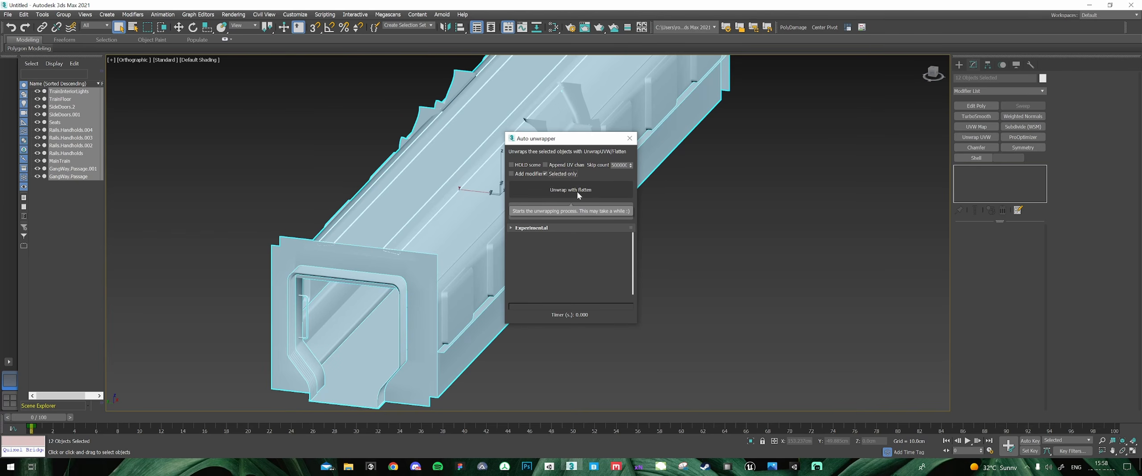
- Run the Auto-unwrapper's flatten unwrap on the selected train parts, close the tool, and select MainTrain to check its modifier stack
{"action": "left_click", "coordinate": [576, 191]}
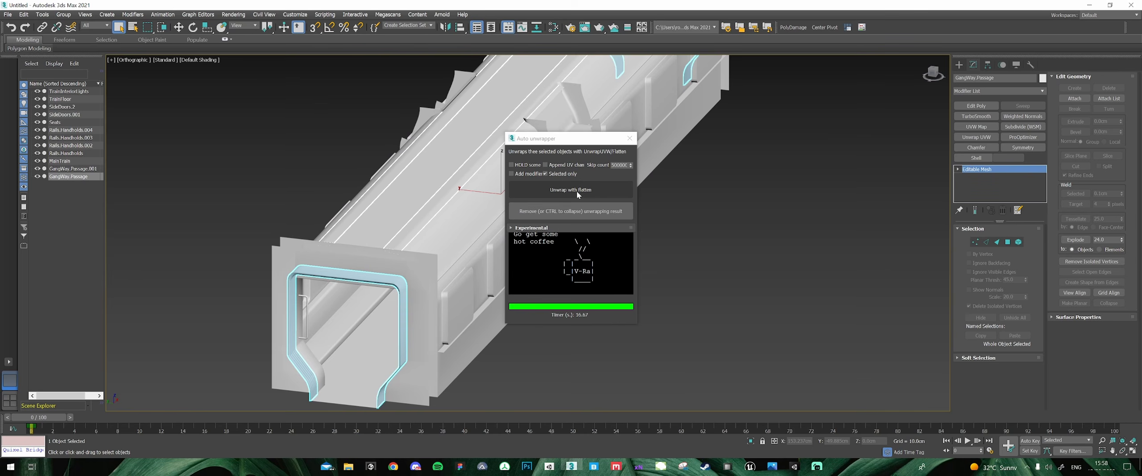
{"action": "left_click", "coordinate": [629, 137]}
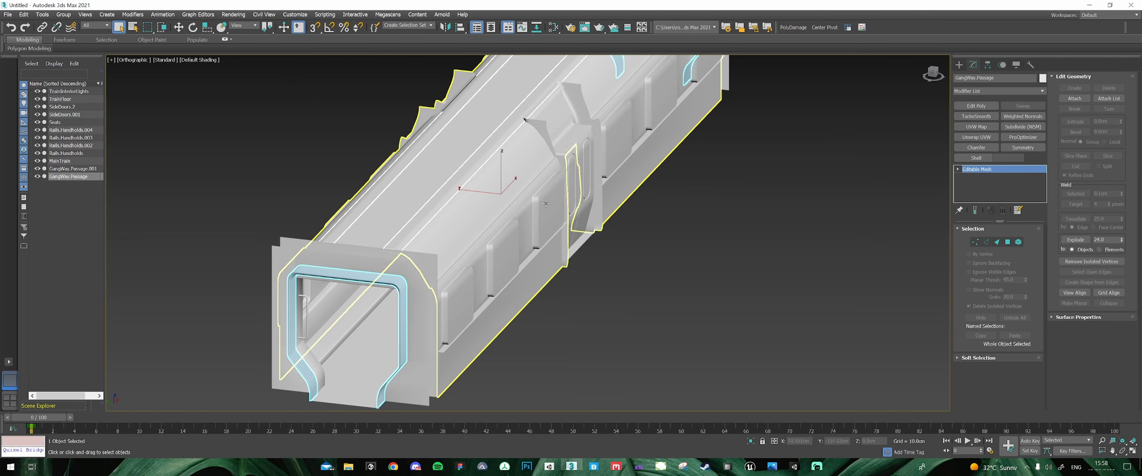
{"action": "left_click", "coordinate": [635, 154]}
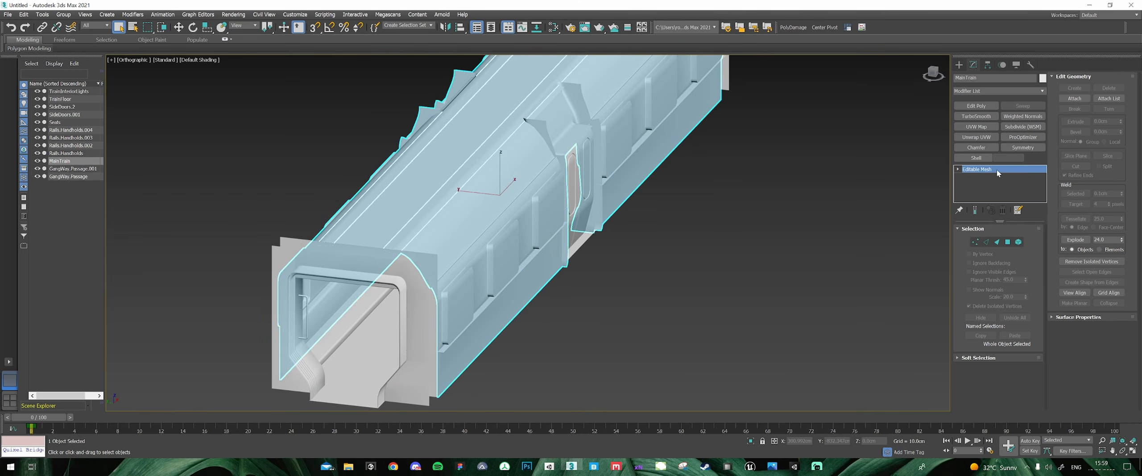
{"action": "middle_click_drag", "start_coordinate": [617, 164], "coordinate": [537, 172], "text": "alt"}
{"action": "middle_click_drag", "start_coordinate": [537, 172], "coordinate": [572, 182]}
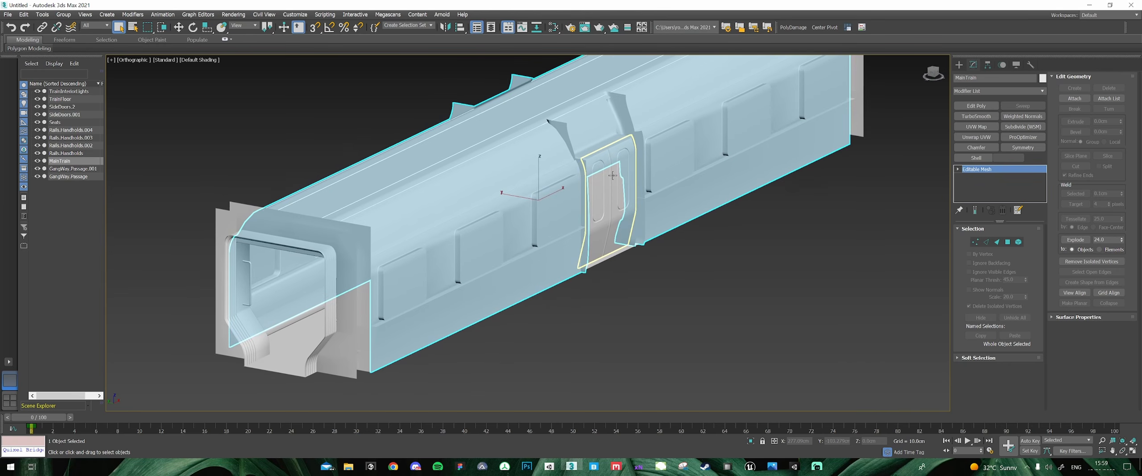
- Select all train parts, convert them to Editable Poly, and clear the selection
{"action": "key", "text": "ctrl+a"}
{"action": "right_click", "coordinate": [571, 183]}
{"action": "mouse_move", "coordinate": [613, 276]}
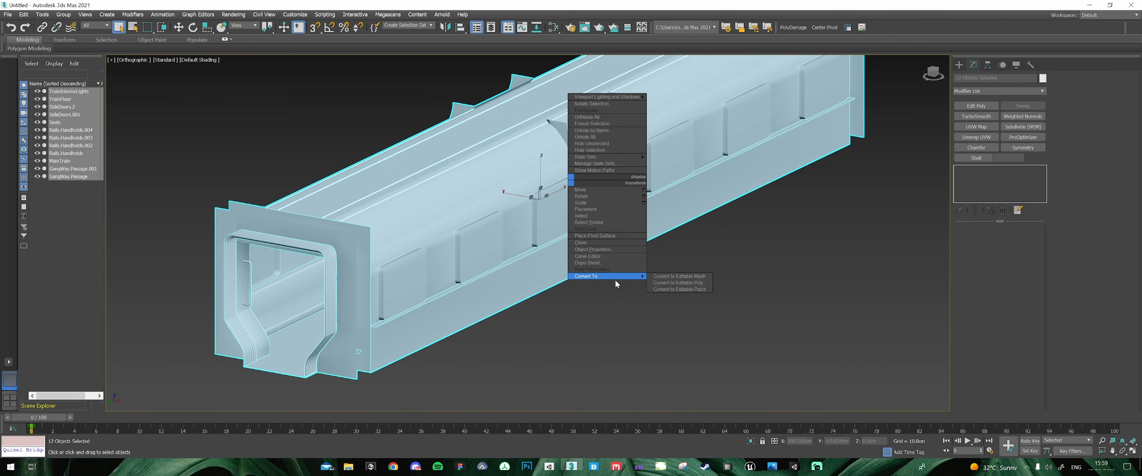
{"action": "left_click", "coordinate": [682, 283]}
{"action": "left_click", "coordinate": [702, 247]}
{"action": "middle_click_drag", "start_coordinate": [597, 170], "coordinate": [652, 190]}
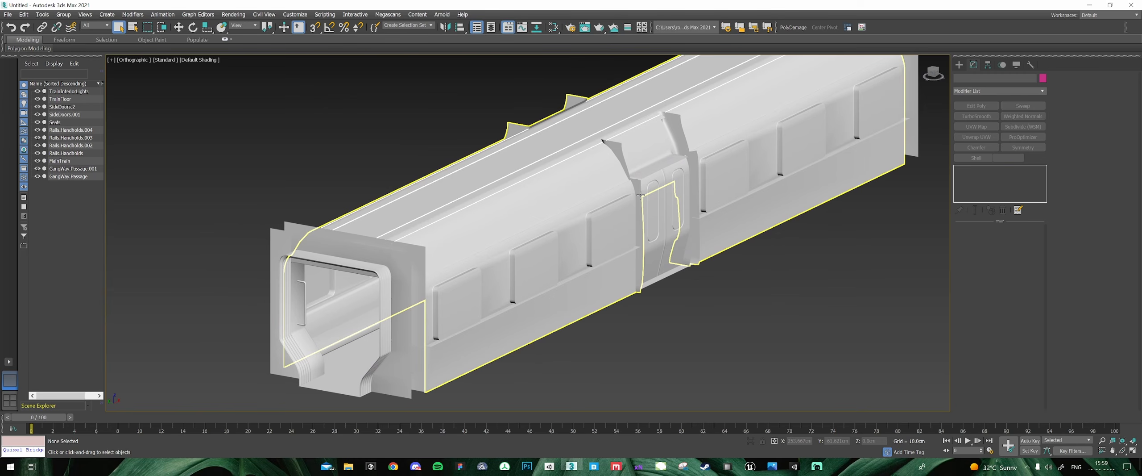
- Export the scene as FBX to the Tutorial Stuff/train folder, overwriting TrainMesh - fresh.fbx
{"action": "left_click", "coordinate": [6, 15]}
{"action": "mouse_move", "coordinate": [53, 139]}
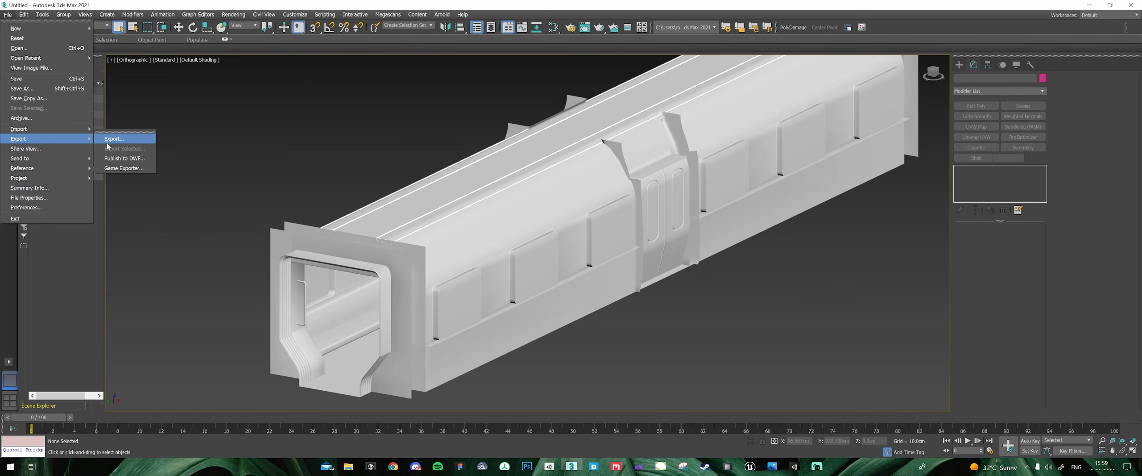
{"action": "left_click", "coordinate": [113, 139]}
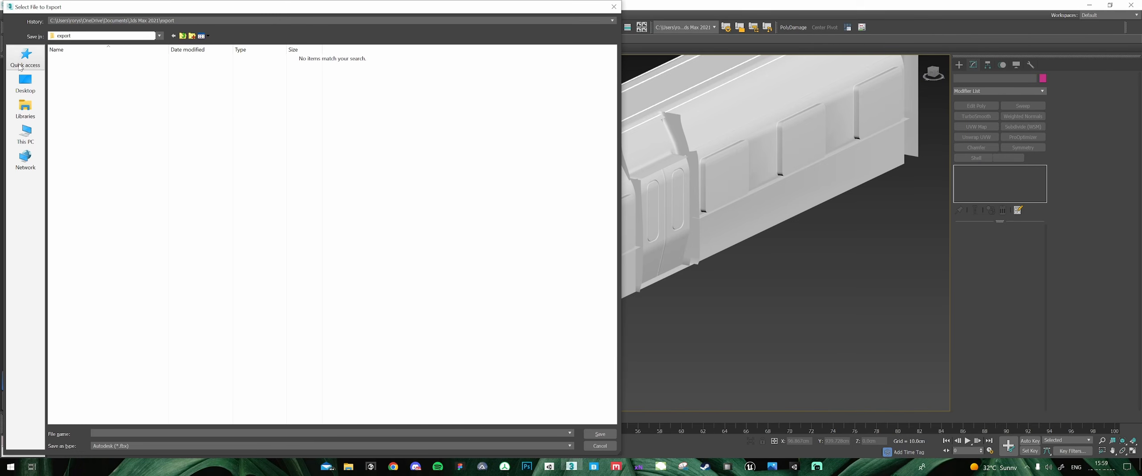
{"action": "double_click", "coordinate": [88, 86]}
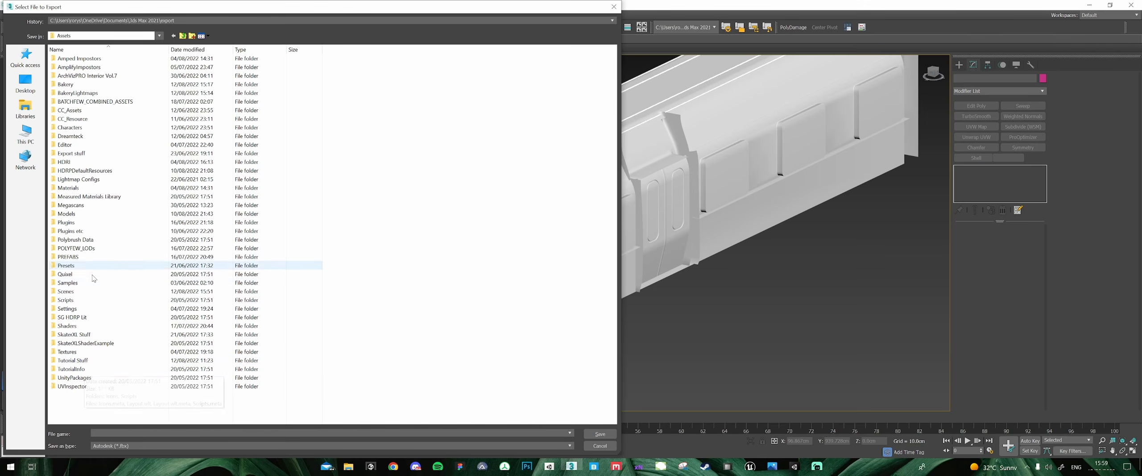
{"action": "double_click", "coordinate": [87, 363]}
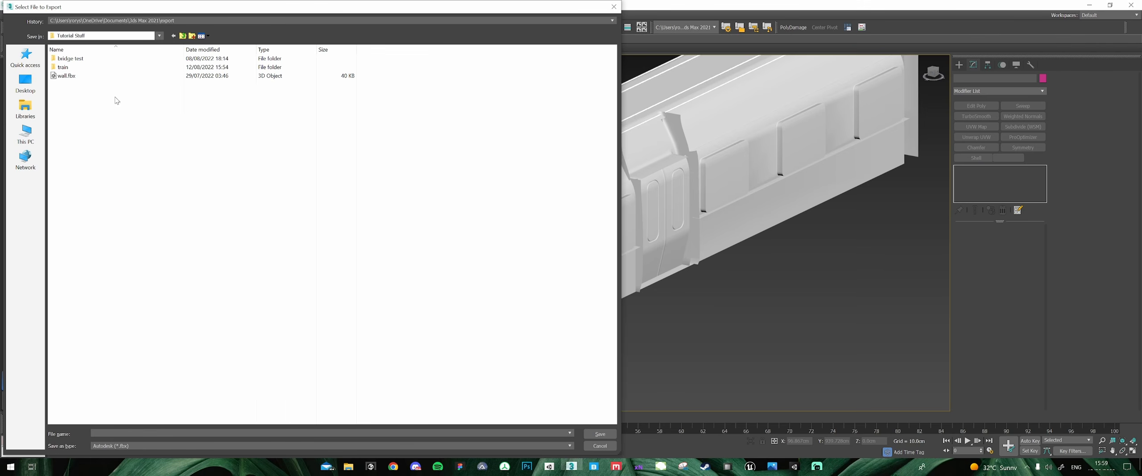
{"action": "double_click", "coordinate": [89, 68]}
{"action": "double_click", "coordinate": [101, 93]}
{"action": "left_click", "coordinate": [580, 252]}
{"action": "left_click", "coordinate": [538, 262]}
- Switch to Unity, let the train model reimport, and select TrainMesh - fresh in the scene
{"action": "key", "text": "alt+Tab"}
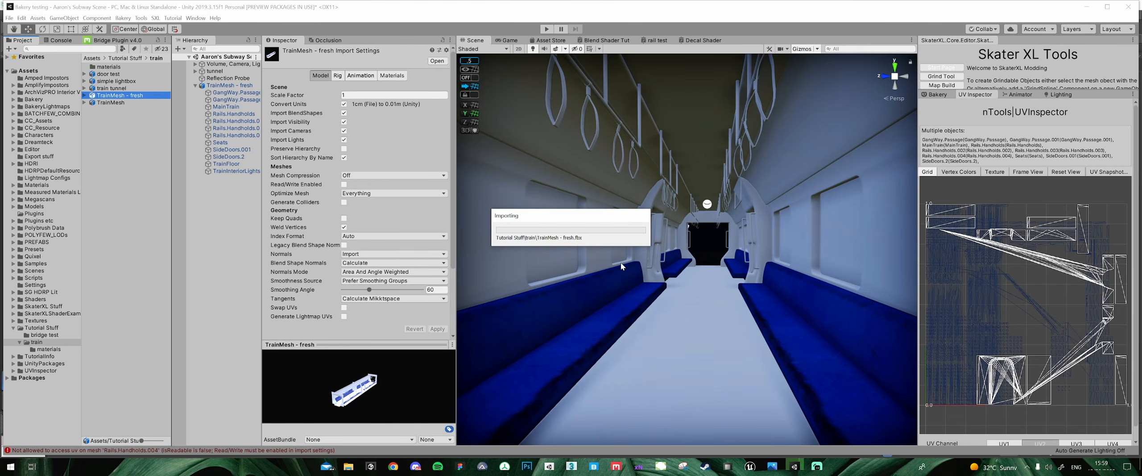
{"action": "middle_click_drag", "start_coordinate": [759, 249], "coordinate": [710, 252]}
{"action": "left_click", "coordinate": [740, 259]}
{"action": "left_click_drag", "start_coordinate": [634, 235], "coordinate": [658, 237]}
{"action": "scroll", "coordinate": [658, 236], "scroll_direction": "up", "scroll_amount": 6}
{"action": "middle_click_drag", "start_coordinate": [645, 234], "coordinate": [630, 226]}
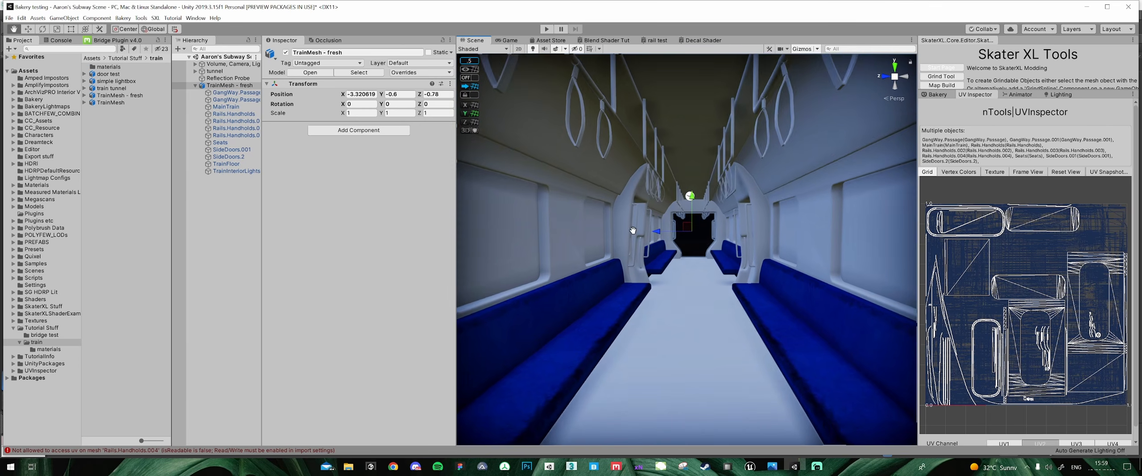
- Examine the UV2 layout of the individual train parts, from TrainInteriorLights up to GangWay.Passage and back down to Seats
{"action": "left_click", "coordinate": [238, 93]}
{"action": "left_click", "coordinate": [238, 164]}
{"action": "left_click", "coordinate": [236, 171]}
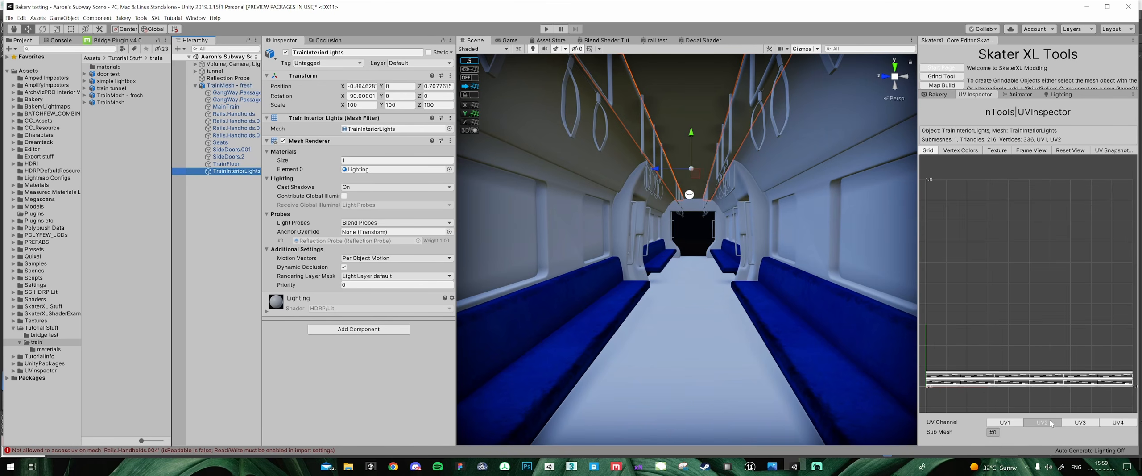
{"action": "key", "text": "Up"}
{"action": "key", "text": "Up"}
{"action": "key", "text": "Up"}
{"action": "key", "text": "Up"}
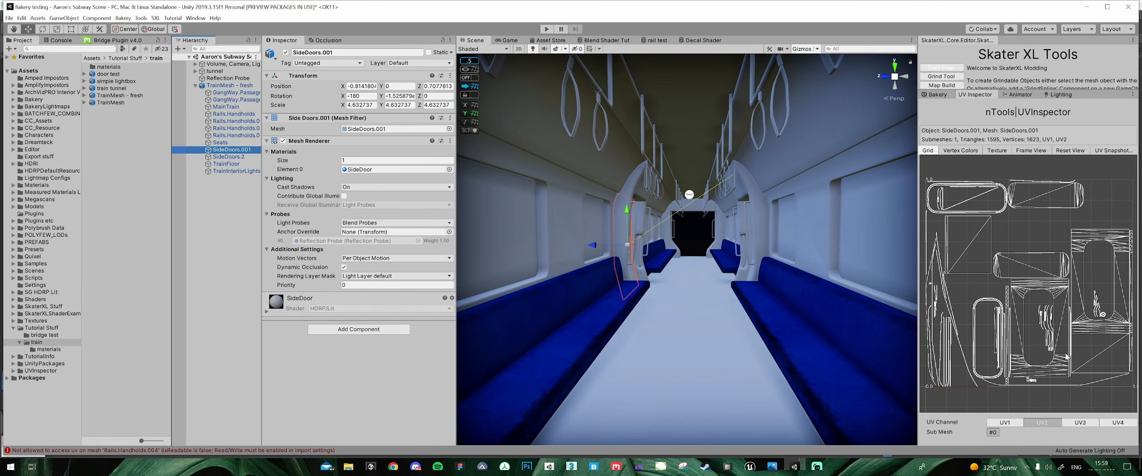
{"action": "key", "text": "Up"}
{"action": "key", "text": "Up"}
{"action": "key", "text": "Up"}
{"action": "key", "text": "Up"}
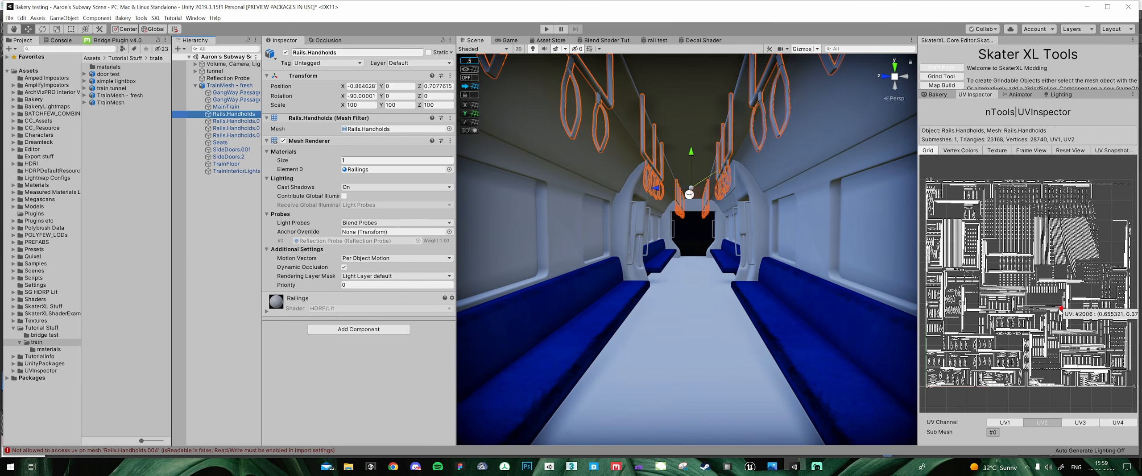
{"action": "key", "text": "Up"}
{"action": "scroll", "coordinate": [963, 268], "scroll_direction": "up", "scroll_amount": 3}
{"action": "scroll", "coordinate": [997, 278], "scroll_direction": "down", "scroll_amount": 3}
{"action": "key", "text": "Up"}
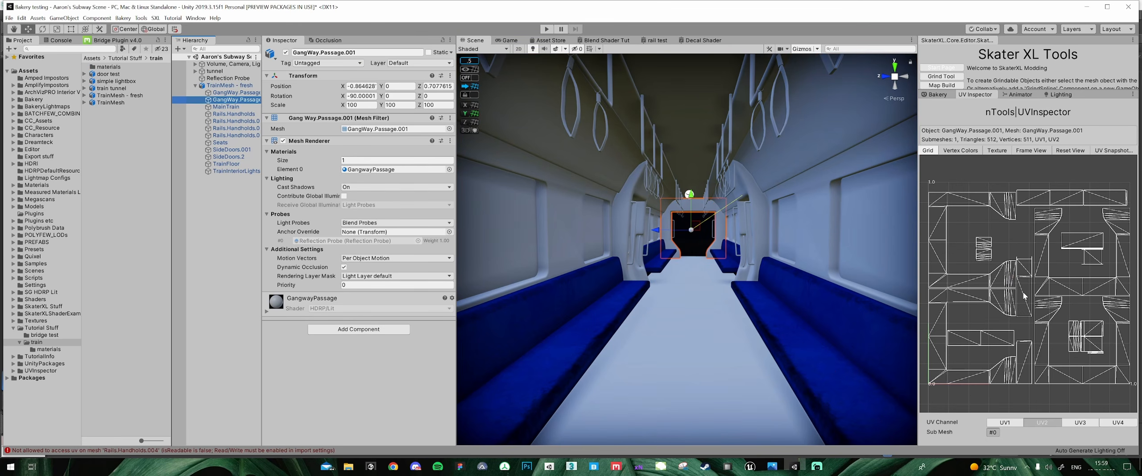
{"action": "key", "text": "Up"}
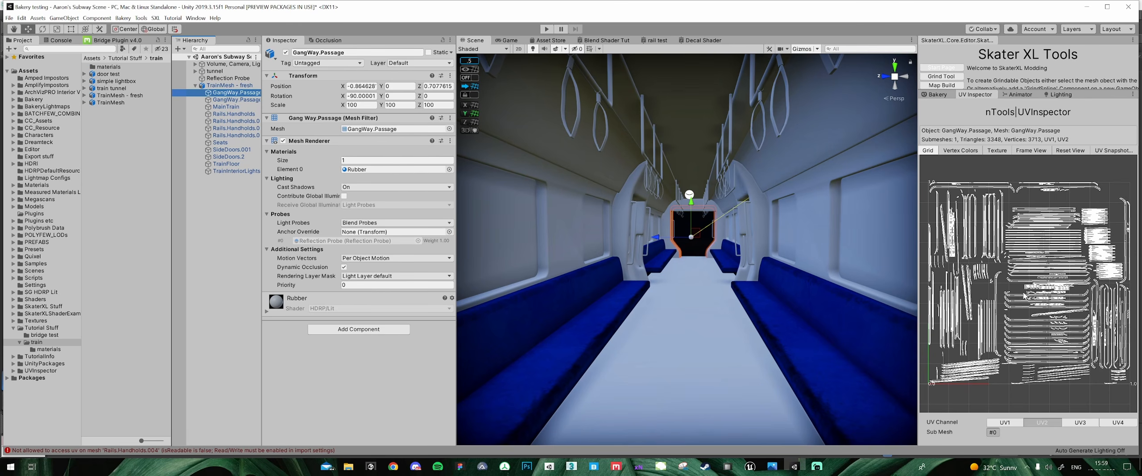
{"action": "key", "text": "Down"}
{"action": "key", "text": "Down"}
{"action": "key", "text": "Down"}
{"action": "key", "text": "Down"}
{"action": "key", "text": "Down"}
{"action": "key", "text": "Down"}
{"action": "key", "text": "Down"}
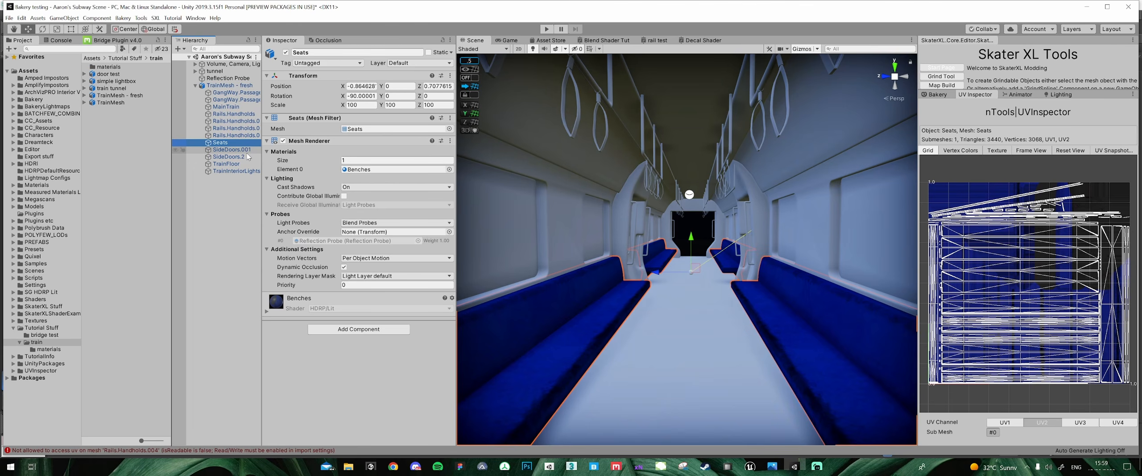
- Open the train's materials folder and assign the GangwayPassage material to both gangway passage objects
{"action": "left_click_drag", "start_coordinate": [262, 181], "coordinate": [268, 181]}
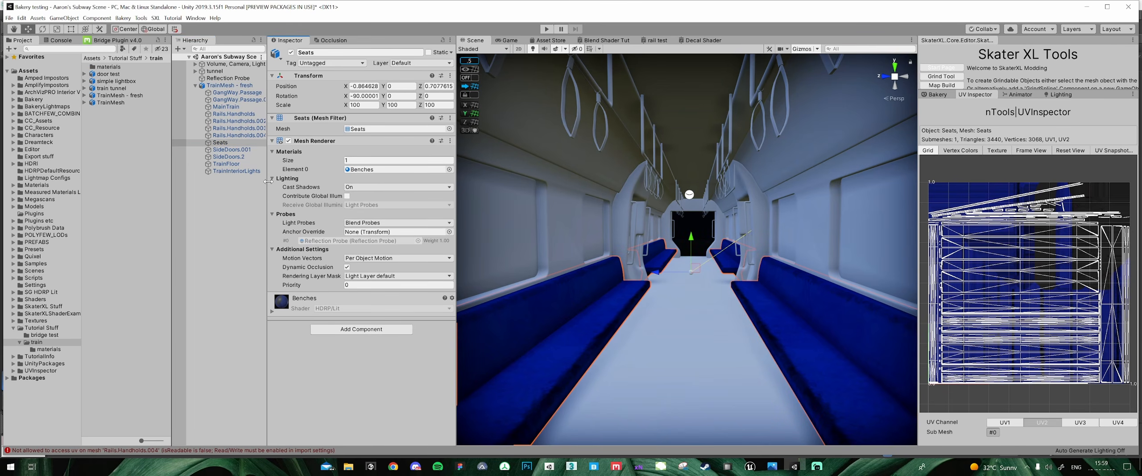
{"action": "left_click", "coordinate": [40, 349]}
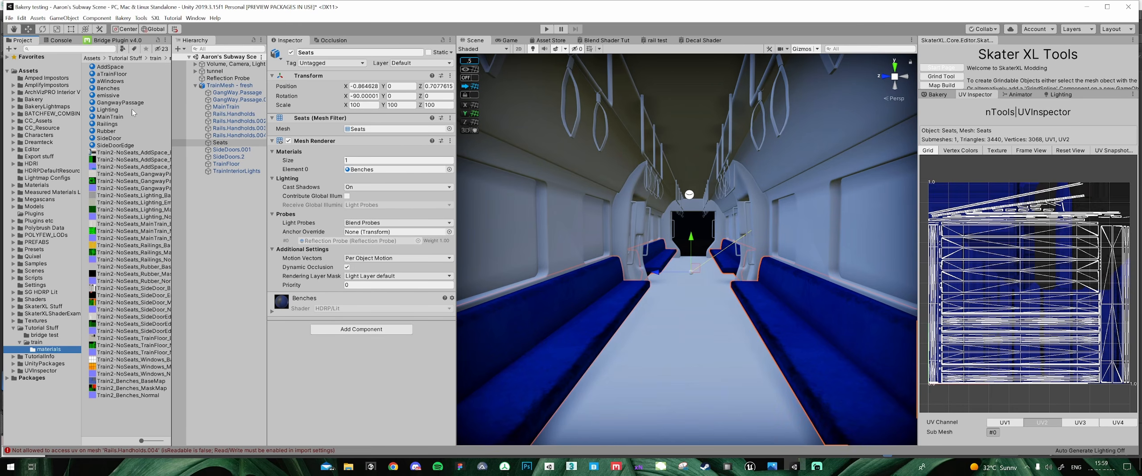
{"action": "left_click", "coordinate": [236, 93]}
{"action": "left_click", "coordinate": [236, 99], "text": "shift"}
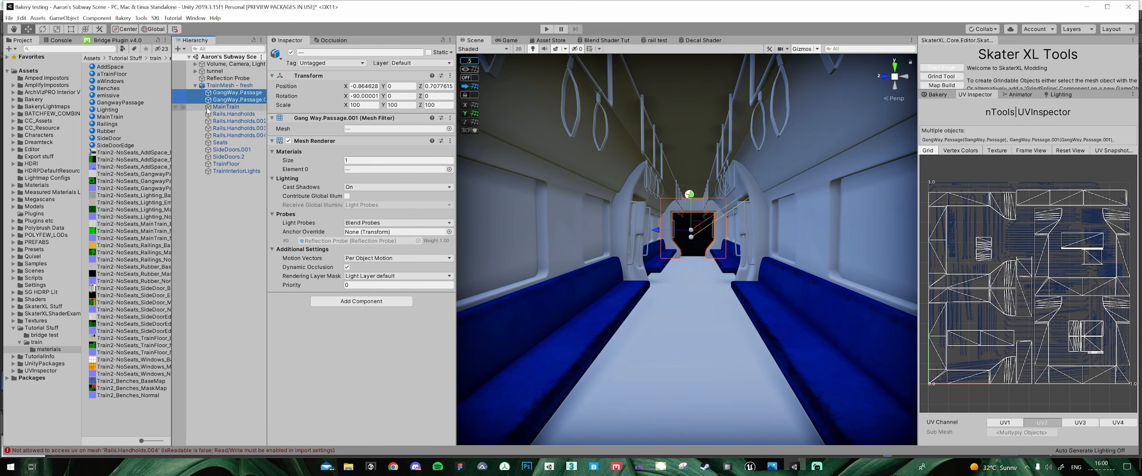
{"action": "left_click_drag", "start_coordinate": [136, 105], "coordinate": [368, 169]}
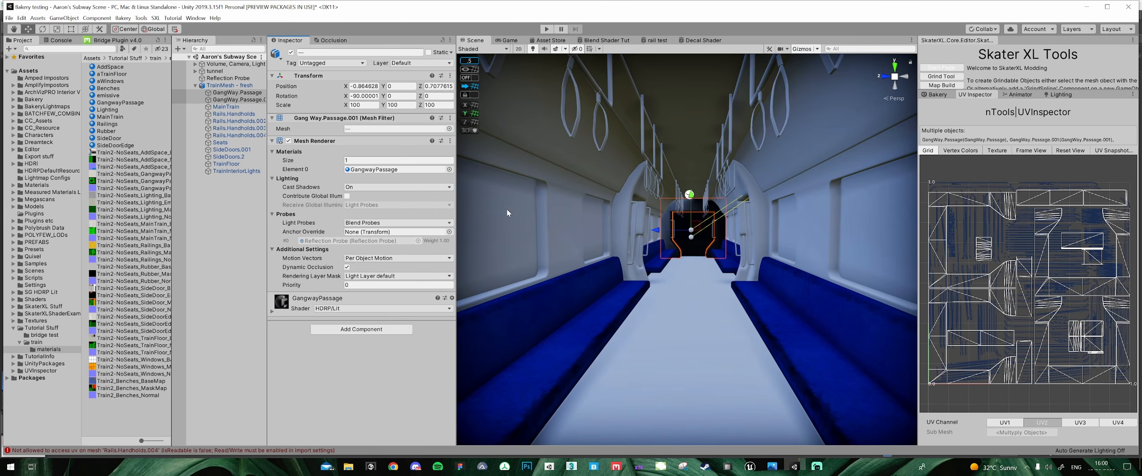
- Assign AddSpace, MainTrain, aWindows and SideDoorEdge to MainTrain's material elements 0 through 3
{"action": "left_click", "coordinate": [239, 106]}
{"action": "left_click_drag", "start_coordinate": [128, 117], "coordinate": [383, 178]}
{"action": "left_click_drag", "start_coordinate": [118, 69], "coordinate": [393, 169]}
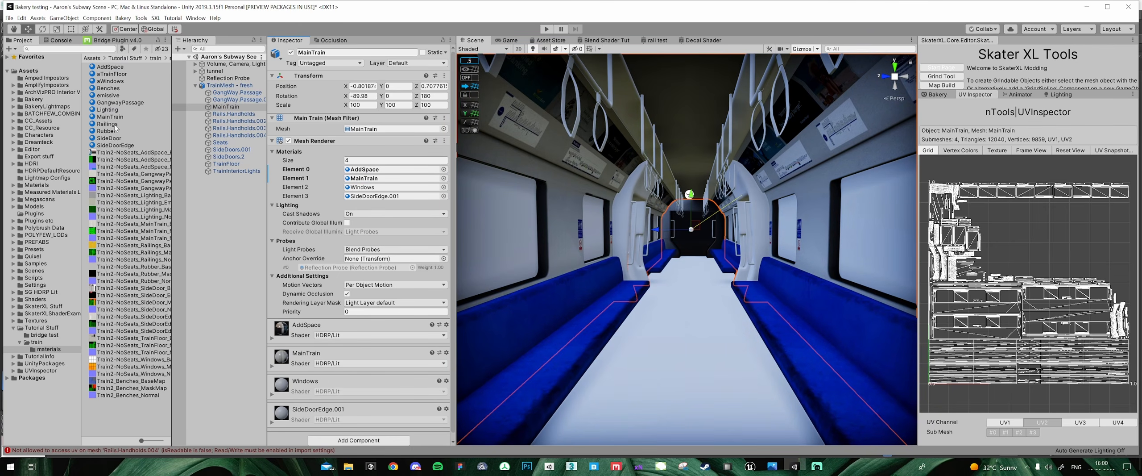
{"action": "left_click_drag", "start_coordinate": [112, 80], "coordinate": [393, 186]}
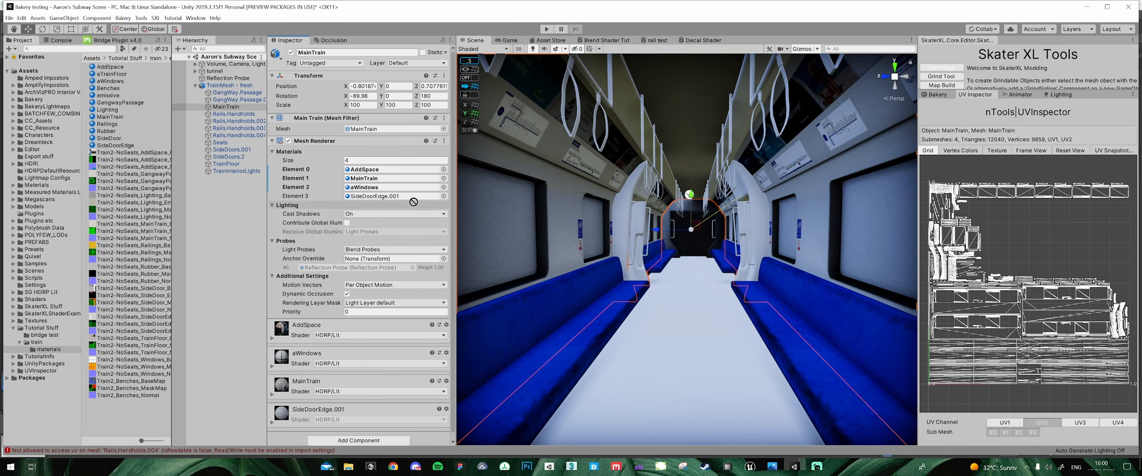
- Assign the Railings material from the train's materials folder to all four Rails.Handholds objects
{"action": "left_click", "coordinate": [196, 115]}
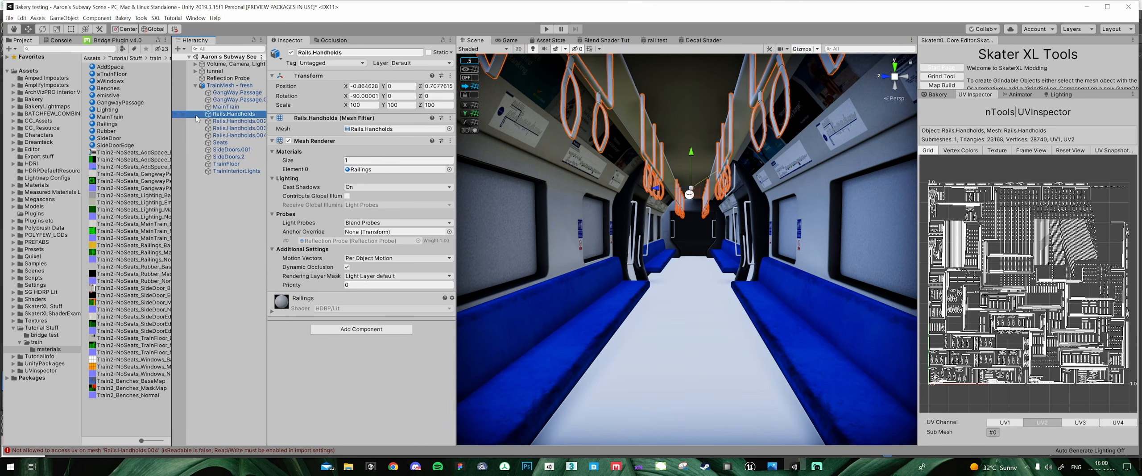
{"action": "left_click", "coordinate": [232, 135], "text": "shift"}
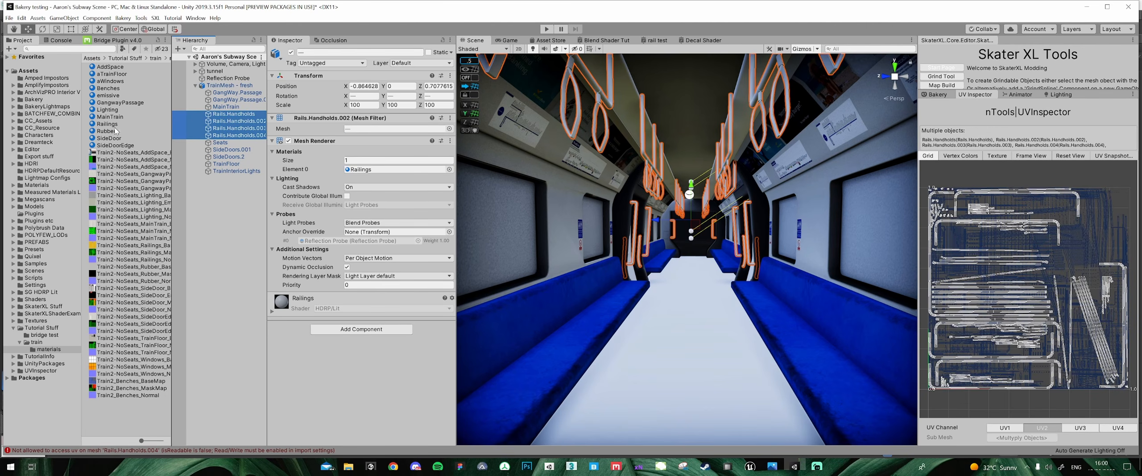
{"action": "left_click_drag", "start_coordinate": [238, 131], "coordinate": [378, 170]}
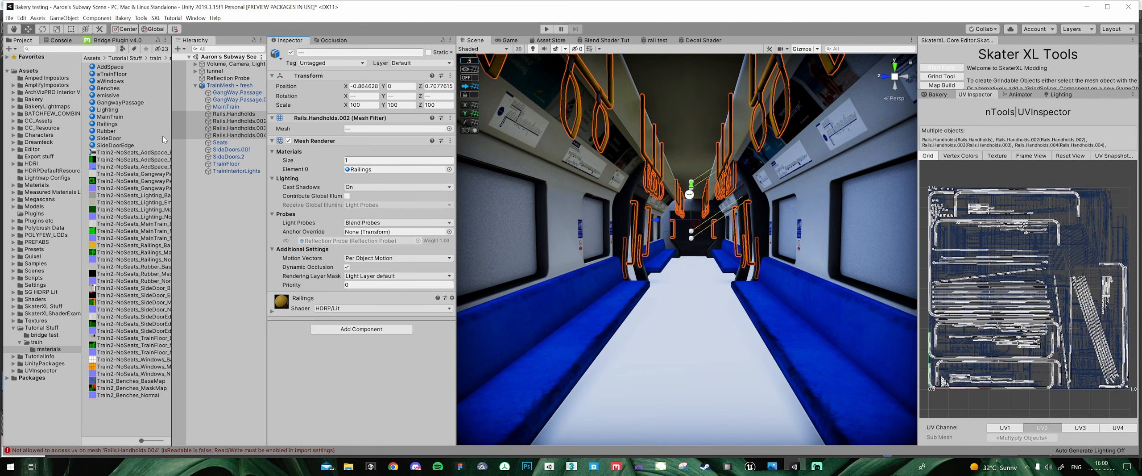
- Assign the Benches material to Seats and the SideDoor material to SideDoors.001 and SideDoors.2
{"action": "left_click", "coordinate": [252, 143]}
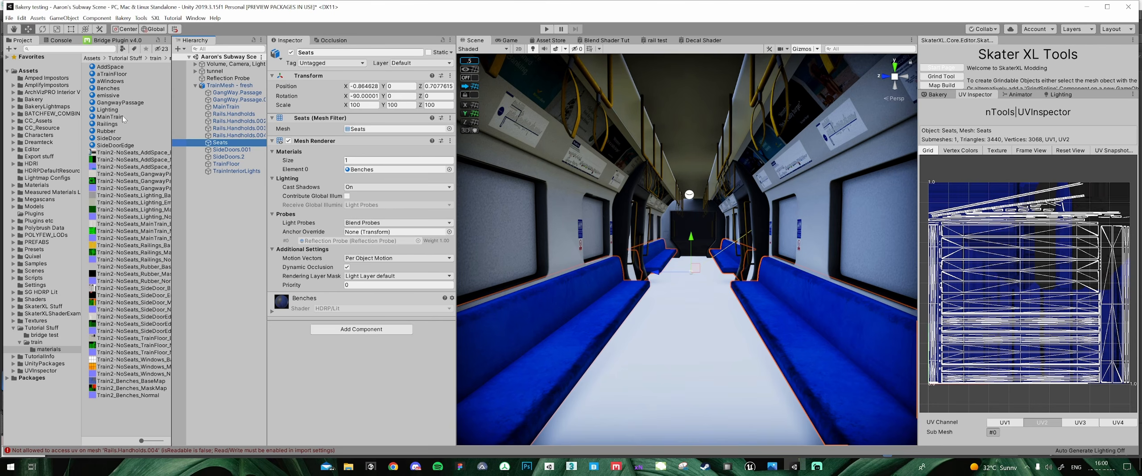
{"action": "left_click_drag", "start_coordinate": [116, 89], "coordinate": [373, 169]}
{"action": "left_click", "coordinate": [218, 150]}
{"action": "left_click", "coordinate": [229, 156], "text": "shift"}
{"action": "left_click_drag", "start_coordinate": [111, 138], "coordinate": [372, 169]}
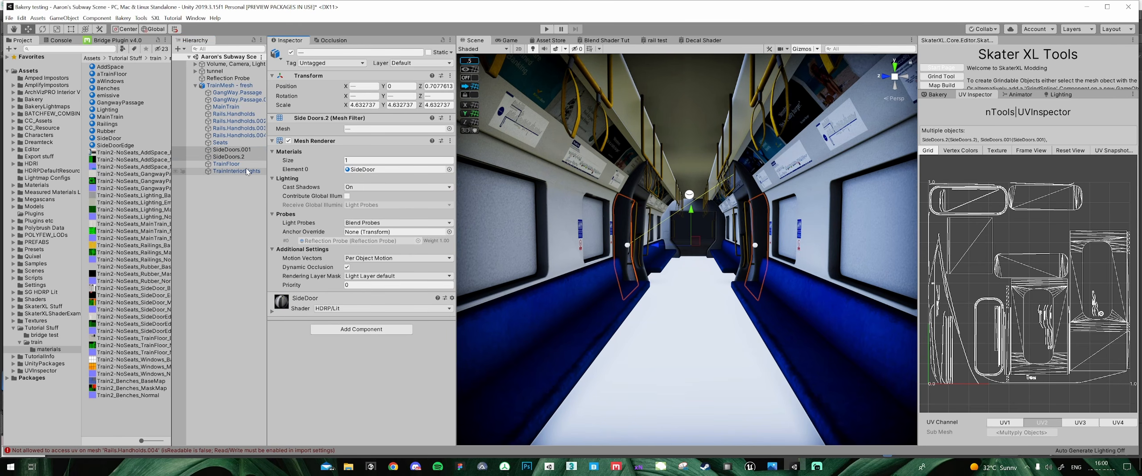
- Assign the aTrainFloor material to TrainFloor and the Lighting material to TrainInteriorLights
{"action": "left_click", "coordinate": [228, 163]}
{"action": "left_click_drag", "start_coordinate": [116, 78], "coordinate": [379, 170]}
{"action": "left_click", "coordinate": [243, 171]}
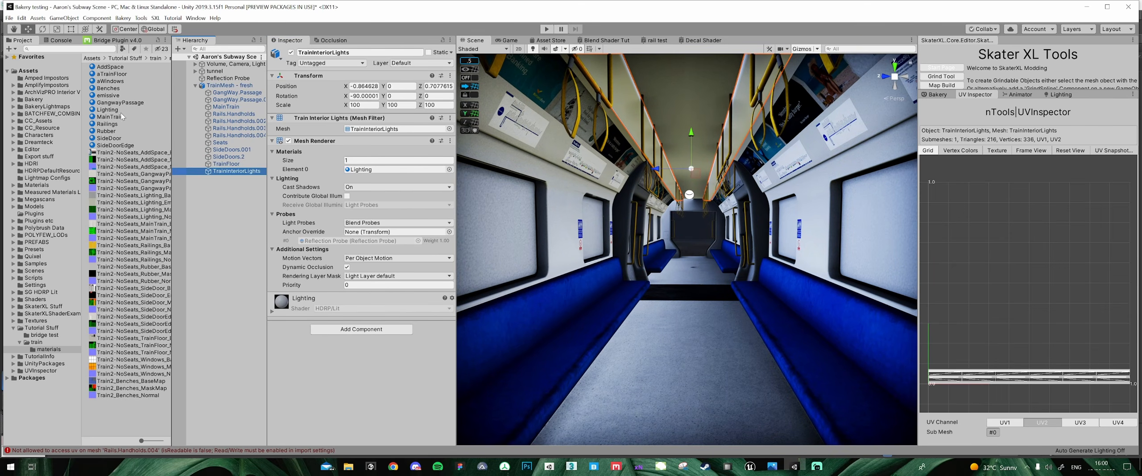
{"action": "left_click_drag", "start_coordinate": [119, 116], "coordinate": [370, 172]}
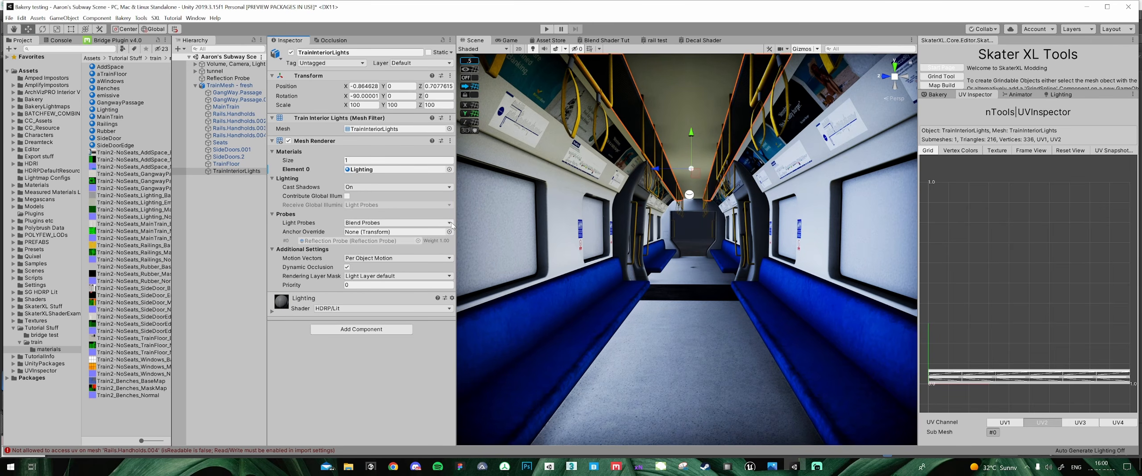
- Bring up the Bakery lightmapper settings and resize the layout to widen the scene view
{"action": "left_click_drag", "start_coordinate": [171, 202], "coordinate": [162, 202]}
{"action": "left_click_drag", "start_coordinate": [267, 205], "coordinate": [257, 205]}
{"action": "left_click", "coordinate": [941, 96]}
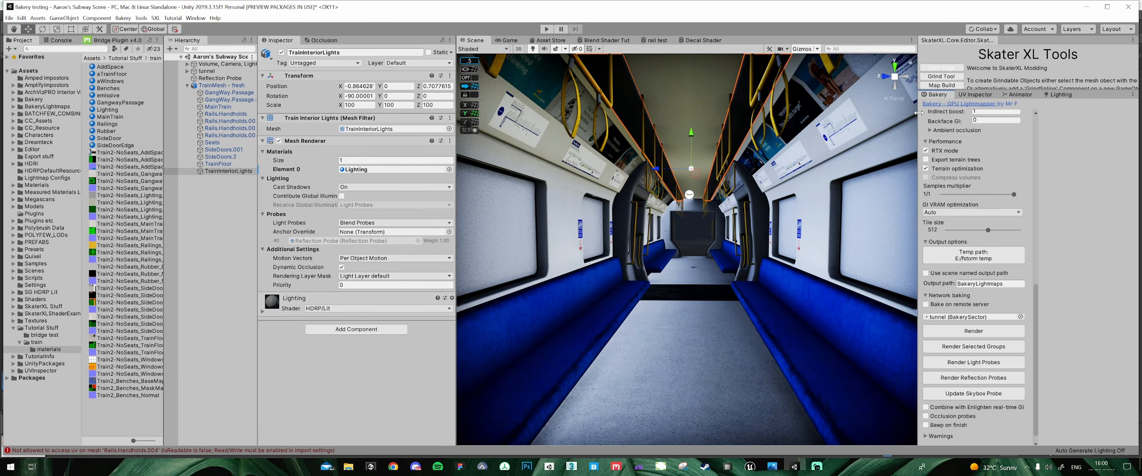
{"action": "left_click_drag", "start_coordinate": [918, 112], "coordinate": [1124, 135]}
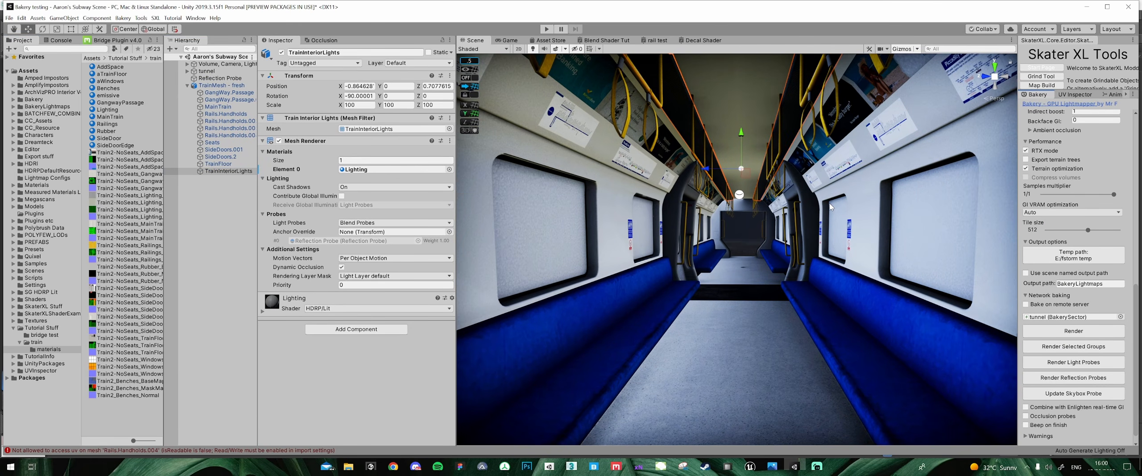
- Inspect the textured train interior, including the doors, windows, seats and handrails
{"action": "right_click_drag", "start_coordinate": [779, 209], "coordinate": [793, 250]}
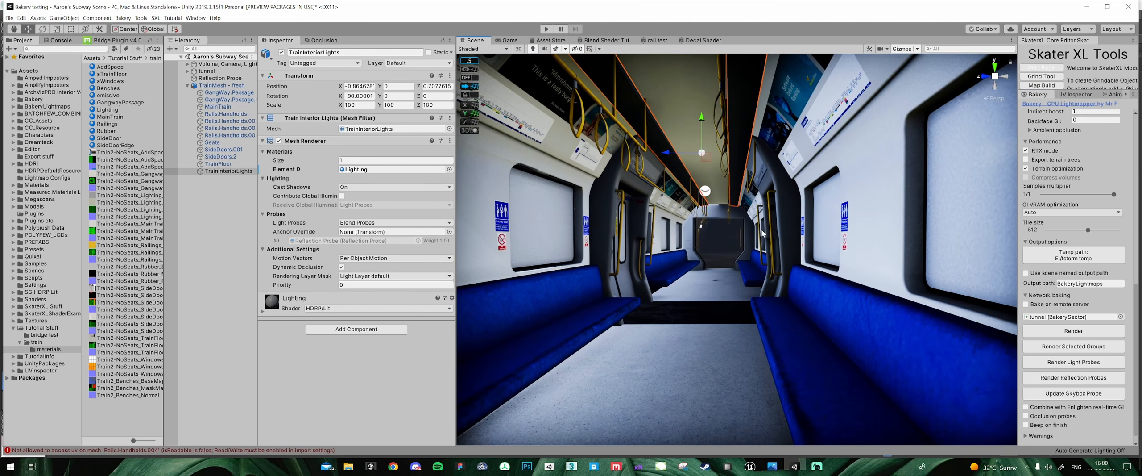
{"action": "middle_click_drag", "start_coordinate": [757, 245], "coordinate": [762, 237]}
{"action": "right_click_drag", "start_coordinate": [744, 370], "coordinate": [681, 294]}
{"action": "right_click_drag", "start_coordinate": [741, 238], "coordinate": [748, 364]}
{"action": "middle_click_drag", "start_coordinate": [711, 273], "coordinate": [714, 254]}
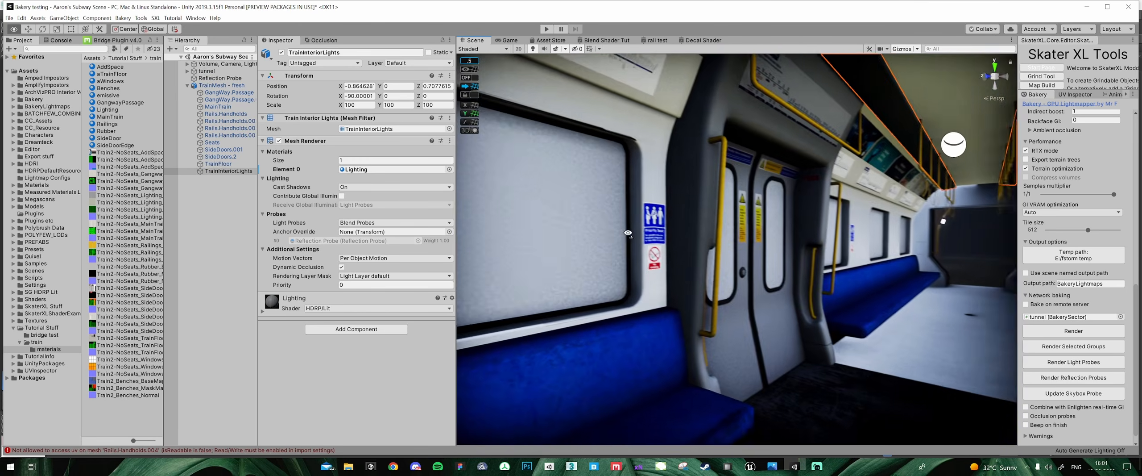
- Raise the lower limit of the ambient occlusion remapping to its maximum on all train materials except emissive
{"action": "right_click_drag", "start_coordinate": [628, 232], "coordinate": [697, 251]}
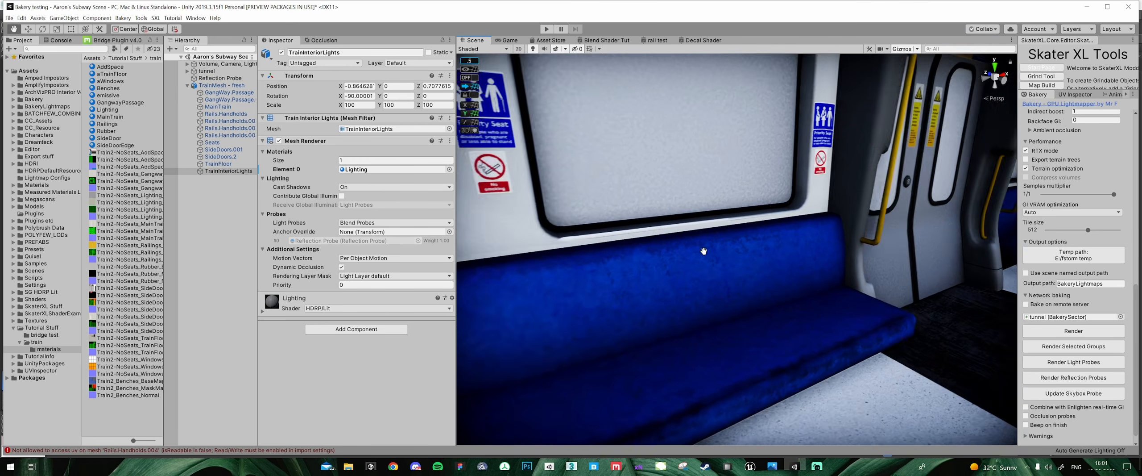
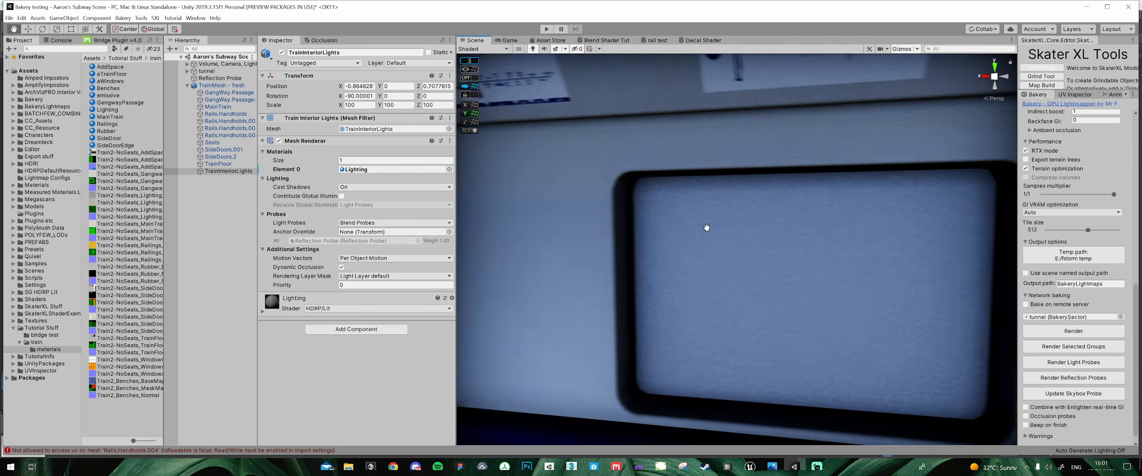
{"action": "middle_click_drag", "start_coordinate": [707, 227], "coordinate": [941, 225]}
{"action": "scroll", "coordinate": [941, 224], "scroll_direction": "down", "scroll_amount": 3}
{"action": "right_click_drag", "start_coordinate": [941, 225], "coordinate": [652, 162]}
{"action": "left_click_drag", "start_coordinate": [651, 163], "coordinate": [627, 174], "text": "alt"}
{"action": "right_click_drag", "start_coordinate": [626, 174], "coordinate": [700, 225], "text": "alt"}
{"action": "right_click_drag", "start_coordinate": [848, 214], "coordinate": [713, 243]}
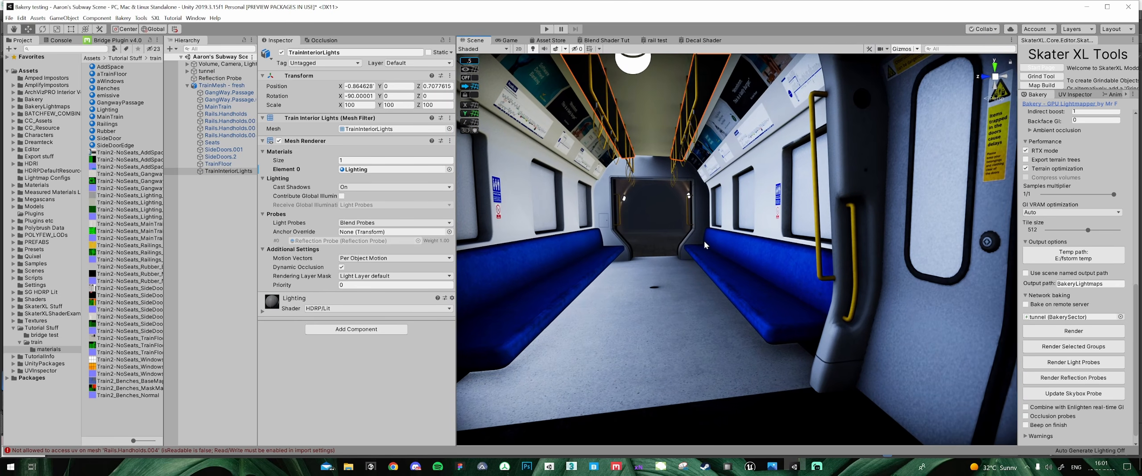
{"action": "left_click", "coordinate": [115, 145]}
{"action": "left_click", "coordinate": [109, 66], "text": "shift"}
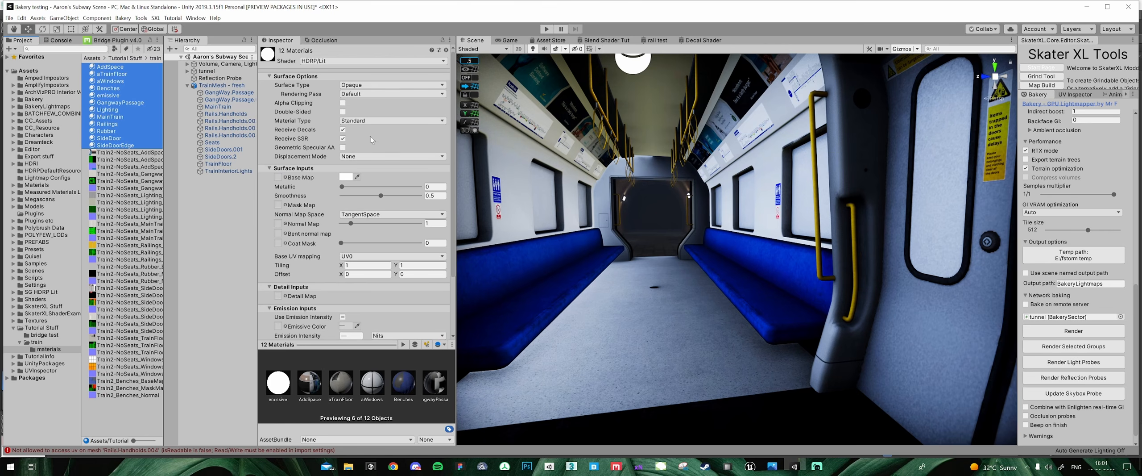
{"action": "left_click", "coordinate": [110, 95], "text": "ctrl"}
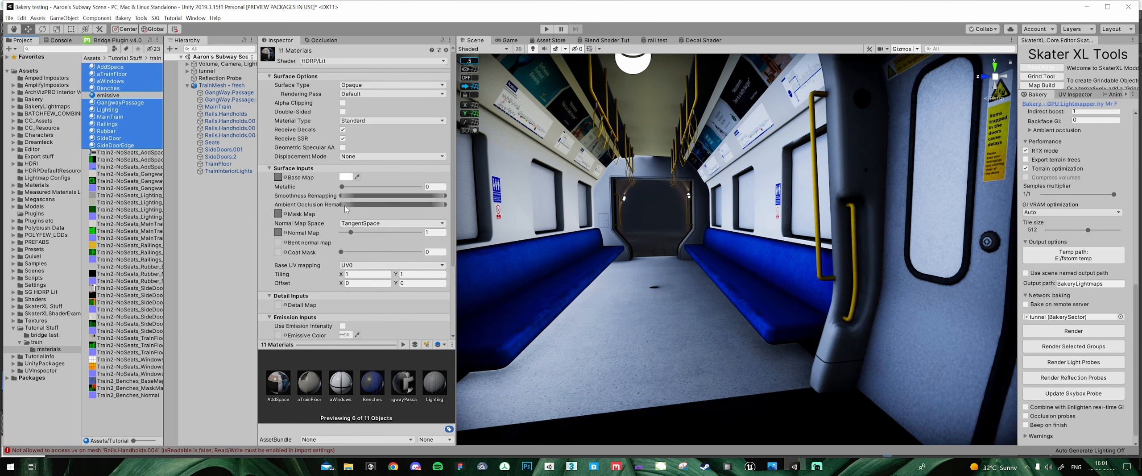
{"action": "left_click_drag", "start_coordinate": [342, 204], "coordinate": [444, 204]}
- Examine the carriage interior along its length, checking the shading of the seats, walls, floor and doors
{"action": "right_click_drag", "start_coordinate": [546, 204], "coordinate": [798, 259]}
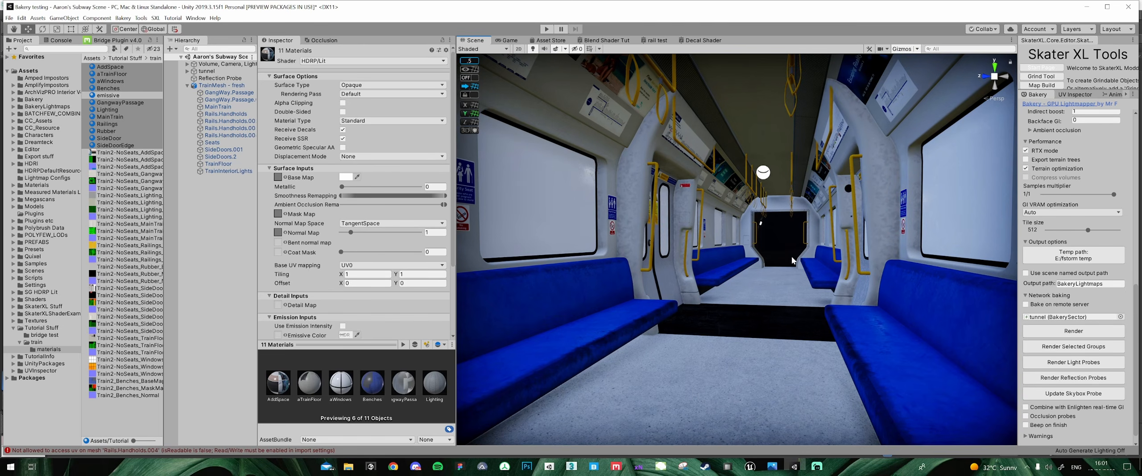
{"action": "right_click_drag", "start_coordinate": [791, 258], "coordinate": [620, 261]}
{"action": "middle_click_drag", "start_coordinate": [620, 261], "coordinate": [777, 231]}
{"action": "right_click_drag", "start_coordinate": [777, 231], "coordinate": [898, 223]}
{"action": "middle_click_drag", "start_coordinate": [898, 223], "coordinate": [774, 236]}
{"action": "right_click_drag", "start_coordinate": [774, 237], "coordinate": [701, 237]}
{"action": "middle_click_drag", "start_coordinate": [701, 237], "coordinate": [821, 250]}
{"action": "right_click_drag", "start_coordinate": [820, 250], "coordinate": [758, 250]}
{"action": "middle_click_drag", "start_coordinate": [759, 250], "coordinate": [826, 259]}
{"action": "right_click_drag", "start_coordinate": [826, 259], "coordinate": [785, 263]}
{"action": "middle_click_drag", "start_coordinate": [785, 263], "coordinate": [925, 273]}
{"action": "right_click_drag", "start_coordinate": [926, 273], "coordinate": [981, 267]}
{"action": "middle_click_drag", "start_coordinate": [981, 268], "coordinate": [872, 258]}
{"action": "right_click_drag", "start_coordinate": [873, 257], "coordinate": [897, 254]}
{"action": "middle_click_drag", "start_coordinate": [897, 255], "coordinate": [696, 236]}
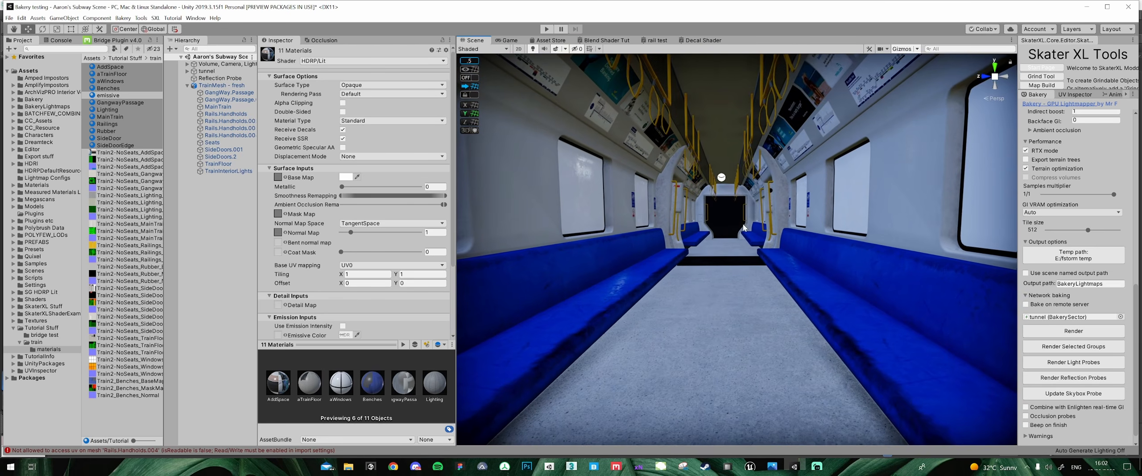
{"action": "right_click_drag", "start_coordinate": [696, 237], "coordinate": [691, 213]}
- Collapse the TrainMesh - fresh hierarchy and move the tunnel object directly below Reflection Probe
{"action": "left_click", "coordinate": [187, 85]}
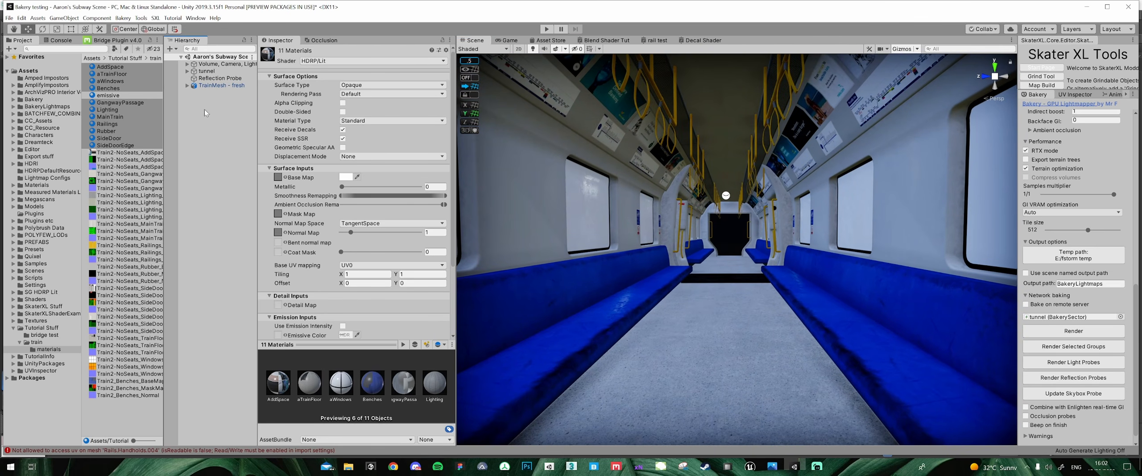
{"action": "left_click", "coordinate": [205, 112]}
{"action": "left_click", "coordinate": [212, 78]}
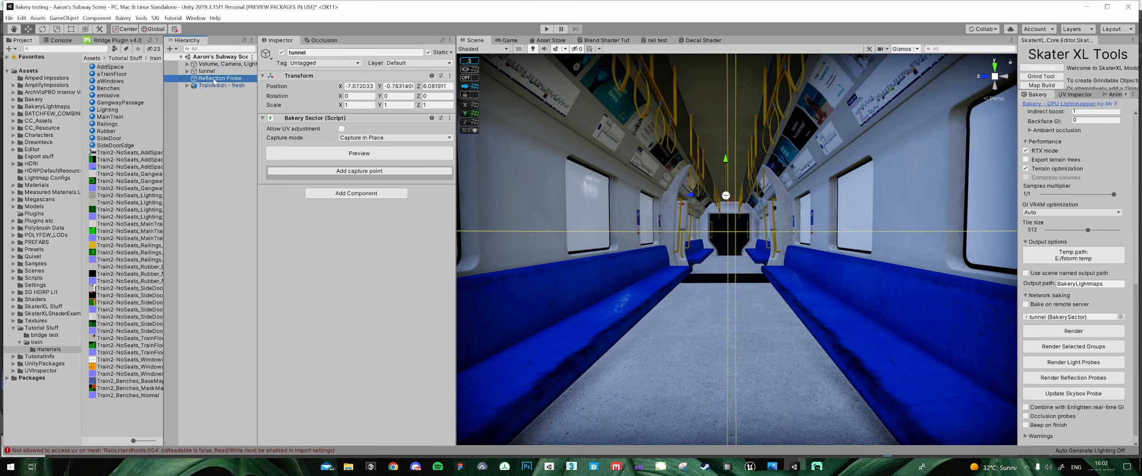
{"action": "left_click_drag", "start_coordinate": [217, 72], "coordinate": [211, 79]}
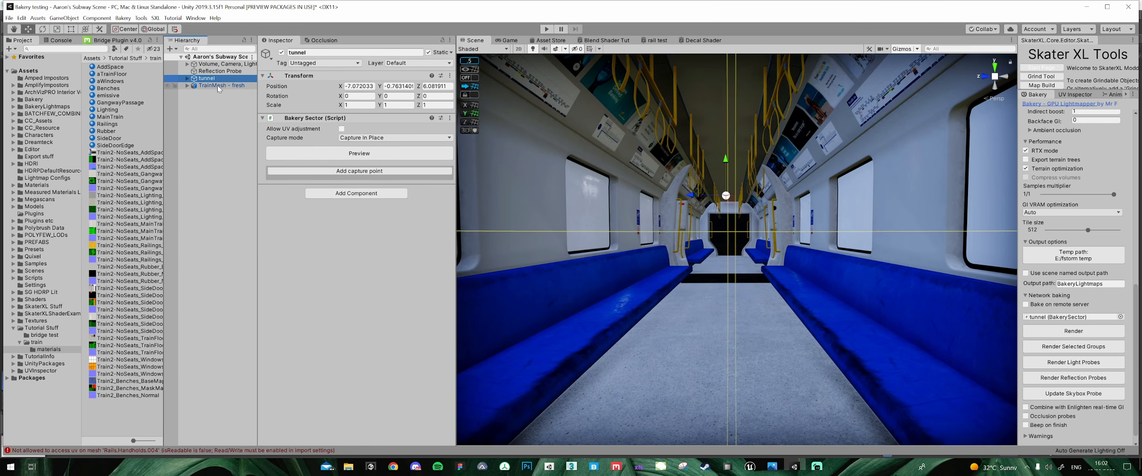
- Create an empty object named "train carriage" and give it a Bakery Sector component
{"action": "left_click", "coordinate": [212, 117]}
{"action": "right_click", "coordinate": [207, 116]}
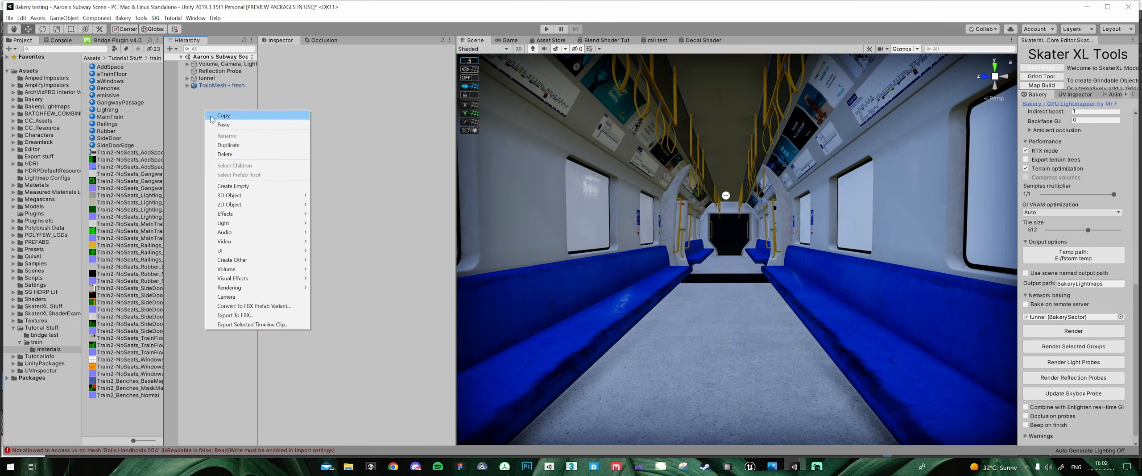
{"action": "left_click", "coordinate": [253, 185]}
{"action": "type", "text": "train carriage"}
{"action": "key", "text": "Return"}
{"action": "left_click", "coordinate": [356, 121]}
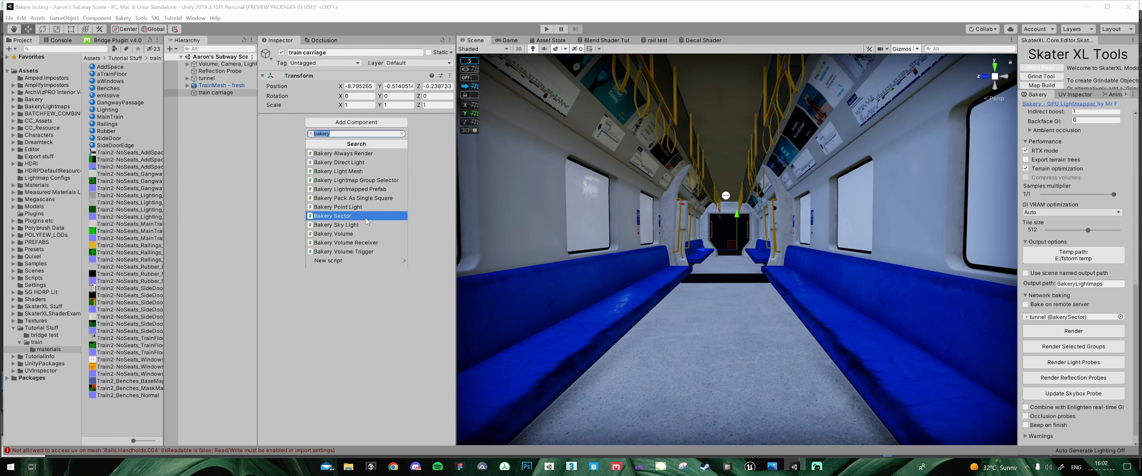
{"action": "left_click", "coordinate": [367, 218]}
- Nest TrainMesh - fresh under the train carriage object
{"action": "left_click_drag", "start_coordinate": [214, 86], "coordinate": [197, 95]}
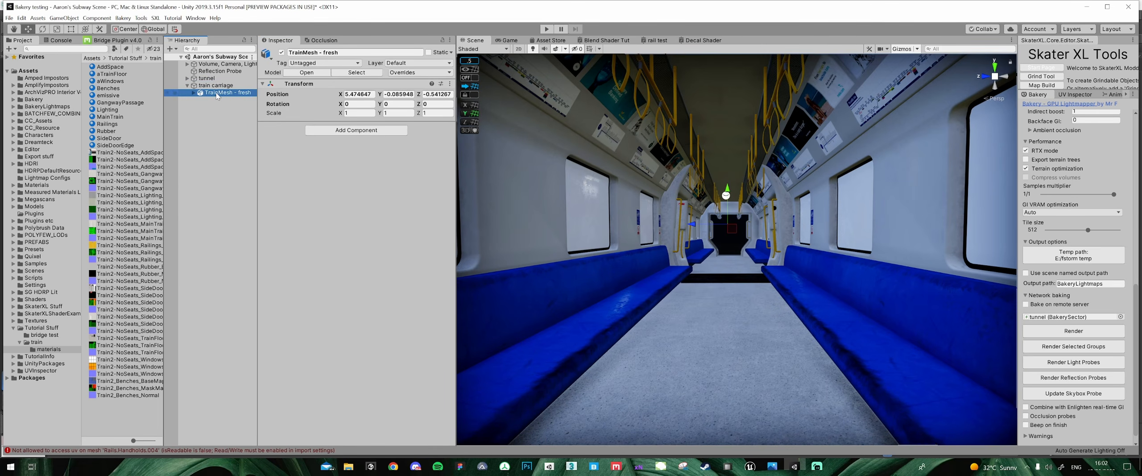
{"action": "left_click", "coordinate": [194, 92]}
{"action": "left_click", "coordinate": [193, 93]}
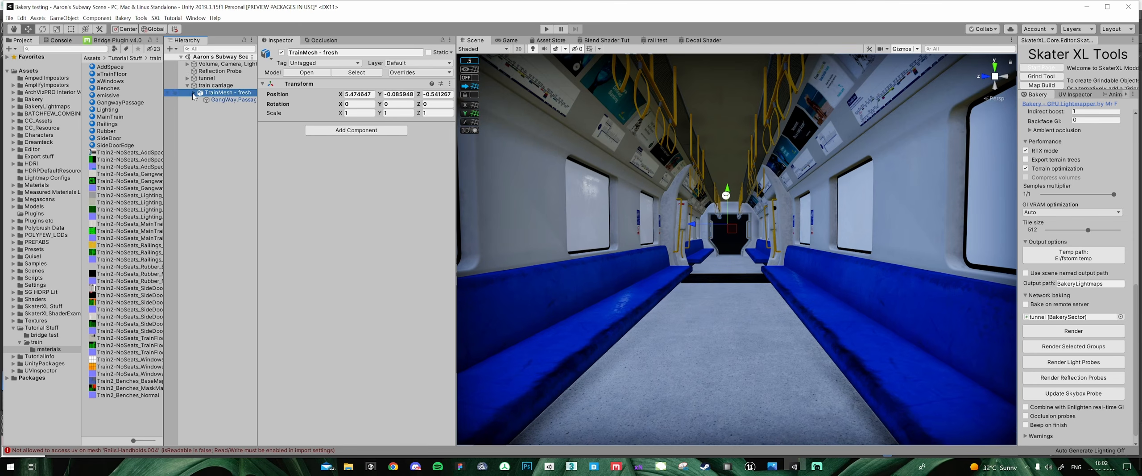
- Add a Bakery Lightmap Group Selector to TrainMesh - fresh and create a packed-atlas lightmap group with resolution 2048
{"action": "left_click", "coordinate": [368, 136]}
{"action": "left_click", "coordinate": [387, 187]}
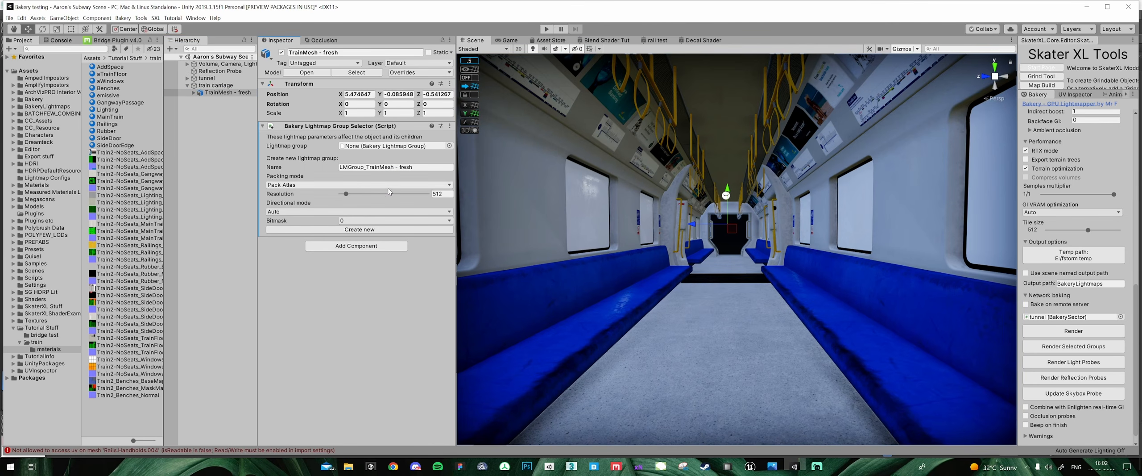
{"action": "left_click_drag", "start_coordinate": [350, 193], "coordinate": [362, 194]}
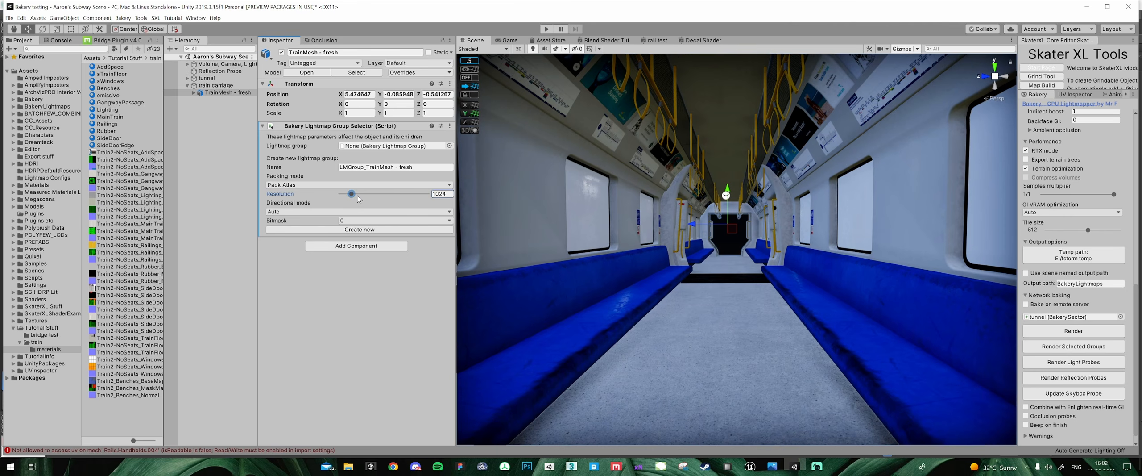
{"action": "left_click", "coordinate": [361, 230]}
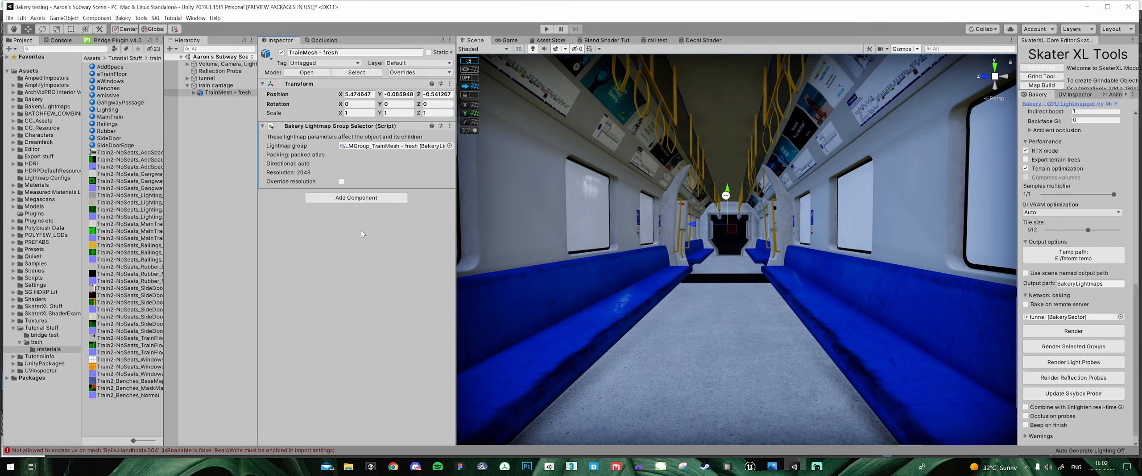
- Review the child meshes of TrainMesh - fresh covered by the lightmap group and look over the carriage interior
{"action": "left_click", "coordinate": [193, 92]}
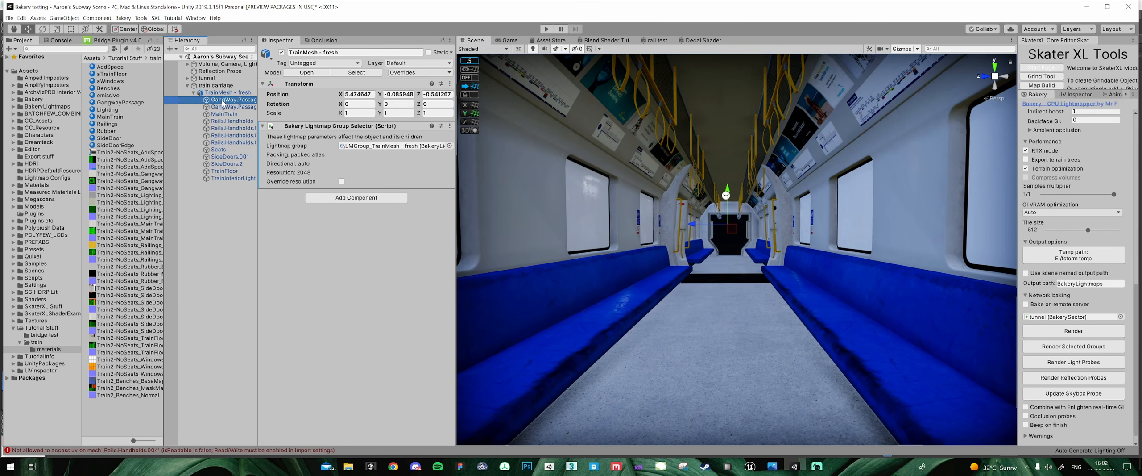
{"action": "left_click", "coordinate": [223, 128]}
{"action": "left_click", "coordinate": [224, 142]}
{"action": "left_click", "coordinate": [226, 171]}
{"action": "left_click", "coordinate": [227, 178]}
{"action": "left_click", "coordinate": [226, 150]}
{"action": "left_click", "coordinate": [228, 129]}
{"action": "left_click", "coordinate": [231, 109]}
{"action": "left_click", "coordinate": [230, 101]}
{"action": "left_click", "coordinate": [227, 114]}
{"action": "left_click", "coordinate": [224, 142]}
{"action": "left_click", "coordinate": [207, 93]}
{"action": "left_click", "coordinate": [194, 93]}
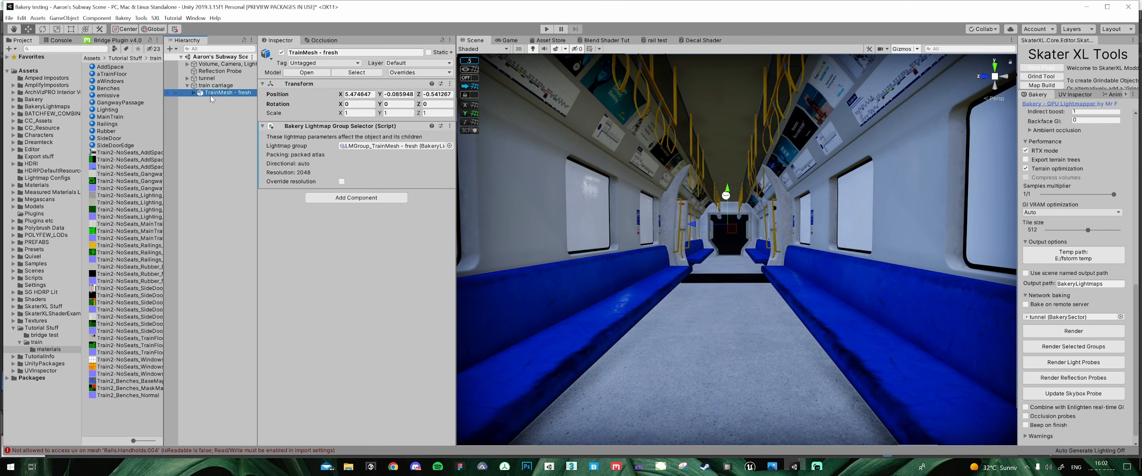
{"action": "middle_click_drag", "start_coordinate": [700, 214], "coordinate": [679, 213]}
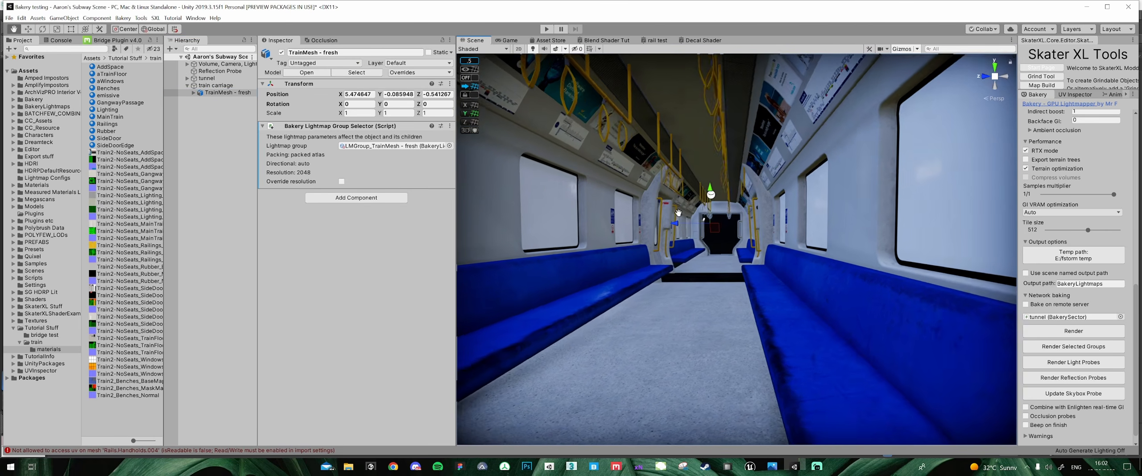
{"action": "right_click_drag", "start_coordinate": [678, 213], "coordinate": [756, 194]}
{"action": "right_click_drag", "start_coordinate": [580, 196], "coordinate": [729, 216]}
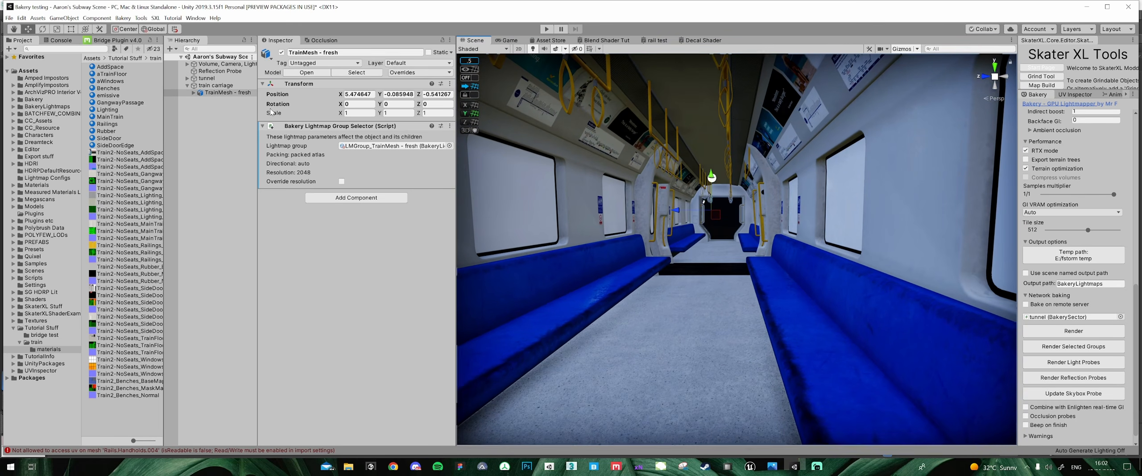
- Enable Use Emission Intensity on the Lighting material of TrainInteriorLights and check its emissive colour
{"action": "left_click", "coordinate": [193, 92]}
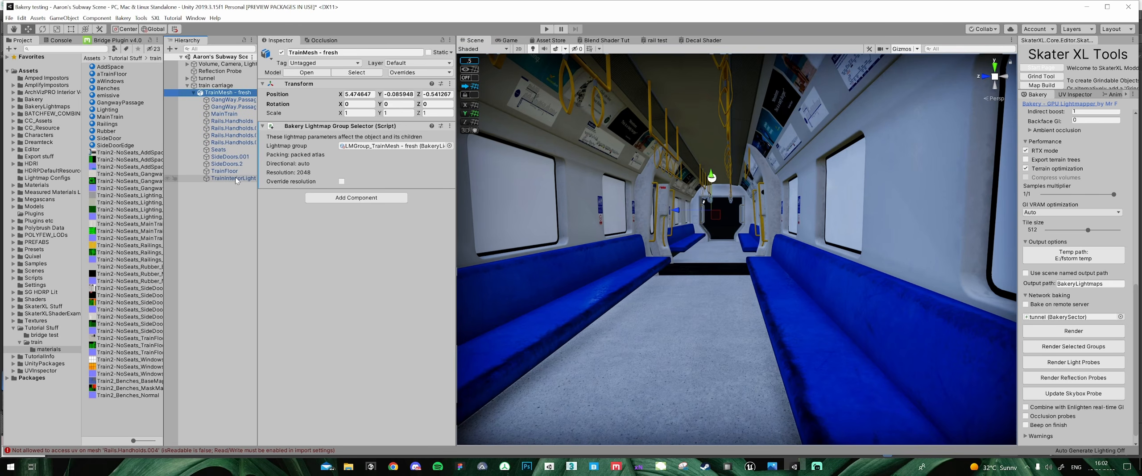
{"action": "right_click_drag", "start_coordinate": [696, 285], "coordinate": [701, 190]}
{"action": "middle_click_drag", "start_coordinate": [701, 190], "coordinate": [776, 207]}
{"action": "left_click", "coordinate": [232, 178]}
{"action": "key", "text": "f"}
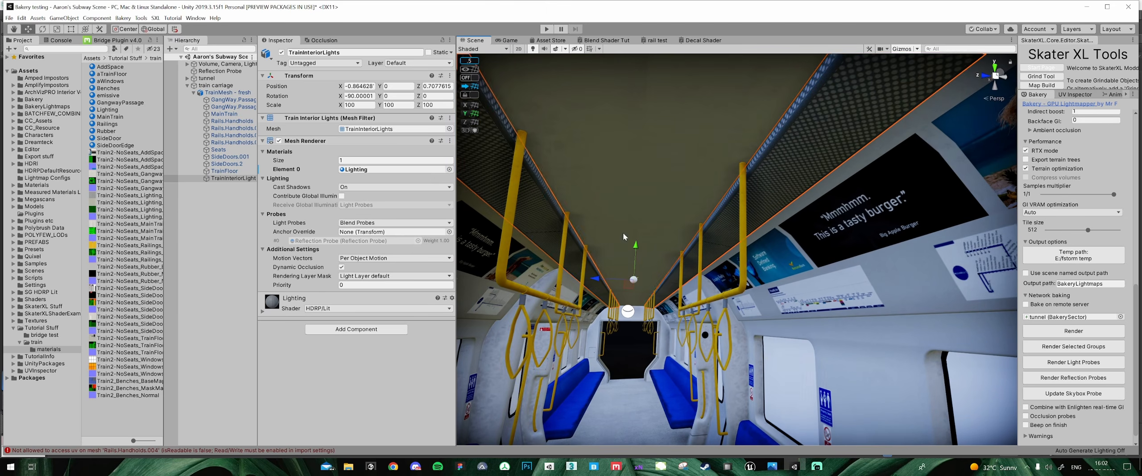
{"action": "double_click", "coordinate": [357, 169]}
{"action": "scroll", "coordinate": [314, 186], "scroll_direction": "down", "scroll_amount": 5}
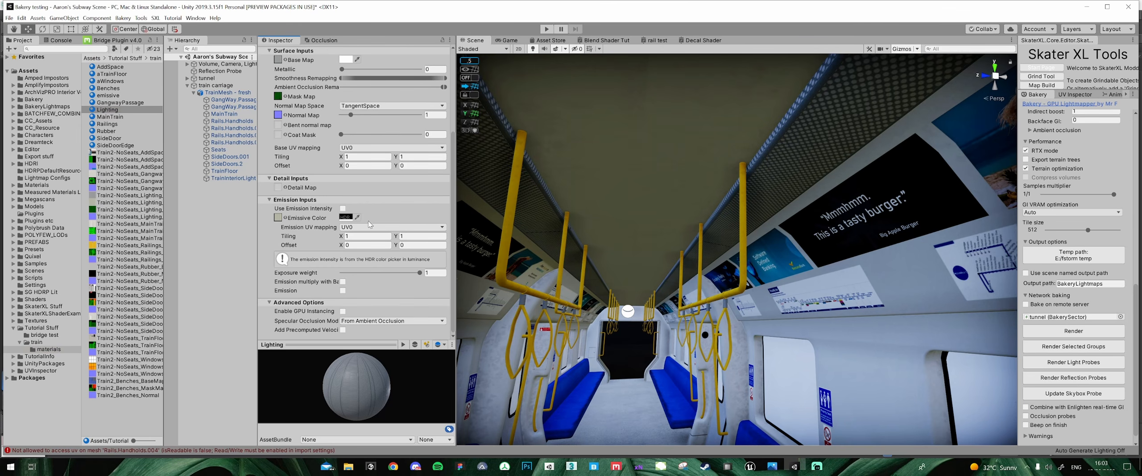
{"action": "left_click", "coordinate": [342, 209]}
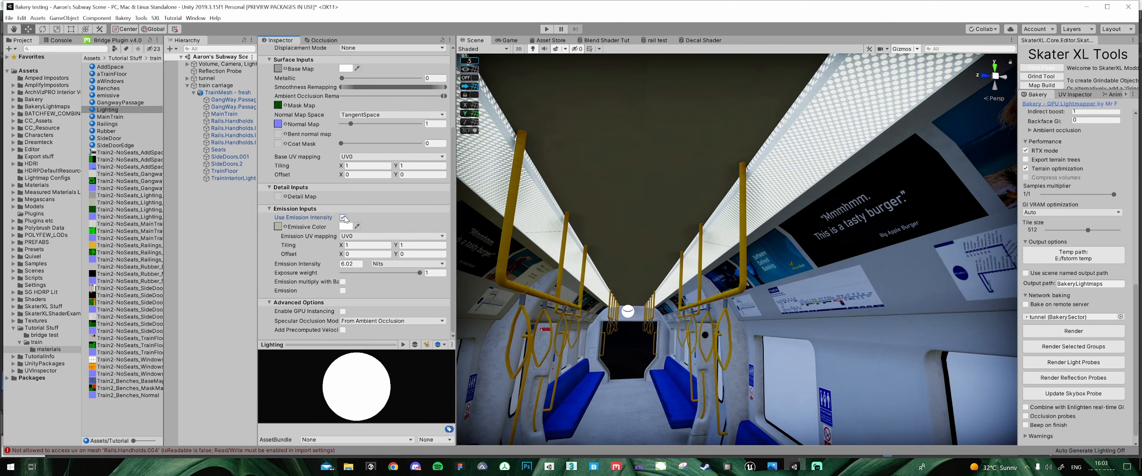
{"action": "left_click", "coordinate": [346, 227]}
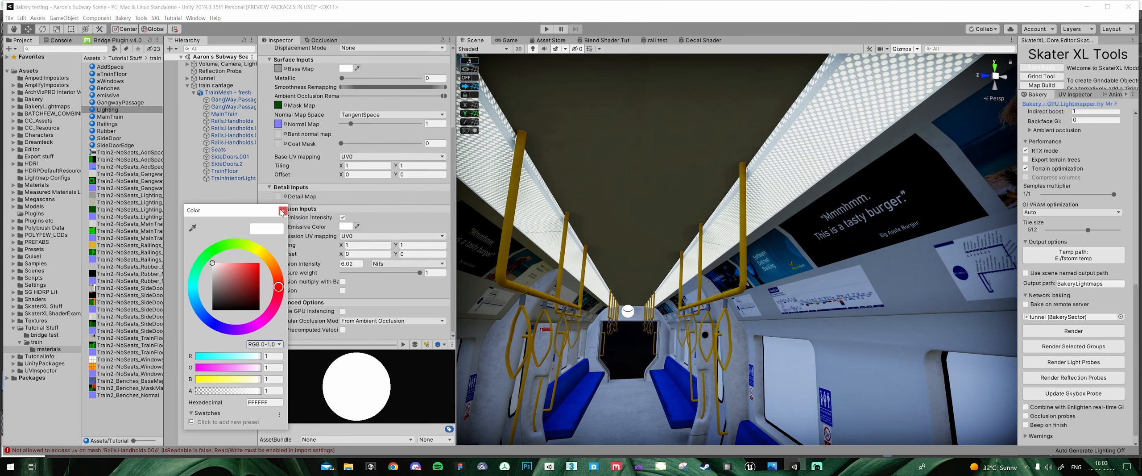
{"action": "left_click", "coordinate": [283, 211]}
- Set the Lighting material's emission intensity to 3 nits
{"action": "left_click_drag", "start_coordinate": [334, 266], "coordinate": [768, 282]}
{"action": "left_click_drag", "start_coordinate": [692, 280], "coordinate": [288, 306]}
{"action": "right_click_drag", "start_coordinate": [630, 304], "coordinate": [620, 336]}
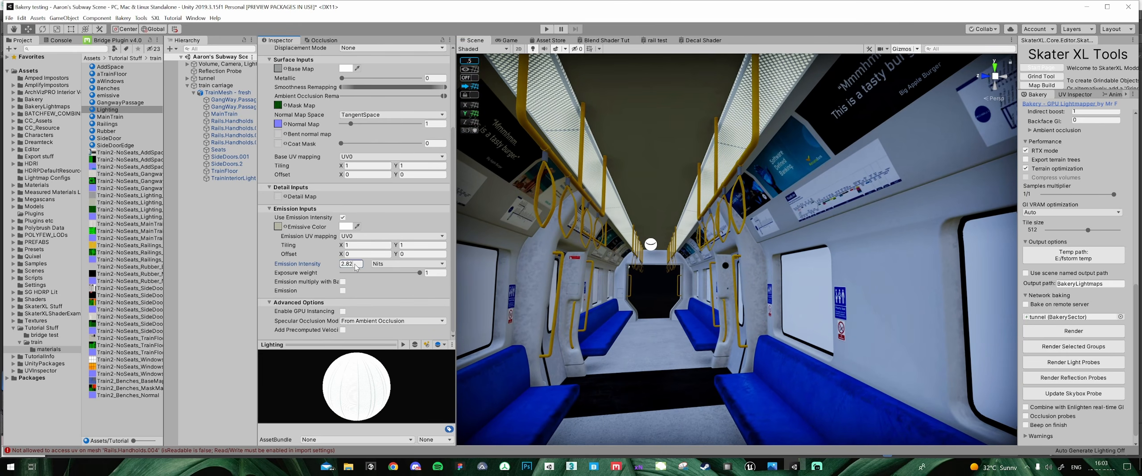
{"action": "right_click_drag", "start_coordinate": [709, 239], "coordinate": [651, 206]}
{"action": "middle_click_drag", "start_coordinate": [763, 168], "coordinate": [688, 192]}
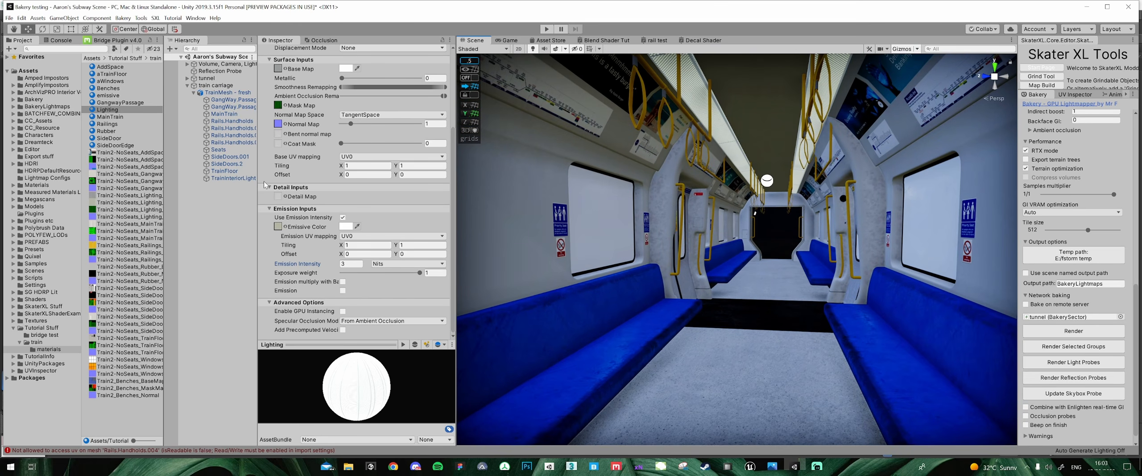
- Add a Bakery Light Mesh component to TrainInteriorLights
{"action": "scroll", "coordinate": [295, 189], "scroll_direction": "up", "scroll_amount": 4}
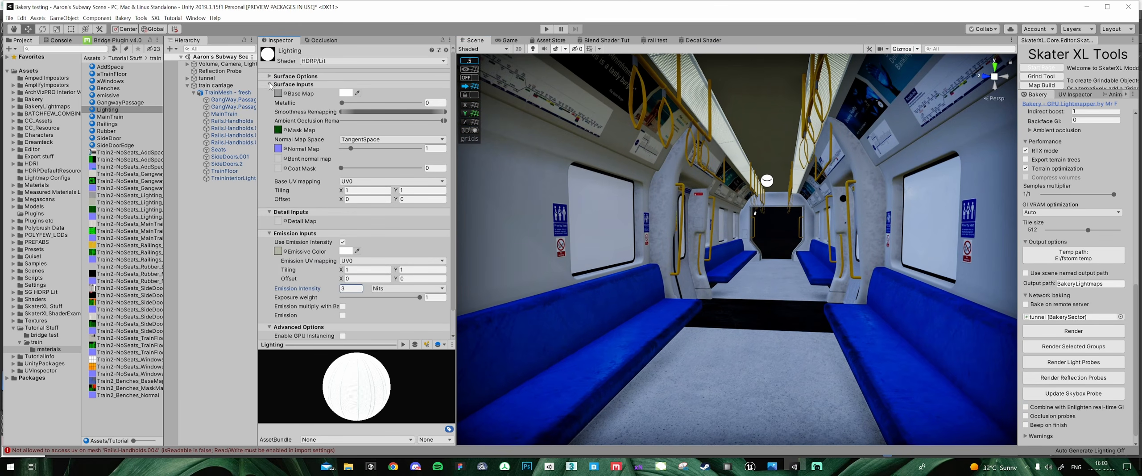
{"action": "left_click", "coordinate": [269, 85]}
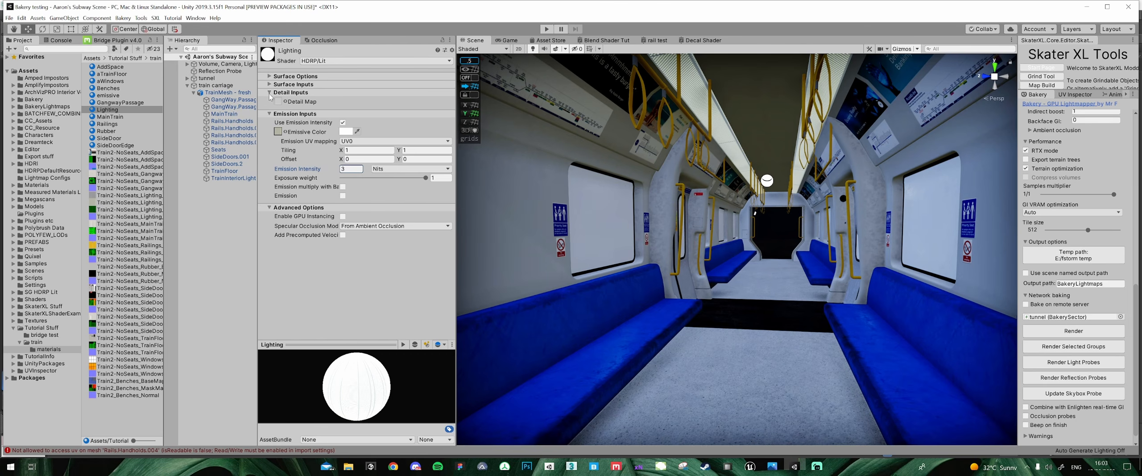
{"action": "left_click", "coordinate": [227, 178]}
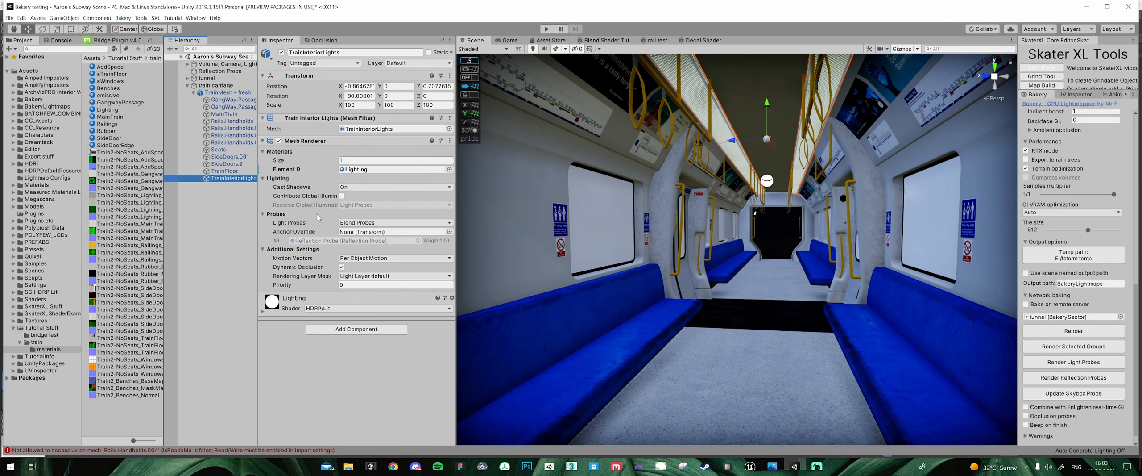
{"action": "left_click", "coordinate": [376, 330]}
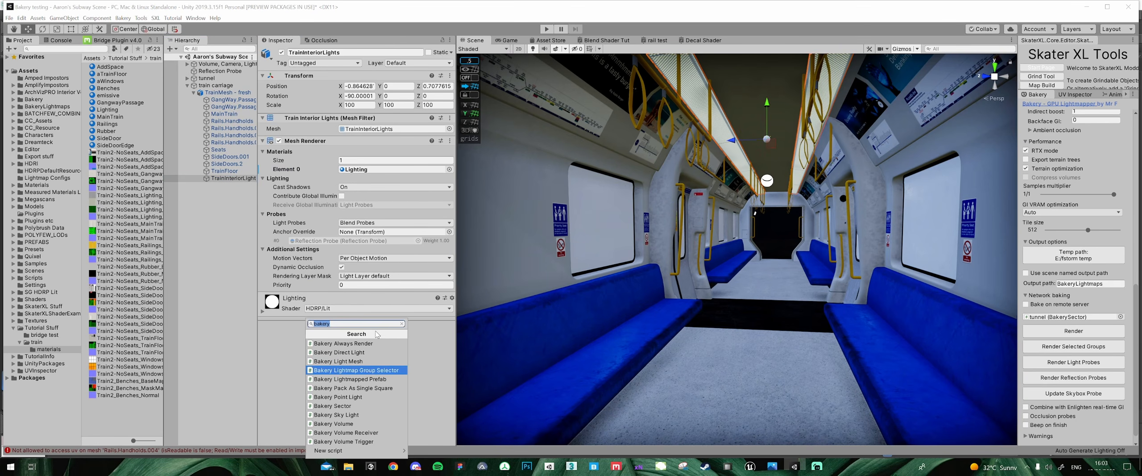
{"action": "left_click", "coordinate": [362, 361]}
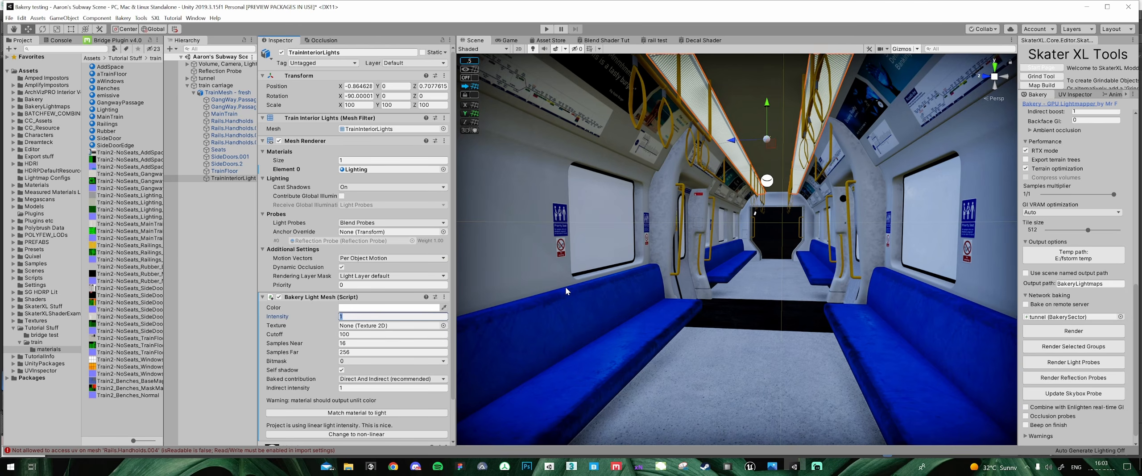
- Set the Bakery Light Mesh to intensity 5, cutoff 200, samples near 32 and samples far 512
{"action": "left_click", "coordinate": [284, 333]}
{"action": "type", "text": "200"}
{"action": "key", "text": "Tab"}
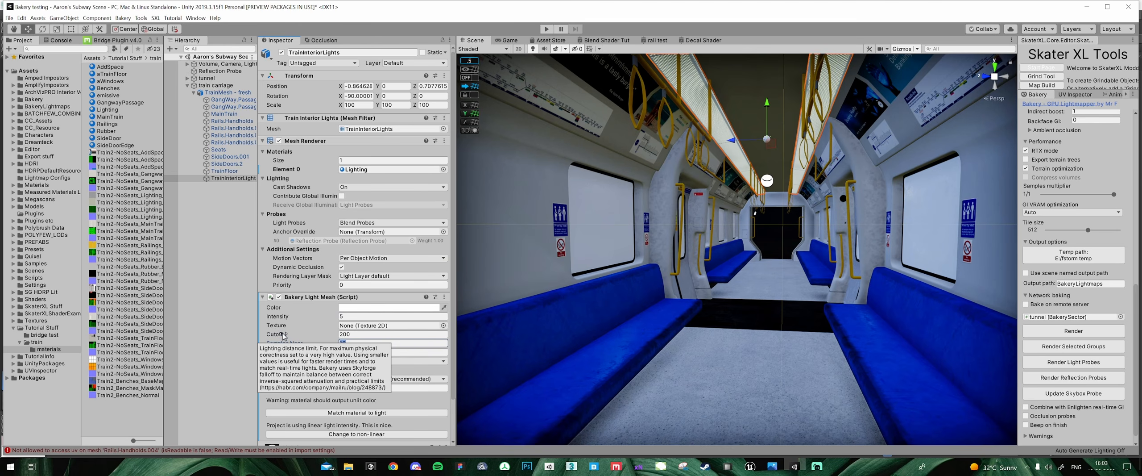
{"action": "type", "text": "32"}
{"action": "key", "text": "Tab"}
{"action": "type", "text": "5"}
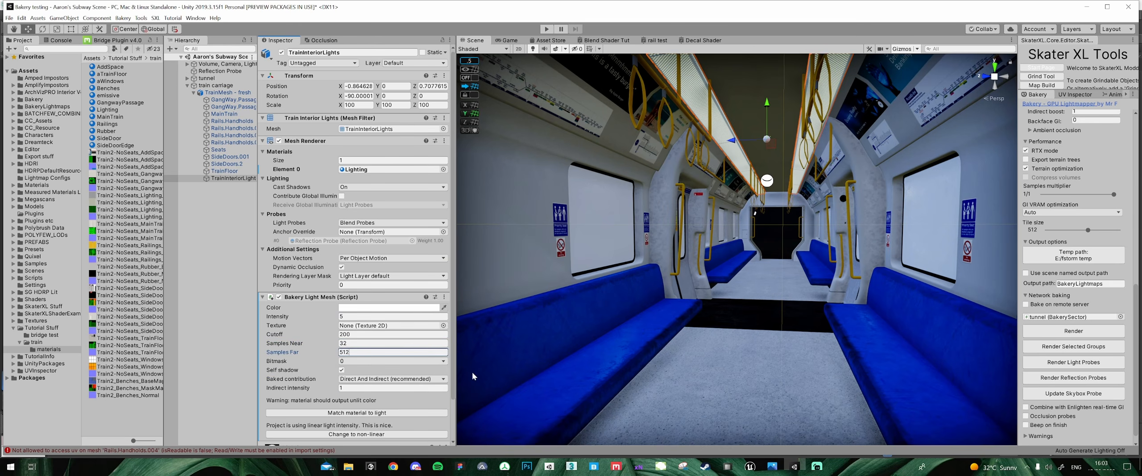
- Mark the train carriage object and all its children as static
{"action": "scroll", "coordinate": [313, 355], "scroll_direction": "down", "scroll_amount": 2}
{"action": "left_click", "coordinate": [320, 273]}
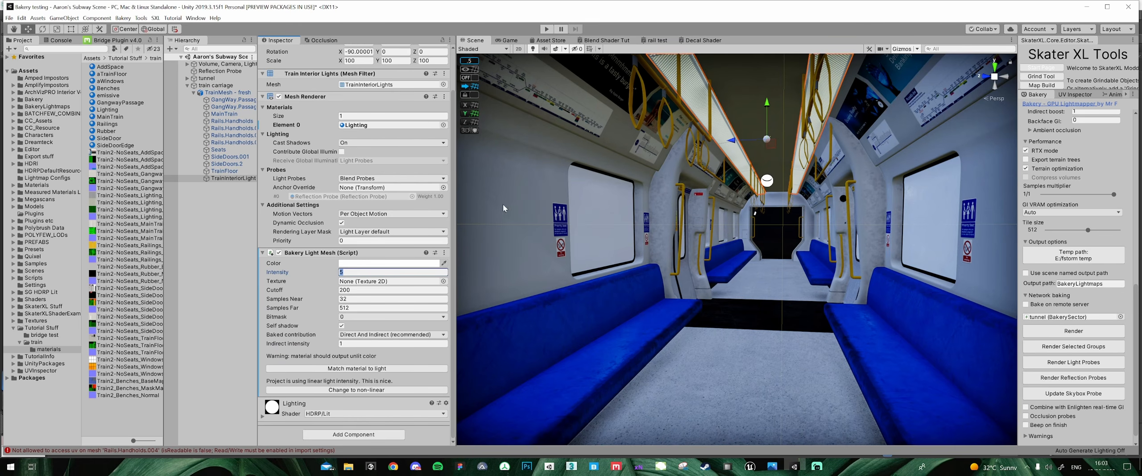
{"action": "scroll", "coordinate": [285, 116], "scroll_direction": "up", "scroll_amount": 2}
{"action": "left_click", "coordinate": [212, 85]}
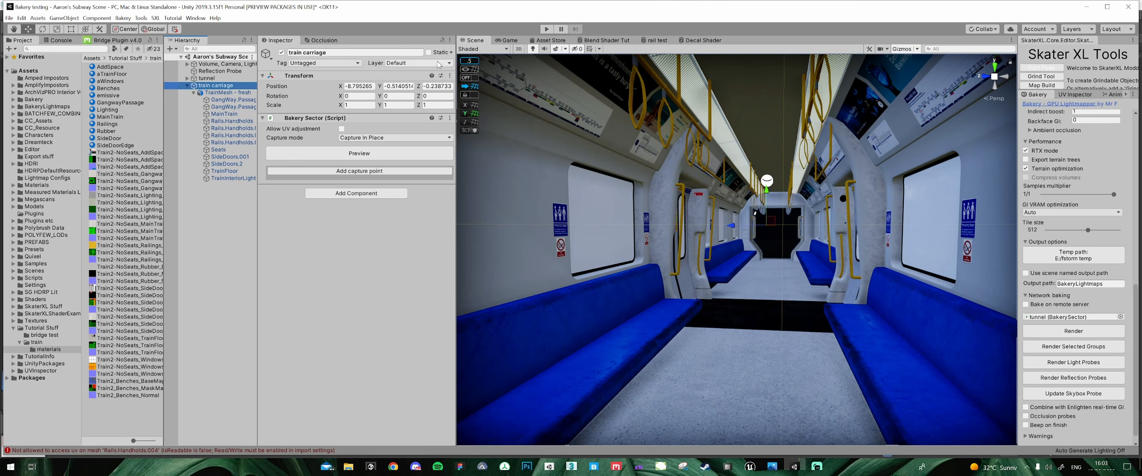
{"action": "left_click", "coordinate": [428, 52]}
{"action": "left_click", "coordinate": [540, 247]}
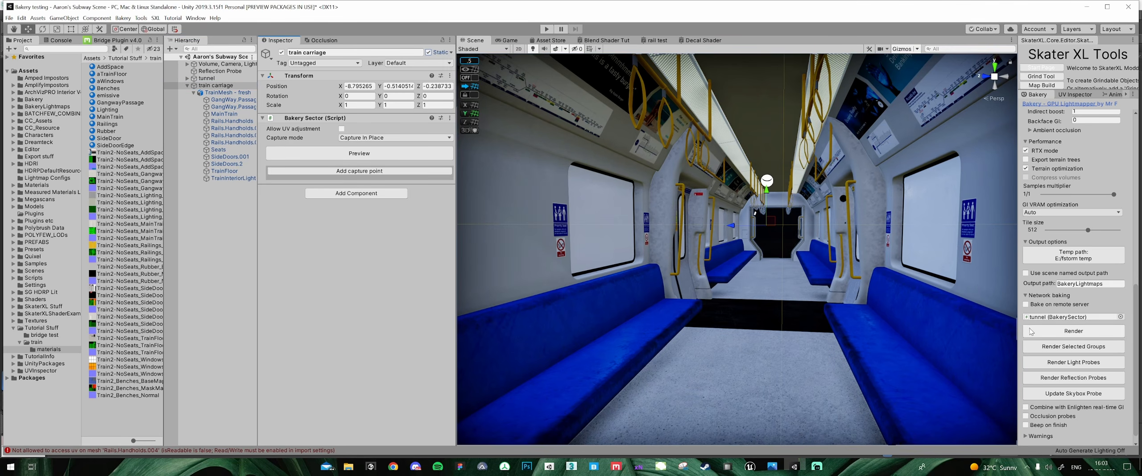
- Set the Bakery render sector to train carriage and frame the carriage interior
{"action": "left_click", "coordinate": [1120, 316]}
{"action": "double_click", "coordinate": [163, 42]}
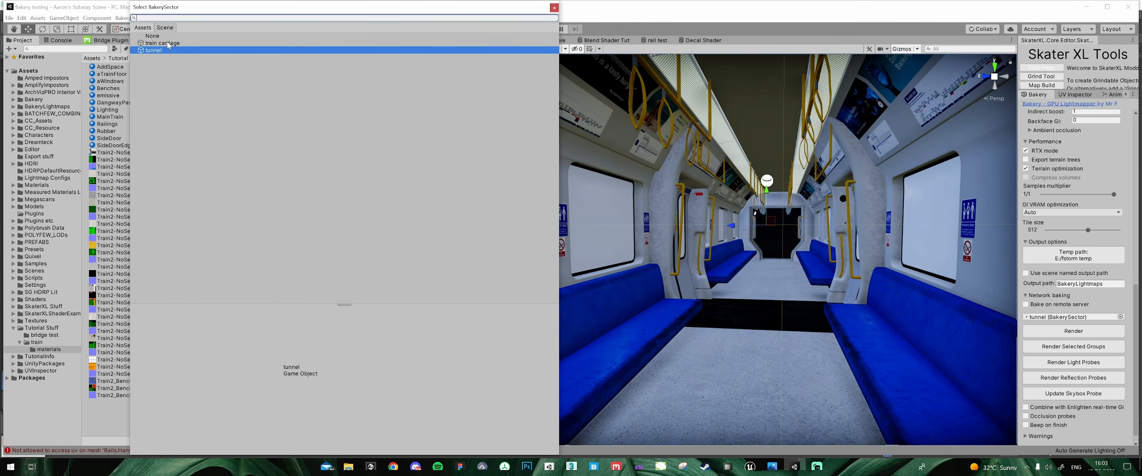
{"action": "middle_click_drag", "start_coordinate": [838, 205], "coordinate": [2, 221]}
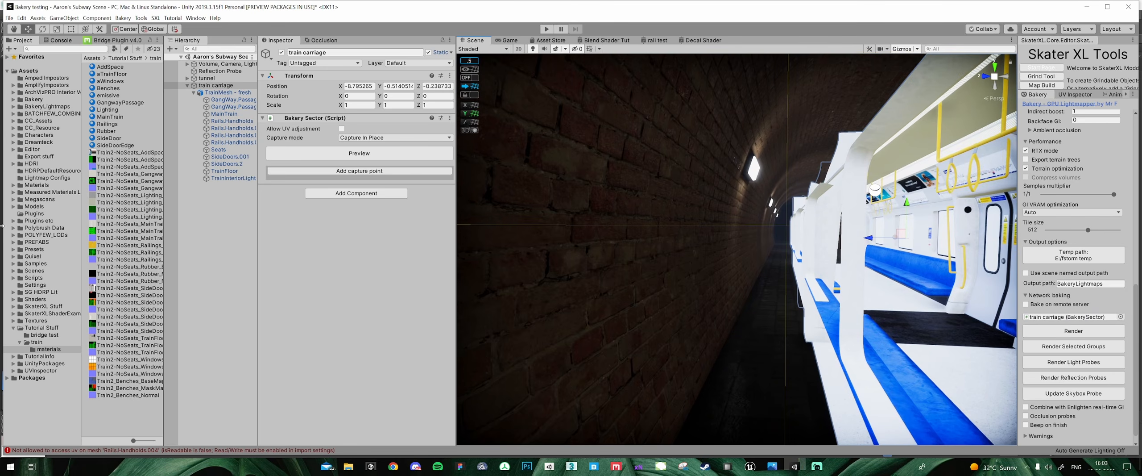
{"action": "key", "text": "f"}
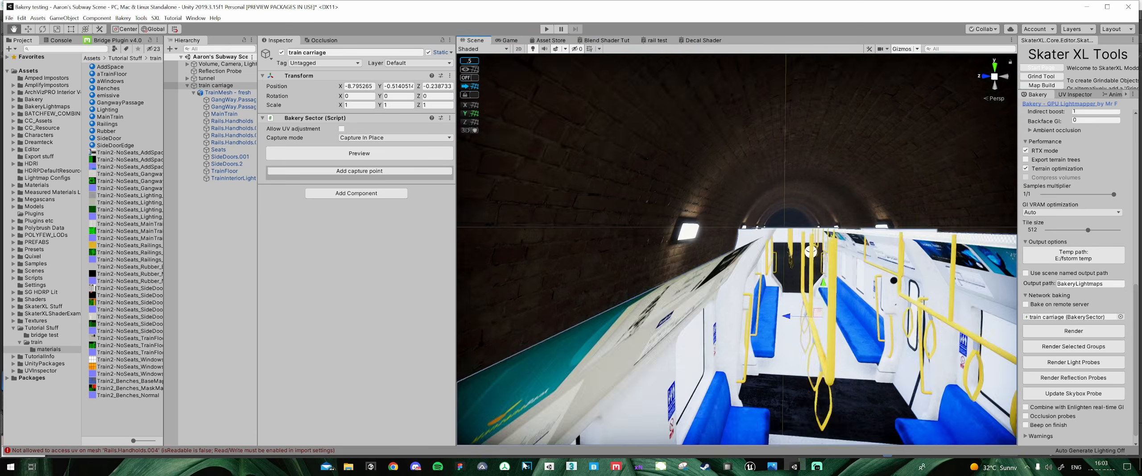
{"action": "scroll", "coordinate": [846, 301], "scroll_direction": "up", "scroll_amount": 2}
{"action": "middle_click_drag", "start_coordinate": [883, 330], "coordinate": [440, 205]}
{"action": "middle_click_drag", "start_coordinate": [556, 203], "coordinate": [968, 321]}
{"action": "middle_click_drag", "start_coordinate": [910, 369], "coordinate": [542, 18]}
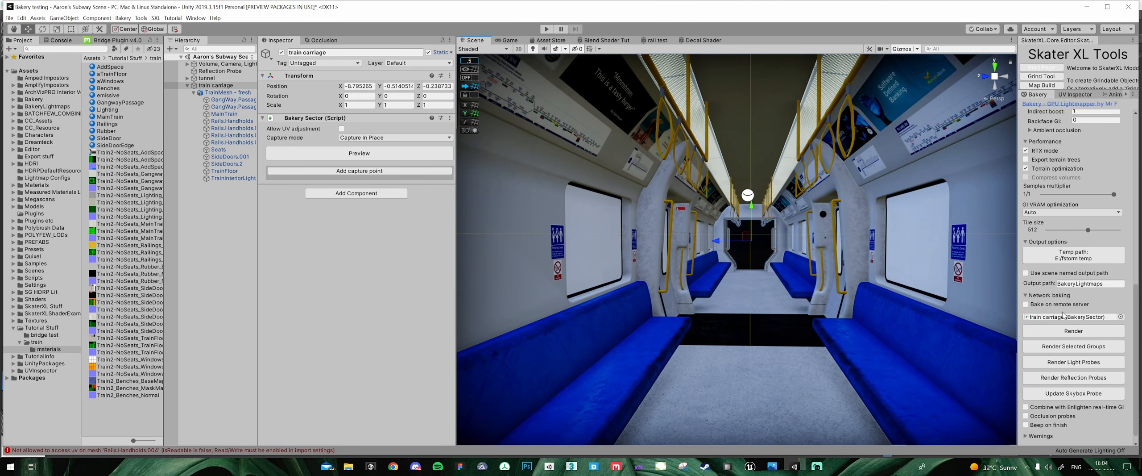
- Render the lightmaps for the train carriage sector, saving all open scenes
{"action": "left_click", "coordinate": [1058, 331]}
{"action": "left_click", "coordinate": [584, 246]}
{"action": "key", "text": "alt+Tab"}
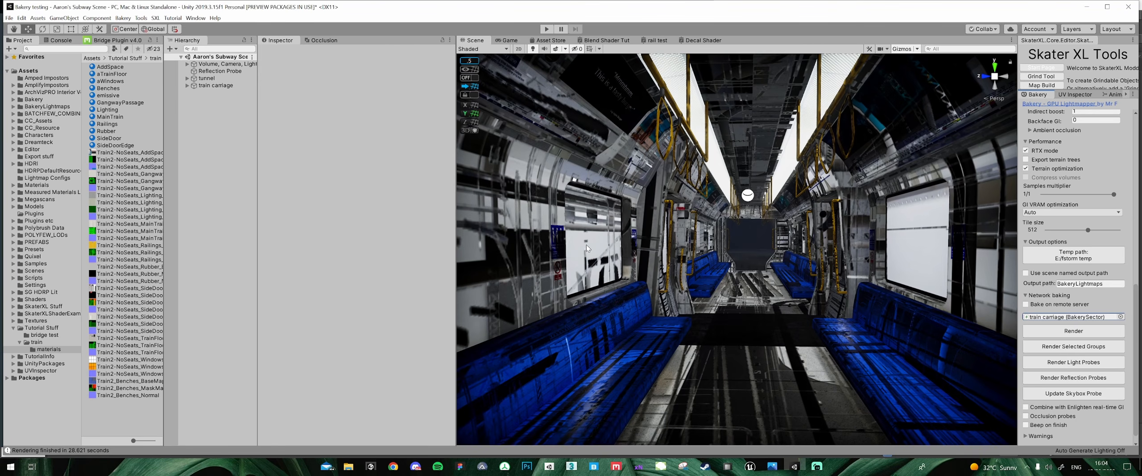
- Examine the baked lighting inside the carriage and along the brick tunnel
{"action": "right_click_drag", "start_coordinate": [739, 259], "coordinate": [744, 190]}
{"action": "middle_click_drag", "start_coordinate": [731, 187], "coordinate": [767, 150]}
{"action": "middle_click_drag", "start_coordinate": [775, 209], "coordinate": [679, 222]}
{"action": "right_click_drag", "start_coordinate": [679, 219], "coordinate": [578, 211]}
{"action": "key", "text": "w"}
{"action": "right_click_drag", "start_coordinate": [920, 224], "coordinate": [687, 235]}
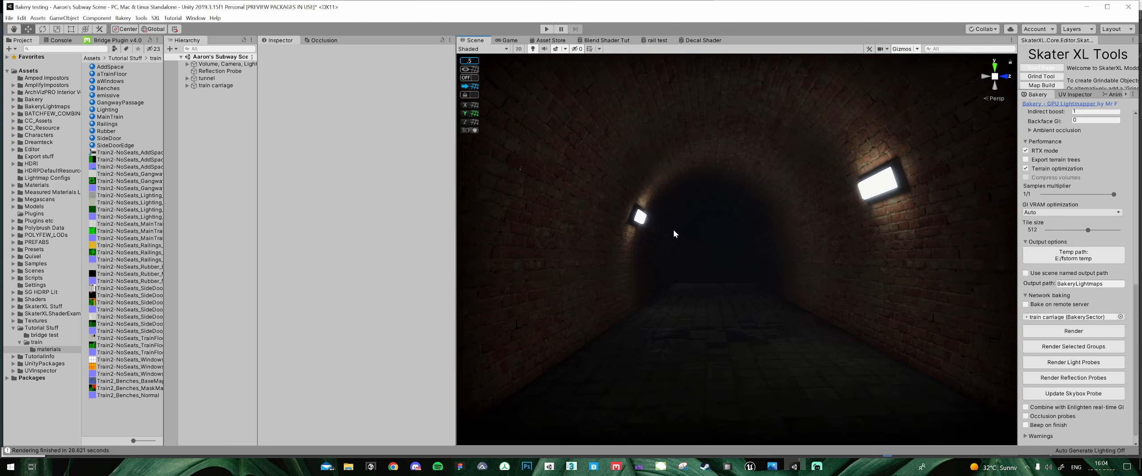
- Preview the train tunnel's baked lightmap with the exposure raised to 2.4 and close the preview
{"action": "left_click", "coordinate": [583, 240]}
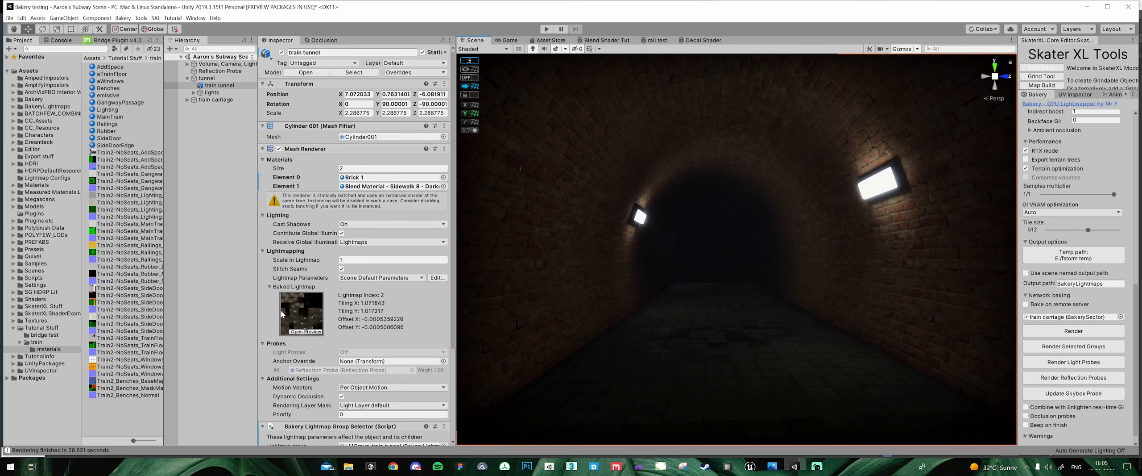
{"action": "left_click", "coordinate": [422, 52]}
{"action": "left_click", "coordinate": [422, 52]}
{"action": "left_click", "coordinate": [307, 332]}
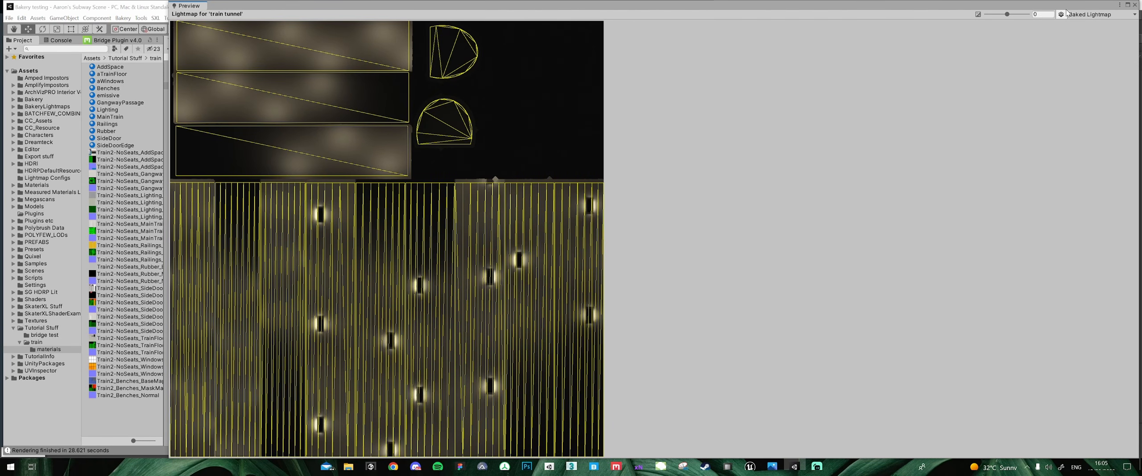
{"action": "left_click", "coordinate": [1061, 14]}
{"action": "left_click", "coordinate": [1061, 14]}
{"action": "left_click", "coordinate": [1061, 15]}
{"action": "left_click_drag", "start_coordinate": [1007, 16], "coordinate": [1012, 15]}
{"action": "left_click", "coordinate": [1062, 14]}
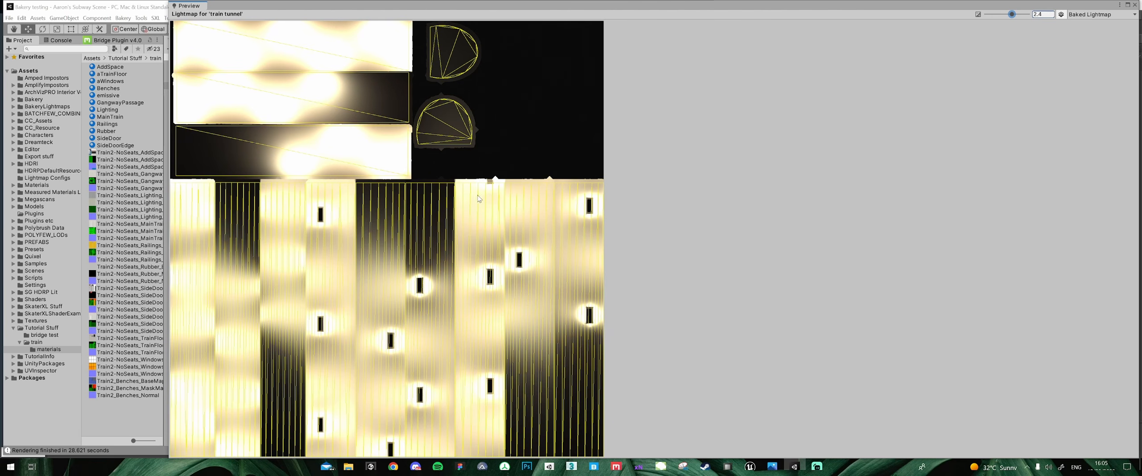
{"action": "left_click", "coordinate": [1135, 5]}
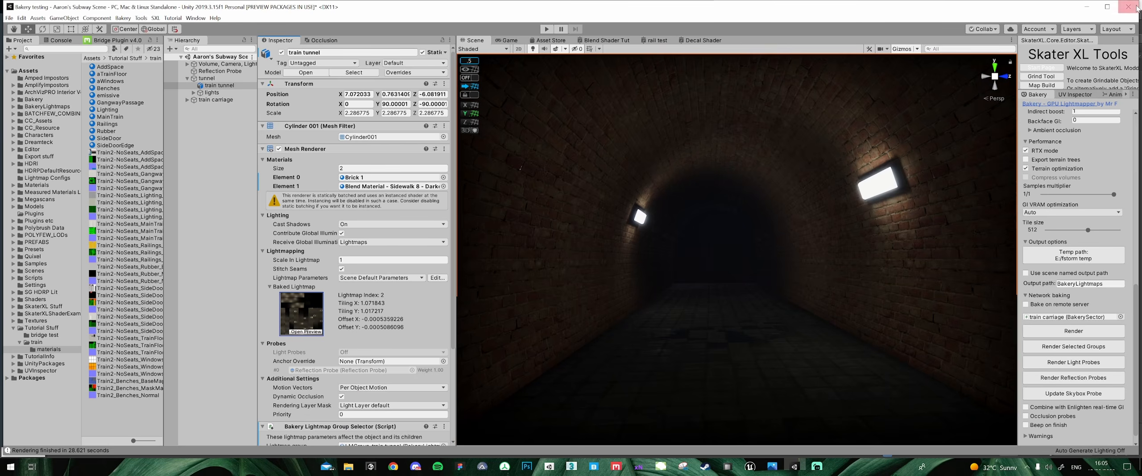
- Return to the carriage interior and inspect the baked lightmap of the first GangWay.Passage mesh for UV overlaps
{"action": "right_click_drag", "start_coordinate": [684, 151], "coordinate": [756, 217]}
{"action": "key", "text": "w"}
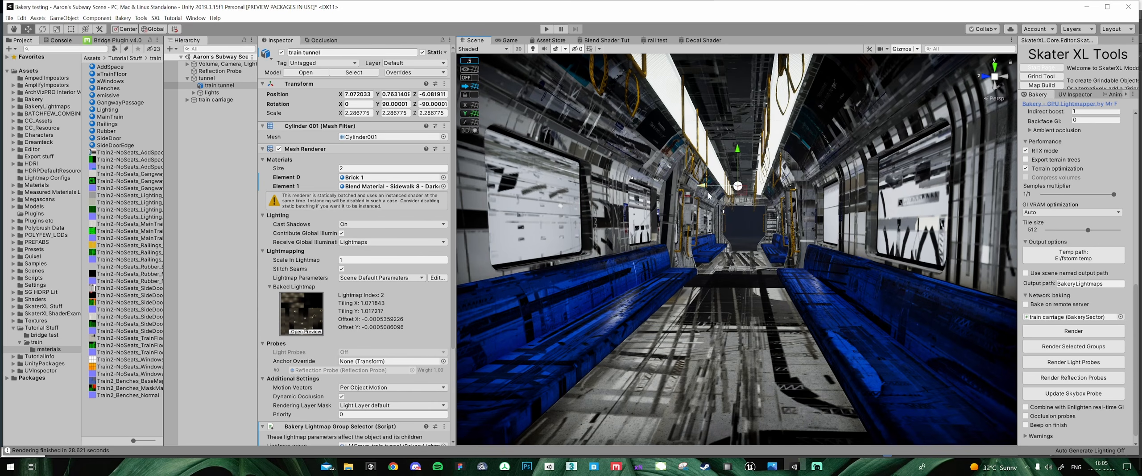
{"action": "left_click", "coordinate": [607, 294]}
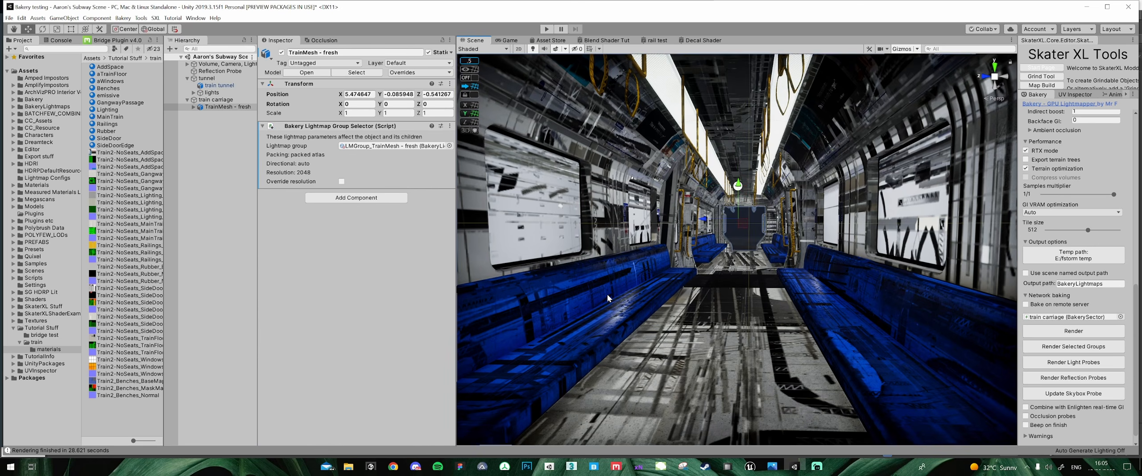
{"action": "left_click", "coordinate": [194, 107]}
{"action": "left_click", "coordinate": [228, 114]}
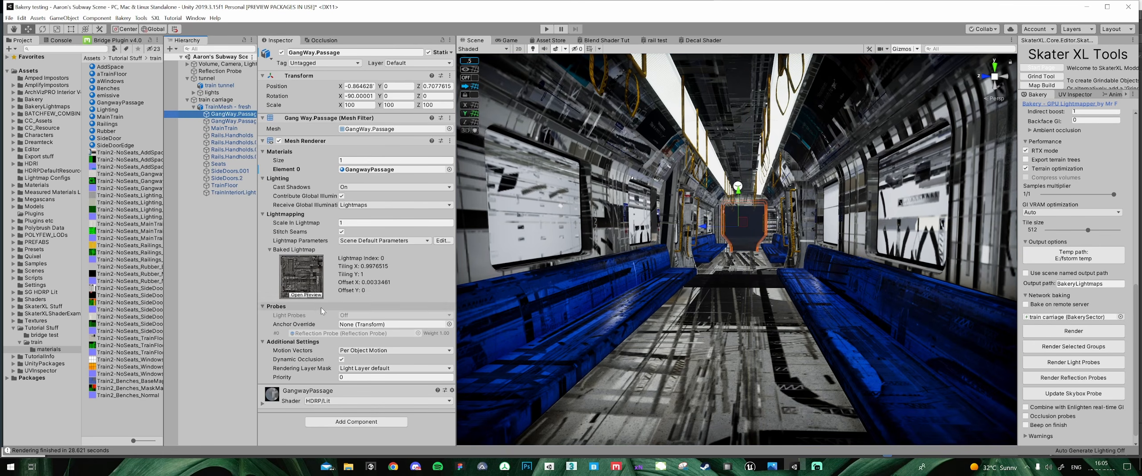
{"action": "left_click", "coordinate": [307, 295]}
{"action": "scroll", "coordinate": [505, 150], "scroll_direction": "up", "scroll_amount": 6}
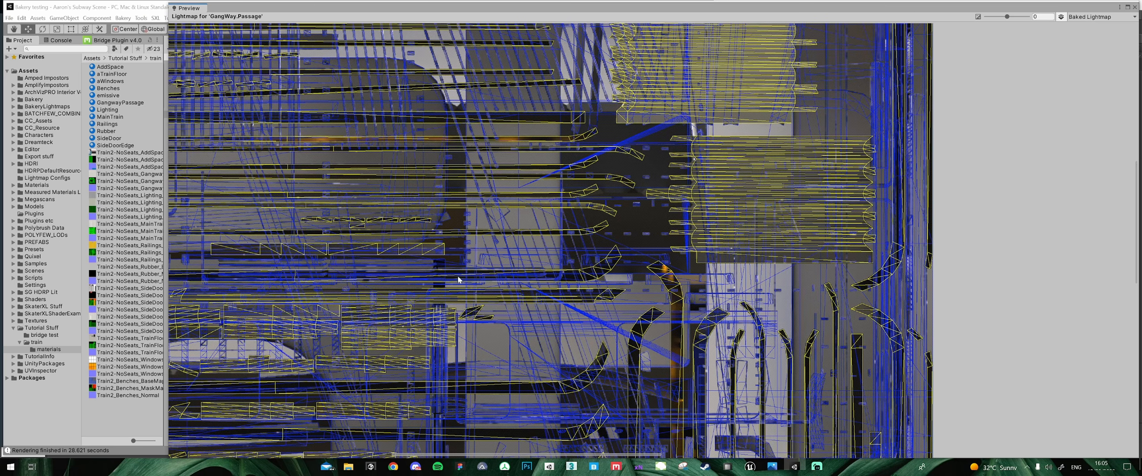
{"action": "scroll", "coordinate": [668, 264], "scroll_direction": "down", "scroll_amount": 6}
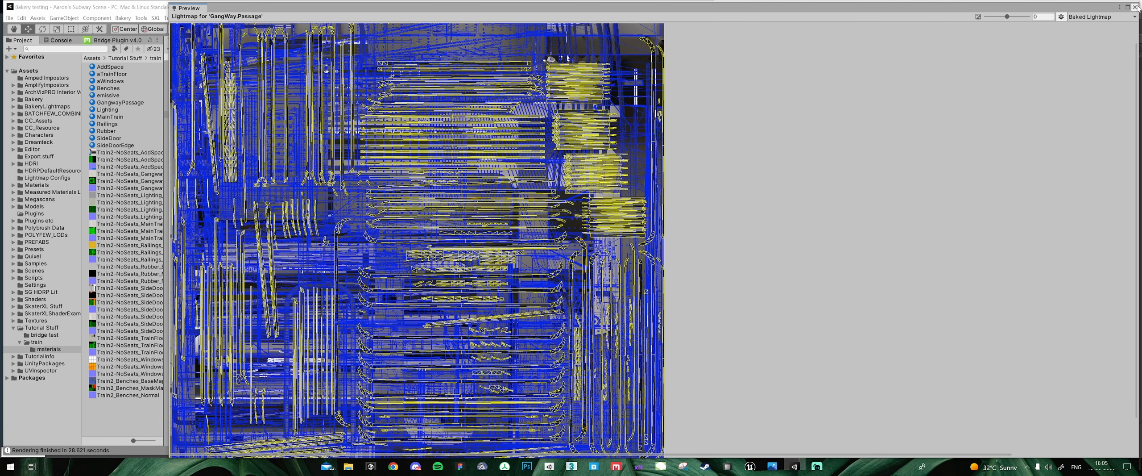
{"action": "left_click", "coordinate": [1134, 8]}
- Inspect the baked lightmap layouts of Rails.Handholds and Rails.Handholds.004
{"action": "key", "text": "Down"}
{"action": "key", "text": "Down"}
{"action": "key", "text": "Down"}
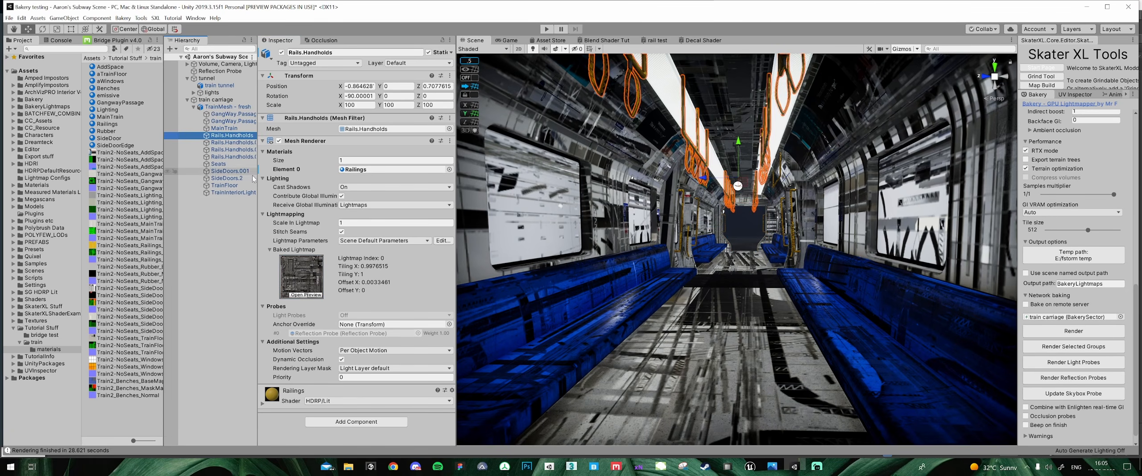
{"action": "left_click", "coordinate": [306, 295]}
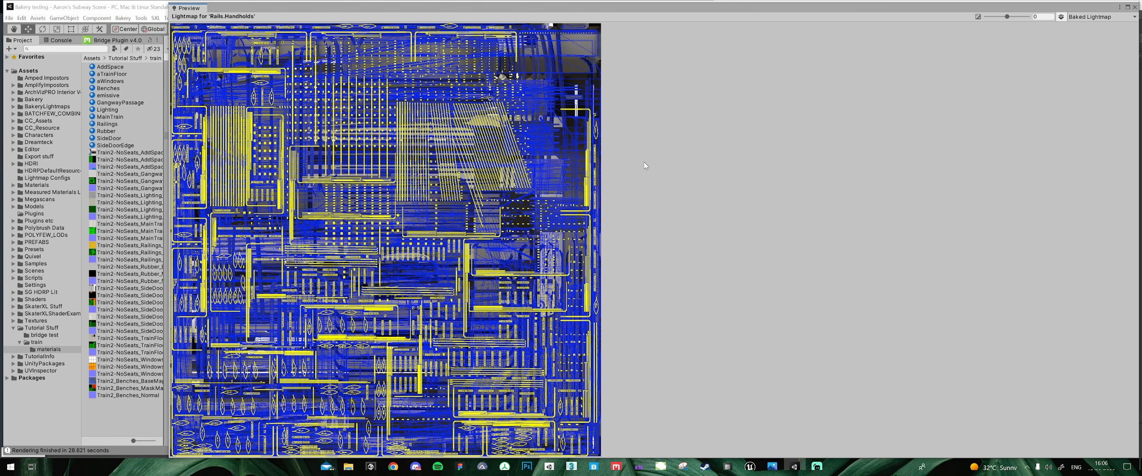
{"action": "left_click", "coordinate": [1134, 8]}
{"action": "left_click", "coordinate": [227, 157]}
{"action": "left_click", "coordinate": [299, 295]}
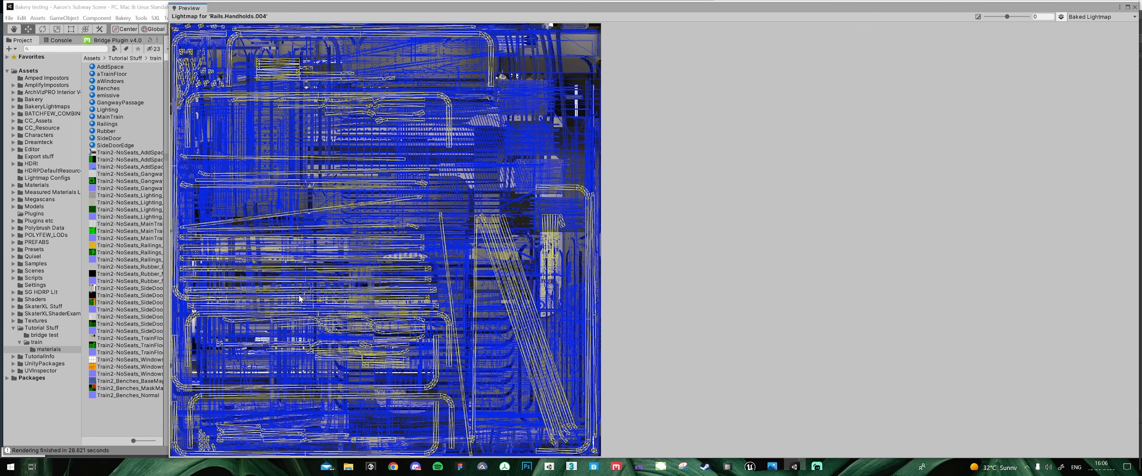
{"action": "left_click", "coordinate": [1134, 7]}
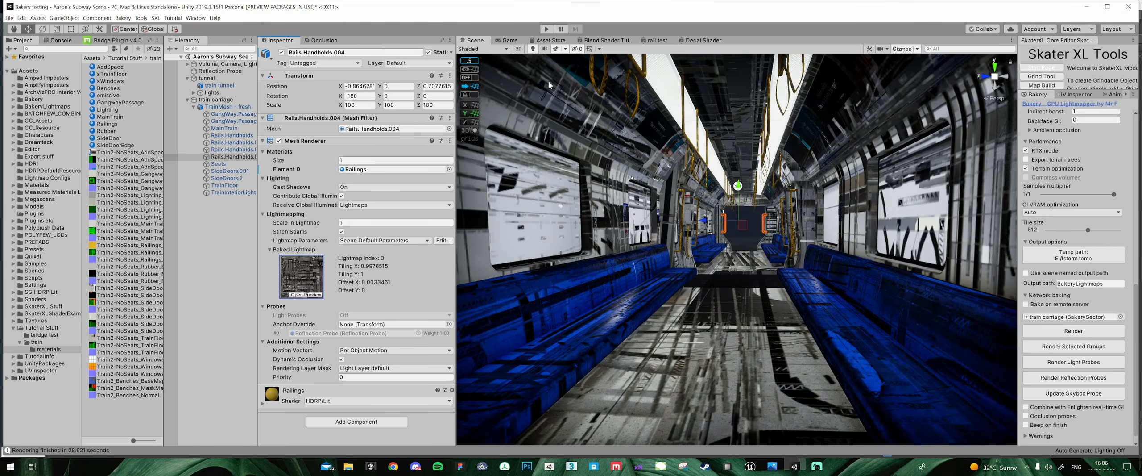
- Read the console's UV access error for the handhold mesh and return to the project assets
{"action": "left_click", "coordinate": [56, 41]}
{"action": "left_click_drag", "start_coordinate": [160, 315], "coordinate": [168, 217]}
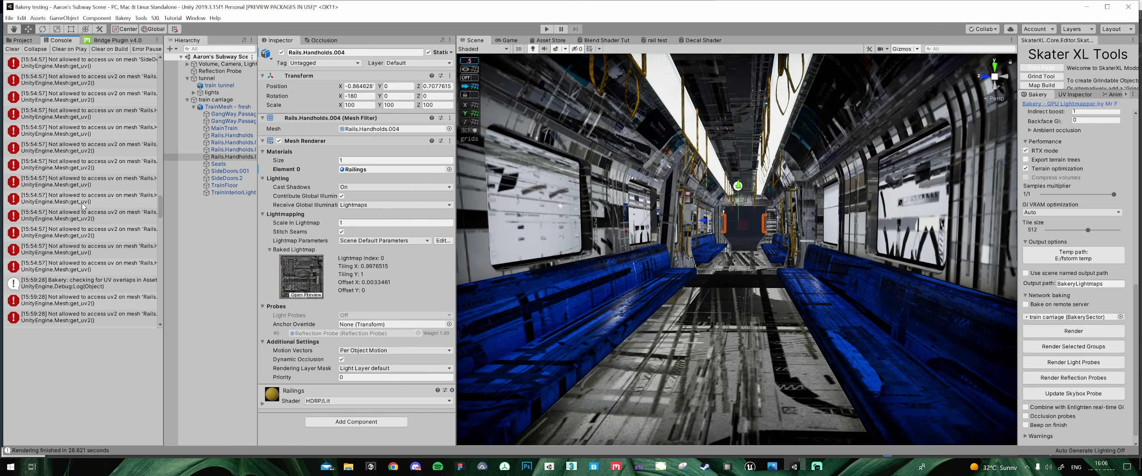
{"action": "left_click", "coordinate": [115, 203]}
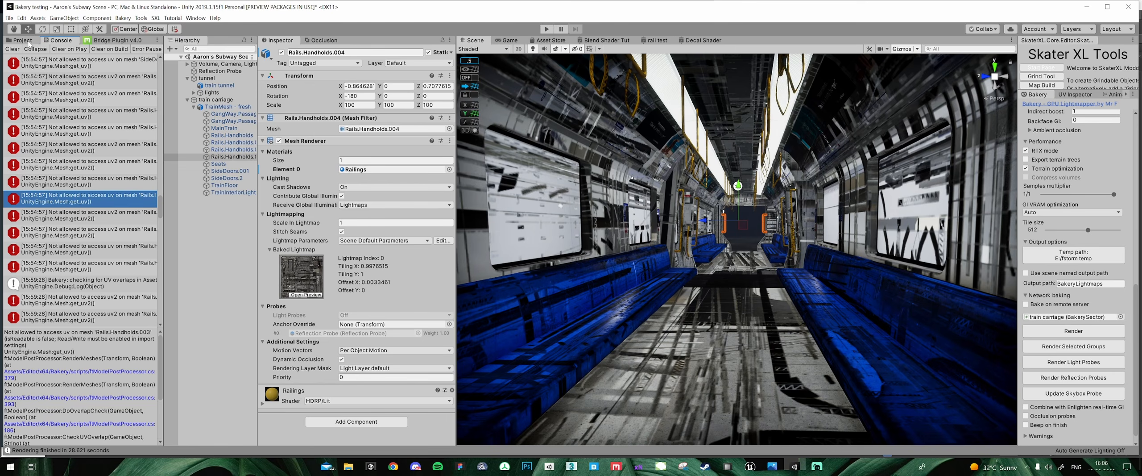
{"action": "left_click", "coordinate": [24, 40]}
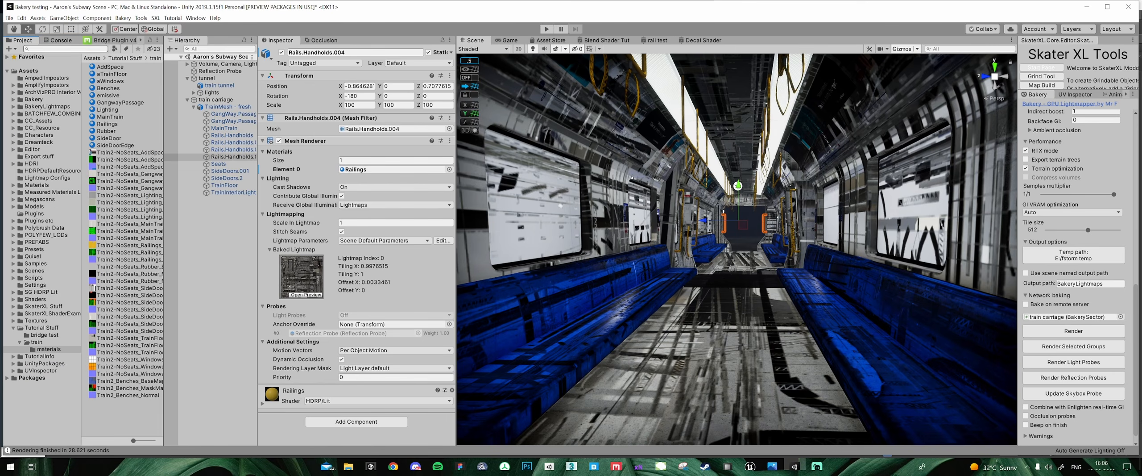
- Enable Read/Write in the import settings of the TrainMesh - fresh model and apply the change
{"action": "left_click", "coordinate": [220, 108]}
{"action": "left_click", "coordinate": [344, 72]}
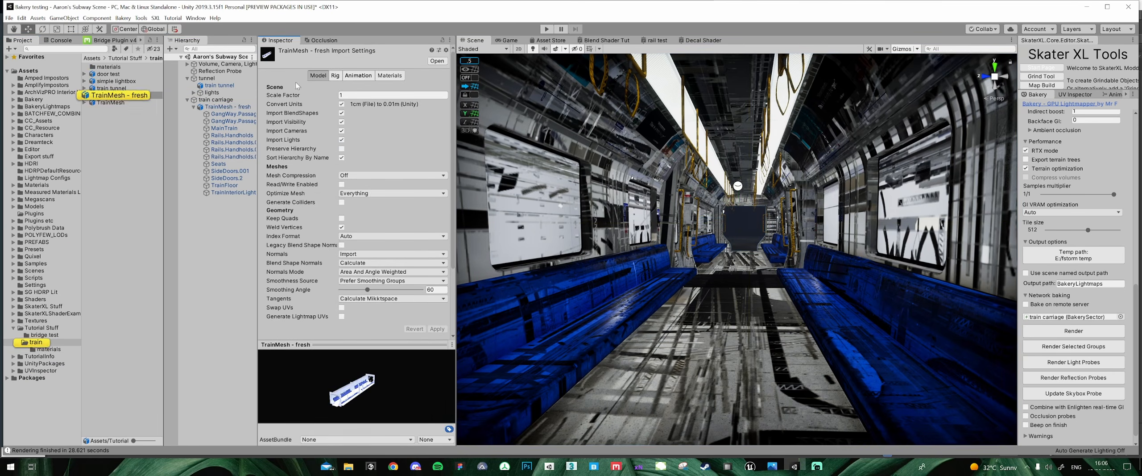
{"action": "left_click", "coordinate": [120, 96]}
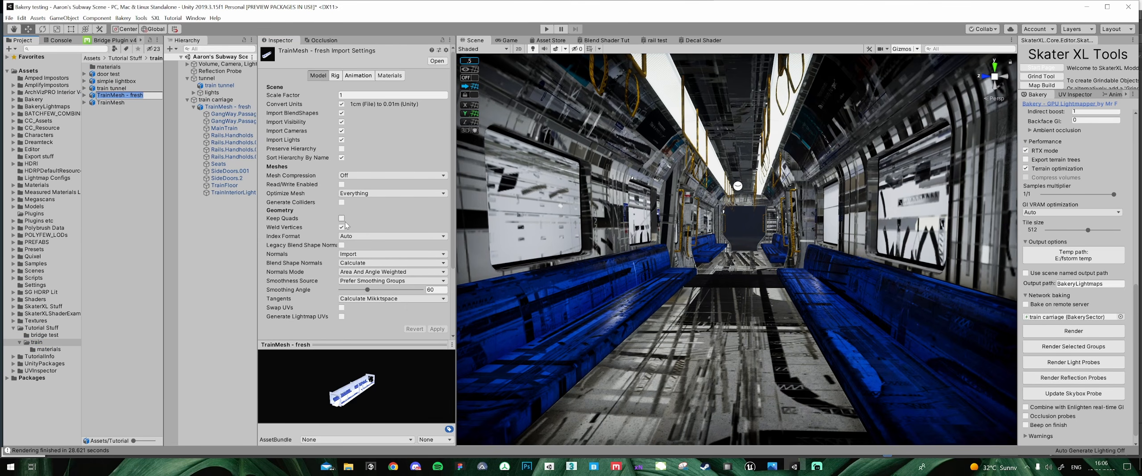
{"action": "left_click", "coordinate": [342, 184]}
{"action": "left_click", "coordinate": [437, 329]}
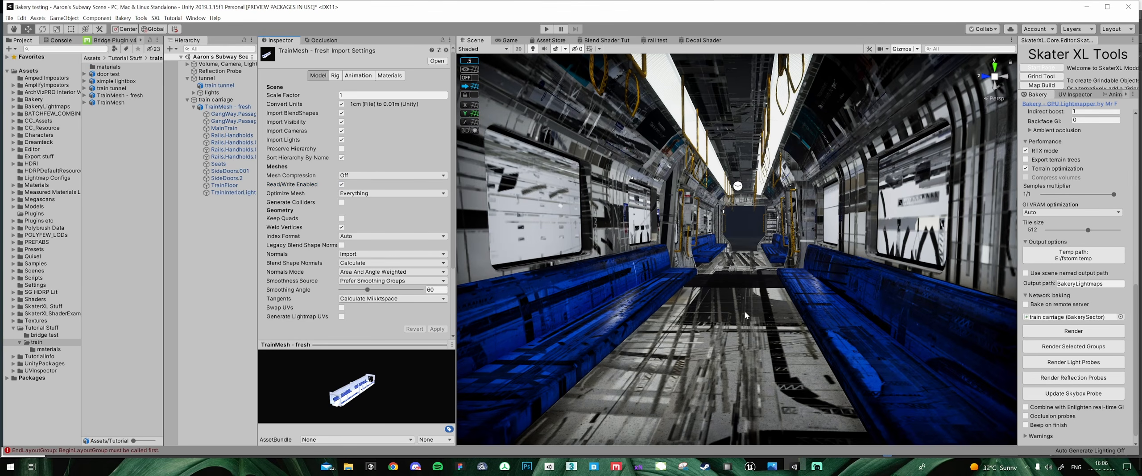
- Re-render the train carriage sector's lightmaps, saving all open scenes, and widen the Scene view slightly
{"action": "left_click", "coordinate": [1072, 333]}
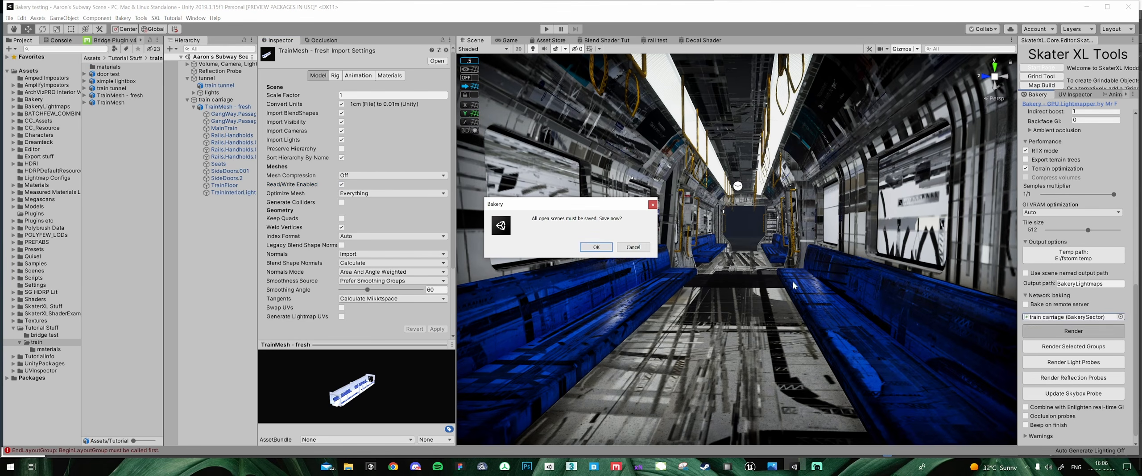
{"action": "left_click", "coordinate": [601, 248]}
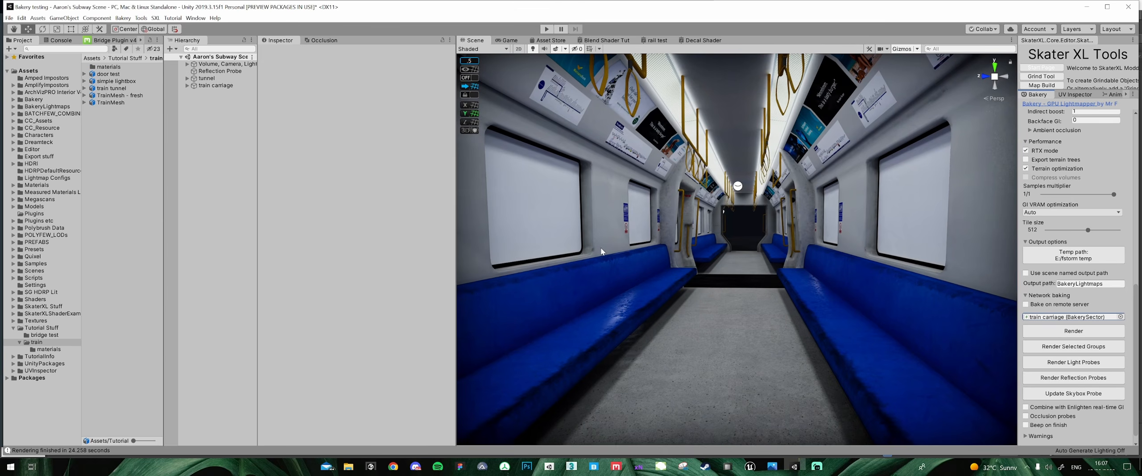
{"action": "left_click_drag", "start_coordinate": [455, 77], "coordinate": [445, 76]}
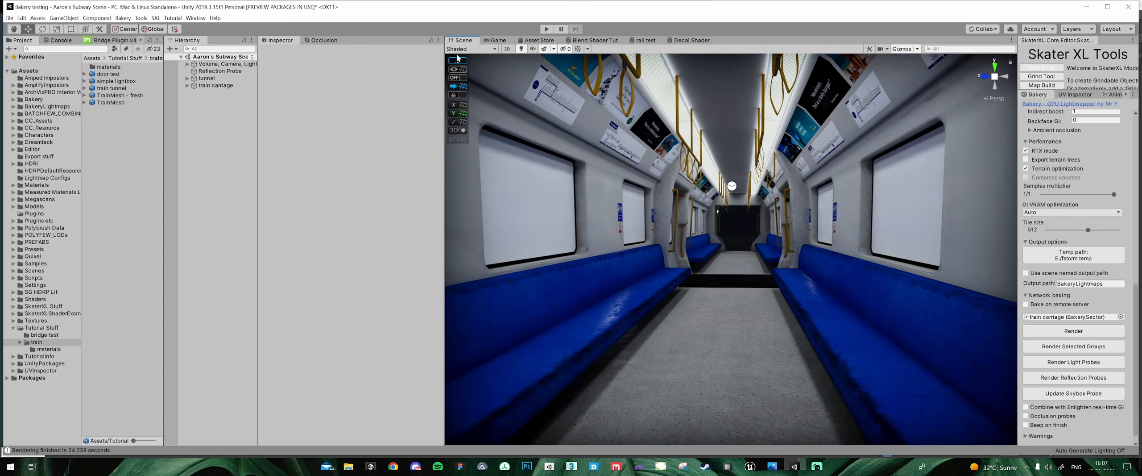
- Examine the carriage interior in Baked Lightmap view with the lightmap exposure lowered to -0.6
{"action": "left_click", "coordinate": [469, 48]}
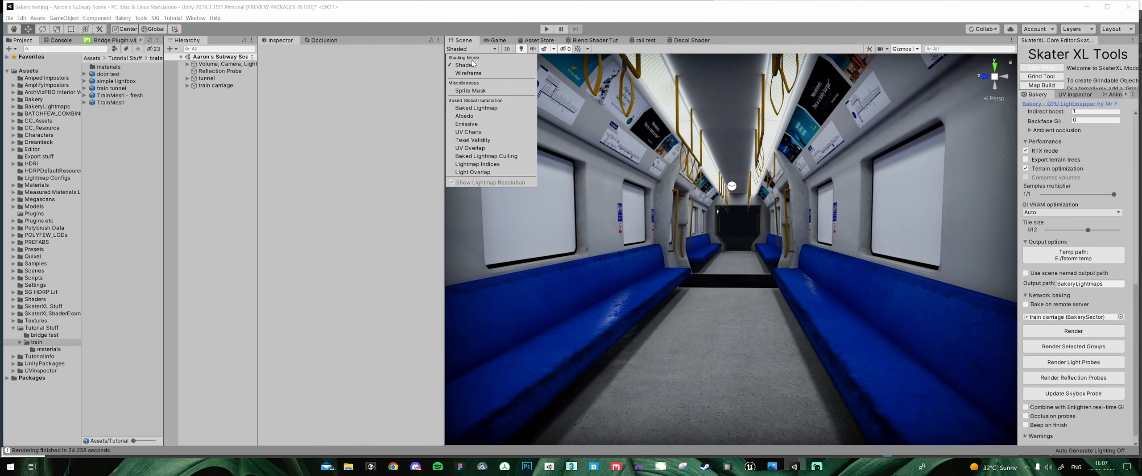
{"action": "left_click", "coordinate": [477, 108]}
{"action": "mouse_move", "coordinate": [487, 109]}
{"action": "right_mouse_down"}
{"action": "mouse_move", "coordinate": [500, 245]}
{"action": "mouse_move", "coordinate": [867, 240]}
{"action": "mouse_move", "coordinate": [645, 278]}
{"action": "mouse_move", "coordinate": [678, 230]}
{"action": "mouse_move", "coordinate": [754, 230]}
{"action": "mouse_move", "coordinate": [627, 178]}
{"action": "mouse_move", "coordinate": [582, 196]}
{"action": "mouse_move", "coordinate": [607, 171]}
{"action": "mouse_move", "coordinate": [624, 201]}
{"action": "mouse_move", "coordinate": [665, 199]}
{"action": "right_mouse_up"}
{"action": "right_click_drag", "start_coordinate": [619, 221], "coordinate": [717, 219]}
{"action": "middle_click_drag", "start_coordinate": [717, 219], "coordinate": [720, 233]}
{"action": "right_click_drag", "start_coordinate": [720, 233], "coordinate": [705, 118]}
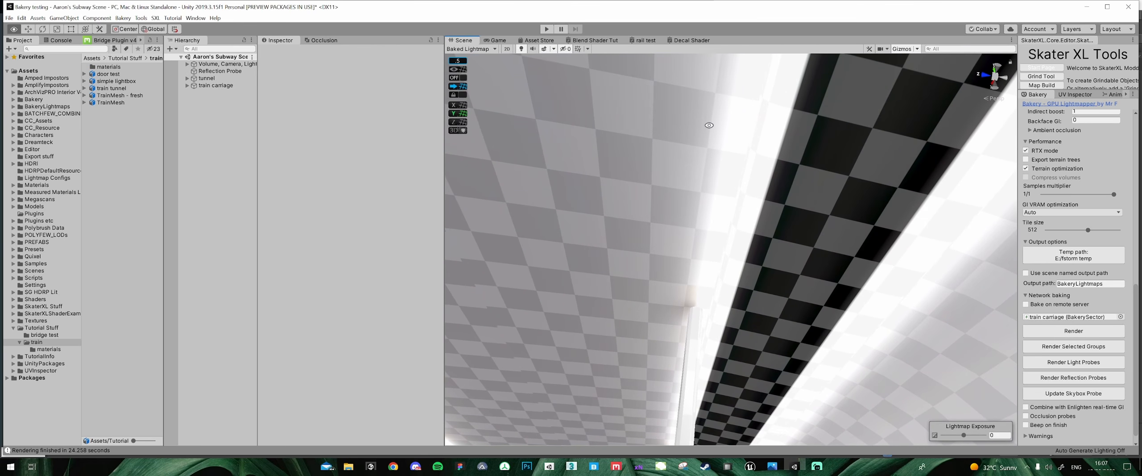
{"action": "mouse_move", "coordinate": [964, 435]}
{"action": "left_mouse_down"}
{"action": "mouse_move", "coordinate": [948, 435]}
{"action": "mouse_move", "coordinate": [962, 431]}
{"action": "left_mouse_up"}
{"action": "right_click_drag", "start_coordinate": [776, 266], "coordinate": [960, 455]}
{"action": "mouse_move", "coordinate": [962, 435]}
{"action": "left_mouse_down"}
{"action": "mouse_move", "coordinate": [975, 435]}
{"action": "mouse_move", "coordinate": [948, 436]}
{"action": "mouse_move", "coordinate": [977, 436]}
{"action": "mouse_move", "coordinate": [963, 433]}
{"action": "left_mouse_up"}
{"action": "right_click_drag", "start_coordinate": [718, 299], "coordinate": [610, 128]}
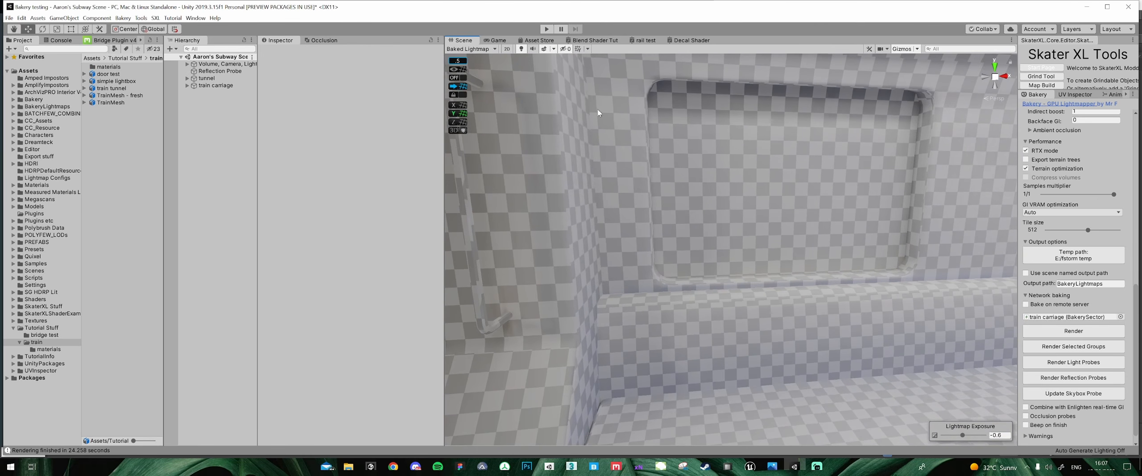
- Return the Scene view to Shaded and examine the baked shadows where the yellow handrail meets the wall
{"action": "left_click", "coordinate": [472, 48]}
{"action": "left_click", "coordinate": [464, 65]}
{"action": "mouse_move", "coordinate": [766, 202]}
{"action": "right_mouse_down"}
{"action": "mouse_move", "coordinate": [892, 206]}
{"action": "mouse_move", "coordinate": [763, 226]}
{"action": "right_mouse_up"}
{"action": "middle_click_drag", "start_coordinate": [638, 223], "coordinate": [717, 271]}
{"action": "right_click_drag", "start_coordinate": [718, 271], "coordinate": [726, 9], "text": "alt"}
{"action": "left_click_drag", "start_coordinate": [726, 10], "coordinate": [742, 323], "text": "alt"}
{"action": "right_click_drag", "start_coordinate": [741, 322], "coordinate": [731, 285], "text": "alt"}
{"action": "middle_click_drag", "start_coordinate": [738, 143], "coordinate": [739, 273]}
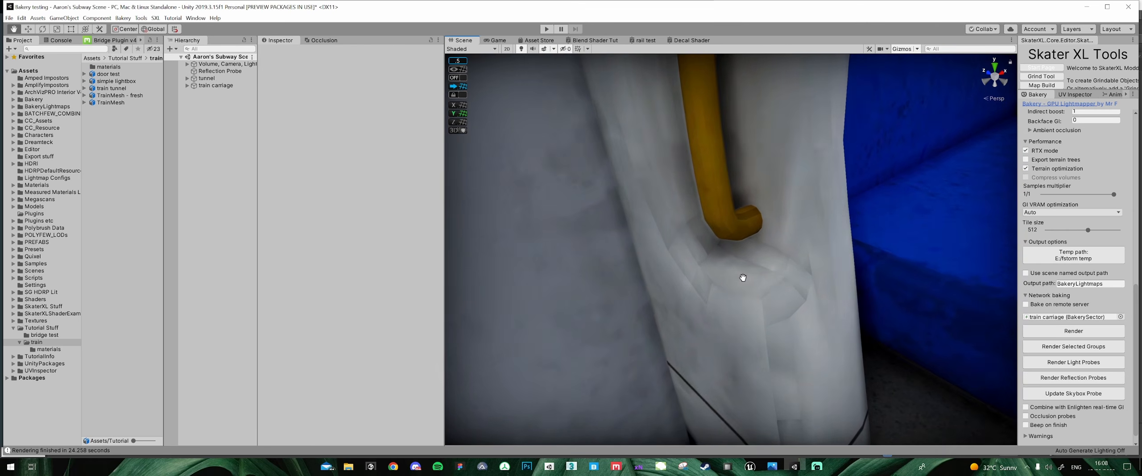
- Select the MainTrain mesh at the door pillar and open the preview of its baked lightmap
{"action": "scroll", "coordinate": [739, 232], "scroll_direction": "down", "scroll_amount": 10}
{"action": "right_click_drag", "start_coordinate": [739, 238], "coordinate": [771, 244]}
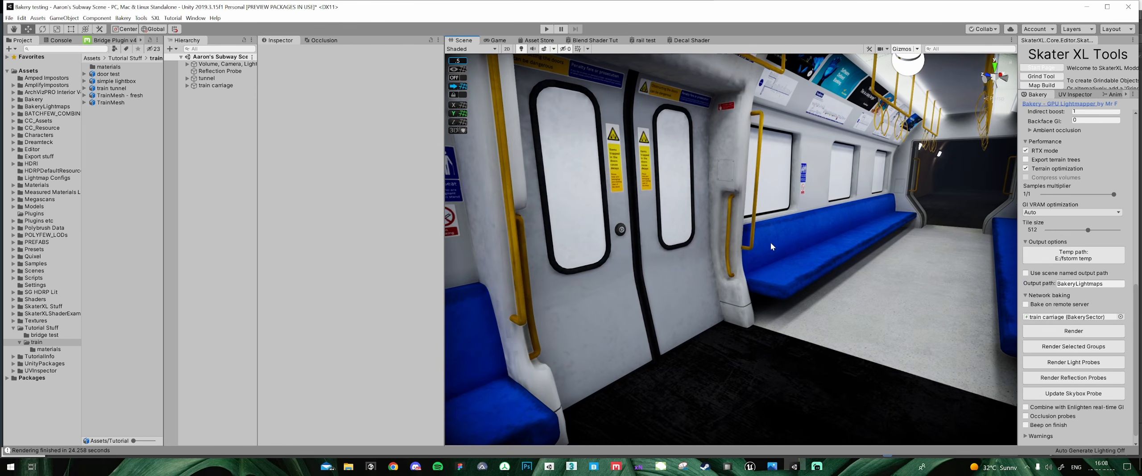
{"action": "left_click", "coordinate": [731, 287]}
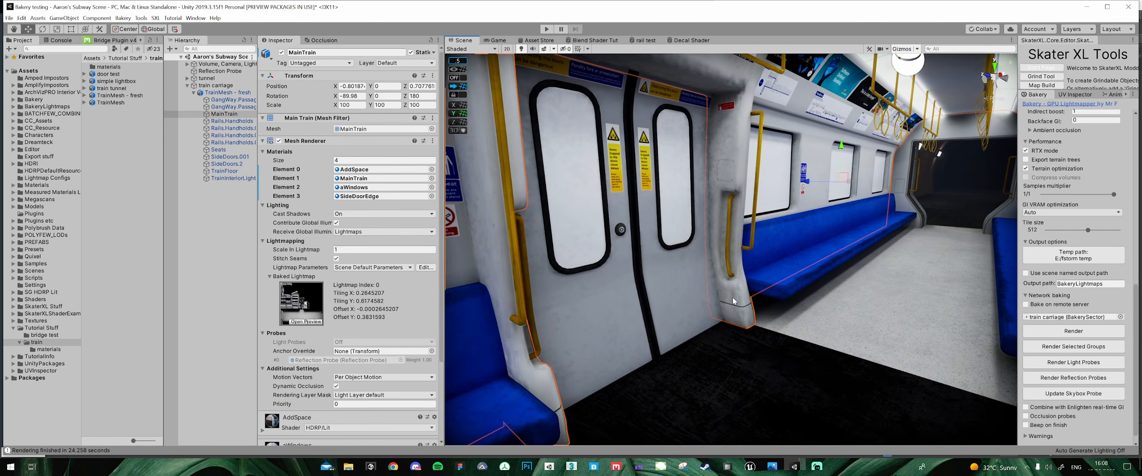
{"action": "left_click", "coordinate": [302, 321]}
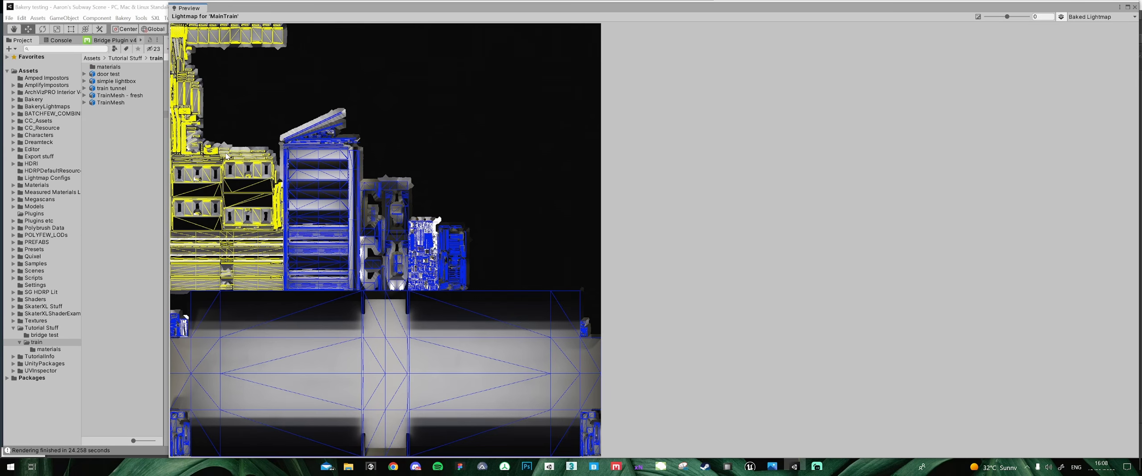
- Examine MainTrain's UV islands and the baked shading around them up close in the lightmap preview, and close the preview
{"action": "scroll", "coordinate": [247, 159], "scroll_direction": "up", "scroll_amount": 6}
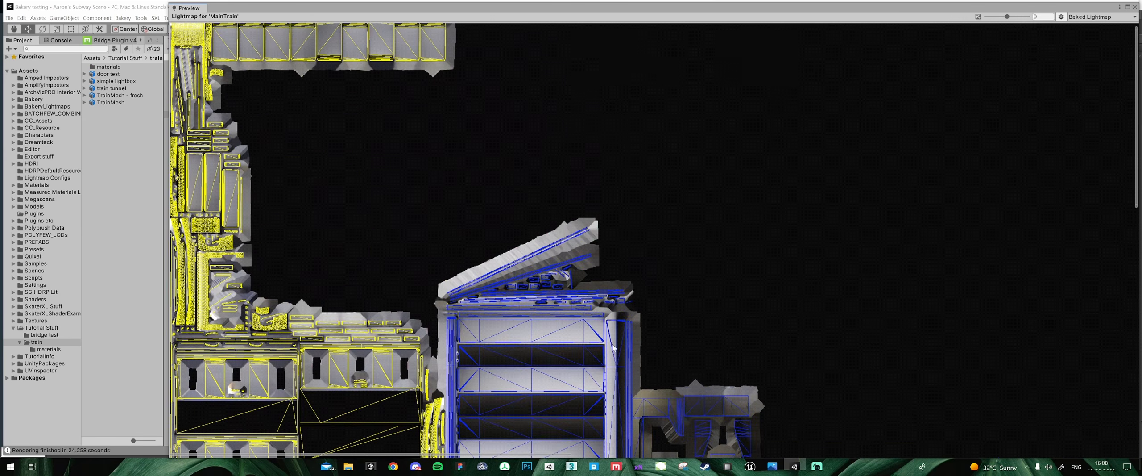
{"action": "scroll", "coordinate": [303, 291], "scroll_direction": "up", "scroll_amount": 1}
{"action": "middle_click_drag", "start_coordinate": [401, 283], "coordinate": [435, 353]}
{"action": "scroll", "coordinate": [231, 229], "scroll_direction": "up", "scroll_amount": 3}
{"action": "middle_click_drag", "start_coordinate": [264, 171], "coordinate": [241, 206]}
{"action": "scroll", "coordinate": [357, 239], "scroll_direction": "up", "scroll_amount": 6}
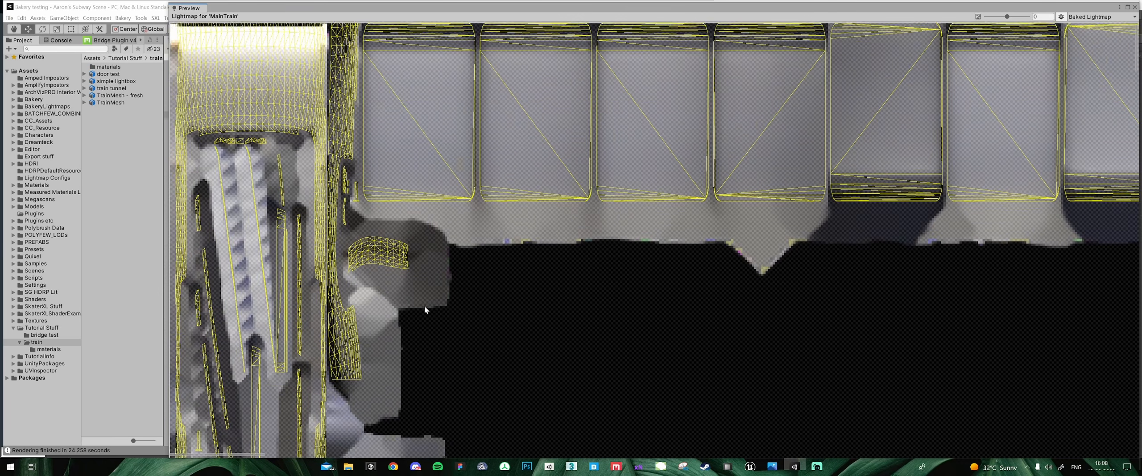
{"action": "scroll", "coordinate": [357, 285], "scroll_direction": "up", "scroll_amount": 2}
{"action": "middle_click_drag", "start_coordinate": [290, 239], "coordinate": [413, 378]}
{"action": "middle_click_drag", "start_coordinate": [335, 204], "coordinate": [350, 254]}
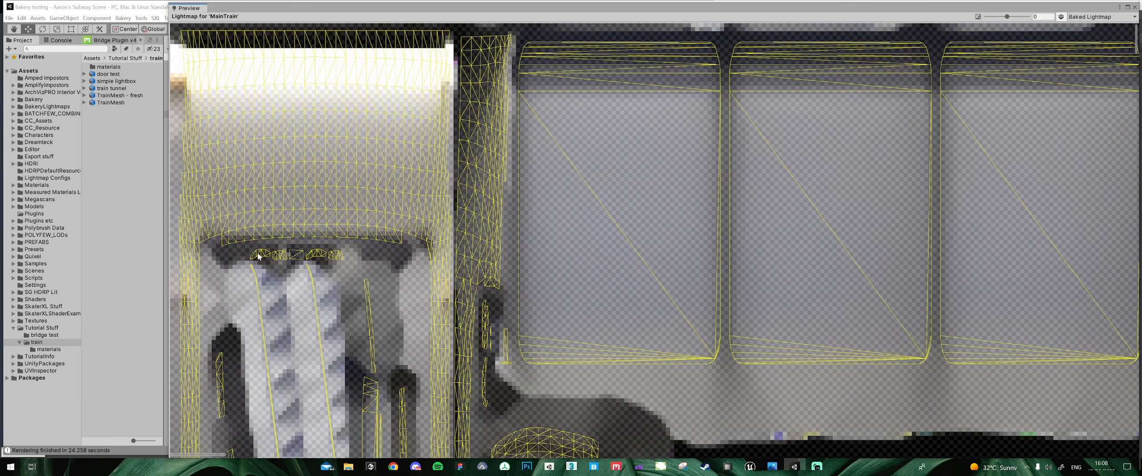
{"action": "scroll", "coordinate": [412, 318], "scroll_direction": "down", "scroll_amount": 2}
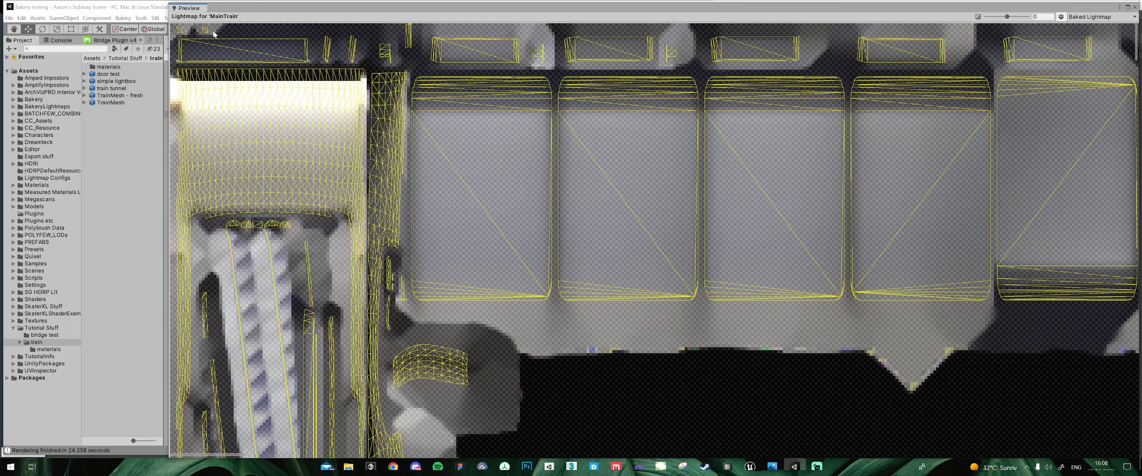
{"action": "scroll", "coordinate": [548, 322], "scroll_direction": "down", "scroll_amount": 8}
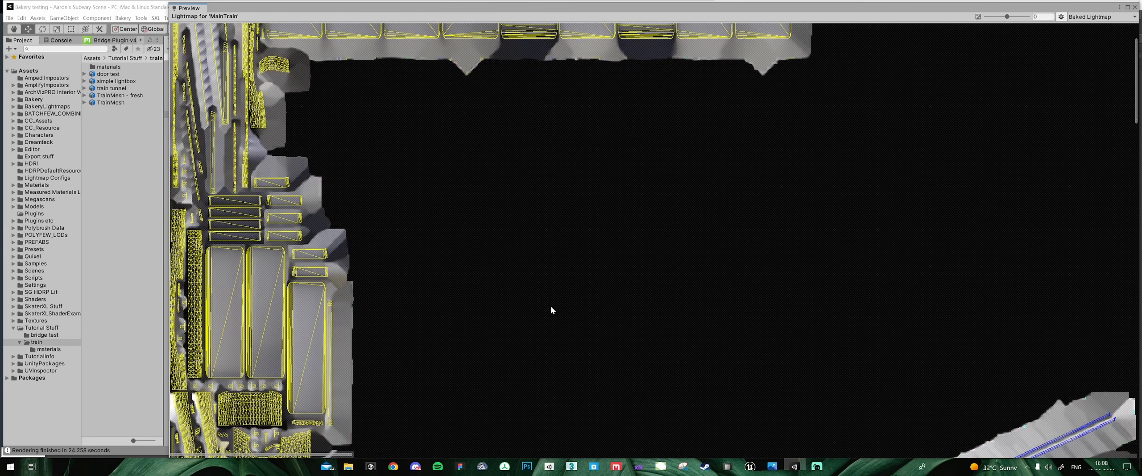
{"action": "scroll", "coordinate": [482, 351], "scroll_direction": "down", "scroll_amount": 6}
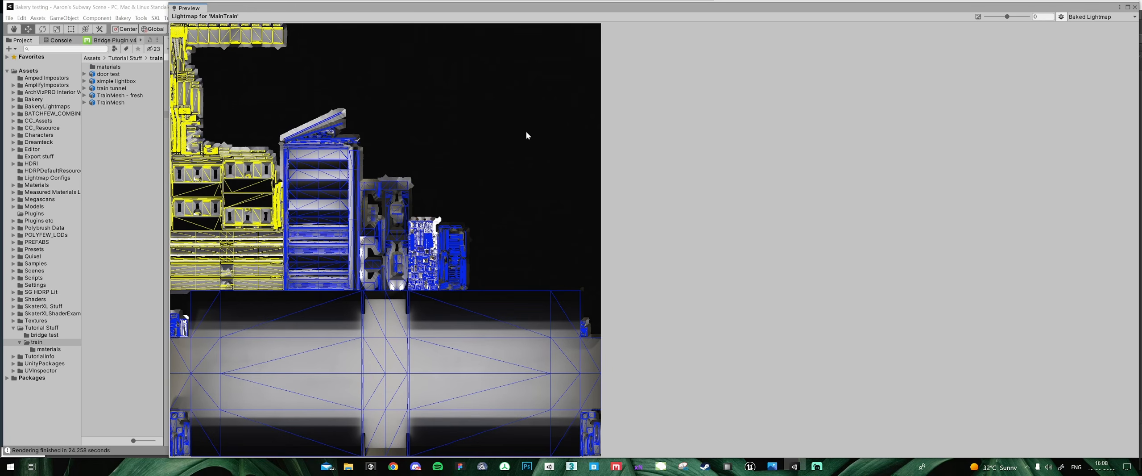
{"action": "left_click", "coordinate": [1135, 7]}
- Toggle the MainTrain object off and on to check which carriage parts it covers, and inspect the base of the door pillar
{"action": "right_click_drag", "start_coordinate": [633, 245], "coordinate": [774, 243]}
{"action": "key", "text": "s"}
{"action": "key", "text": "s"}
{"action": "key", "text": "f"}
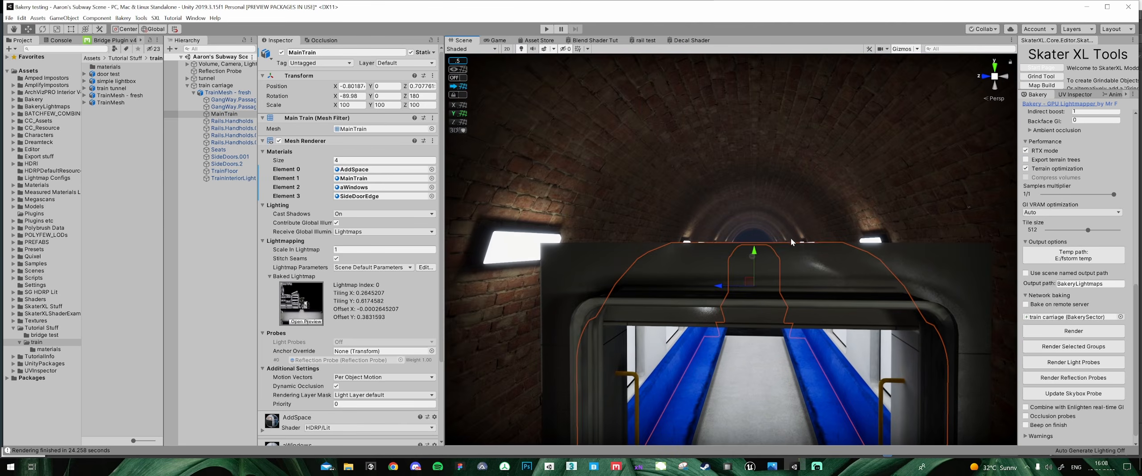
{"action": "left_click", "coordinate": [282, 53]}
{"action": "left_click", "coordinate": [281, 53]}
{"action": "left_click", "coordinate": [282, 54]}
{"action": "left_click", "coordinate": [281, 54]}
{"action": "left_click", "coordinate": [281, 54]}
{"action": "left_click", "coordinate": [281, 54]}
{"action": "left_click", "coordinate": [282, 52]}
{"action": "left_click", "coordinate": [282, 53]}
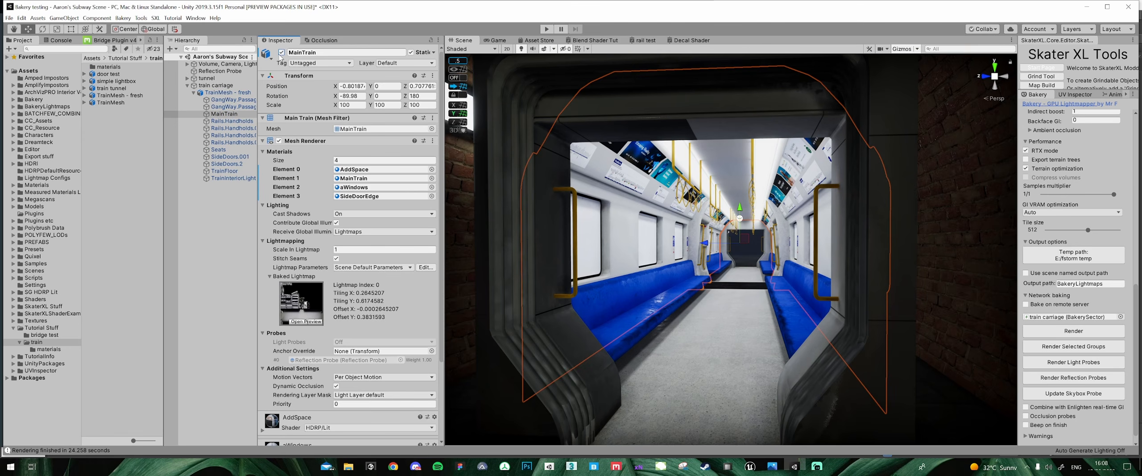
{"action": "key", "text": "w"}
{"action": "right_click_drag", "start_coordinate": [741, 250], "coordinate": [663, 253]}
{"action": "key", "text": "w"}
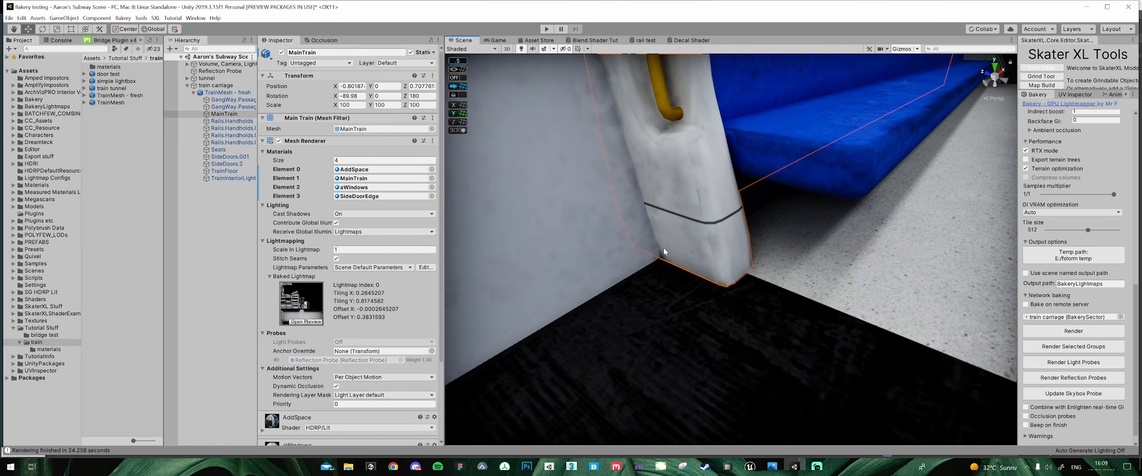
- Switch to 3ds Max and hide every object except the MainTrain mesh
{"action": "key", "text": "alt+Tab"}
{"action": "left_click", "coordinate": [741, 184]}
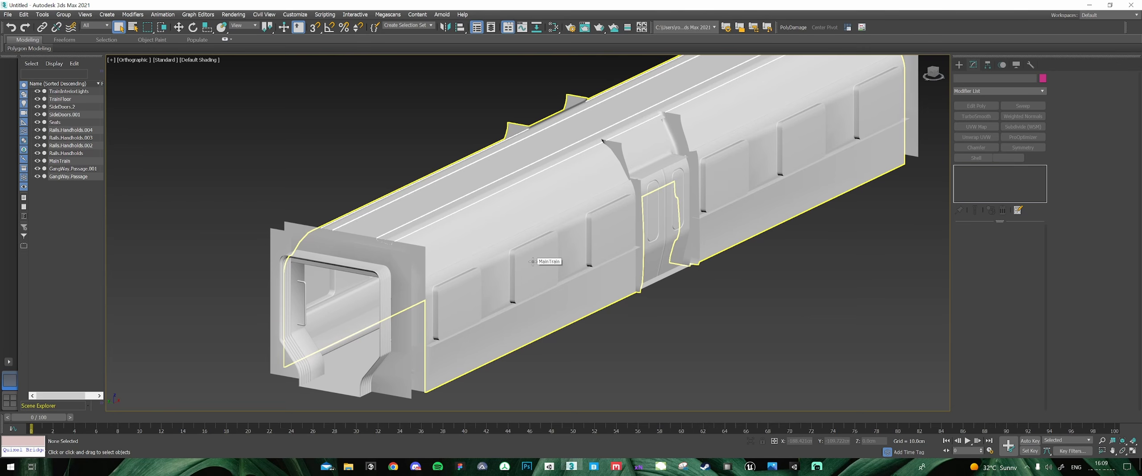
{"action": "left_click", "coordinate": [536, 221]}
{"action": "right_click", "coordinate": [568, 221]}
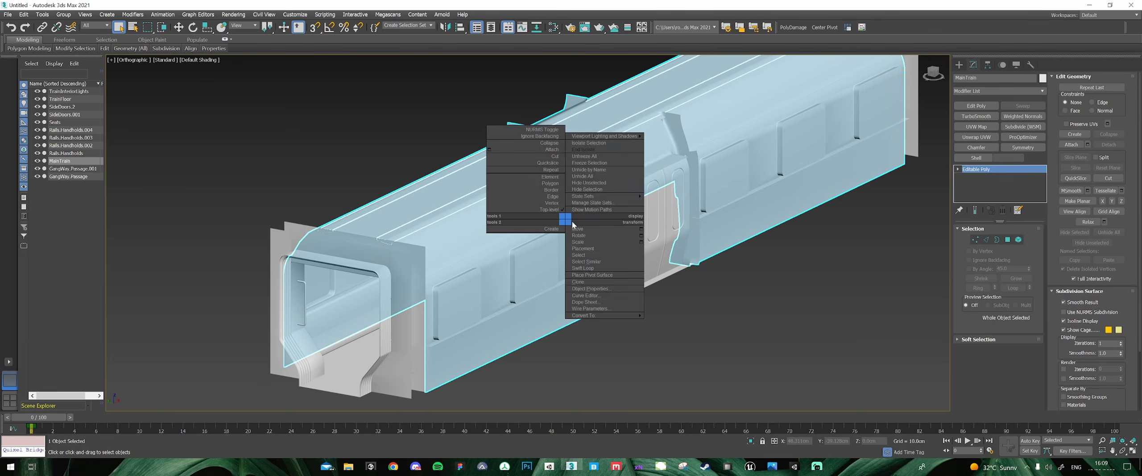
{"action": "left_click", "coordinate": [597, 182]}
- Add an Unwrap UVW modifier to MainTrain, set it to map channel 2, and open the UV editor
{"action": "middle_click_drag", "start_coordinate": [626, 248], "coordinate": [612, 207]}
{"action": "scroll", "coordinate": [609, 227], "scroll_direction": "down", "scroll_amount": 2}
{"action": "middle_click_drag", "start_coordinate": [836, 278], "coordinate": [564, 200]}
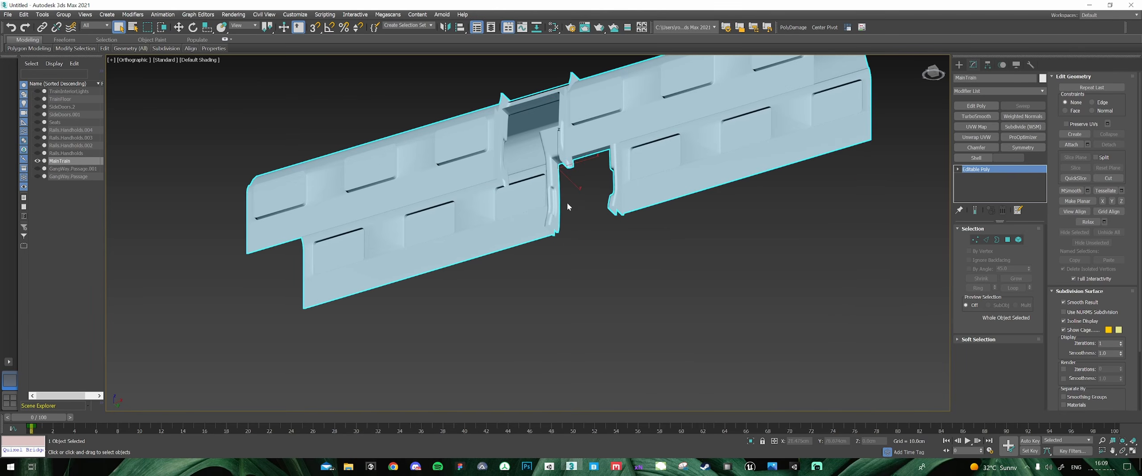
{"action": "scroll", "coordinate": [560, 212], "scroll_direction": "up", "scroll_amount": 4}
{"action": "middle_click_drag", "start_coordinate": [799, 180], "coordinate": [672, 234], "text": "alt"}
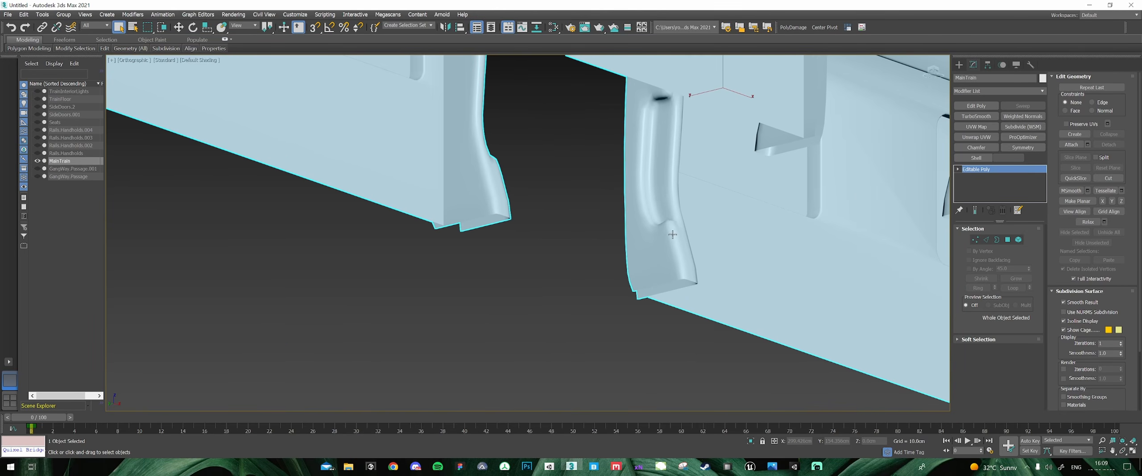
{"action": "left_click", "coordinate": [987, 138]}
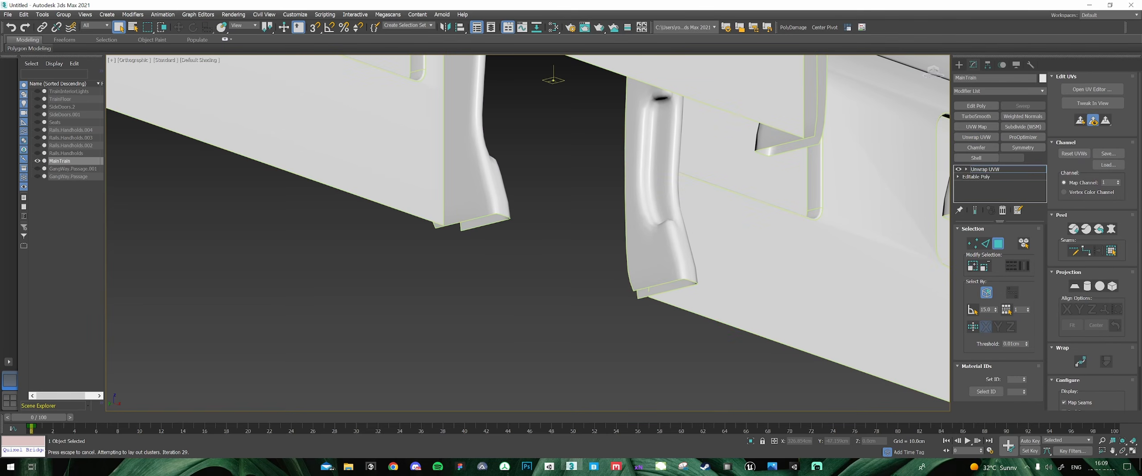
{"action": "left_click", "coordinate": [513, 262]}
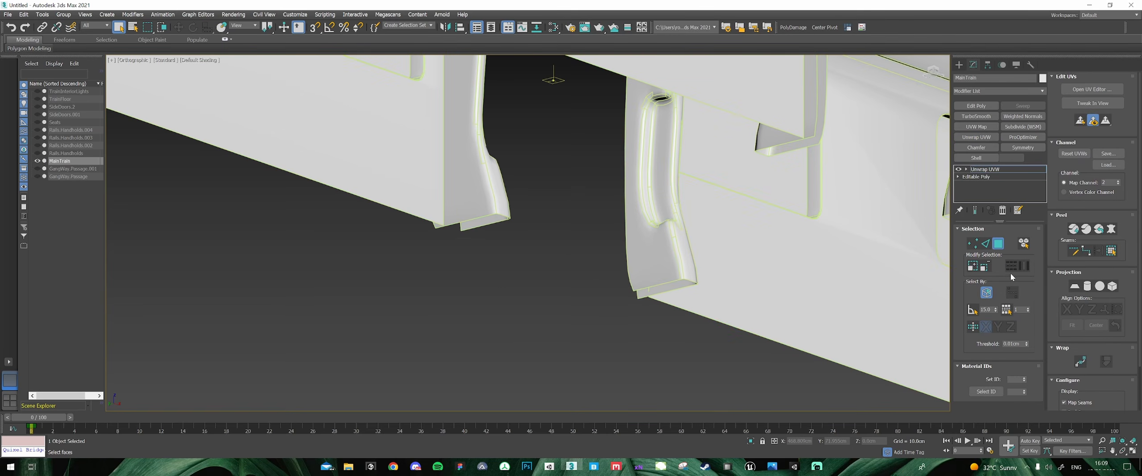
{"action": "left_click", "coordinate": [1092, 89]}
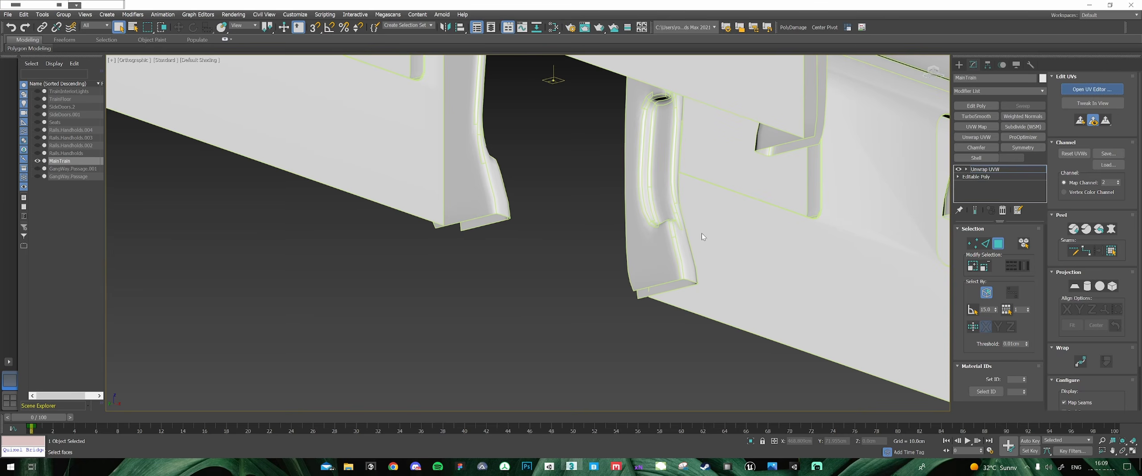
- Examine the lightmap UV seams on the moulded door pillar and around the rounded corner edge of MainTrain
{"action": "scroll", "coordinate": [658, 210], "scroll_direction": "up", "scroll_amount": 5}
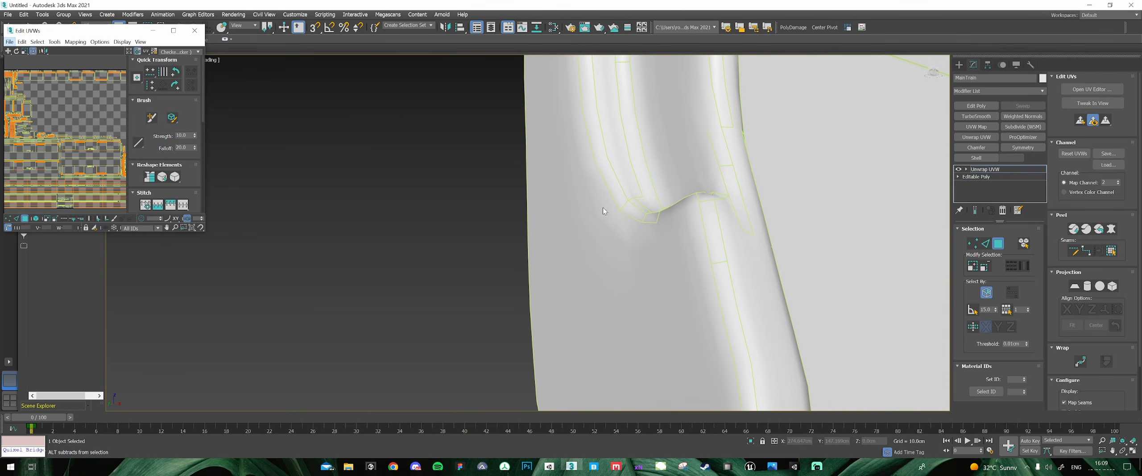
{"action": "key", "text": "alt+Tab"}
{"action": "key", "text": "alt+Tab"}
{"action": "scroll", "coordinate": [633, 221], "scroll_direction": "down", "scroll_amount": 6}
{"action": "scroll", "coordinate": [638, 222], "scroll_direction": "up", "scroll_amount": 4}
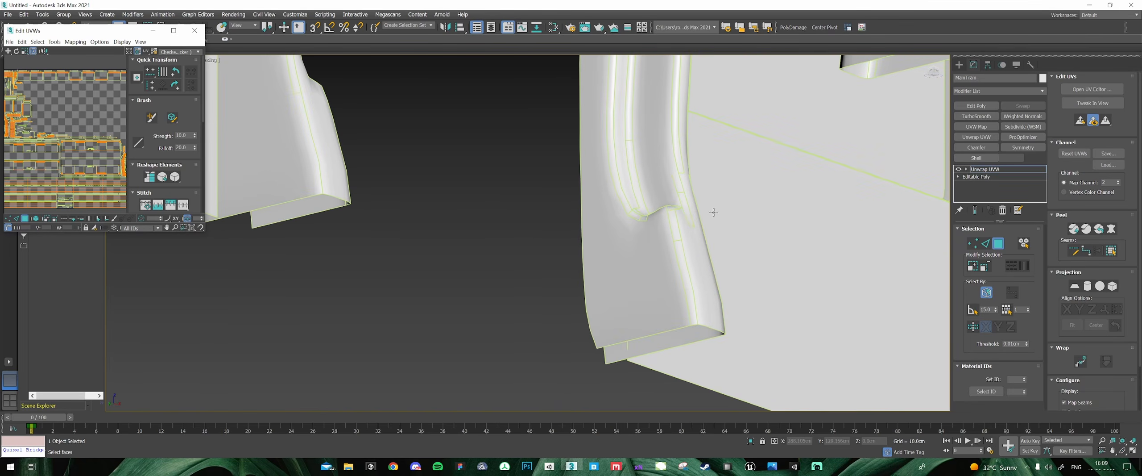
{"action": "scroll", "coordinate": [464, 160], "scroll_direction": "down", "scroll_amount": 5}
{"action": "middle_click_drag", "start_coordinate": [464, 161], "coordinate": [538, 318]}
{"action": "scroll", "coordinate": [530, 227], "scroll_direction": "up", "scroll_amount": 2}
{"action": "middle_click_drag", "start_coordinate": [530, 227], "coordinate": [497, 90], "text": "alt"}
{"action": "middle_click_drag", "start_coordinate": [830, 154], "coordinate": [658, 210]}
{"action": "scroll", "coordinate": [633, 211], "scroll_direction": "up", "scroll_amount": 2}
{"action": "scroll", "coordinate": [637, 209], "scroll_direction": "up", "scroll_amount": 4}
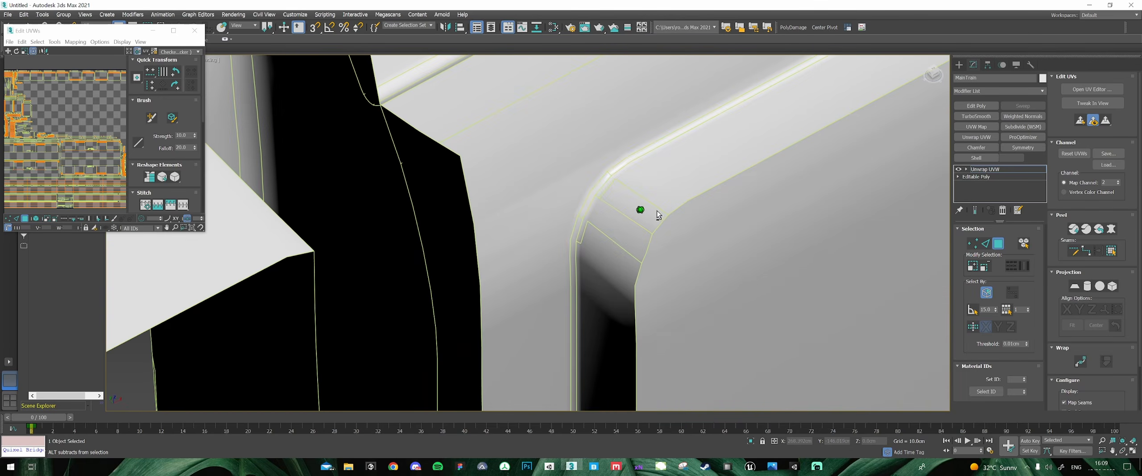
{"action": "scroll", "coordinate": [624, 214], "scroll_direction": "up", "scroll_amount": 4}
{"action": "scroll", "coordinate": [589, 228], "scroll_direction": "down", "scroll_amount": 4}
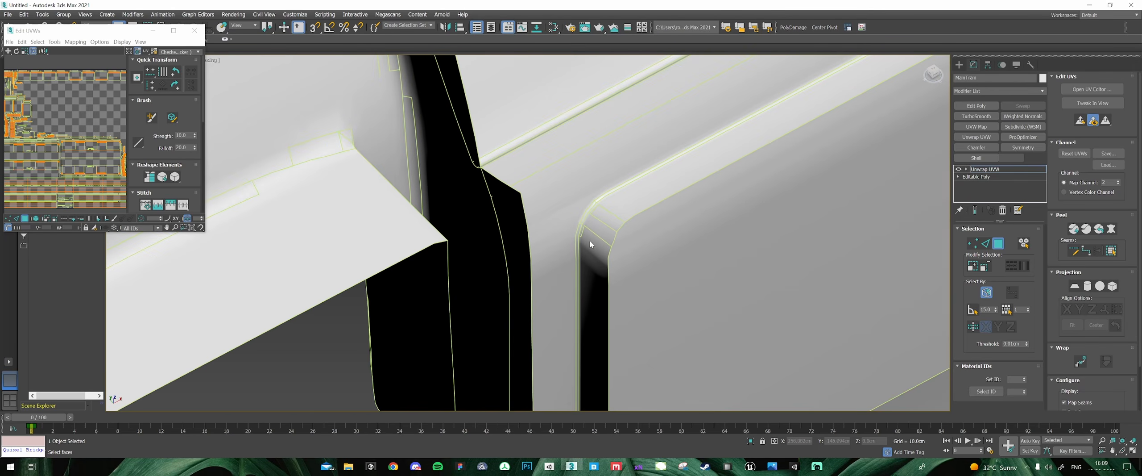
- Inspect the fragmented UV seams up close where the handrail recess ends on the door pillar
{"action": "scroll", "coordinate": [553, 292], "scroll_direction": "down", "scroll_amount": 8}
{"action": "middle_click_drag", "start_coordinate": [508, 357], "coordinate": [458, 128]}
{"action": "middle_click_drag", "start_coordinate": [543, 286], "coordinate": [542, 195]}
{"action": "scroll", "coordinate": [508, 198], "scroll_direction": "up", "scroll_amount": 4}
{"action": "scroll", "coordinate": [519, 158], "scroll_direction": "up", "scroll_amount": 3}
{"action": "mouse_move", "coordinate": [541, 195]}
{"action": "middle_mouse_down", "text": "alt"}
{"action": "mouse_move", "coordinate": [558, 200]}
{"action": "mouse_move", "coordinate": [541, 195]}
{"action": "middle_mouse_up", "text": "alt"}
{"action": "scroll", "coordinate": [528, 167], "scroll_direction": "up", "scroll_amount": 5}
{"action": "middle_click_drag", "start_coordinate": [521, 166], "coordinate": [526, 171], "text": "alt"}
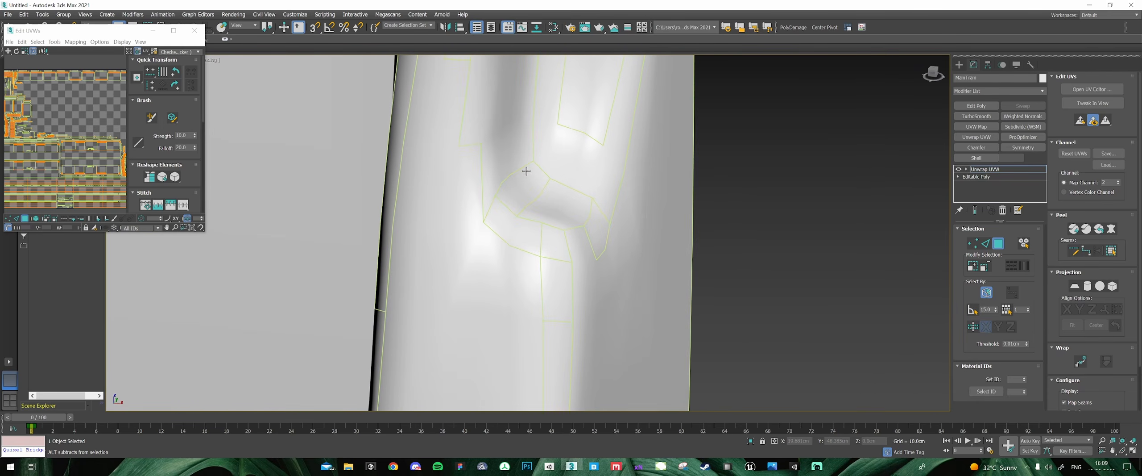
- Examine the UV seams around the recess in the door pillar of MainTrain
{"action": "scroll", "coordinate": [554, 192], "scroll_direction": "down", "scroll_amount": 5}
{"action": "scroll", "coordinate": [541, 207], "scroll_direction": "up", "scroll_amount": 4}
{"action": "key", "text": "alt+Tab"}
{"action": "right_click_drag", "start_coordinate": [669, 193], "coordinate": [641, 253]}
{"action": "key", "text": "alt+Tab"}
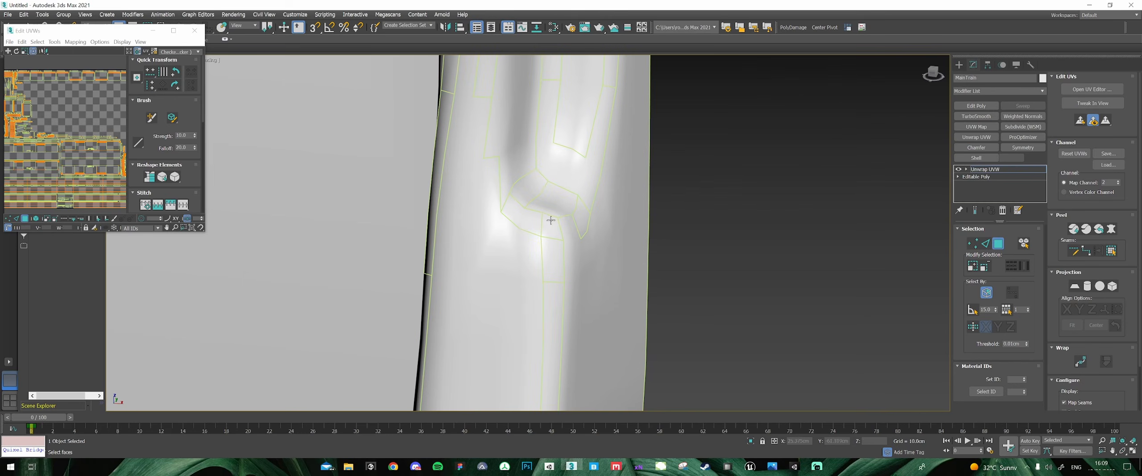
{"action": "scroll", "coordinate": [545, 221], "scroll_direction": "down", "scroll_amount": 3}
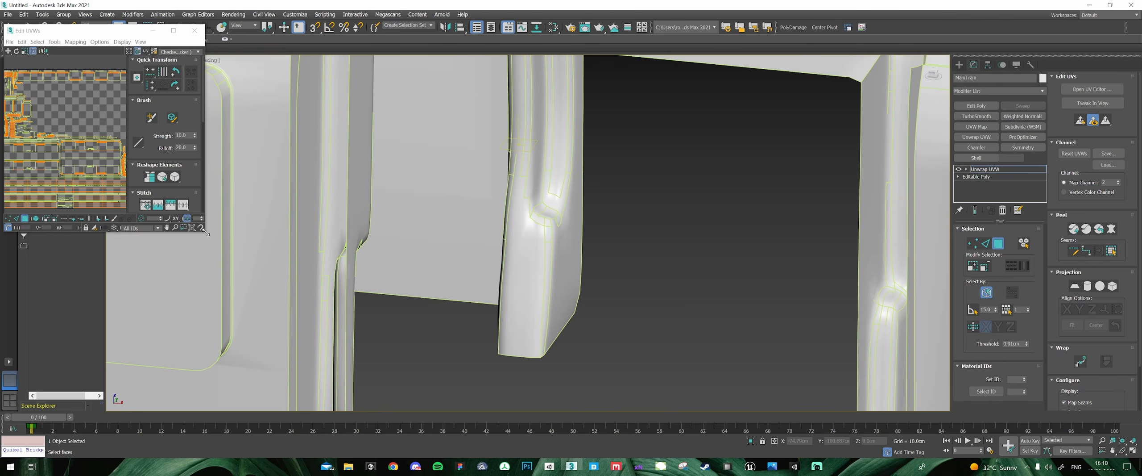
- Close the UV editor and remove the Unwrap UVW modifier from MainTrain
{"action": "left_click", "coordinate": [194, 31]}
{"action": "scroll", "coordinate": [605, 223], "scroll_direction": "down", "scroll_amount": 5}
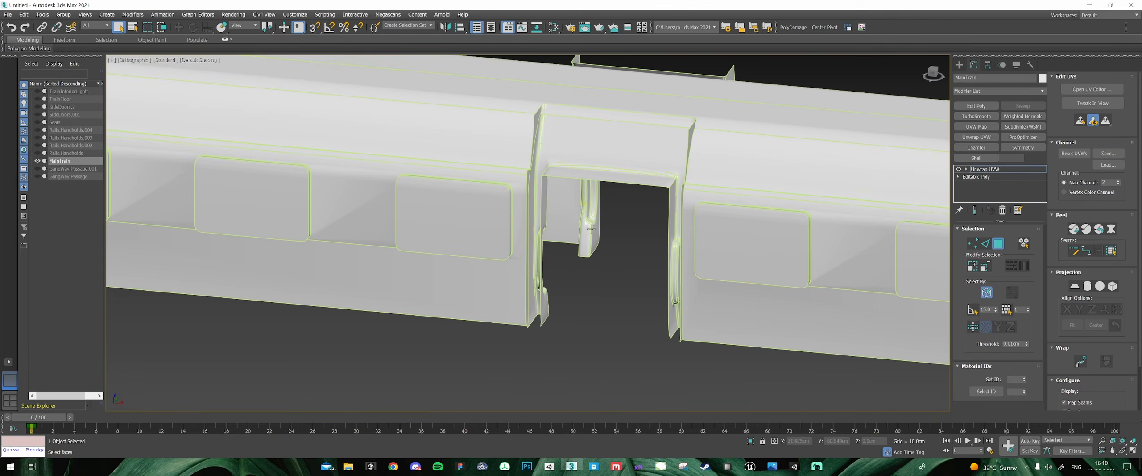
{"action": "scroll", "coordinate": [598, 216], "scroll_direction": "up", "scroll_amount": 5}
{"action": "scroll", "coordinate": [582, 176], "scroll_direction": "down", "scroll_amount": 5}
{"action": "scroll", "coordinate": [680, 199], "scroll_direction": "up", "scroll_amount": 3}
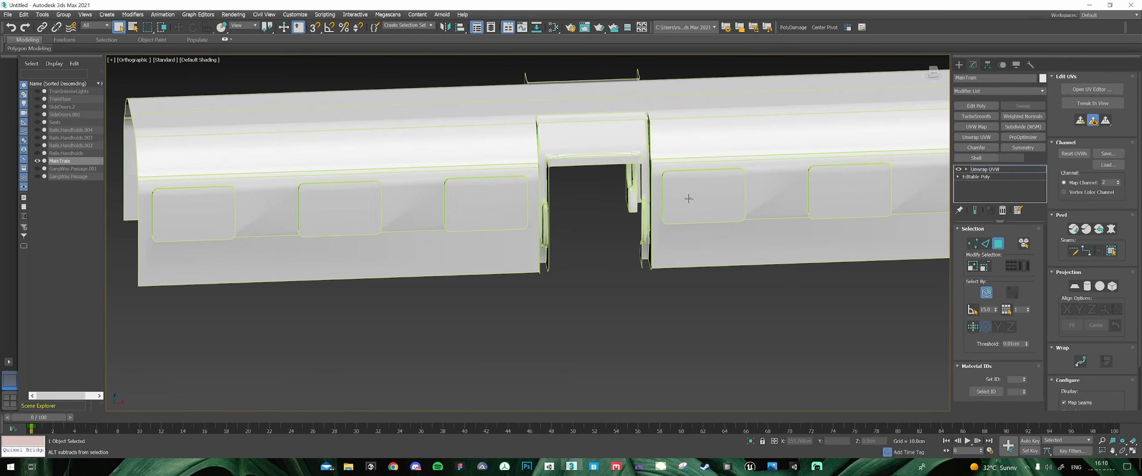
{"action": "left_click", "coordinate": [1002, 210]}
- Select the door frame element on one side of MainTrain and detach it as a separate object
{"action": "scroll", "coordinate": [742, 196], "scroll_direction": "down", "scroll_amount": 4}
{"action": "middle_click_drag", "start_coordinate": [669, 197], "coordinate": [619, 196], "text": "alt"}
{"action": "key", "text": "5"}
{"action": "left_click", "coordinate": [619, 195]}
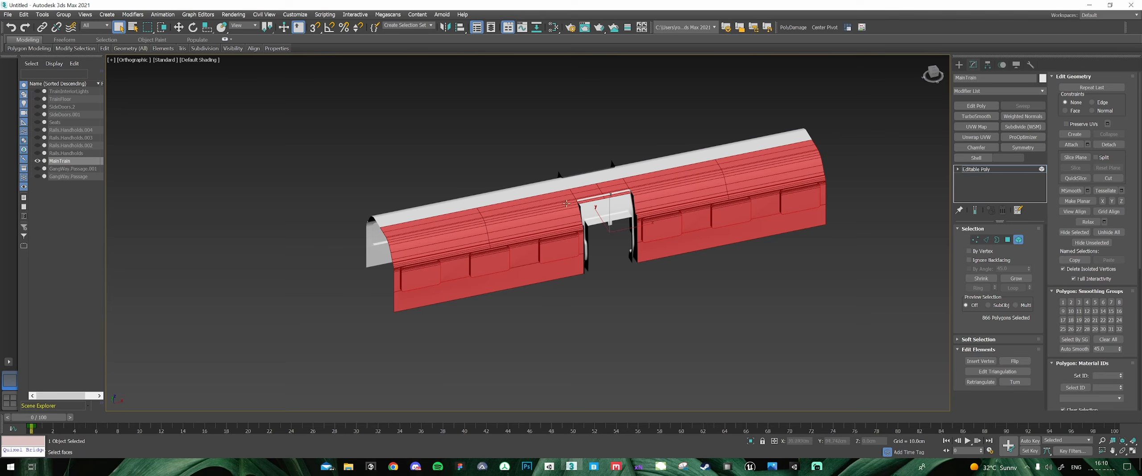
{"action": "scroll", "coordinate": [546, 201], "scroll_direction": "up", "scroll_amount": 4}
{"action": "middle_click_drag", "start_coordinate": [531, 194], "coordinate": [563, 206], "text": "alt"}
{"action": "left_click", "coordinate": [610, 189]}
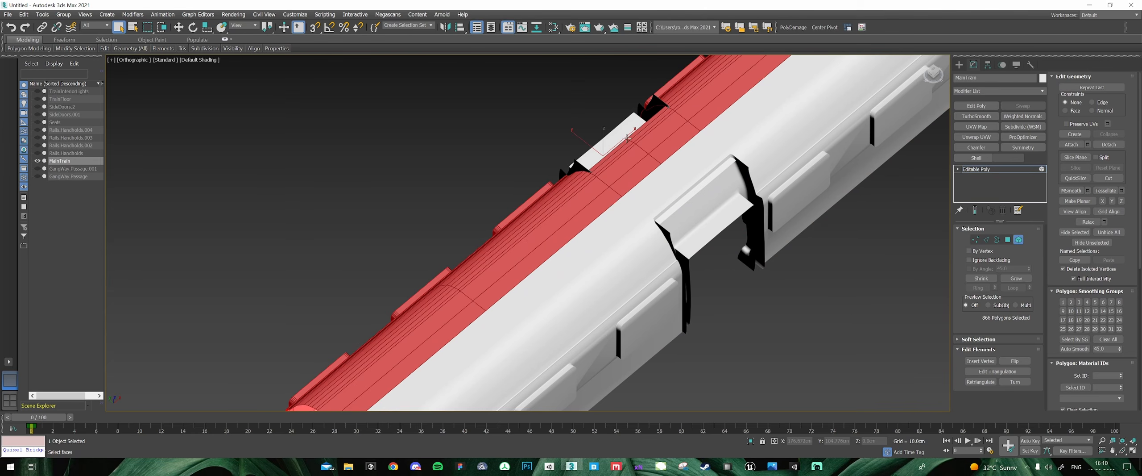
{"action": "scroll", "coordinate": [627, 139], "scroll_direction": "down", "scroll_amount": 3}
{"action": "left_click", "coordinate": [658, 167]}
{"action": "scroll", "coordinate": [679, 196], "scroll_direction": "down", "scroll_amount": 4}
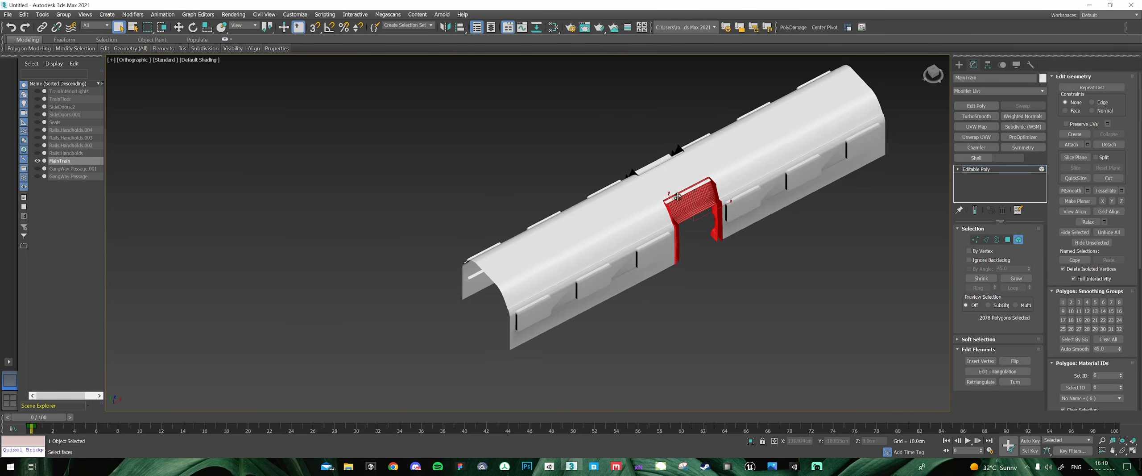
{"action": "middle_click_drag", "start_coordinate": [677, 196], "coordinate": [734, 188], "text": "alt"}
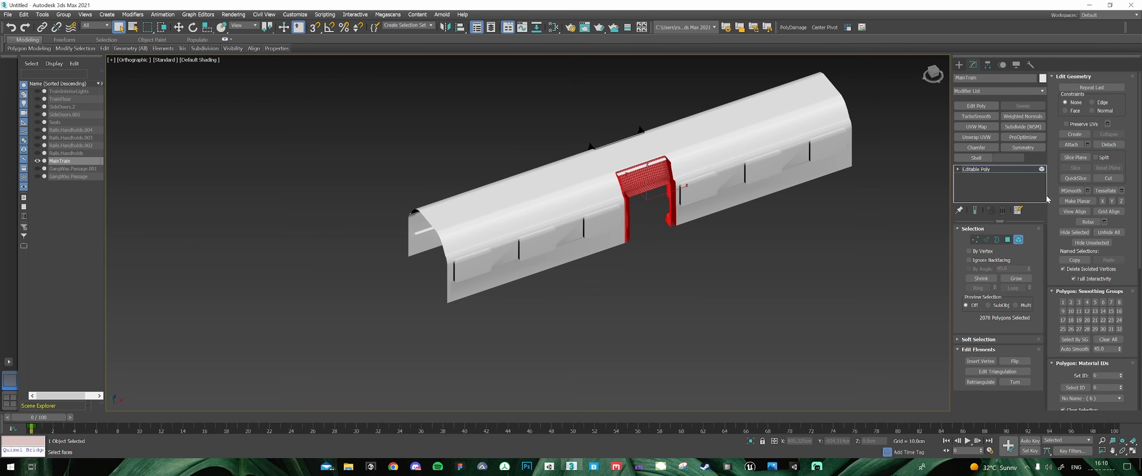
{"action": "left_click", "coordinate": [1100, 146]}
{"action": "left_click", "coordinate": [601, 232]}
- Detach the two curved side shells of MainTrain as separate objects
{"action": "left_click", "coordinate": [1108, 145]}
{"action": "key", "text": "Return"}
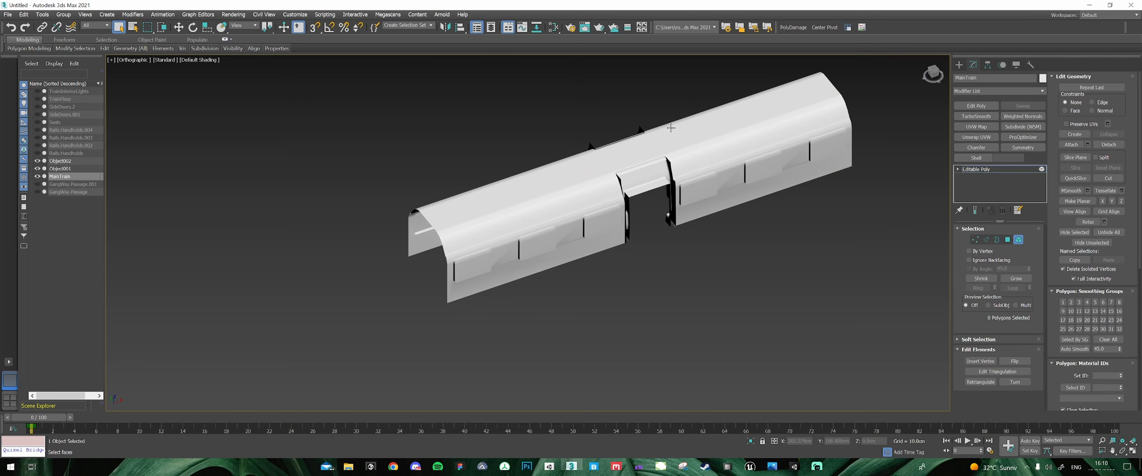
{"action": "left_click", "coordinate": [1115, 148]}
{"action": "key", "text": "Return"}
- Detach the door frame on the other side as its own object and leave element editing
{"action": "middle_click_drag", "start_coordinate": [648, 141], "coordinate": [705, 147], "text": "alt"}
{"action": "left_click", "coordinate": [682, 153]}
{"action": "left_click", "coordinate": [1108, 145]}
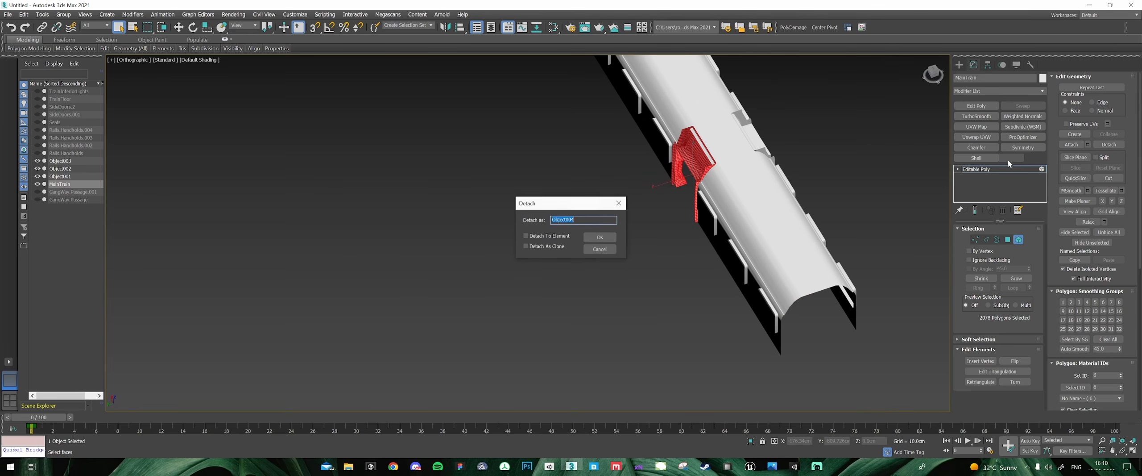
{"action": "key", "text": "Return"}
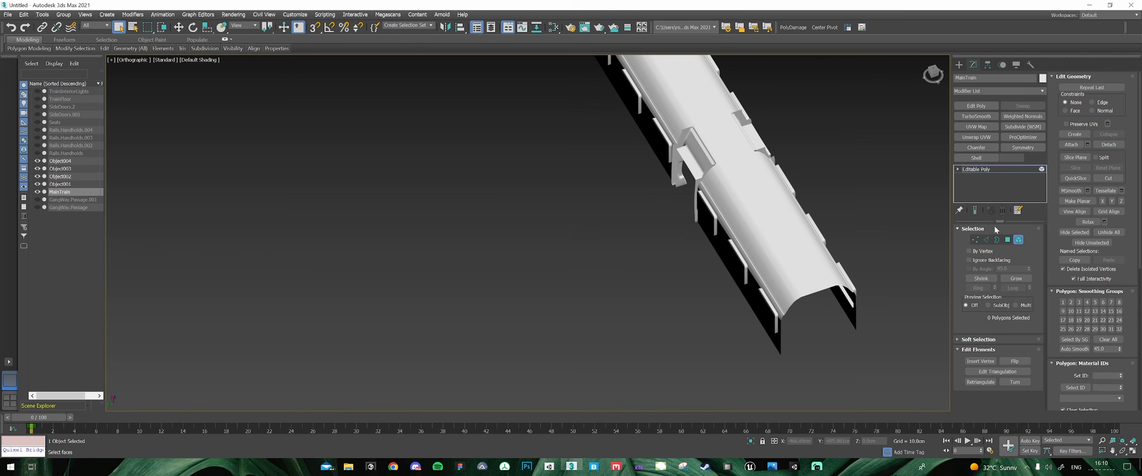
{"action": "left_click", "coordinate": [1018, 239]}
{"action": "middle_click_drag", "start_coordinate": [863, 178], "coordinate": [637, 166], "text": "alt"}
{"action": "left_click", "coordinate": [648, 261]}
- Select Object001 through Object004 and rename them all with the base name "main train parts"
{"action": "left_click", "coordinate": [60, 161]}
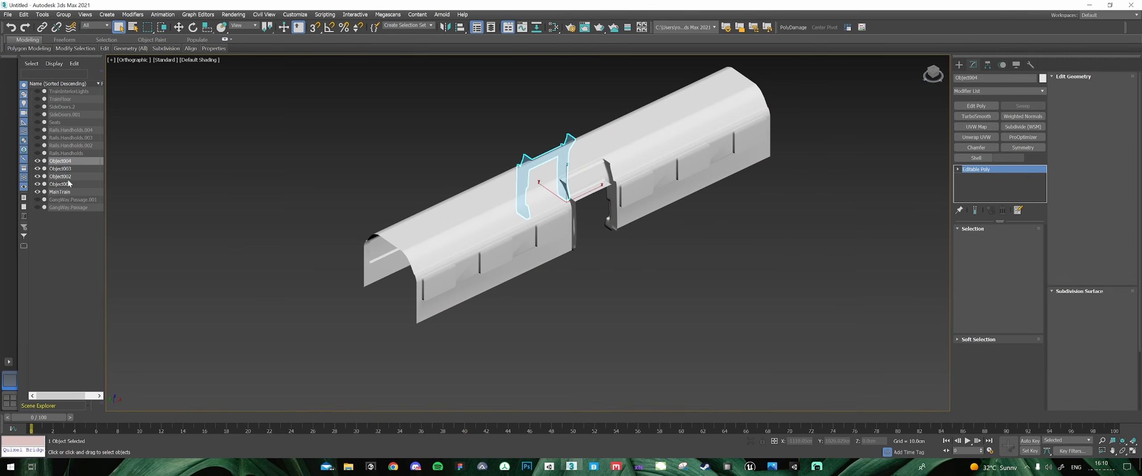
{"action": "left_click", "coordinate": [60, 183], "text": "shift"}
{"action": "right_click", "coordinate": [85, 177]}
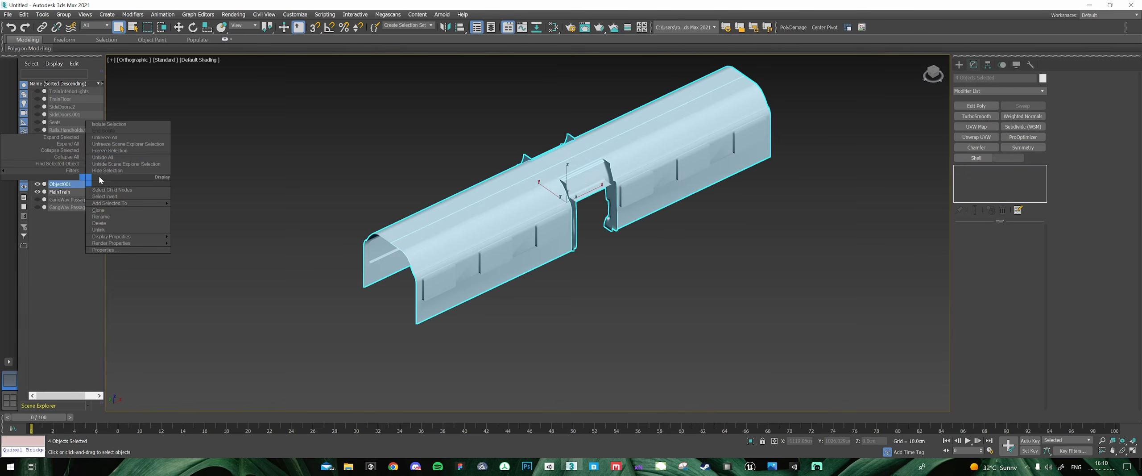
{"action": "left_click", "coordinate": [117, 216]}
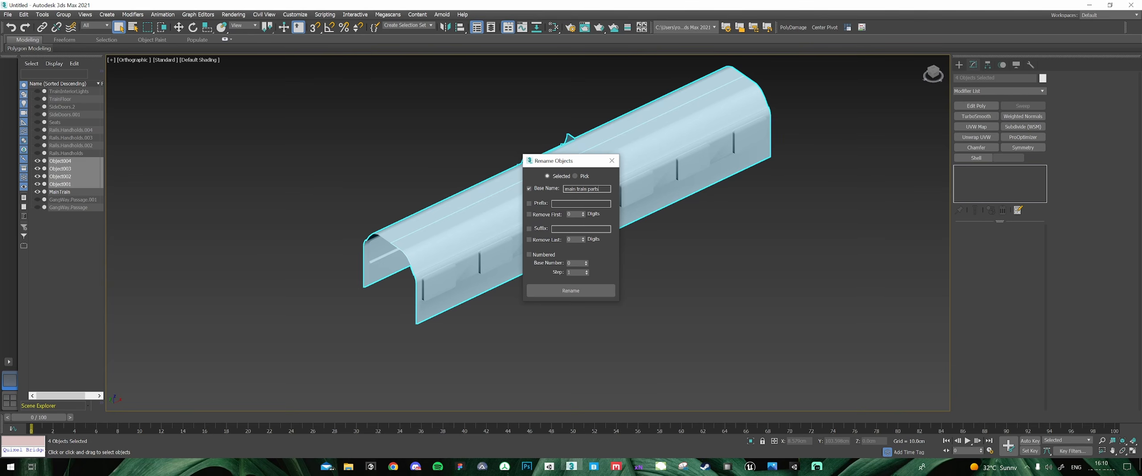
{"action": "left_click", "coordinate": [584, 289]}
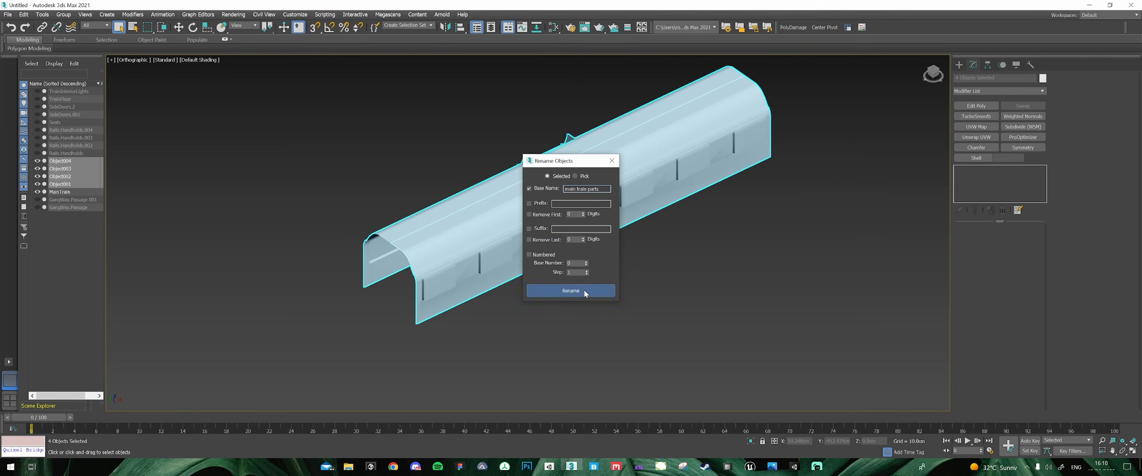
{"action": "left_click", "coordinate": [612, 160]}
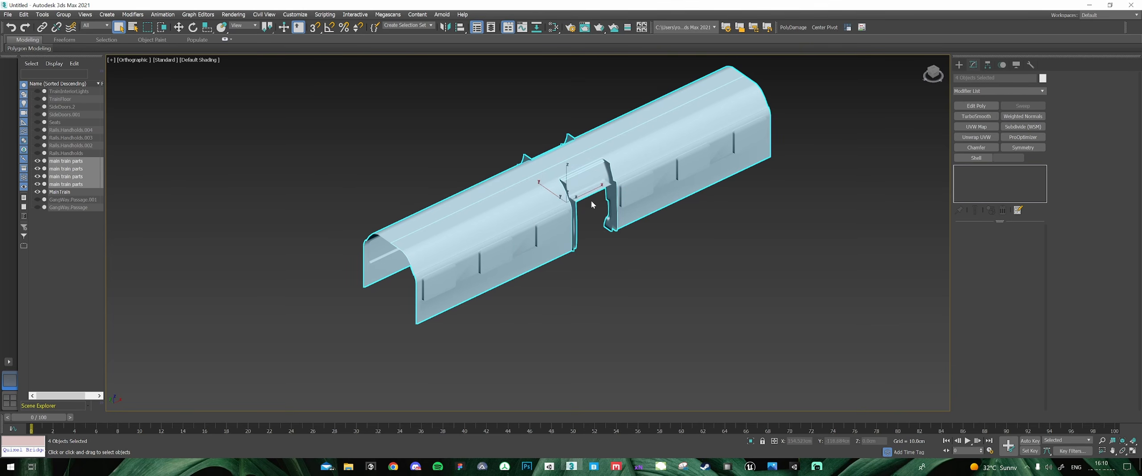
- Delete the leftover MainTrain object
{"action": "middle_click_drag", "start_coordinate": [547, 211], "coordinate": [582, 196]}
{"action": "left_click", "coordinate": [59, 192]}
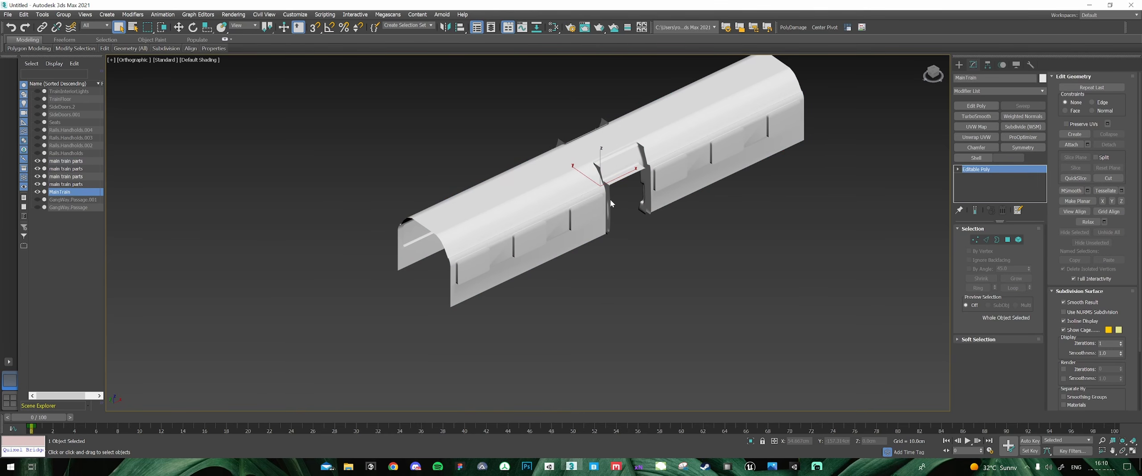
{"action": "key", "text": "Delete"}
- Hide and show individual main train parts until only one side shell and its door frame are visible
{"action": "scroll", "coordinate": [607, 172], "scroll_direction": "up", "scroll_amount": 3}
{"action": "middle_click_drag", "start_coordinate": [596, 175], "coordinate": [566, 143], "text": "alt"}
{"action": "mouse_move", "coordinate": [649, 227]}
{"action": "middle_mouse_down"}
{"action": "mouse_move", "coordinate": [637, 155]}
{"action": "mouse_move", "coordinate": [616, 129]}
{"action": "mouse_move", "coordinate": [615, 161]}
{"action": "mouse_move", "coordinate": [640, 173]}
{"action": "mouse_move", "coordinate": [518, 215]}
{"action": "middle_mouse_up"}
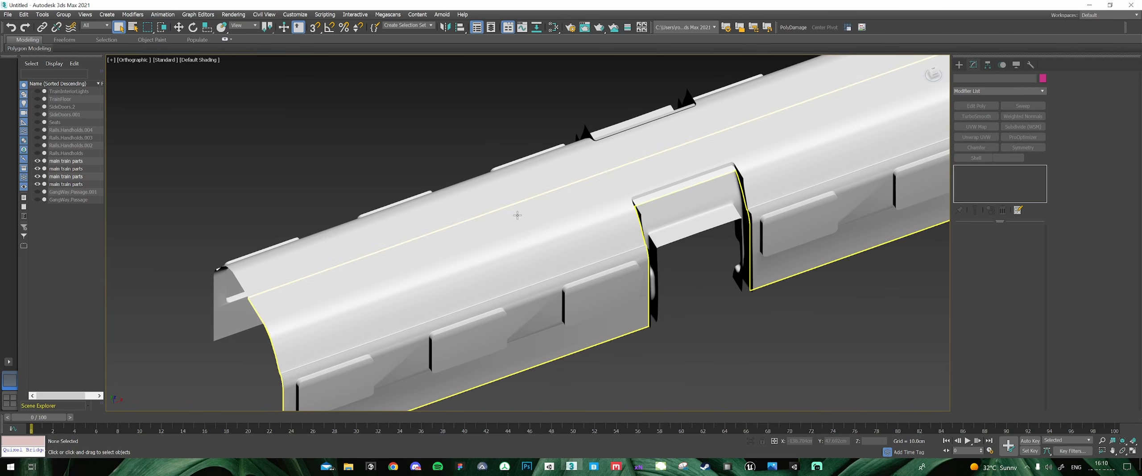
{"action": "left_click", "coordinate": [37, 184]}
{"action": "left_click", "coordinate": [38, 177]}
{"action": "left_click", "coordinate": [37, 169]}
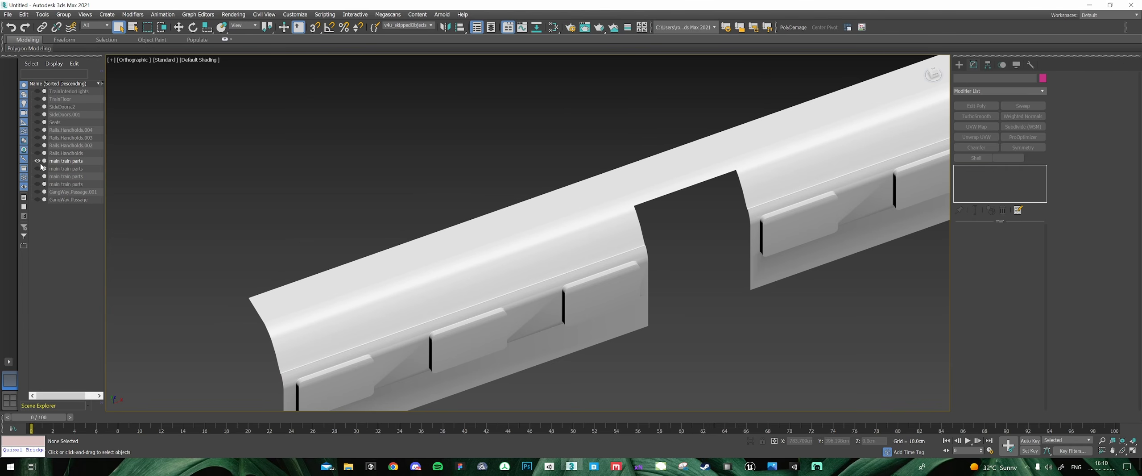
{"action": "left_click", "coordinate": [38, 172]}
{"action": "left_click", "coordinate": [37, 169]}
{"action": "left_click", "coordinate": [38, 176]}
{"action": "left_click", "coordinate": [38, 176]}
{"action": "left_click", "coordinate": [37, 184]}
- Examine the visible side shell and door frame from the inside, and unhide the other two main train parts
{"action": "middle_click_drag", "start_coordinate": [668, 259], "coordinate": [704, 254], "text": "alt"}
{"action": "left_click_drag", "start_coordinate": [703, 254], "coordinate": [647, 84], "text": "alt"}
{"action": "middle_click_drag", "start_coordinate": [647, 84], "coordinate": [684, 282]}
{"action": "scroll", "coordinate": [586, 263], "scroll_direction": "up", "scroll_amount": 4}
{"action": "middle_click_drag", "start_coordinate": [683, 283], "coordinate": [676, 274]}
{"action": "scroll", "coordinate": [676, 274], "scroll_direction": "down", "scroll_amount": 5}
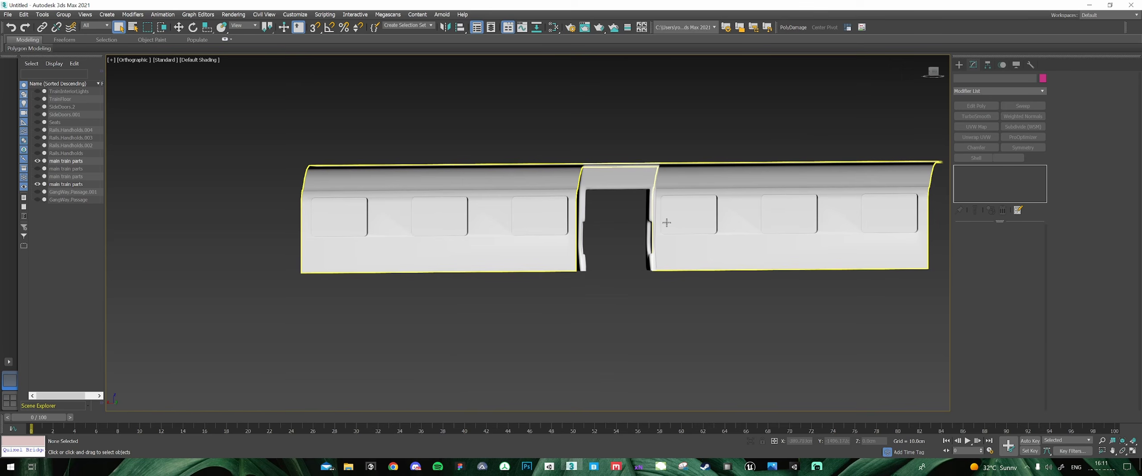
{"action": "left_click", "coordinate": [696, 236]}
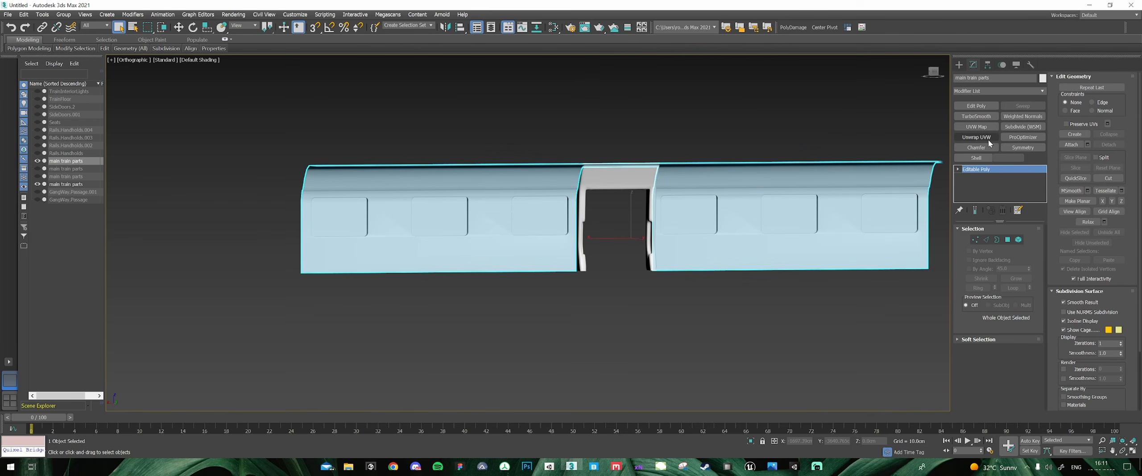
{"action": "left_click", "coordinate": [37, 176]}
{"action": "left_click", "coordinate": [37, 169]}
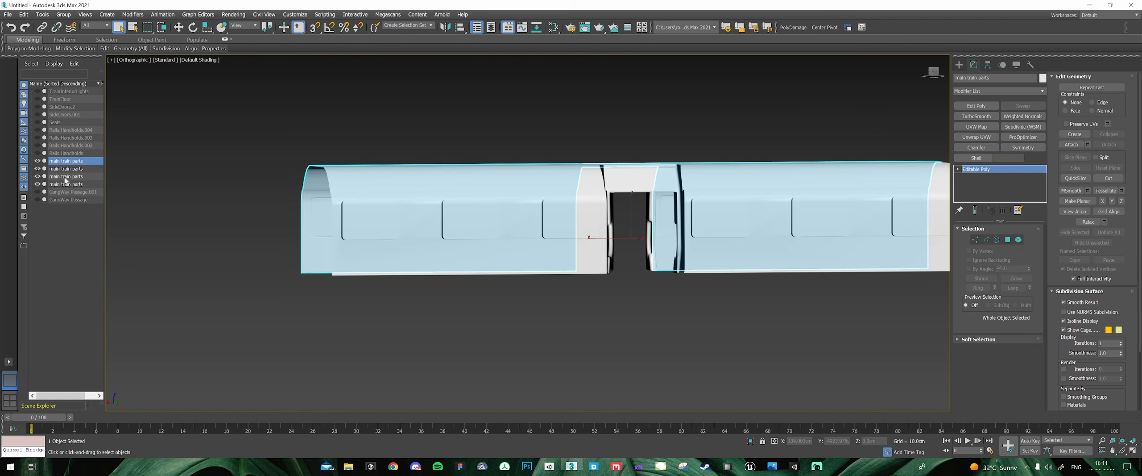
- Select all four main train parts and flatten-unwrap them with Auto Unwrapper, limited to the selected objects
{"action": "left_click", "coordinate": [67, 184], "text": "shift"}
{"action": "left_click", "coordinate": [852, 27]}
{"action": "left_click", "coordinate": [544, 164]}
{"action": "left_click", "coordinate": [546, 174]}
{"action": "left_click", "coordinate": [571, 192]}
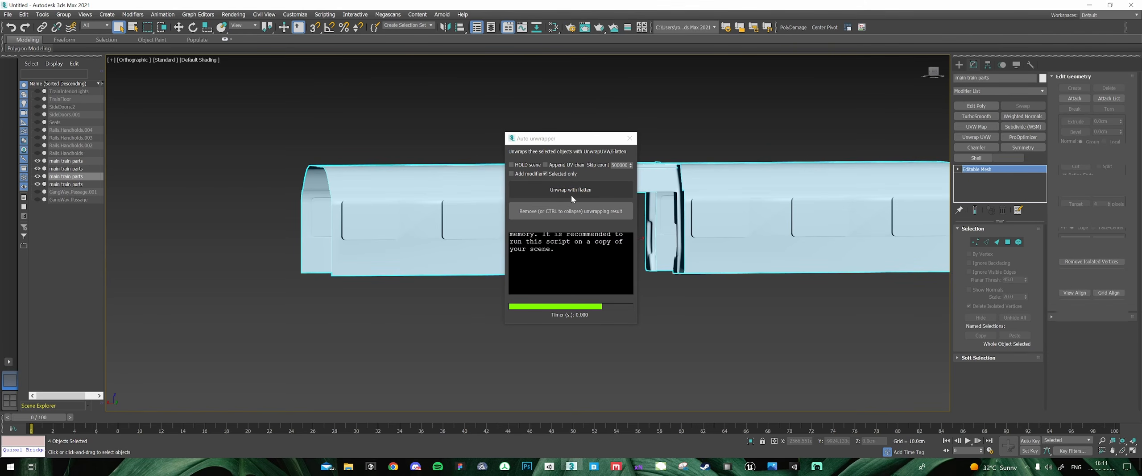
{"action": "left_click", "coordinate": [629, 138]}
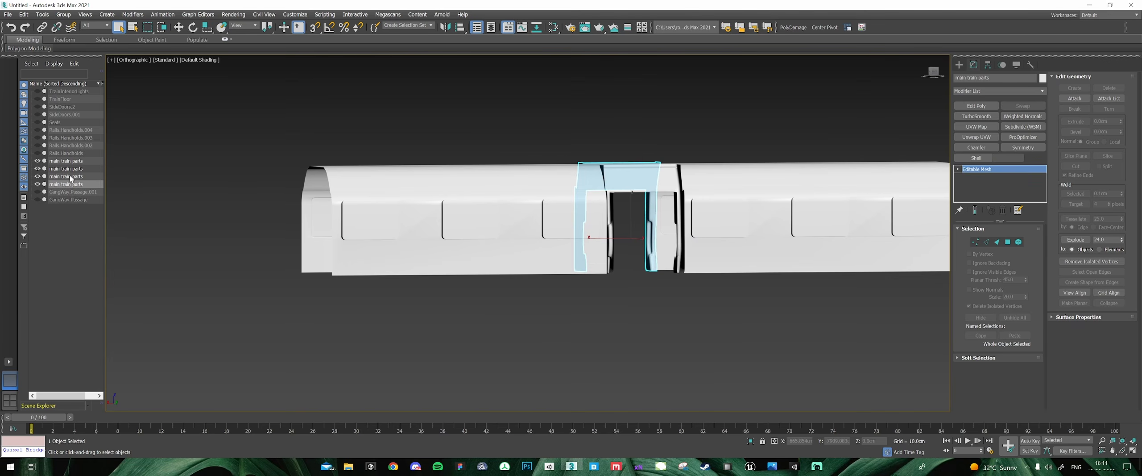
- Convert all four main train parts to Editable Poly
{"action": "left_click", "coordinate": [72, 161], "text": "shift"}
{"action": "right_click", "coordinate": [94, 175]}
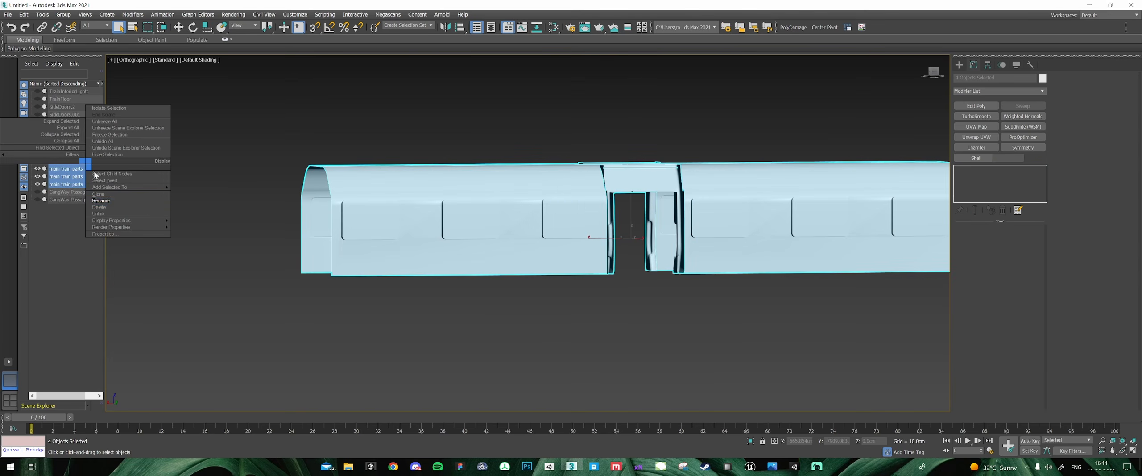
{"action": "right_click", "coordinate": [418, 199]}
{"action": "mouse_move", "coordinate": [468, 295]}
{"action": "left_click", "coordinate": [524, 300]}
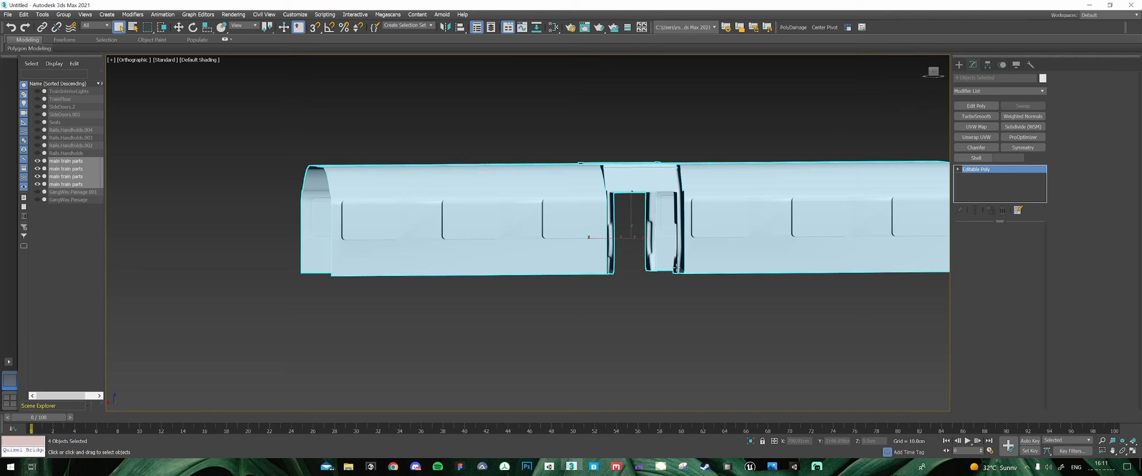
- Hide the near side shell together with its door frame
{"action": "scroll", "coordinate": [645, 259], "scroll_direction": "up", "scroll_amount": 2}
{"action": "left_click", "coordinate": [574, 266]}
{"action": "scroll", "coordinate": [510, 250], "scroll_direction": "down", "scroll_amount": 3}
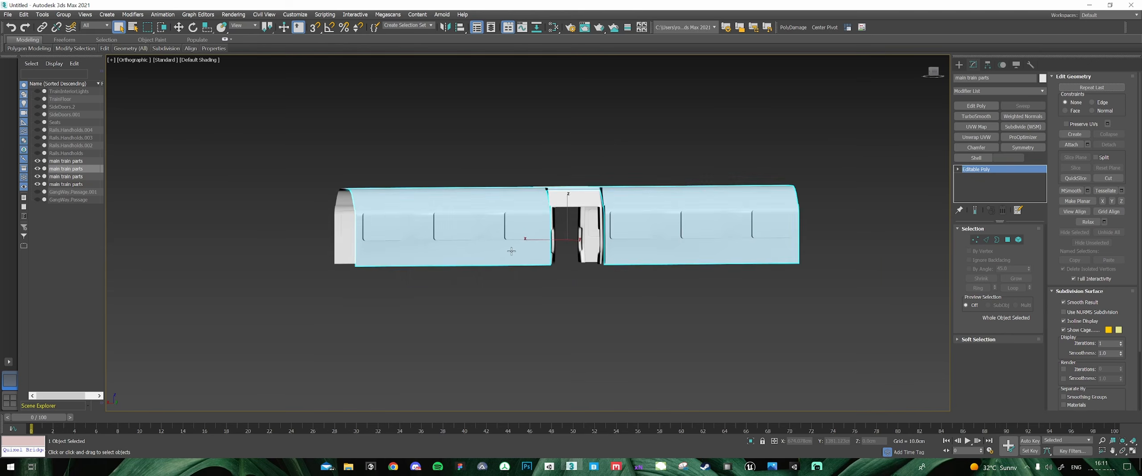
{"action": "middle_click_drag", "start_coordinate": [510, 249], "coordinate": [519, 282], "text": "alt"}
{"action": "left_click", "coordinate": [573, 189], "text": "ctrl"}
{"action": "right_click", "coordinate": [681, 189]}
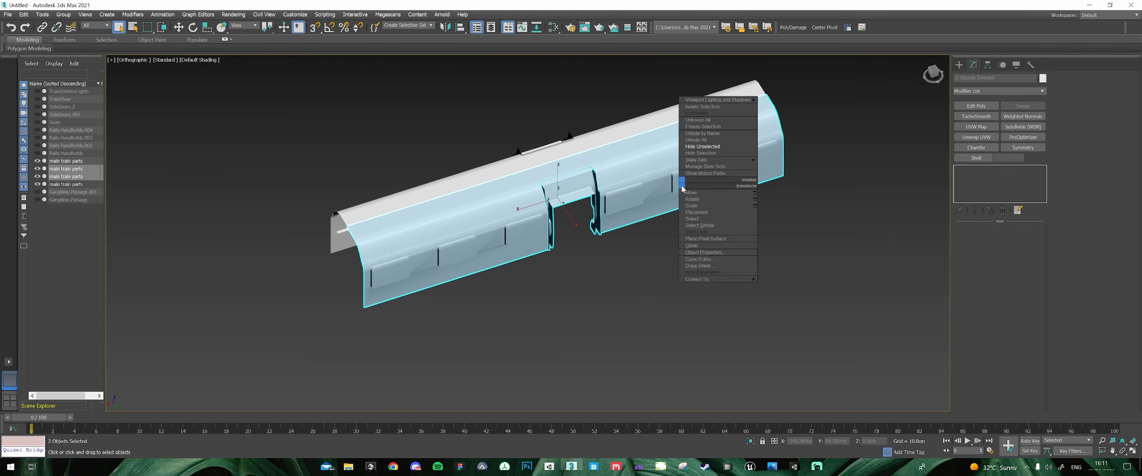
{"action": "left_click", "coordinate": [714, 155]}
- Add an Unwrap UVW modifier to the remaining visible door frame and set its map channel to 2
{"action": "scroll", "coordinate": [523, 165], "scroll_direction": "up", "scroll_amount": 4}
{"action": "scroll", "coordinate": [523, 164], "scroll_direction": "down", "scroll_amount": 2}
{"action": "middle_click_drag", "start_coordinate": [523, 164], "coordinate": [474, 214], "text": "alt"}
{"action": "scroll", "coordinate": [511, 216], "scroll_direction": "up", "scroll_amount": 4}
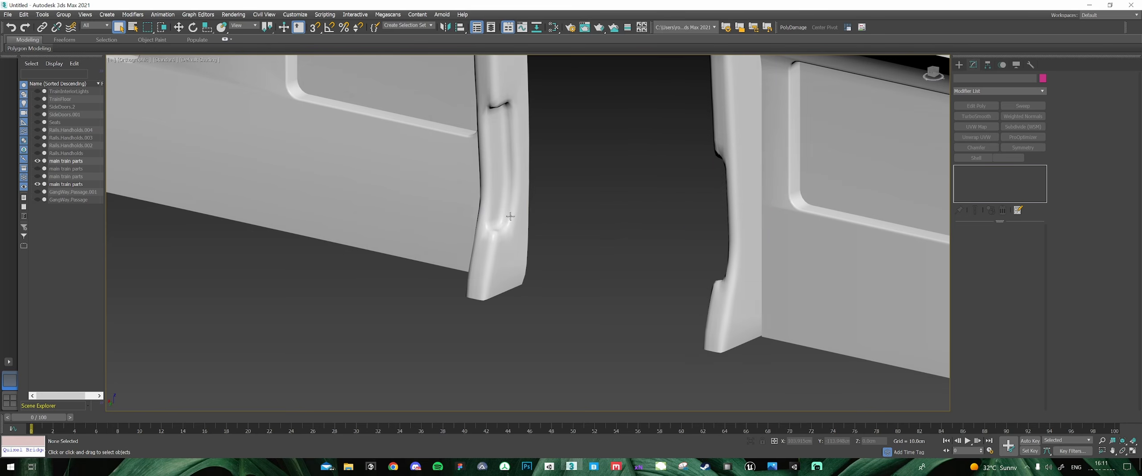
{"action": "left_click", "coordinate": [511, 217]}
{"action": "scroll", "coordinate": [819, 192], "scroll_direction": "down", "scroll_amount": 2}
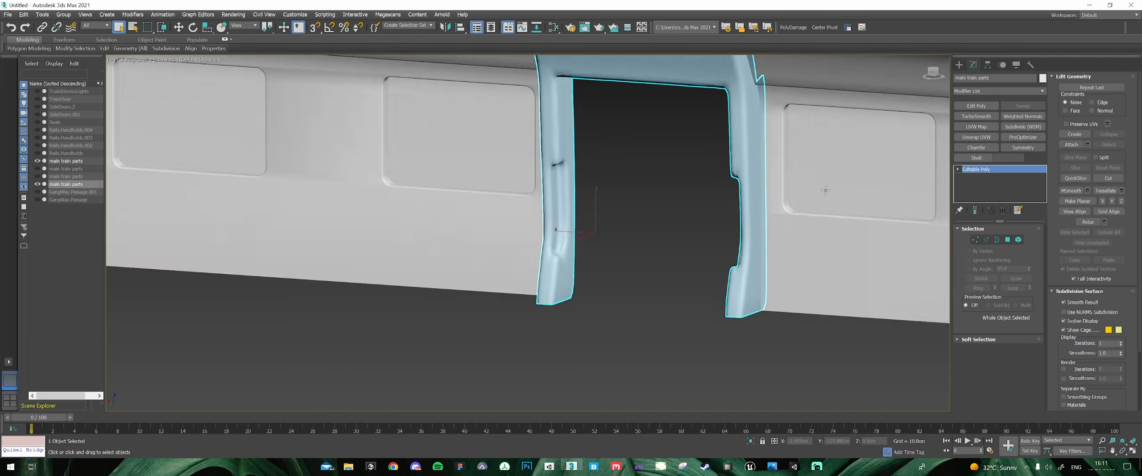
{"action": "left_click", "coordinate": [976, 137]}
{"action": "left_click", "coordinate": [1086, 228]}
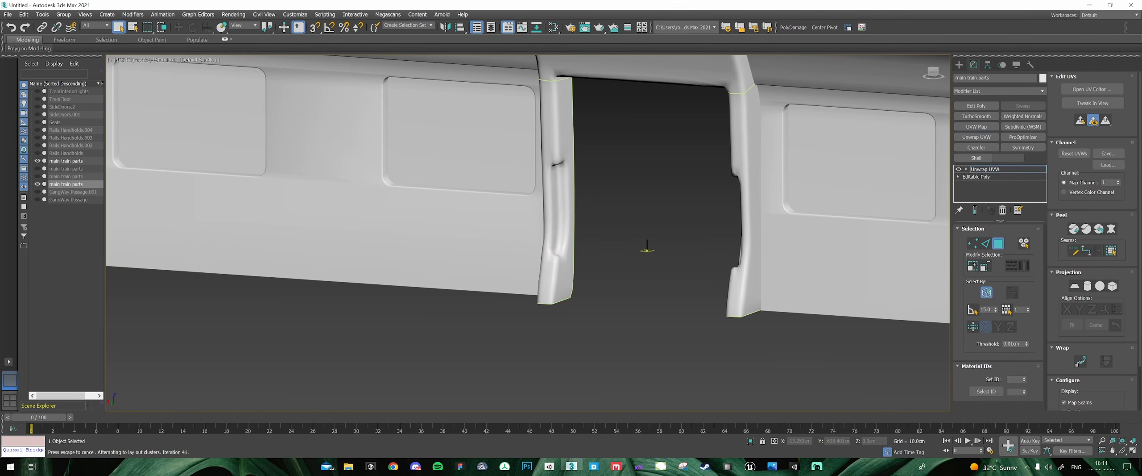
{"action": "key", "text": "Return"}
{"action": "left_click", "coordinate": [525, 261]}
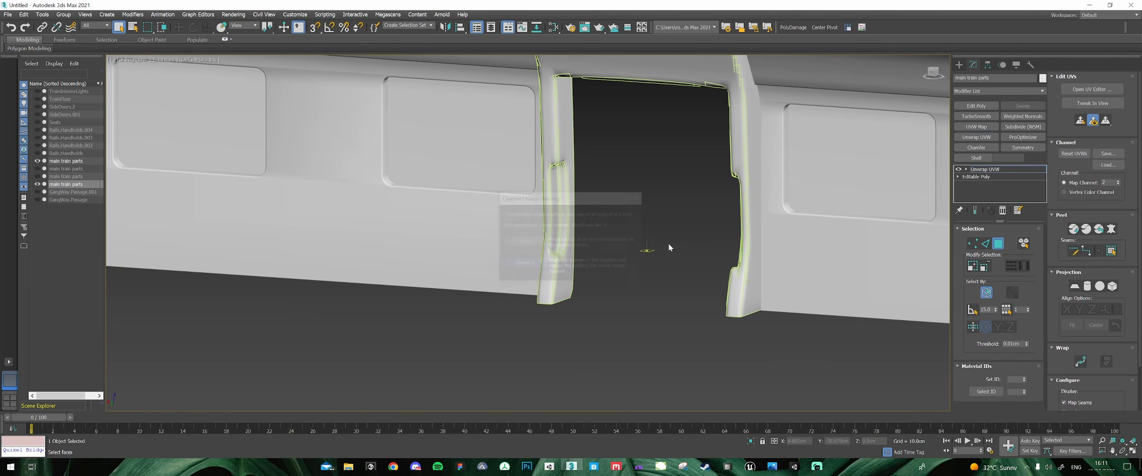
- Examine the UV seams and wireframe on the lower pillars of the door frame
{"action": "scroll", "coordinate": [543, 229], "scroll_direction": "up", "scroll_amount": 4}
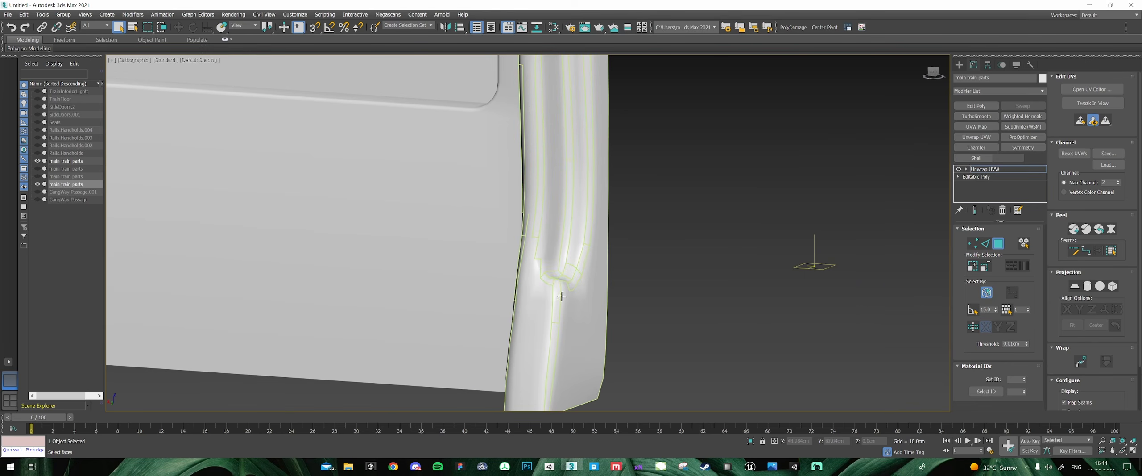
{"action": "scroll", "coordinate": [568, 254], "scroll_direction": "down", "scroll_amount": 4}
{"action": "scroll", "coordinate": [559, 256], "scroll_direction": "up", "scroll_amount": 3}
{"action": "middle_click_drag", "start_coordinate": [557, 256], "coordinate": [543, 221], "text": "alt"}
{"action": "scroll", "coordinate": [573, 257], "scroll_direction": "down", "scroll_amount": 3}
{"action": "key", "text": "F4"}
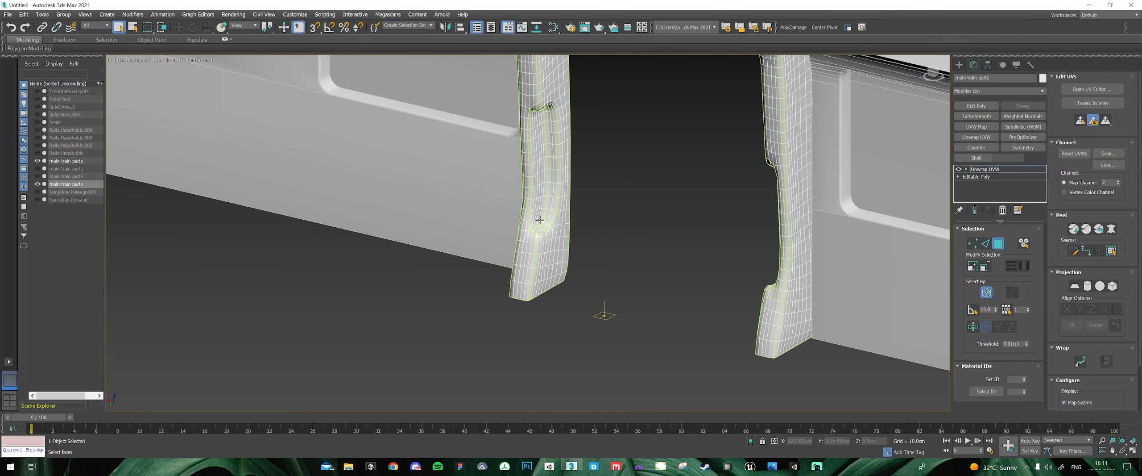
{"action": "key", "text": "F4"}
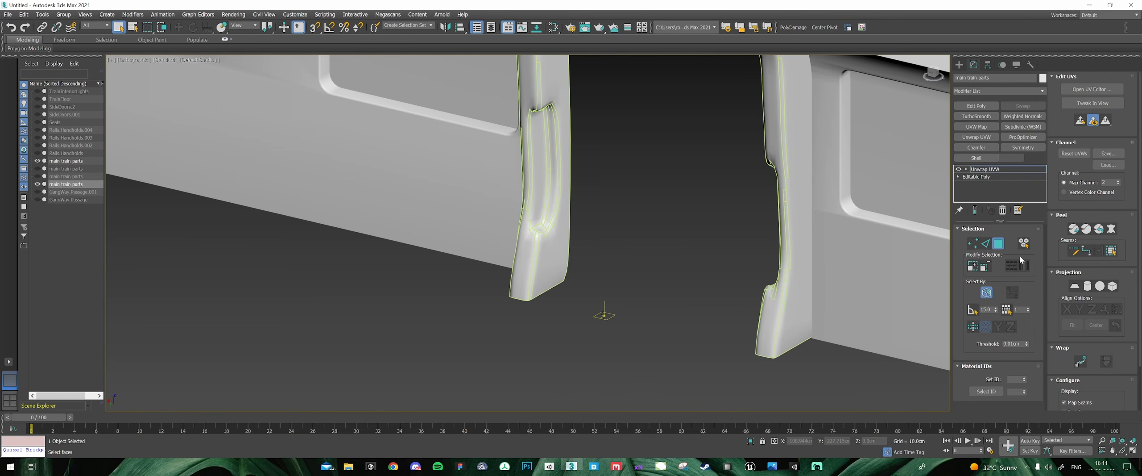
- Open the UV editor for the door frame and enlarge its window
{"action": "left_click", "coordinate": [1092, 89]}
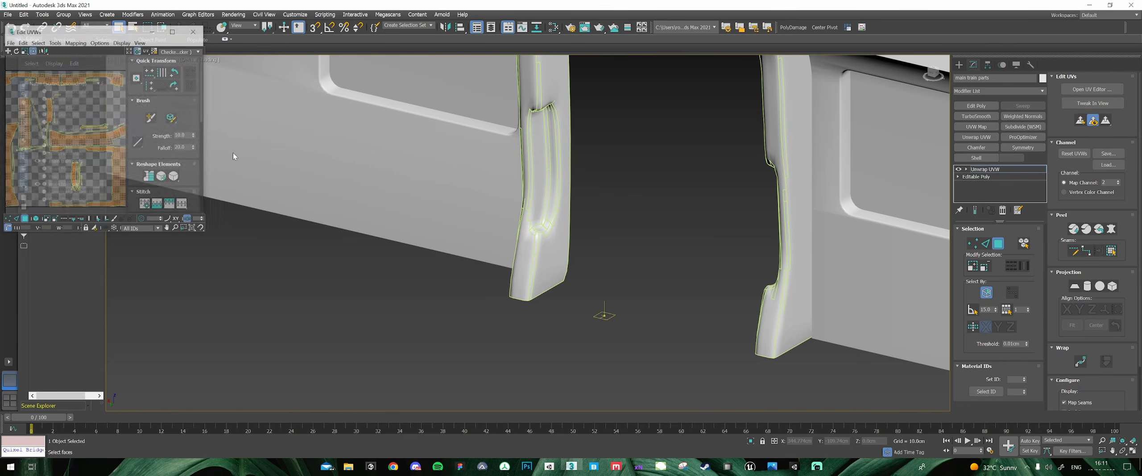
{"action": "left_click_drag", "start_coordinate": [205, 232], "coordinate": [437, 399]}
{"action": "scroll", "coordinate": [549, 228], "scroll_direction": "down", "scroll_amount": 5}
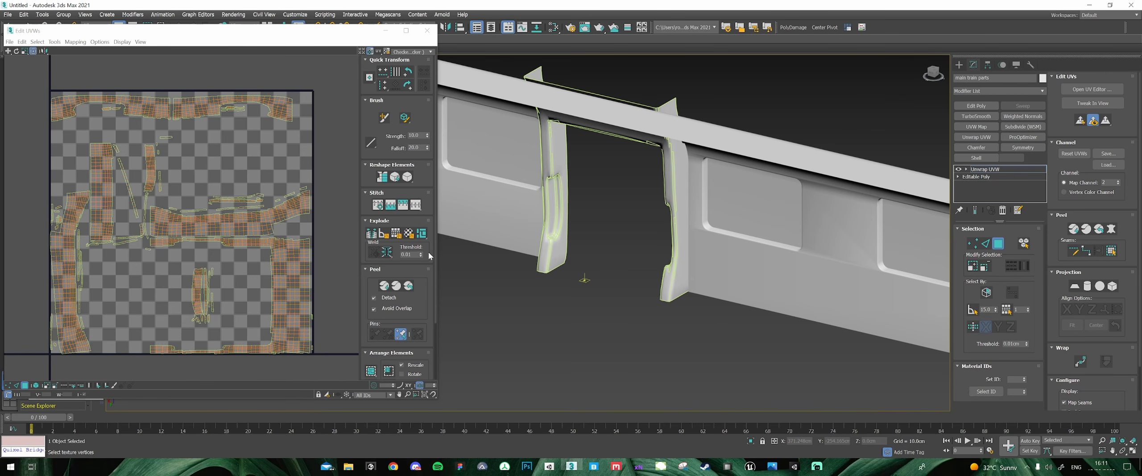
- Examine which UV fragments belong to the recess on the door frame's lower pillar
{"action": "scroll", "coordinate": [565, 232], "scroll_direction": "up", "scroll_amount": 5}
{"action": "left_click", "coordinate": [529, 245]}
{"action": "scroll", "coordinate": [179, 180], "scroll_direction": "up", "scroll_amount": 10}
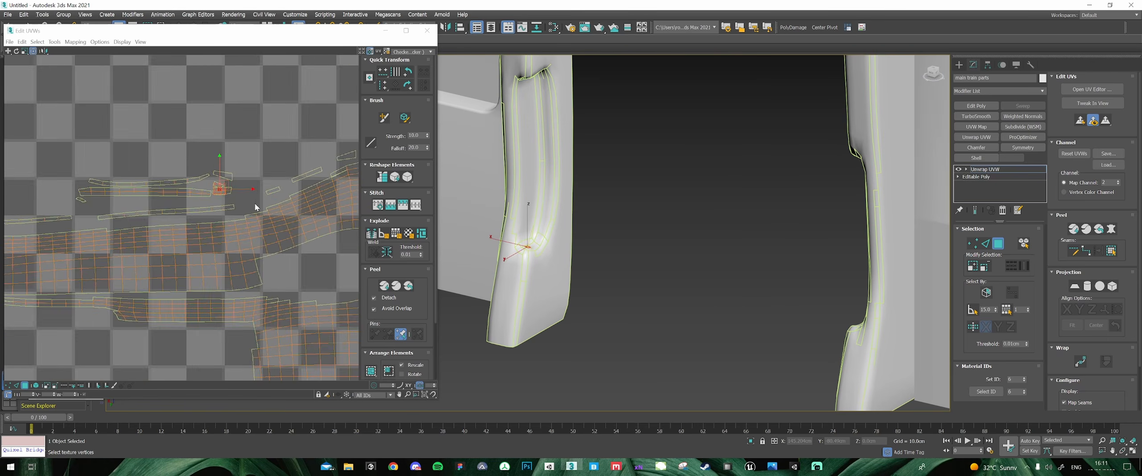
{"action": "scroll", "coordinate": [174, 179], "scroll_direction": "up", "scroll_amount": 2}
{"action": "double_click", "coordinate": [248, 196]}
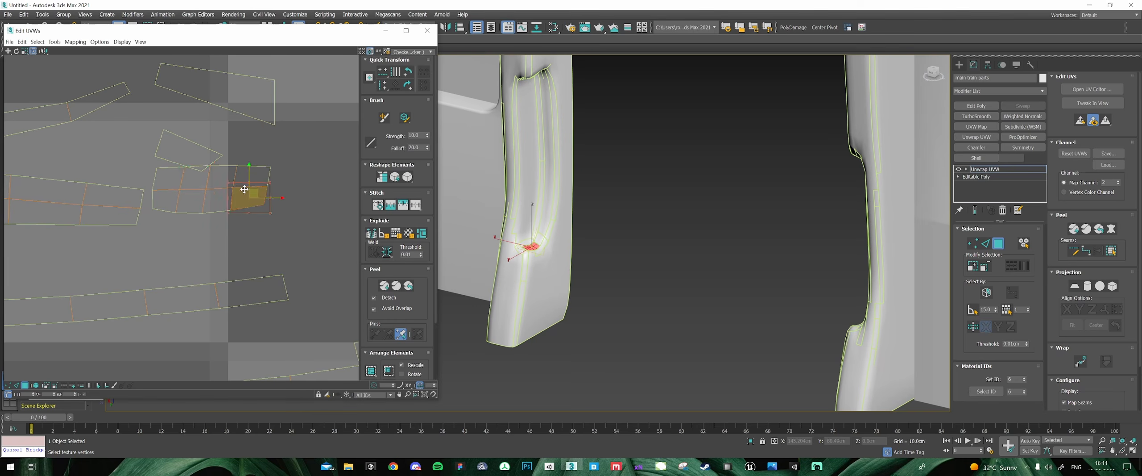
{"action": "left_click", "coordinate": [194, 147]}
{"action": "scroll", "coordinate": [237, 167], "scroll_direction": "up", "scroll_amount": 2}
{"action": "left_click", "coordinate": [232, 154]}
{"action": "left_click", "coordinate": [171, 150]}
{"action": "left_click", "coordinate": [184, 184]}
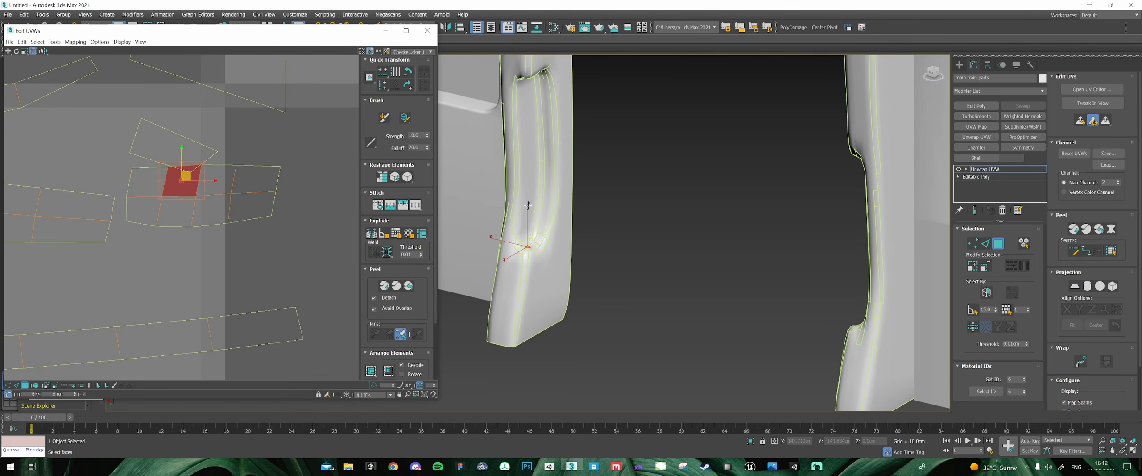
- Select the faces of the left pillar's lower section and use the UV tools palette to unwrap them as one island
{"action": "scroll", "coordinate": [546, 236], "scroll_direction": "down", "scroll_amount": 5}
{"action": "scroll", "coordinate": [544, 241], "scroll_direction": "up", "scroll_amount": 2}
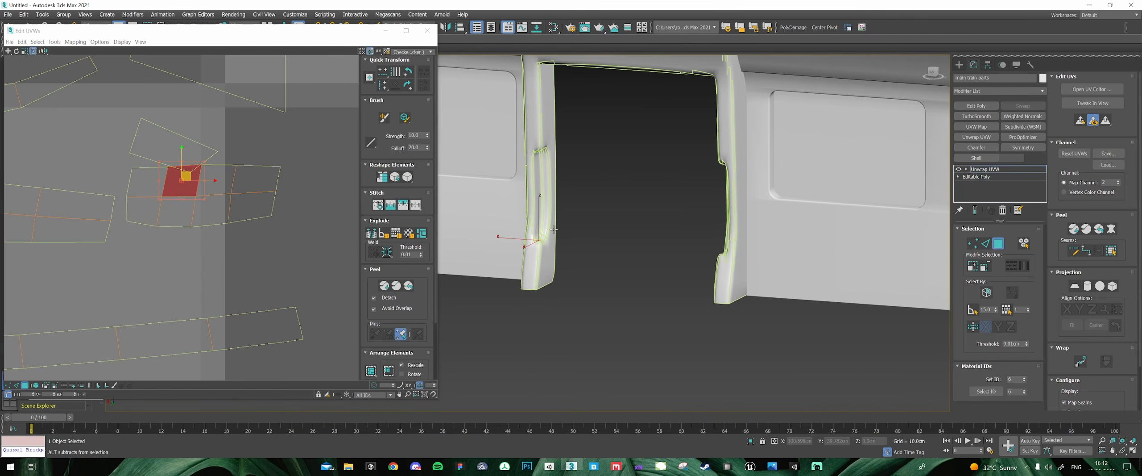
{"action": "middle_click_drag", "start_coordinate": [549, 229], "coordinate": [615, 275]}
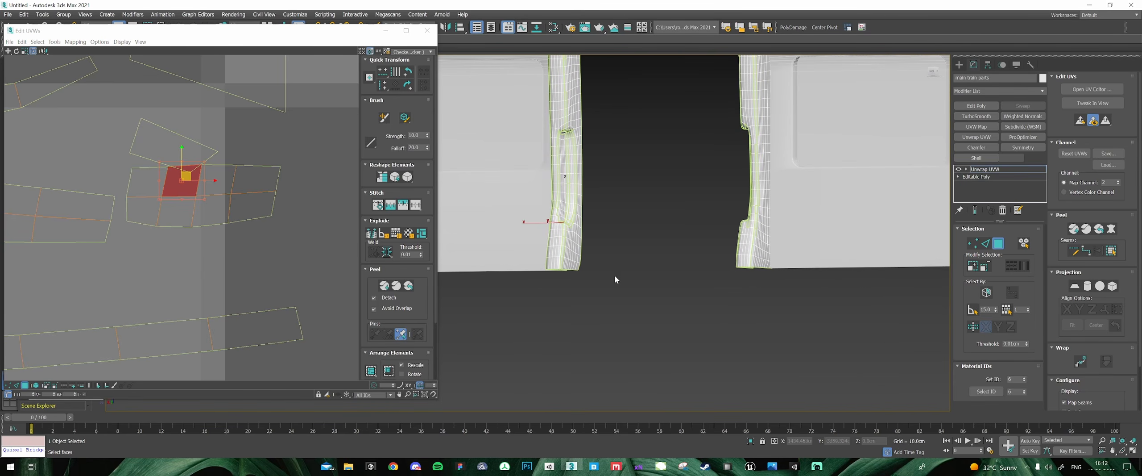
{"action": "left_click_drag", "start_coordinate": [505, 186], "coordinate": [505, 185]}
{"action": "middle_click_drag", "start_coordinate": [534, 196], "coordinate": [580, 195], "text": "alt"}
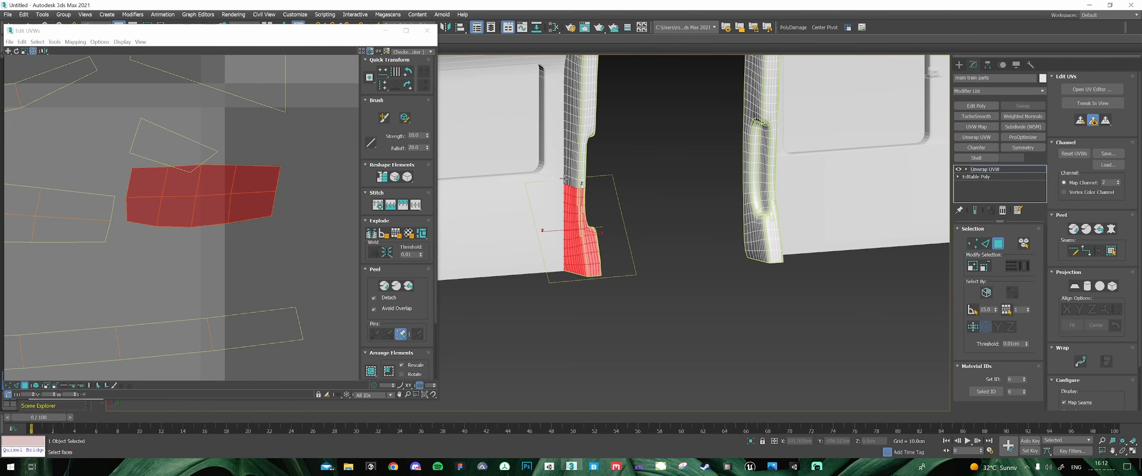
{"action": "left_click", "coordinate": [862, 28]}
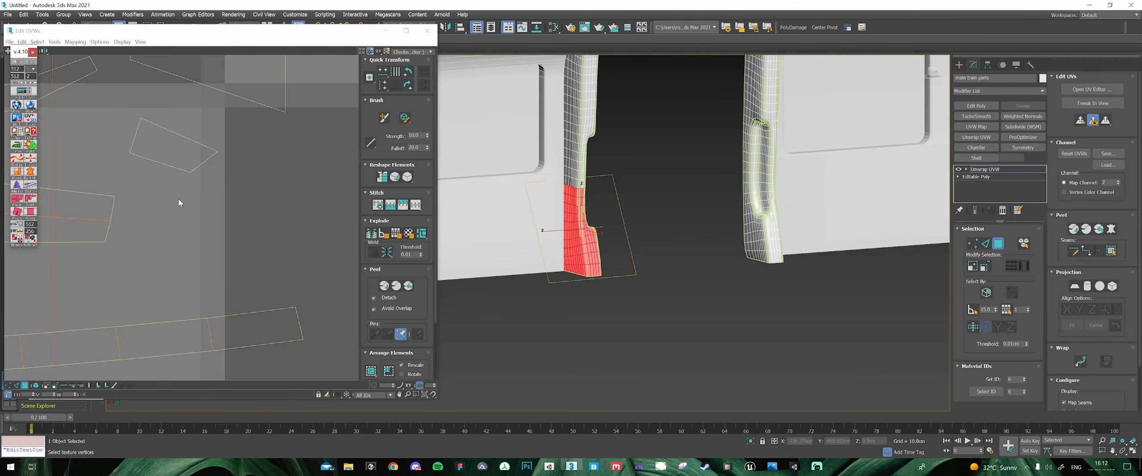
{"action": "scroll", "coordinate": [177, 177], "scroll_direction": "up", "scroll_amount": 3}
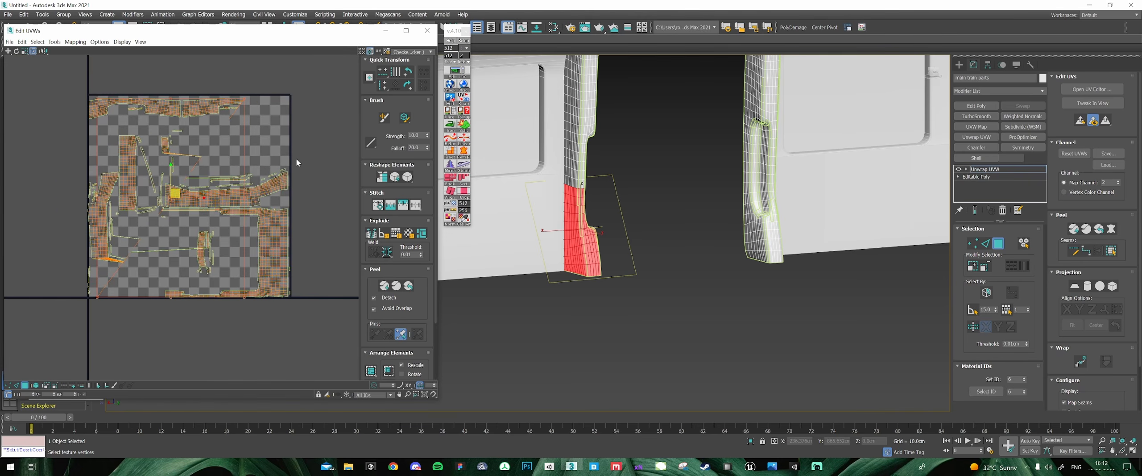
{"action": "left_click", "coordinate": [466, 124]}
- Move the lower left pillar's island outside the UV tile and relax it
{"action": "scroll", "coordinate": [150, 206], "scroll_direction": "down", "scroll_amount": 2}
{"action": "left_click_drag", "start_coordinate": [150, 205], "coordinate": [319, 207]}
{"action": "scroll", "coordinate": [319, 206], "scroll_direction": "up", "scroll_amount": 6}
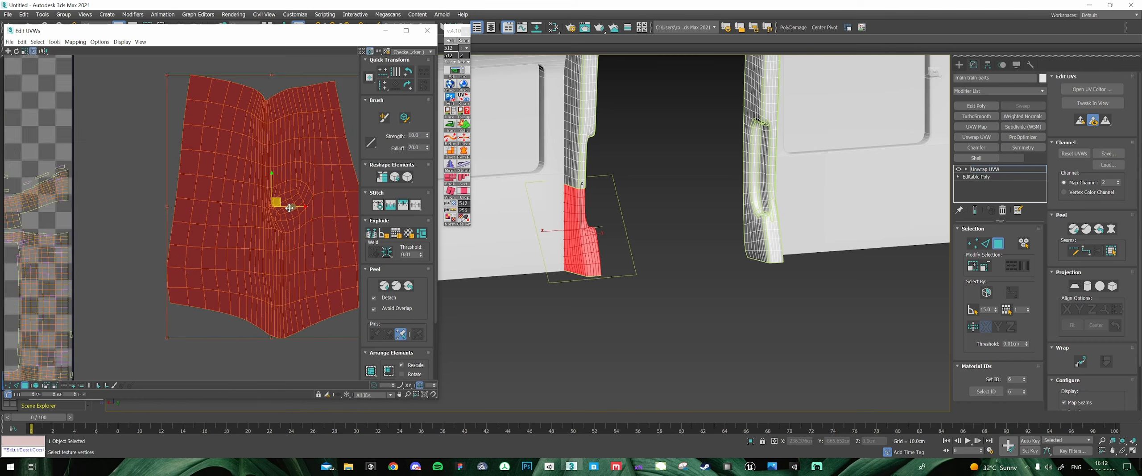
{"action": "scroll", "coordinate": [271, 208], "scroll_direction": "down", "scroll_amount": 6}
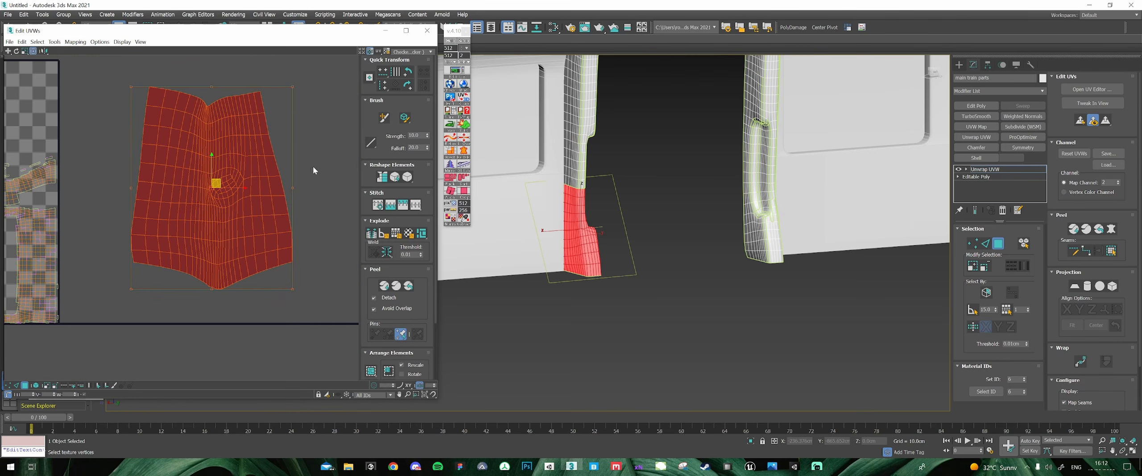
{"action": "left_click", "coordinate": [454, 137]}
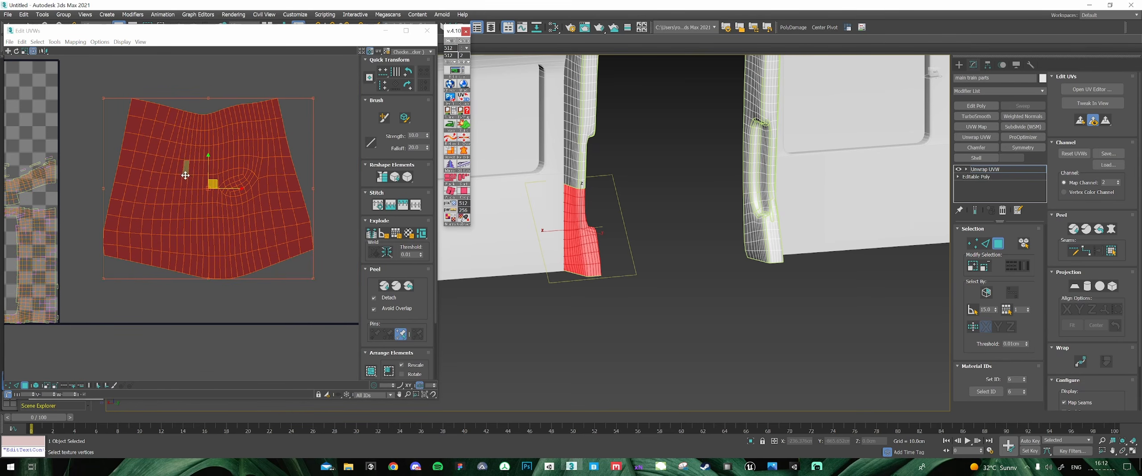
- Unwrap the right pillar's lower section as one UV island and place it outside the tile above the first island
{"action": "scroll", "coordinate": [223, 178], "scroll_direction": "down", "scroll_amount": 4}
{"action": "middle_click_drag", "start_coordinate": [650, 205], "coordinate": [675, 189], "text": "alt"}
{"action": "left_click_drag", "start_coordinate": [689, 266], "coordinate": [718, 255]}
{"action": "left_click_drag", "start_coordinate": [771, 178], "coordinate": [770, 174]}
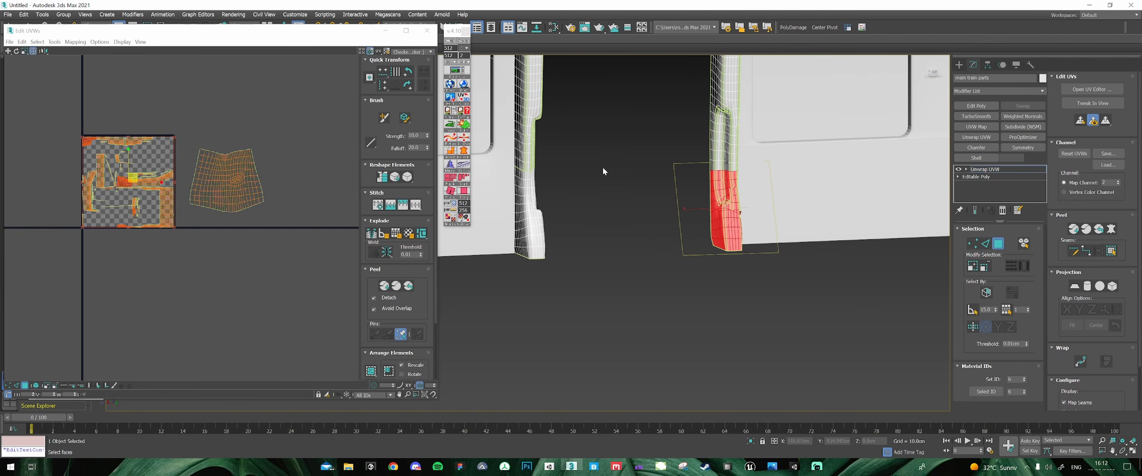
{"action": "left_click", "coordinate": [450, 125]}
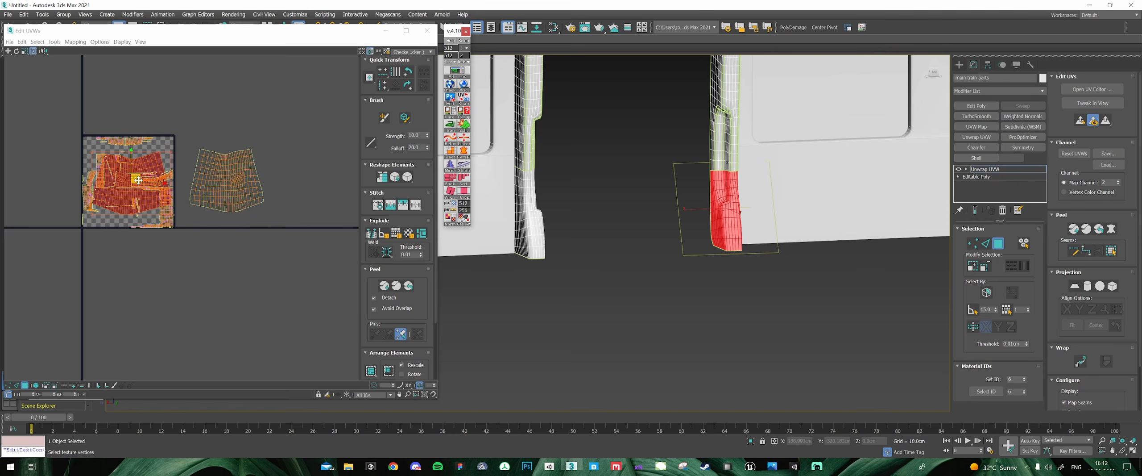
{"action": "left_click_drag", "start_coordinate": [254, 113], "coordinate": [250, 110]}
- Unwrap all remaining upper frame faces into a single UV island and move it outside the tile to the upper left
{"action": "scroll", "coordinate": [635, 164], "scroll_direction": "down", "scroll_amount": 4}
{"action": "middle_click_drag", "start_coordinate": [635, 164], "coordinate": [631, 202]}
{"action": "left_click_drag", "start_coordinate": [88, 129], "coordinate": [183, 249]}
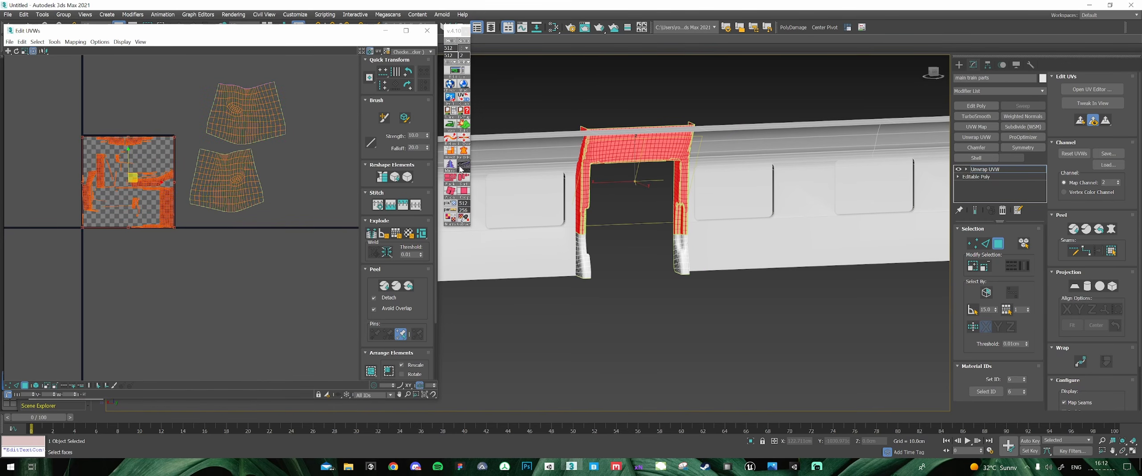
{"action": "left_click", "coordinate": [452, 139]}
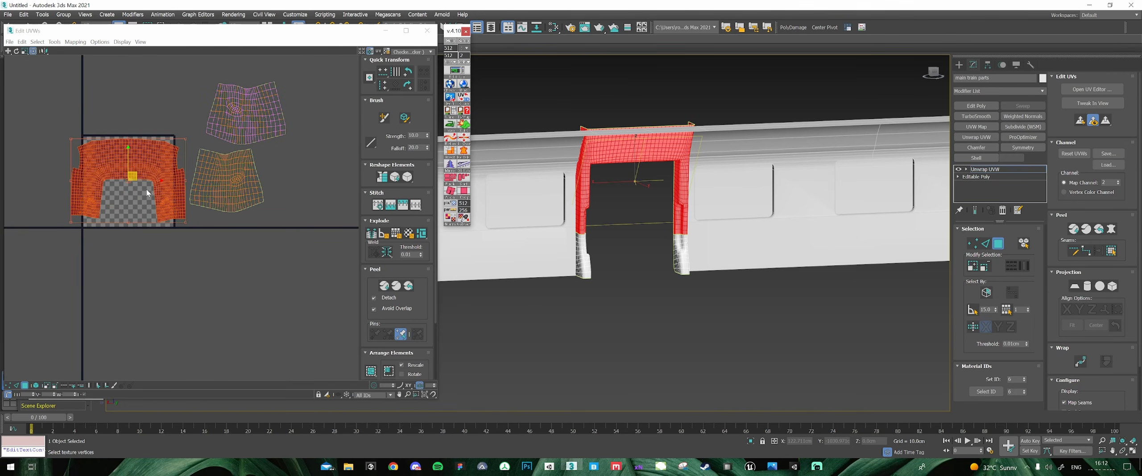
{"action": "left_click_drag", "start_coordinate": [135, 176], "coordinate": [71, 119]}
{"action": "middle_click_drag", "start_coordinate": [81, 123], "coordinate": [235, 192]}
{"action": "scroll", "coordinate": [235, 192], "scroll_direction": "up", "scroll_amount": 4}
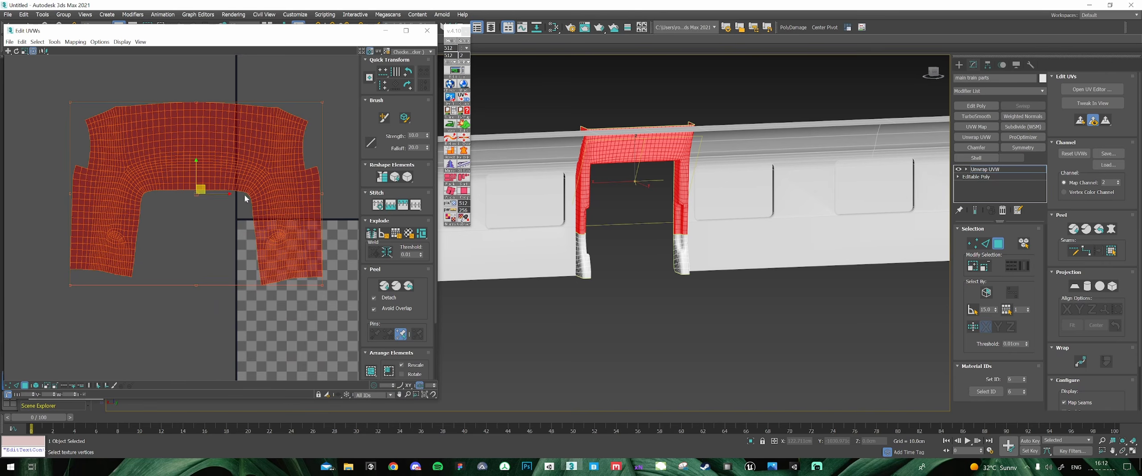
{"action": "left_click_drag", "start_coordinate": [209, 186], "coordinate": [160, 149]}
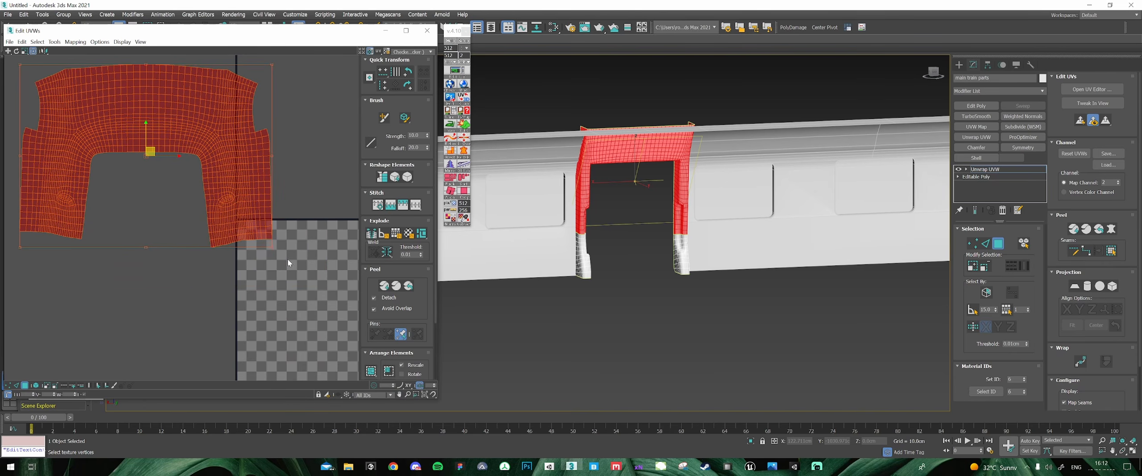
- Split the middle sections of the right and left pillars from the upper frame island and unwrap each as its own island
{"action": "left_click", "coordinate": [303, 265]}
{"action": "left_click_drag", "start_coordinate": [304, 163], "coordinate": [309, 175]}
{"action": "left_click", "coordinate": [451, 139]}
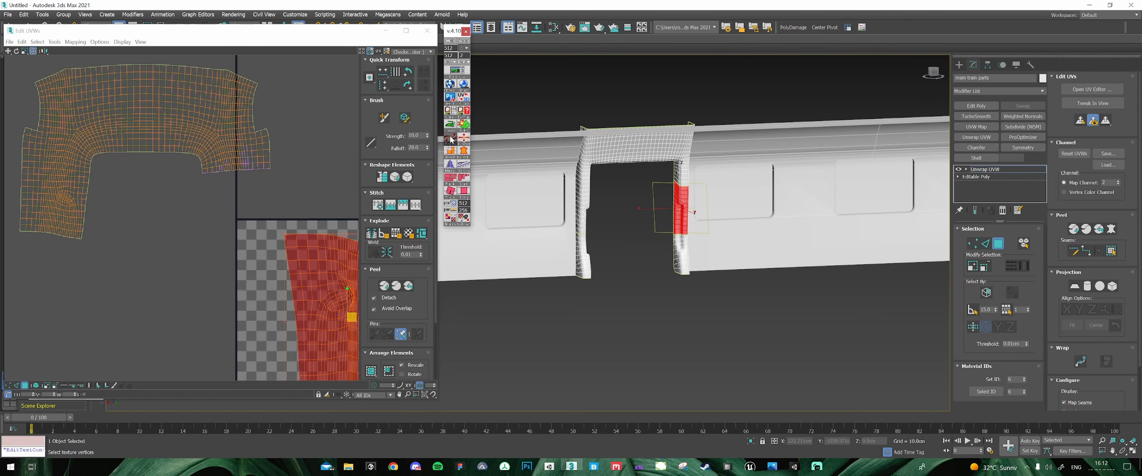
{"action": "scroll", "coordinate": [298, 198], "scroll_direction": "down", "scroll_amount": 4}
{"action": "scroll", "coordinate": [238, 204], "scroll_direction": "up", "scroll_amount": 3}
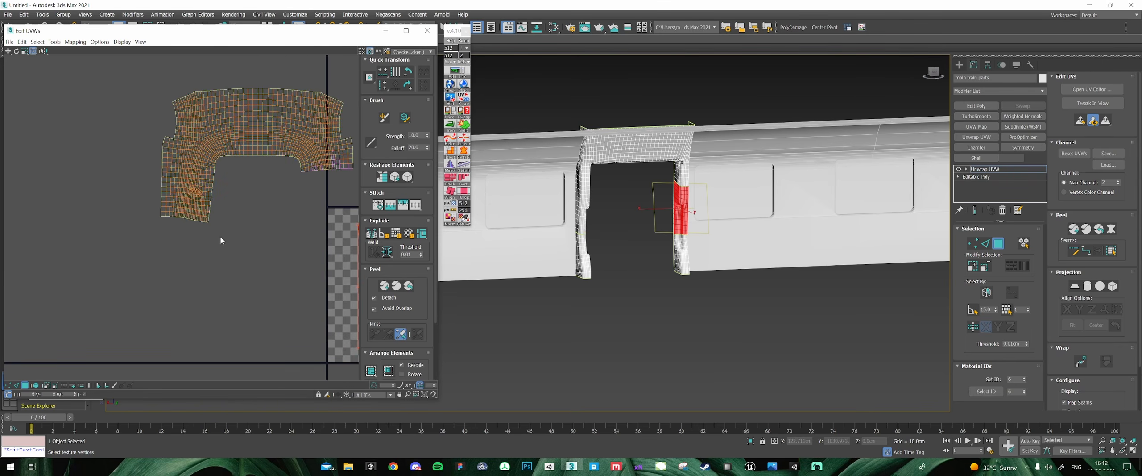
{"action": "left_click_drag", "start_coordinate": [138, 171], "coordinate": [138, 175]}
{"action": "left_click", "coordinate": [450, 125]}
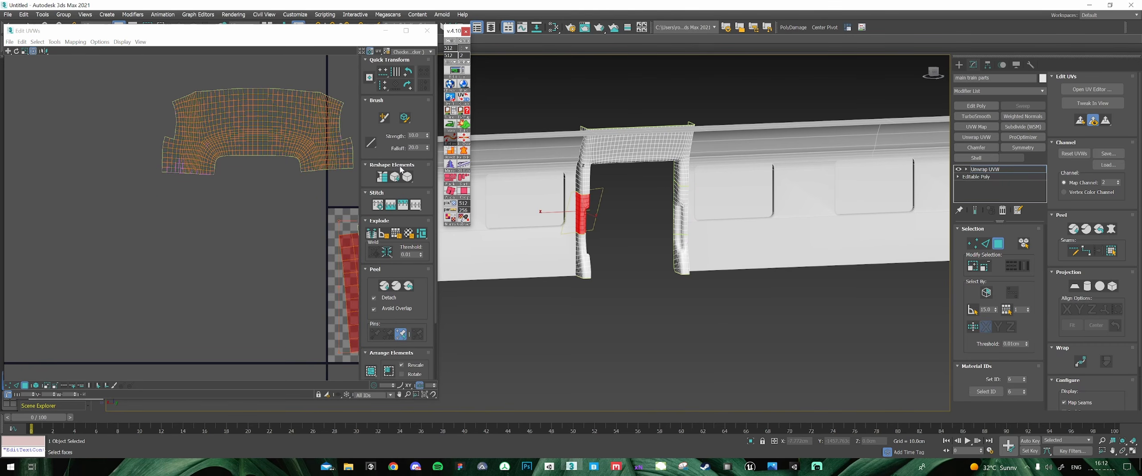
- Move both middle pillar islands out of the UV tile, one beside it and one below it
{"action": "scroll", "coordinate": [298, 197], "scroll_direction": "down", "scroll_amount": 3}
{"action": "middle_click_drag", "start_coordinate": [253, 191], "coordinate": [123, 182]}
{"action": "left_click_drag", "start_coordinate": [227, 236], "coordinate": [100, 243]}
{"action": "double_click", "coordinate": [249, 242]}
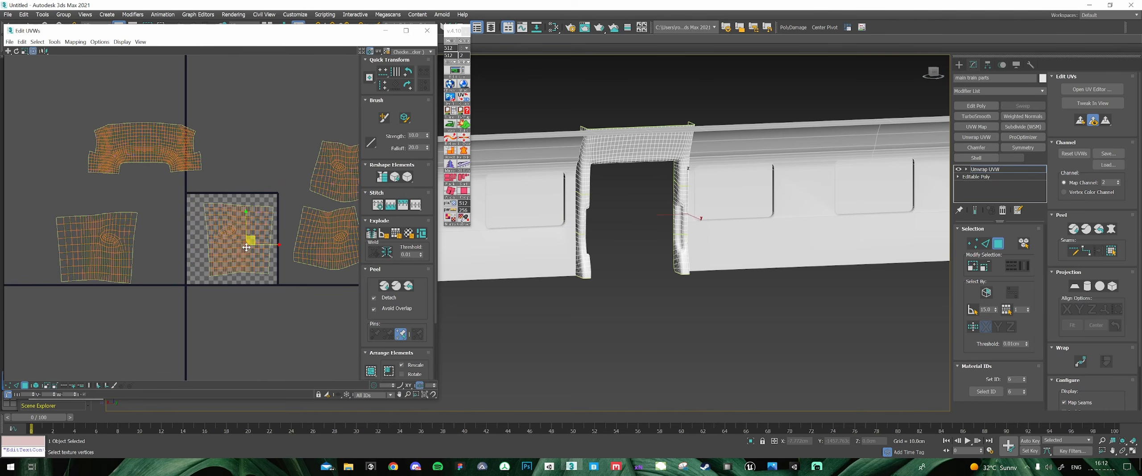
{"action": "left_click_drag", "start_coordinate": [236, 218], "coordinate": [165, 307]}
- Try to unwrap the right half of the upper frame as a separate UV island, undo it and clear the selection
{"action": "scroll", "coordinate": [152, 104], "scroll_direction": "up", "scroll_amount": 4}
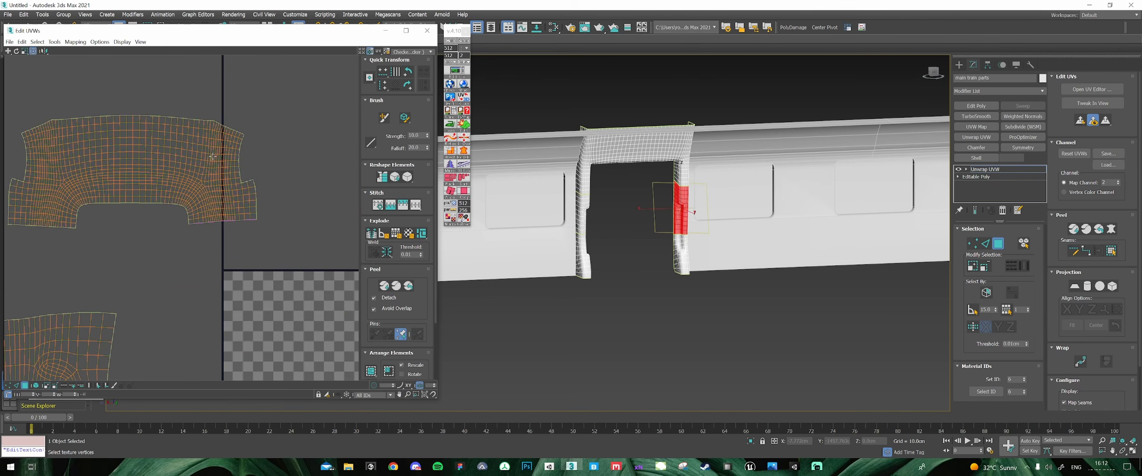
{"action": "left_click_drag", "start_coordinate": [180, 101], "coordinate": [173, 98]}
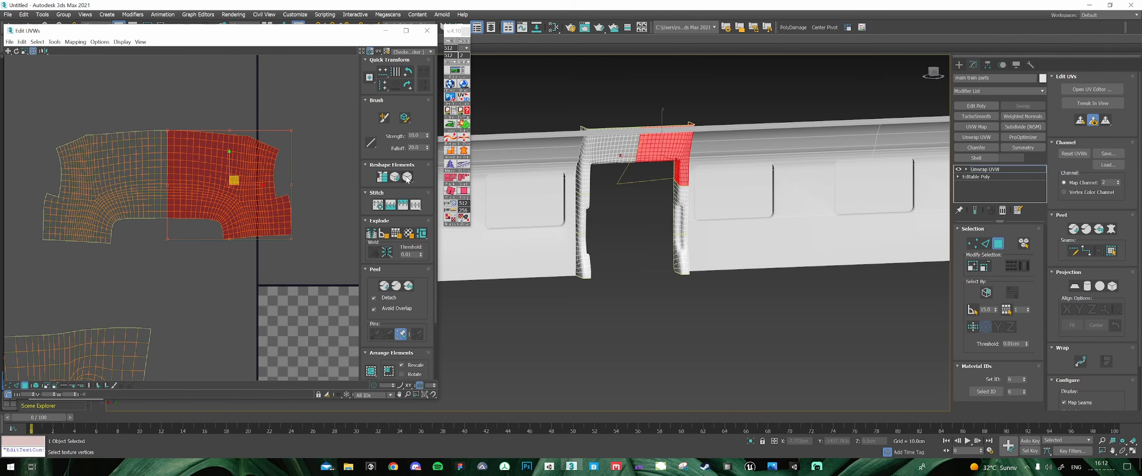
{"action": "left_click", "coordinate": [450, 151]}
{"action": "scroll", "coordinate": [301, 202], "scroll_direction": "down", "scroll_amount": 3}
{"action": "middle_click_drag", "start_coordinate": [264, 232], "coordinate": [217, 234]}
{"action": "scroll", "coordinate": [281, 272], "scroll_direction": "up", "scroll_amount": 5}
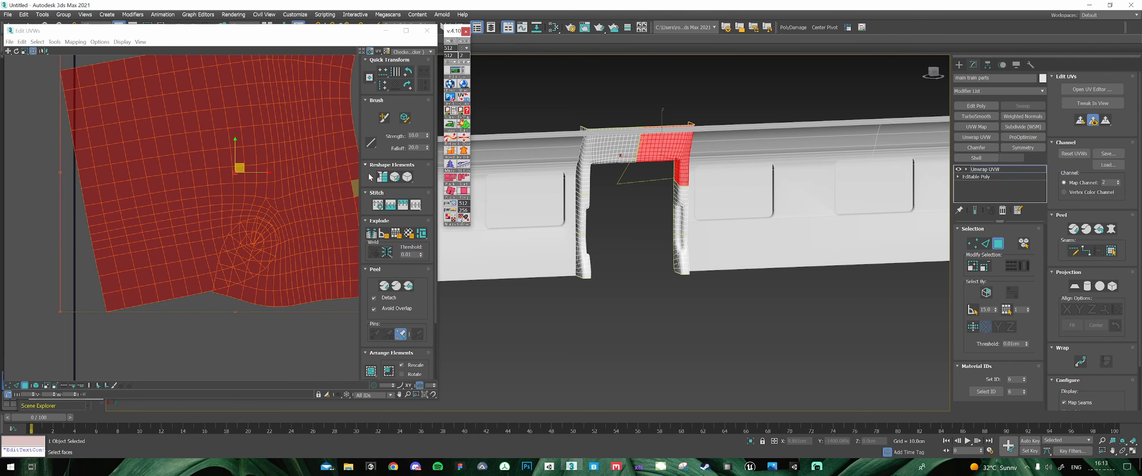
{"action": "scroll", "coordinate": [261, 234], "scroll_direction": "down", "scroll_amount": 2}
{"action": "key", "text": "ctrl+z"}
{"action": "scroll", "coordinate": [253, 252], "scroll_direction": "down", "scroll_amount": 3}
{"action": "key", "text": "ctrl+z"}
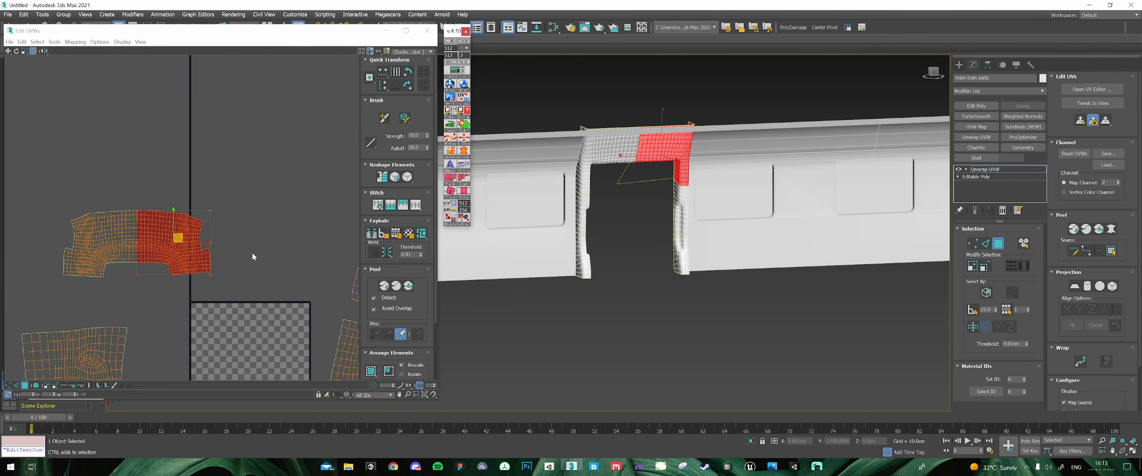
{"action": "scroll", "coordinate": [143, 232], "scroll_direction": "up", "scroll_amount": 3}
{"action": "middle_click_drag", "start_coordinate": [142, 239], "coordinate": [222, 197]}
{"action": "scroll", "coordinate": [293, 271], "scroll_direction": "up", "scroll_amount": 1}
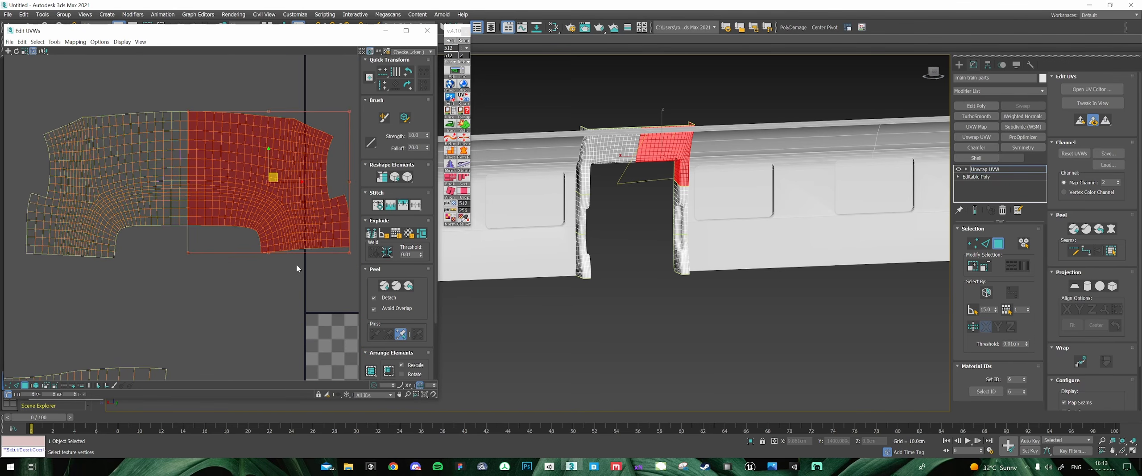
{"action": "left_click", "coordinate": [297, 264]}
- Pack all door frame UV islands into the tile with rescaling on
{"action": "scroll", "coordinate": [260, 173], "scroll_direction": "down", "scroll_amount": 5}
{"action": "middle_click_drag", "start_coordinate": [336, 249], "coordinate": [203, 197]}
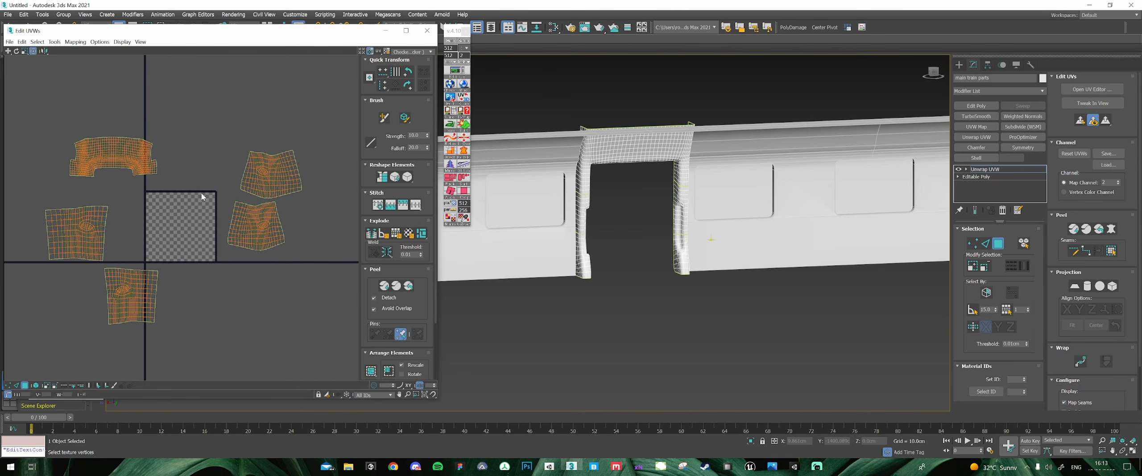
{"action": "scroll", "coordinate": [392, 243], "scroll_direction": "down", "scroll_amount": 3}
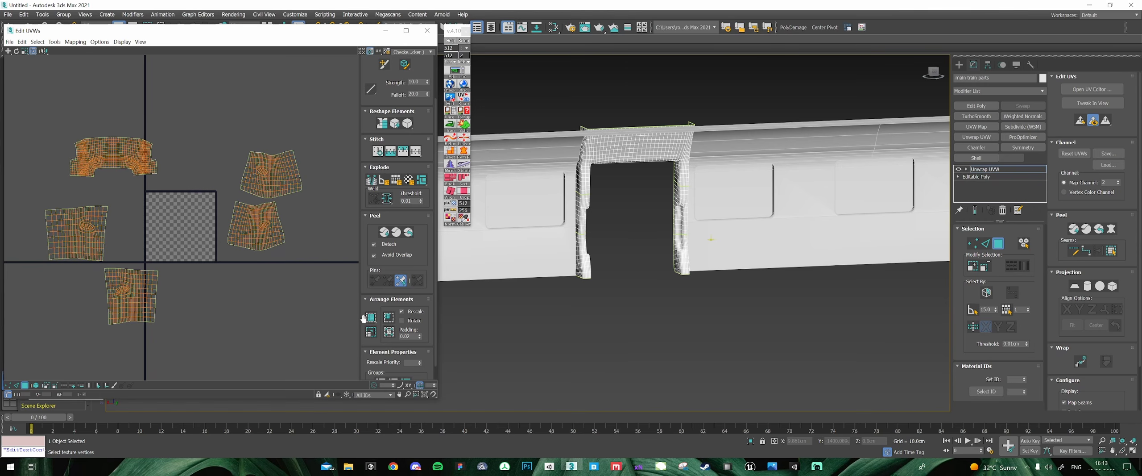
{"action": "left_click", "coordinate": [370, 316]}
{"action": "scroll", "coordinate": [167, 238], "scroll_direction": "up", "scroll_amount": 5}
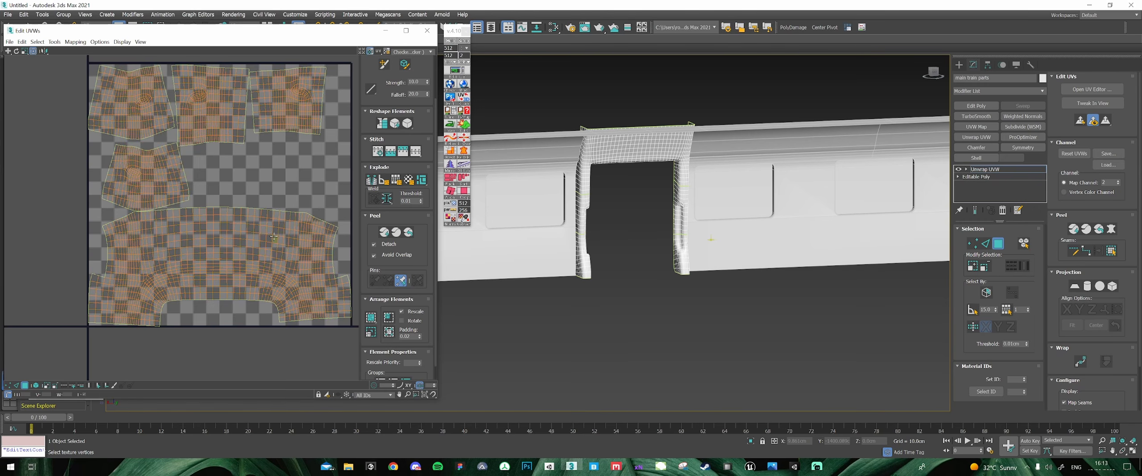
{"action": "middle_click_drag", "start_coordinate": [264, 233], "coordinate": [248, 246]}
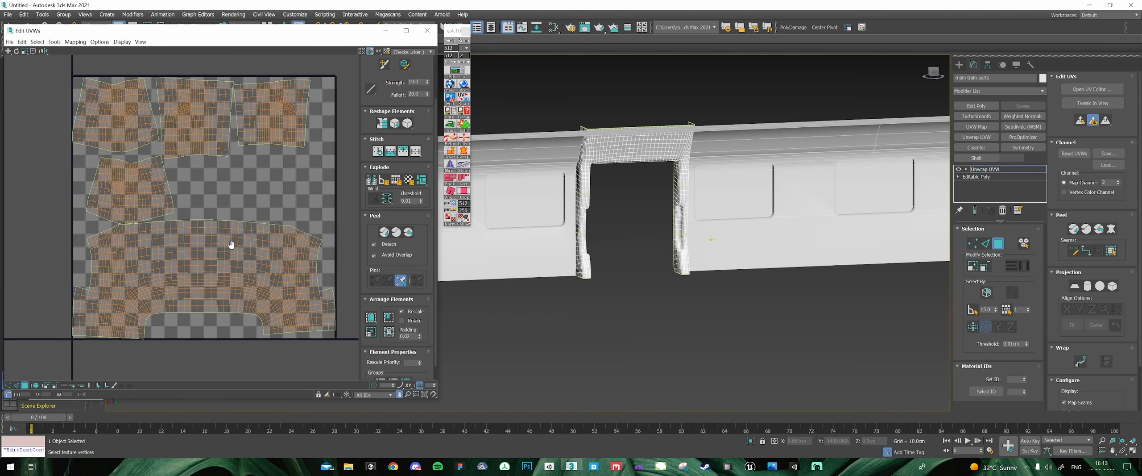
- Spread the smaller pillar islands apart into the free space of the UV tile above the upper frame island
{"action": "left_click", "coordinate": [286, 126]}
{"action": "left_click_drag", "start_coordinate": [281, 116], "coordinate": [301, 186]}
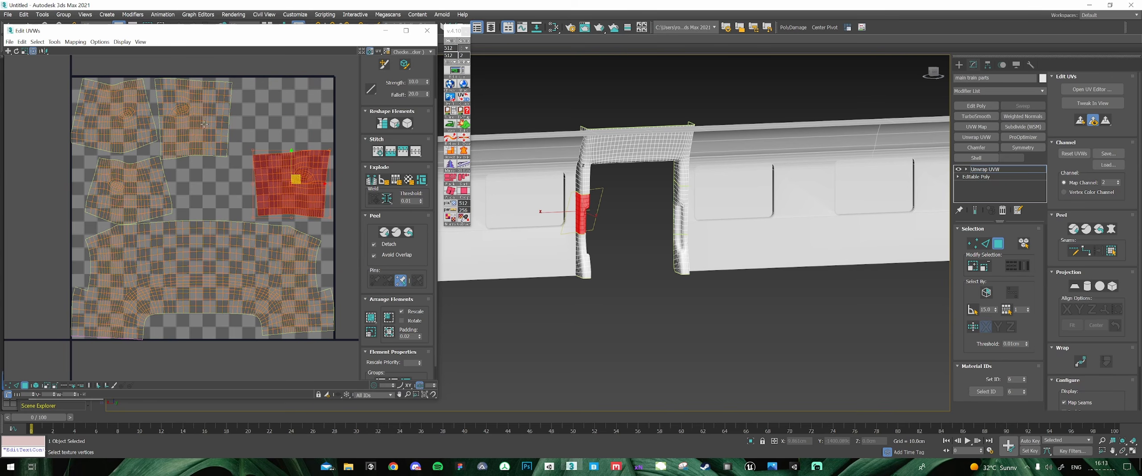
{"action": "left_click", "coordinate": [204, 123]}
{"action": "mouse_move", "coordinate": [204, 119]}
{"action": "left_mouse_down"}
{"action": "mouse_move", "coordinate": [236, 120]}
{"action": "mouse_move", "coordinate": [221, 122]}
{"action": "left_mouse_up"}
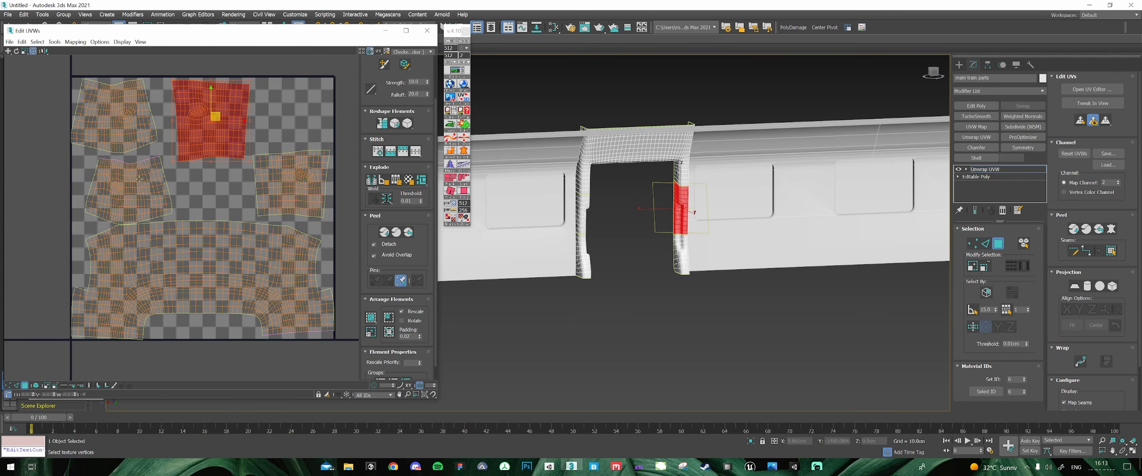
{"action": "left_click", "coordinate": [129, 129]}
{"action": "mouse_move", "coordinate": [122, 112]}
{"action": "left_mouse_down"}
{"action": "mouse_move", "coordinate": [295, 109]}
{"action": "mouse_move", "coordinate": [124, 112]}
{"action": "left_mouse_up"}
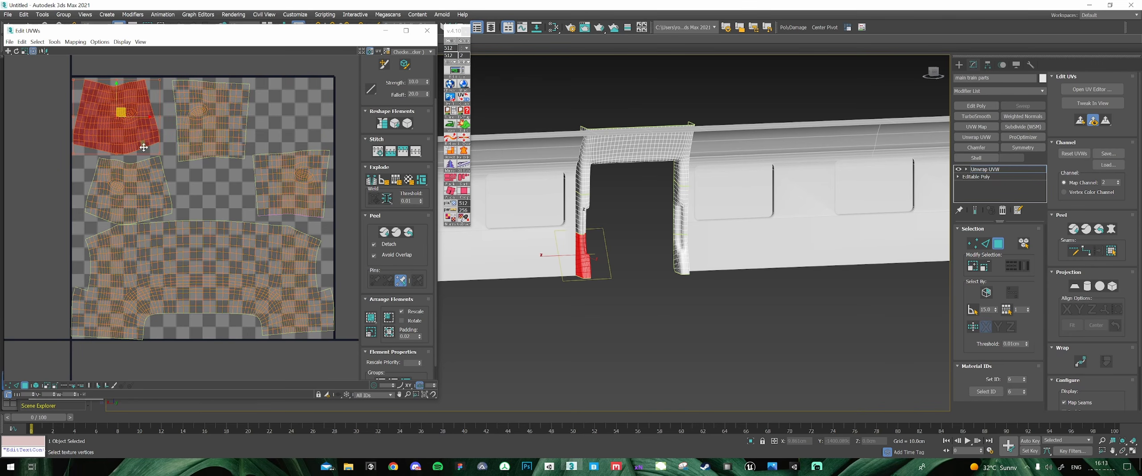
- Shift the middle pillar UV island slightly towards the tile's edge, beneath the upper pillar island, and clear the selection
{"action": "left_click", "coordinate": [149, 174]}
{"action": "left_click_drag", "start_coordinate": [134, 183], "coordinate": [125, 182]}
{"action": "left_click", "coordinate": [56, 196]}
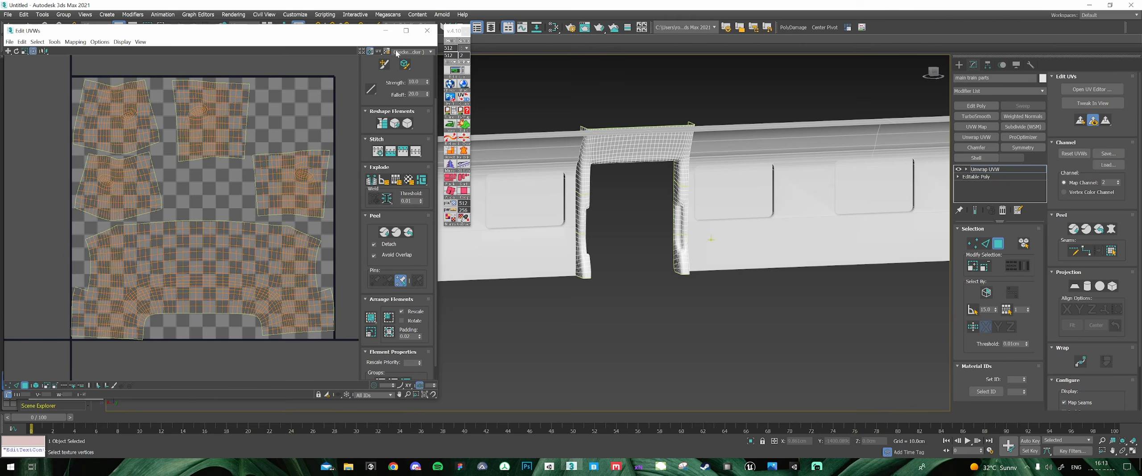
- Close the UV editor and collapse the door frames' modifier stack into the Editable Poly
{"action": "left_click", "coordinate": [435, 31]}
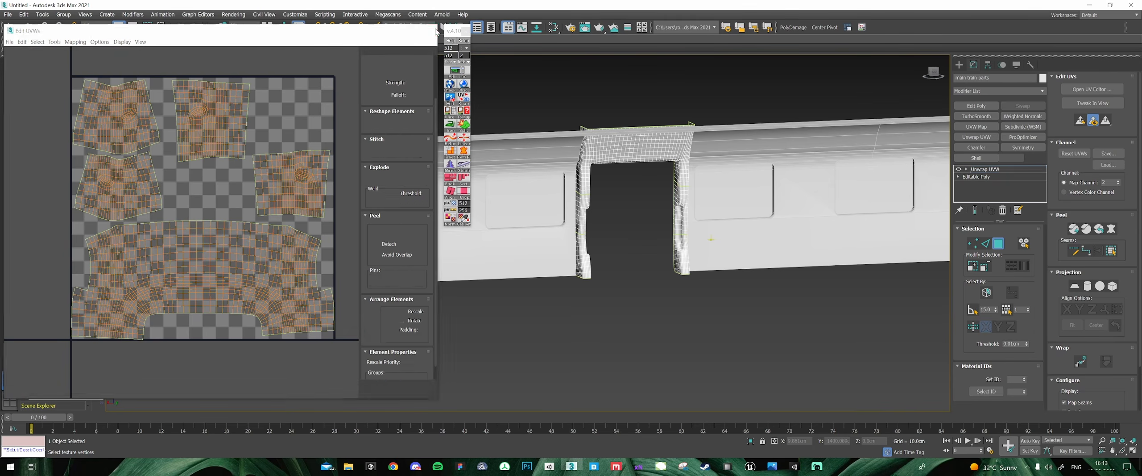
{"action": "right_click", "coordinate": [998, 172]}
{"action": "left_click", "coordinate": [1035, 252]}
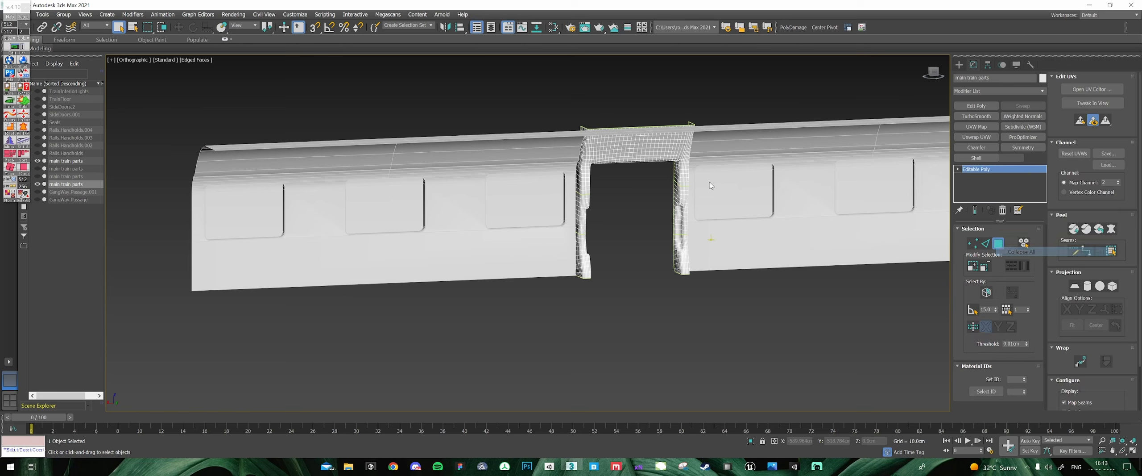
{"action": "scroll", "coordinate": [617, 170], "scroll_direction": "down", "scroll_amount": 2}
{"action": "scroll", "coordinate": [659, 176], "scroll_direction": "up", "scroll_amount": 2}
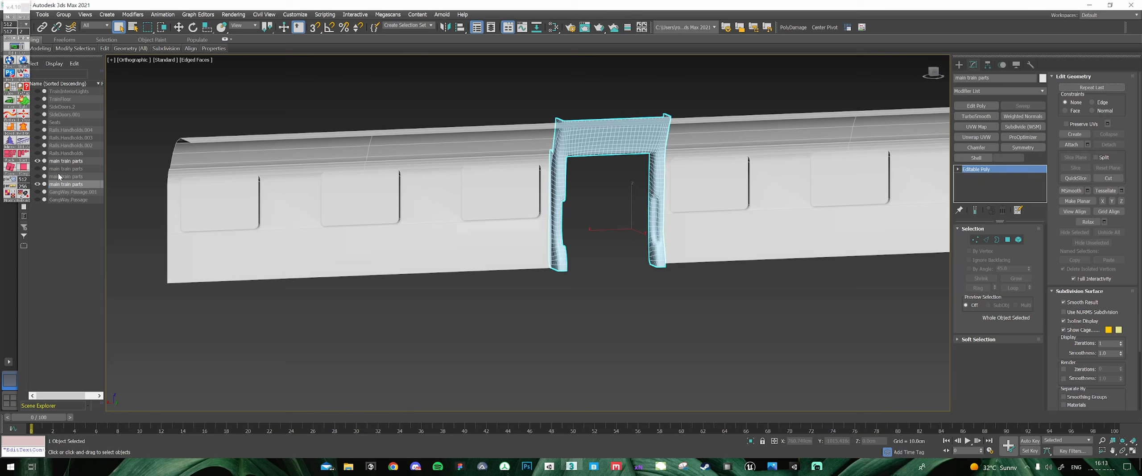
{"action": "key", "text": "z"}
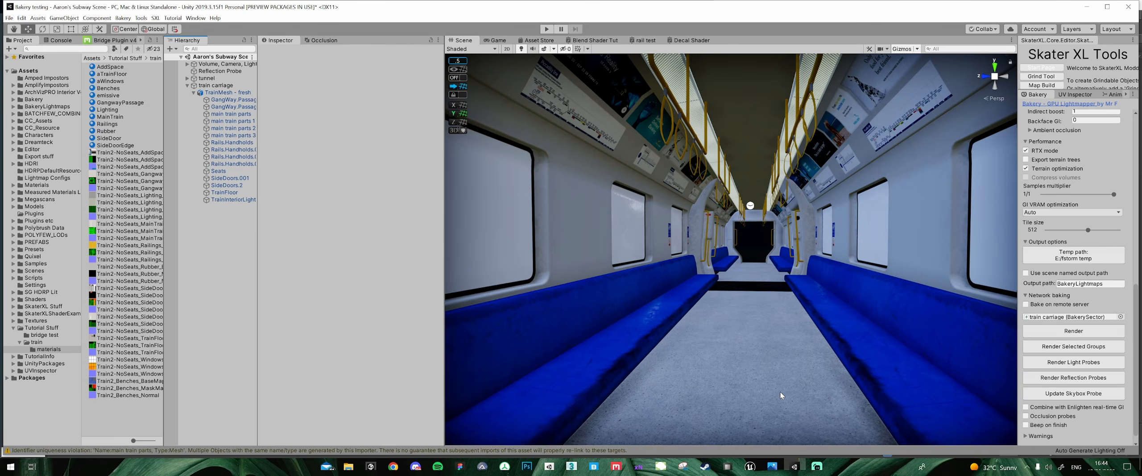
- In Unity, view the carriage interior and check the Bakery lightmap group settings of TrainMesh - fresh, then collapse the train carriage hierarchy
{"action": "right_click_drag", "start_coordinate": [780, 395], "coordinate": [729, 223]}
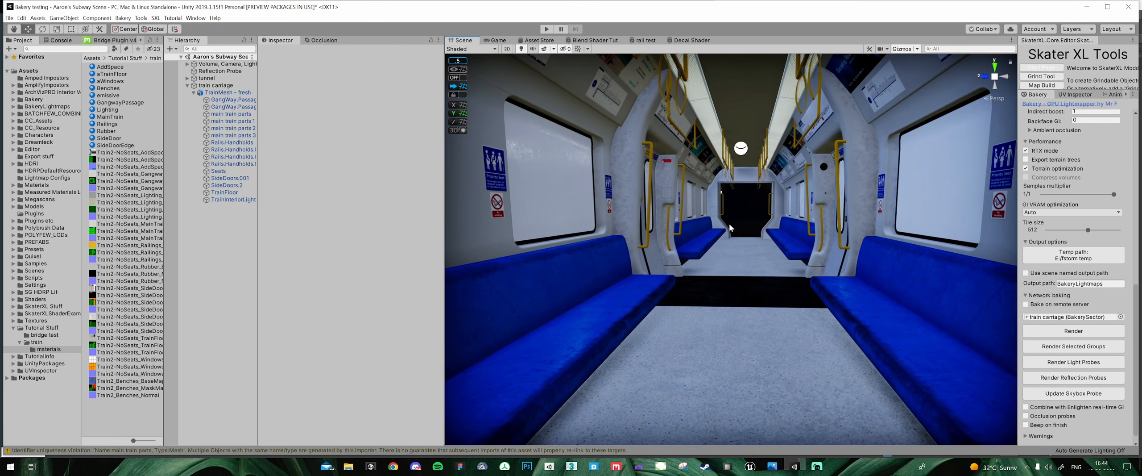
{"action": "left_click", "coordinate": [224, 93]}
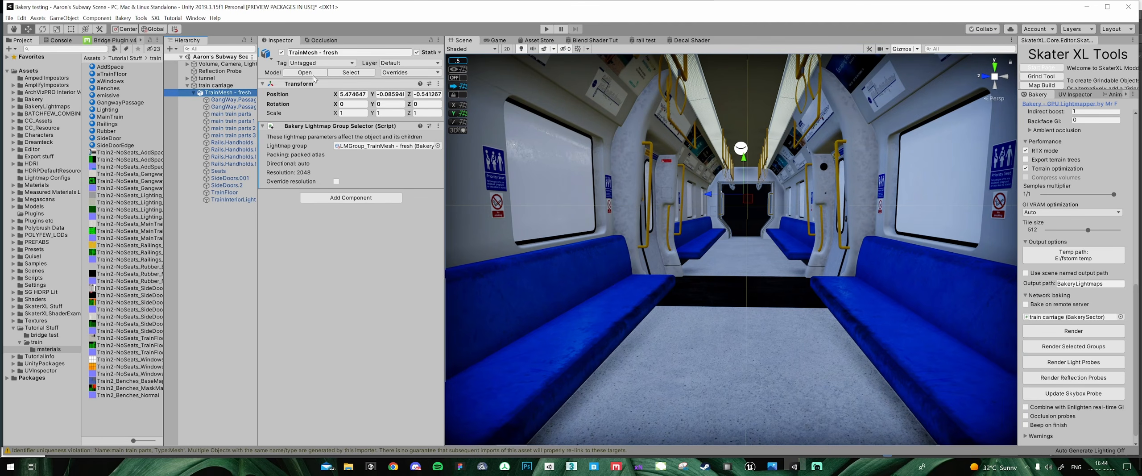
{"action": "left_click", "coordinate": [216, 85]}
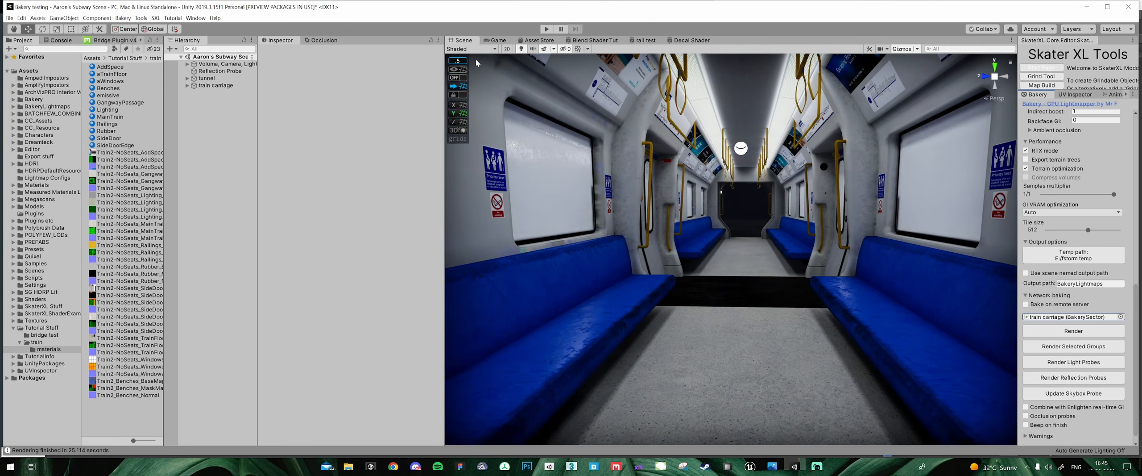
- Examine the baked shading on the door pillar beside the seats up close
{"action": "right_click_drag", "start_coordinate": [708, 179], "coordinate": [609, 230]}
{"action": "key", "text": "w"}
{"action": "left_click_drag", "start_coordinate": [658, 227], "coordinate": [693, 261], "text": "alt"}
{"action": "right_click_drag", "start_coordinate": [682, 229], "coordinate": [700, 208], "text": "alt"}
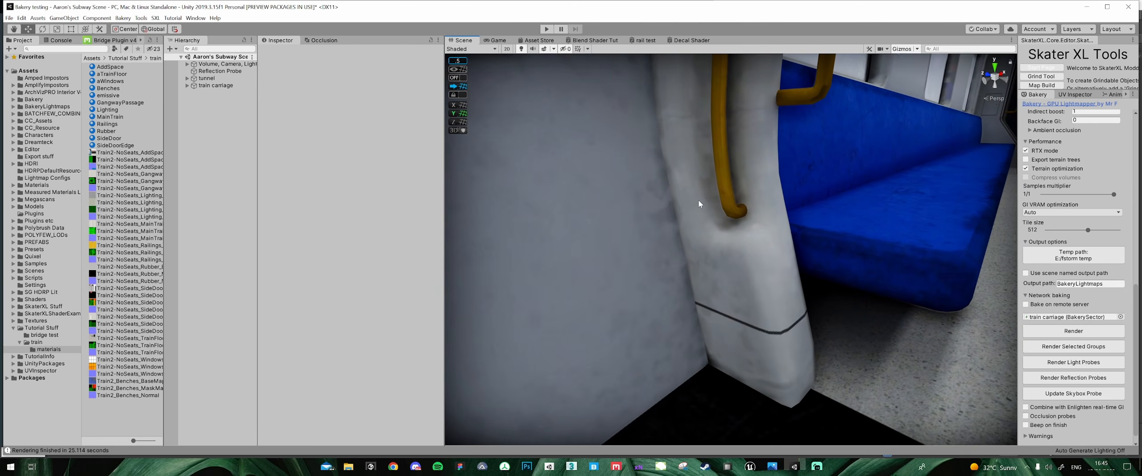
- Switch the scene view to Baked Lightmap and examine the checker pattern on the door pillar and side doors
{"action": "left_click", "coordinate": [471, 49]}
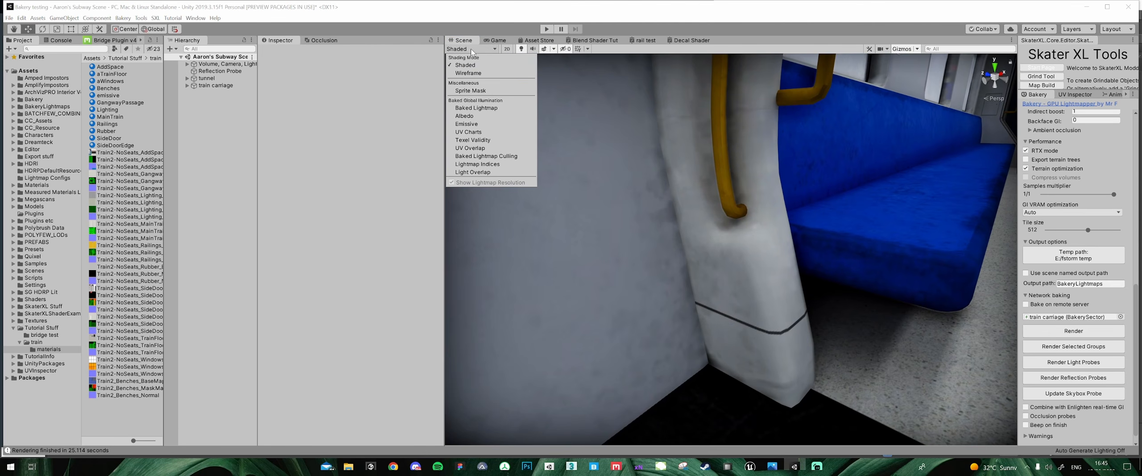
{"action": "left_click", "coordinate": [490, 108]}
{"action": "right_click_drag", "start_coordinate": [723, 207], "coordinate": [701, 227]}
{"action": "right_click_drag", "start_coordinate": [660, 106], "coordinate": [659, 224]}
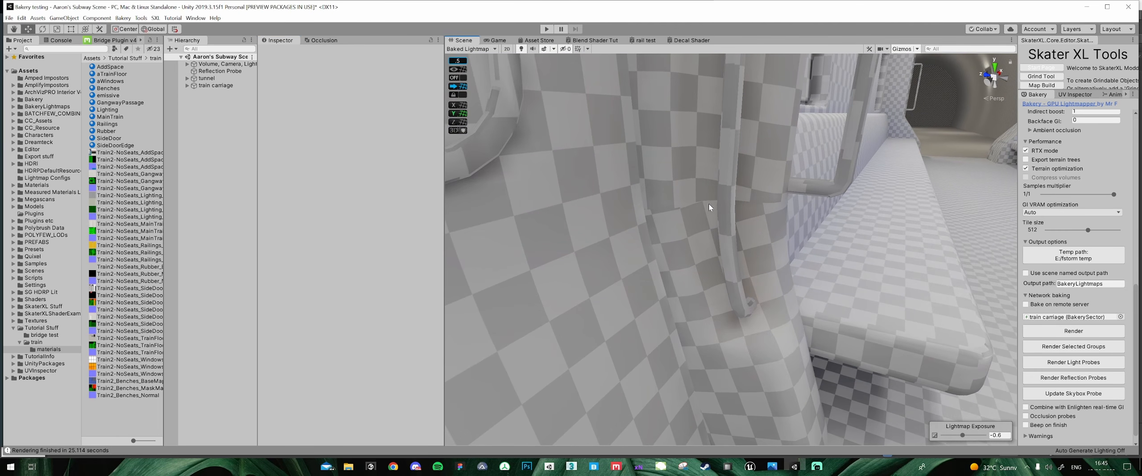
{"action": "right_click_drag", "start_coordinate": [785, 200], "coordinate": [691, 197]}
{"action": "middle_click_drag", "start_coordinate": [691, 196], "coordinate": [808, 201]}
{"action": "right_click_drag", "start_coordinate": [808, 200], "coordinate": [664, 183]}
{"action": "middle_click_drag", "start_coordinate": [665, 183], "coordinate": [683, 181]}
{"action": "right_click_drag", "start_coordinate": [683, 181], "coordinate": [676, 94]}
{"action": "middle_click_drag", "start_coordinate": [676, 95], "coordinate": [685, 129]}
{"action": "right_click_drag", "start_coordinate": [685, 130], "coordinate": [800, 137]}
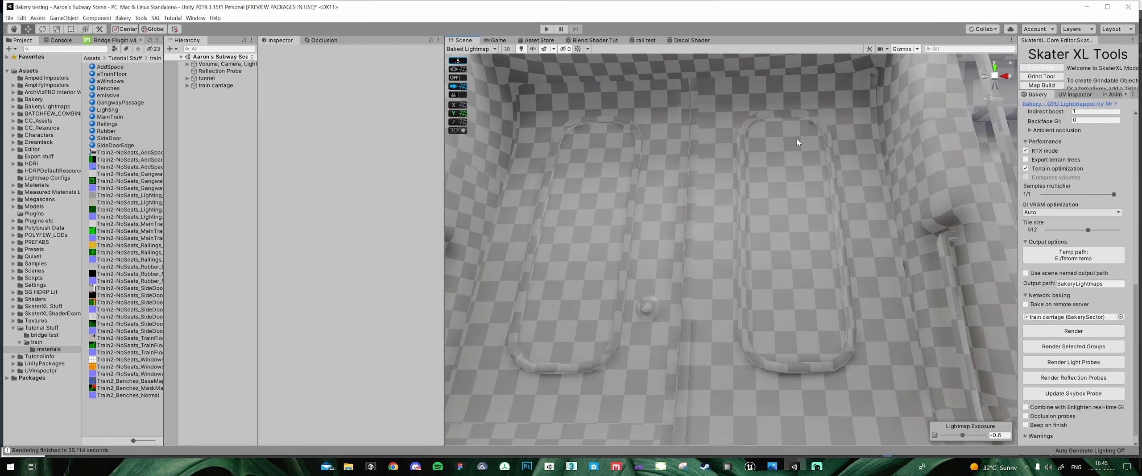
- Examine the lightmap checker size across the door frame, window edges, seats and floor
{"action": "middle_click_drag", "start_coordinate": [799, 137], "coordinate": [753, 179]}
{"action": "right_click_drag", "start_coordinate": [752, 178], "coordinate": [693, 196]}
{"action": "middle_click_drag", "start_coordinate": [693, 197], "coordinate": [706, 200]}
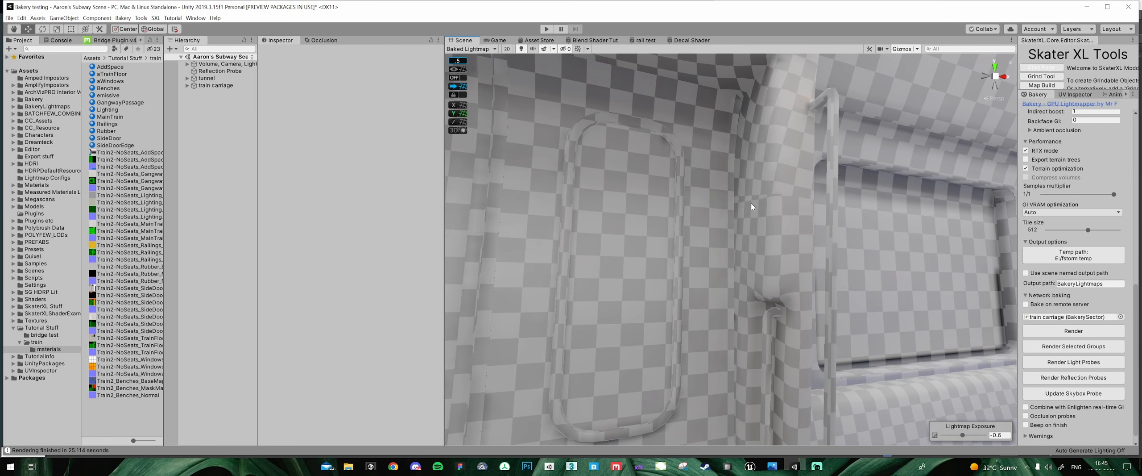
{"action": "scroll", "coordinate": [718, 209], "scroll_direction": "down", "scroll_amount": 5}
{"action": "right_click_drag", "start_coordinate": [718, 210], "coordinate": [795, 208]}
{"action": "scroll", "coordinate": [795, 208], "scroll_direction": "up", "scroll_amount": 4}
{"action": "middle_click_drag", "start_coordinate": [795, 208], "coordinate": [762, 239]}
{"action": "right_click_drag", "start_coordinate": [762, 239], "coordinate": [729, 256]}
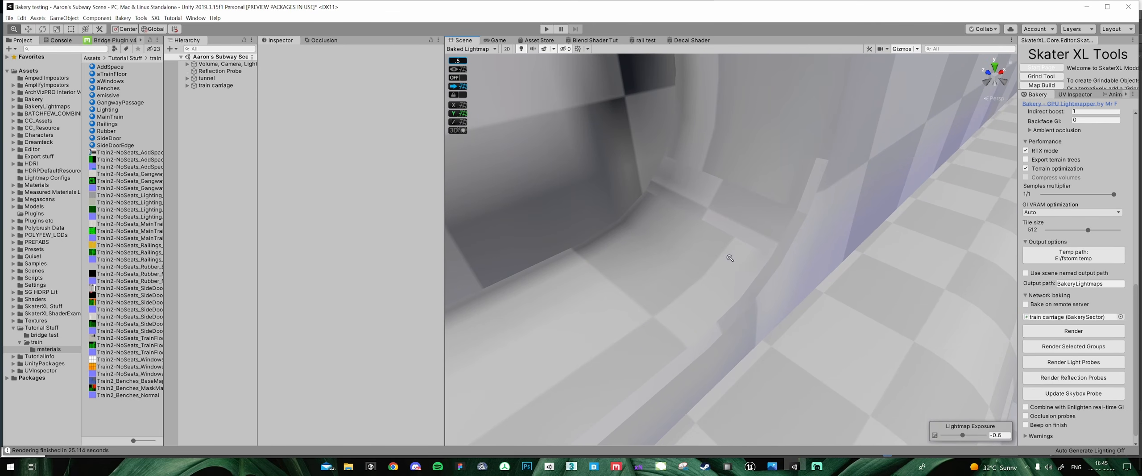
{"action": "right_click_drag", "start_coordinate": [676, 160], "coordinate": [770, 249]}
{"action": "middle_click_drag", "start_coordinate": [770, 250], "coordinate": [797, 240]}
{"action": "right_click_drag", "start_coordinate": [798, 240], "coordinate": [790, 214]}
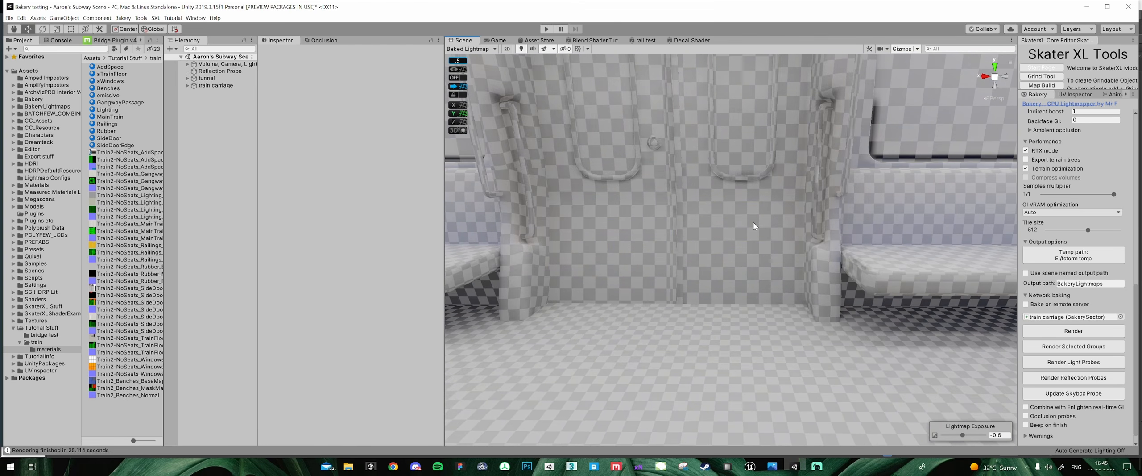
- Examine the lightmap checker pattern on the folds of the gangway passage
{"action": "right_click_drag", "start_coordinate": [739, 186], "coordinate": [619, 151]}
{"action": "mouse_move", "coordinate": [733, 168]}
{"action": "right_mouse_down"}
{"action": "mouse_move", "coordinate": [801, 168]}
{"action": "mouse_move", "coordinate": [740, 180]}
{"action": "right_mouse_up"}
{"action": "right_click_drag", "start_coordinate": [752, 238], "coordinate": [777, 396], "text": "alt"}
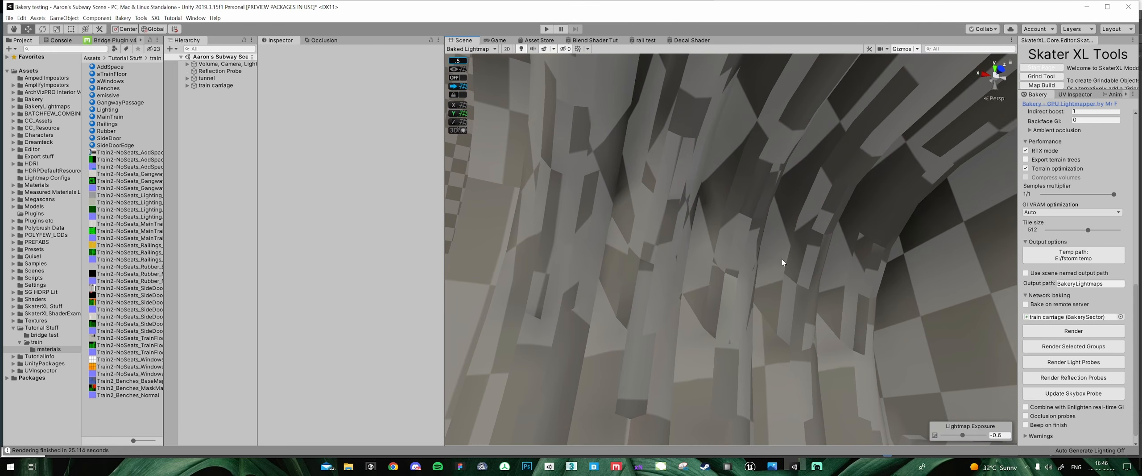
{"action": "scroll", "coordinate": [782, 258], "scroll_direction": "down", "scroll_amount": 4}
{"action": "scroll", "coordinate": [777, 397], "scroll_direction": "down", "scroll_amount": 3}
{"action": "middle_click_drag", "start_coordinate": [778, 396], "coordinate": [718, 223]}
{"action": "scroll", "coordinate": [719, 223], "scroll_direction": "up", "scroll_amount": 5}
- Return the scene view to Shaded mode and look at the seats and side doors
{"action": "left_click", "coordinate": [472, 49]}
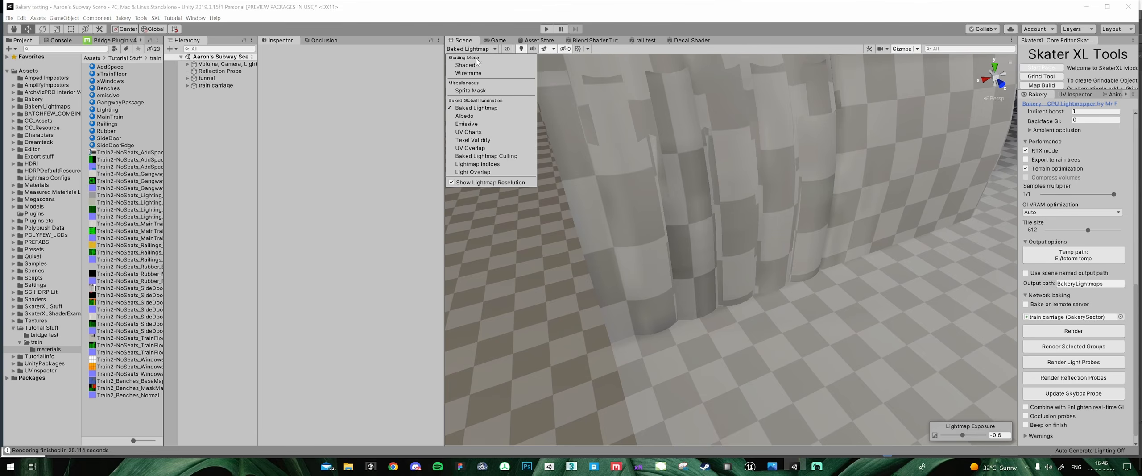
{"action": "left_click", "coordinate": [508, 63]}
{"action": "scroll", "coordinate": [706, 176], "scroll_direction": "down", "scroll_amount": 4}
{"action": "scroll", "coordinate": [719, 153], "scroll_direction": "up", "scroll_amount": 2}
{"action": "middle_click_drag", "start_coordinate": [861, 165], "coordinate": [669, 209]}
{"action": "scroll", "coordinate": [807, 198], "scroll_direction": "down", "scroll_amount": 4}
{"action": "middle_click_drag", "start_coordinate": [807, 198], "coordinate": [742, 181]}
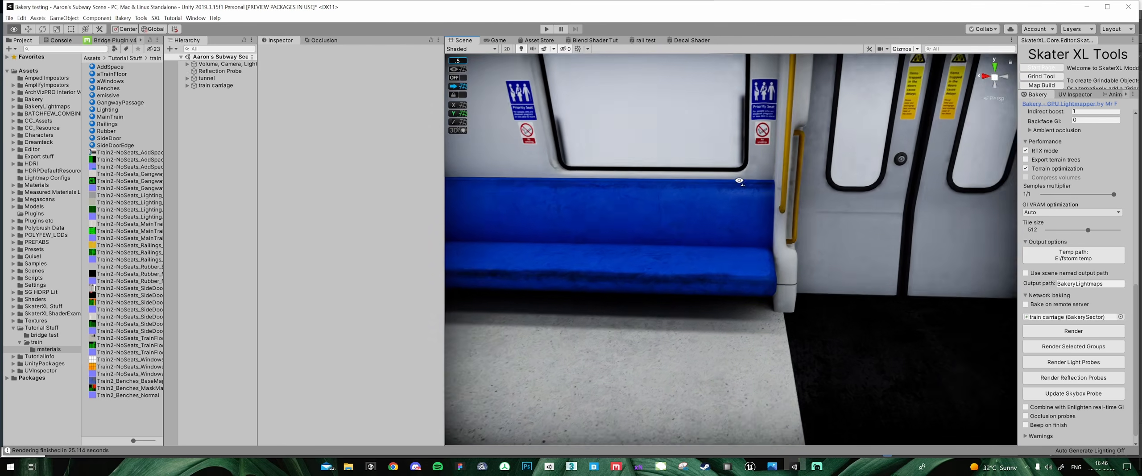
- Inspect the baked lighting around the door pillars and handrails, finishing with a view along the carriage
{"action": "middle_click_drag", "start_coordinate": [848, 188], "coordinate": [732, 179]}
{"action": "right_click_drag", "start_coordinate": [732, 179], "coordinate": [517, 218]}
{"action": "scroll", "coordinate": [626, 207], "scroll_direction": "up", "scroll_amount": 5}
{"action": "right_click_drag", "start_coordinate": [700, 239], "coordinate": [584, 246]}
{"action": "middle_click_drag", "start_coordinate": [584, 246], "coordinate": [809, 253]}
{"action": "right_click_drag", "start_coordinate": [810, 253], "coordinate": [780, 245]}
{"action": "middle_click_drag", "start_coordinate": [608, 220], "coordinate": [873, 239]}
{"action": "right_click_drag", "start_coordinate": [873, 238], "coordinate": [849, 224]}
{"action": "middle_click_drag", "start_coordinate": [849, 225], "coordinate": [866, 227]}
{"action": "right_click_drag", "start_coordinate": [867, 226], "coordinate": [670, 204]}
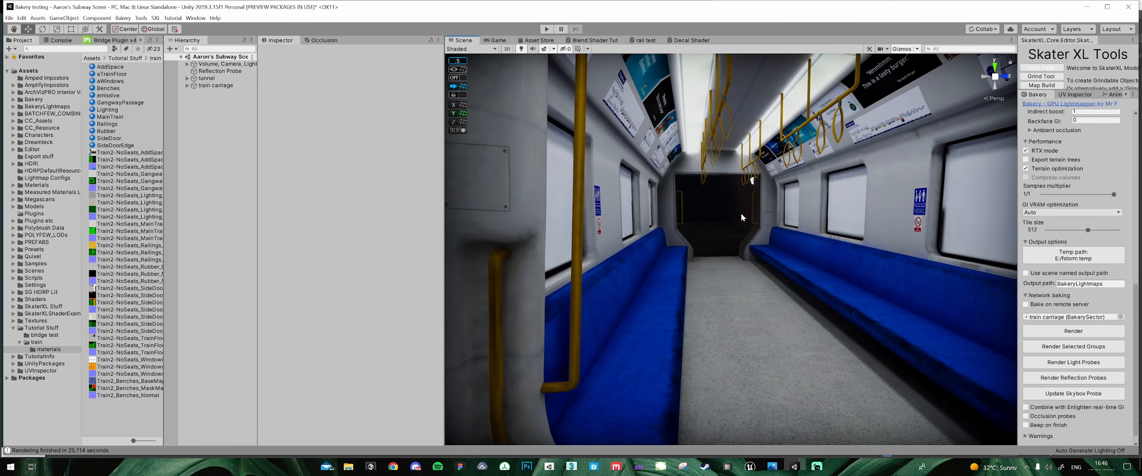
- Review the overall baked lighting along the carriage interior, including the ceiling, adverts and seats
{"action": "right_click_drag", "start_coordinate": [740, 212], "coordinate": [714, 214]}
{"action": "mouse_move", "coordinate": [711, 199]}
{"action": "middle_mouse_down"}
{"action": "mouse_move", "coordinate": [817, 208]}
{"action": "mouse_move", "coordinate": [706, 209]}
{"action": "middle_mouse_up"}
{"action": "mouse_move", "coordinate": [706, 209]}
{"action": "right_mouse_down"}
{"action": "mouse_move", "coordinate": [635, 218]}
{"action": "mouse_move", "coordinate": [726, 202]}
{"action": "right_mouse_up"}
{"action": "middle_click_drag", "start_coordinate": [727, 201], "coordinate": [704, 186]}
{"action": "right_click_drag", "start_coordinate": [704, 186], "coordinate": [687, 191]}
{"action": "middle_click_drag", "start_coordinate": [687, 191], "coordinate": [754, 187]}
{"action": "right_click_drag", "start_coordinate": [754, 187], "coordinate": [736, 178]}
{"action": "middle_click_drag", "start_coordinate": [736, 179], "coordinate": [750, 166]}
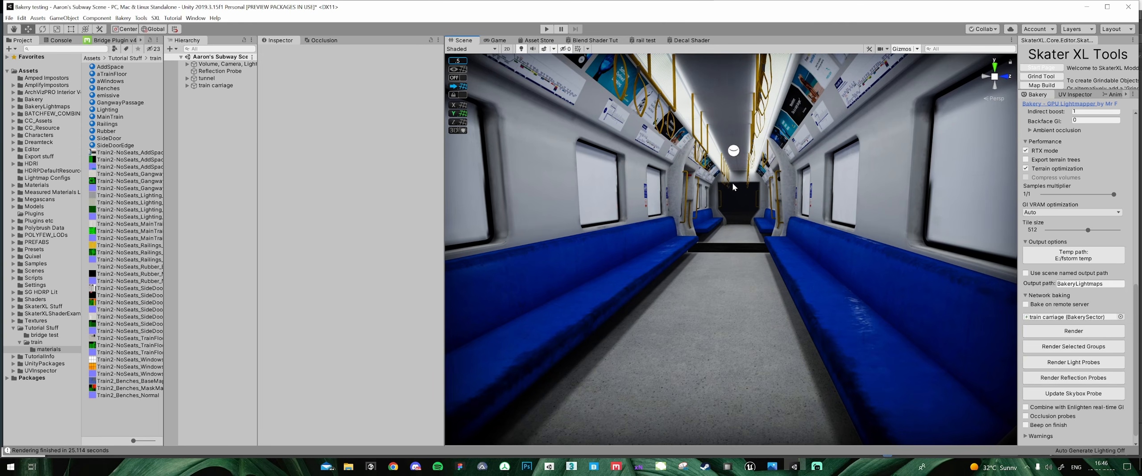
{"action": "middle_click_drag", "start_coordinate": [710, 174], "coordinate": [693, 155]}
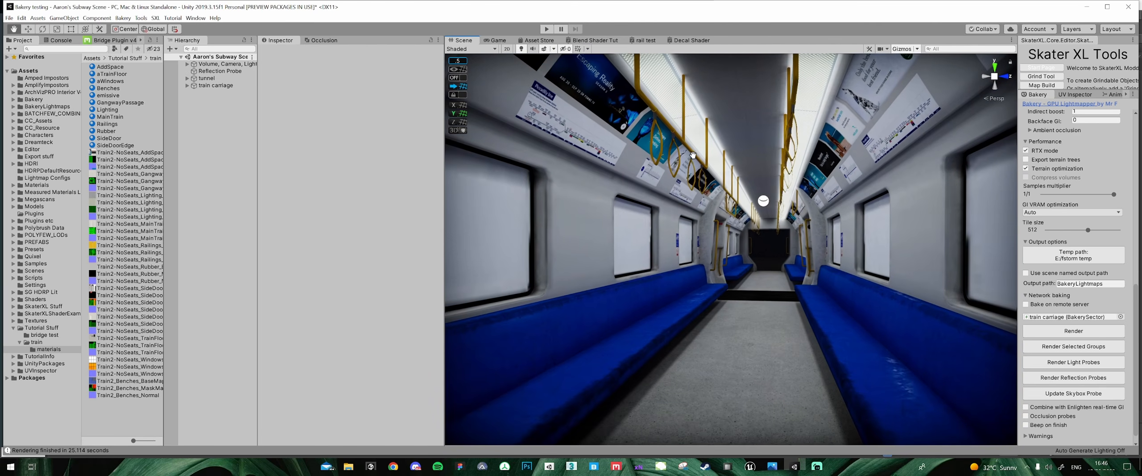
{"action": "right_click_drag", "start_coordinate": [693, 155], "coordinate": [822, 165]}
{"action": "right_click_drag", "start_coordinate": [664, 139], "coordinate": [688, 136]}
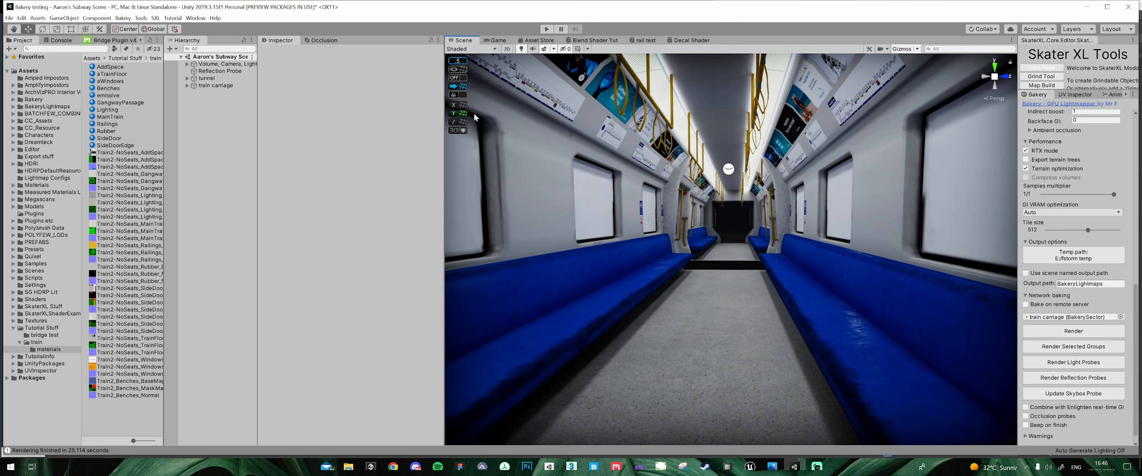
- Examine the baked shadows around the window frame above the seats up close
{"action": "scroll", "coordinate": [716, 184], "scroll_direction": "down", "scroll_amount": 1}
{"action": "right_click_drag", "start_coordinate": [720, 188], "coordinate": [729, 359]}
{"action": "mouse_move", "coordinate": [717, 268]}
{"action": "right_mouse_down"}
{"action": "mouse_move", "coordinate": [801, 193]}
{"action": "mouse_move", "coordinate": [732, 263]}
{"action": "mouse_move", "coordinate": [708, 267]}
{"action": "right_mouse_up"}
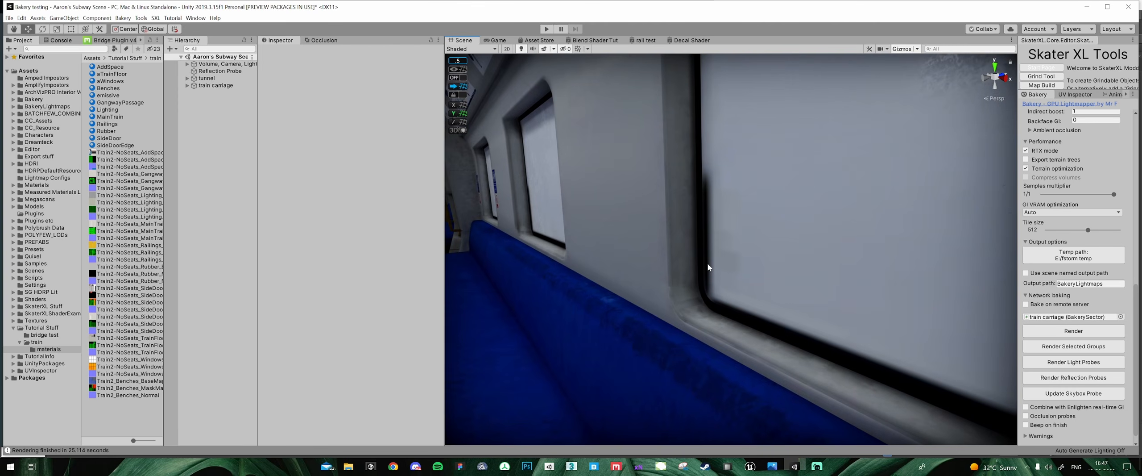
{"action": "middle_click_drag", "start_coordinate": [709, 267], "coordinate": [809, 249]}
{"action": "right_click_drag", "start_coordinate": [809, 250], "coordinate": [669, 246]}
{"action": "middle_click_drag", "start_coordinate": [669, 246], "coordinate": [664, 182]}
{"action": "right_click_drag", "start_coordinate": [664, 182], "coordinate": [788, 191]}
{"action": "middle_click_drag", "start_coordinate": [788, 191], "coordinate": [745, 207]}
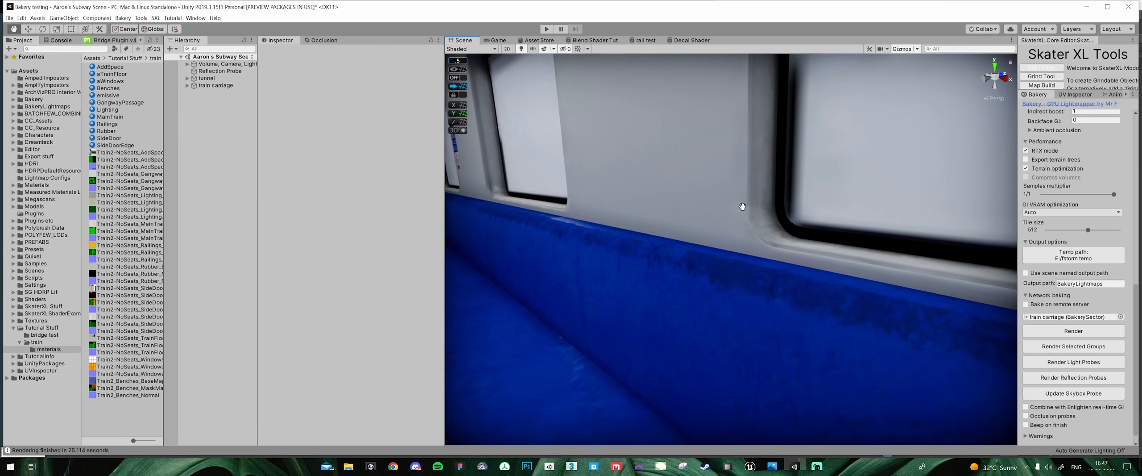
{"action": "right_click_drag", "start_coordinate": [744, 206], "coordinate": [763, 216]}
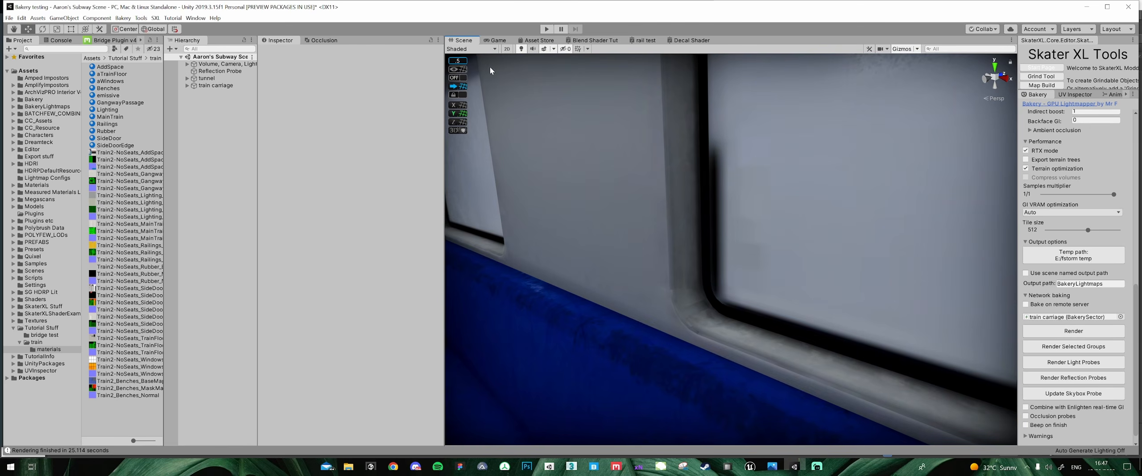
- Show the Baked Lightmap view again and examine the checker pattern around the window frame and pane
{"action": "left_click", "coordinate": [470, 49]}
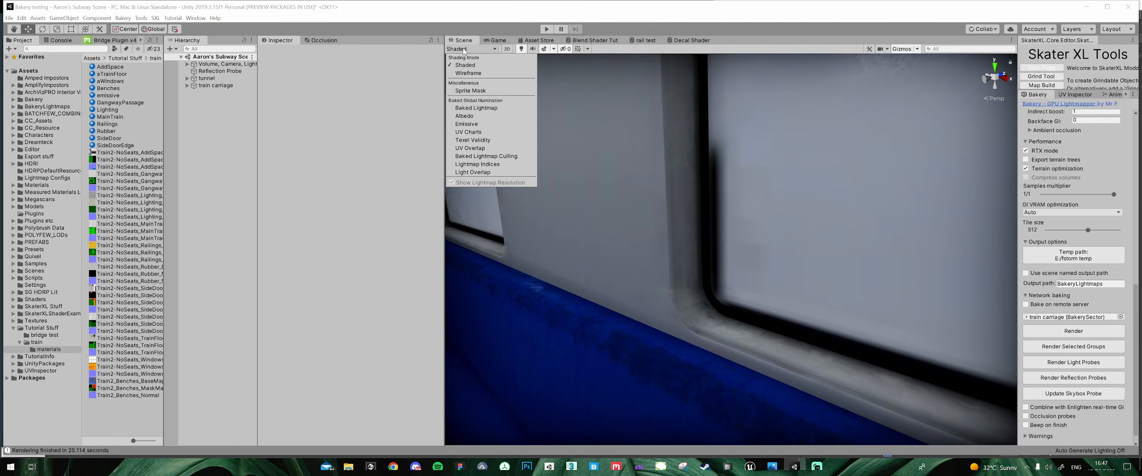
{"action": "left_click", "coordinate": [476, 108]}
{"action": "left_click", "coordinate": [750, 200]}
{"action": "scroll", "coordinate": [762, 200], "scroll_direction": "up", "scroll_amount": 5}
{"action": "middle_click_drag", "start_coordinate": [762, 201], "coordinate": [750, 213]}
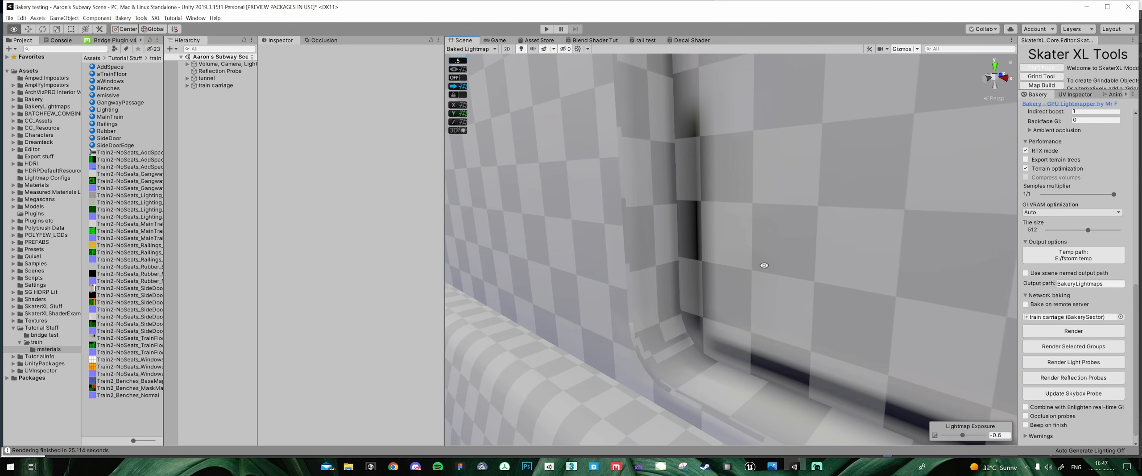
{"action": "right_click_drag", "start_coordinate": [704, 343], "coordinate": [957, 336]}
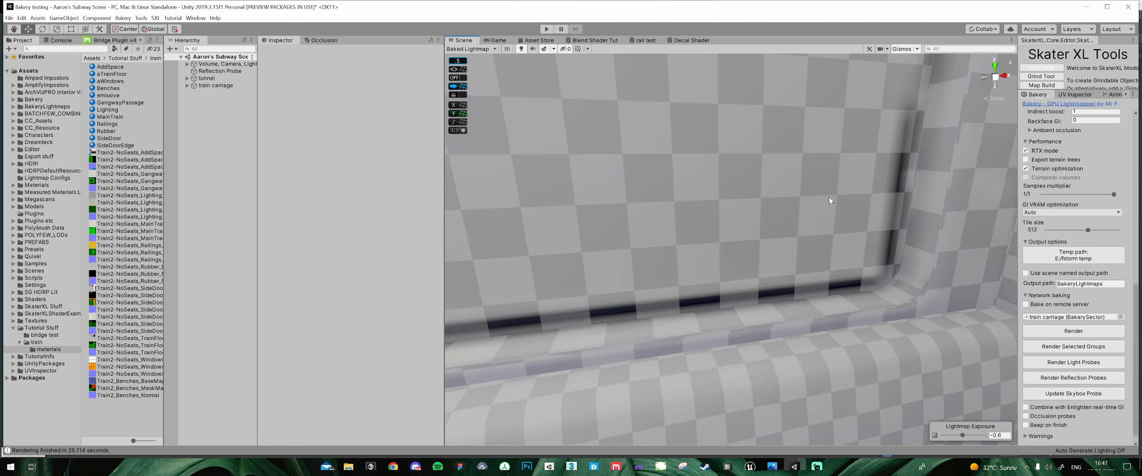
- Select the main train parts 1 wall object in the scene and open its baked lightmap preview
{"action": "left_click", "coordinate": [693, 212]}
{"action": "left_click", "coordinate": [636, 202]}
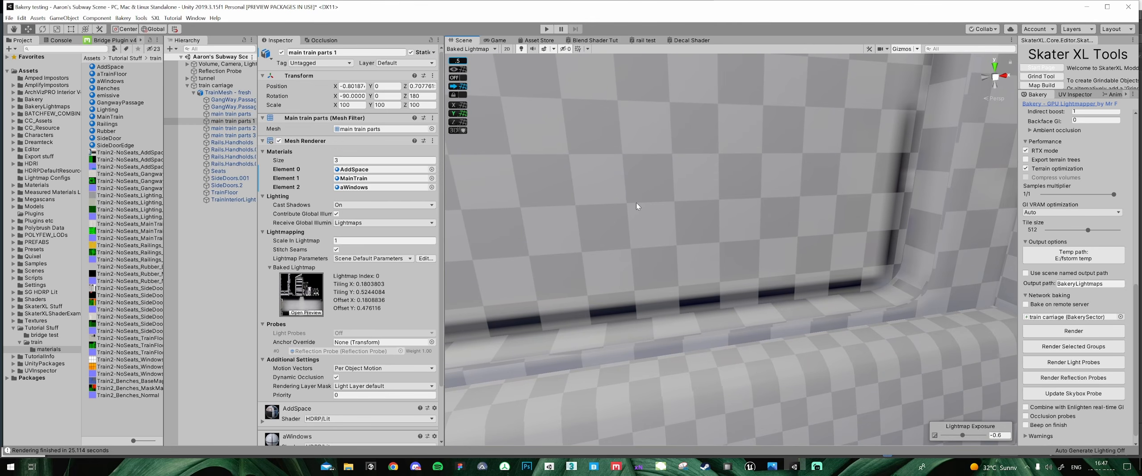
{"action": "left_click", "coordinate": [305, 312]}
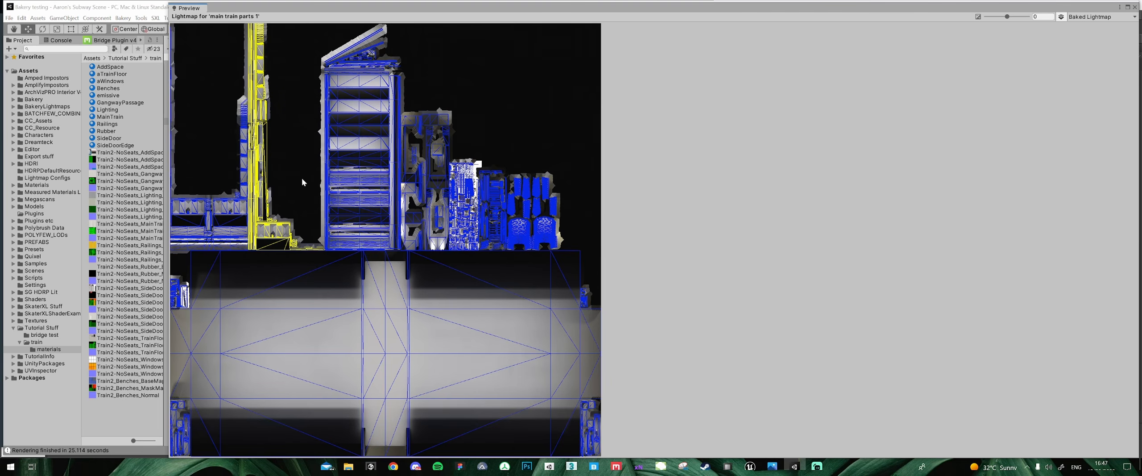
- Examine the highlighted UV islands of main train parts 1 in the lightmap preview for size, spacing and window areas
{"action": "scroll", "coordinate": [297, 145], "scroll_direction": "up", "scroll_amount": 3}
{"action": "scroll", "coordinate": [262, 230], "scroll_direction": "up", "scroll_amount": 6}
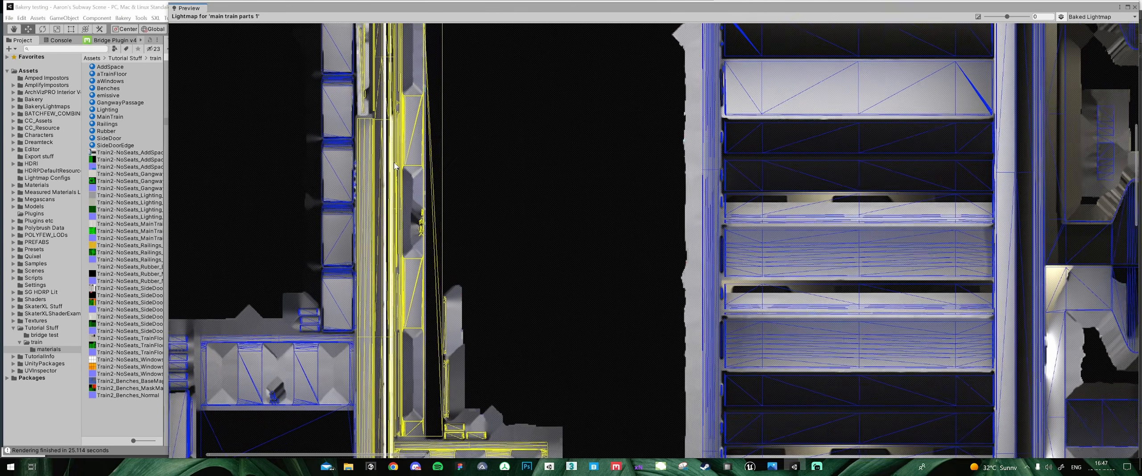
{"action": "scroll", "coordinate": [394, 166], "scroll_direction": "up", "scroll_amount": 6}
{"action": "scroll", "coordinate": [398, 174], "scroll_direction": "down", "scroll_amount": 6}
{"action": "middle_click_drag", "start_coordinate": [376, 127], "coordinate": [381, 396]}
{"action": "middle_click_drag", "start_coordinate": [419, 130], "coordinate": [437, 221]}
{"action": "scroll", "coordinate": [437, 220], "scroll_direction": "up", "scroll_amount": 8}
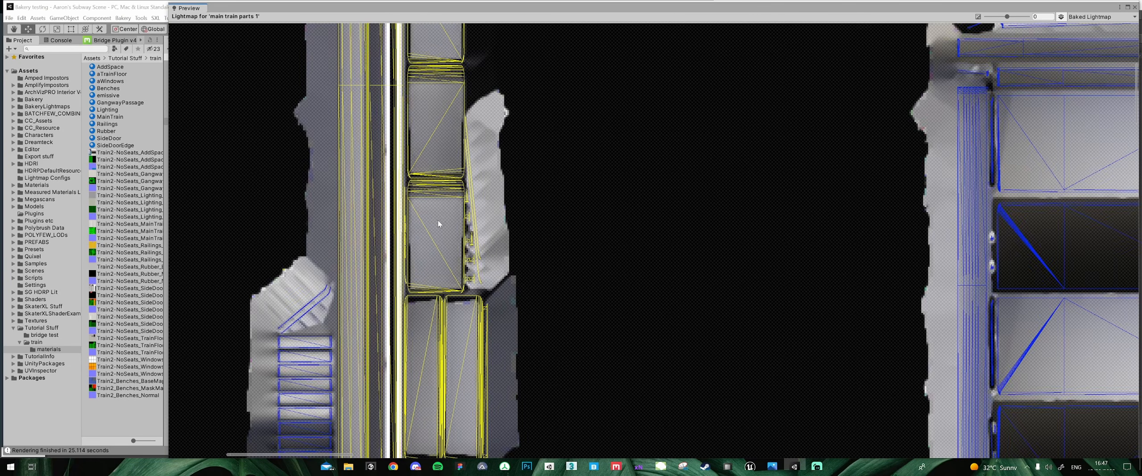
{"action": "scroll", "coordinate": [423, 255], "scroll_direction": "up", "scroll_amount": 1}
{"action": "middle_click_drag", "start_coordinate": [420, 287], "coordinate": [464, 190]}
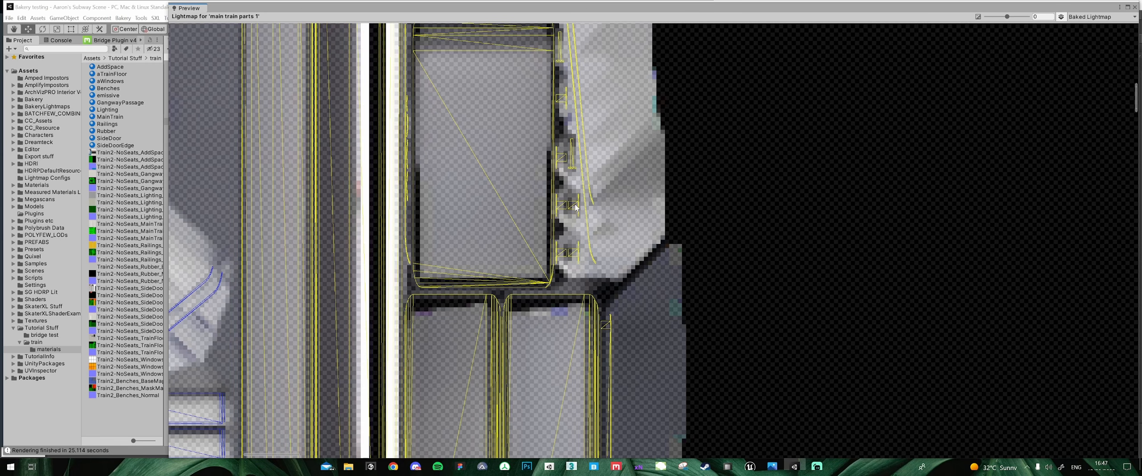
{"action": "scroll", "coordinate": [594, 132], "scroll_direction": "down", "scroll_amount": 8}
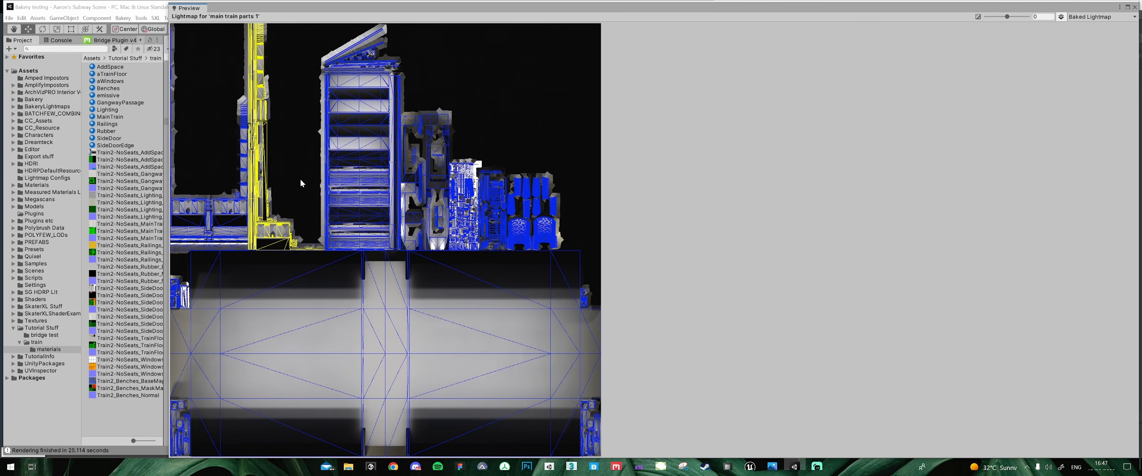
- Close the lightmap preview and select the TrainMesh - fresh object
{"action": "left_click", "coordinate": [1134, 7]}
{"action": "left_click", "coordinate": [228, 93]}
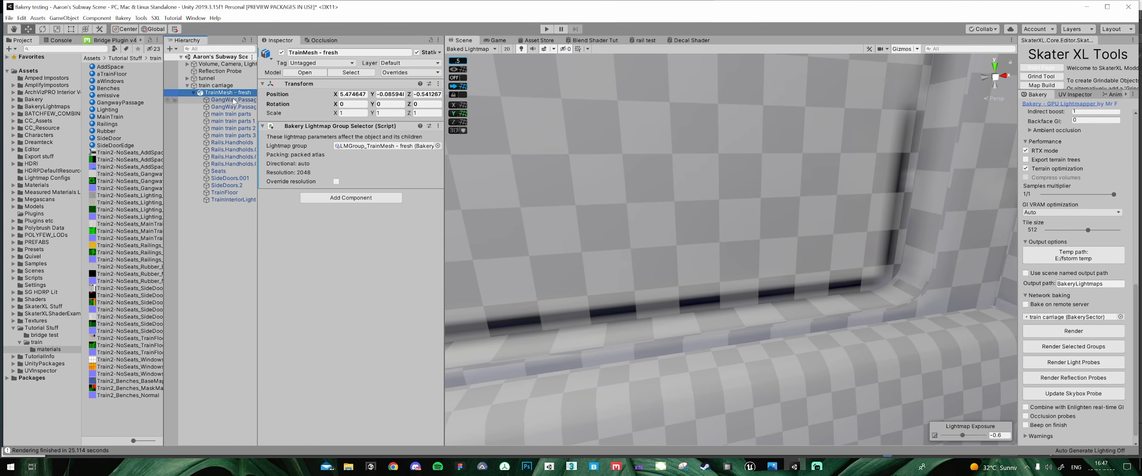
- Examine the checker pattern along the carriage walls, window frames, seats and floor in the Baked Lightmap view
{"action": "right_click_drag", "start_coordinate": [584, 179], "coordinate": [411, 174]}
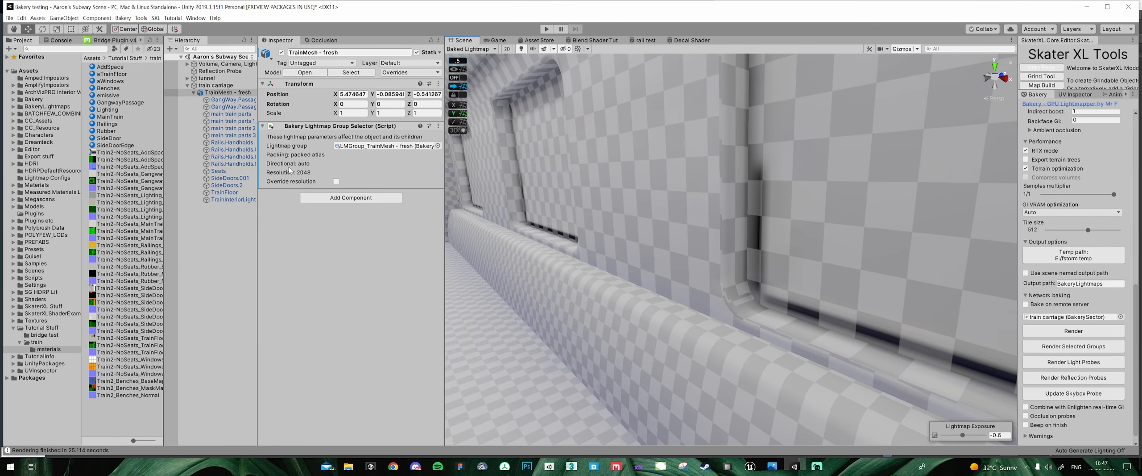
{"action": "right_click_drag", "start_coordinate": [597, 147], "coordinate": [617, 171]}
{"action": "right_click_drag", "start_coordinate": [698, 239], "coordinate": [527, 228]}
{"action": "middle_click_drag", "start_coordinate": [527, 229], "coordinate": [722, 239]}
{"action": "right_click_drag", "start_coordinate": [721, 239], "coordinate": [755, 223]}
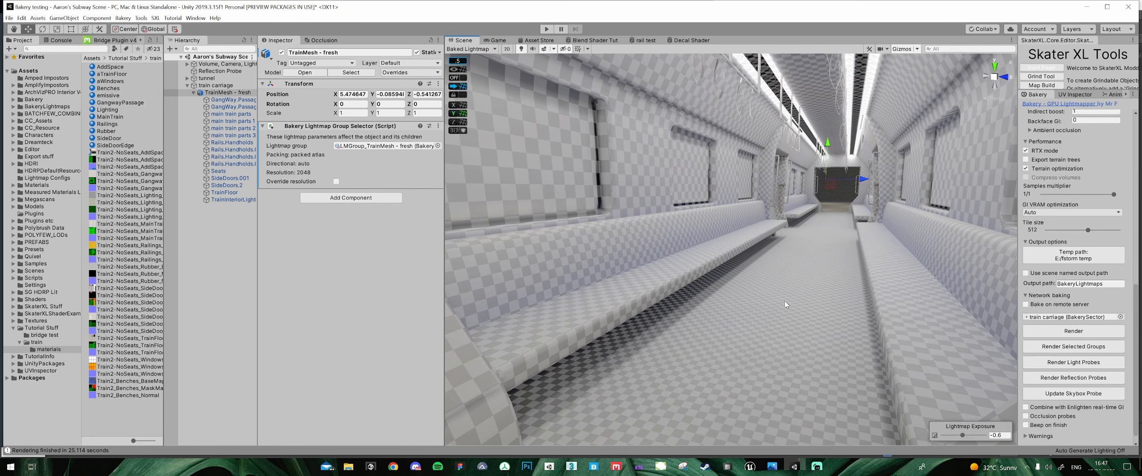
{"action": "right_click_drag", "start_coordinate": [786, 305], "coordinate": [793, 290]}
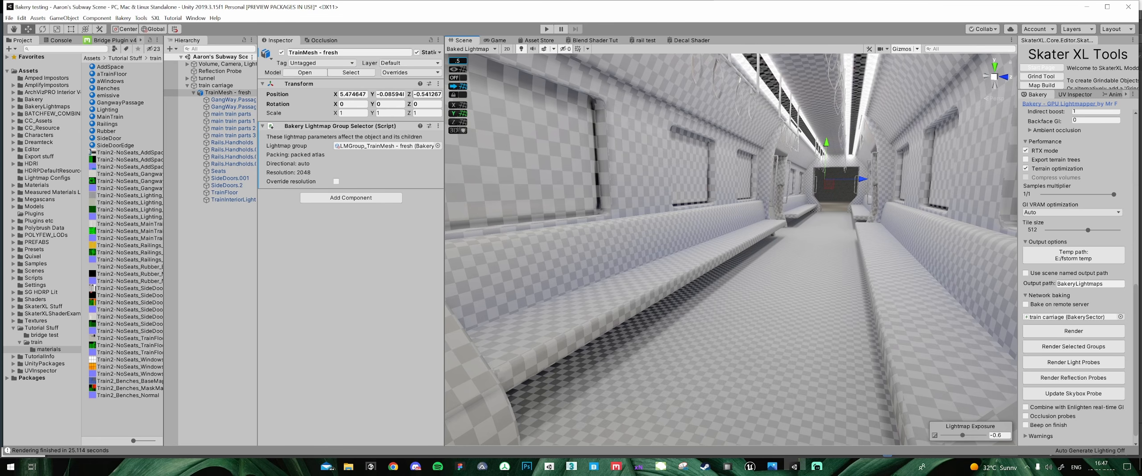
- Duplicate the TrainMesh - fresh object in the train carriage group and deactivate the original
{"action": "left_click", "coordinate": [193, 92]}
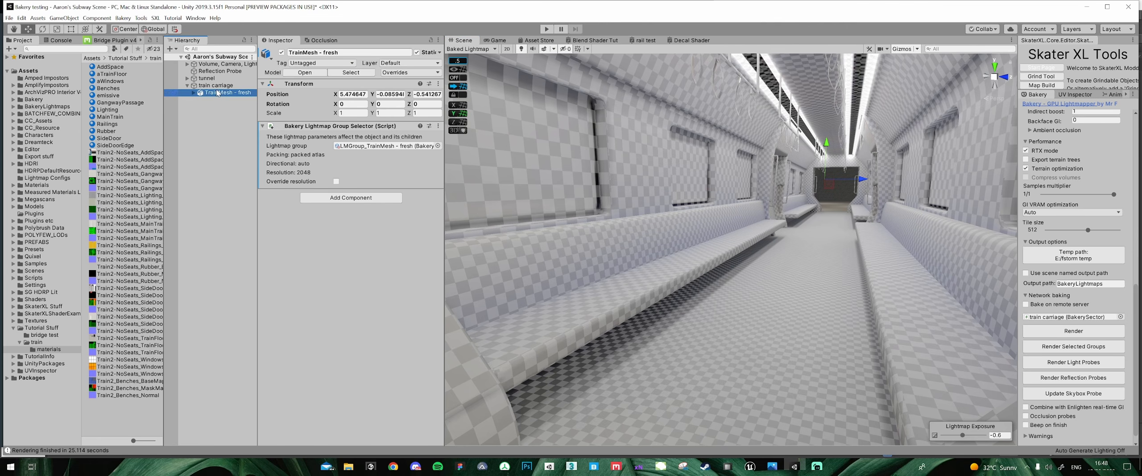
{"action": "left_click", "coordinate": [216, 85]}
{"action": "left_click", "coordinate": [193, 92]}
{"action": "left_click", "coordinate": [203, 93]}
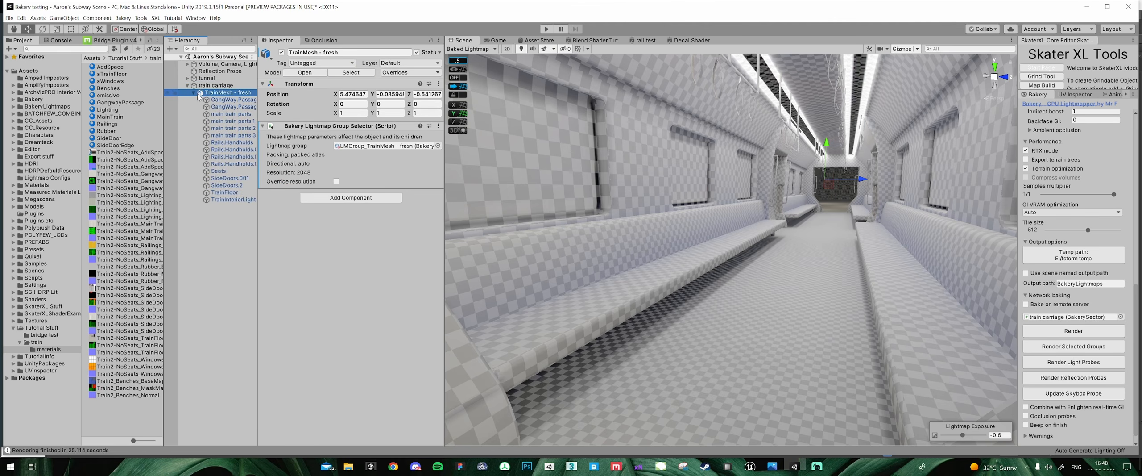
{"action": "left_click", "coordinate": [194, 93]}
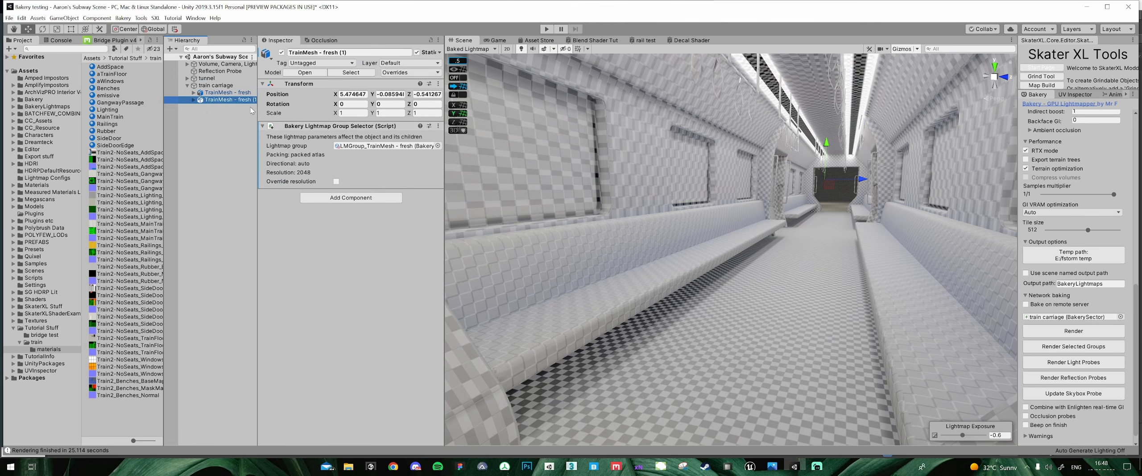
{"action": "key", "text": "ctrl+d"}
{"action": "left_click", "coordinate": [281, 52]}
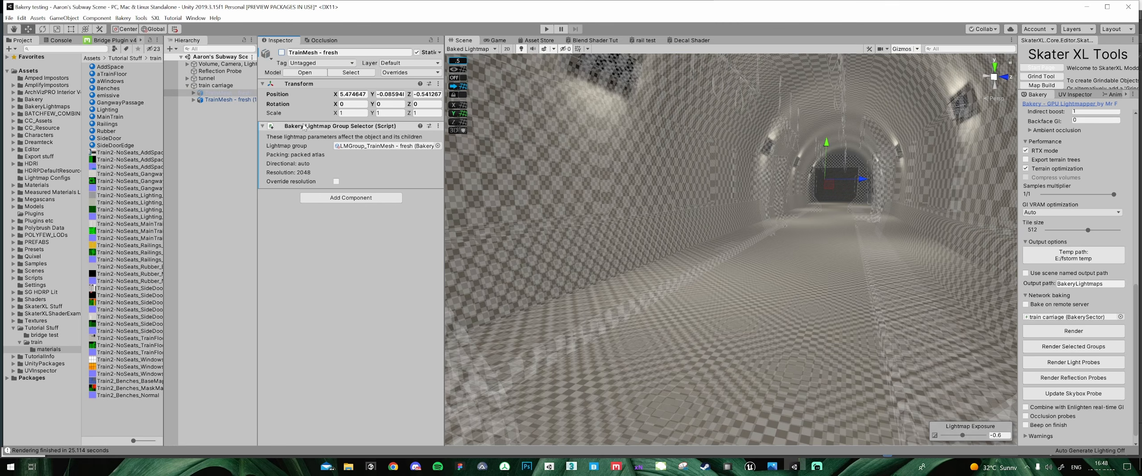
- Strip the Bakery Lightmap Group Selector and Static flag from the original TrainMesh - fresh and move it out of train carriage
{"action": "right_click", "coordinate": [303, 127]}
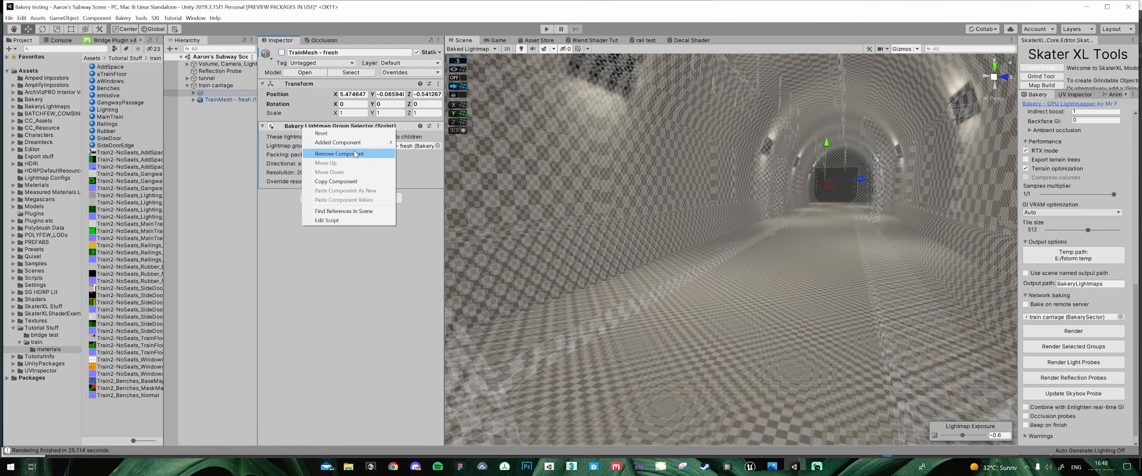
{"action": "left_click", "coordinate": [354, 153]}
{"action": "left_click_drag", "start_coordinate": [214, 76], "coordinate": [197, 73]}
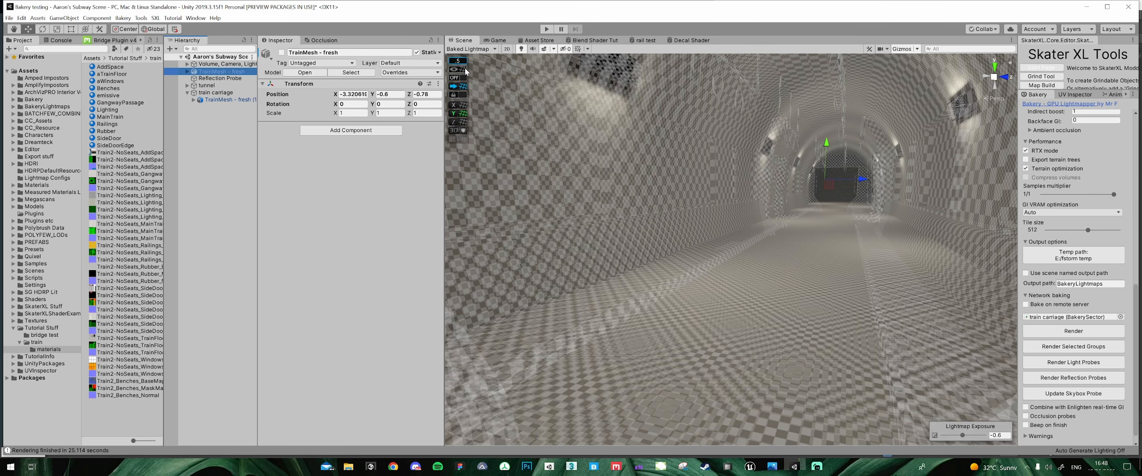
{"action": "left_click", "coordinate": [418, 53]}
- Completely unpack the TrainMesh - fresh (1) prefab and expand it to show its child meshes
{"action": "left_click", "coordinate": [216, 99]}
{"action": "right_click", "coordinate": [216, 99]}
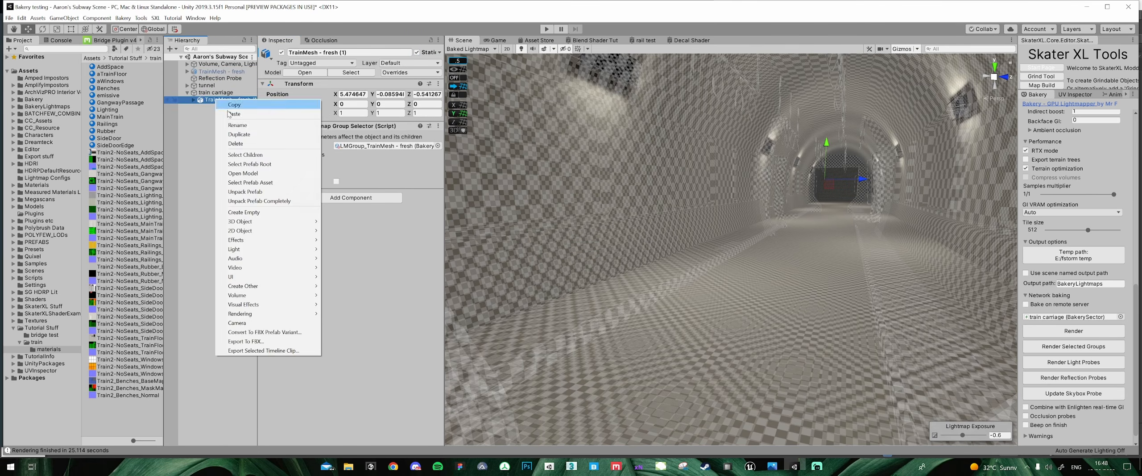
{"action": "left_click", "coordinate": [264, 201]}
{"action": "left_click_drag", "start_coordinate": [256, 153], "coordinate": [258, 150]}
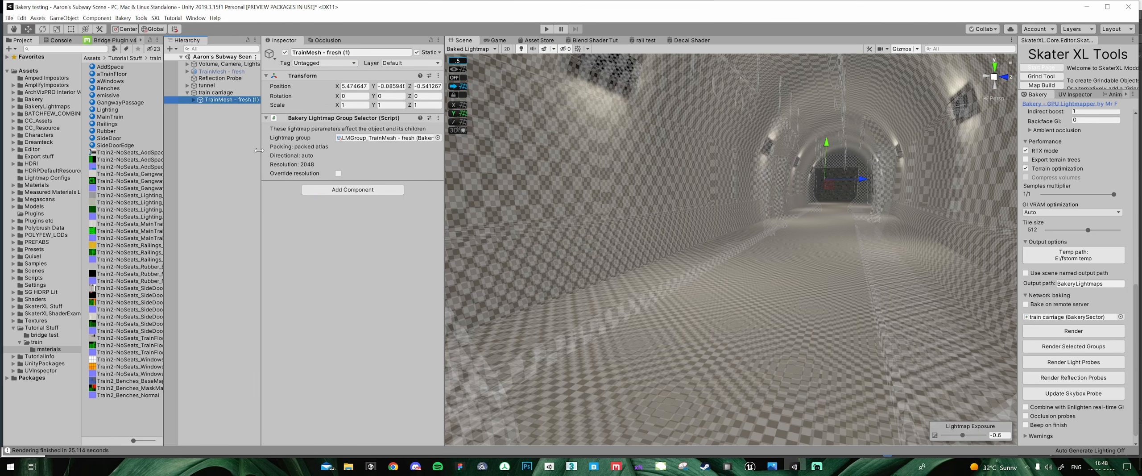
{"action": "left_click", "coordinate": [194, 100]}
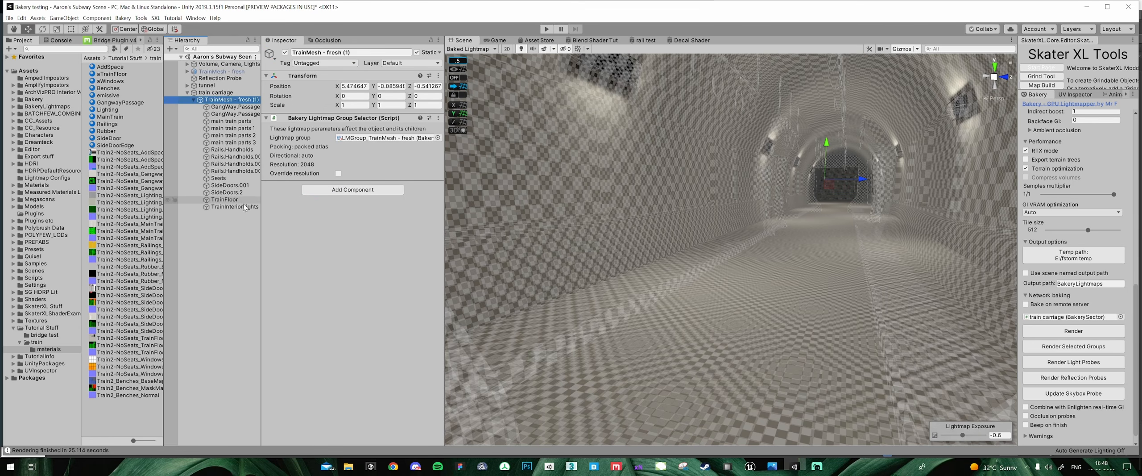
{"action": "left_click", "coordinate": [228, 164]}
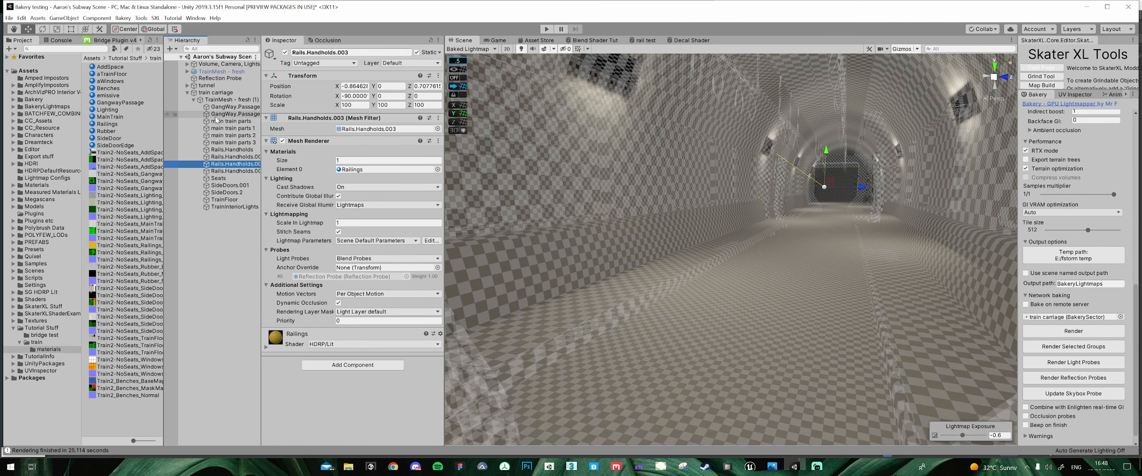
- Create an empty child object under TrainMesh - fresh (1) and duplicate it three times
{"action": "left_click", "coordinate": [218, 100]}
{"action": "right_click", "coordinate": [216, 102]}
{"action": "left_click", "coordinate": [258, 176]}
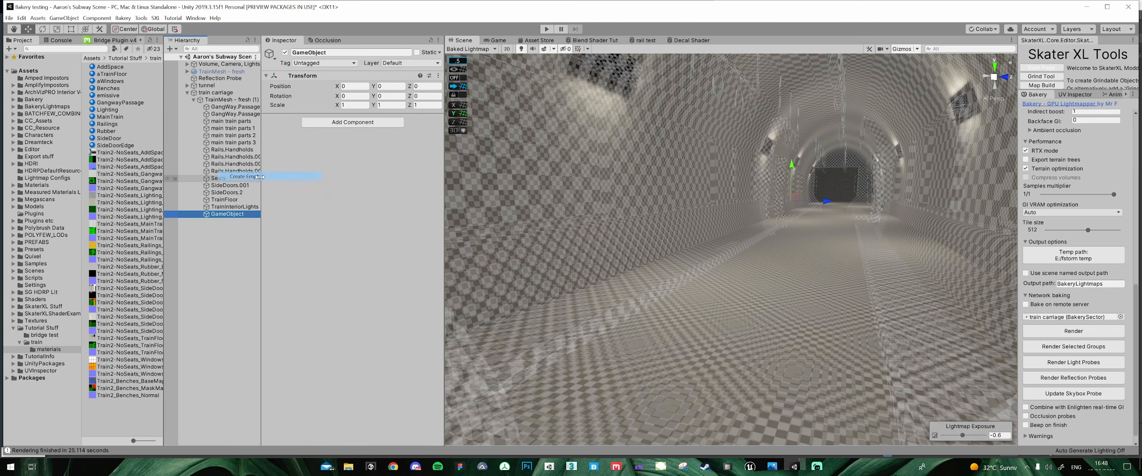
{"action": "left_click", "coordinate": [229, 209]}
{"action": "left_click", "coordinate": [232, 213]}
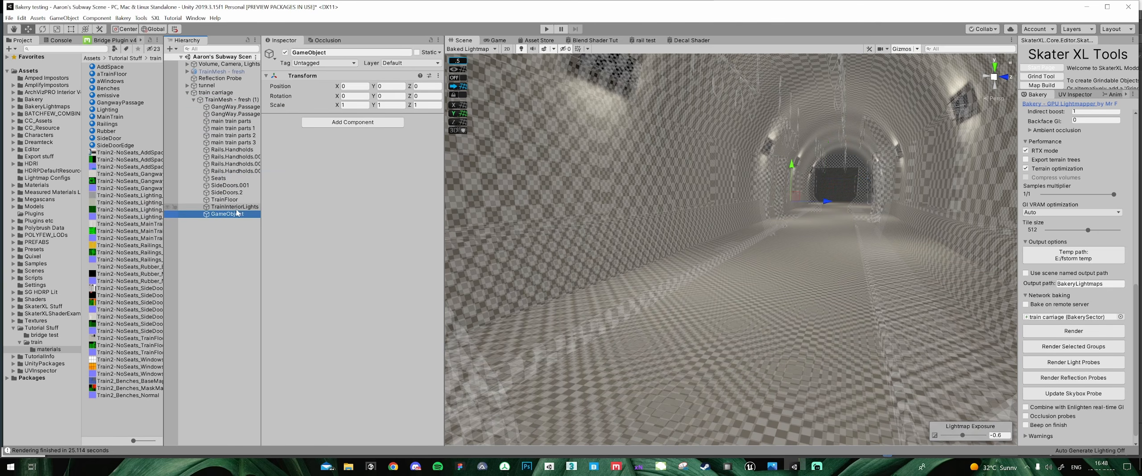
{"action": "key", "text": "ctrl+d"}
{"action": "key", "text": "ctrl+d"}
{"action": "key", "text": "ctrl+d"}
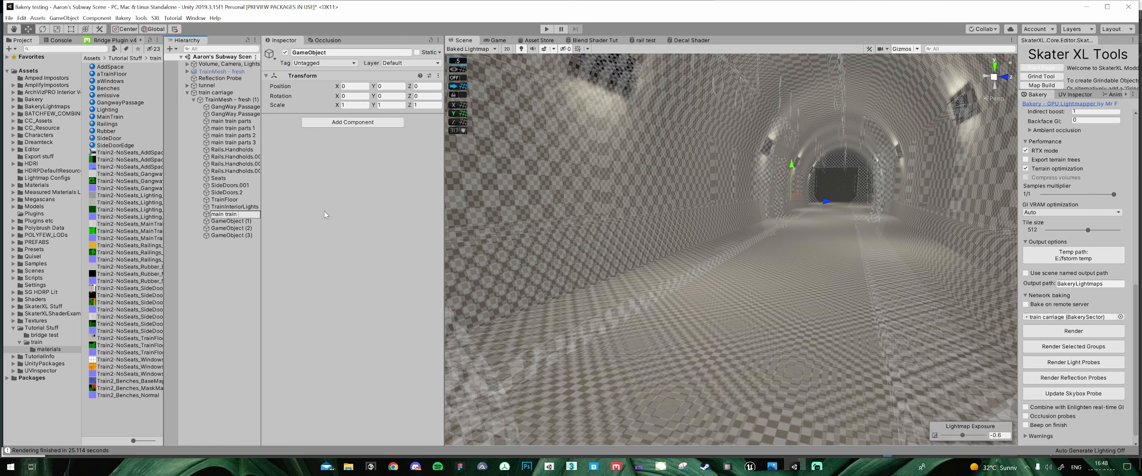
- Rename the four empty objects main train parts, rails, doors and gangway
{"action": "key", "text": "Down"}
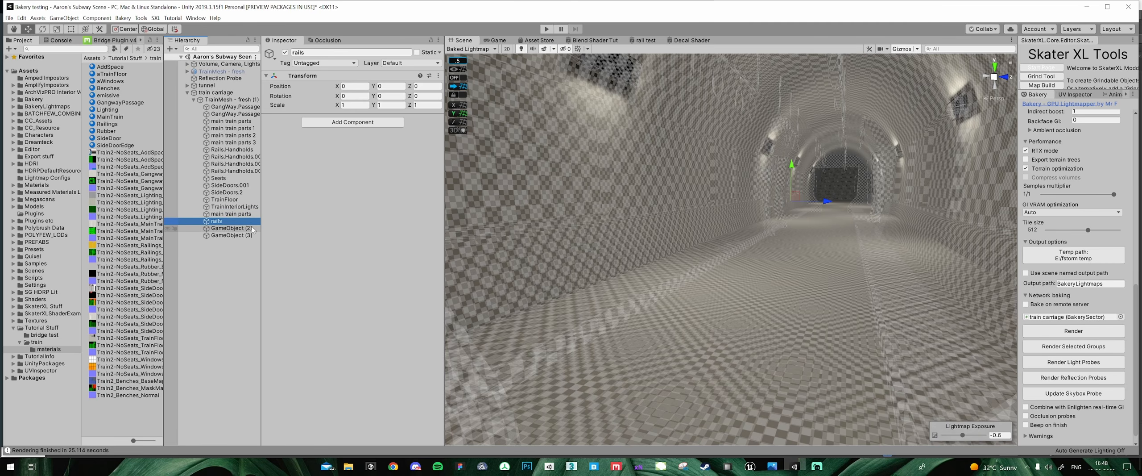
{"action": "left_click", "coordinate": [232, 228]}
{"action": "key", "text": "F2"}
{"action": "type", "text": "d"}
{"action": "key", "text": "Return"}
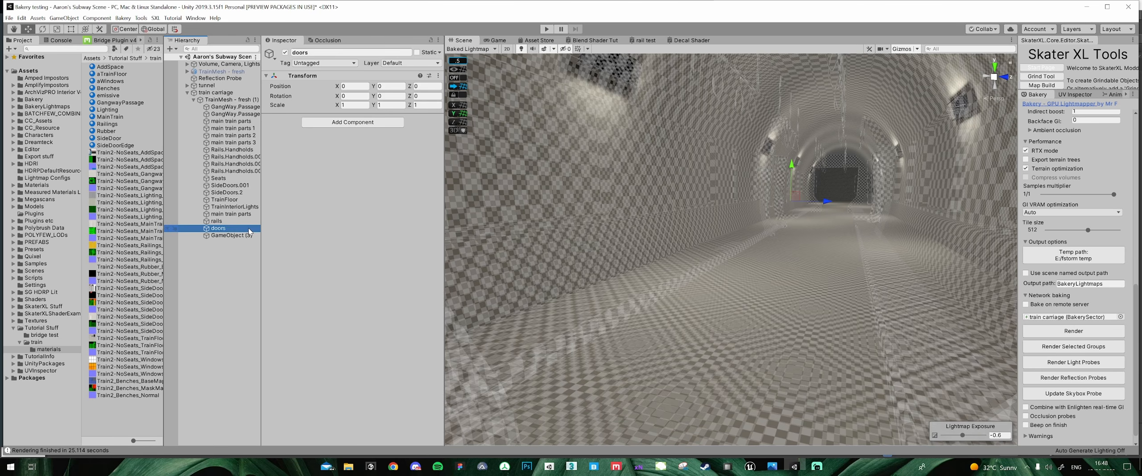
{"action": "left_click", "coordinate": [227, 236]}
{"action": "key", "text": "F2"}
{"action": "type", "text": "gangway"}
{"action": "key", "text": "Return"}
- Parent both GangWay.Passage meshes to gangway and the four main train parts meshes to the main train parts group
{"action": "left_click", "coordinate": [232, 114]}
{"action": "left_click", "coordinate": [232, 107], "text": "shift"}
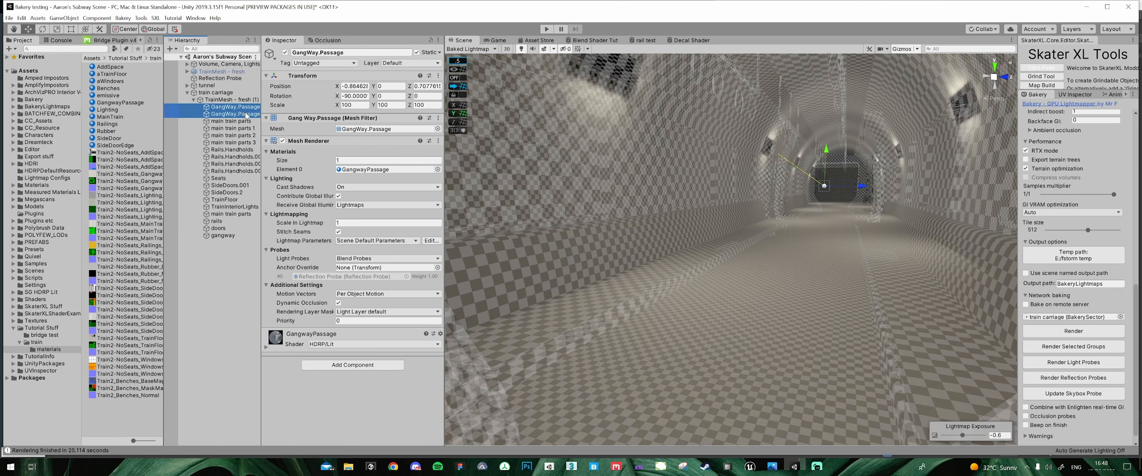
{"action": "left_click_drag", "start_coordinate": [244, 112], "coordinate": [238, 238]}
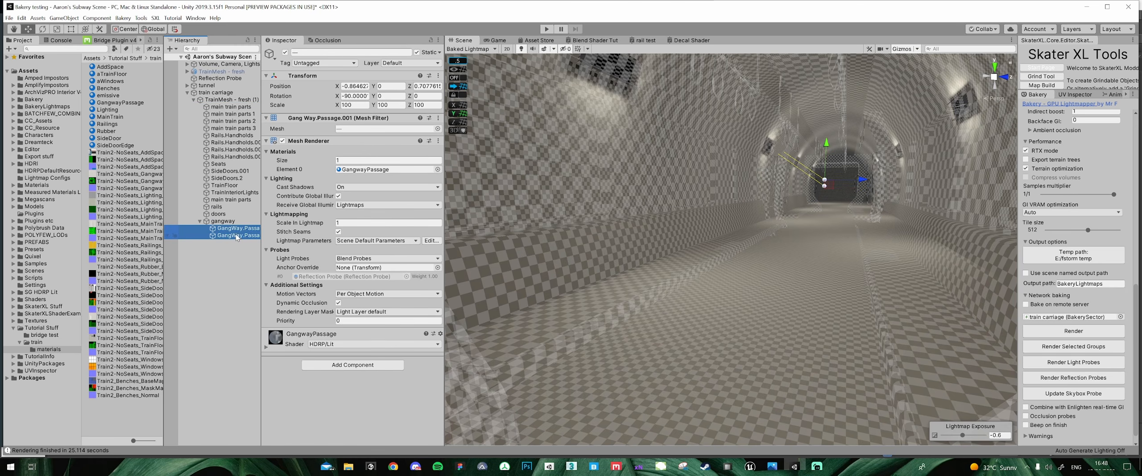
{"action": "left_click", "coordinate": [231, 107]}
{"action": "left_click", "coordinate": [232, 128], "text": "shift"}
{"action": "left_click_drag", "start_coordinate": [243, 112], "coordinate": [227, 204]}
- Parent SideDoors.001 and SideDoors.2 to doors, and the four Rails.Handholds meshes to rails
{"action": "left_click", "coordinate": [232, 142]}
{"action": "left_click", "coordinate": [238, 149], "text": "shift"}
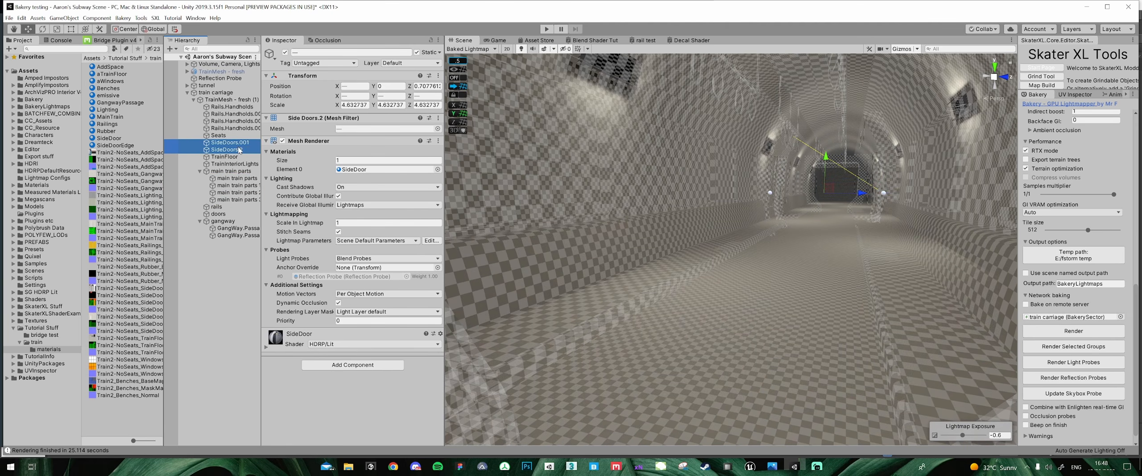
{"action": "left_click_drag", "start_coordinate": [227, 215], "coordinate": [227, 215]}
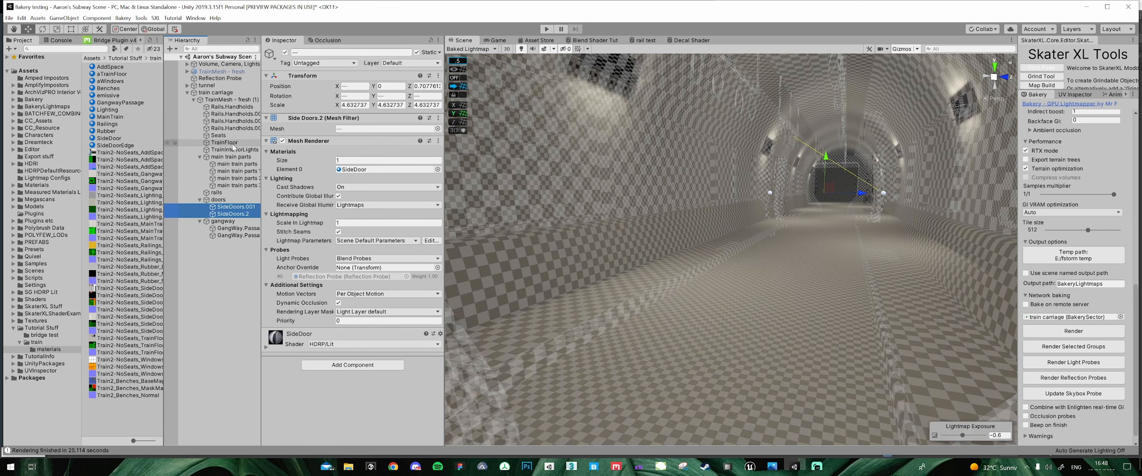
{"action": "left_click", "coordinate": [232, 128]}
{"action": "left_click", "coordinate": [234, 108], "text": "shift"}
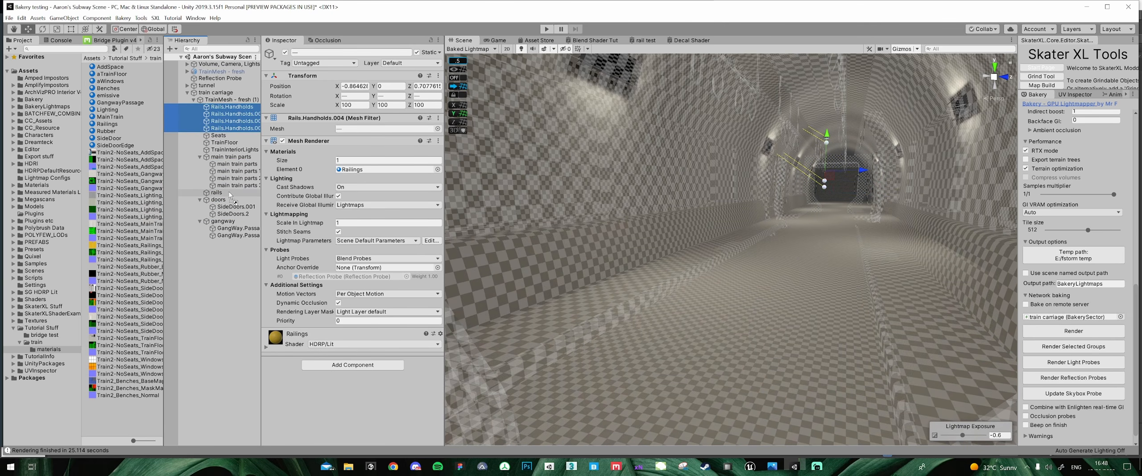
{"action": "left_click_drag", "start_coordinate": [230, 195], "coordinate": [230, 194]}
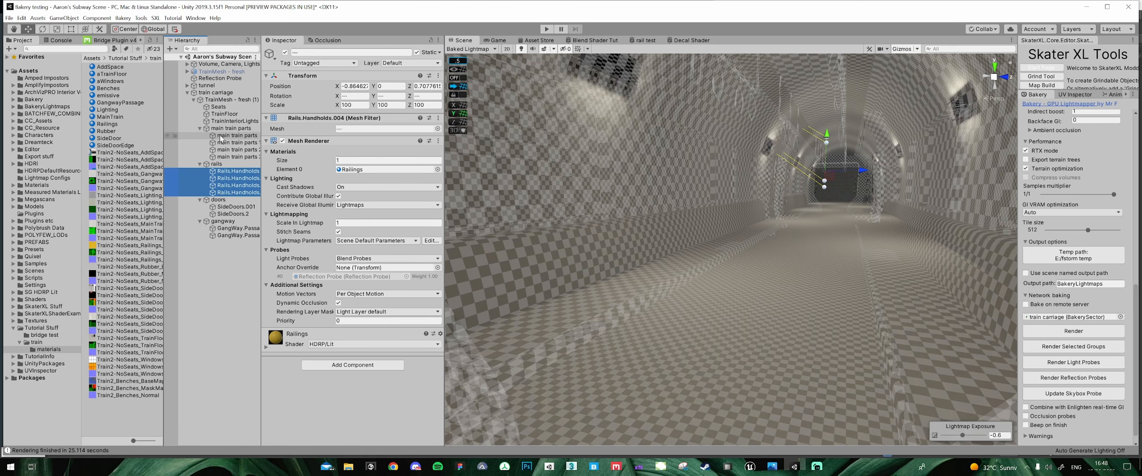
- Collapse the four group objects and remove the Bakery Lightmap Group Selector from TrainMesh - fresh (1)
{"action": "left_click", "coordinate": [200, 128]}
{"action": "left_click", "coordinate": [200, 135]}
{"action": "left_click", "coordinate": [200, 142]}
{"action": "left_click", "coordinate": [199, 150]}
{"action": "left_click", "coordinate": [217, 100]}
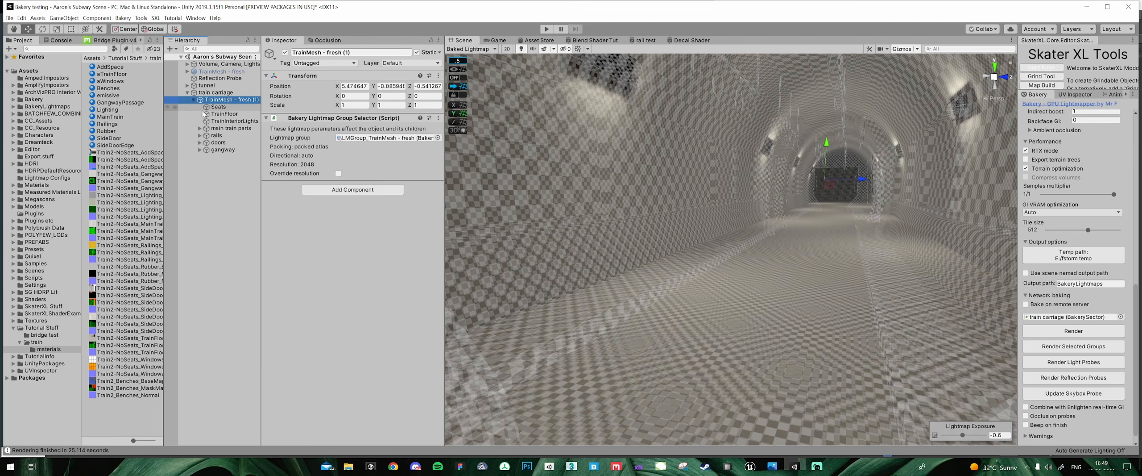
{"action": "right_click_drag", "start_coordinate": [659, 243], "coordinate": [706, 244]}
{"action": "mouse_move", "coordinate": [706, 244]}
{"action": "middle_mouse_down"}
{"action": "mouse_move", "coordinate": [673, 237]}
{"action": "mouse_move", "coordinate": [806, 258]}
{"action": "mouse_move", "coordinate": [686, 246]}
{"action": "middle_mouse_up"}
{"action": "right_click", "coordinate": [307, 119]}
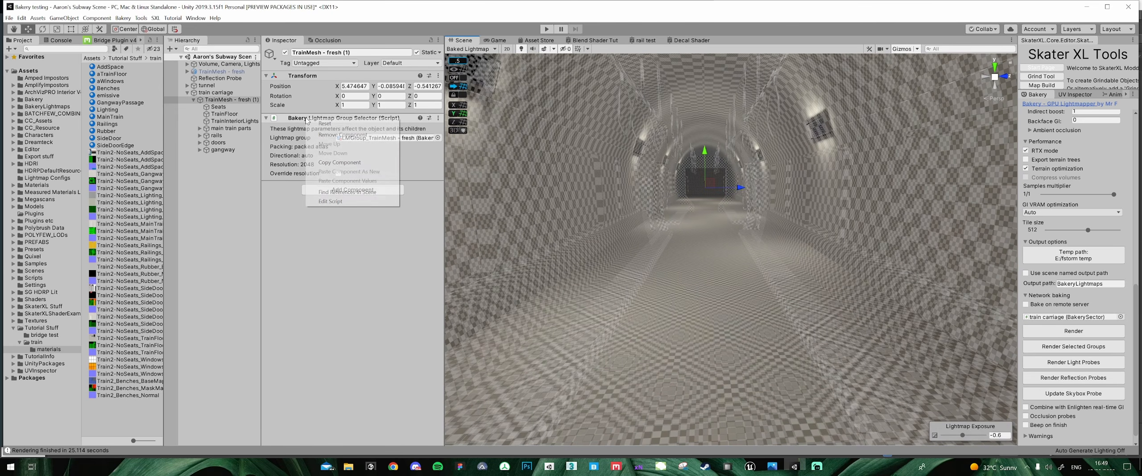
{"action": "left_click", "coordinate": [342, 134]}
- Select the Seats object and display the carriage interior in Shaded mode, looking down the aisle
{"action": "left_click", "coordinate": [218, 107]}
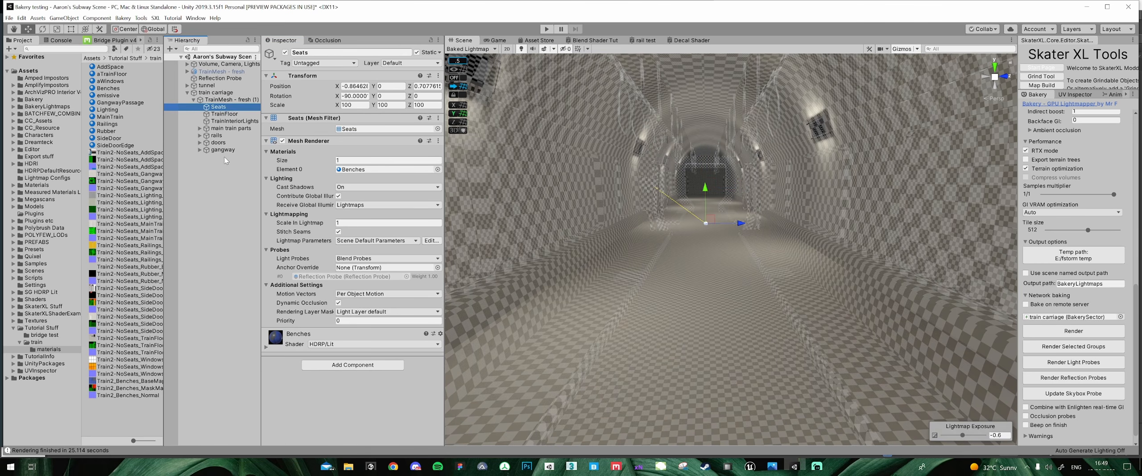
{"action": "left_click", "coordinate": [470, 49]}
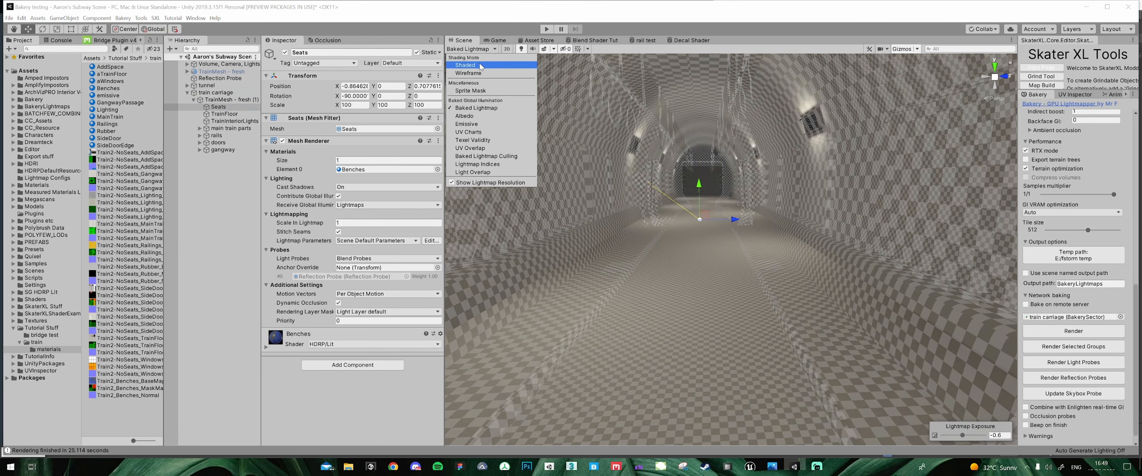
{"action": "left_click", "coordinate": [465, 65]}
{"action": "right_click_drag", "start_coordinate": [673, 219], "coordinate": [618, 215]}
{"action": "mouse_move", "coordinate": [618, 215]}
{"action": "middle_mouse_down"}
{"action": "mouse_move", "coordinate": [671, 234]}
{"action": "mouse_move", "coordinate": [710, 213]}
{"action": "middle_mouse_up"}
{"action": "right_click_drag", "start_coordinate": [710, 213], "coordinate": [720, 178]}
{"action": "scroll", "coordinate": [731, 199], "scroll_direction": "down", "scroll_amount": 3}
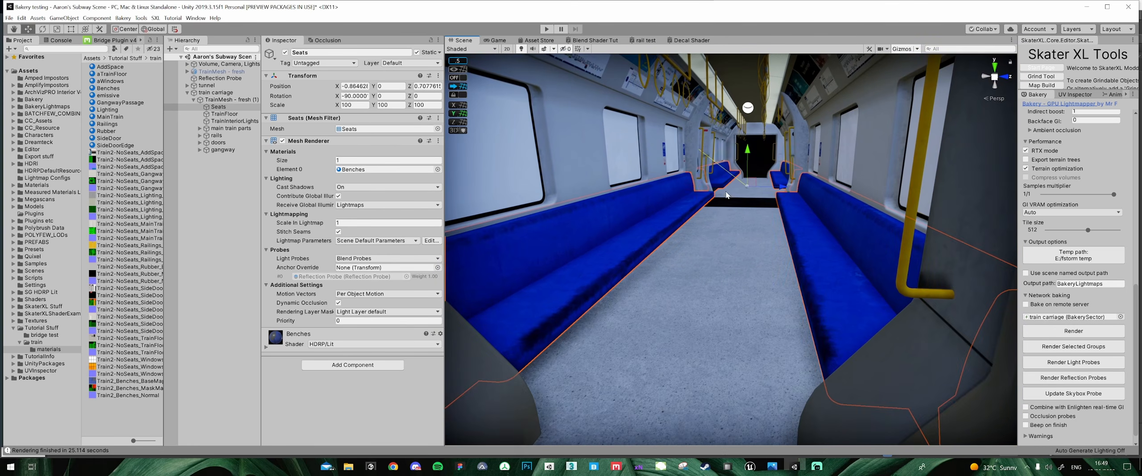
{"action": "middle_click_drag", "start_coordinate": [720, 178], "coordinate": [727, 160]}
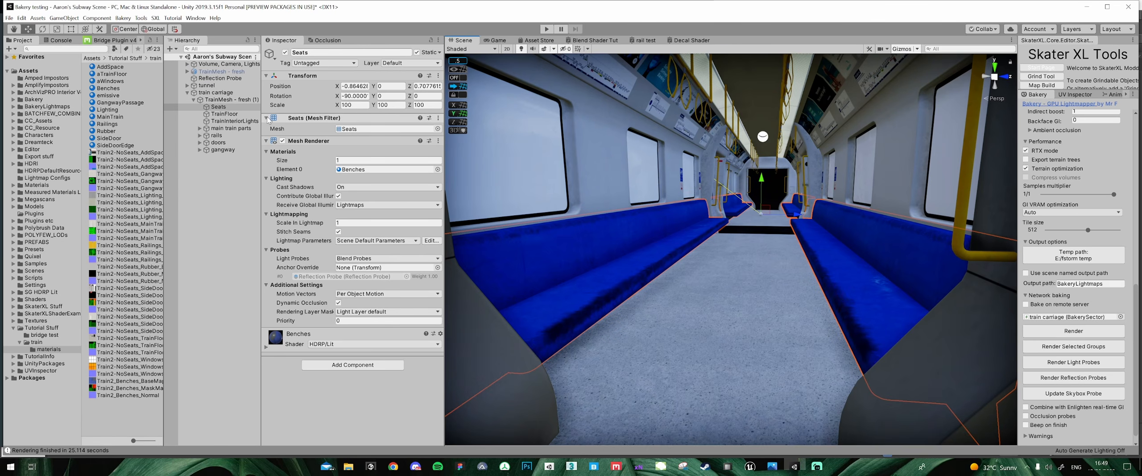
- Add a Bakery Lightmap Group Selector to Seats and create the Pack Atlas lightmap group LMGroup_Seats
{"action": "left_click", "coordinate": [352, 365]}
{"action": "left_click", "coordinate": [378, 370]}
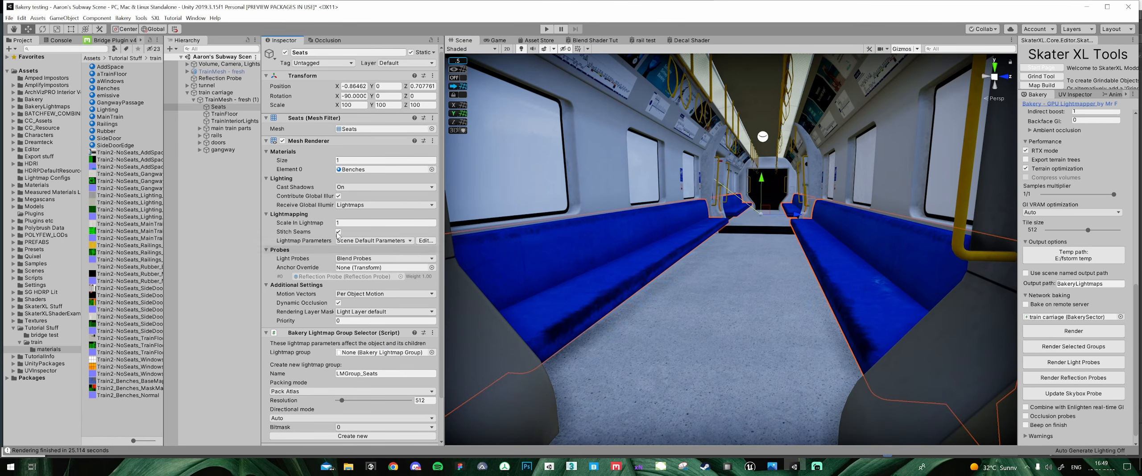
{"action": "scroll", "coordinate": [408, 356], "scroll_direction": "down", "scroll_amount": 2}
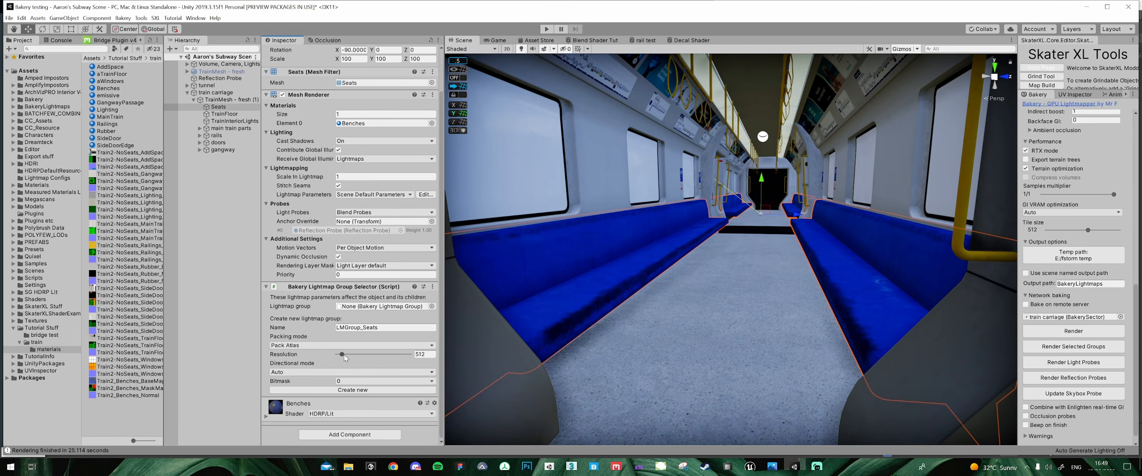
{"action": "left_click", "coordinate": [358, 390]}
- Add a Bakery Lightmap Group Selector to TrainFloor and create the Pack Atlas group LMGroup_TrainFloor at resolution 1024
{"action": "left_click", "coordinate": [225, 114]}
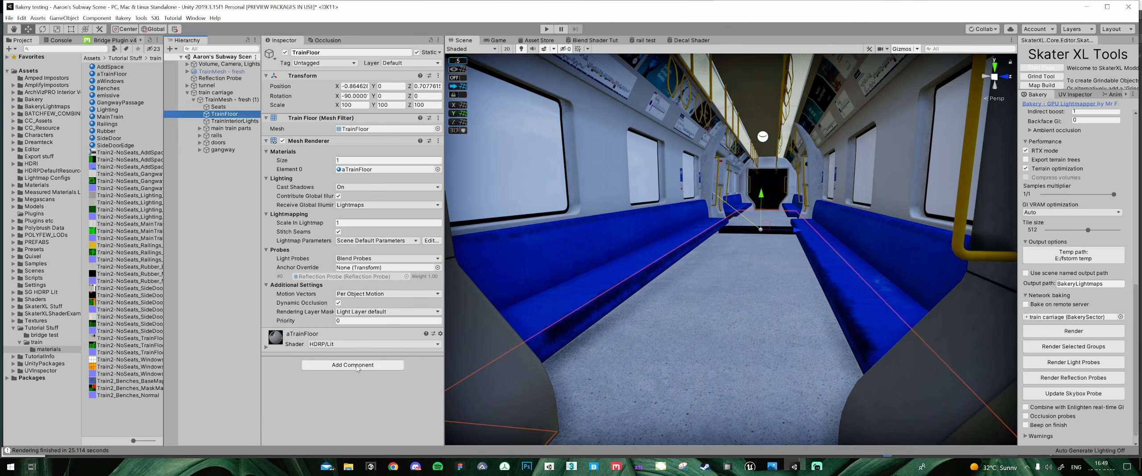
{"action": "left_click", "coordinate": [328, 364]}
{"action": "left_click", "coordinate": [375, 370]}
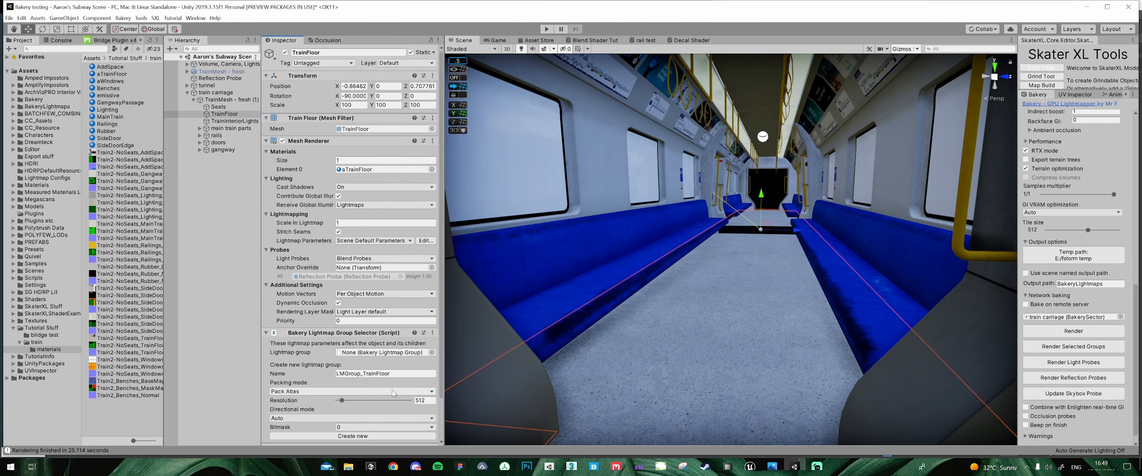
{"action": "scroll", "coordinate": [361, 405], "scroll_direction": "down", "scroll_amount": 3}
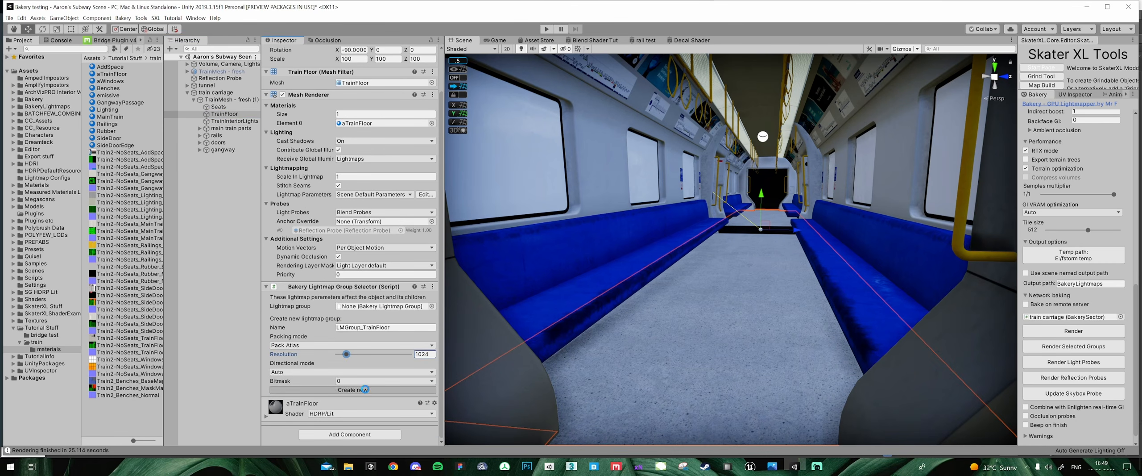
{"action": "left_click", "coordinate": [357, 389]}
- Add a Bakery Lightmap Group Selector to TrainInteriorLights and create the Pack Atlas group LMGroup_TrainInteriorLights at resolution 512
{"action": "left_click", "coordinate": [229, 121]}
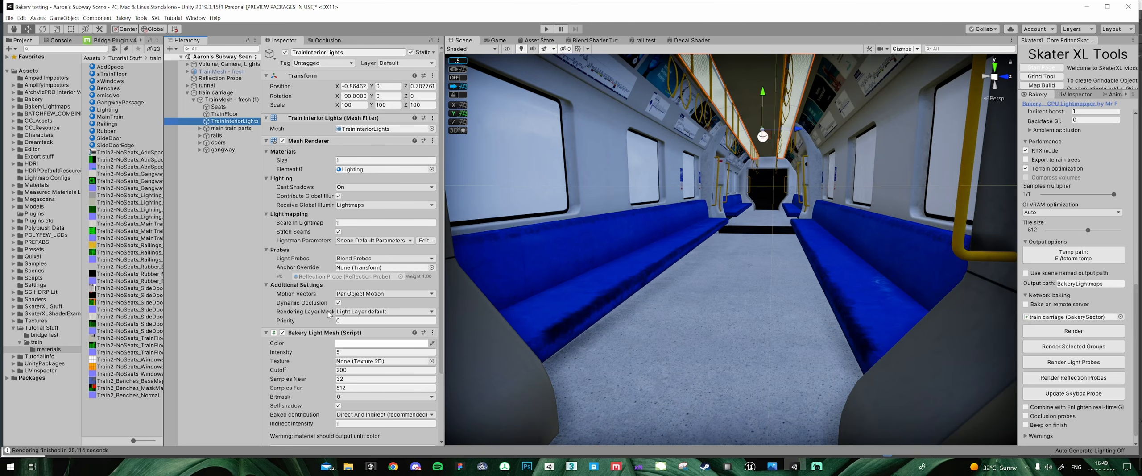
{"action": "scroll", "coordinate": [336, 419], "scroll_direction": "down", "scroll_amount": 3}
{"action": "left_click", "coordinate": [345, 433]}
{"action": "left_click", "coordinate": [350, 371]}
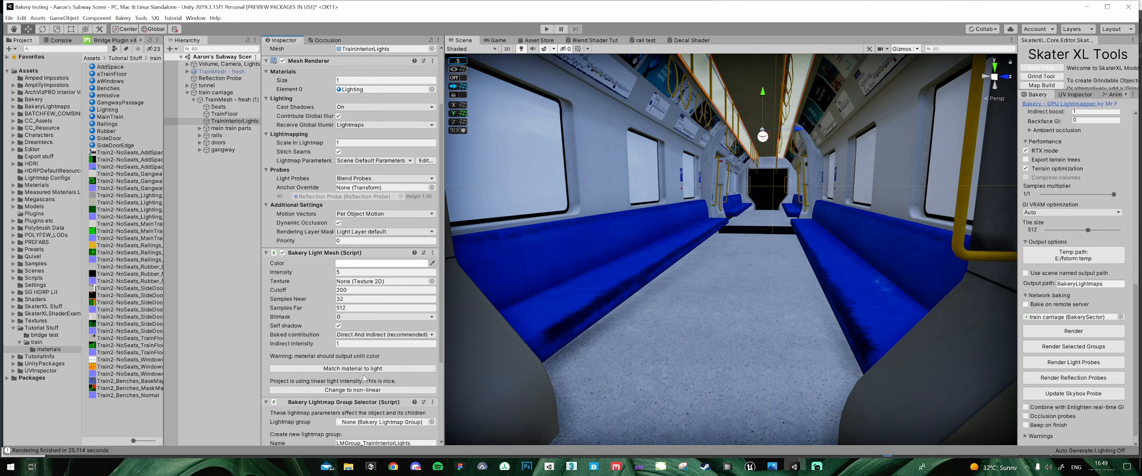
{"action": "left_click", "coordinate": [352, 390]}
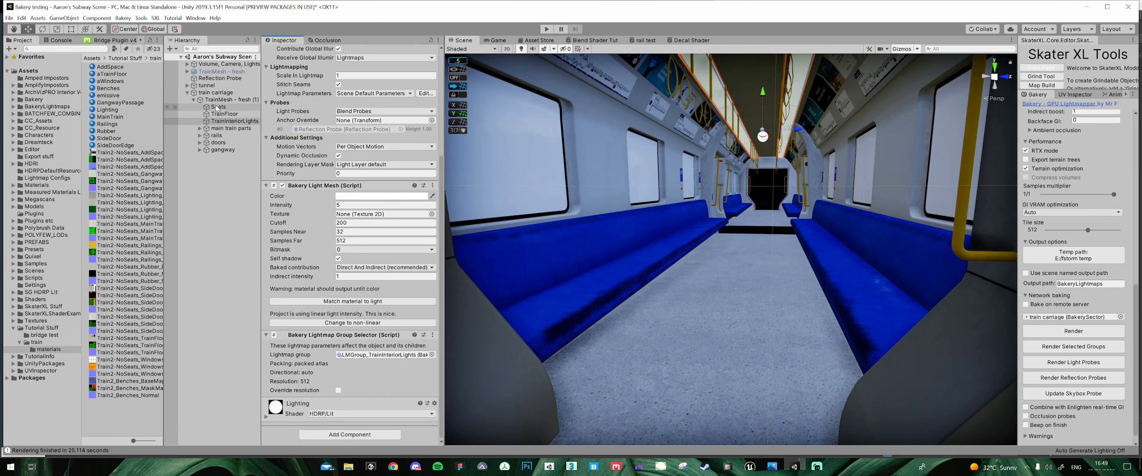
- Add a Bakery Lightmap Group Selector to main train parts and create the Pack Atlas group LMGroup_main train parts at resolution 4096
{"action": "left_click", "coordinate": [228, 128]}
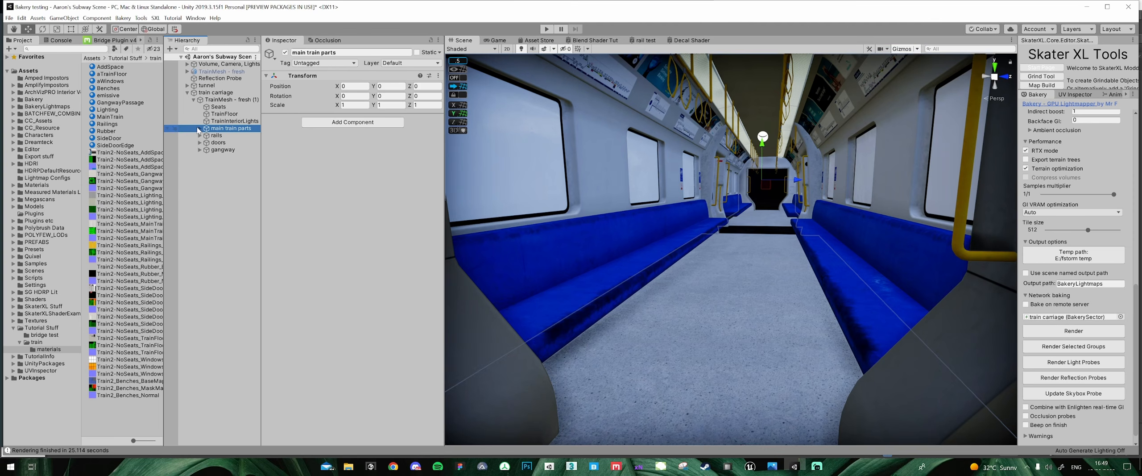
{"action": "left_click", "coordinate": [352, 122]}
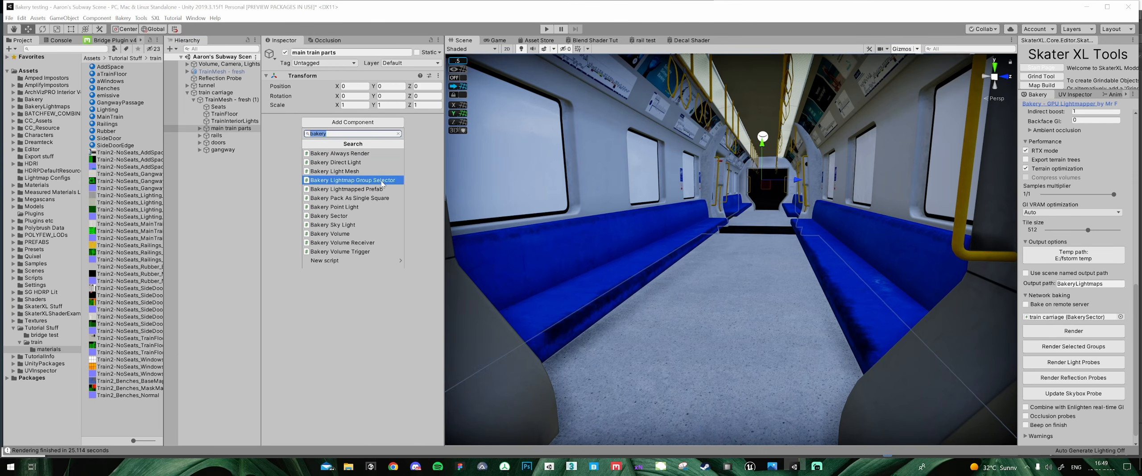
{"action": "left_click", "coordinate": [382, 181]}
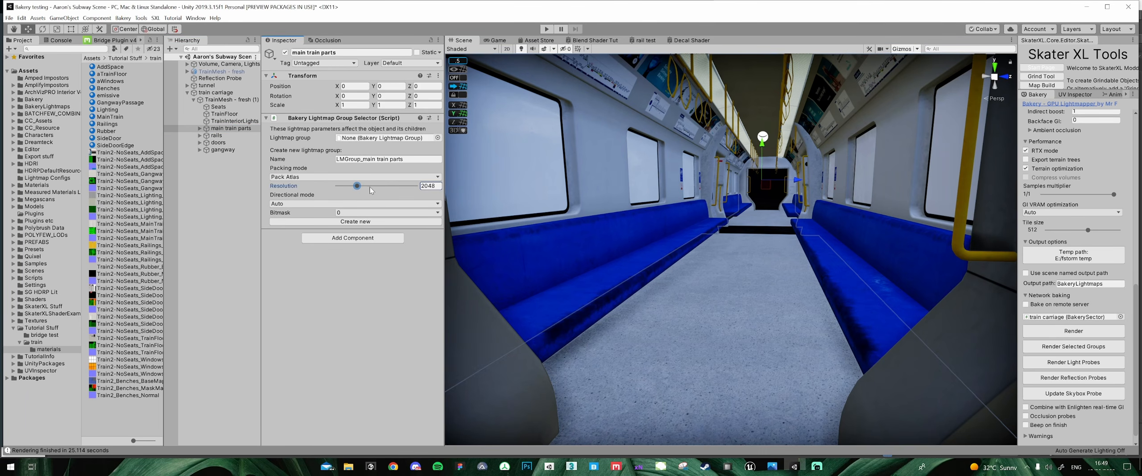
{"action": "left_click", "coordinate": [356, 221]}
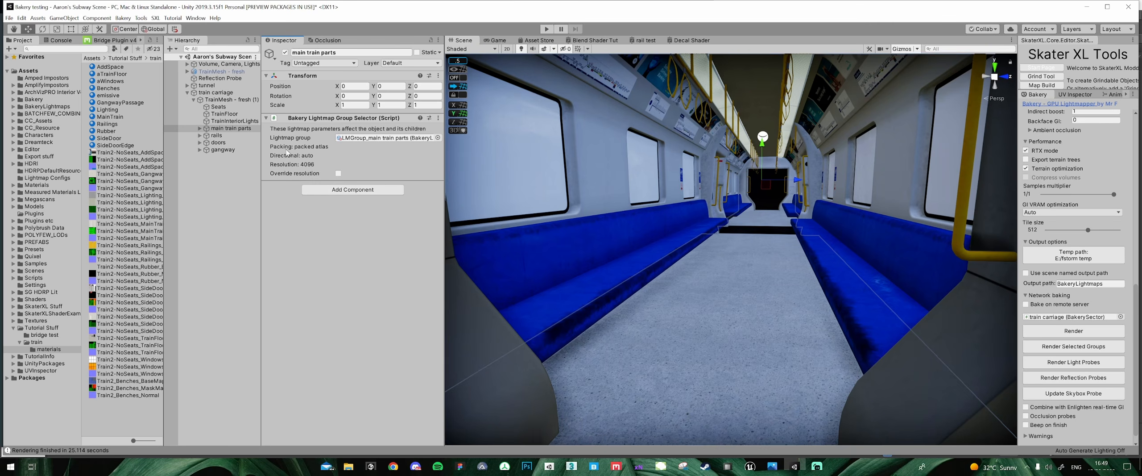
- Add a Bakery Lightmap Group Selector to rails and create the Pack Atlas group LMGroup_rails at resolution 1024
{"action": "left_click", "coordinate": [215, 136]}
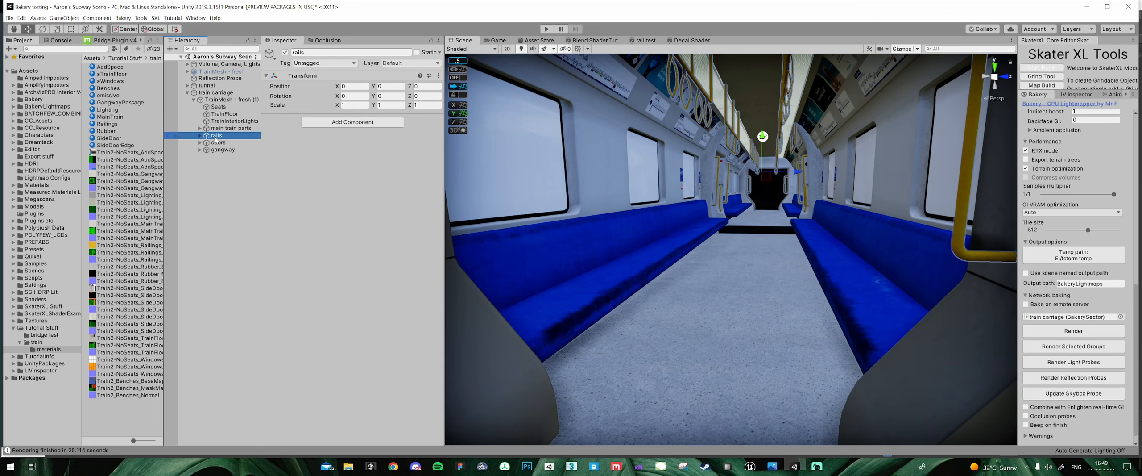
{"action": "left_click", "coordinate": [346, 123]}
{"action": "left_click", "coordinate": [358, 180]}
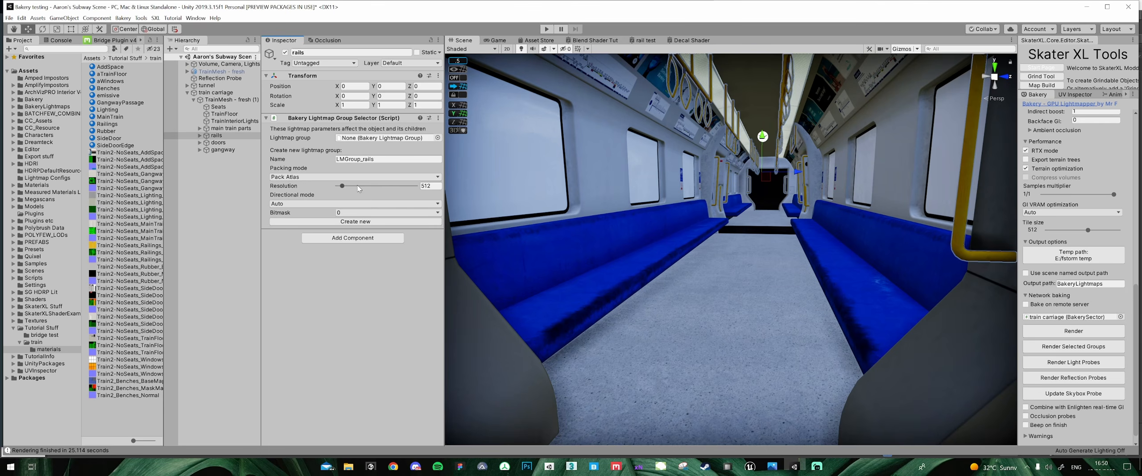
{"action": "left_click", "coordinate": [356, 221]}
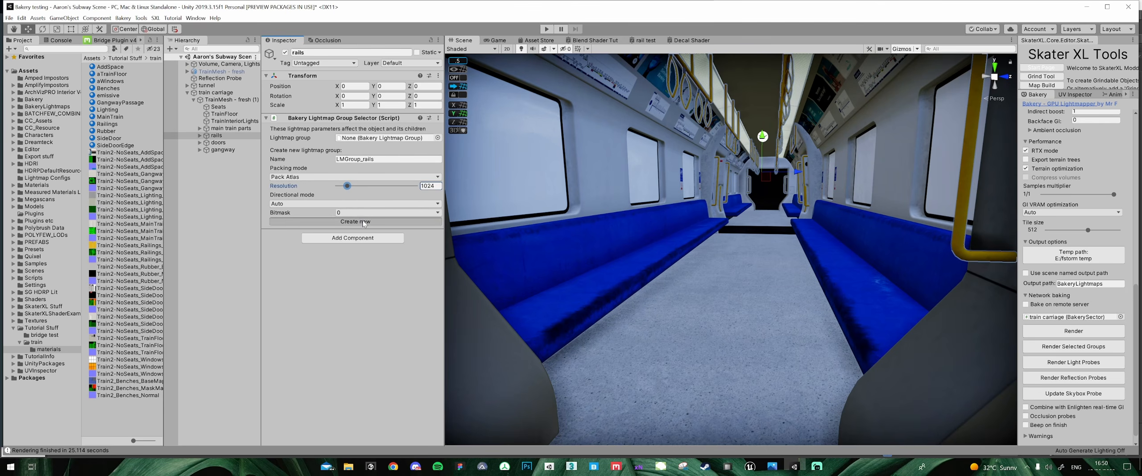
- Add a Bakery Lightmap Group Selector to doors and create the Pack Atlas lightmap group LMGroup_doors
{"action": "left_click", "coordinate": [218, 142]}
{"action": "left_click", "coordinate": [352, 122]}
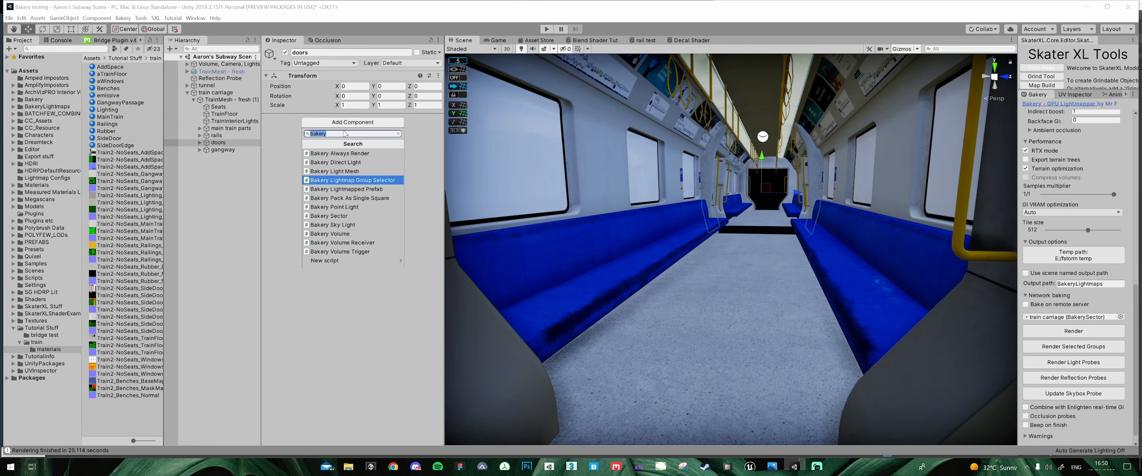
{"action": "left_click", "coordinate": [371, 185]}
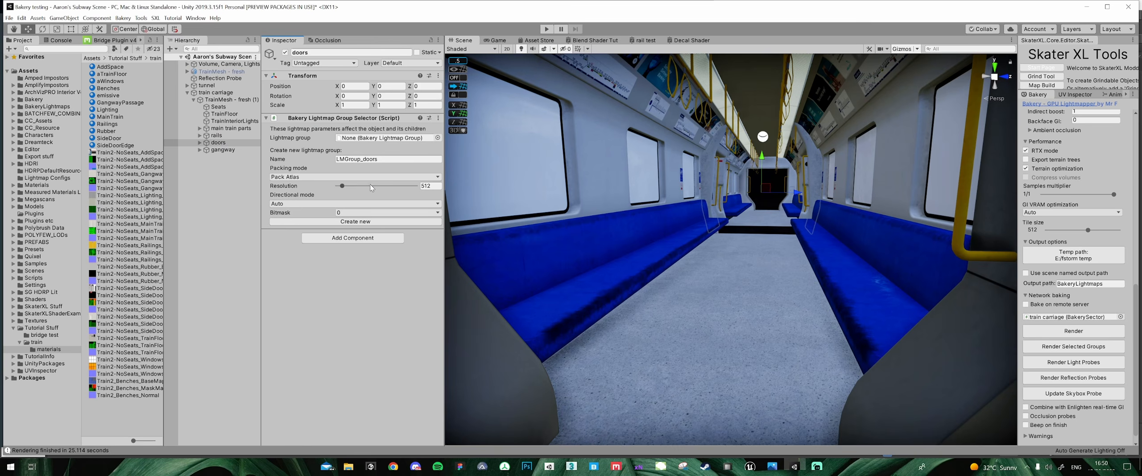
{"action": "left_click", "coordinate": [355, 221]}
- Add a Bakery Lightmap Group Selector to gangway and create the Pack Atlas group LMGroup_gangway at resolution 1024
{"action": "left_click", "coordinate": [222, 150]}
{"action": "left_click", "coordinate": [352, 122]}
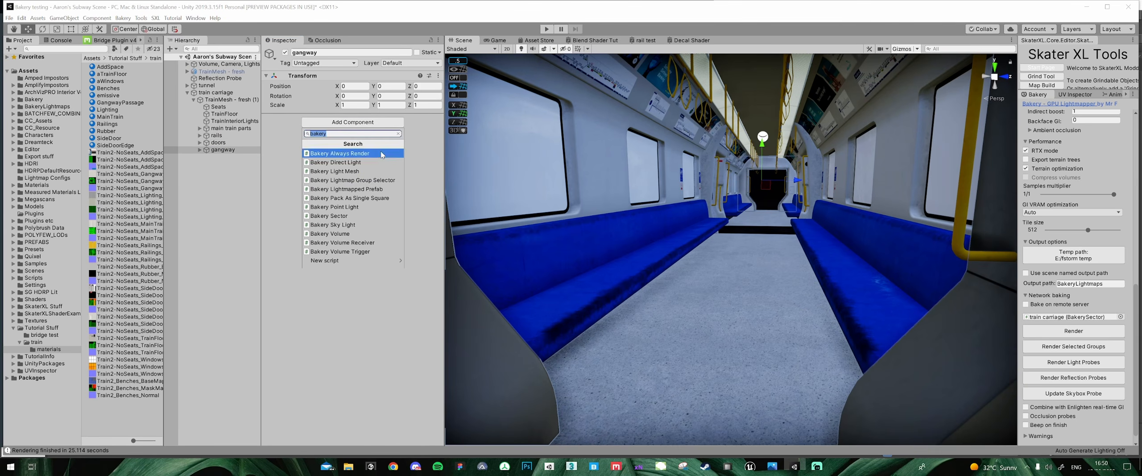
{"action": "left_click", "coordinate": [352, 180]}
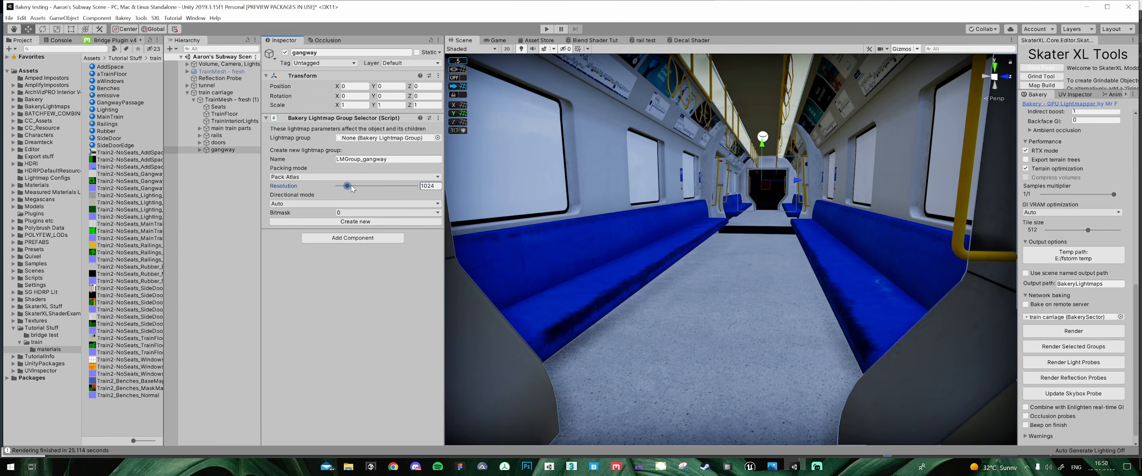
{"action": "left_click", "coordinate": [355, 222]}
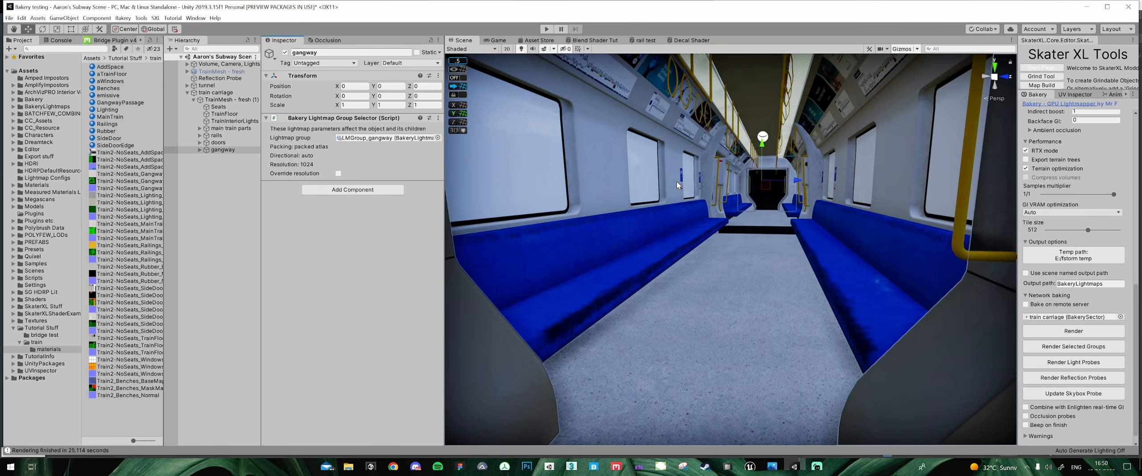
- Collapse the train carriage hierarchy and render the Bakery lightmaps for the train carriage sector
{"action": "left_click", "coordinate": [197, 100]}
{"action": "left_click", "coordinate": [216, 93]}
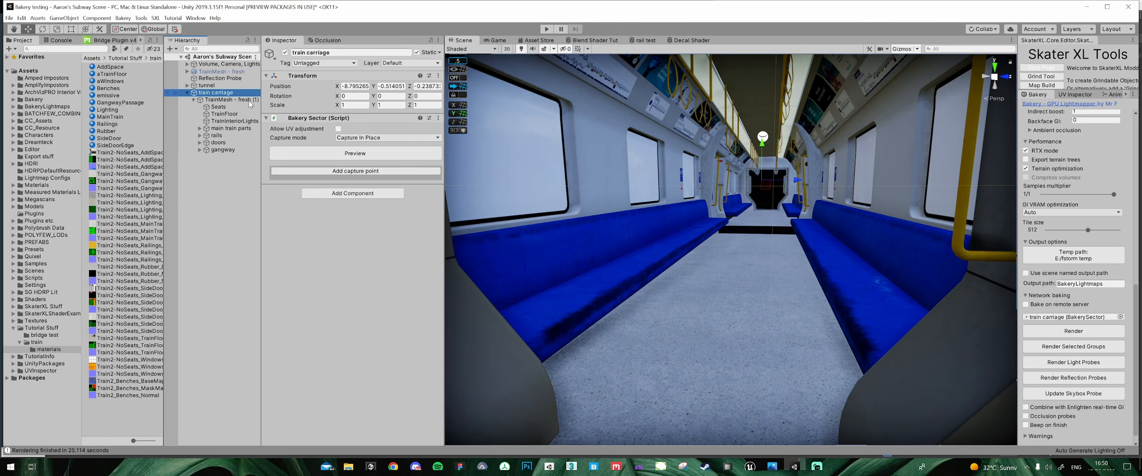
{"action": "left_click", "coordinate": [1072, 331]}
{"action": "left_click", "coordinate": [596, 247]}
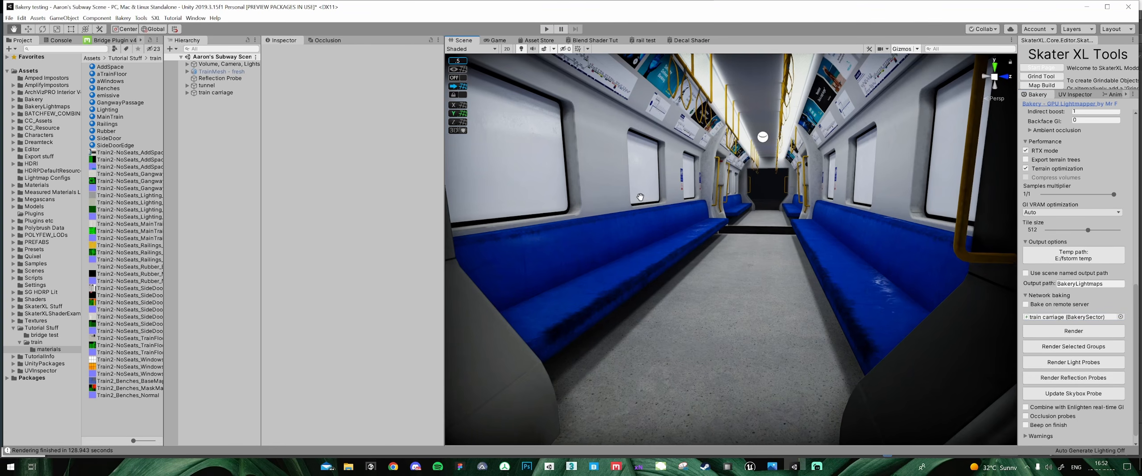
- Select the main train parts 2 mesh in the carriage and open its baked lightmap preview beside the inspector
{"action": "scroll", "coordinate": [666, 218], "scroll_direction": "up", "scroll_amount": 2}
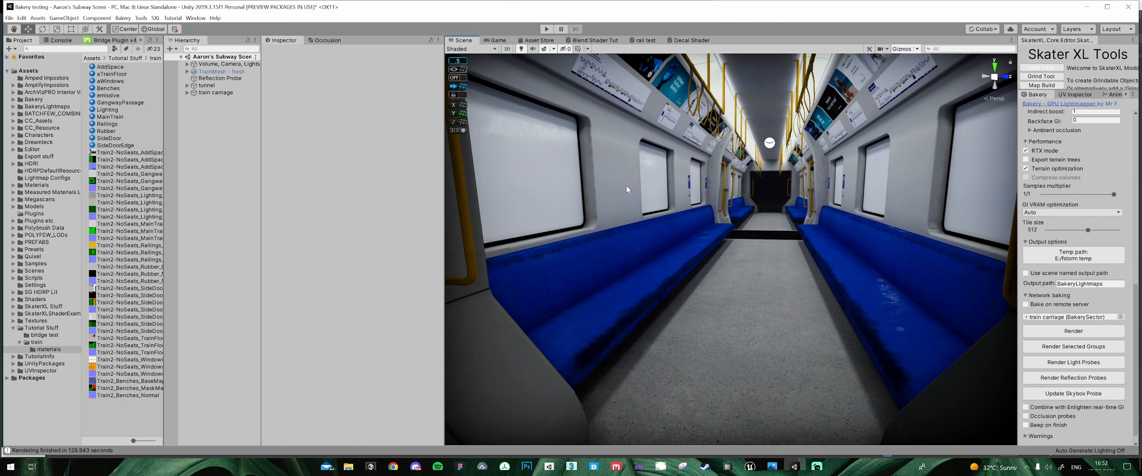
{"action": "left_click", "coordinate": [610, 174]}
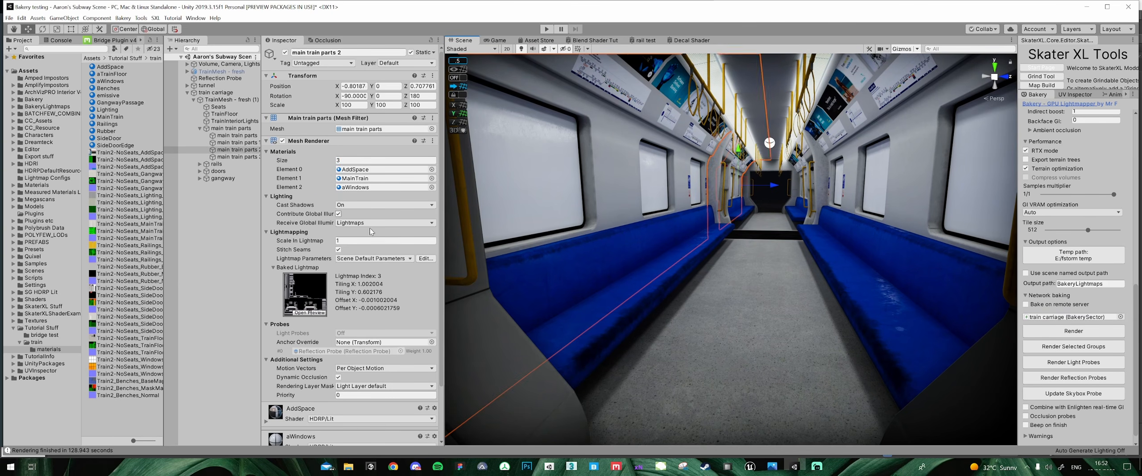
{"action": "left_click", "coordinate": [310, 313]}
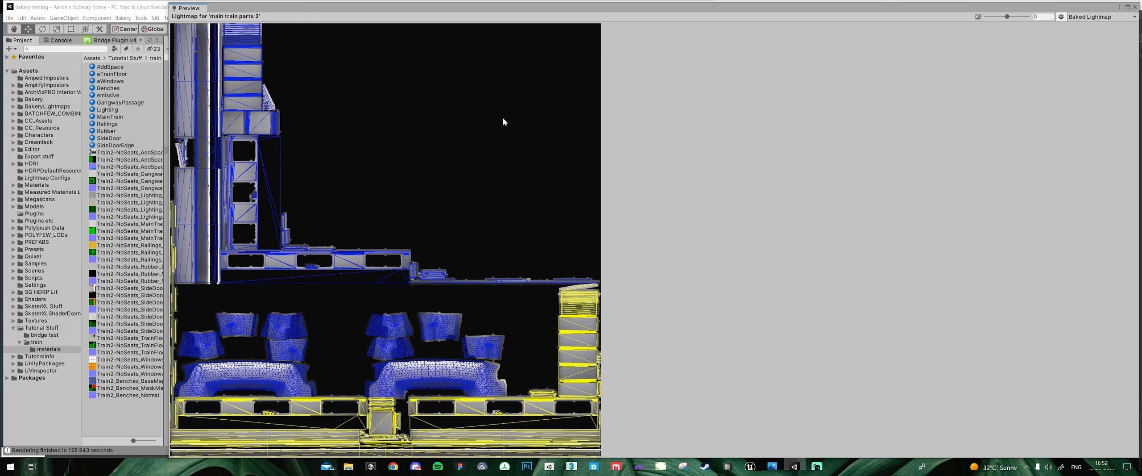
{"action": "left_click_drag", "start_coordinate": [257, 8], "coordinate": [544, 121]}
- Select each of the four main train parts meshes in turn to compare their UV areas in the lightmap preview
{"action": "left_click", "coordinate": [236, 135]}
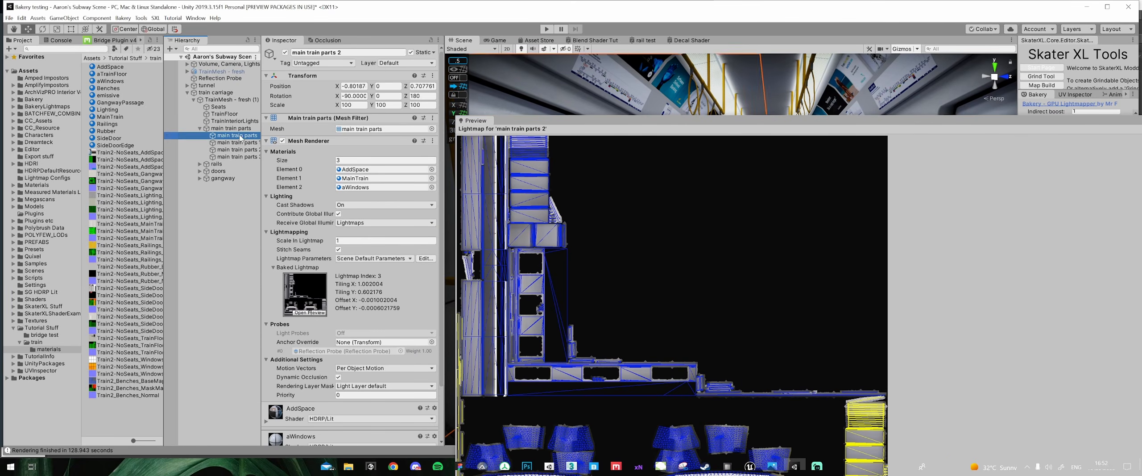
{"action": "left_click", "coordinate": [238, 143]}
{"action": "left_click", "coordinate": [239, 149]}
{"action": "left_click", "coordinate": [240, 156]}
{"action": "left_click", "coordinate": [240, 151]}
{"action": "left_click", "coordinate": [240, 143]}
{"action": "left_click", "coordinate": [240, 136]}
{"action": "left_click", "coordinate": [241, 142]}
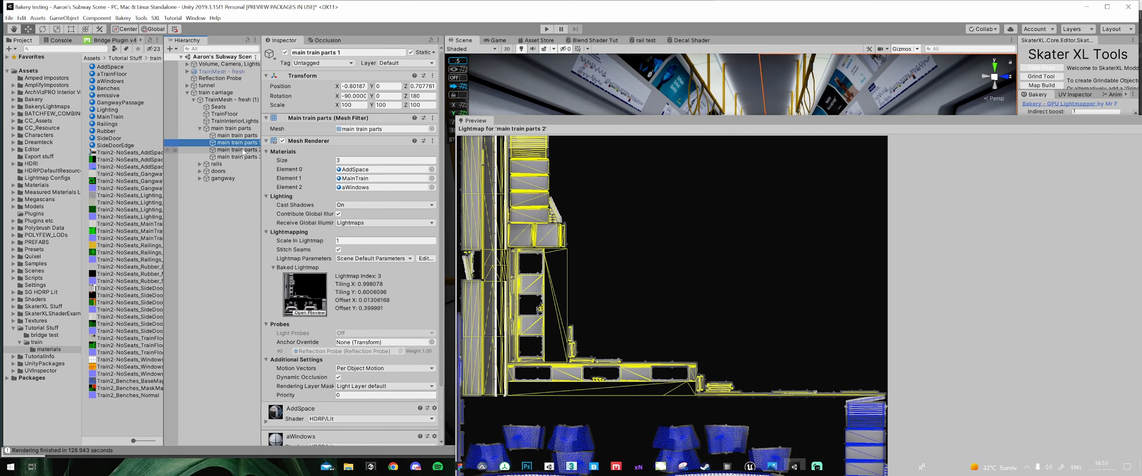
{"action": "left_click", "coordinate": [243, 150]}
{"action": "left_click_drag", "start_coordinate": [610, 120], "coordinate": [513, 37]}
{"action": "left_click", "coordinate": [236, 157]}
{"action": "left_click", "coordinate": [235, 150]}
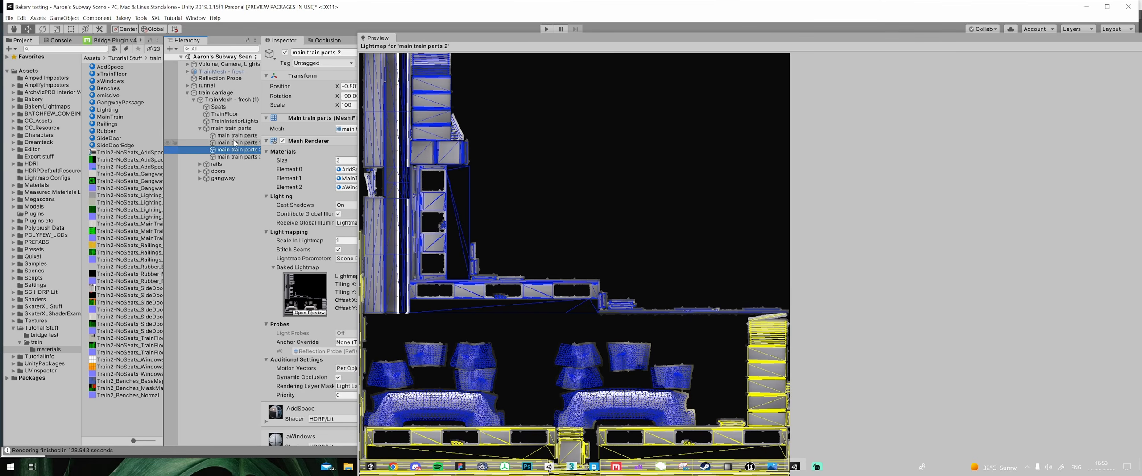
{"action": "left_click", "coordinate": [235, 143]}
{"action": "left_click", "coordinate": [238, 136]}
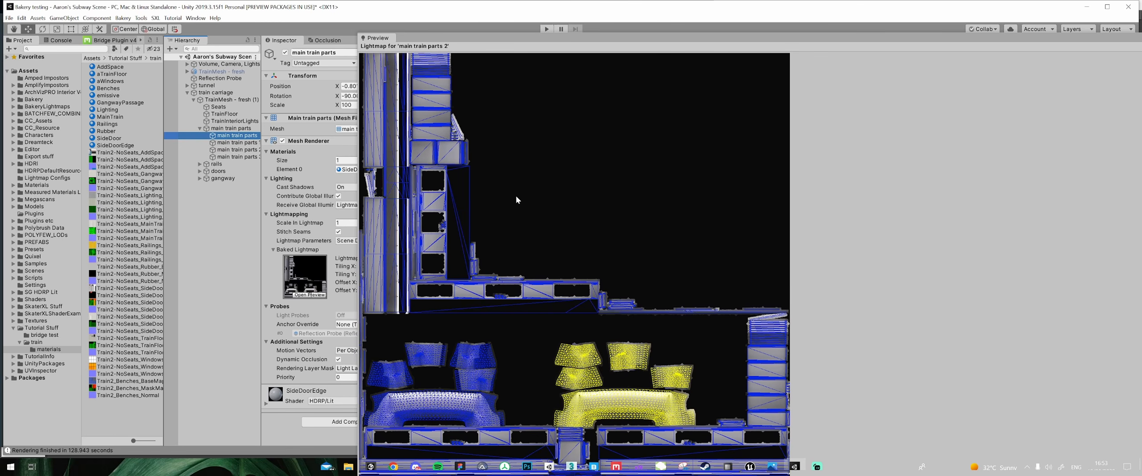
- Examine the packed UV islands and their padding up close in the lightmap preview, and close the preview window
{"action": "scroll", "coordinate": [611, 294], "scroll_direction": "up", "scroll_amount": 10}
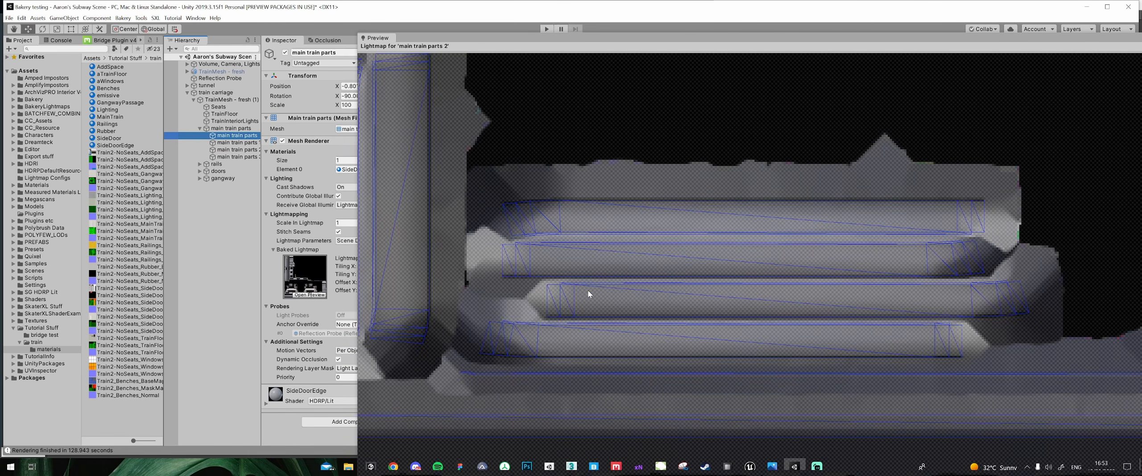
{"action": "left_click_drag", "start_coordinate": [587, 289], "coordinate": [594, 216]}
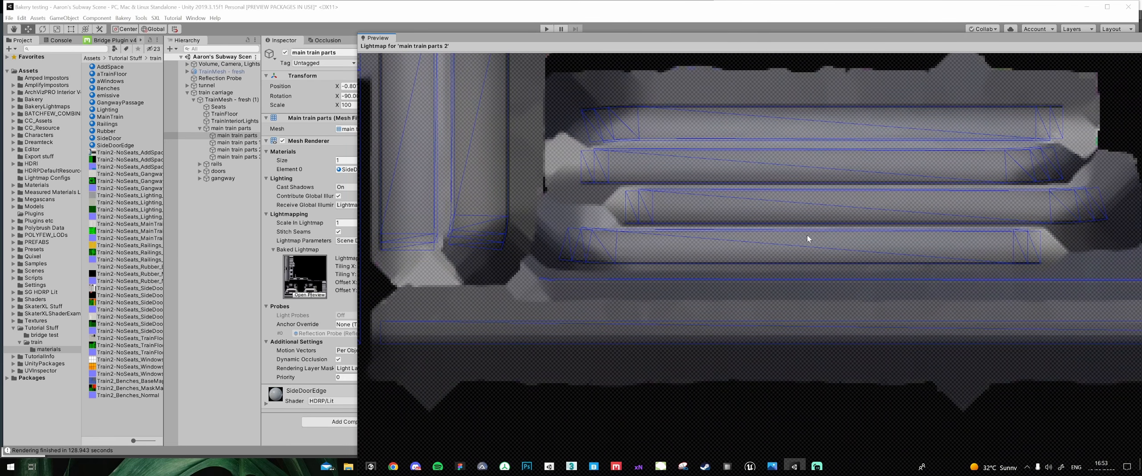
{"action": "left_click_drag", "start_coordinate": [786, 238], "coordinate": [536, 236]}
{"action": "scroll", "coordinate": [742, 250], "scroll_direction": "down", "scroll_amount": 10}
{"action": "left_click_drag", "start_coordinate": [741, 250], "coordinate": [852, 250]}
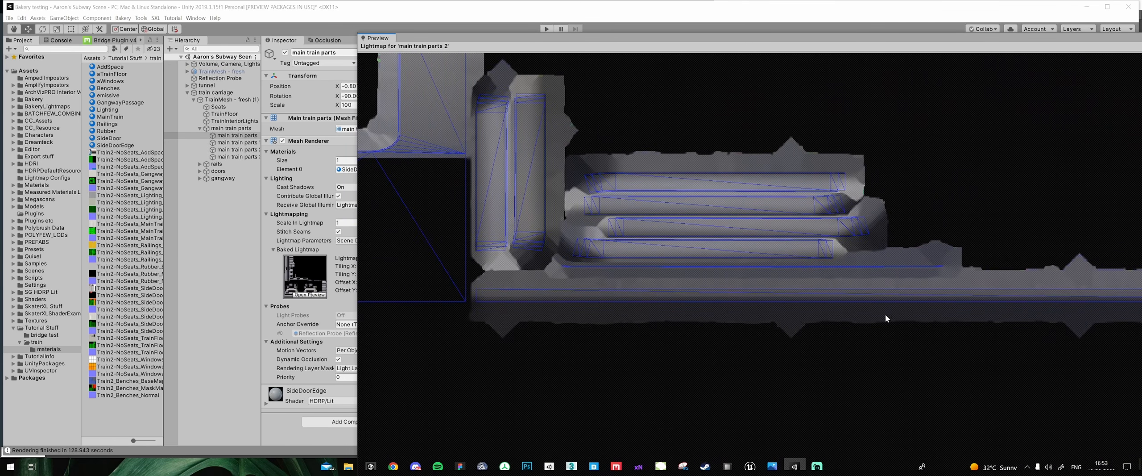
{"action": "scroll", "coordinate": [806, 251], "scroll_direction": "down", "scroll_amount": 11}
{"action": "scroll", "coordinate": [1060, 153], "scroll_direction": "down", "scroll_amount": 3}
{"action": "left_click_drag", "start_coordinate": [1131, 38], "coordinate": [1041, 31]}
{"action": "left_click", "coordinate": [1057, 33]}
- Display the carriage interior in Baked Lightmap mode
{"action": "scroll", "coordinate": [754, 210], "scroll_direction": "up", "scroll_amount": 5}
{"action": "right_click_drag", "start_coordinate": [750, 219], "coordinate": [645, 217]}
{"action": "mouse_move", "coordinate": [645, 217]}
{"action": "middle_mouse_down"}
{"action": "mouse_move", "coordinate": [667, 205]}
{"action": "mouse_move", "coordinate": [673, 154]}
{"action": "middle_mouse_up"}
{"action": "right_click_drag", "start_coordinate": [673, 153], "coordinate": [513, 154]}
{"action": "left_click", "coordinate": [480, 49]}
{"action": "left_click", "coordinate": [485, 111]}
- Examine the lightmap texel density on the seats, walls and floor from close up and down the aisle
{"action": "right_click_drag", "start_coordinate": [696, 209], "coordinate": [646, 218]}
{"action": "left_click_drag", "start_coordinate": [647, 219], "coordinate": [714, 229], "text": "alt"}
{"action": "mouse_move", "coordinate": [713, 229]}
{"action": "right_mouse_down", "text": "alt"}
{"action": "mouse_move", "coordinate": [734, 239]}
{"action": "mouse_move", "coordinate": [744, 309]}
{"action": "mouse_move", "coordinate": [680, 334]}
{"action": "right_mouse_up", "text": "alt"}
{"action": "middle_click_drag", "start_coordinate": [681, 334], "coordinate": [728, 303]}
{"action": "right_click_drag", "start_coordinate": [727, 303], "coordinate": [742, 251]}
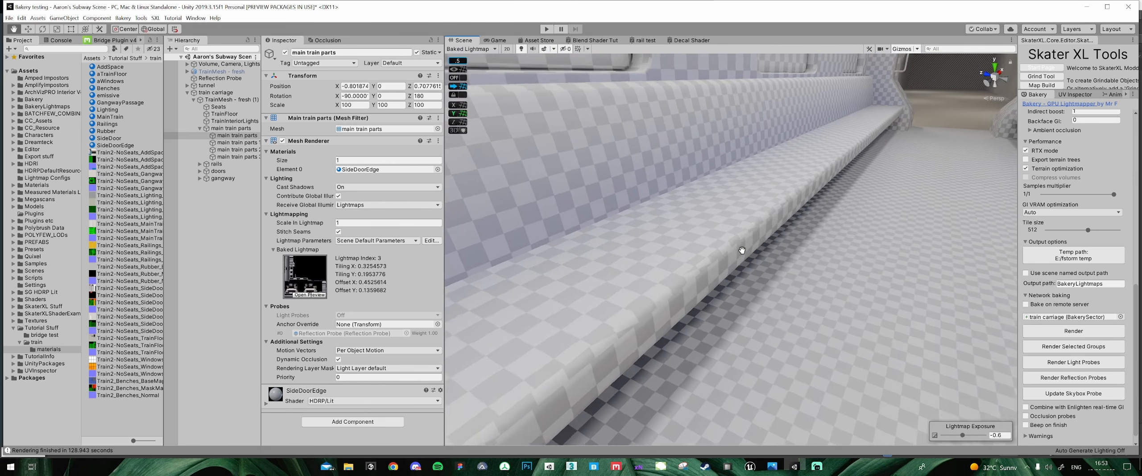
{"action": "middle_click_drag", "start_coordinate": [742, 251], "coordinate": [714, 232]}
{"action": "right_click_drag", "start_coordinate": [713, 232], "coordinate": [727, 205]}
{"action": "middle_click_drag", "start_coordinate": [727, 205], "coordinate": [887, 199]}
{"action": "right_click_drag", "start_coordinate": [887, 199], "coordinate": [678, 214]}
{"action": "middle_click_drag", "start_coordinate": [678, 214], "coordinate": [701, 202]}
{"action": "right_click_drag", "start_coordinate": [701, 202], "coordinate": [675, 178]}
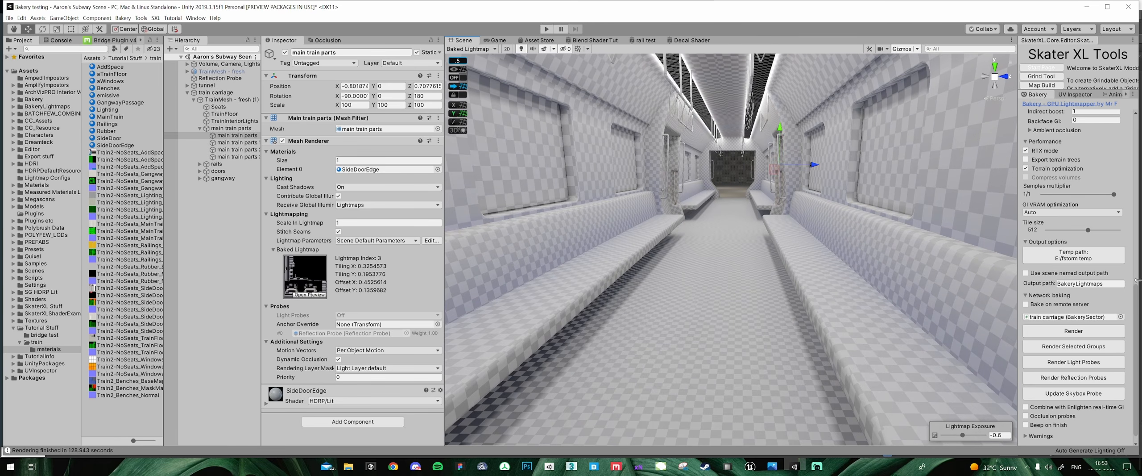
- Check the Bakery atlas and texel settings and the main train parts lightmap group, viewing the carriage from the tunnel
{"action": "left_click_drag", "start_coordinate": [1136, 300], "coordinate": [1139, 129]}
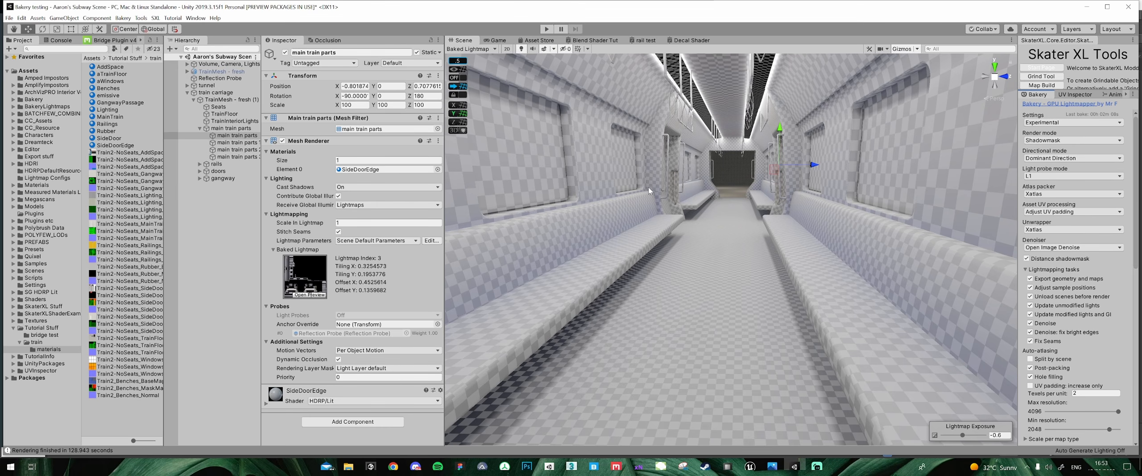
{"action": "left_click", "coordinate": [230, 128]}
{"action": "key", "text": "Left"}
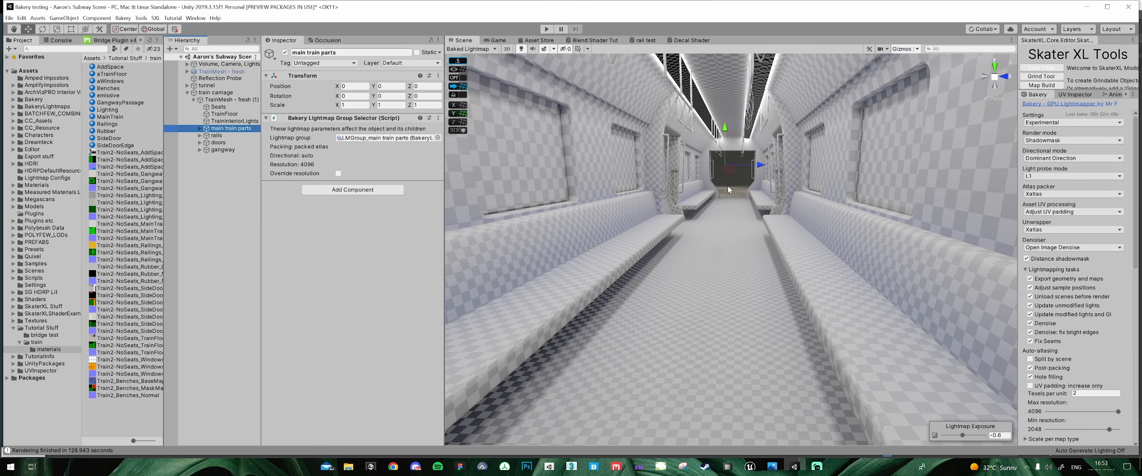
{"action": "right_click_drag", "start_coordinate": [728, 186], "coordinate": [988, 192]}
{"action": "scroll", "coordinate": [721, 219], "scroll_direction": "down", "scroll_amount": 8}
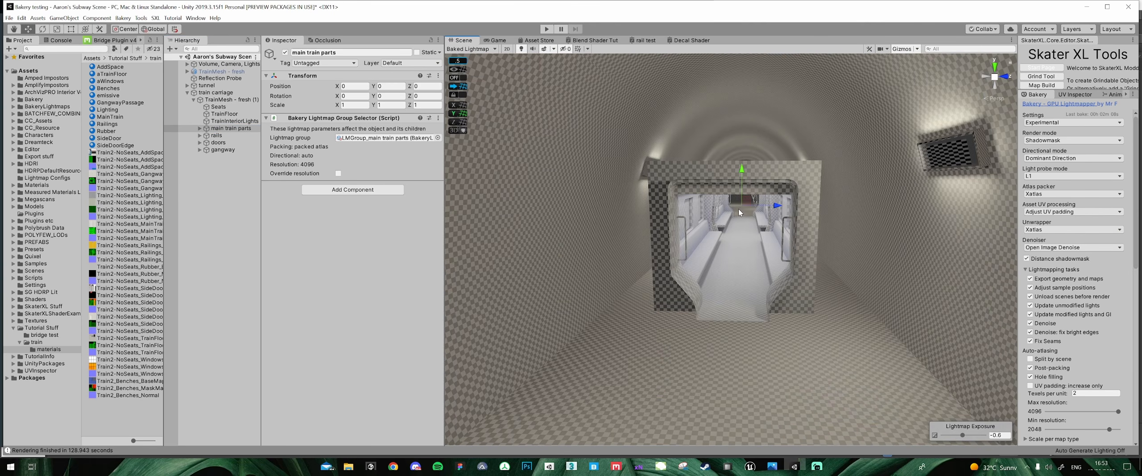
- Check the baked lightmap along the carriage interior and switch the scene display back to Shaded
{"action": "middle_click_drag", "start_coordinate": [739, 208], "coordinate": [630, 164]}
{"action": "scroll", "coordinate": [673, 170], "scroll_direction": "up", "scroll_amount": 10}
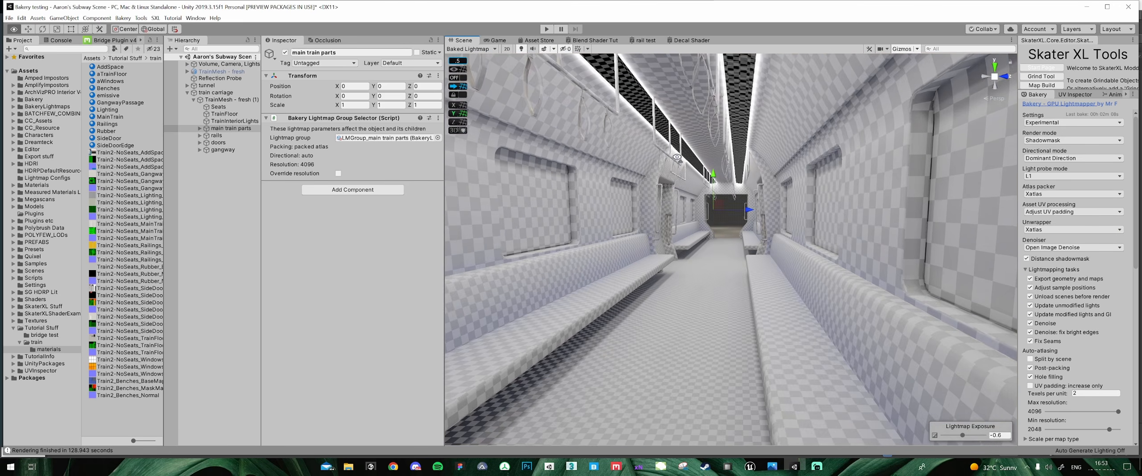
{"action": "right_click_drag", "start_coordinate": [677, 157], "coordinate": [679, 137]}
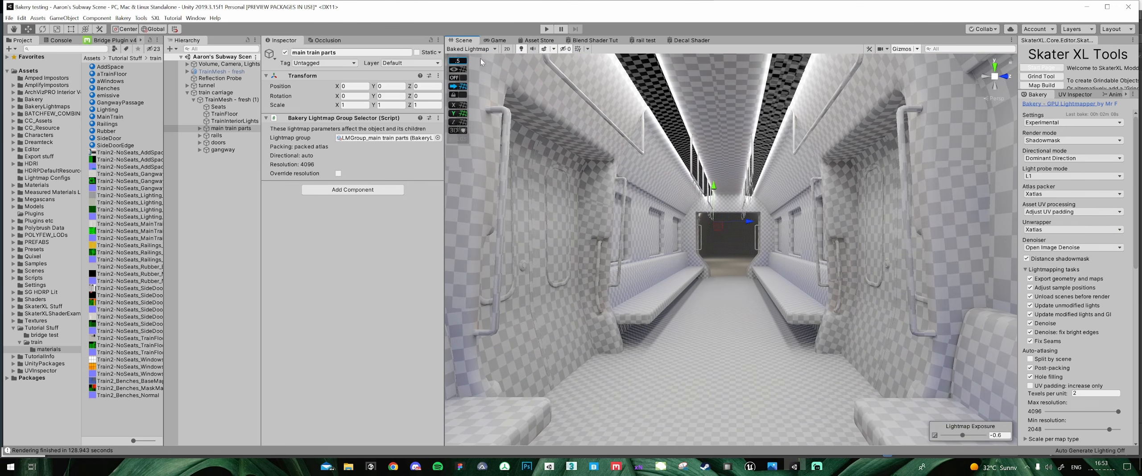
{"action": "left_click", "coordinate": [475, 50]}
{"action": "left_click", "coordinate": [465, 65]}
{"action": "key", "text": "s"}
{"action": "right_click_drag", "start_coordinate": [720, 262], "coordinate": [715, 267]}
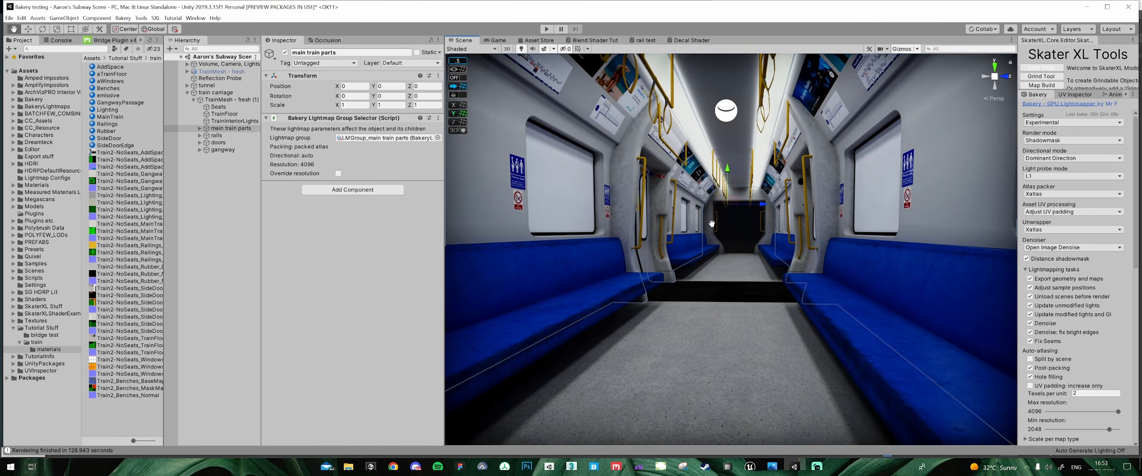
- Select all train materials except emissive and raise the lower end of their ambient occlusion remapping range
{"action": "left_click", "coordinate": [194, 100]}
{"action": "left_click", "coordinate": [194, 100]}
{"action": "left_click", "coordinate": [188, 92]}
{"action": "left_click", "coordinate": [117, 145]}
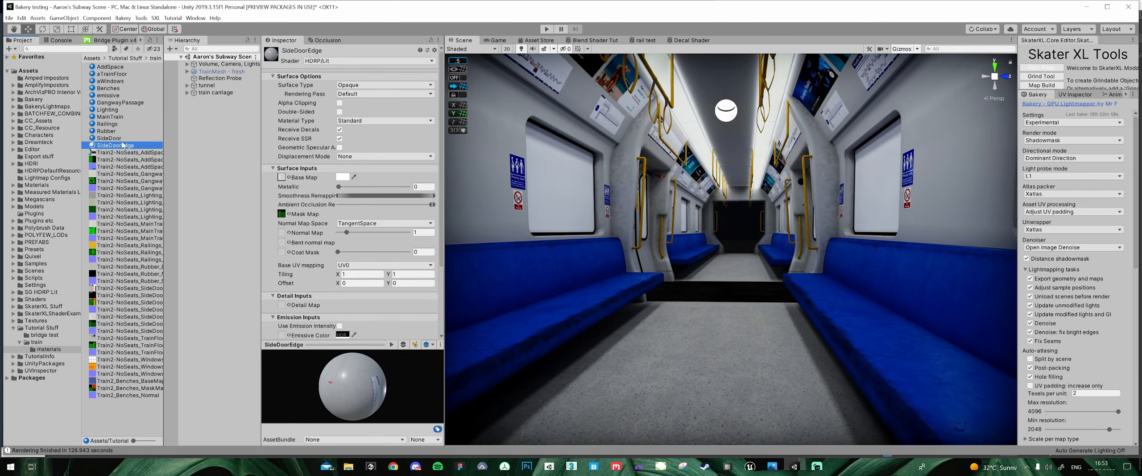
{"action": "left_click", "coordinate": [110, 66], "text": "shift"}
{"action": "left_click", "coordinate": [136, 95], "text": "ctrl"}
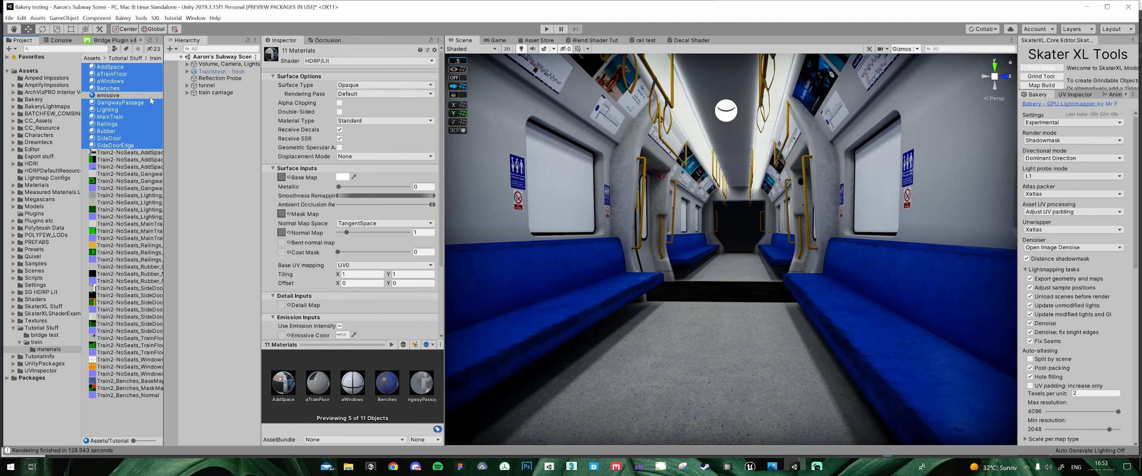
{"action": "left_click", "coordinate": [430, 205]}
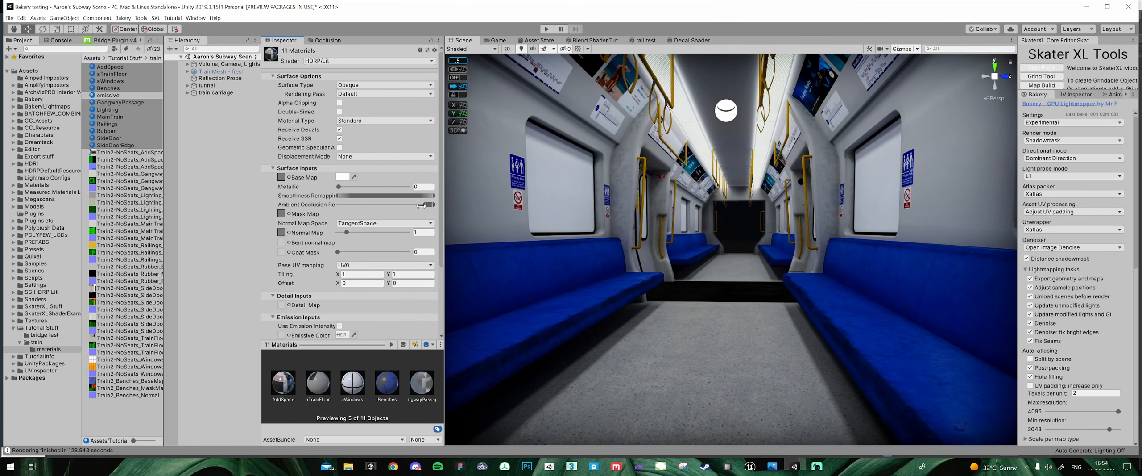
{"action": "left_click_drag", "start_coordinate": [422, 205], "coordinate": [239, 195]}
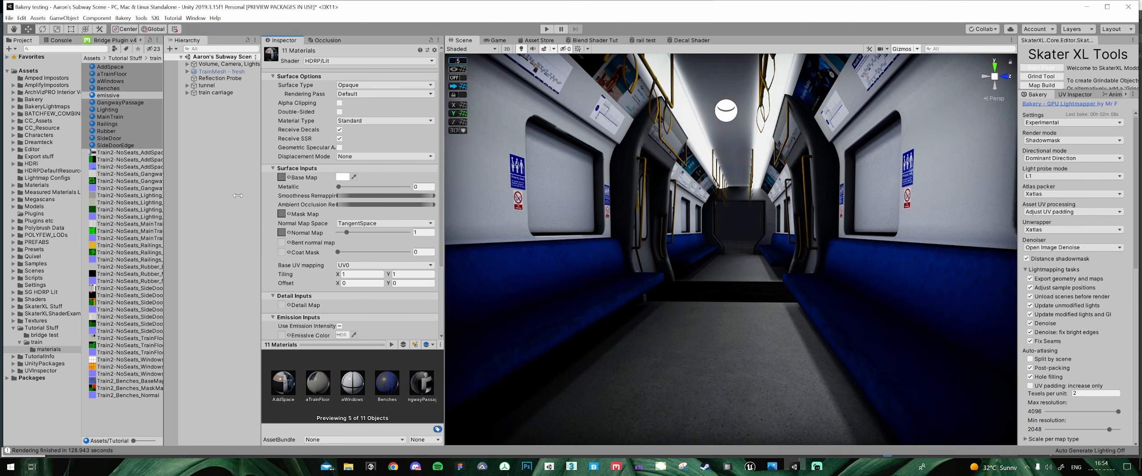
{"action": "left_click_drag", "start_coordinate": [244, 195], "coordinate": [343, 212]}
{"action": "left_click_drag", "start_coordinate": [372, 212], "coordinate": [394, 211]}
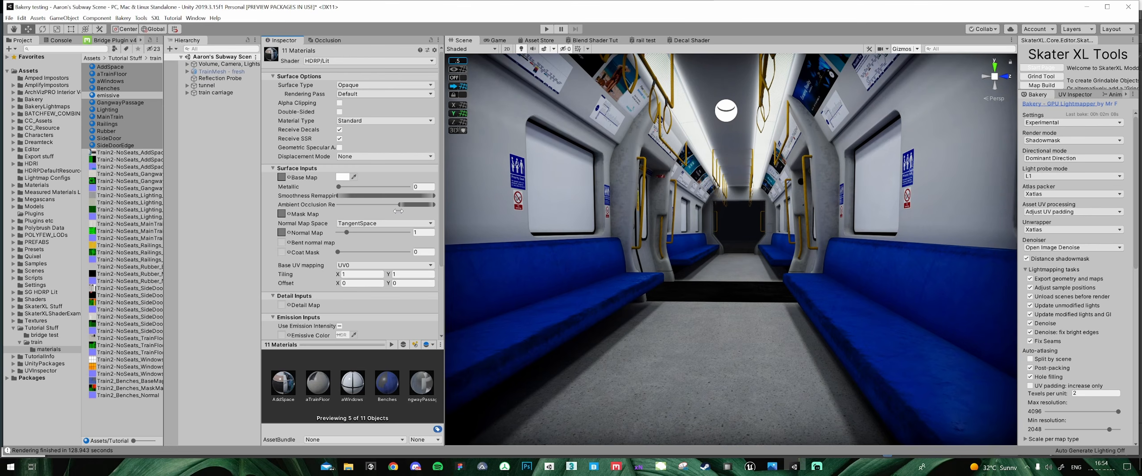
- View the carriage end from the tunnel and select the scene's reflection probe
{"action": "key", "text": "s"}
{"action": "right_click_drag", "start_coordinate": [646, 223], "coordinate": [649, 222]}
{"action": "middle_click_drag", "start_coordinate": [714, 221], "coordinate": [749, 318]}
{"action": "right_click_drag", "start_coordinate": [663, 234], "coordinate": [731, 254]}
{"action": "key", "text": "s"}
{"action": "middle_click_drag", "start_coordinate": [634, 185], "coordinate": [652, 159]}
{"action": "left_click", "coordinate": [593, 180]}
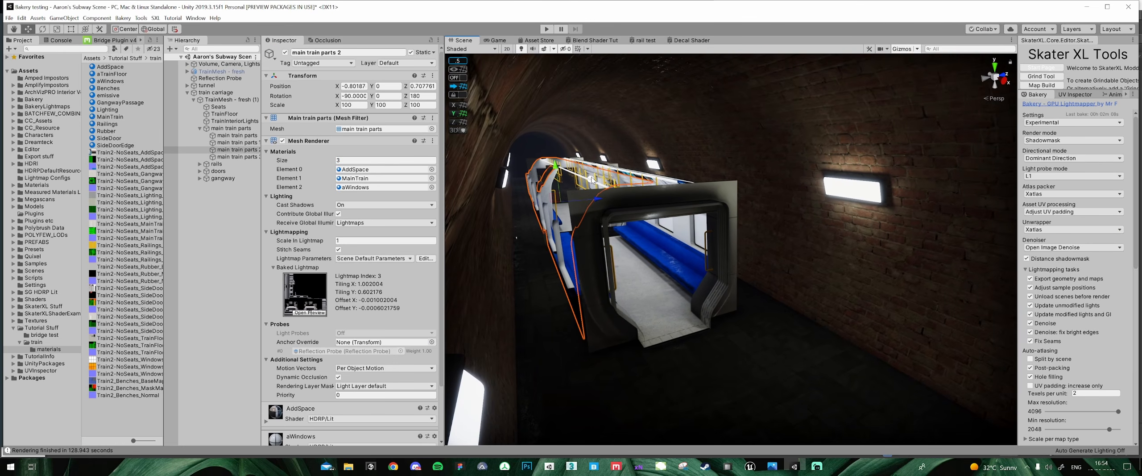
{"action": "left_click", "coordinate": [593, 180]}
- Examine the reflections on the carriage exterior and close up on the blue seats
{"action": "middle_click_drag", "start_coordinate": [645, 204], "coordinate": [619, 181]}
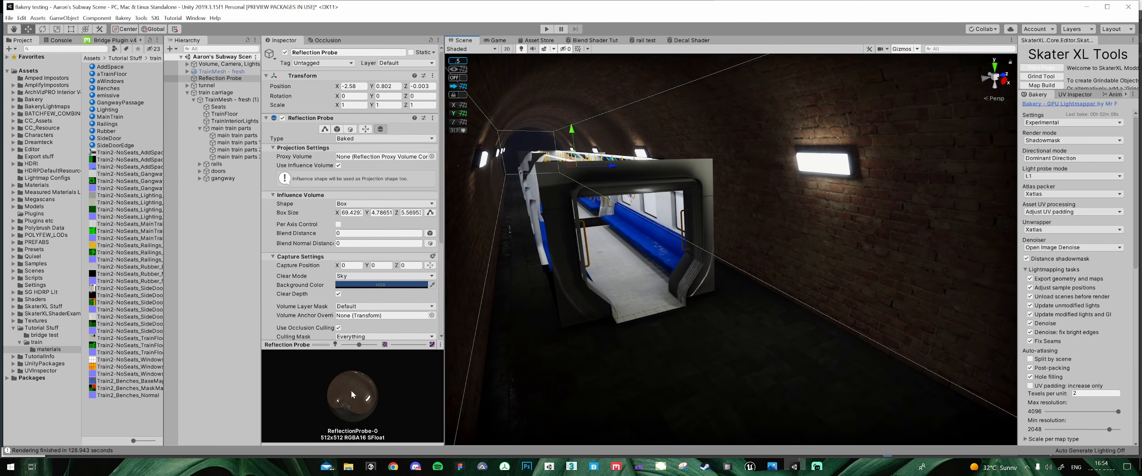
{"action": "right_click_drag", "start_coordinate": [790, 303], "coordinate": [675, 227]}
{"action": "right_click_drag", "start_coordinate": [854, 227], "coordinate": [628, 199]}
{"action": "key", "text": "s"}
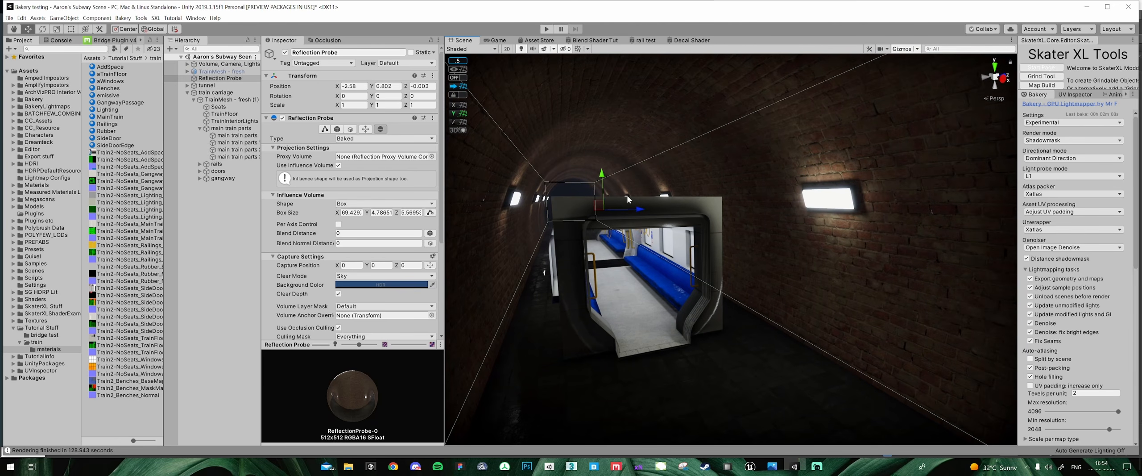
{"action": "right_click_drag", "start_coordinate": [628, 199], "coordinate": [599, 236]}
{"action": "key", "text": "w"}
{"action": "middle_click_drag", "start_coordinate": [599, 236], "coordinate": [624, 181]}
{"action": "right_click_drag", "start_coordinate": [624, 181], "coordinate": [653, 304]}
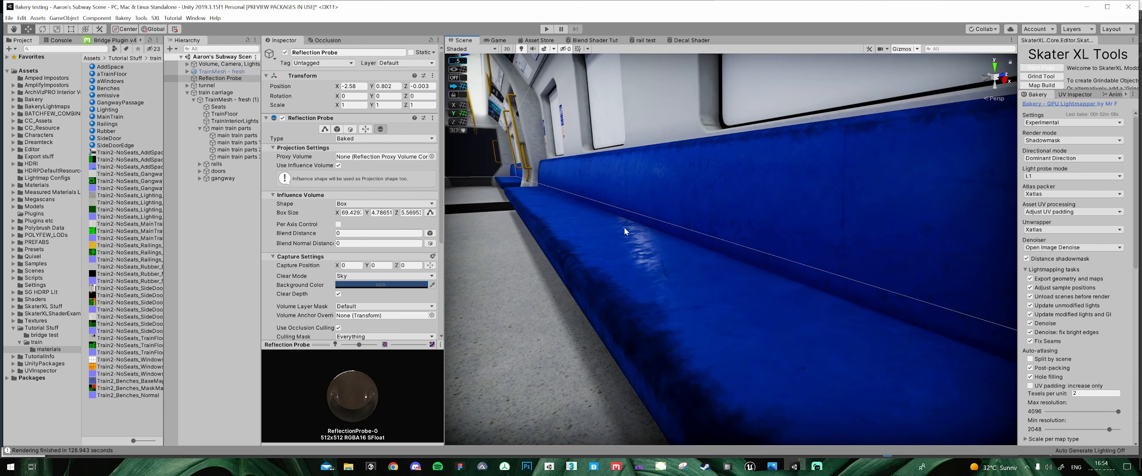
{"action": "right_click_drag", "start_coordinate": [663, 253], "coordinate": [552, 284]}
{"action": "scroll", "coordinate": [553, 284], "scroll_direction": "down", "scroll_amount": 6}
{"action": "middle_click_drag", "start_coordinate": [696, 147], "coordinate": [667, 213]}
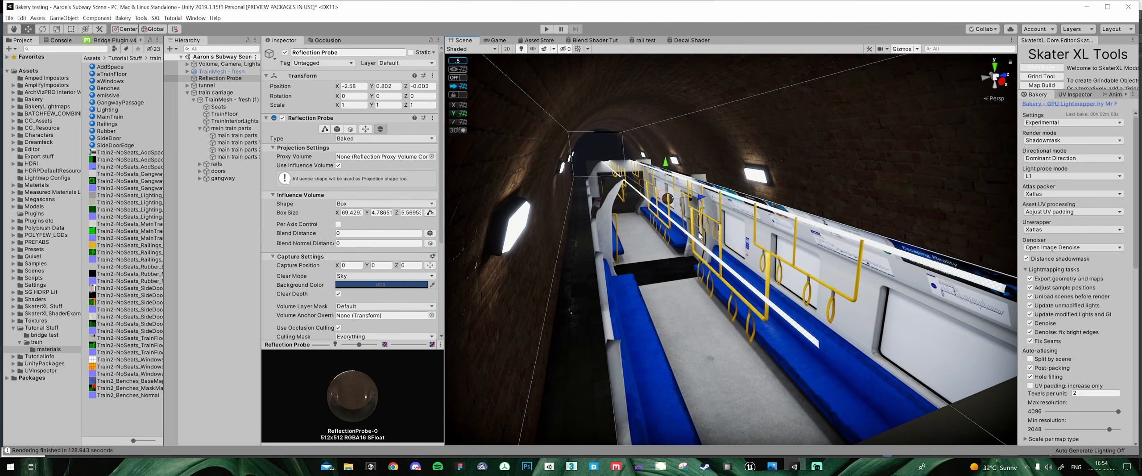
- Examine how the carriage sits in the tunnel, then inspect its wall panels, railings and aisle from inside
{"action": "right_click_drag", "start_coordinate": [699, 236], "coordinate": [590, 216]}
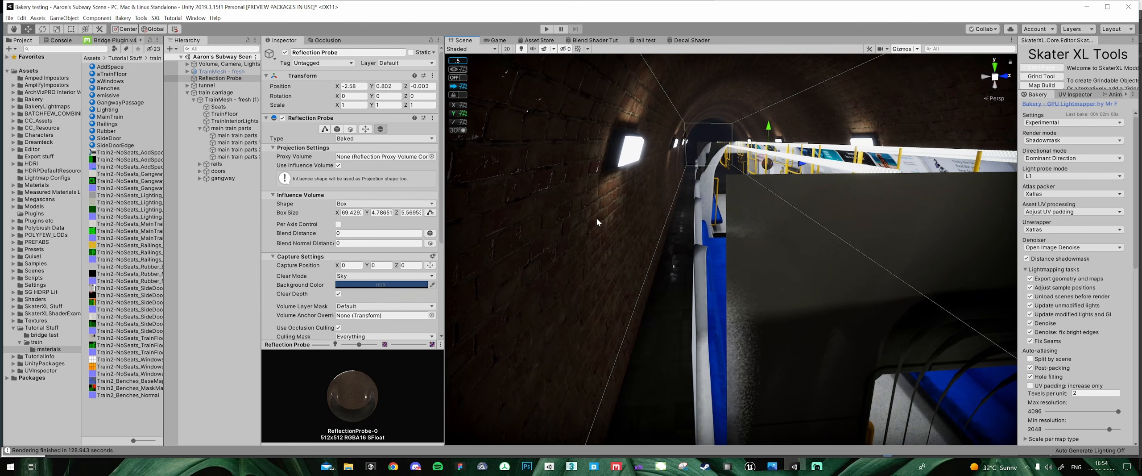
{"action": "right_click_drag", "start_coordinate": [697, 232], "coordinate": [784, 222]}
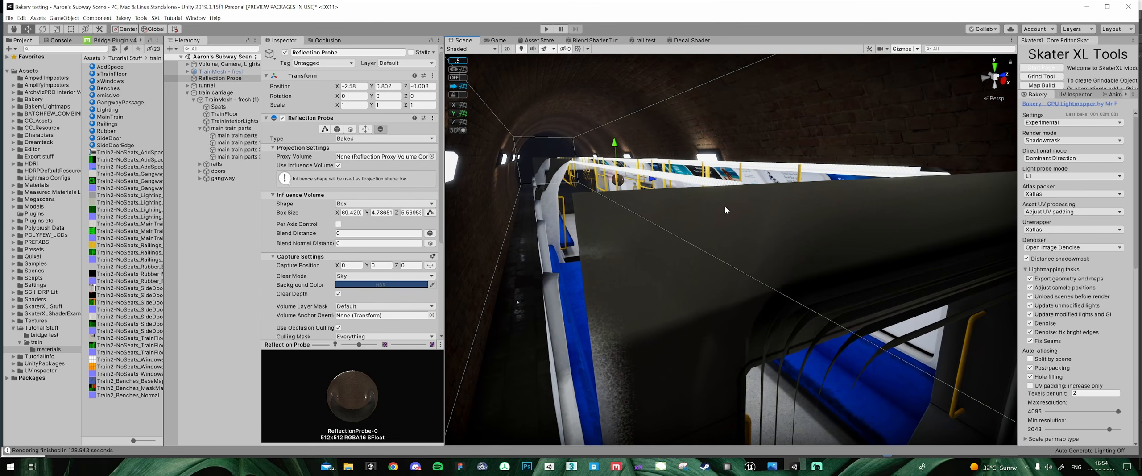
{"action": "middle_click_drag", "start_coordinate": [615, 201], "coordinate": [718, 199]}
{"action": "scroll", "coordinate": [587, 207], "scroll_direction": "down", "scroll_amount": 4}
{"action": "right_click_drag", "start_coordinate": [586, 209], "coordinate": [632, 244]}
{"action": "scroll", "coordinate": [621, 209], "scroll_direction": "down", "scroll_amount": 3}
{"action": "middle_click_drag", "start_coordinate": [632, 244], "coordinate": [810, 212]}
{"action": "scroll", "coordinate": [811, 210], "scroll_direction": "down", "scroll_amount": 4}
{"action": "middle_click_drag", "start_coordinate": [734, 228], "coordinate": [851, 238]}
{"action": "right_click_drag", "start_coordinate": [851, 238], "coordinate": [610, 173]}
{"action": "key", "text": "w"}
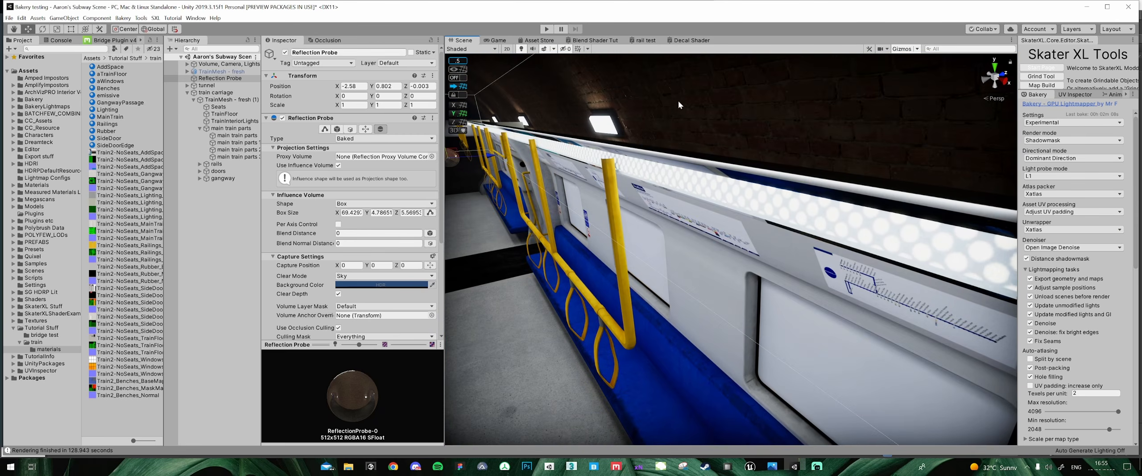
{"action": "right_click_drag", "start_coordinate": [681, 102], "coordinate": [659, 120]}
{"action": "right_click_drag", "start_coordinate": [617, 254], "coordinate": [625, 176]}
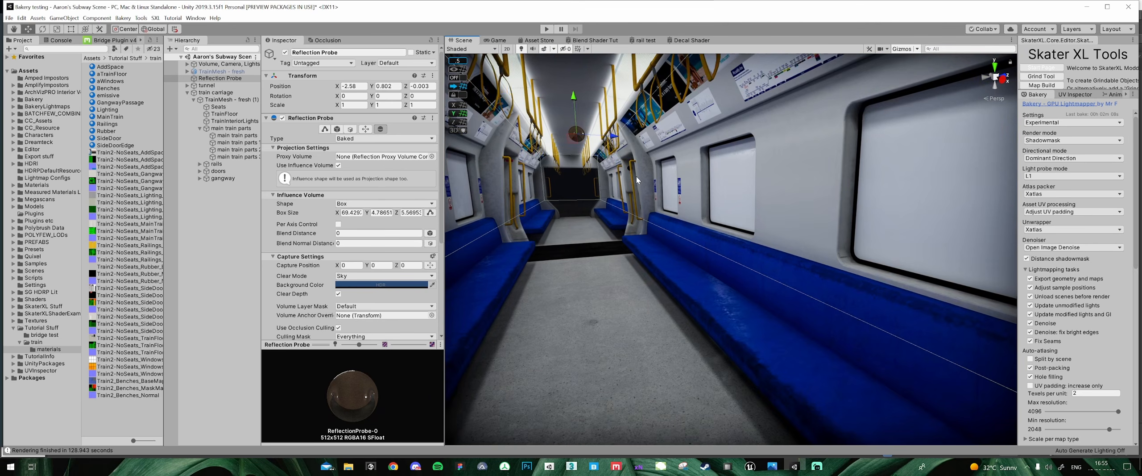
- Examine the reflection probe's box around the tunnel and carriage from outside at several angles
{"action": "right_click_drag", "start_coordinate": [568, 199], "coordinate": [741, 236]}
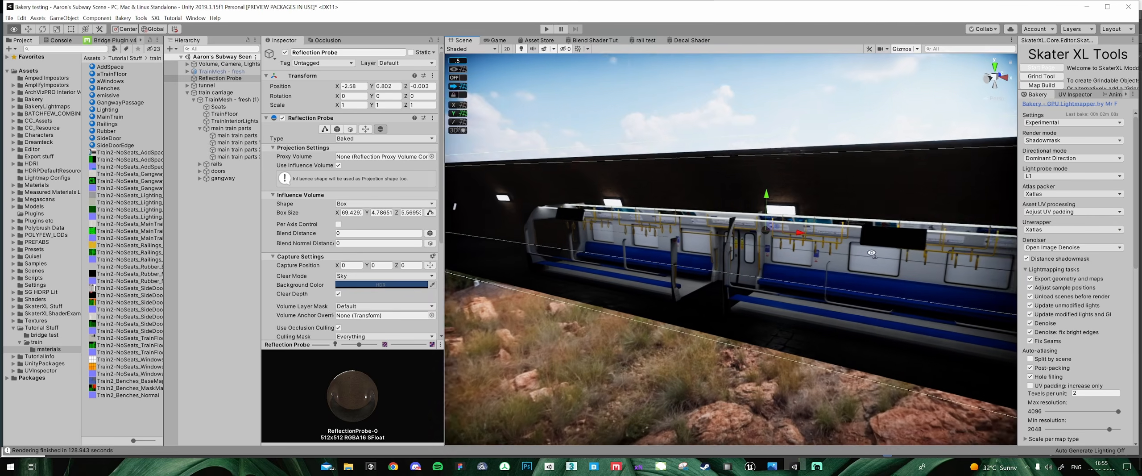
{"action": "middle_click_drag", "start_coordinate": [741, 237], "coordinate": [777, 242]}
{"action": "right_click_drag", "start_coordinate": [778, 243], "coordinate": [906, 255]}
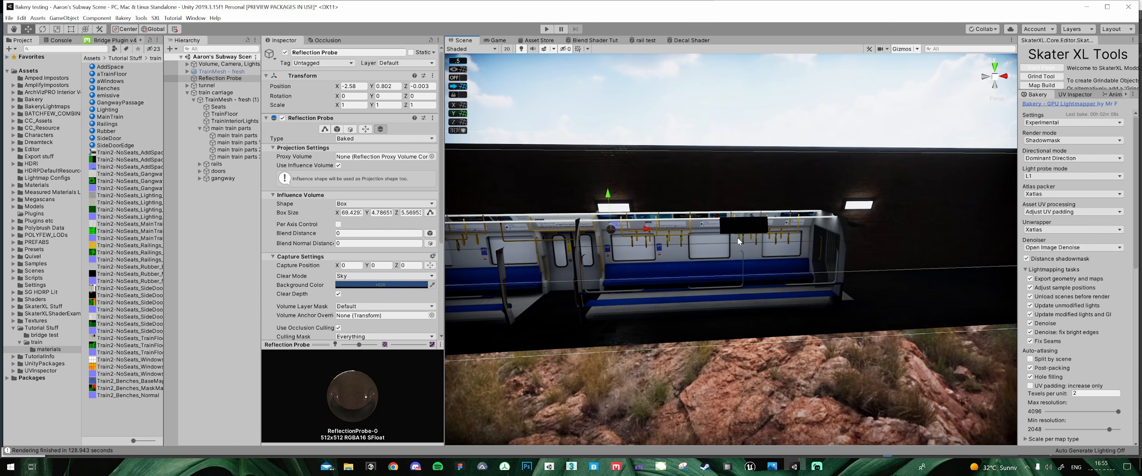
{"action": "middle_click_drag", "start_coordinate": [738, 241], "coordinate": [1013, 272]}
{"action": "left_click_drag", "start_coordinate": [500, 273], "coordinate": [620, 296], "text": "alt"}
{"action": "middle_click_drag", "start_coordinate": [754, 286], "coordinate": [774, 249]}
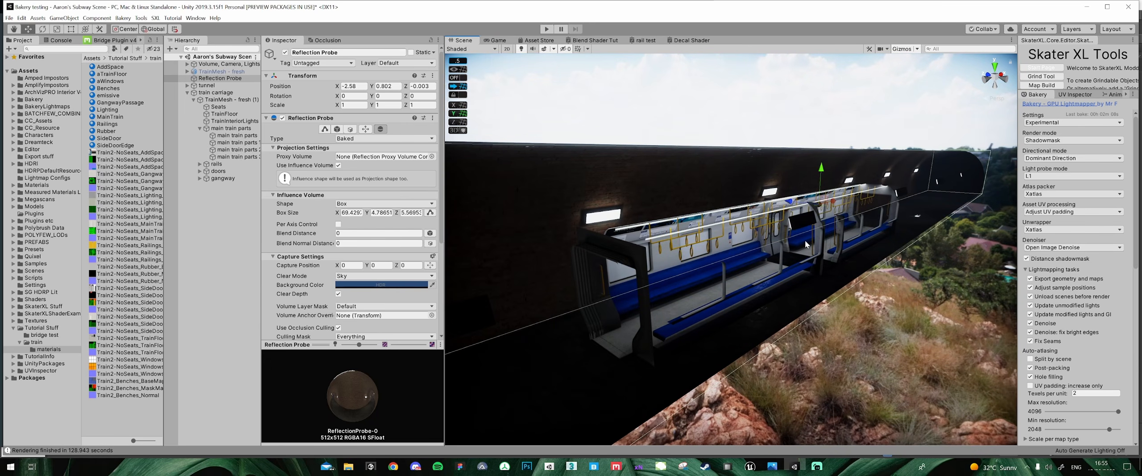
{"action": "right_click_drag", "start_coordinate": [806, 244], "coordinate": [817, 241]}
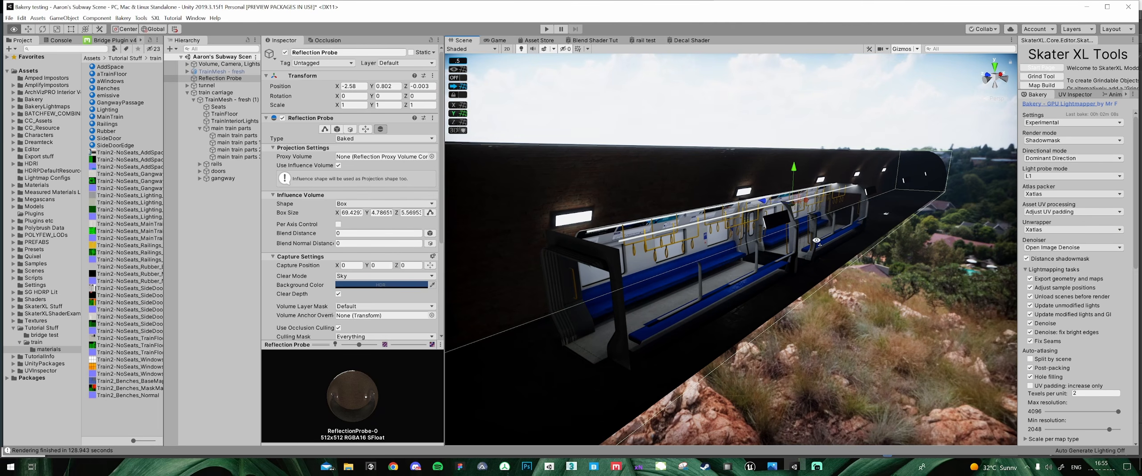
{"action": "right_click_drag", "start_coordinate": [838, 178], "coordinate": [723, 169]}
{"action": "scroll", "coordinate": [754, 216], "scroll_direction": "down", "scroll_amount": 3}
{"action": "scroll", "coordinate": [752, 219], "scroll_direction": "down", "scroll_amount": 2}
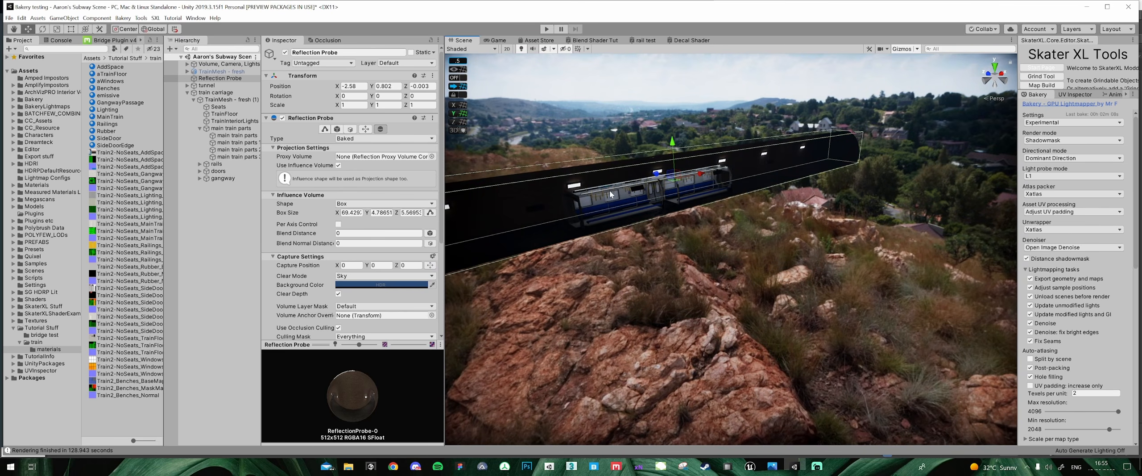
{"action": "left_click_drag", "start_coordinate": [625, 198], "coordinate": [671, 193], "text": "alt"}
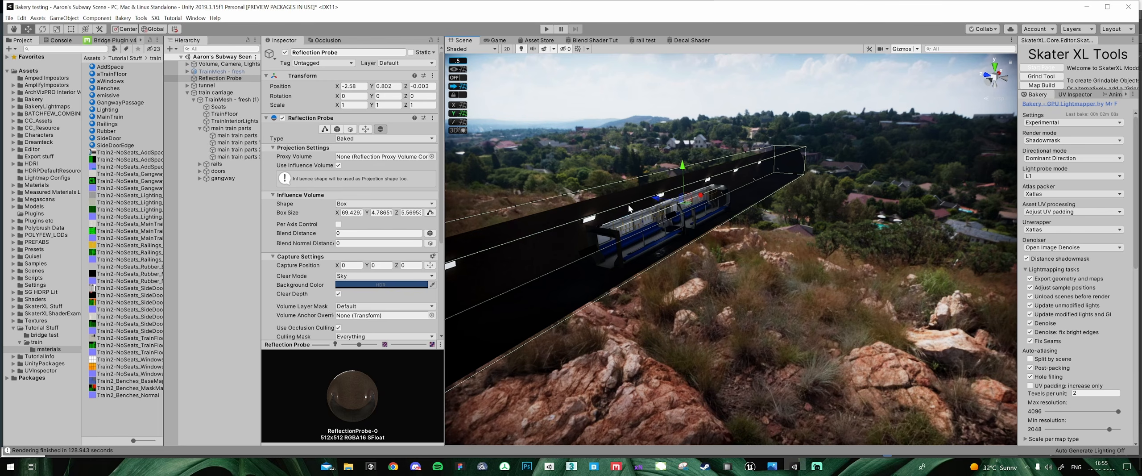
- Duplicate the reflection probe and rename the copy as probe inner
{"action": "left_click", "coordinate": [187, 93]}
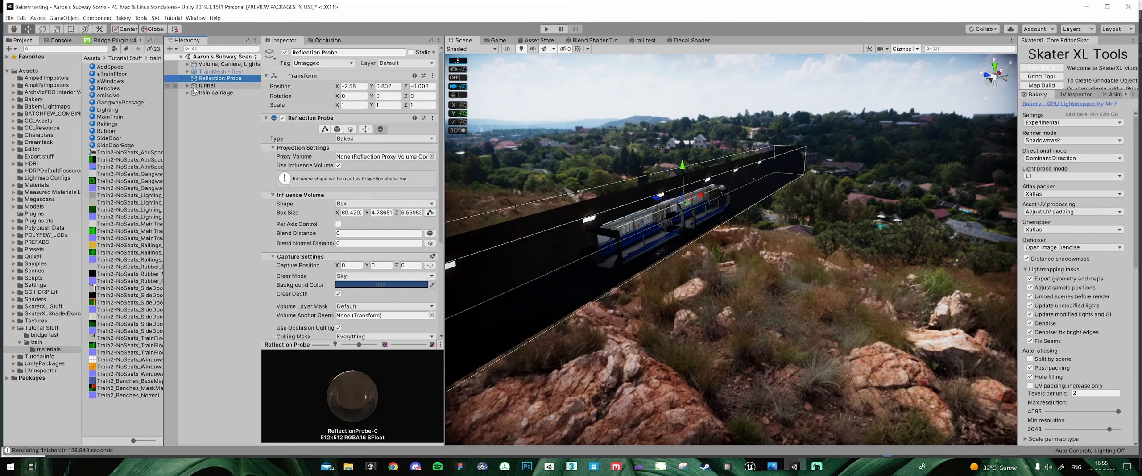
{"action": "key", "text": "ctrl+d"}
{"action": "left_click_drag", "start_coordinate": [223, 99], "coordinate": [235, 86]}
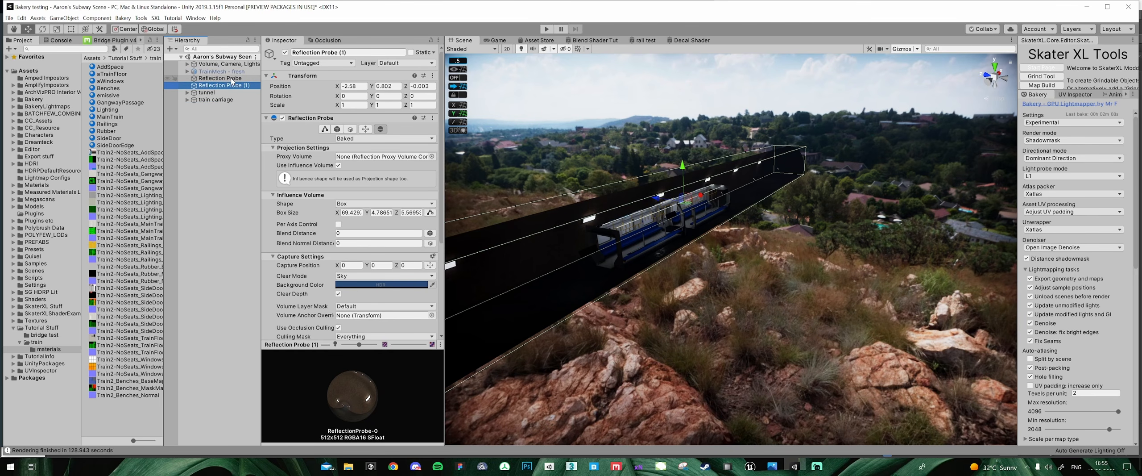
{"action": "key", "text": "F2"}
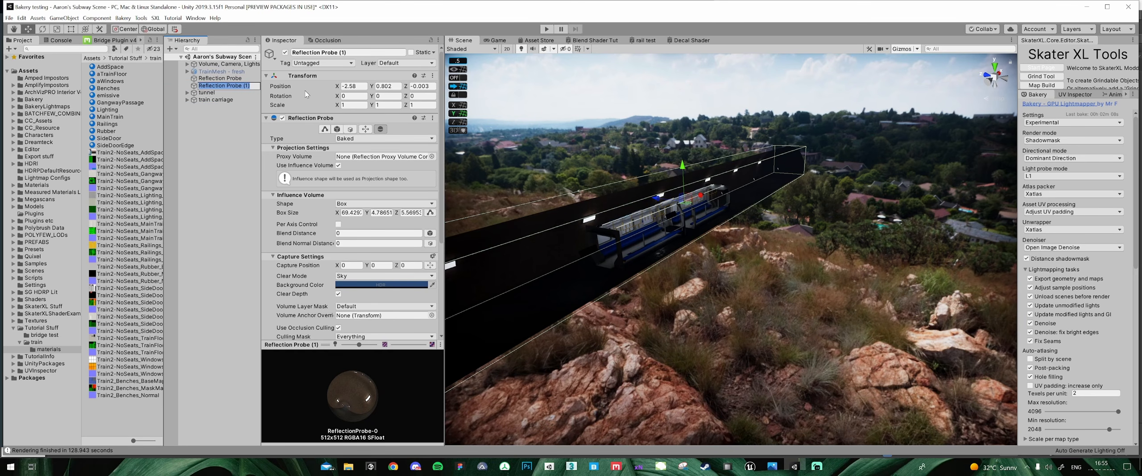
{"action": "type", "text": "probe inner"}
{"action": "key", "text": "Return"}
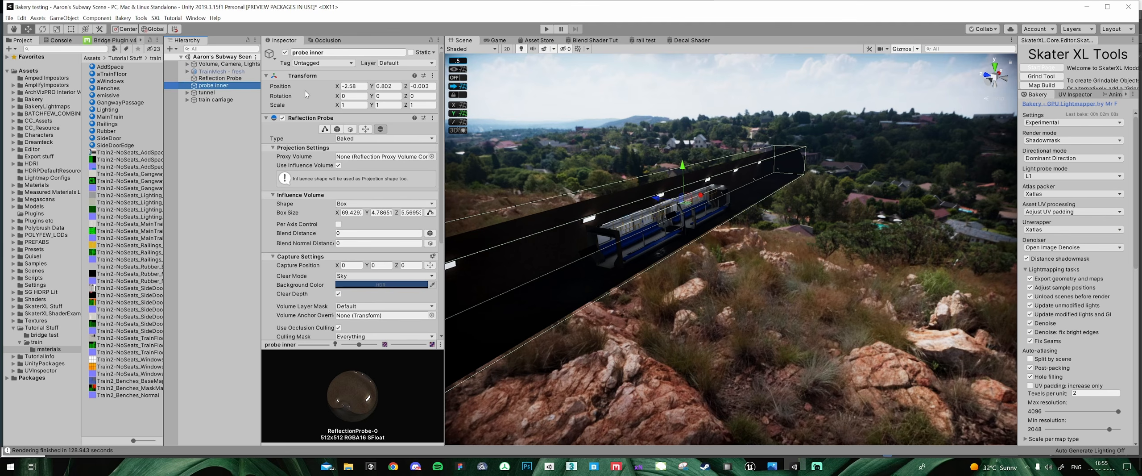
- Rename the original reflection probe as probe tunnel
{"action": "key", "text": "Up"}
{"action": "key", "text": "F2"}
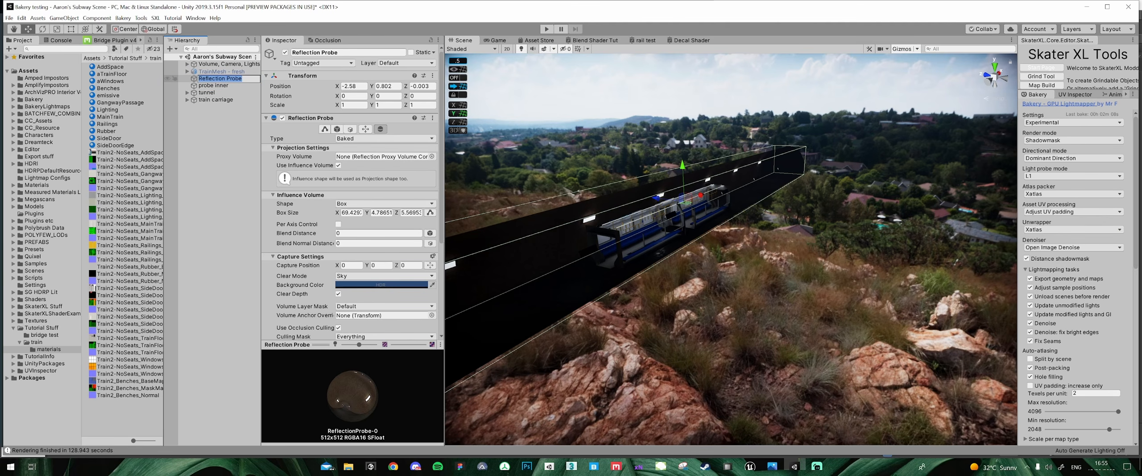
{"action": "type", "text": "probe tunnel"}
{"action": "key", "text": "Return"}
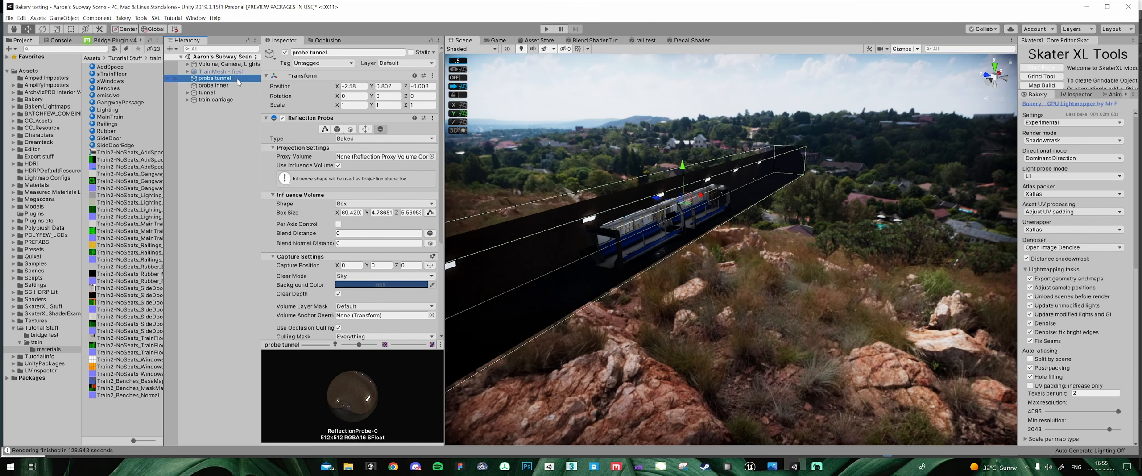
- Shorten the influence box of probe inner along the tunnel to about 20.5 in X
{"action": "key", "text": "Down"}
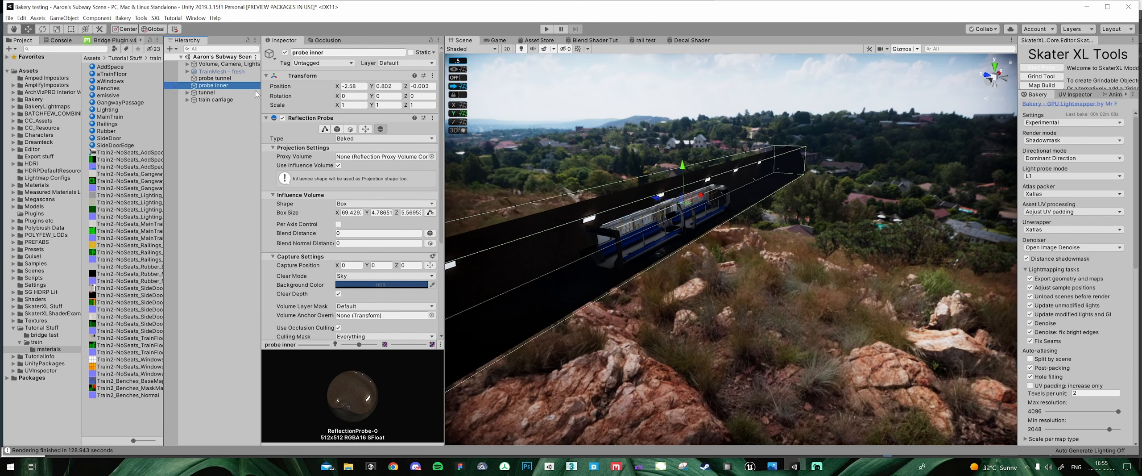
{"action": "left_click", "coordinate": [996, 101]}
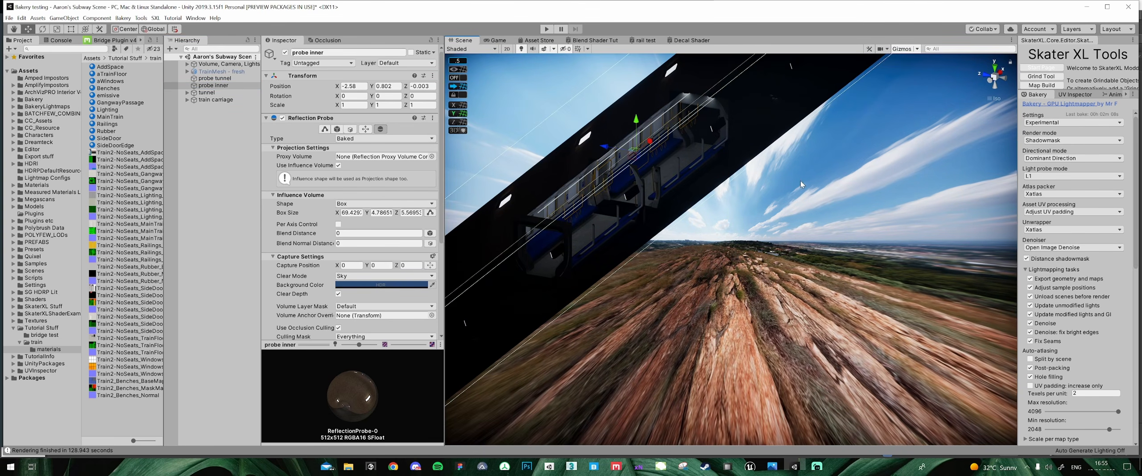
{"action": "left_click", "coordinate": [995, 67]}
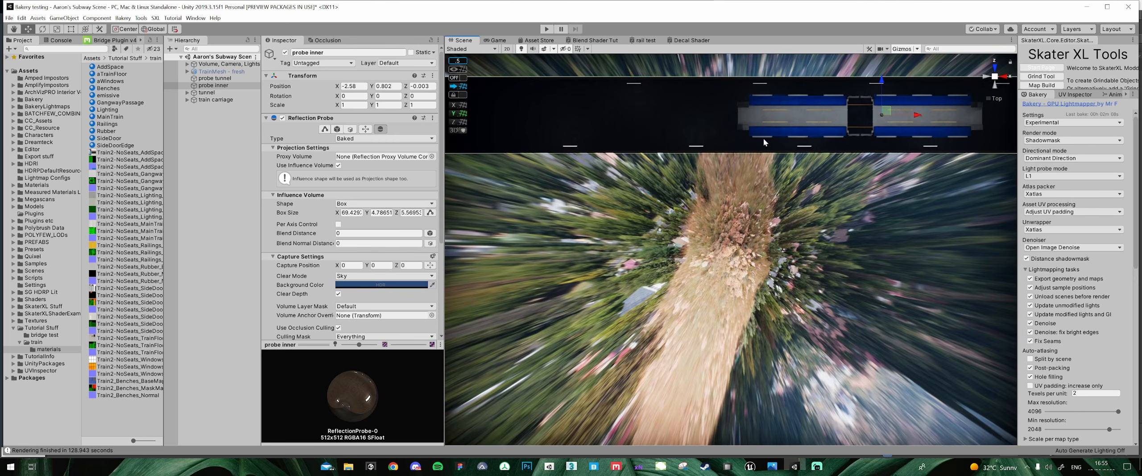
{"action": "middle_click_drag", "start_coordinate": [619, 240], "coordinate": [678, 232]}
{"action": "scroll", "coordinate": [678, 232], "scroll_direction": "down", "scroll_amount": 3}
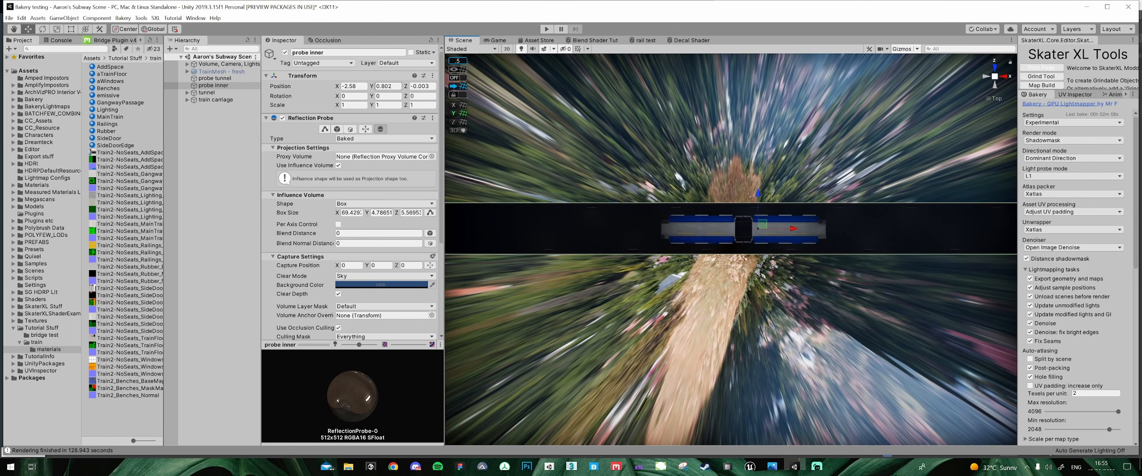
{"action": "left_click", "coordinate": [325, 129]}
{"action": "key", "text": "f"}
{"action": "left_click_drag", "start_coordinate": [926, 251], "coordinate": [782, 254]}
{"action": "scroll", "coordinate": [746, 246], "scroll_direction": "up", "scroll_amount": 8}
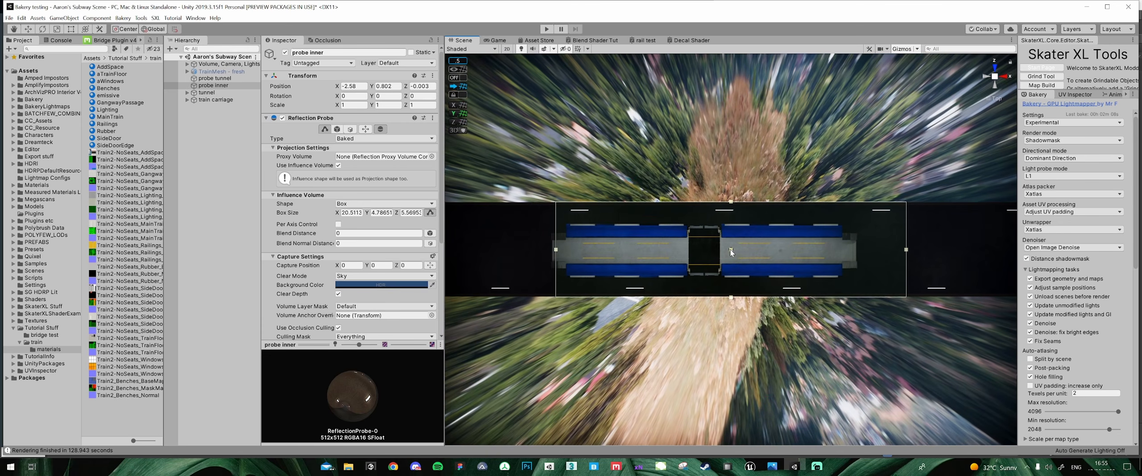
- Move probe inner along the tunnel to X -4.09 and shorten its influence box to about 18.1 in X
{"action": "key", "text": "w"}
{"action": "left_click_drag", "start_coordinate": [756, 251], "coordinate": [731, 250]}
{"action": "left_click", "coordinate": [325, 129]}
{"action": "left_click_drag", "start_coordinate": [880, 253], "coordinate": [860, 253]}
{"action": "key", "text": "w"}
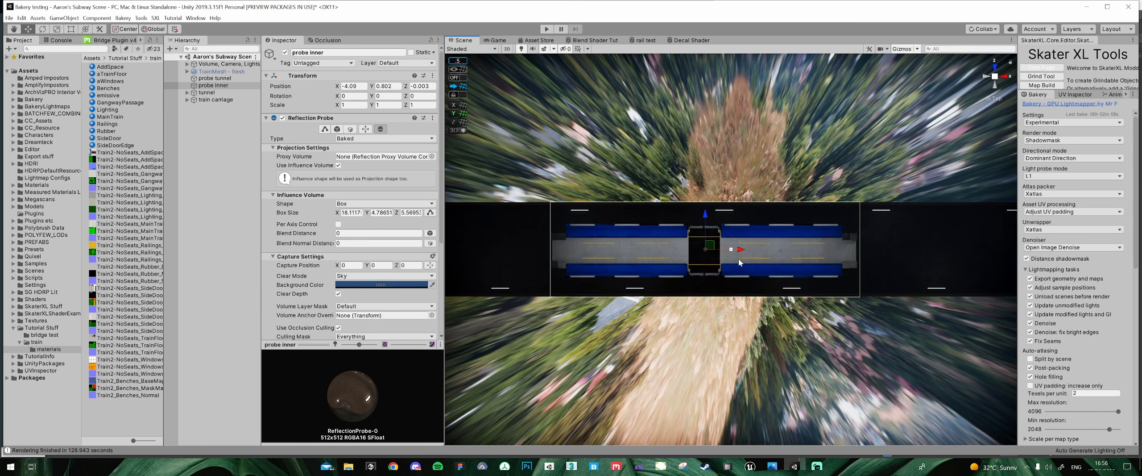
- Narrow probe inner's influence box to about 3.16 in Z and centre it on the carriage at Z -0.07
{"action": "left_click", "coordinate": [1009, 79]}
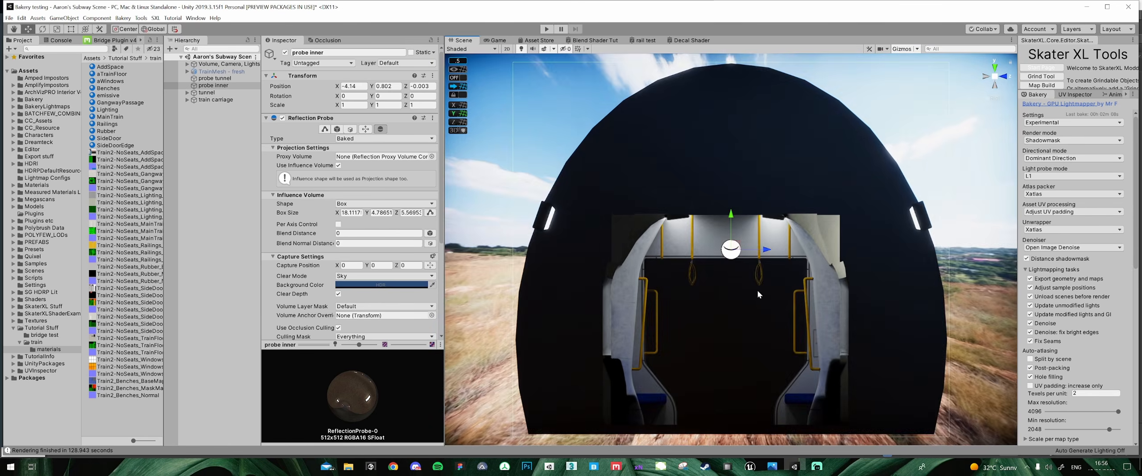
{"action": "scroll", "coordinate": [757, 292], "scroll_direction": "up", "scroll_amount": 3}
{"action": "middle_click_drag", "start_coordinate": [758, 292], "coordinate": [723, 213]}
{"action": "scroll", "coordinate": [739, 202], "scroll_direction": "down", "scroll_amount": 3}
{"action": "scroll", "coordinate": [739, 202], "scroll_direction": "up", "scroll_amount": 1}
{"action": "left_click", "coordinate": [325, 129]}
{"action": "scroll", "coordinate": [802, 235], "scroll_direction": "down", "scroll_amount": 2}
{"action": "left_click_drag", "start_coordinate": [897, 195], "coordinate": [824, 208]}
{"action": "scroll", "coordinate": [780, 218], "scroll_direction": "up", "scroll_amount": 2}
{"action": "key", "text": "w"}
{"action": "left_click_drag", "start_coordinate": [744, 184], "coordinate": [739, 183]}
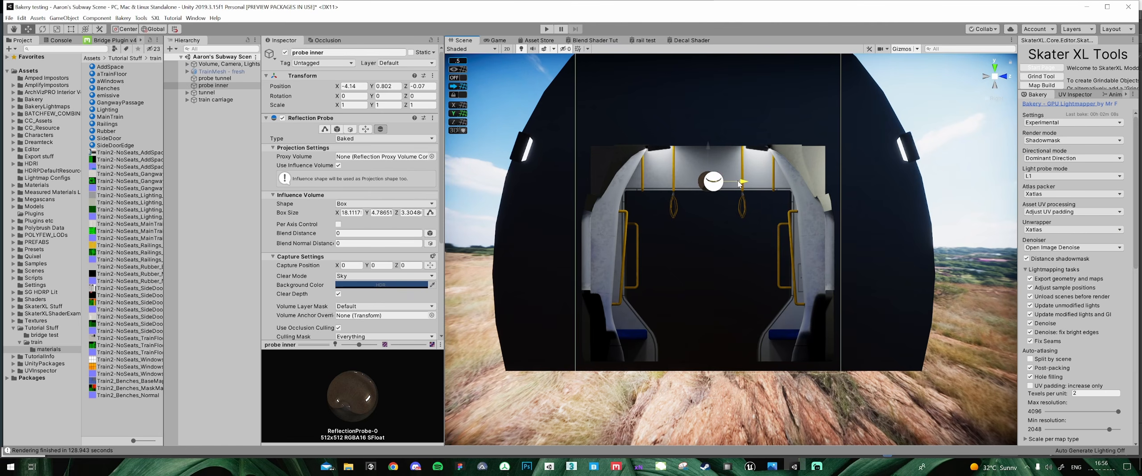
{"action": "left_click", "coordinate": [326, 130]}
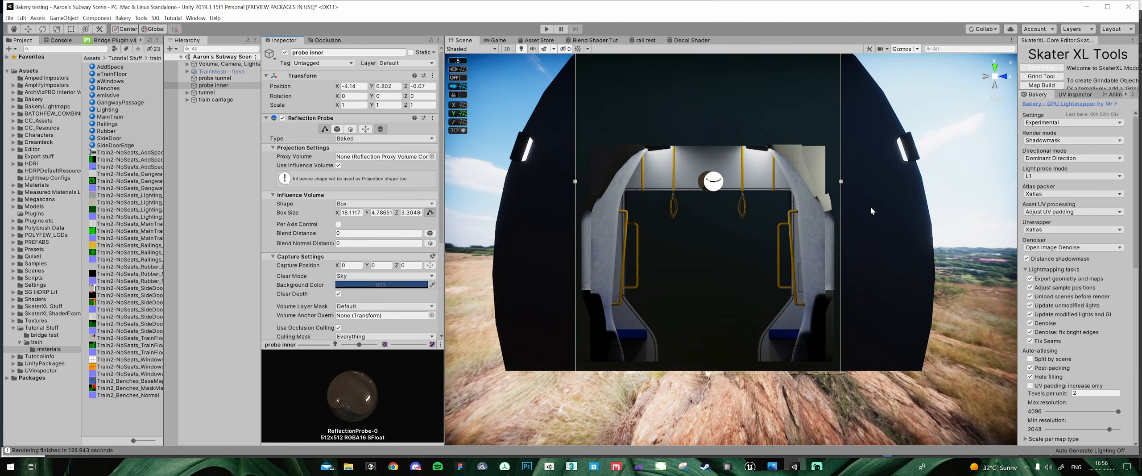
{"action": "left_click_drag", "start_coordinate": [842, 181], "coordinate": [835, 183]}
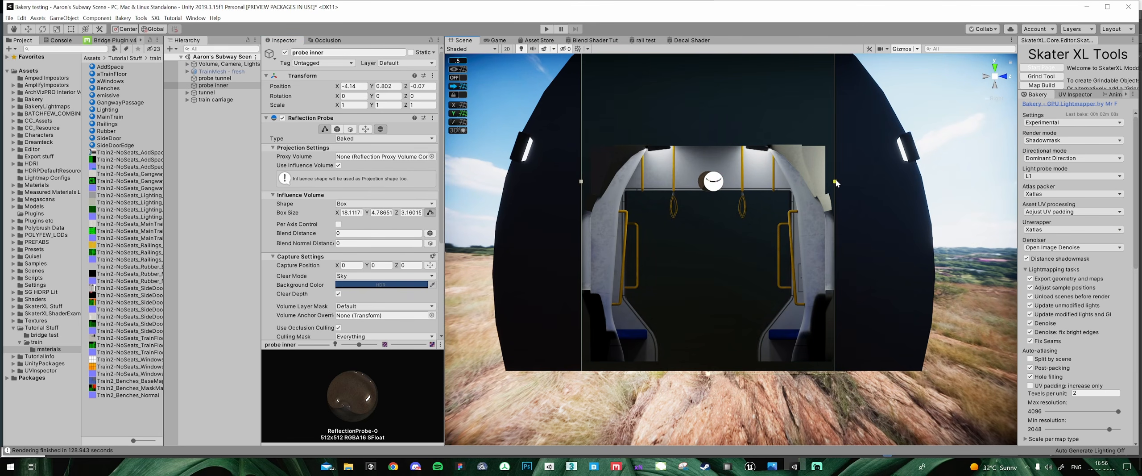
- Lower probe inner into the carriage at Y -0.119 and reduce its influence box height to about 2.93
{"action": "scroll", "coordinate": [709, 163], "scroll_direction": "down", "scroll_amount": 3}
{"action": "key", "text": "w"}
{"action": "middle_click_drag", "start_coordinate": [715, 162], "coordinate": [697, 191]}
{"action": "left_click_drag", "start_coordinate": [693, 192], "coordinate": [683, 267]}
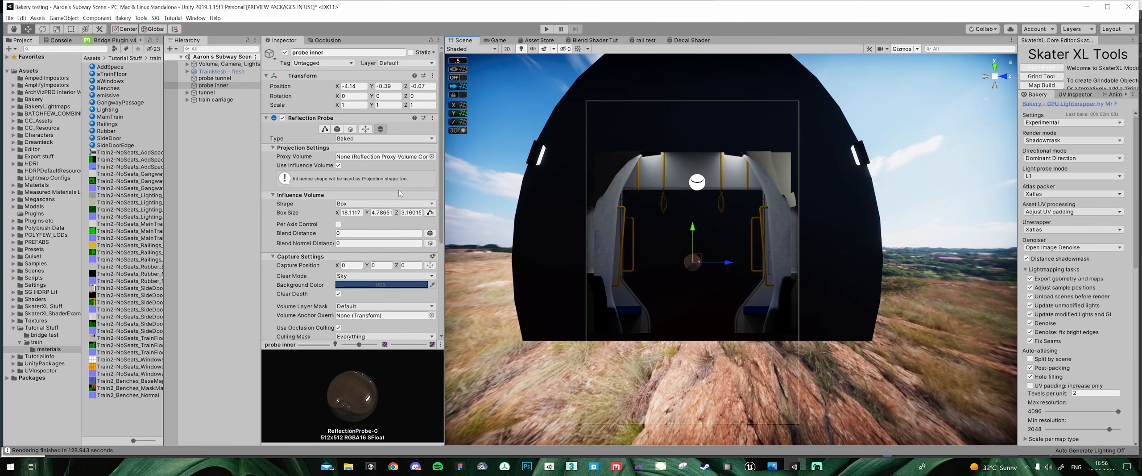
{"action": "left_click", "coordinate": [334, 130]}
{"action": "left_click_drag", "start_coordinate": [691, 102], "coordinate": [690, 165]}
{"action": "key", "text": "w"}
{"action": "left_click_drag", "start_coordinate": [692, 230], "coordinate": [696, 207]}
- Trim probe inner's influence box to about 2.72 in Y and raise the probe to Y -0.094
{"action": "scroll", "coordinate": [734, 248], "scroll_direction": "up", "scroll_amount": 5}
{"action": "middle_click_drag", "start_coordinate": [697, 290], "coordinate": [721, 292]}
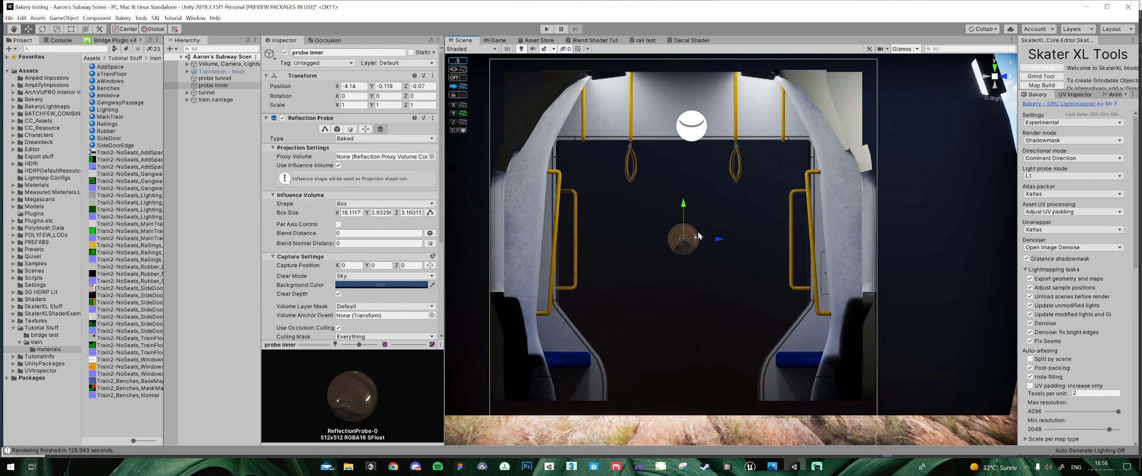
{"action": "left_click", "coordinate": [325, 130]}
{"action": "left_click_drag", "start_coordinate": [685, 60], "coordinate": [687, 73]}
{"action": "key", "text": "w"}
{"action": "left_click_drag", "start_coordinate": [685, 209], "coordinate": [685, 205]}
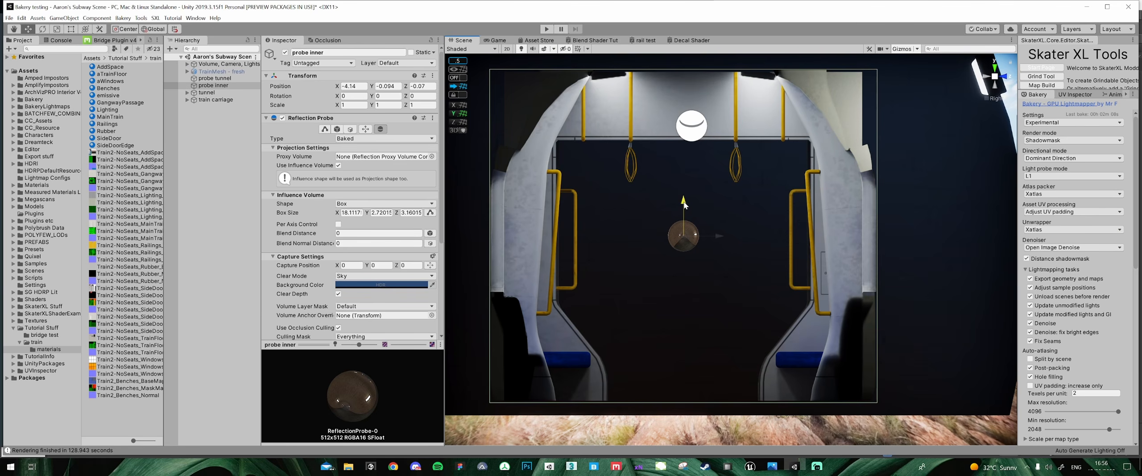
- Bake probe inner from inside the carriage and inspect its capture in an enlarged preview
{"action": "left_click", "coordinate": [994, 99]}
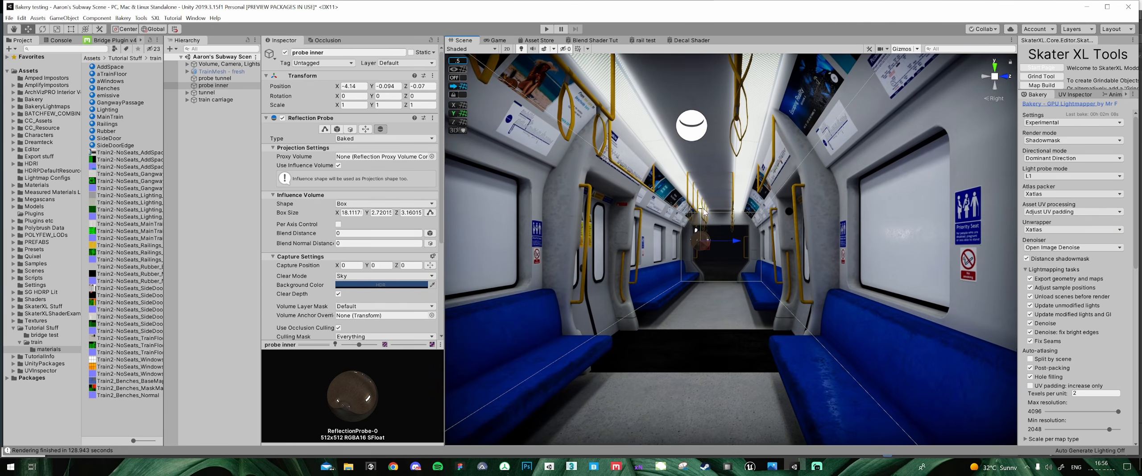
{"action": "middle_click_drag", "start_coordinate": [699, 273], "coordinate": [698, 293]}
{"action": "left_click_drag", "start_coordinate": [315, 345], "coordinate": [317, 281]}
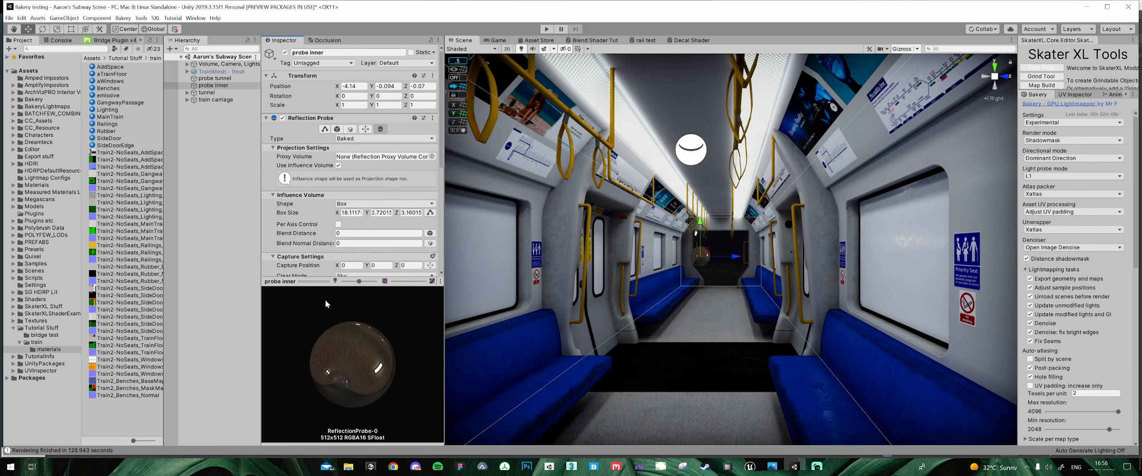
{"action": "scroll", "coordinate": [310, 255], "scroll_direction": "down", "scroll_amount": 7}
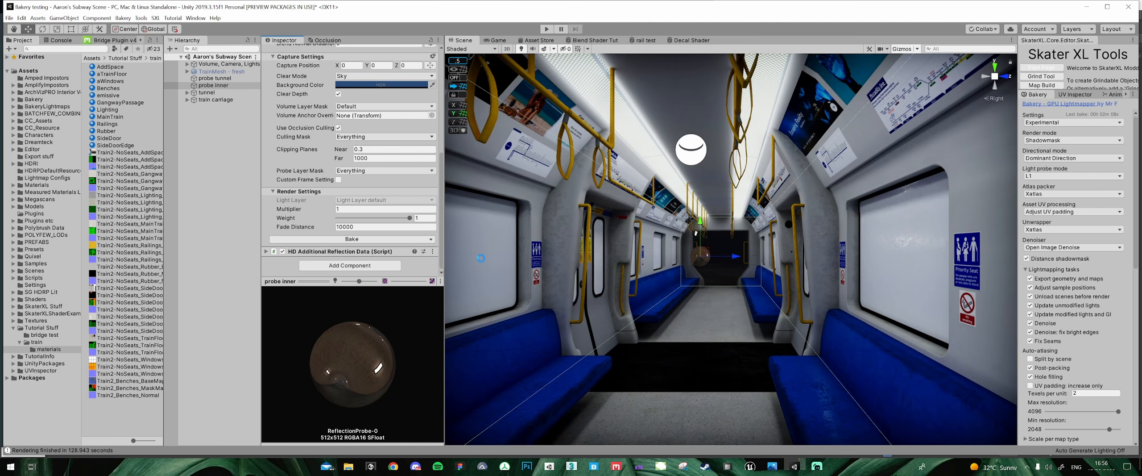
{"action": "left_click_drag", "start_coordinate": [412, 323], "coordinate": [330, 357]}
- Select probe tunnel and examine how the reflections look along the carriage interior
{"action": "left_click", "coordinate": [219, 78]}
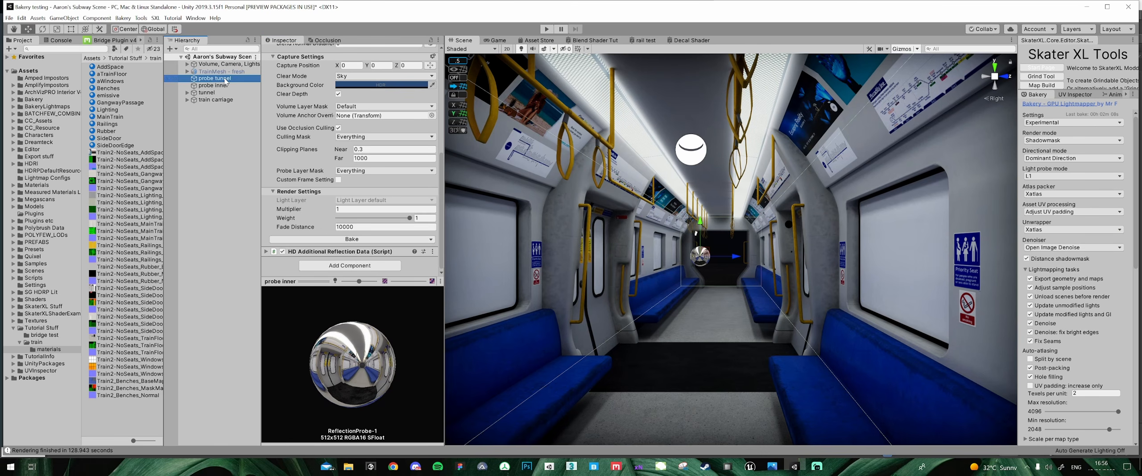
{"action": "right_click_drag", "start_coordinate": [838, 334], "coordinate": [612, 197]}
{"action": "key", "text": "w"}
{"action": "key", "text": "w"}
{"action": "middle_click_drag", "start_coordinate": [612, 197], "coordinate": [625, 223]}
{"action": "right_click_drag", "start_coordinate": [625, 223], "coordinate": [689, 219]}
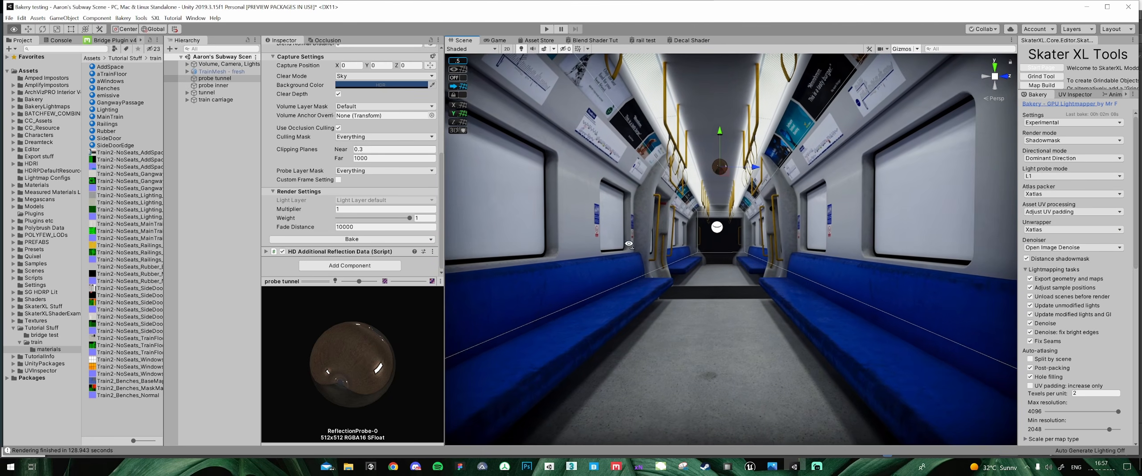
{"action": "middle_click_drag", "start_coordinate": [689, 219], "coordinate": [699, 191]}
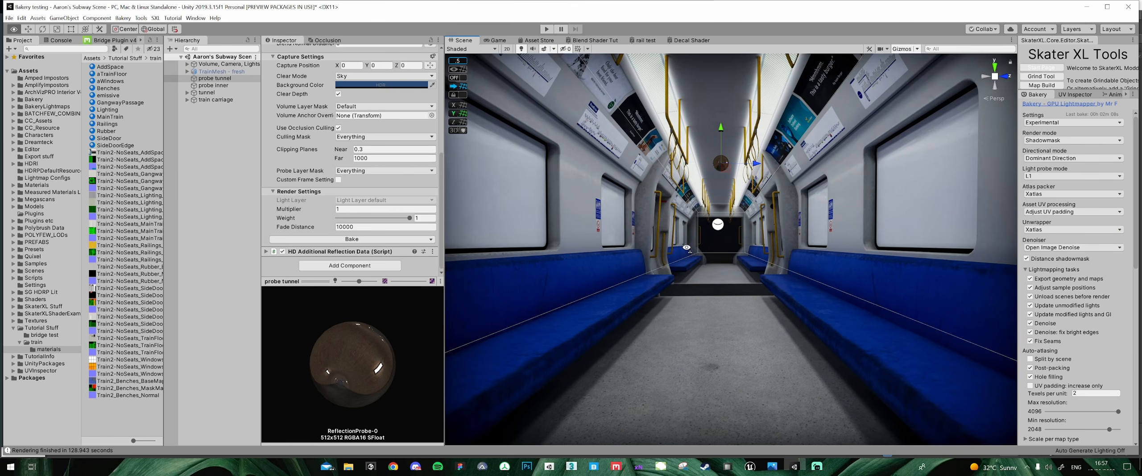
{"action": "right_click_drag", "start_coordinate": [686, 247], "coordinate": [678, 241]}
{"action": "mouse_move", "coordinate": [678, 241]}
{"action": "middle_mouse_down"}
{"action": "mouse_move", "coordinate": [633, 208]}
{"action": "mouse_move", "coordinate": [593, 217]}
{"action": "mouse_move", "coordinate": [661, 211]}
{"action": "mouse_move", "coordinate": [678, 248]}
{"action": "middle_mouse_up"}
{"action": "right_click_drag", "start_coordinate": [678, 247], "coordinate": [645, 253]}
- Darken the aWindows material's base colour to a mid grey of about 0.47 per channel and raise its minimum smoothness remapping
{"action": "left_click", "coordinate": [642, 248]}
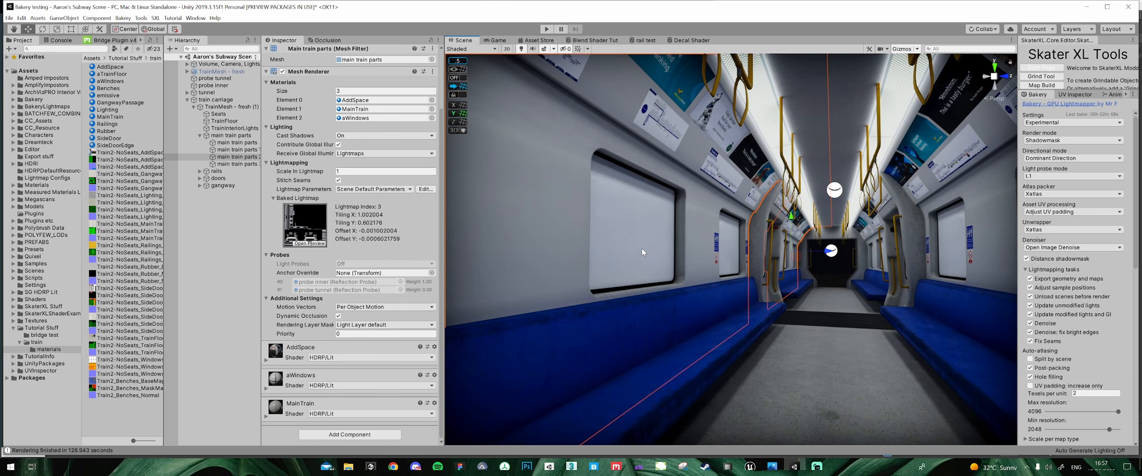
{"action": "double_click", "coordinate": [339, 119]}
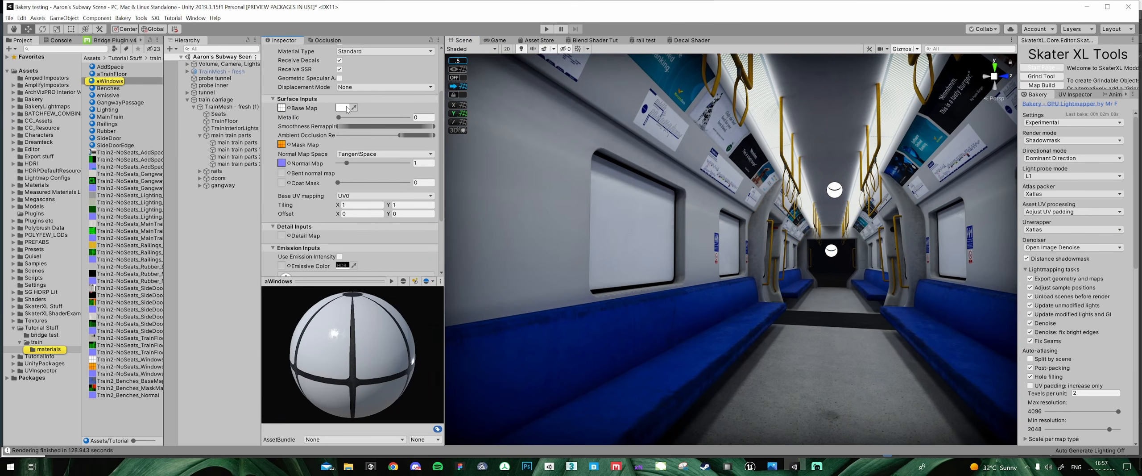
{"action": "left_click", "coordinate": [347, 108]}
{"action": "left_click_drag", "start_coordinate": [215, 270], "coordinate": [191, 288]}
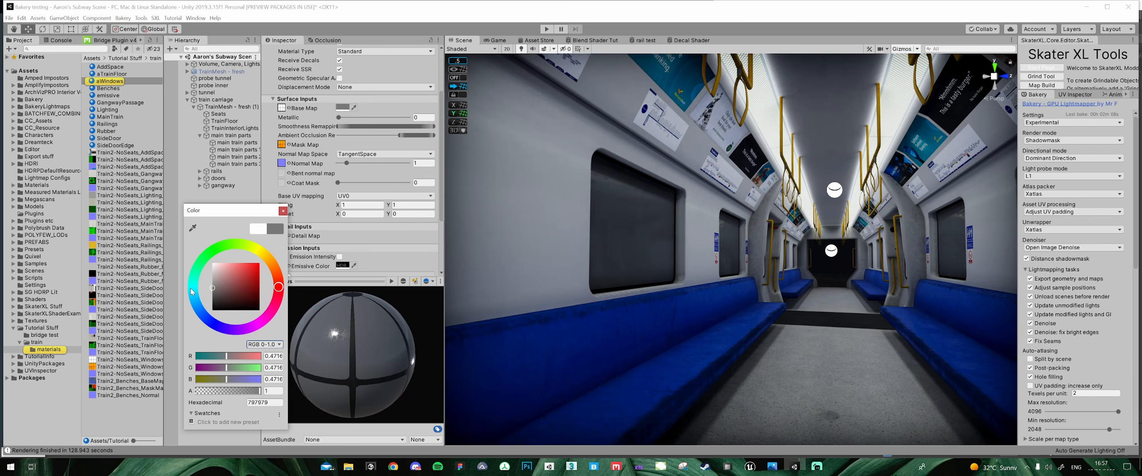
{"action": "left_click", "coordinate": [346, 179]}
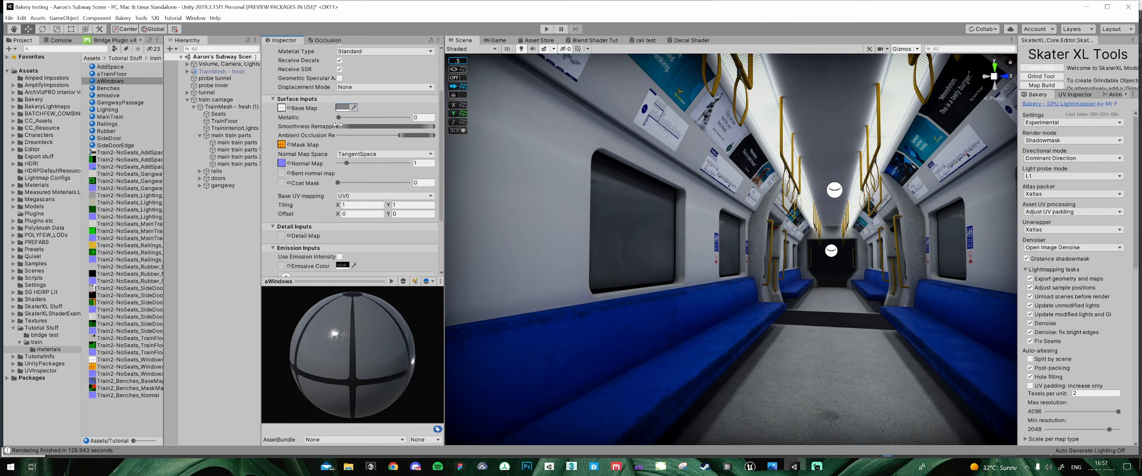
{"action": "left_click_drag", "start_coordinate": [366, 127], "coordinate": [451, 134]}
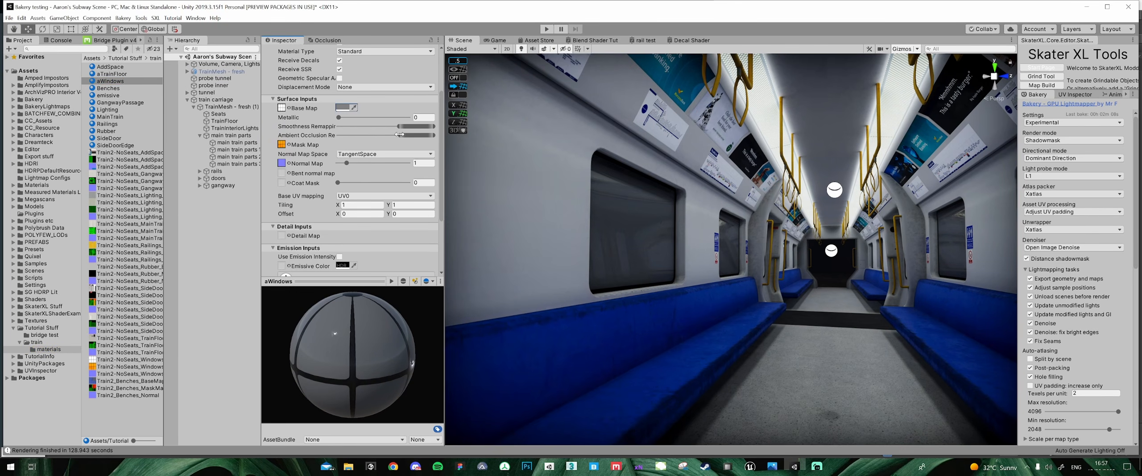
- Examine the darkened windows' reflections up close and from several angles along the carriage
{"action": "right_click_drag", "start_coordinate": [594, 204], "coordinate": [901, 218]}
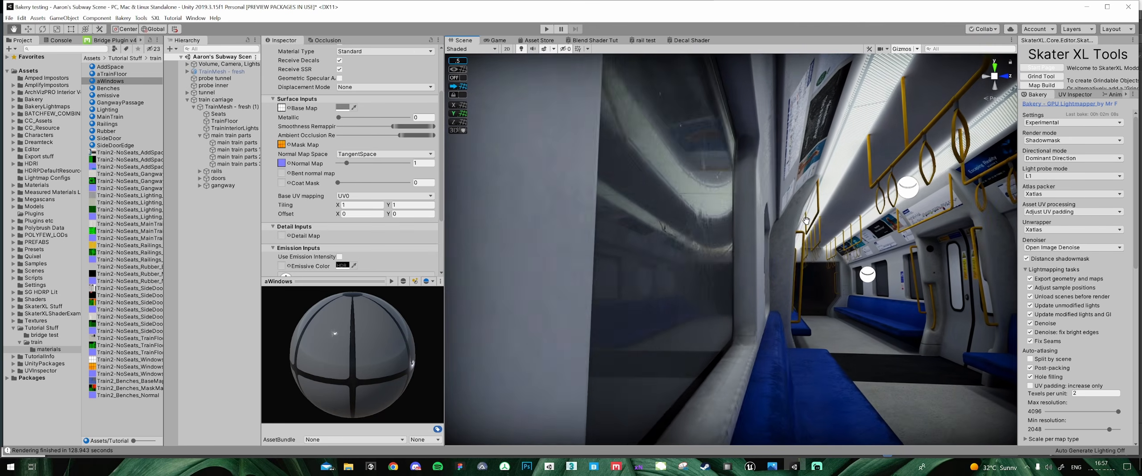
{"action": "left_click_drag", "start_coordinate": [806, 220], "coordinate": [790, 223]}
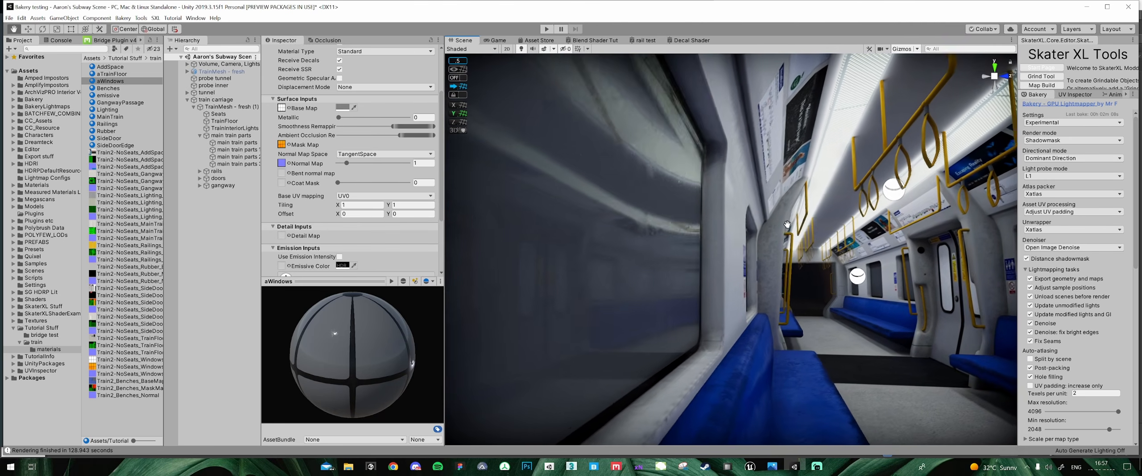
{"action": "right_click_drag", "start_coordinate": [739, 205], "coordinate": [692, 218]}
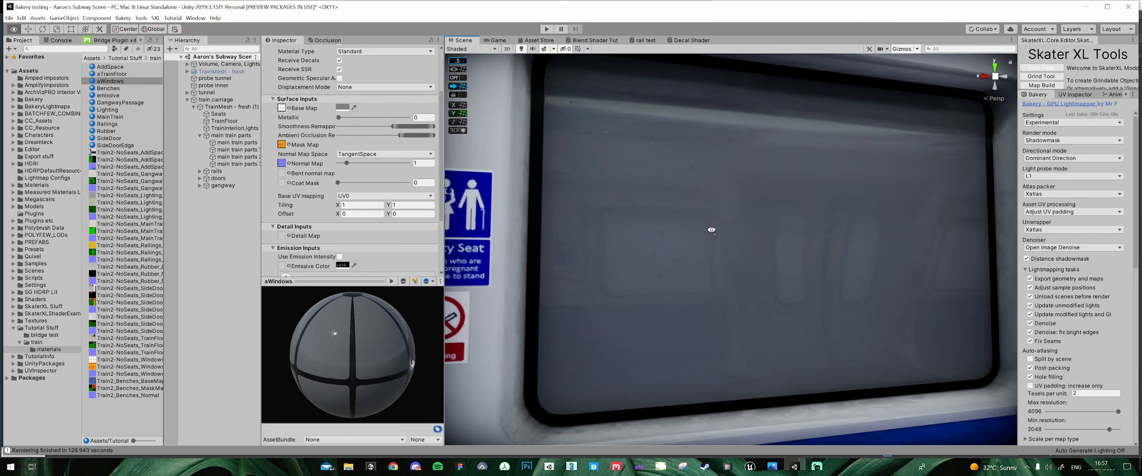
{"action": "left_click_drag", "start_coordinate": [712, 233], "coordinate": [666, 172]}
{"action": "right_click_drag", "start_coordinate": [565, 167], "coordinate": [569, 252]}
{"action": "right_click_drag", "start_coordinate": [731, 263], "coordinate": [614, 279]}
{"action": "right_click_drag", "start_coordinate": [786, 273], "coordinate": [601, 228]}
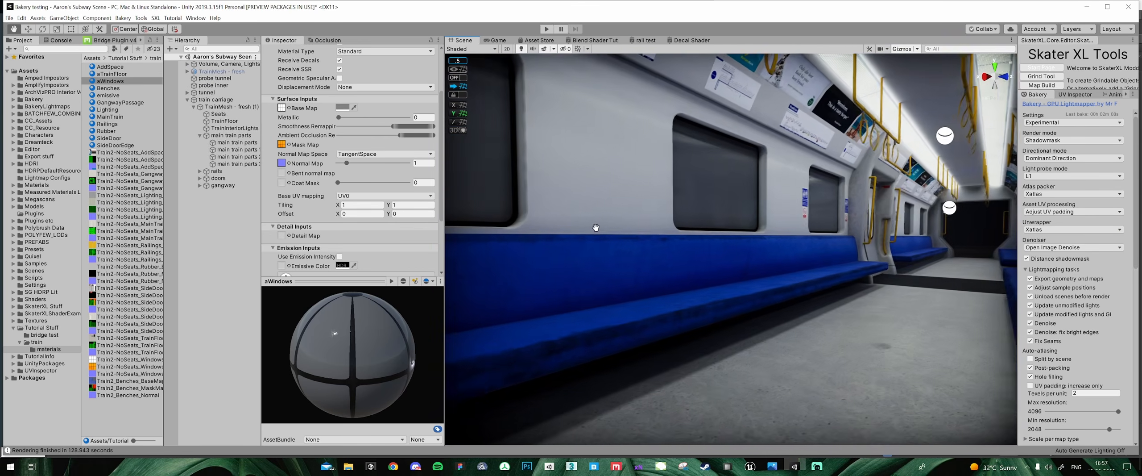
{"action": "left_click_drag", "start_coordinate": [690, 240], "coordinate": [771, 235]}
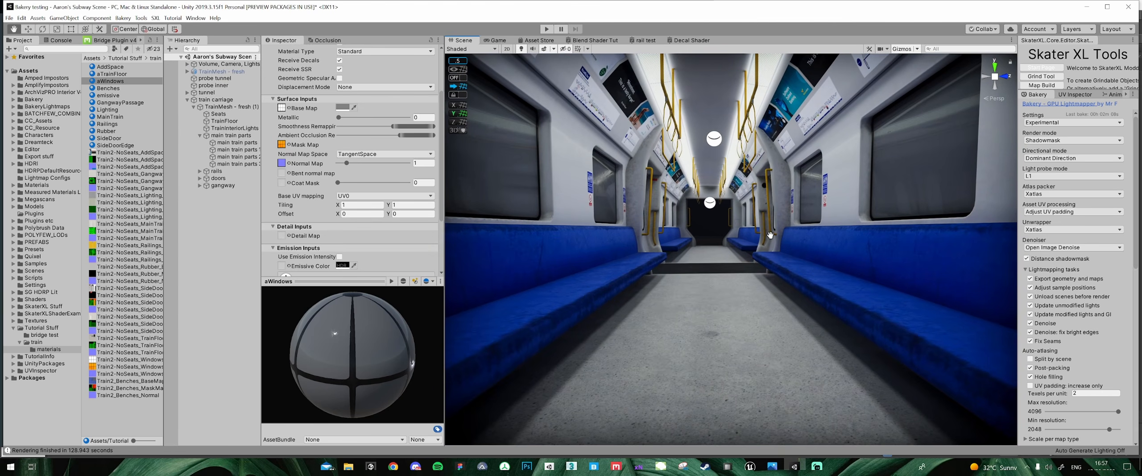
- Raise the minimum smoothness remapping of the Benches material on the seats and check the shine
{"action": "left_click", "coordinate": [576, 285]}
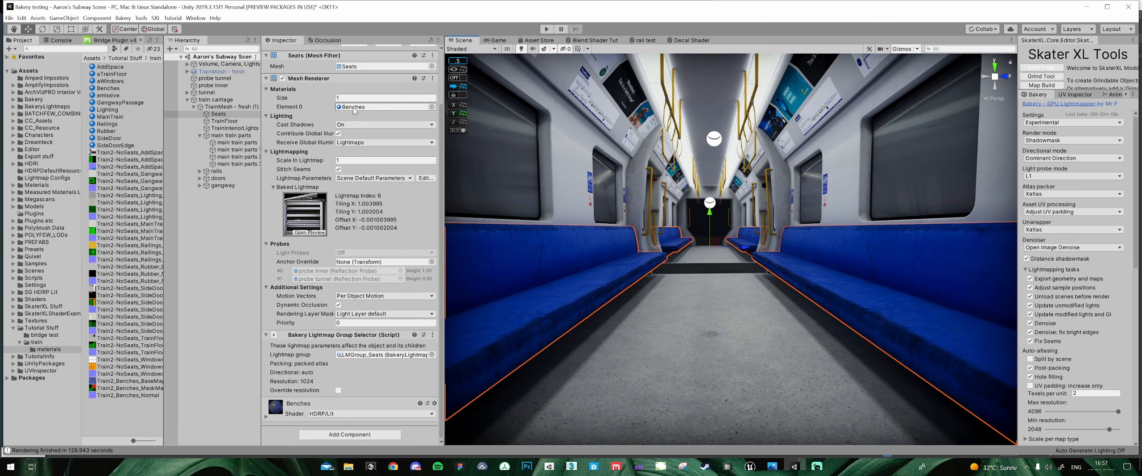
{"action": "double_click", "coordinate": [383, 107]}
{"action": "left_click_drag", "start_coordinate": [339, 133], "coordinate": [366, 134]}
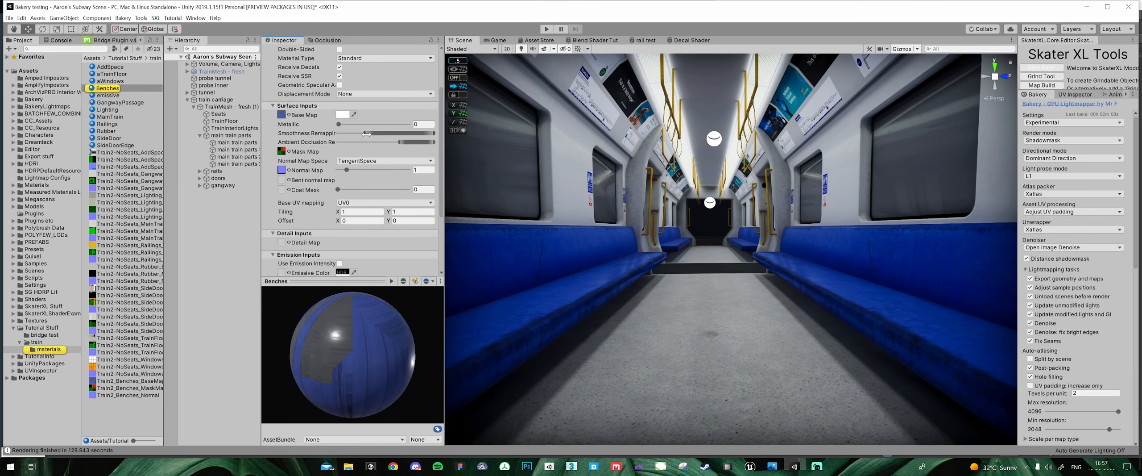
{"action": "middle_click_drag", "start_coordinate": [709, 271], "coordinate": [789, 252]}
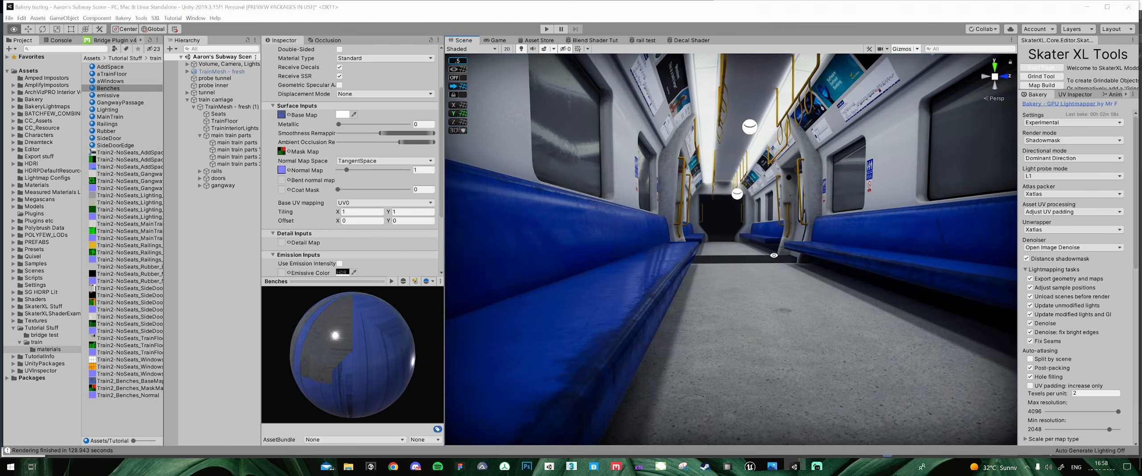
- Switch to 3ds Max and unhide every part of the train model
{"action": "key", "text": "alt+Tab"}
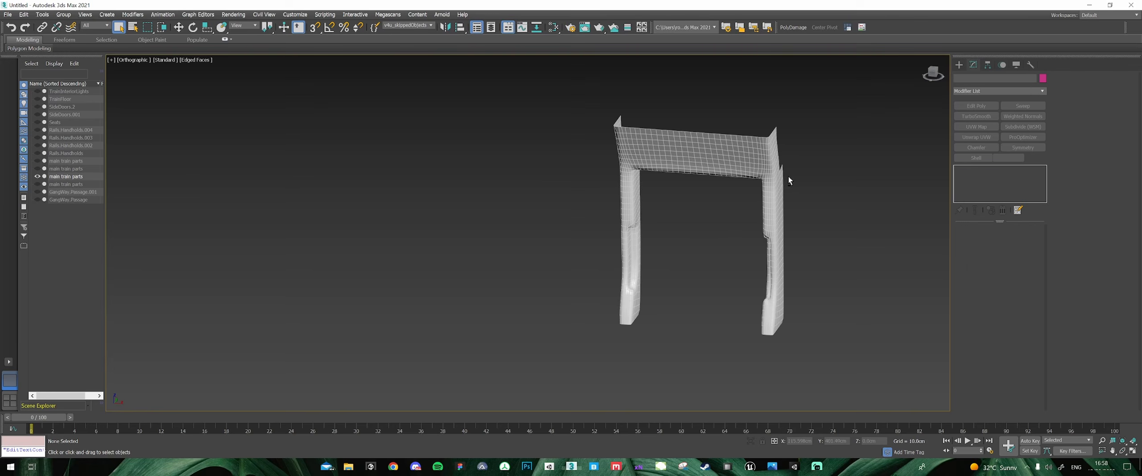
{"action": "right_click", "coordinate": [621, 178]}
{"action": "left_click", "coordinate": [558, 142]}
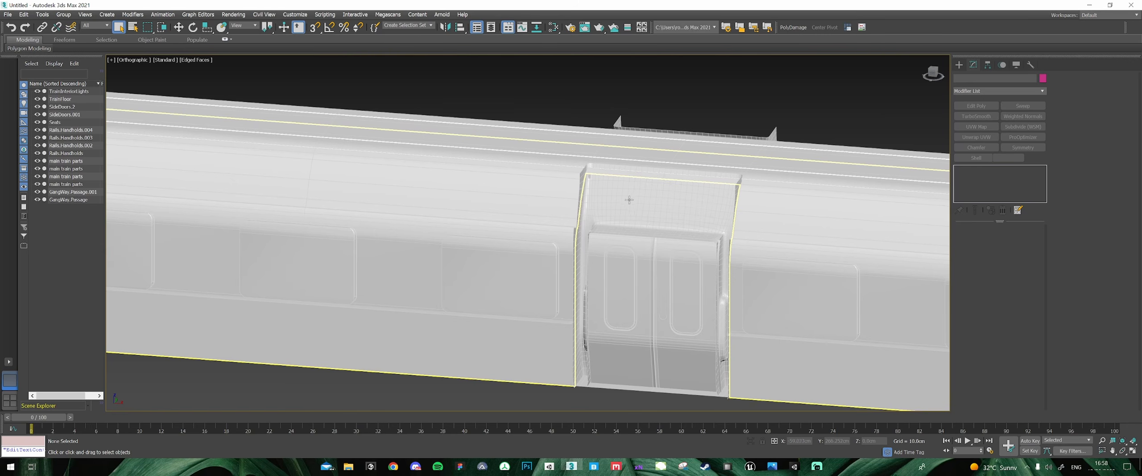
{"action": "scroll", "coordinate": [631, 246], "scroll_direction": "up", "scroll_amount": 3}
{"action": "middle_click_drag", "start_coordinate": [465, 203], "coordinate": [733, 176], "text": "alt"}
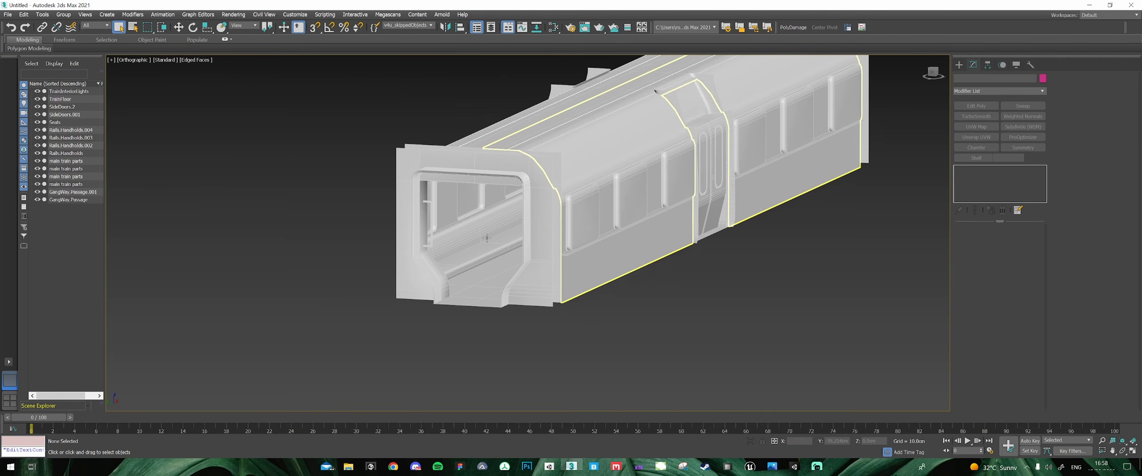
- Apply the Weighted Normals modifier to the Seats object and collapse its stack to Editable Poly
{"action": "left_click", "coordinate": [469, 244]}
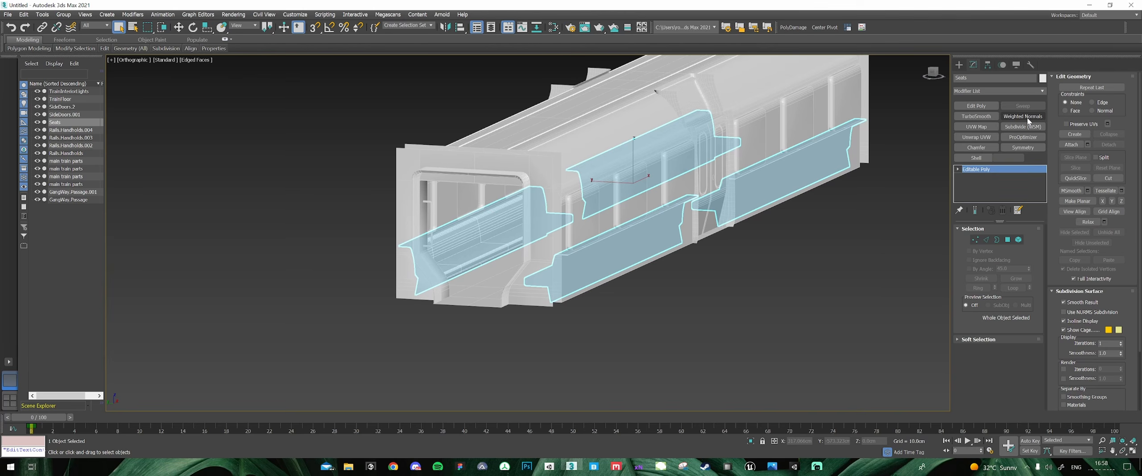
{"action": "left_click", "coordinate": [1026, 117]}
{"action": "right_click", "coordinate": [987, 169]}
{"action": "left_click", "coordinate": [1022, 250]}
- Export the train model over the existing TrainMesh - fresh file in the project's train folder
{"action": "left_click", "coordinate": [8, 15]}
{"action": "mouse_move", "coordinate": [45, 134]}
{"action": "left_click", "coordinate": [118, 134]}
{"action": "double_click", "coordinate": [76, 93]}
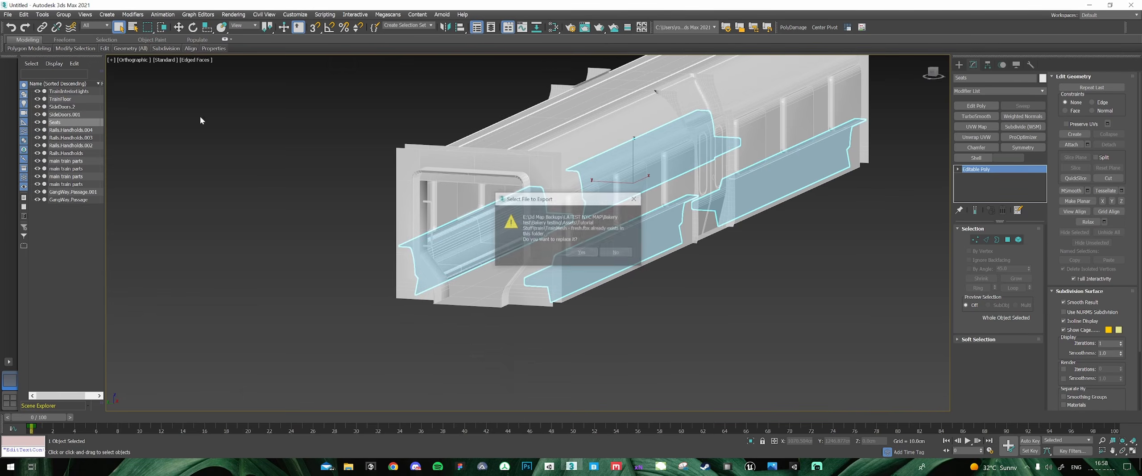
{"action": "left_click", "coordinate": [578, 264]}
{"action": "left_click", "coordinate": [543, 261]}
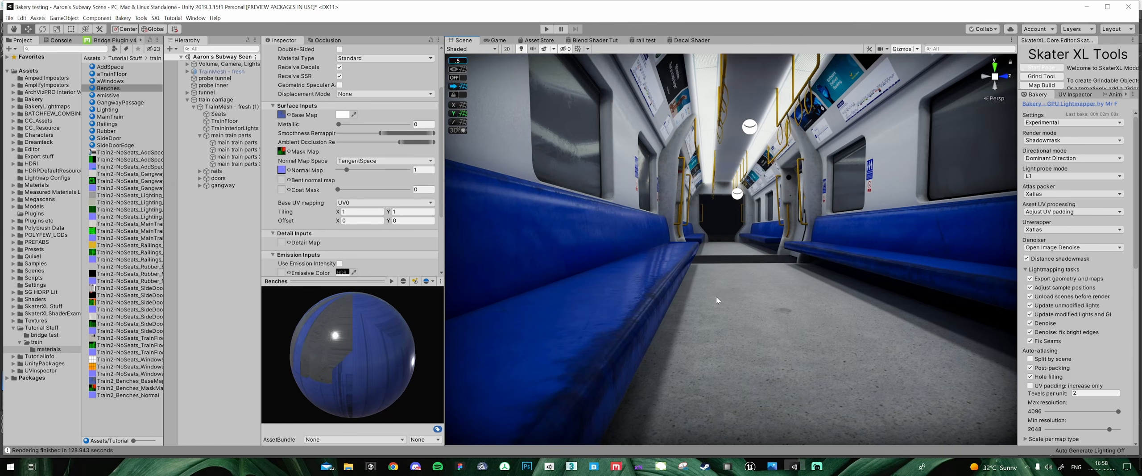
- Reimport the TrainMesh - fresh model from the train folder and check the shading on the seats
{"action": "scroll", "coordinate": [648, 277], "scroll_direction": "up", "scroll_amount": 3}
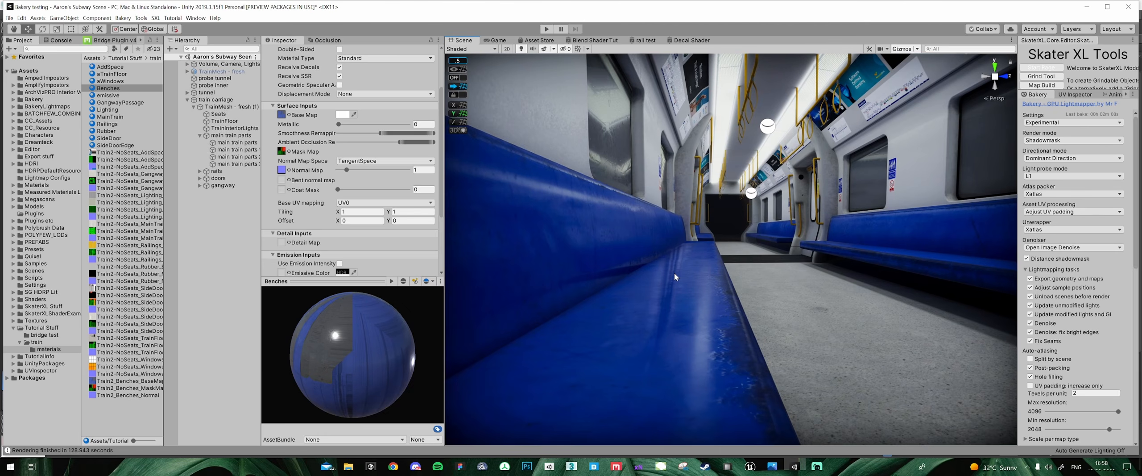
{"action": "left_click", "coordinate": [674, 273]}
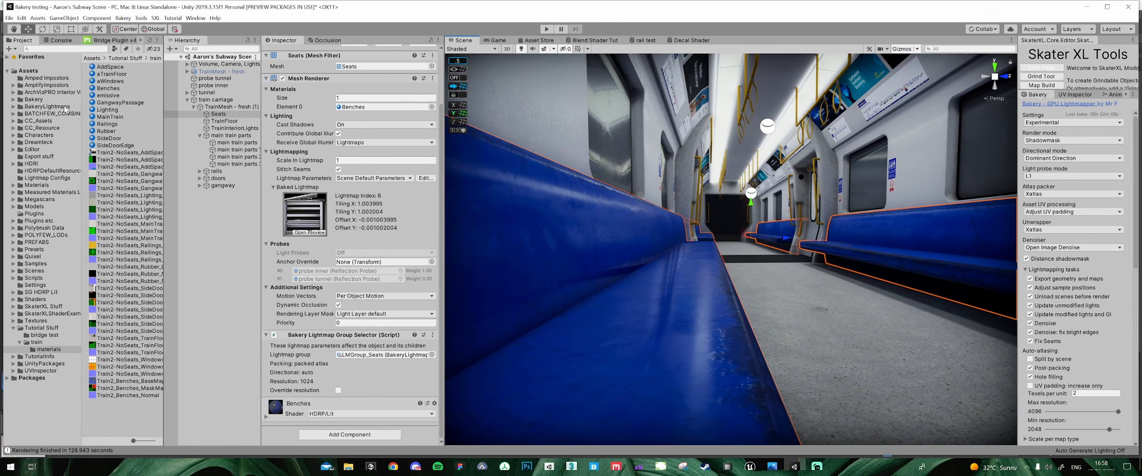
{"action": "left_click", "coordinate": [37, 341]}
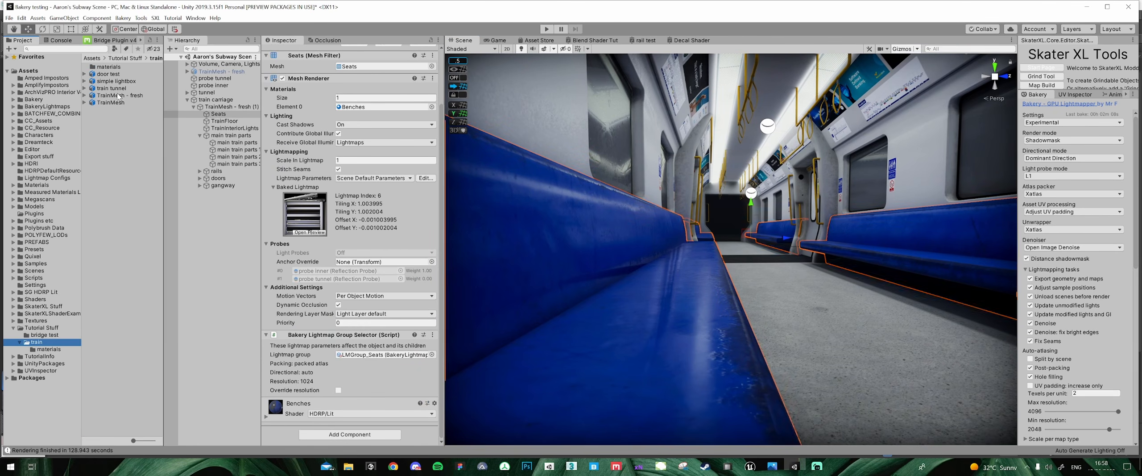
{"action": "left_click", "coordinate": [117, 95]}
{"action": "right_click", "coordinate": [119, 95]}
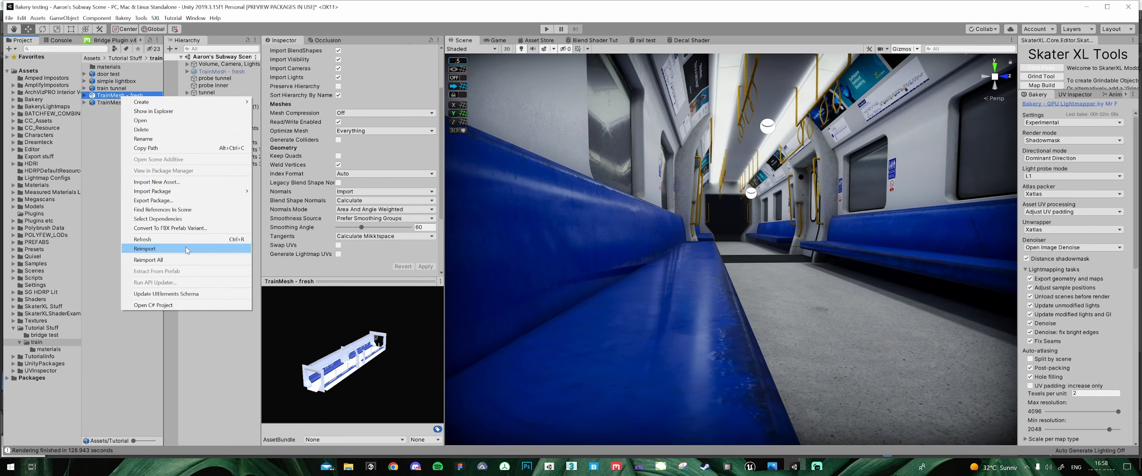
{"action": "left_click", "coordinate": [207, 248]}
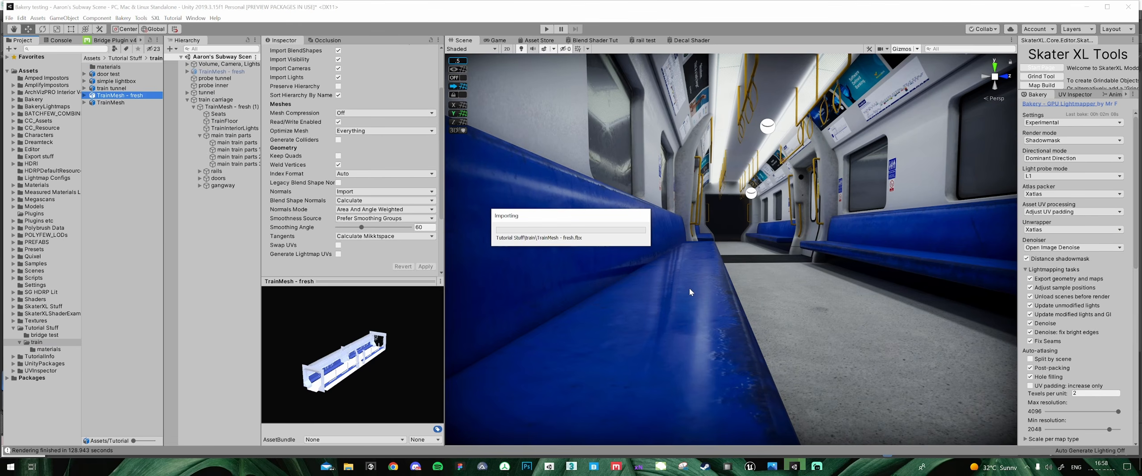
{"action": "middle_click_drag", "start_coordinate": [687, 288], "coordinate": [578, 302]}
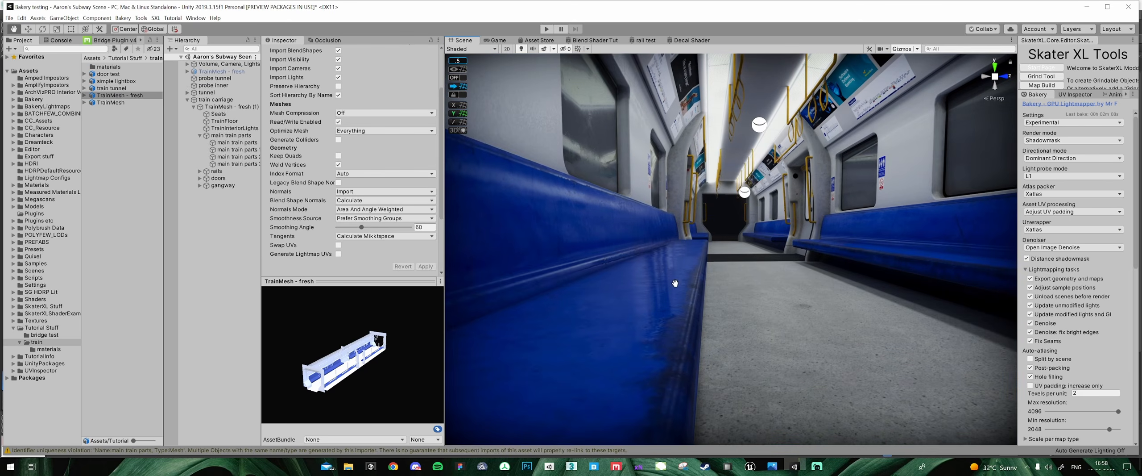
{"action": "right_click_drag", "start_coordinate": [579, 303], "coordinate": [727, 272]}
- Raise the minimum and lower the maximum smoothness remapping of the aTrainFloor material for a glossier carriage floor
{"action": "left_click", "coordinate": [729, 295]}
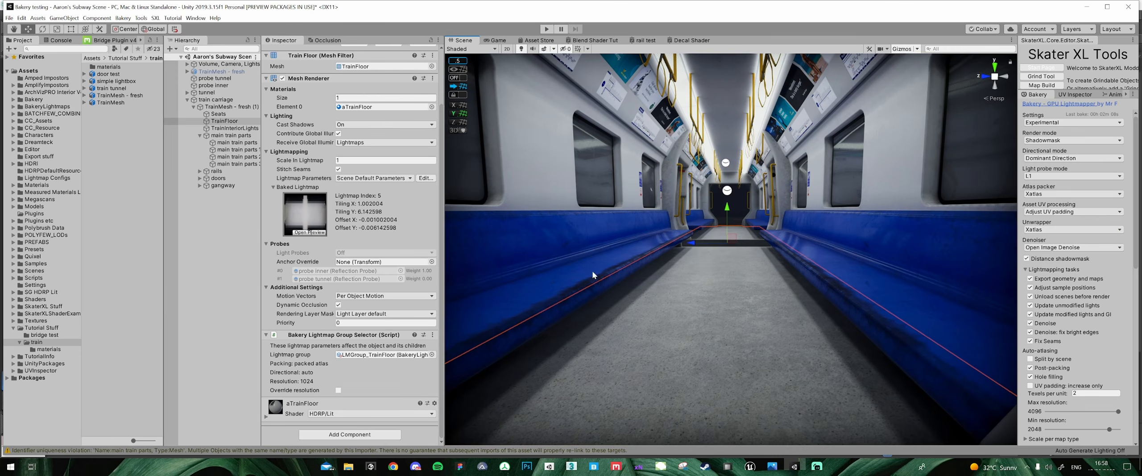
{"action": "double_click", "coordinate": [371, 107]}
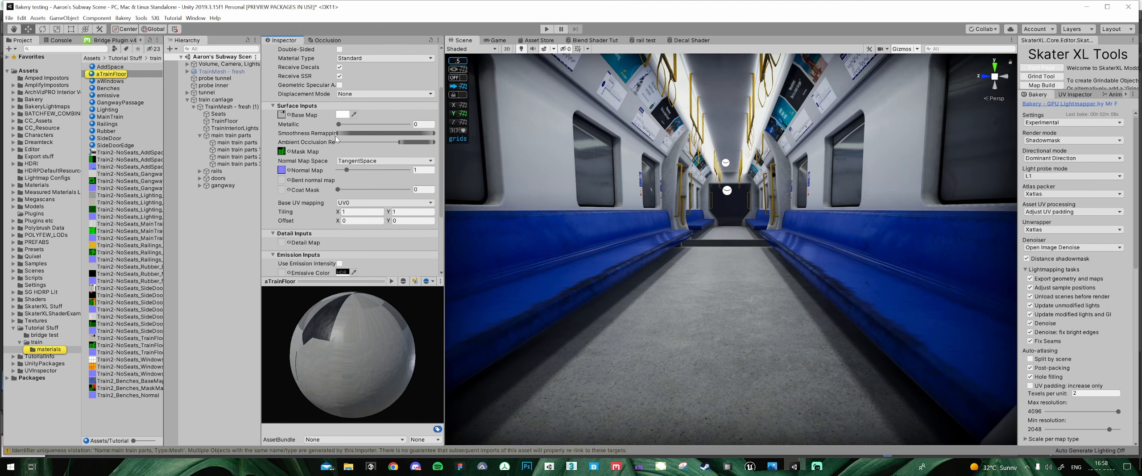
{"action": "left_click_drag", "start_coordinate": [337, 134], "coordinate": [403, 133]}
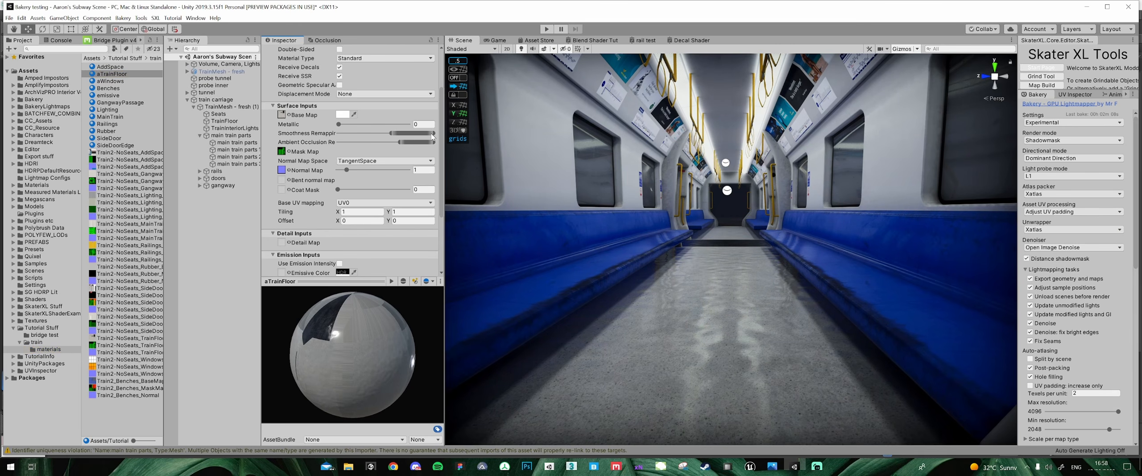
{"action": "mouse_move", "coordinate": [736, 310]}
{"action": "middle_mouse_down"}
{"action": "mouse_move", "coordinate": [735, 278]}
{"action": "mouse_move", "coordinate": [778, 270]}
{"action": "mouse_move", "coordinate": [711, 280]}
{"action": "mouse_move", "coordinate": [804, 283]}
{"action": "mouse_move", "coordinate": [750, 300]}
{"action": "middle_mouse_up"}
{"action": "middle_click_drag", "start_coordinate": [553, 319], "coordinate": [560, 255]}
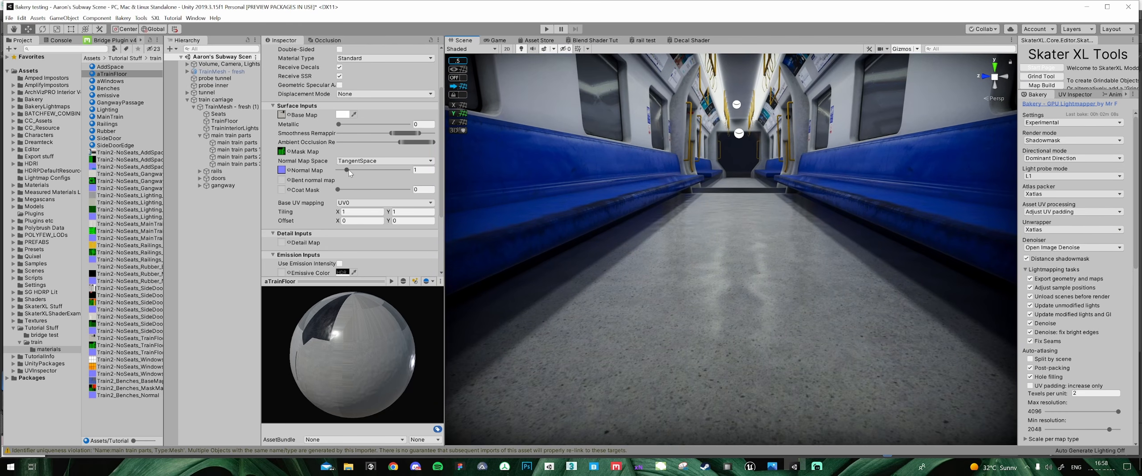
- Set the aTrainFloor material's normal map strength to 0.6 and view the carriage from outside its end
{"action": "left_click_drag", "start_coordinate": [342, 171], "coordinate": [339, 173]}
{"action": "right_click_drag", "start_coordinate": [741, 216], "coordinate": [723, 263]}
{"action": "right_click_drag", "start_coordinate": [703, 191], "coordinate": [678, 199]}
{"action": "scroll", "coordinate": [679, 199], "scroll_direction": "down", "scroll_amount": 5}
{"action": "middle_click_drag", "start_coordinate": [679, 201], "coordinate": [710, 237]}
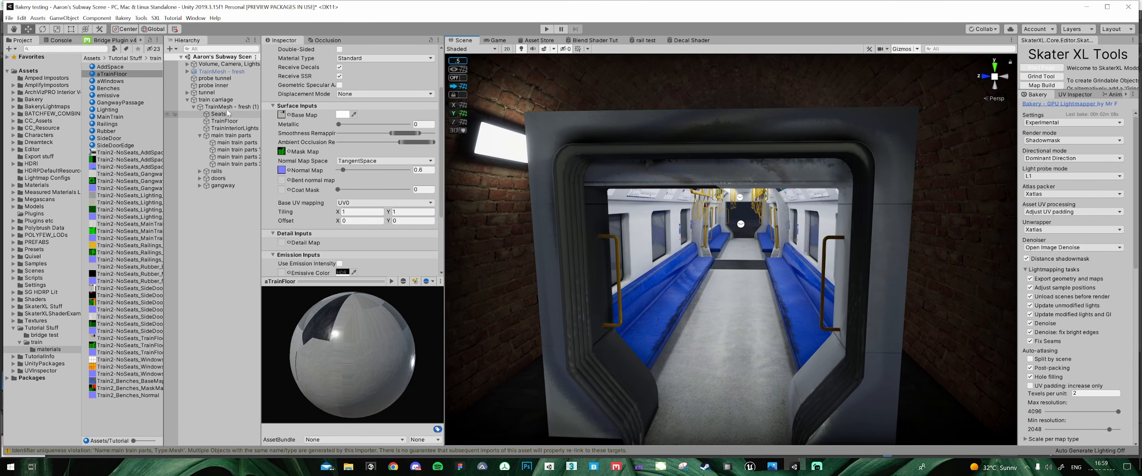
{"action": "scroll", "coordinate": [717, 213], "scroll_direction": "up", "scroll_amount": 3}
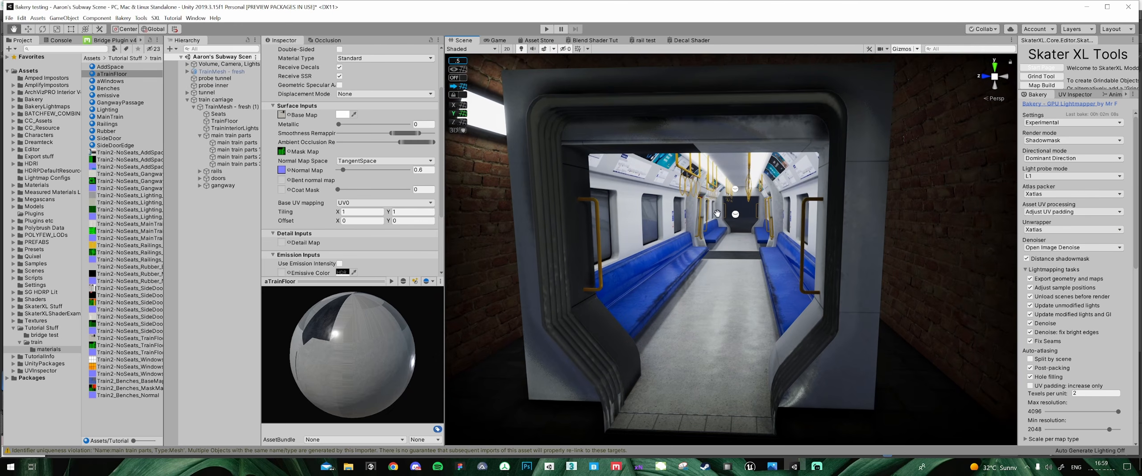
- Add a Light Probe Group to the scene and start editing its light probes
{"action": "left_click", "coordinate": [187, 99]}
{"action": "left_click", "coordinate": [195, 127]}
{"action": "right_click", "coordinate": [195, 123]}
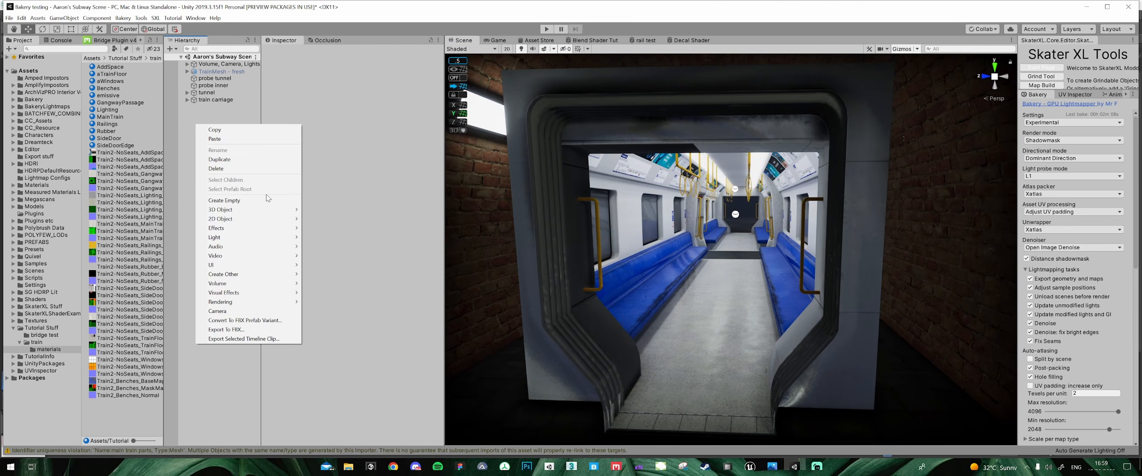
{"action": "mouse_move", "coordinate": [263, 237]}
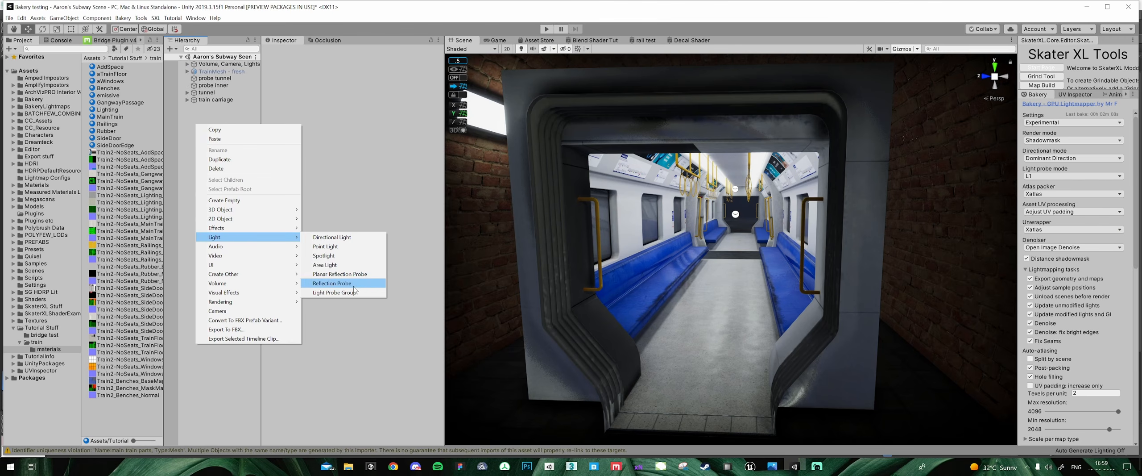
{"action": "left_click", "coordinate": [339, 292]}
{"action": "right_click_drag", "start_coordinate": [740, 223], "coordinate": [744, 230]}
{"action": "key", "text": "w"}
{"action": "key", "text": "s"}
{"action": "left_click", "coordinate": [341, 131]}
- Select all probes of the group in top view and move them to the end of the tunnel farthest from the train
{"action": "middle_click_drag", "start_coordinate": [752, 234], "coordinate": [777, 289]}
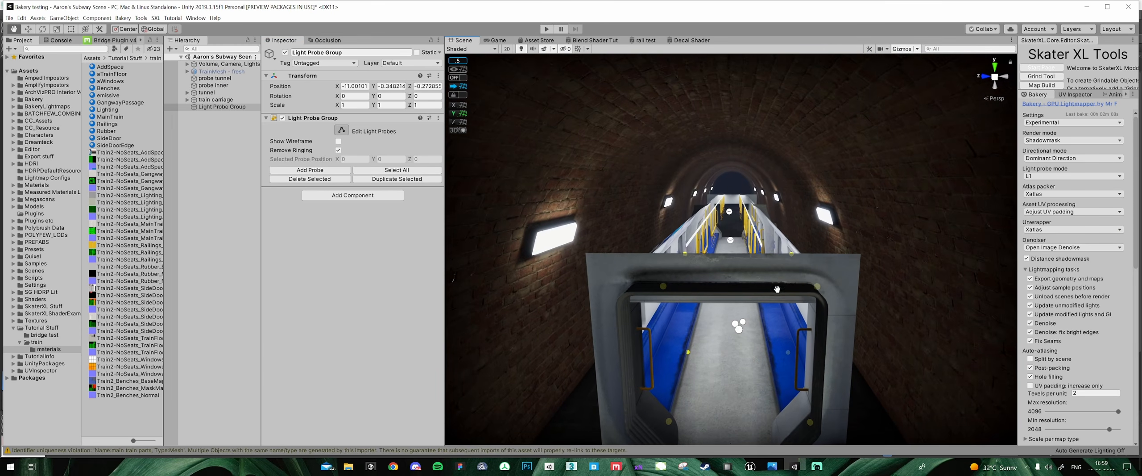
{"action": "left_click", "coordinate": [995, 67]}
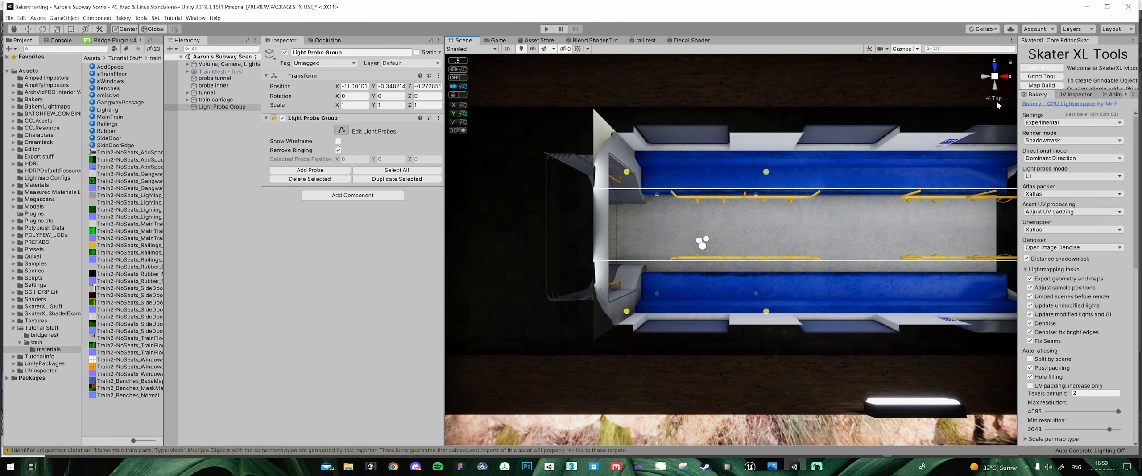
{"action": "left_click", "coordinate": [996, 99]}
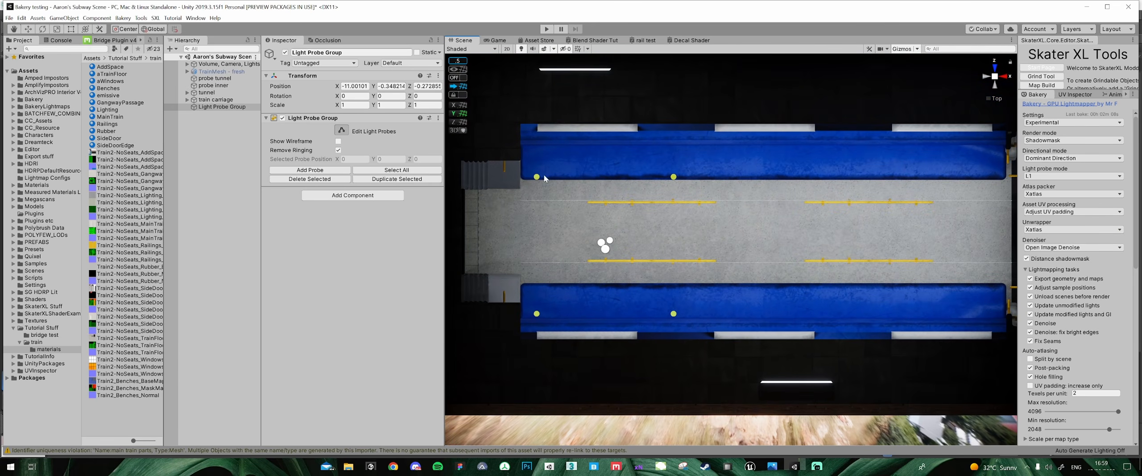
{"action": "left_click_drag", "start_coordinate": [511, 146], "coordinate": [712, 352]}
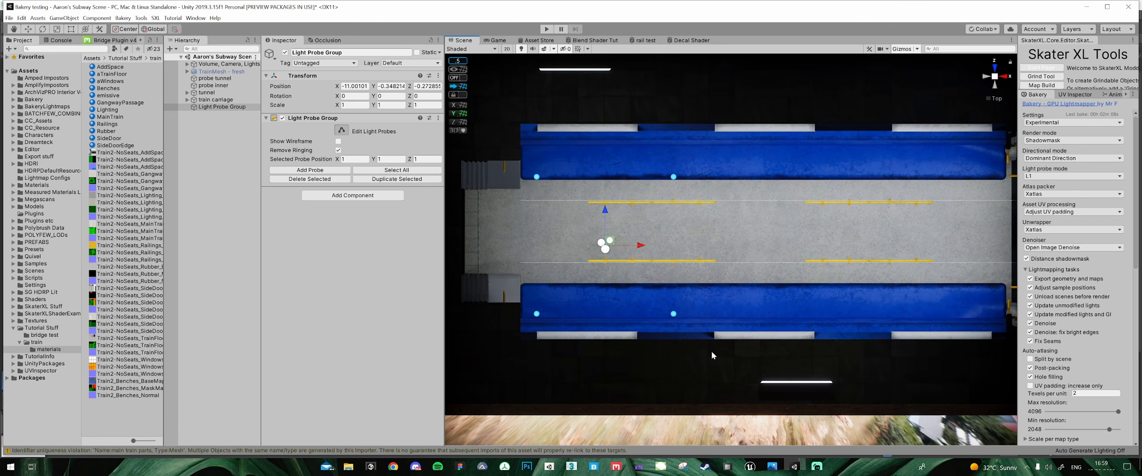
{"action": "key", "text": "f"}
{"action": "scroll", "coordinate": [639, 287], "scroll_direction": "down", "scroll_amount": 15}
{"action": "middle_click_drag", "start_coordinate": [699, 273], "coordinate": [762, 256]}
{"action": "scroll", "coordinate": [788, 278], "scroll_direction": "down", "scroll_amount": 4}
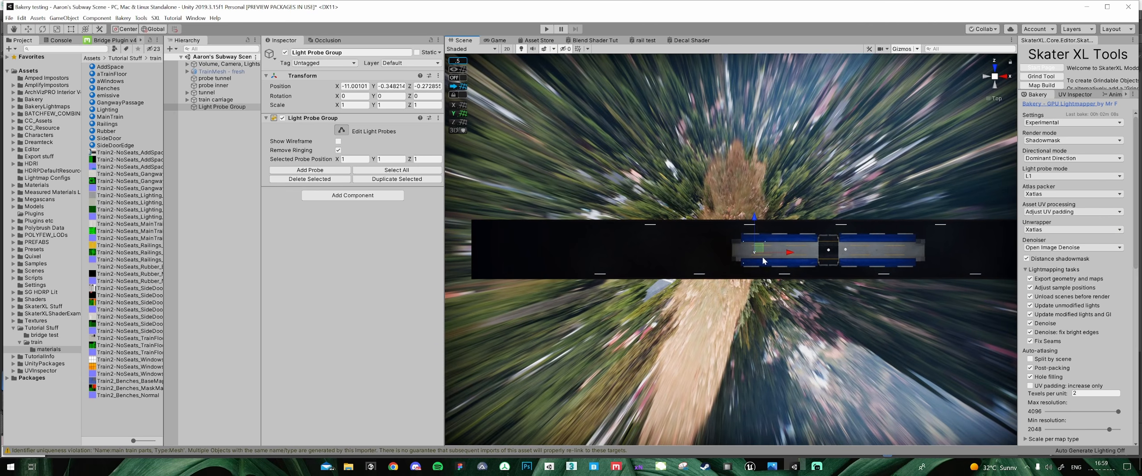
{"action": "left_click_drag", "start_coordinate": [758, 249], "coordinate": [499, 240]}
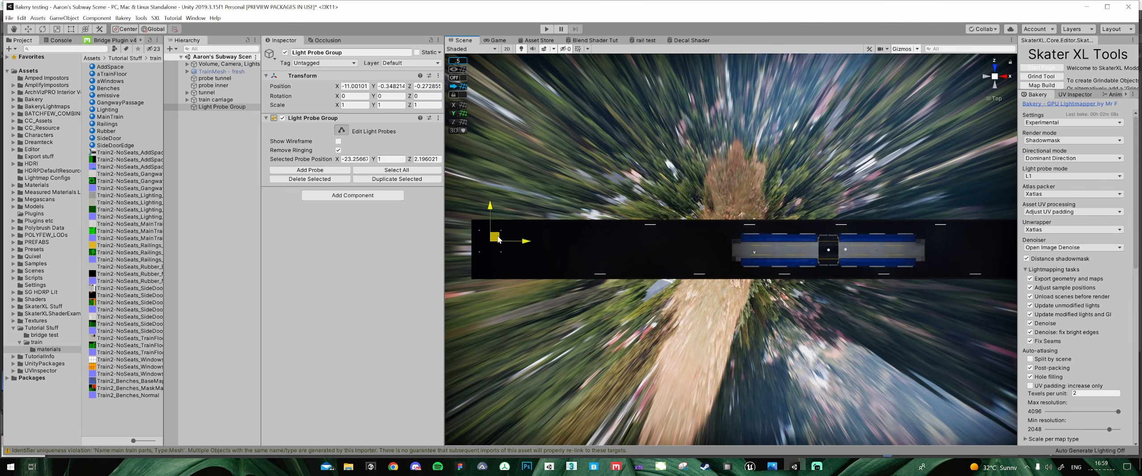
- In the left view, fit the probes to the tunnel's cross-section between its side wall and centre, just above the floor
{"action": "left_click", "coordinate": [1009, 77]}
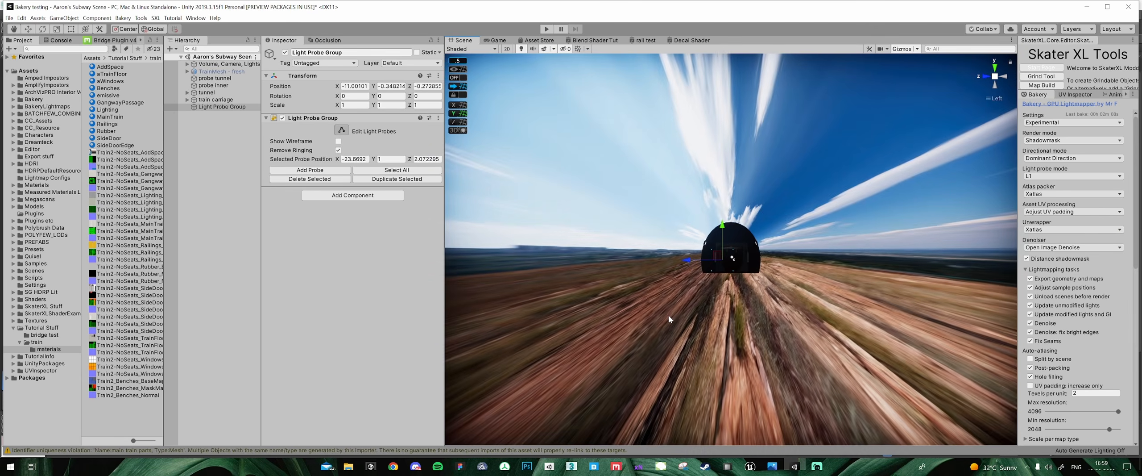
{"action": "scroll", "coordinate": [706, 293], "scroll_direction": "down", "scroll_amount": 5}
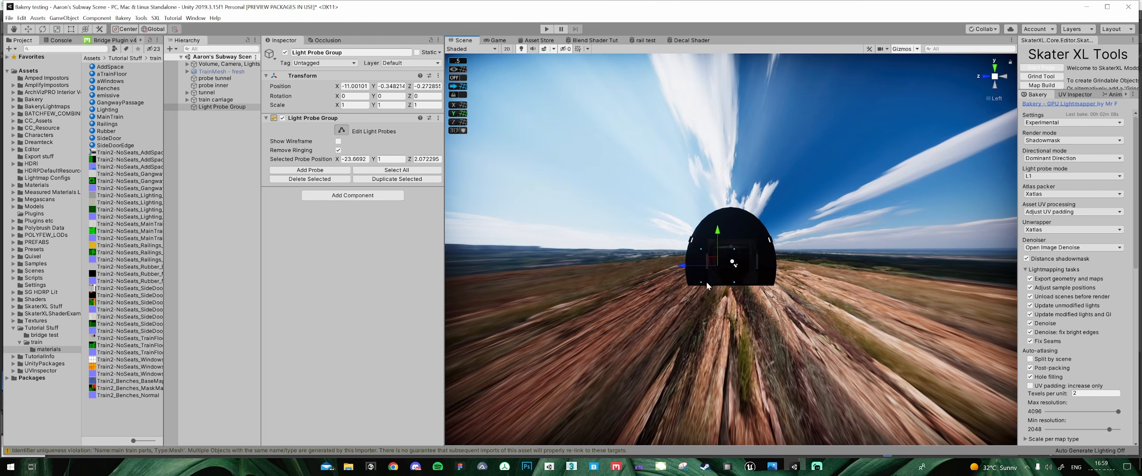
{"action": "left_click_drag", "start_coordinate": [716, 296], "coordinate": [732, 227]}
{"action": "scroll", "coordinate": [726, 254], "scroll_direction": "up", "scroll_amount": 5}
{"action": "key", "text": "f"}
{"action": "scroll", "coordinate": [731, 251], "scroll_direction": "up", "scroll_amount": 6}
{"action": "scroll", "coordinate": [731, 250], "scroll_direction": "down", "scroll_amount": 3}
{"action": "middle_click_drag", "start_coordinate": [730, 249], "coordinate": [719, 240]}
{"action": "left_click_drag", "start_coordinate": [733, 336], "coordinate": [673, 121]}
{"action": "left_click_drag", "start_coordinate": [711, 243], "coordinate": [708, 242]}
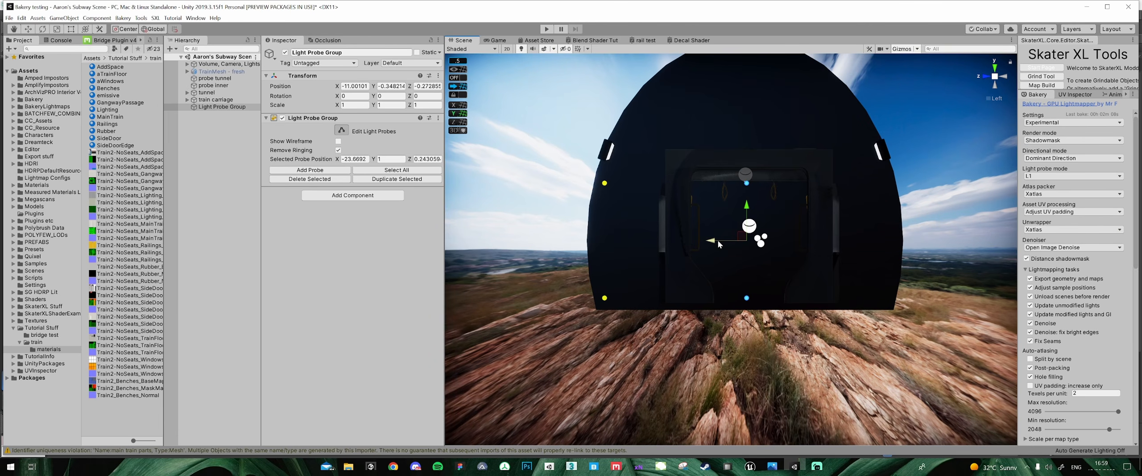
- Duplicate and spread probes across the tunnel's cross-section, following its side walls, curved ceiling and the train's outer sides
{"action": "middle_click_drag", "start_coordinate": [669, 148], "coordinate": [630, 187]}
{"action": "left_click_drag", "start_coordinate": [603, 241], "coordinate": [610, 142]}
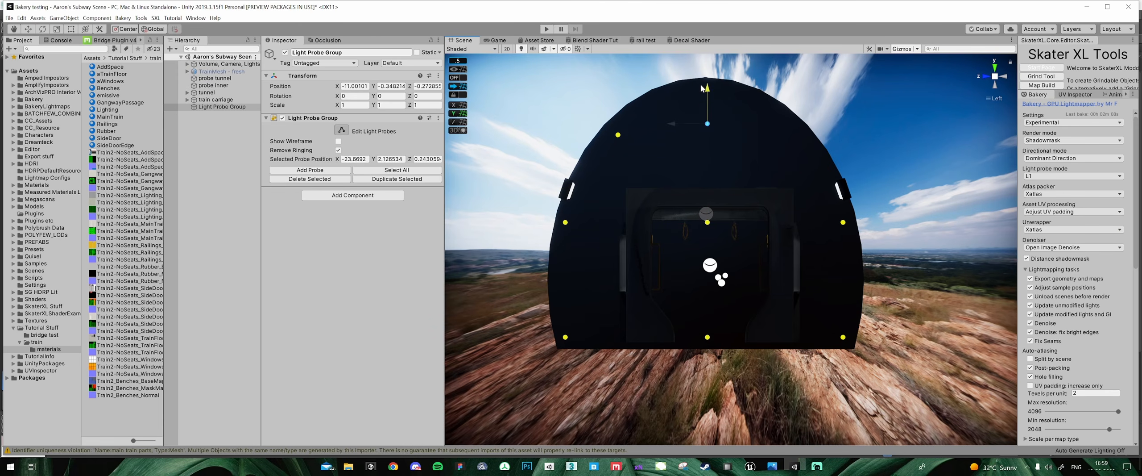
{"action": "left_click_drag", "start_coordinate": [823, 197], "coordinate": [792, 138]}
{"action": "left_click_drag", "start_coordinate": [681, 198], "coordinate": [718, 241]}
{"action": "left_click_drag", "start_coordinate": [682, 209], "coordinate": [738, 360]}
{"action": "left_click_drag", "start_coordinate": [601, 199], "coordinate": [814, 241]}
{"action": "left_click_drag", "start_coordinate": [706, 189], "coordinate": [710, 142]}
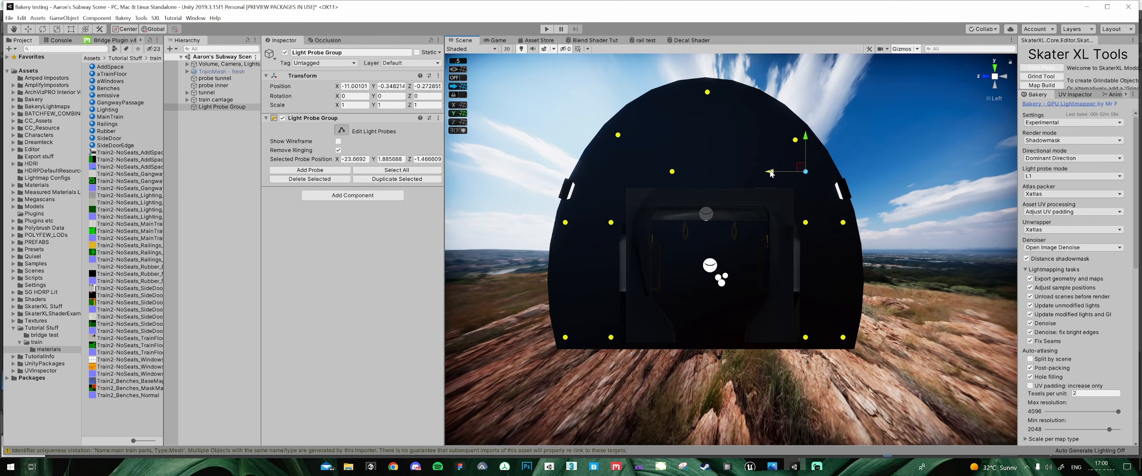
- Duplicate the central pair of probes downward in rows through the carriage interior to its floor and fine-tune their height
{"action": "scroll", "coordinate": [752, 229], "scroll_direction": "up", "scroll_amount": 4}
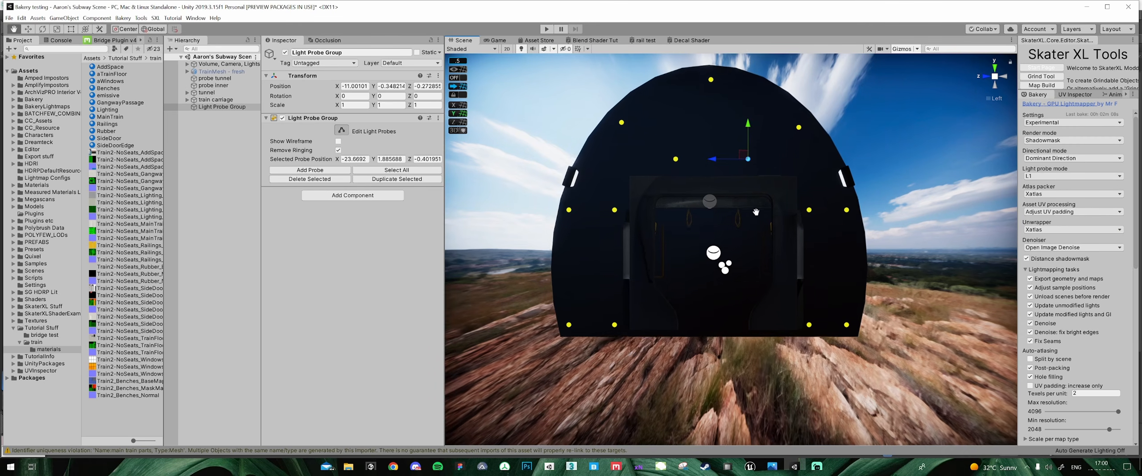
{"action": "left_click_drag", "start_coordinate": [636, 125], "coordinate": [774, 183]}
{"action": "left_click_drag", "start_coordinate": [702, 125], "coordinate": [697, 293]}
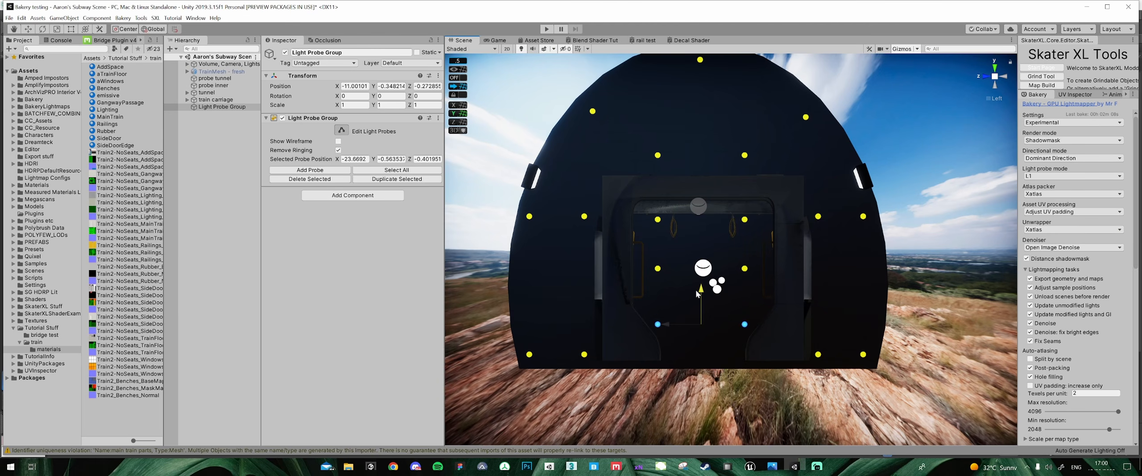
{"action": "middle_click_drag", "start_coordinate": [744, 275], "coordinate": [720, 247]}
{"action": "middle_click_drag", "start_coordinate": [738, 298], "coordinate": [725, 278]}
{"action": "left_click_drag", "start_coordinate": [726, 278], "coordinate": [606, 157]}
{"action": "left_click_drag", "start_coordinate": [663, 186], "coordinate": [661, 195]}
- Select the whole probe cross-section in side view and duplicate it at regular intervals along the tunnel toward the train
{"action": "left_click", "coordinate": [988, 78]}
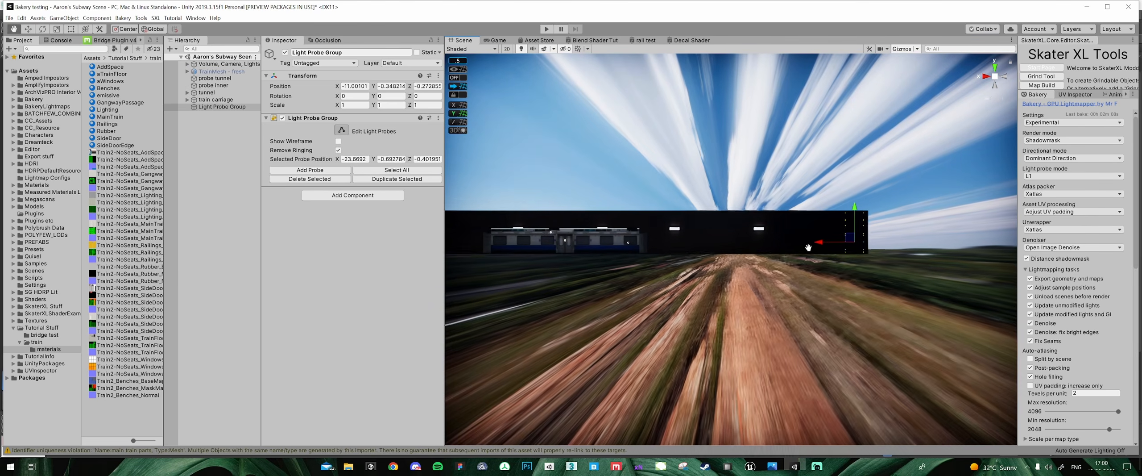
{"action": "scroll", "coordinate": [874, 239], "scroll_direction": "up", "scroll_amount": 3}
{"action": "mouse_move", "coordinate": [809, 247]}
{"action": "middle_mouse_down"}
{"action": "mouse_move", "coordinate": [825, 246]}
{"action": "mouse_move", "coordinate": [794, 245]}
{"action": "middle_mouse_up"}
{"action": "scroll", "coordinate": [794, 245], "scroll_direction": "up", "scroll_amount": 3}
{"action": "left_click_drag", "start_coordinate": [782, 203], "coordinate": [840, 306]}
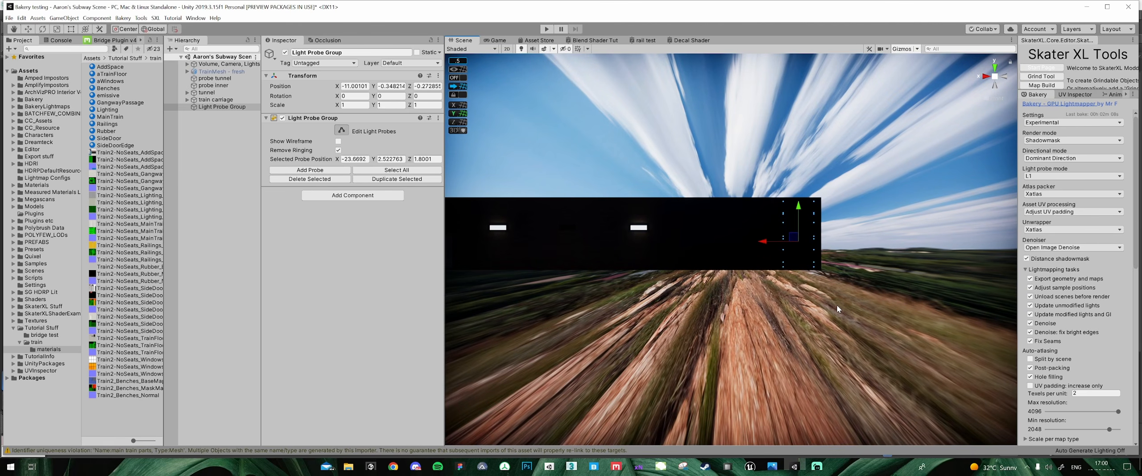
{"action": "middle_click_drag", "start_coordinate": [745, 224], "coordinate": [812, 241]}
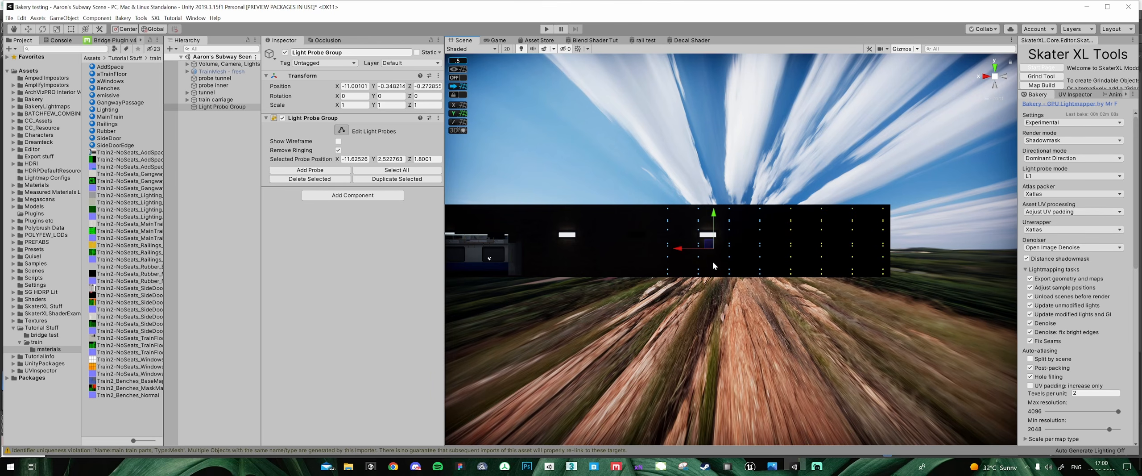
- Duplicate the block of probes past the train and on through the rest of the tunnel
{"action": "middle_click_drag", "start_coordinate": [758, 279], "coordinate": [823, 233]}
{"action": "left_click_drag", "start_coordinate": [873, 241], "coordinate": [643, 238]}
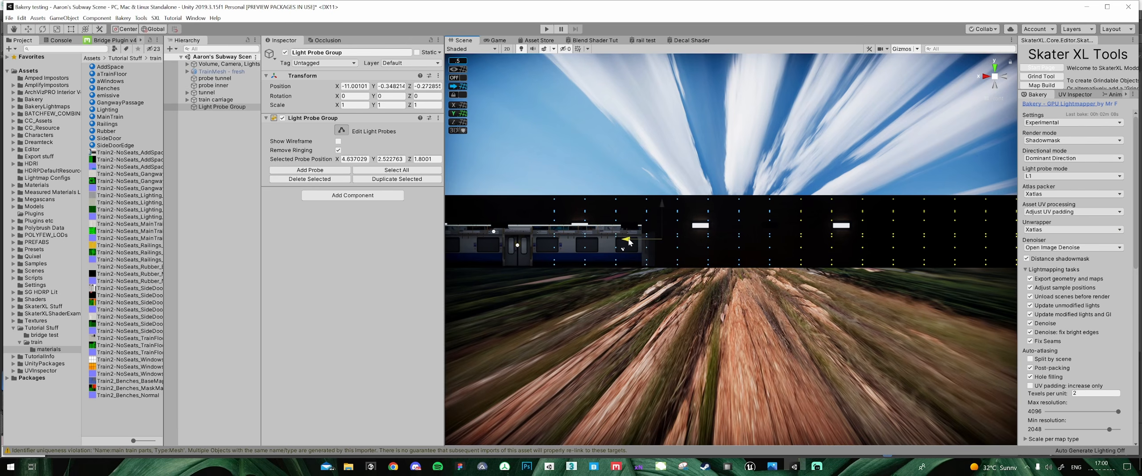
{"action": "left_click_drag", "start_coordinate": [628, 239], "coordinate": [627, 238]}
{"action": "scroll", "coordinate": [778, 239], "scroll_direction": "down", "scroll_amount": 9}
{"action": "middle_click_drag", "start_coordinate": [725, 247], "coordinate": [887, 240]}
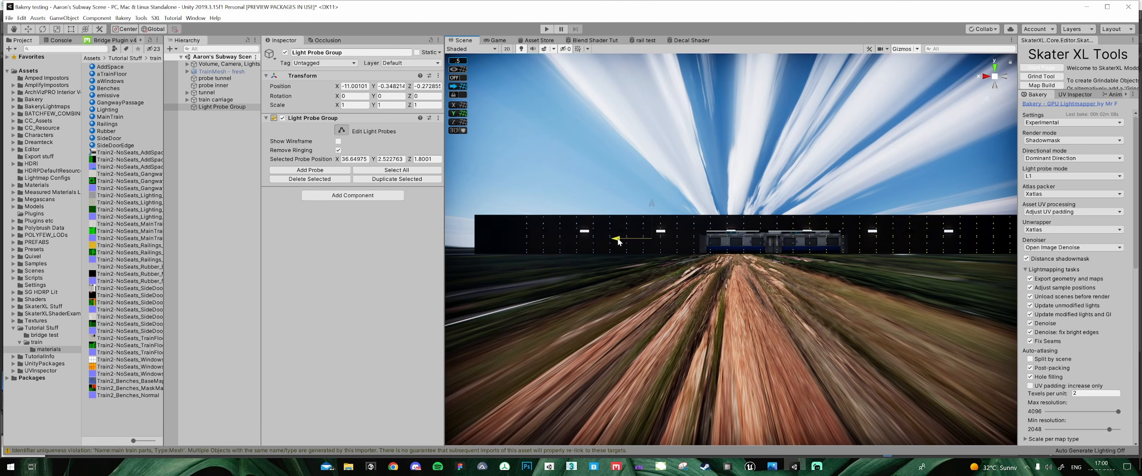
- Align the last probes with the tunnel's other end and inspect the finished probe grid in perspective
{"action": "scroll", "coordinate": [497, 191], "scroll_direction": "up", "scroll_amount": 4}
{"action": "middle_click_drag", "start_coordinate": [497, 192], "coordinate": [648, 210]}
{"action": "left_click_drag", "start_coordinate": [617, 204], "coordinate": [692, 288]}
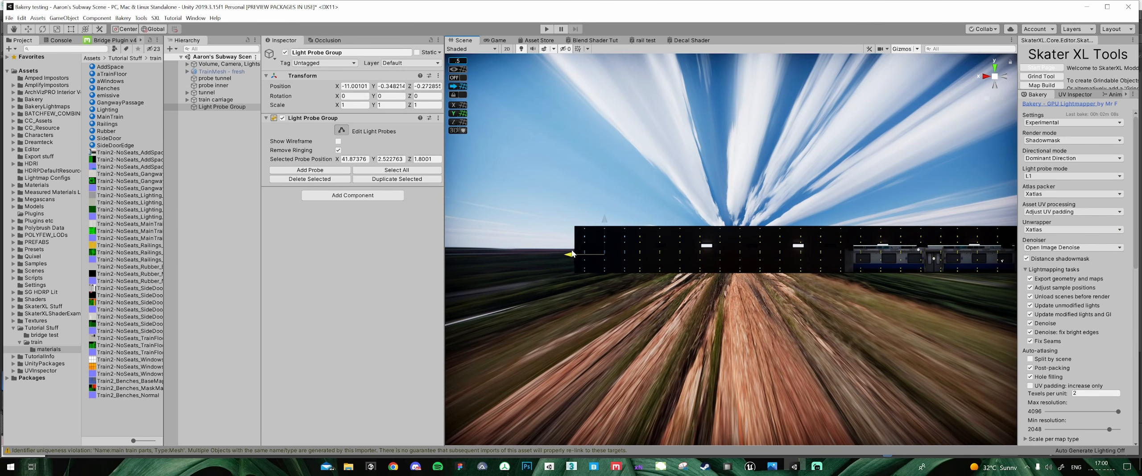
{"action": "middle_click_drag", "start_coordinate": [603, 241], "coordinate": [604, 243]}
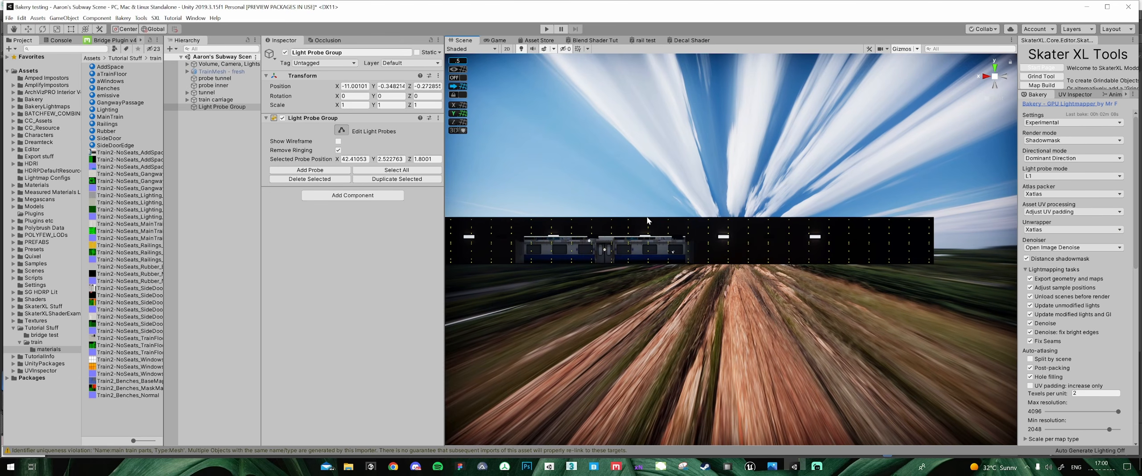
{"action": "left_click", "coordinate": [995, 99]}
{"action": "right_click_drag", "start_coordinate": [794, 183], "coordinate": [639, 171]}
{"action": "key", "text": "w"}
{"action": "middle_click_drag", "start_coordinate": [685, 292], "coordinate": [670, 232]}
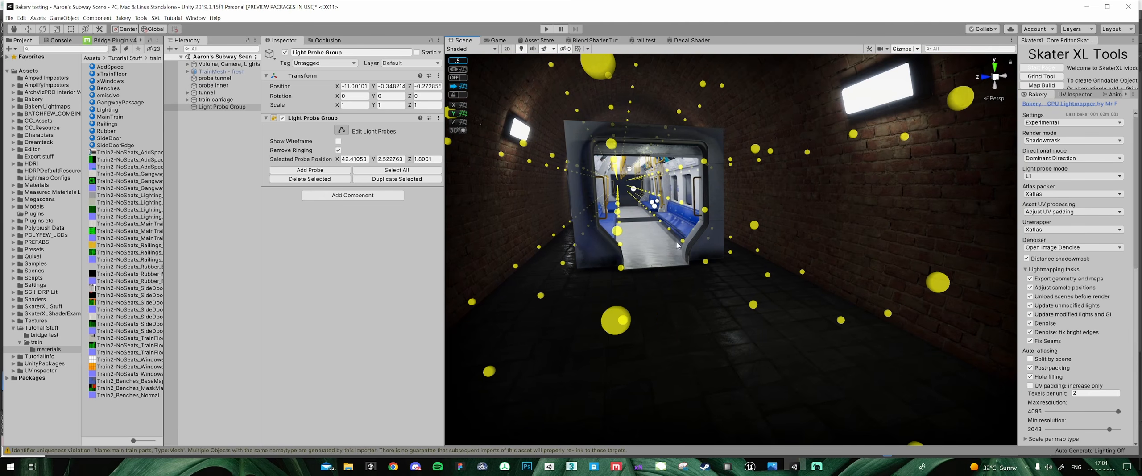
- Examine the light probe grid around the train's front, the wall lights and the tunnel floor, and finish probe editing
{"action": "key", "text": "e"}
{"action": "mouse_move", "coordinate": [743, 194]}
{"action": "right_mouse_down"}
{"action": "mouse_move", "coordinate": [733, 197]}
{"action": "mouse_move", "coordinate": [761, 200]}
{"action": "right_mouse_up"}
{"action": "left_click", "coordinate": [779, 223]}
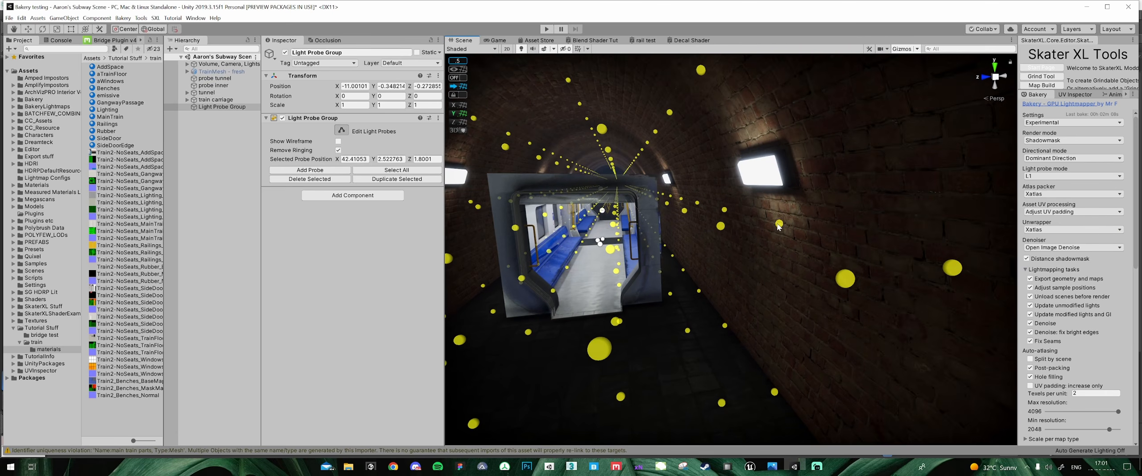
{"action": "scroll", "coordinate": [797, 229], "scroll_direction": "up", "scroll_amount": 5}
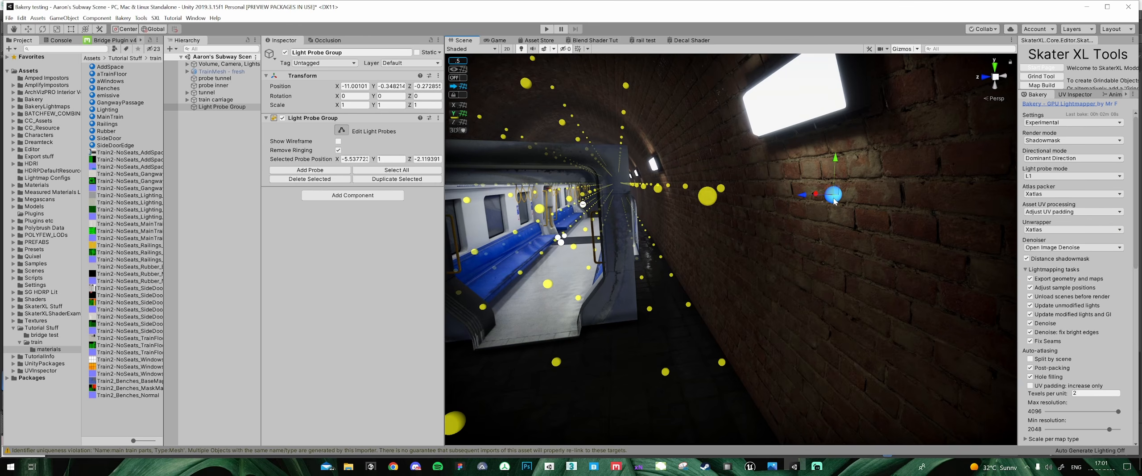
{"action": "right_click_drag", "start_coordinate": [807, 379], "coordinate": [768, 278]}
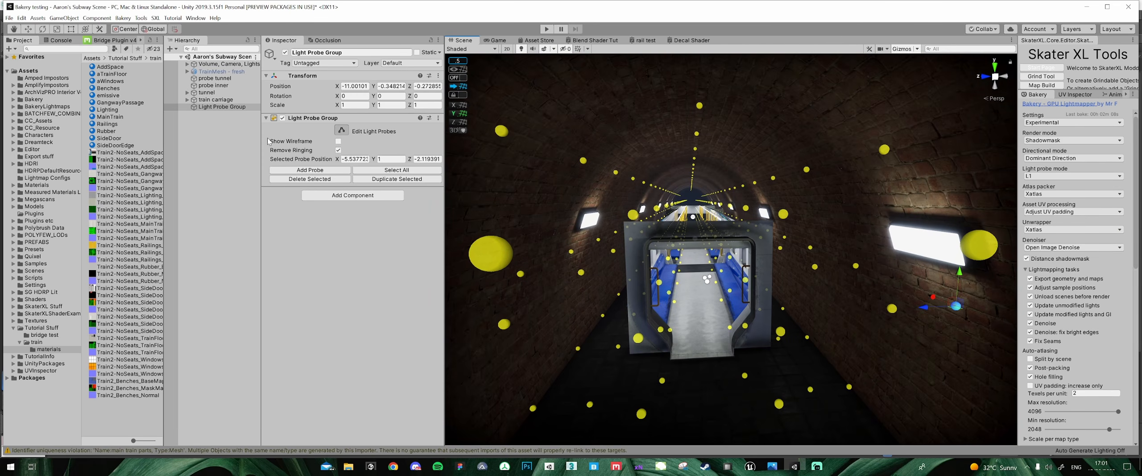
{"action": "scroll", "coordinate": [721, 279], "scroll_direction": "up", "scroll_amount": 5}
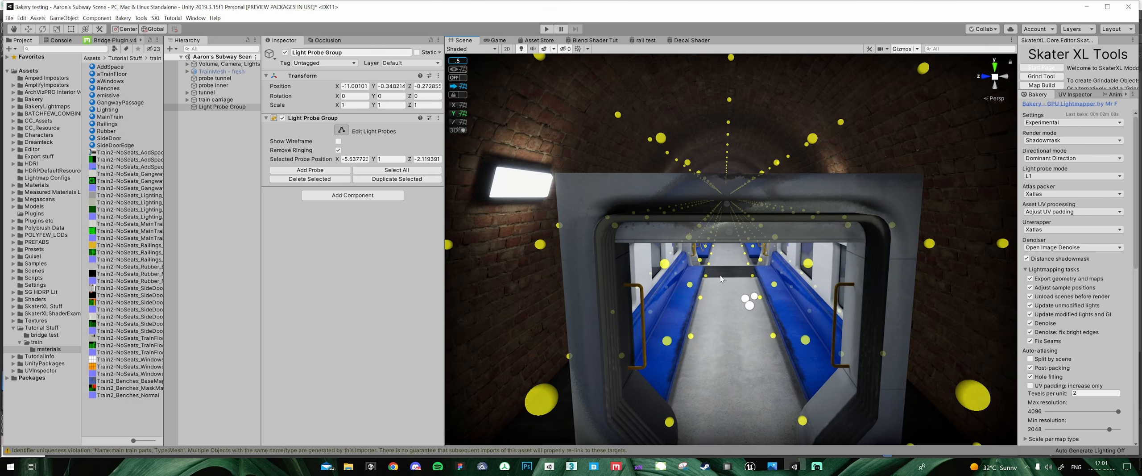
{"action": "right_click_drag", "start_coordinate": [714, 274], "coordinate": [728, 265]}
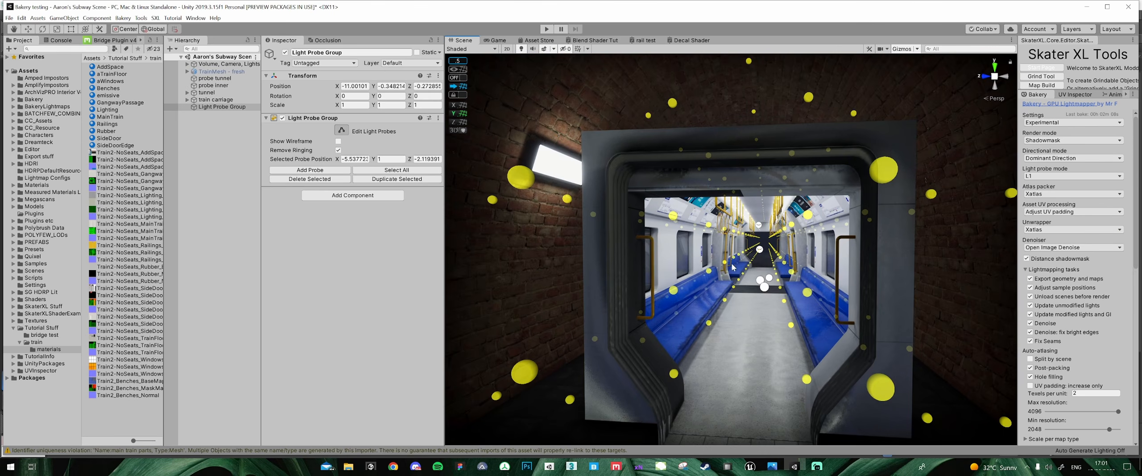
{"action": "right_click_drag", "start_coordinate": [662, 284], "coordinate": [542, 152]}
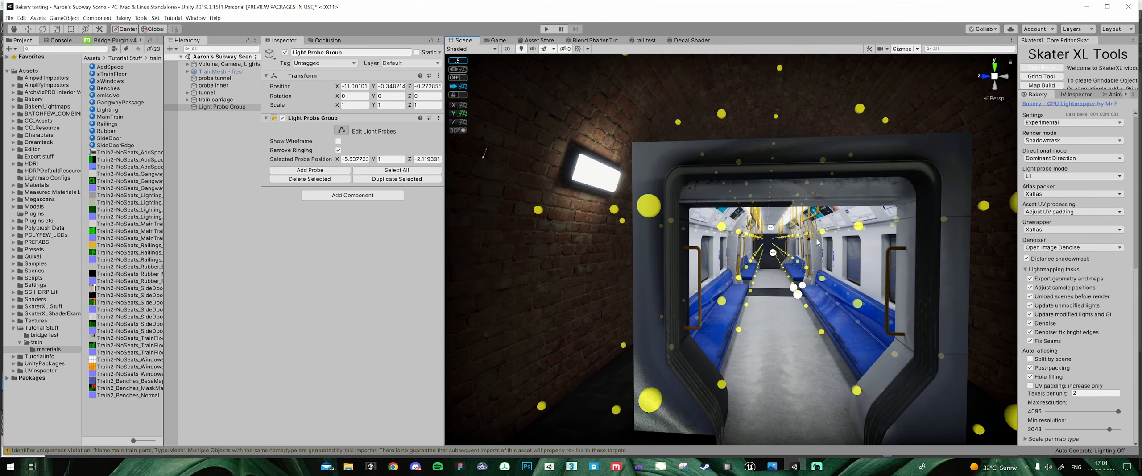
{"action": "middle_click_drag", "start_coordinate": [870, 240], "coordinate": [809, 236]}
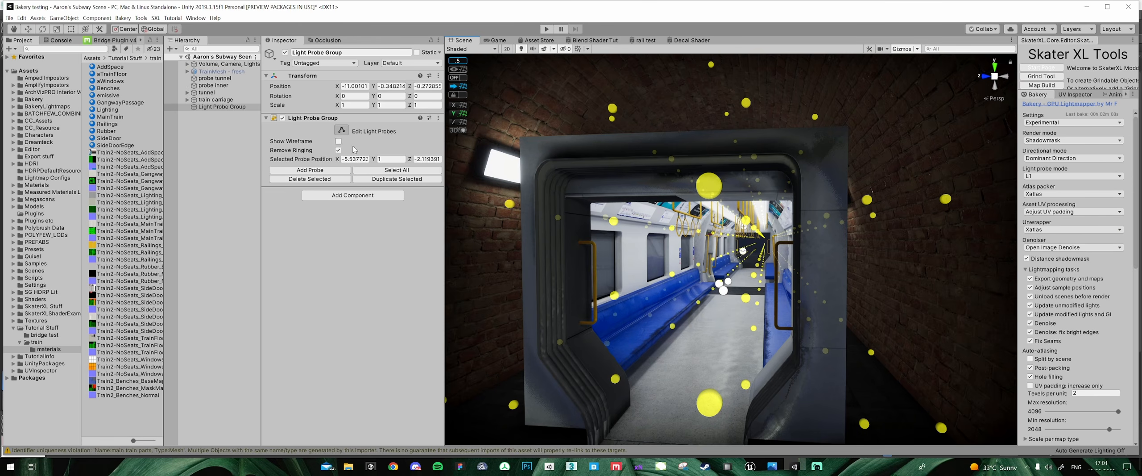
{"action": "right_click_drag", "start_coordinate": [635, 238], "coordinate": [667, 322]}
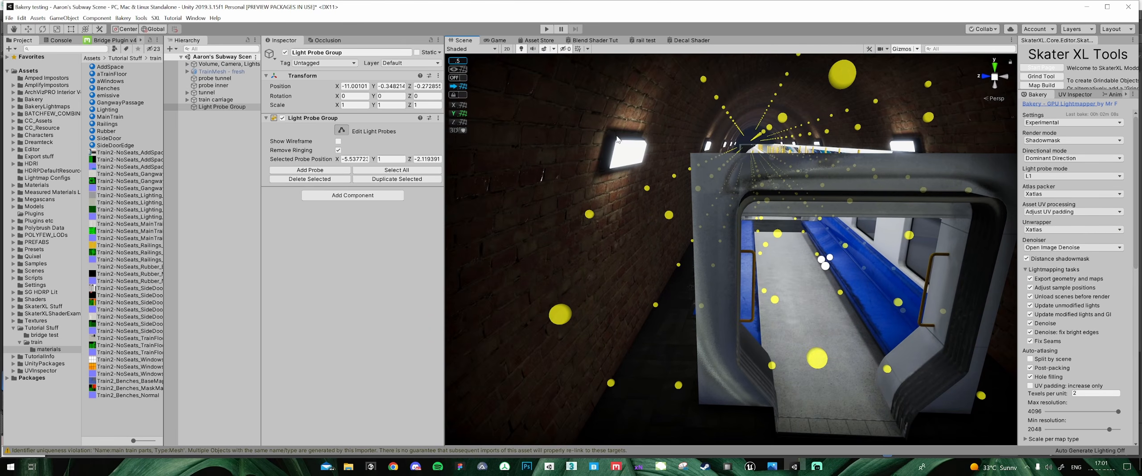
{"action": "right_click_drag", "start_coordinate": [669, 273], "coordinate": [533, 375]}
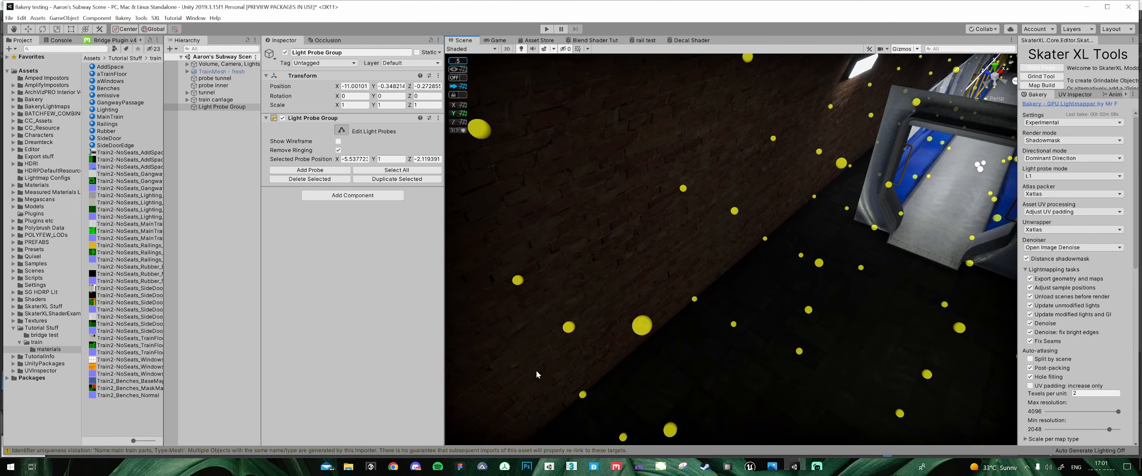
{"action": "right_click_drag", "start_coordinate": [700, 312], "coordinate": [703, 266]}
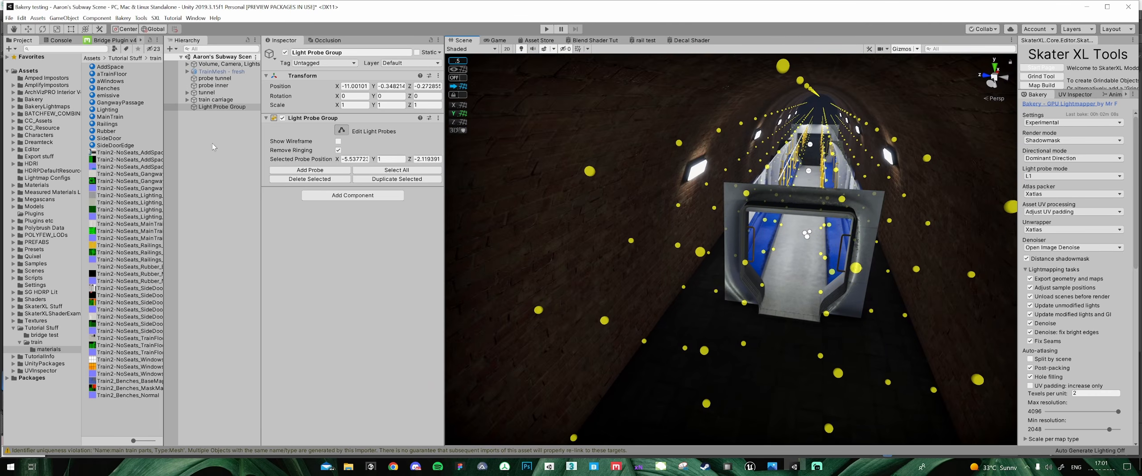
{"action": "left_click", "coordinate": [340, 131]}
- Add a 3D sphere to the scene and place it above the tunnel floor in front of the train carriage
{"action": "right_click_drag", "start_coordinate": [671, 194], "coordinate": [788, 230]}
{"action": "right_click", "coordinate": [210, 148]}
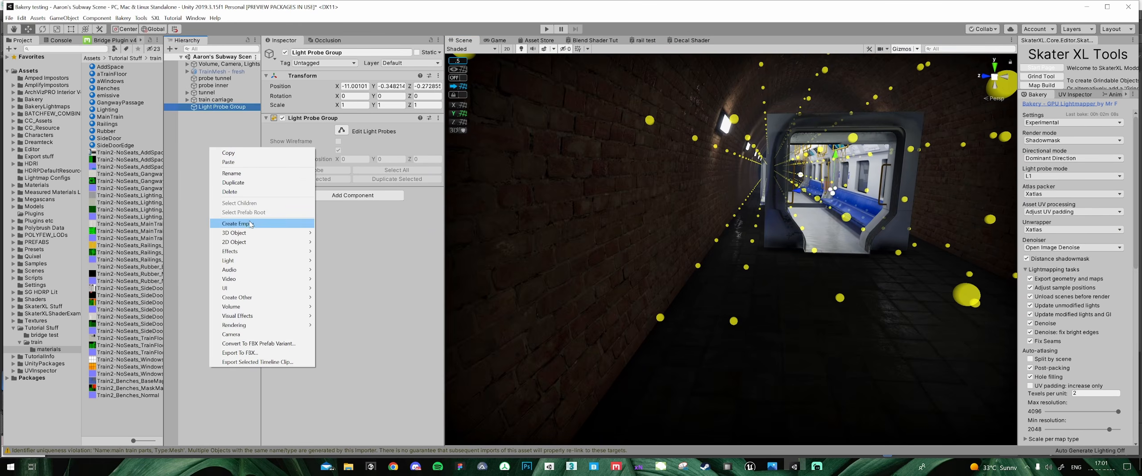
{"action": "mouse_move", "coordinate": [268, 233]}
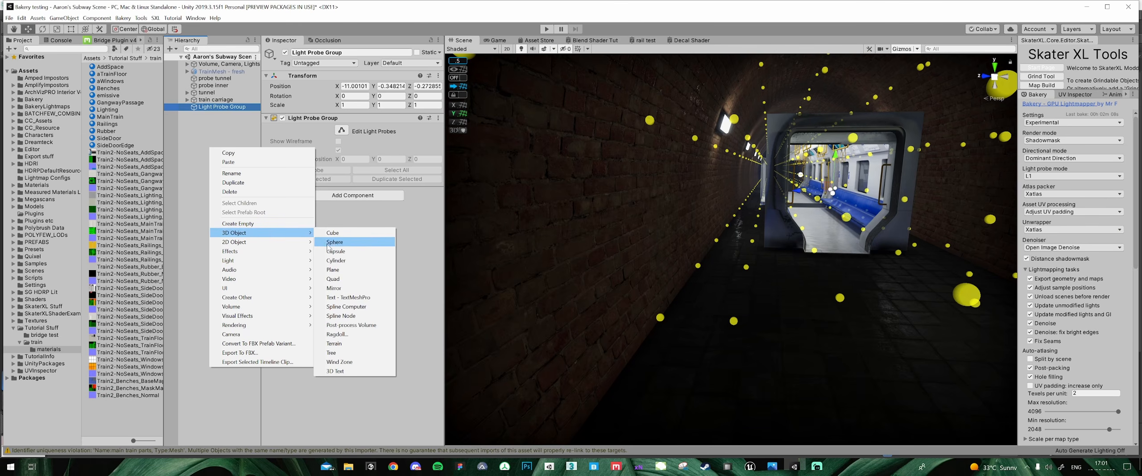
{"action": "left_click", "coordinate": [352, 244]}
{"action": "middle_click_drag", "start_coordinate": [744, 261], "coordinate": [722, 281]}
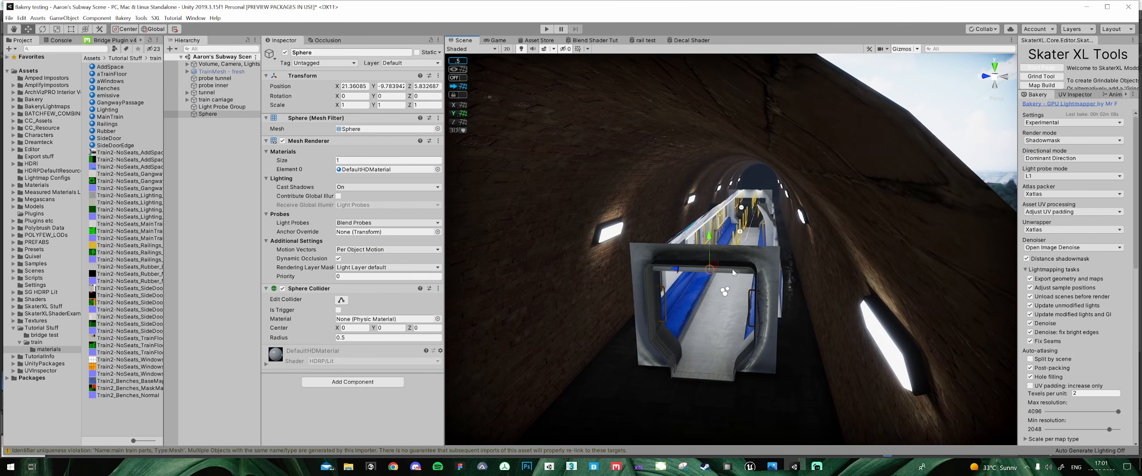
{"action": "left_click_drag", "start_coordinate": [711, 273], "coordinate": [688, 411]}
{"action": "left_click_drag", "start_coordinate": [688, 412], "coordinate": [690, 367], "text": "alt"}
{"action": "left_click_drag", "start_coordinate": [683, 278], "coordinate": [684, 192]}
{"action": "right_click_drag", "start_coordinate": [683, 219], "coordinate": [690, 208]}
{"action": "middle_click_drag", "start_coordinate": [686, 208], "coordinate": [723, 213]}
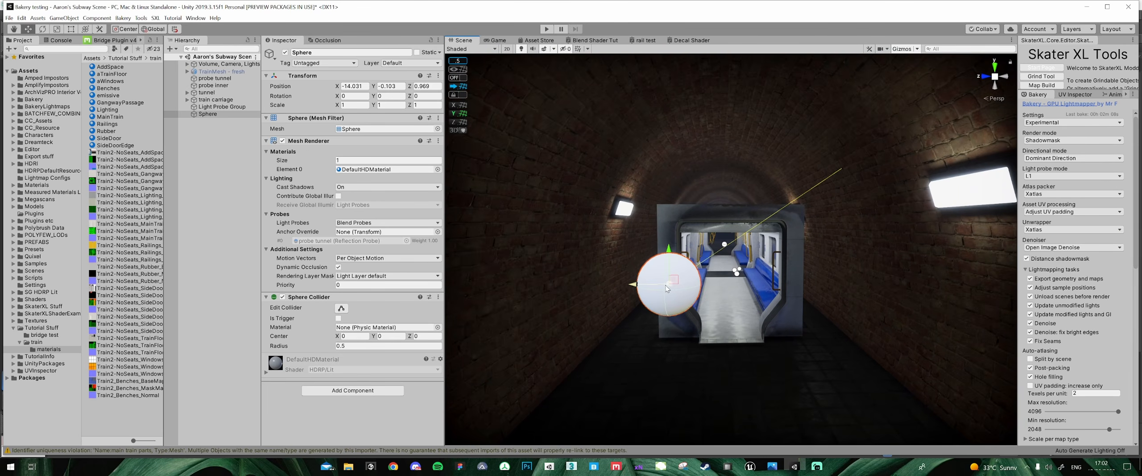
- Move the sphere around the tunnel in front of the train to test how the lighting affects it
{"action": "left_click_drag", "start_coordinate": [676, 282], "coordinate": [699, 248]}
{"action": "key", "text": "ctrl+z"}
{"action": "left_click_drag", "start_coordinate": [681, 278], "coordinate": [698, 281], "text": "alt"}
{"action": "middle_click_drag", "start_coordinate": [698, 282], "coordinate": [712, 258]}
{"action": "left_click_drag", "start_coordinate": [694, 249], "coordinate": [618, 258]}
{"action": "right_click_drag", "start_coordinate": [617, 259], "coordinate": [809, 266]}
{"action": "left_click_drag", "start_coordinate": [798, 231], "coordinate": [653, 245]}
{"action": "right_click_drag", "start_coordinate": [653, 245], "coordinate": [454, 233]}
{"action": "right_click_drag", "start_coordinate": [690, 267], "coordinate": [727, 295]}
{"action": "middle_click_drag", "start_coordinate": [727, 295], "coordinate": [739, 251]}
- Select the light probe group and show the tunnel's cross-section in an orthographic side view
{"action": "left_click", "coordinate": [761, 241]}
{"action": "scroll", "coordinate": [760, 239], "scroll_direction": "up", "scroll_amount": 3}
{"action": "scroll", "coordinate": [763, 224], "scroll_direction": "up", "scroll_amount": 5}
{"action": "middle_click_drag", "start_coordinate": [766, 224], "coordinate": [760, 211]}
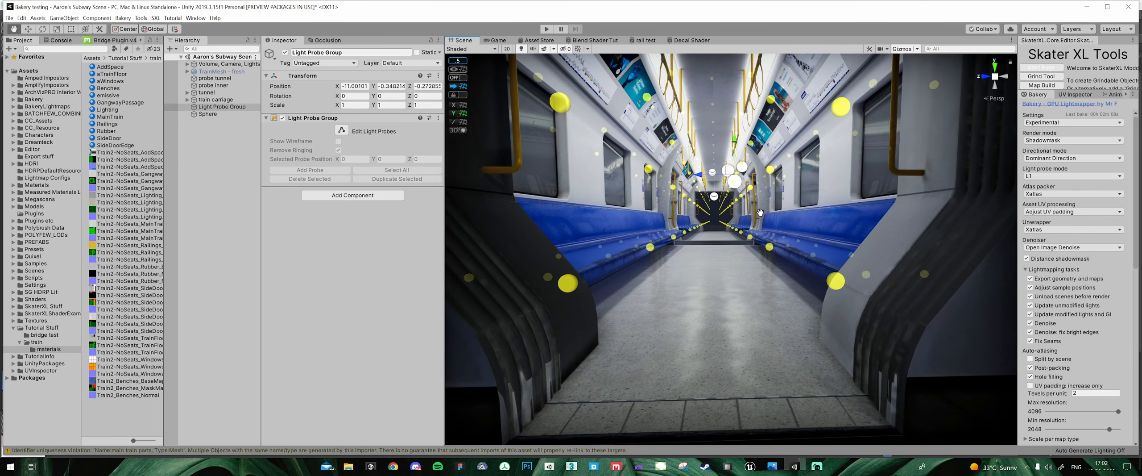
{"action": "left_click", "coordinate": [992, 100]}
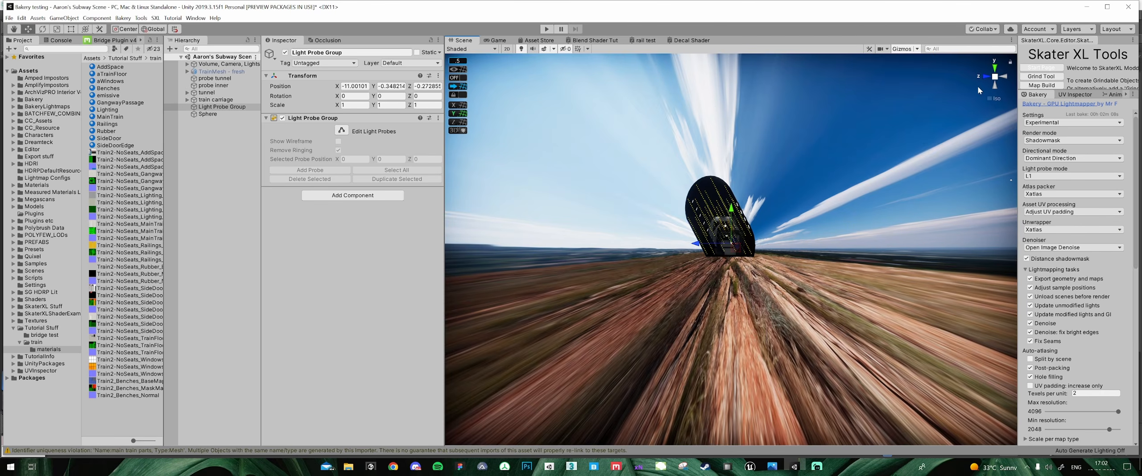
{"action": "left_click", "coordinate": [986, 75]}
{"action": "middle_click_drag", "start_coordinate": [689, 115], "coordinate": [711, 256]}
{"action": "scroll", "coordinate": [717, 261], "scroll_direction": "up", "scroll_amount": 15}
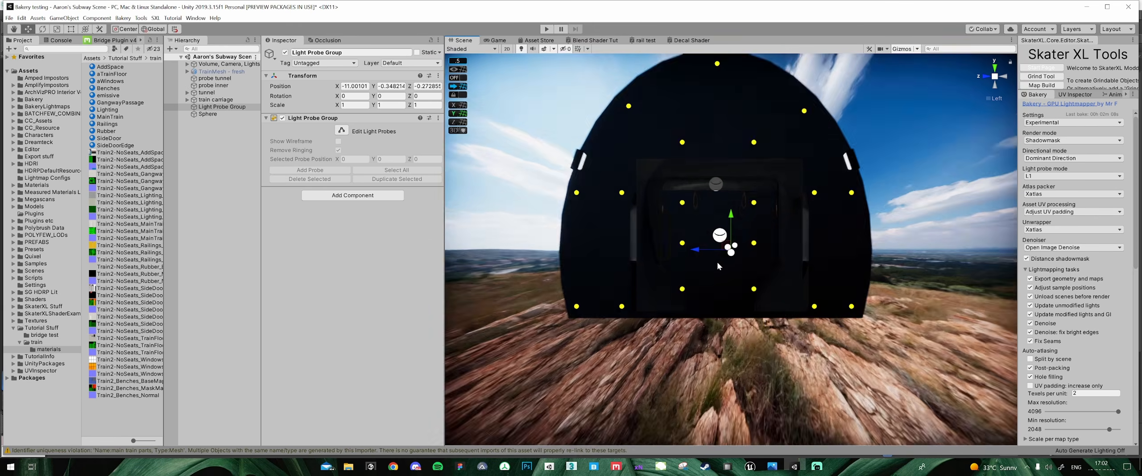
{"action": "scroll", "coordinate": [714, 267], "scroll_direction": "up", "scroll_amount": 10}
{"action": "left_click_drag", "start_coordinate": [601, 236], "coordinate": [865, 309]}
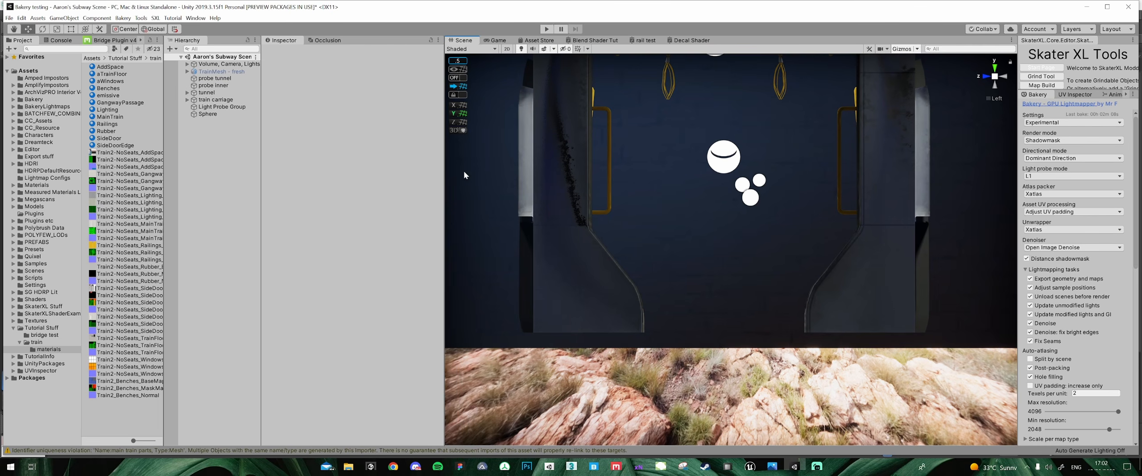
- Enable light probe editing, select the lowest pair of probe rows inside the carriage and duplicate it toward the floor
{"action": "left_click", "coordinate": [342, 130]}
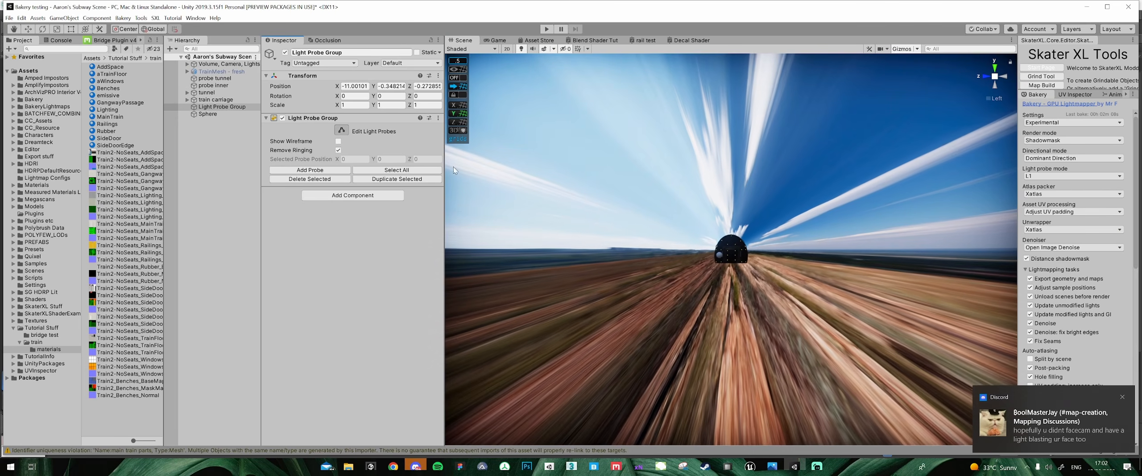
{"action": "middle_click", "coordinate": [1020, 416]}
{"action": "scroll", "coordinate": [729, 286], "scroll_direction": "up", "scroll_amount": 5}
{"action": "left_click_drag", "start_coordinate": [704, 302], "coordinate": [781, 325]}
{"action": "scroll", "coordinate": [739, 315], "scroll_direction": "up", "scroll_amount": 7}
{"action": "middle_click_drag", "start_coordinate": [739, 316], "coordinate": [675, 233]}
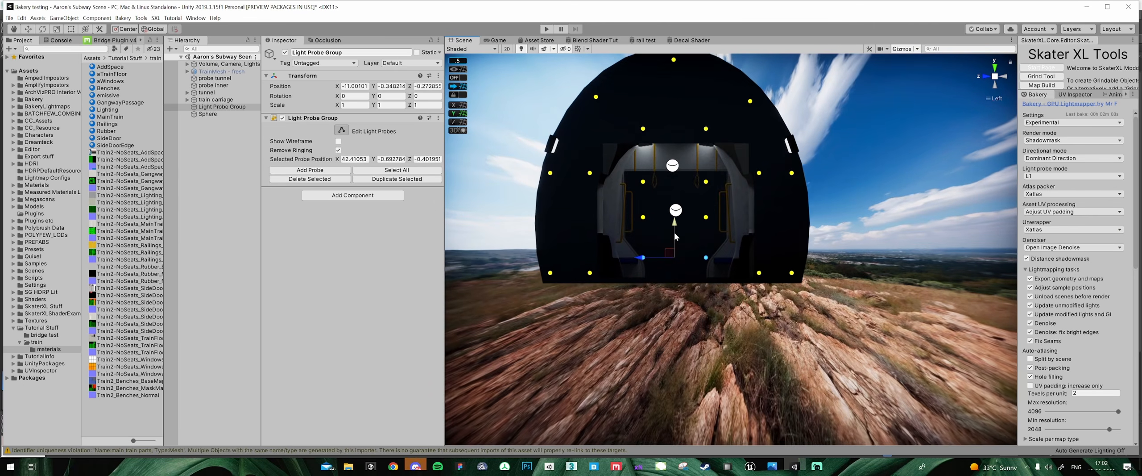
{"action": "scroll", "coordinate": [674, 237], "scroll_direction": "down", "scroll_amount": 10}
{"action": "scroll", "coordinate": [732, 241], "scroll_direction": "up", "scroll_amount": 6}
{"action": "scroll", "coordinate": [732, 245], "scroll_direction": "down", "scroll_amount": 3}
{"action": "scroll", "coordinate": [731, 247], "scroll_direction": "down", "scroll_amount": 3}
{"action": "scroll", "coordinate": [732, 247], "scroll_direction": "up", "scroll_amount": 6}
{"action": "scroll", "coordinate": [733, 243], "scroll_direction": "up", "scroll_amount": 1}
{"action": "left_click_drag", "start_coordinate": [733, 218], "coordinate": [731, 227]}
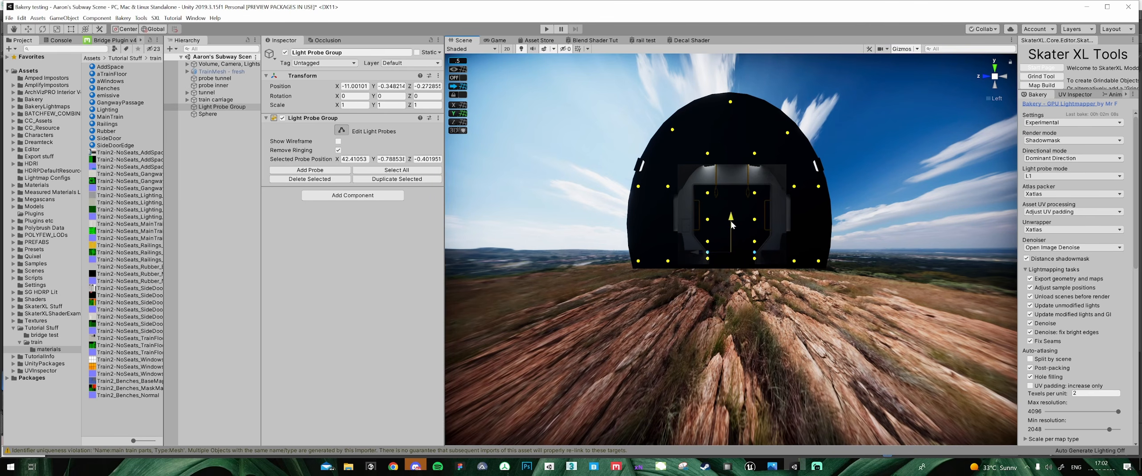
- Duplicate the bottom carriage probes outward toward both sides of the train at floor level
{"action": "scroll", "coordinate": [731, 220], "scroll_direction": "up", "scroll_amount": 2}
{"action": "left_click", "coordinate": [704, 252]}
{"action": "left_click_drag", "start_coordinate": [703, 256], "coordinate": [685, 259]}
{"action": "left_click", "coordinate": [756, 251]}
{"action": "left_click_drag", "start_coordinate": [752, 248], "coordinate": [774, 258]}
{"action": "scroll", "coordinate": [764, 254], "scroll_direction": "up", "scroll_amount": 1}
{"action": "scroll", "coordinate": [773, 256], "scroll_direction": "up", "scroll_amount": 3}
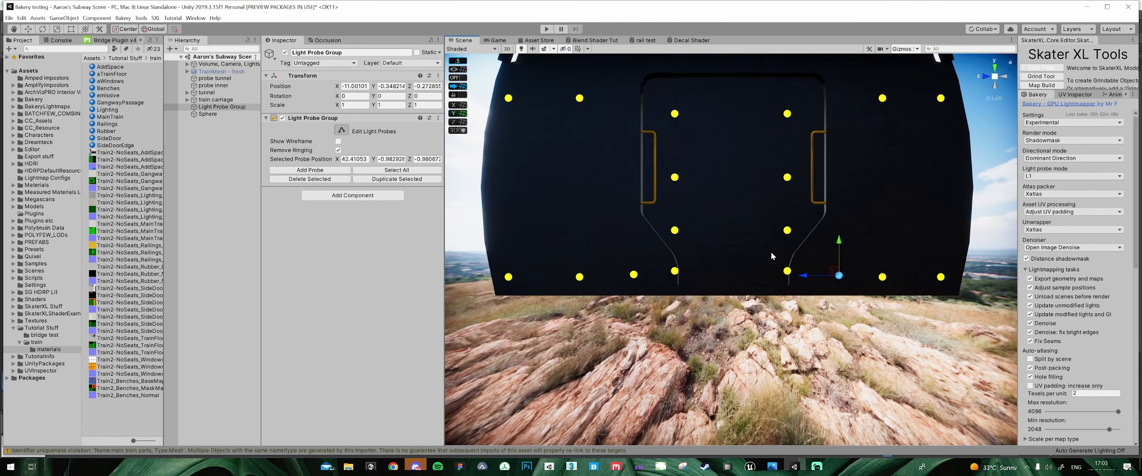
- In wireframe display, delete the extra outer floor-level probes on both sides and adjust the height of the lower central pair
{"action": "left_click", "coordinate": [472, 48]}
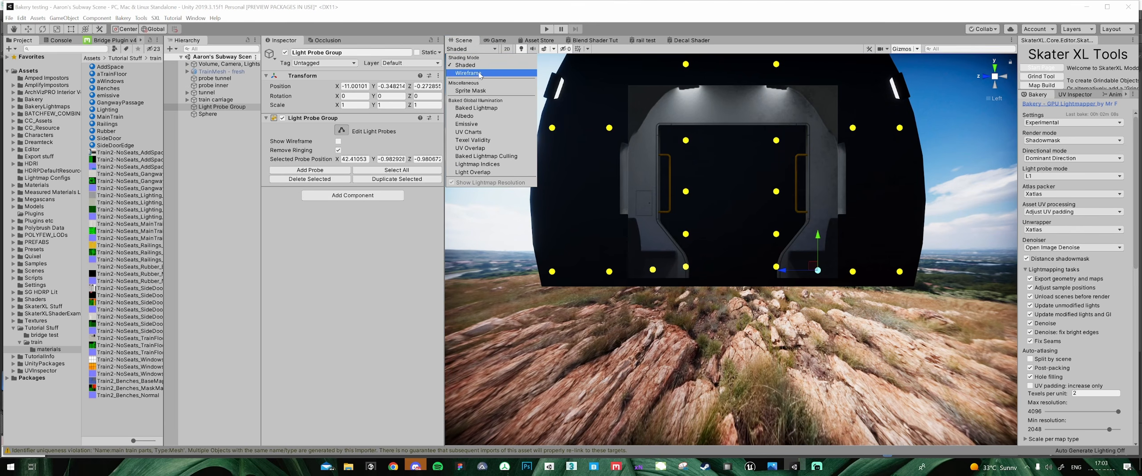
{"action": "left_click", "coordinate": [468, 73]}
{"action": "scroll", "coordinate": [814, 244], "scroll_direction": "down", "scroll_amount": 8}
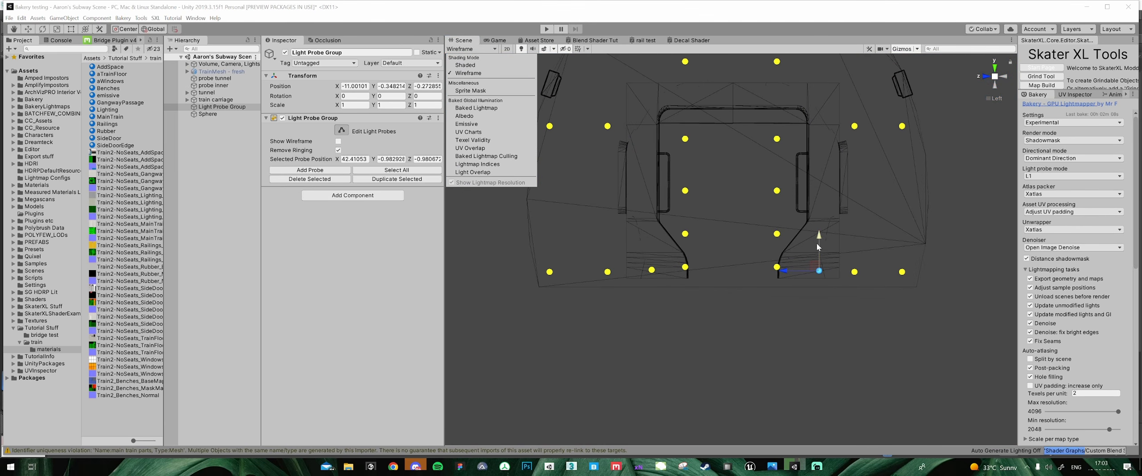
{"action": "scroll", "coordinate": [804, 245], "scroll_direction": "down", "scroll_amount": 2}
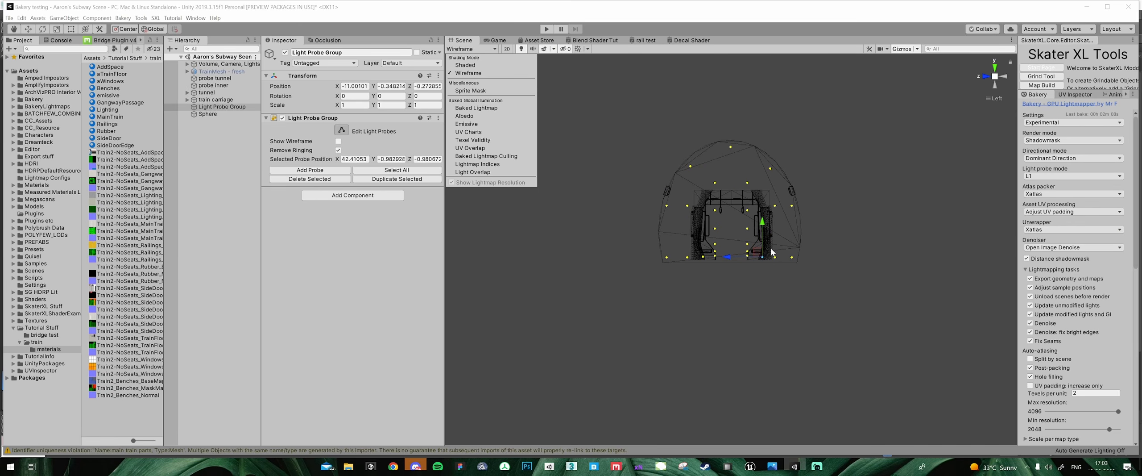
{"action": "left_click", "coordinate": [698, 261]}
{"action": "left_click", "coordinate": [703, 257]}
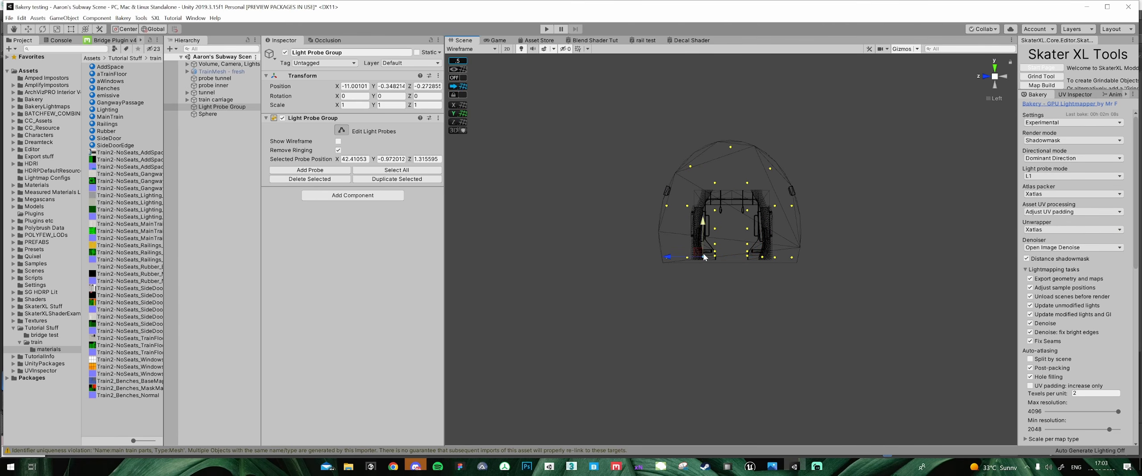
{"action": "left_click", "coordinate": [758, 254]}
{"action": "left_click_drag", "start_coordinate": [760, 254], "coordinate": [726, 238]}
- Return the scene to a shaded perspective view, finish editing the light probes and inspect them inside the carriage
{"action": "left_click", "coordinate": [993, 98]}
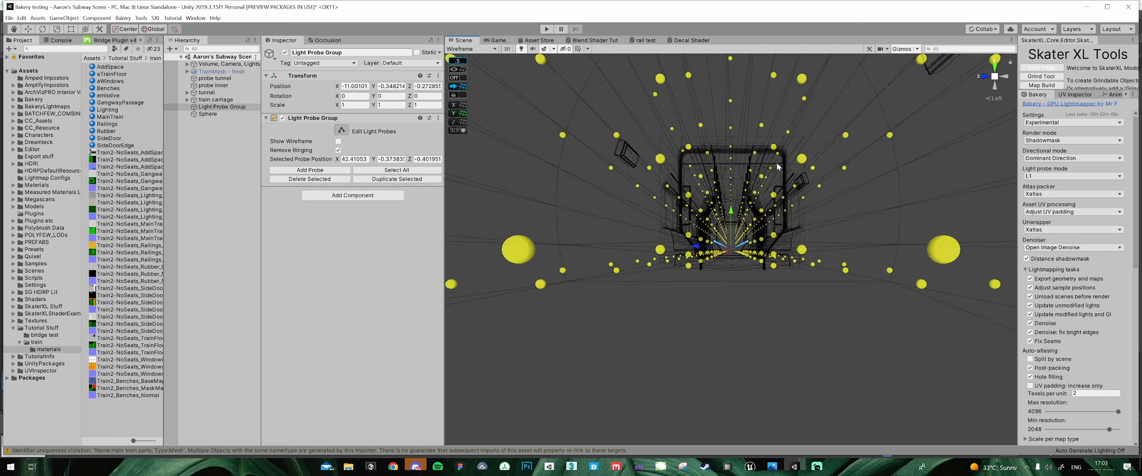
{"action": "left_click", "coordinate": [490, 50]}
{"action": "left_click", "coordinate": [464, 58]}
{"action": "scroll", "coordinate": [745, 225], "scroll_direction": "up", "scroll_amount": 5}
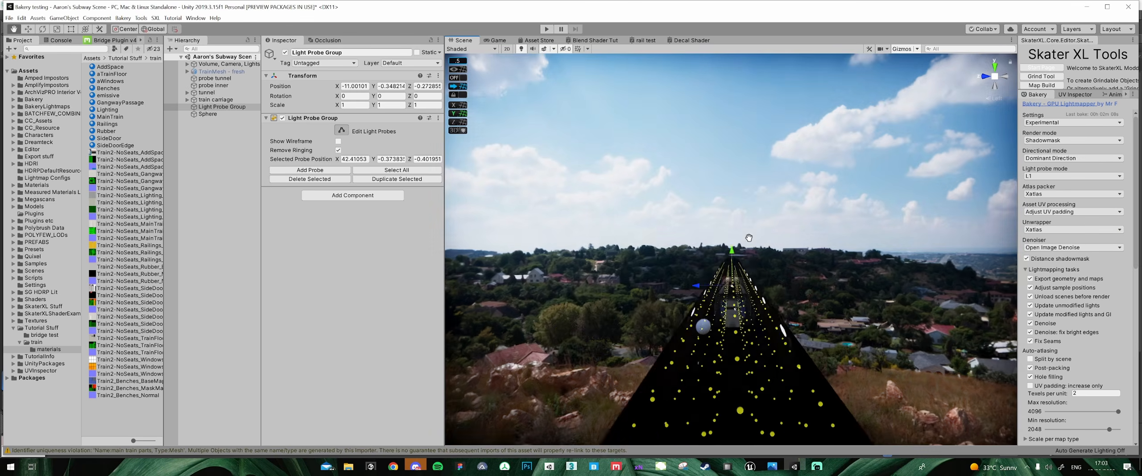
{"action": "key", "text": "w"}
{"action": "right_click_drag", "start_coordinate": [740, 243], "coordinate": [723, 243]}
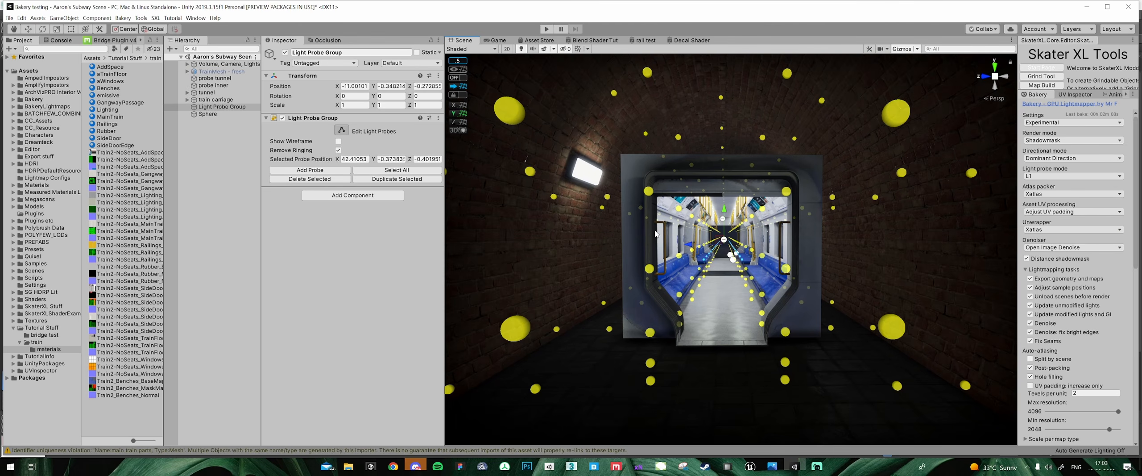
{"action": "left_click", "coordinate": [341, 133]}
{"action": "middle_click_drag", "start_coordinate": [753, 280], "coordinate": [770, 237]}
{"action": "scroll", "coordinate": [714, 250], "scroll_direction": "up", "scroll_amount": 10}
{"action": "scroll", "coordinate": [778, 252], "scroll_direction": "down", "scroll_amount": 5}
{"action": "scroll", "coordinate": [770, 237], "scroll_direction": "up", "scroll_amount": 3}
{"action": "scroll", "coordinate": [770, 238], "scroll_direction": "up", "scroll_amount": 4}
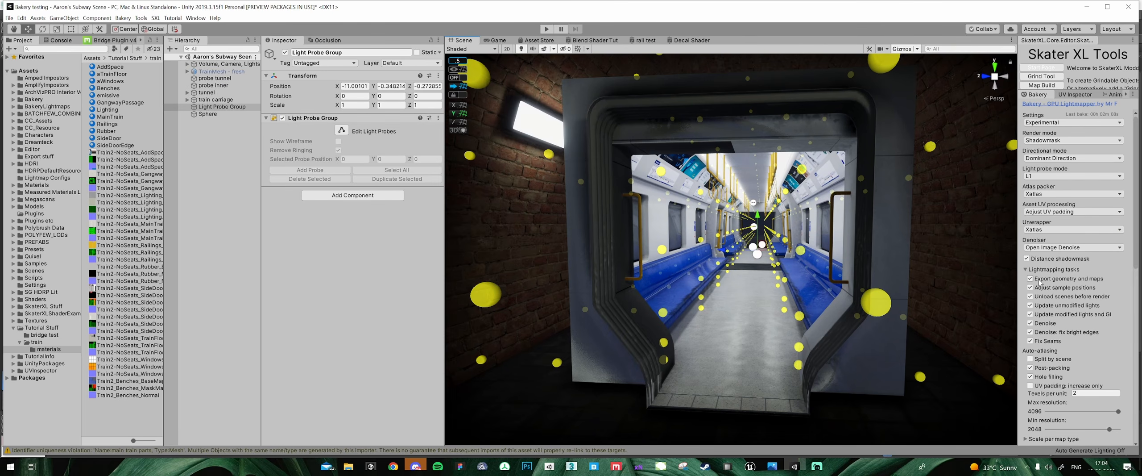
- Set the Bakery sector to None and render the lighting for the whole scene
{"action": "mouse_move", "coordinate": [1040, 279]}
{"action": "scroll", "coordinate": [1061, 290], "scroll_direction": "down", "scroll_amount": 10}
{"action": "left_click", "coordinate": [1120, 308]}
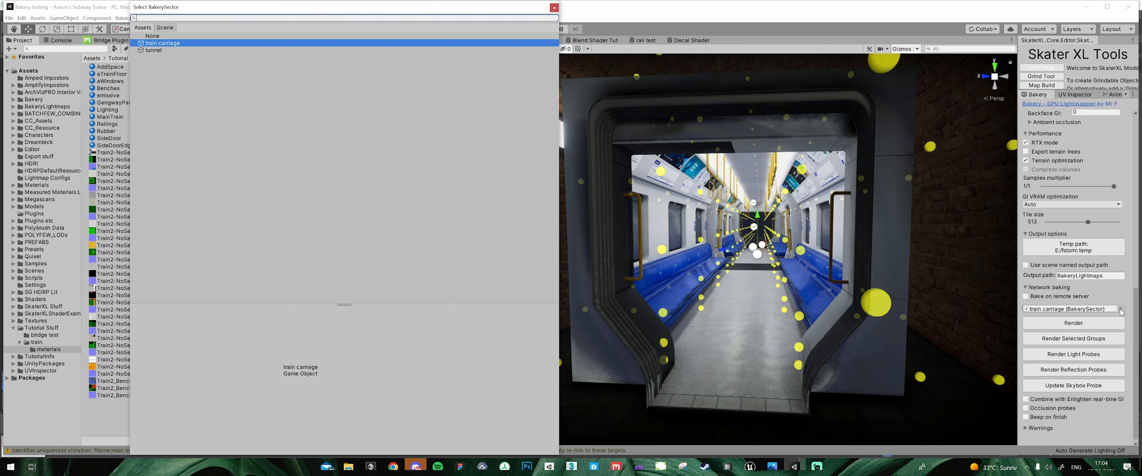
{"action": "double_click", "coordinate": [169, 38]}
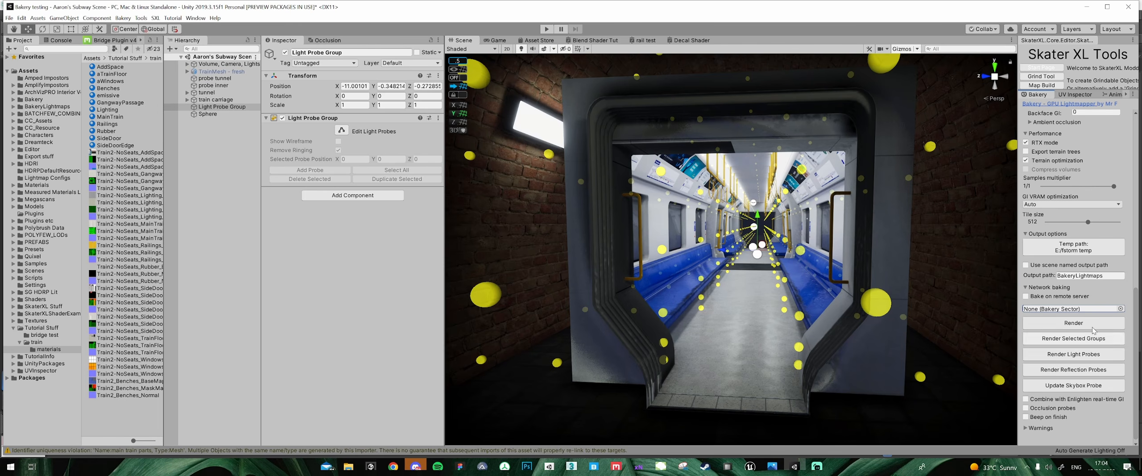
{"action": "left_click_drag", "start_coordinate": [1138, 345], "coordinate": [1136, 165]}
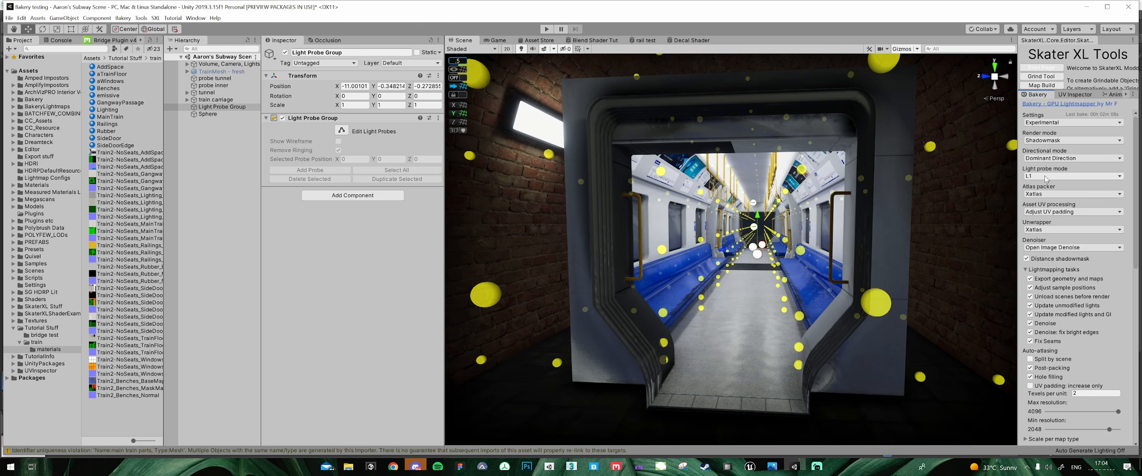
{"action": "left_click_drag", "start_coordinate": [1137, 205], "coordinate": [1136, 379]}
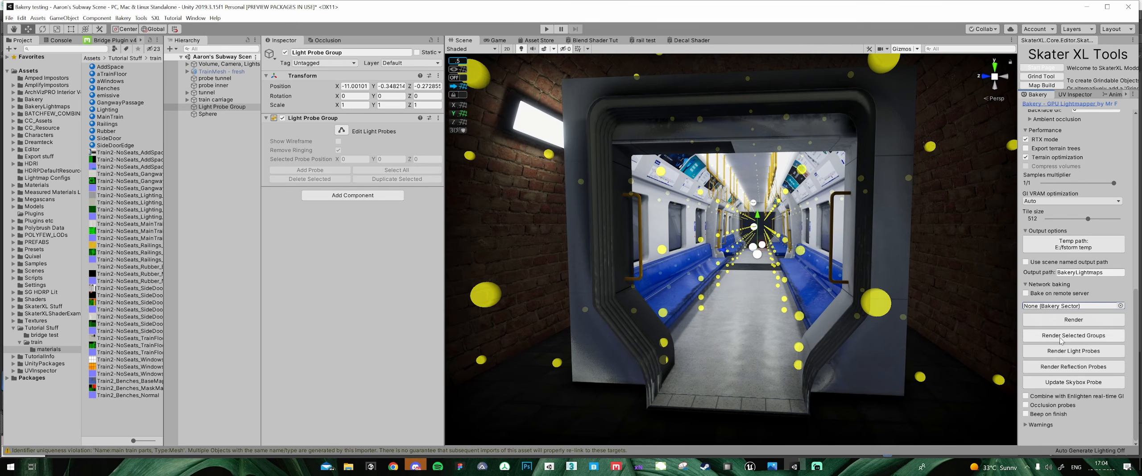
{"action": "left_click", "coordinate": [1070, 319]}
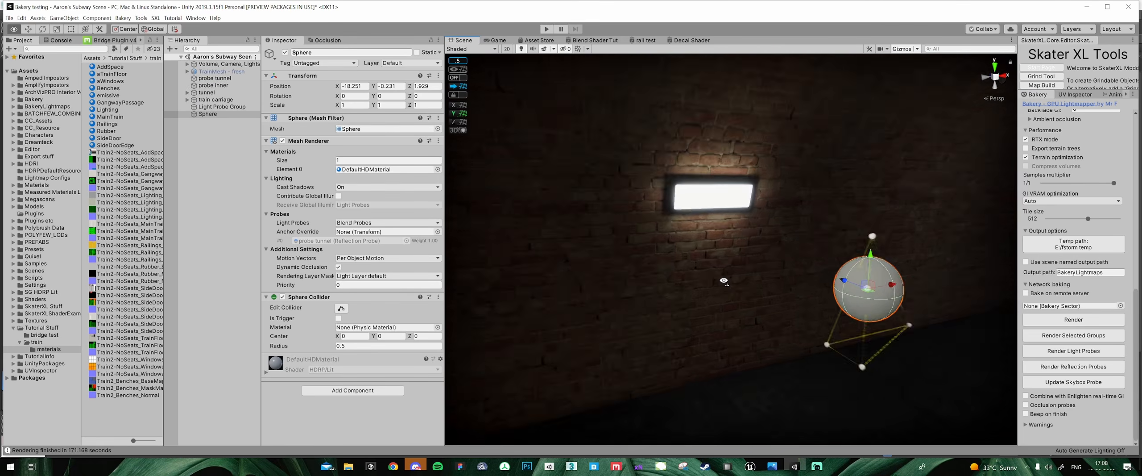
- Move the test sphere away from the wall lamp and across to the tunnel's centre, to about X -16.65, Z -0.93
{"action": "left_click_drag", "start_coordinate": [775, 253], "coordinate": [763, 252], "text": "alt"}
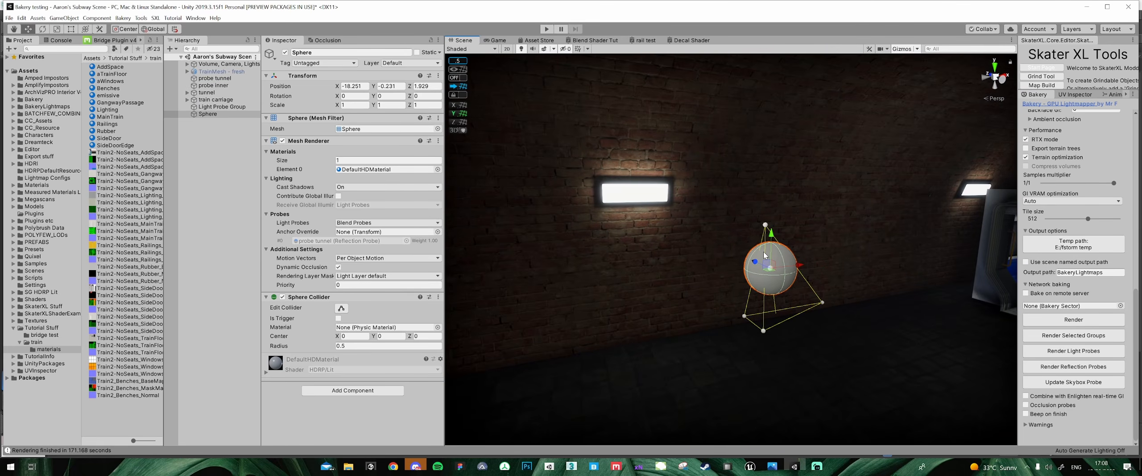
{"action": "left_click_drag", "start_coordinate": [798, 258], "coordinate": [754, 387], "text": "alt"}
{"action": "right_click_drag", "start_coordinate": [755, 387], "coordinate": [762, 358]}
{"action": "left_click_drag", "start_coordinate": [717, 303], "coordinate": [1053, 229]}
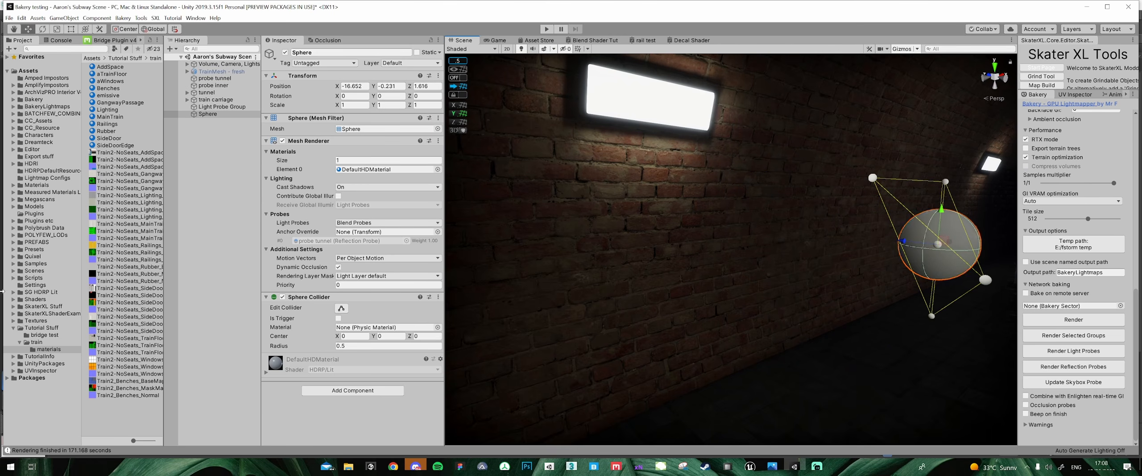
{"action": "right_click_drag", "start_coordinate": [877, 440], "coordinate": [996, 439]}
{"action": "left_click_drag", "start_coordinate": [609, 248], "coordinate": [782, 241]}
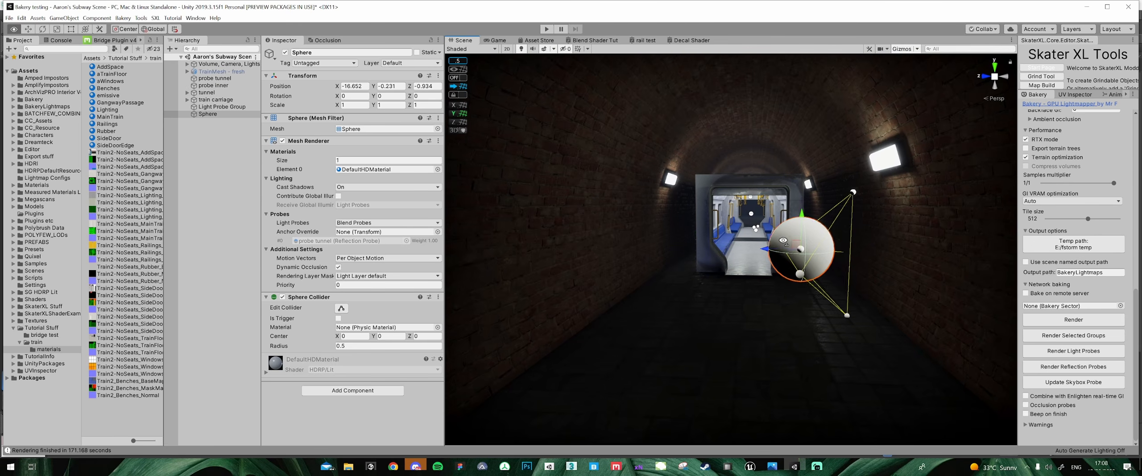
- Move the test sphere back to the tunnel's side wall, to about X -18.44, Z 2.48, and check its shading
{"action": "right_click_drag", "start_coordinate": [782, 241], "coordinate": [790, 239]}
{"action": "left_click_drag", "start_coordinate": [758, 258], "coordinate": [542, 252]}
{"action": "right_click_drag", "start_coordinate": [542, 252], "coordinate": [586, 253]}
{"action": "left_click_drag", "start_coordinate": [584, 250], "coordinate": [505, 270]}
{"action": "key", "text": "s"}
{"action": "right_click_drag", "start_coordinate": [575, 253], "coordinate": [586, 251]}
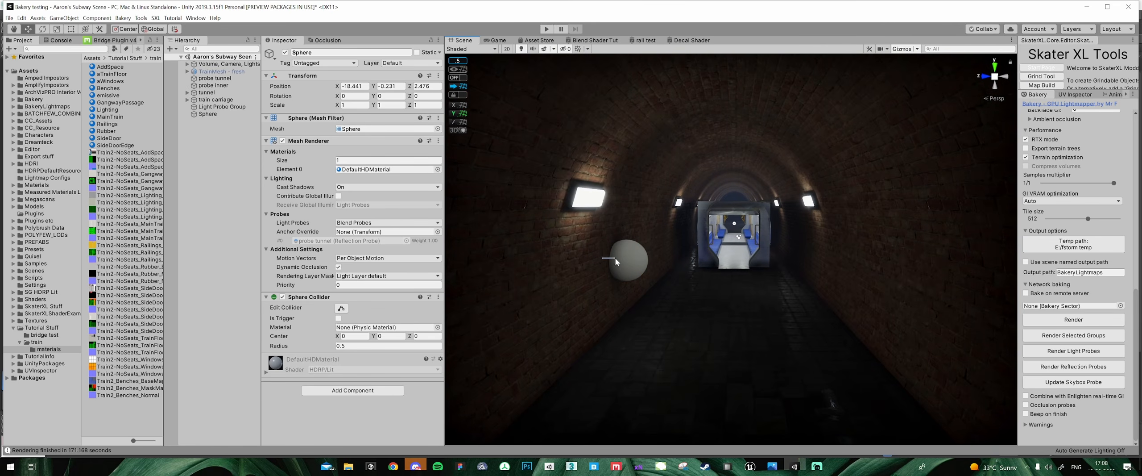
- Raise the test sphere beside the wall lamp to about X -20.41, Y 0.36, Z 1.94 and examine its lighting
{"action": "left_click", "coordinate": [629, 260]}
{"action": "left_click_drag", "start_coordinate": [629, 259], "coordinate": [624, 218]}
{"action": "right_click_drag", "start_coordinate": [624, 217], "coordinate": [686, 260]}
{"action": "key", "text": "a"}
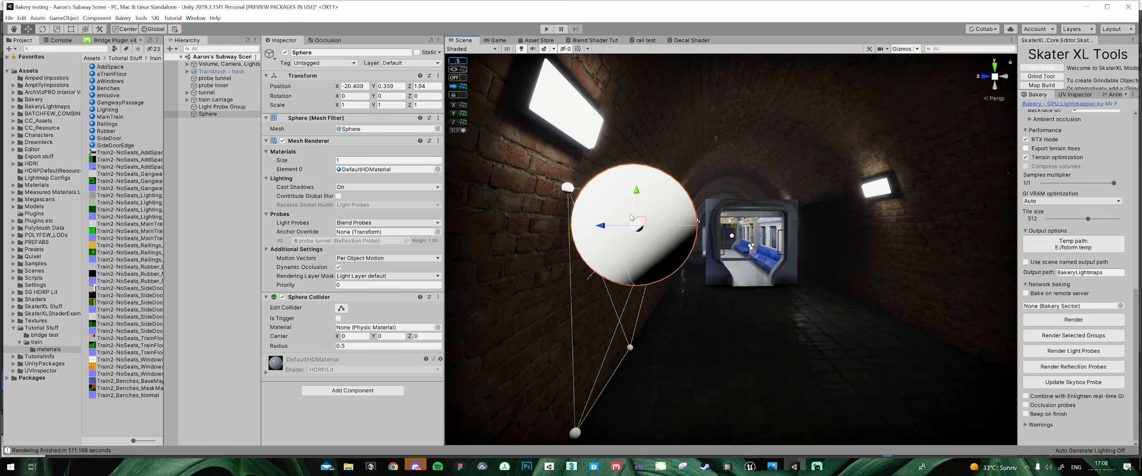
- Move the test sphere across the tunnel and up to the end of the train carriage, to about X -12.28, Z -0.59
{"action": "left_click_drag", "start_coordinate": [611, 228], "coordinate": [912, 227]}
{"action": "mouse_move", "coordinate": [912, 226]}
{"action": "right_mouse_down"}
{"action": "mouse_move", "coordinate": [941, 234]}
{"action": "mouse_move", "coordinate": [863, 238]}
{"action": "mouse_move", "coordinate": [905, 330]}
{"action": "mouse_move", "coordinate": [891, 221]}
{"action": "right_mouse_up"}
{"action": "key", "text": "s"}
{"action": "left_click_drag", "start_coordinate": [887, 221], "coordinate": [555, 197]}
{"action": "key", "text": "a"}
{"action": "right_click_drag", "start_coordinate": [874, 223], "coordinate": [904, 238]}
{"action": "middle_click_drag", "start_coordinate": [904, 238], "coordinate": [860, 233]}
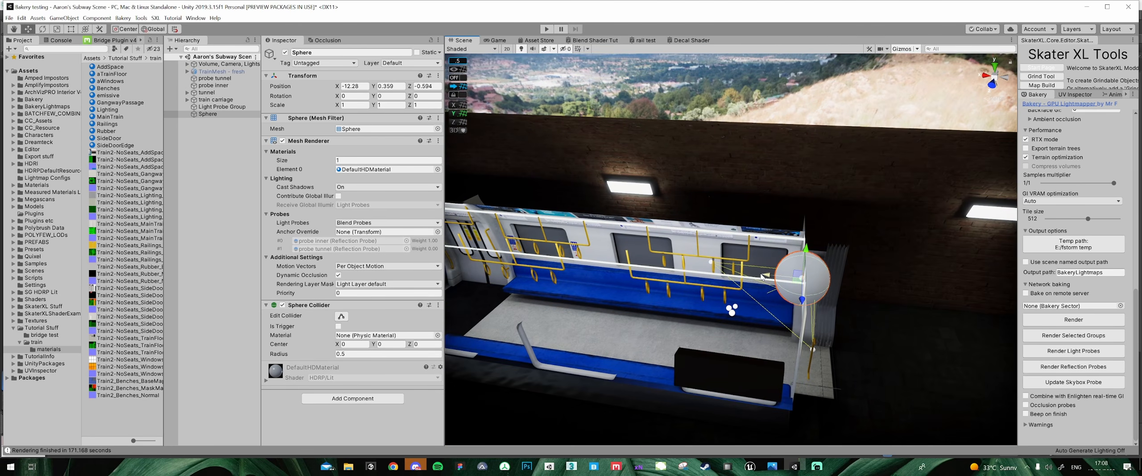
- Move the test sphere into the carriage to about X -10.1, Z 0.56 and check how the interior lights it
{"action": "left_click_drag", "start_coordinate": [761, 277], "coordinate": [667, 266]}
{"action": "left_click_drag", "start_coordinate": [655, 314], "coordinate": [652, 319]}
{"action": "right_click_drag", "start_coordinate": [652, 319], "coordinate": [632, 209]}
{"action": "key", "text": "d"}
{"action": "middle_click_drag", "start_coordinate": [632, 209], "coordinate": [685, 206]}
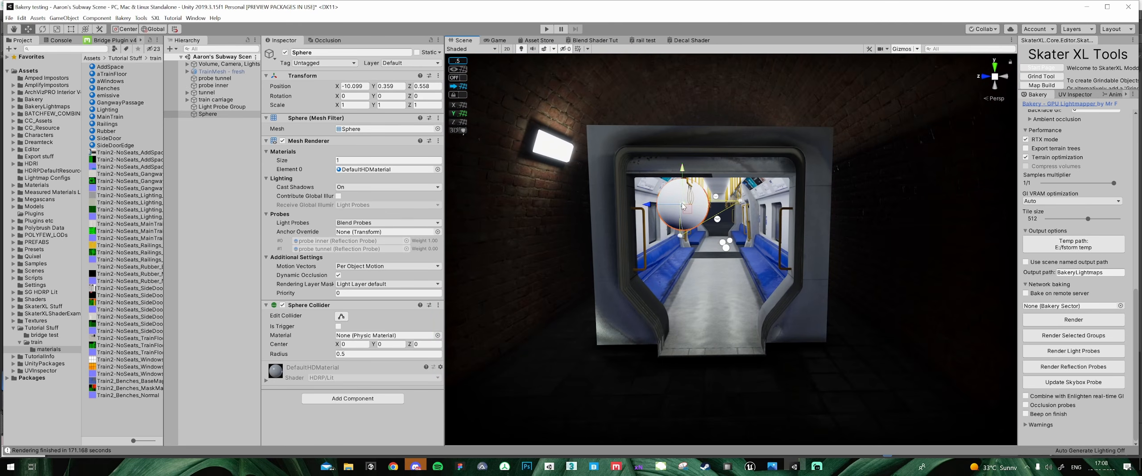
- Move the test sphere into the gap between the carriage and the tunnel wall, and pull it back out into the open tunnel
{"action": "left_click_drag", "start_coordinate": [698, 169], "coordinate": [698, 248]}
{"action": "left_click_drag", "start_coordinate": [659, 285], "coordinate": [565, 282]}
{"action": "middle_click_drag", "start_coordinate": [565, 282], "coordinate": [638, 293]}
{"action": "left_click_drag", "start_coordinate": [691, 292], "coordinate": [692, 211]}
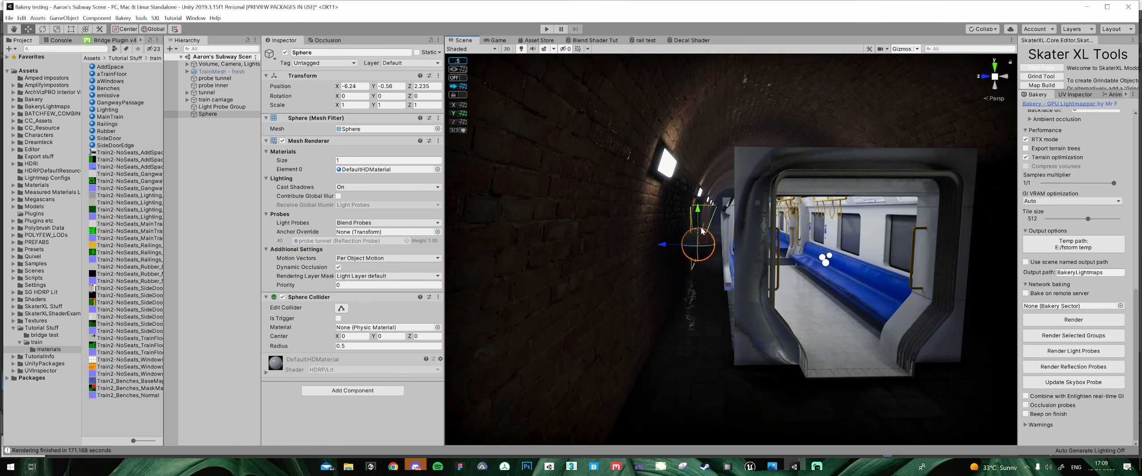
{"action": "scroll", "coordinate": [696, 250], "scroll_direction": "down", "scroll_amount": 5}
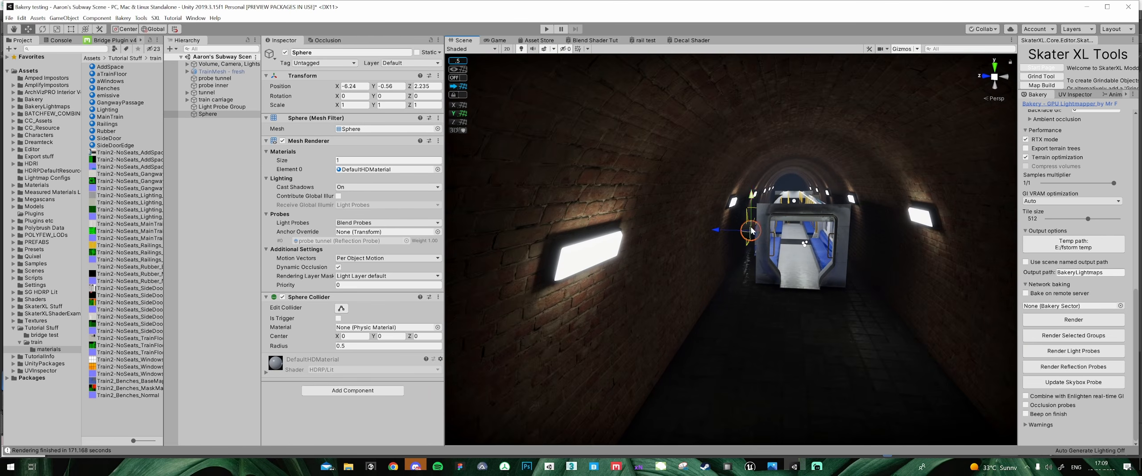
{"action": "scroll", "coordinate": [749, 234], "scroll_direction": "down", "scroll_amount": 3}
{"action": "left_click_drag", "start_coordinate": [717, 241], "coordinate": [563, 234]}
- Select all probes in the Light Probe Group and duplicate them, offset along the tunnel to fill the gaps between existing probes
{"action": "left_click", "coordinate": [226, 106]}
{"action": "left_click", "coordinate": [342, 131]}
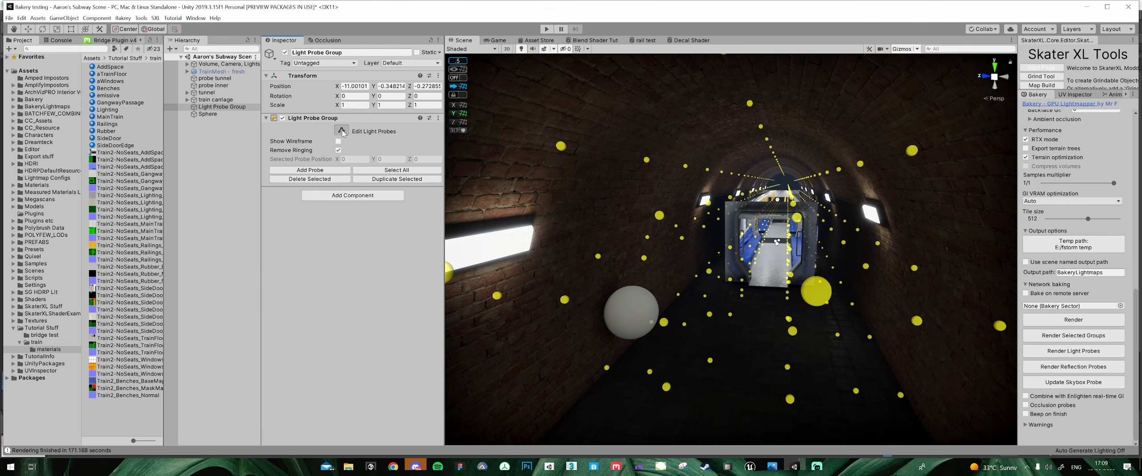
{"action": "left_click_drag", "start_coordinate": [548, 213], "coordinate": [772, 223], "text": "alt"}
{"action": "scroll", "coordinate": [714, 227], "scroll_direction": "up", "scroll_amount": 3}
{"action": "middle_click_drag", "start_coordinate": [584, 236], "coordinate": [704, 180]}
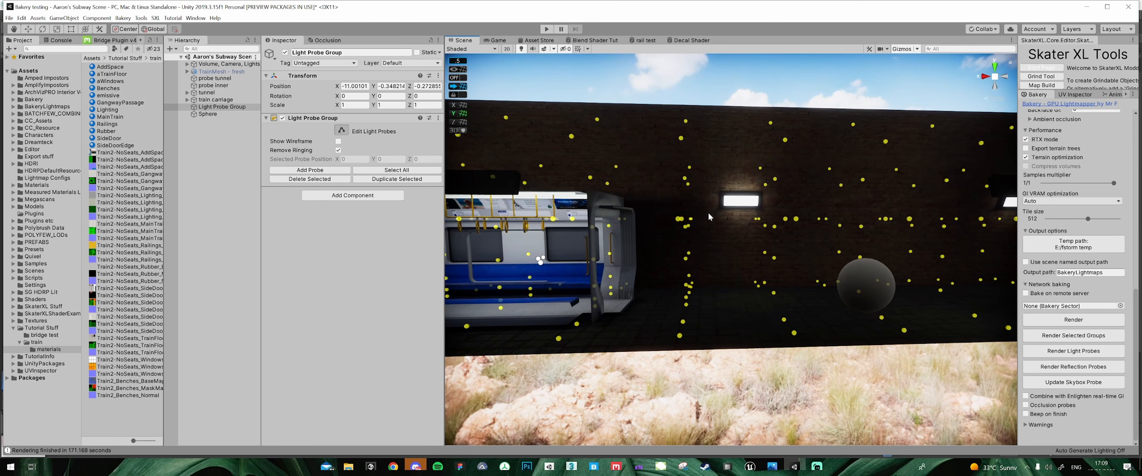
{"action": "scroll", "coordinate": [710, 215], "scroll_direction": "down", "scroll_amount": 4}
{"action": "middle_click_drag", "start_coordinate": [717, 226], "coordinate": [691, 213]}
{"action": "scroll", "coordinate": [711, 226], "scroll_direction": "down", "scroll_amount": 3}
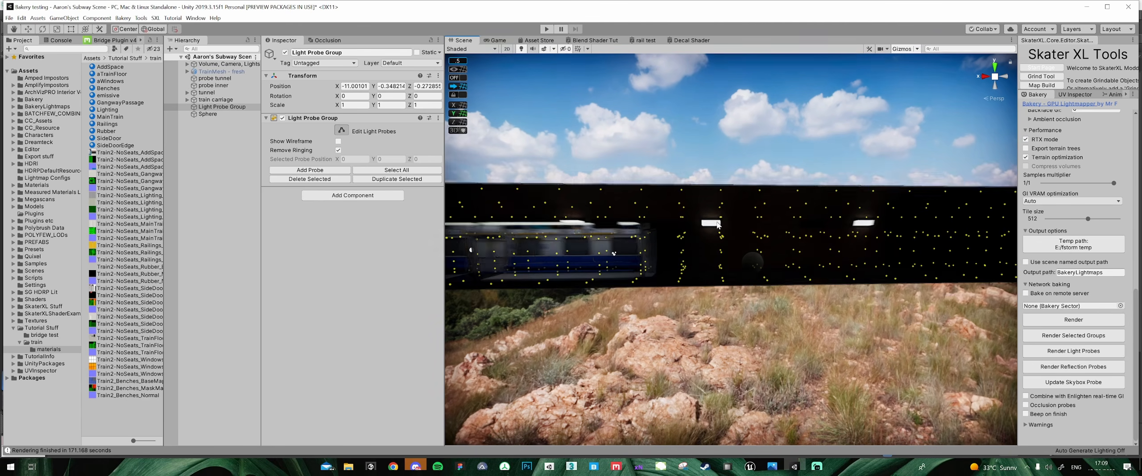
{"action": "scroll", "coordinate": [719, 230], "scroll_direction": "up", "scroll_amount": 3}
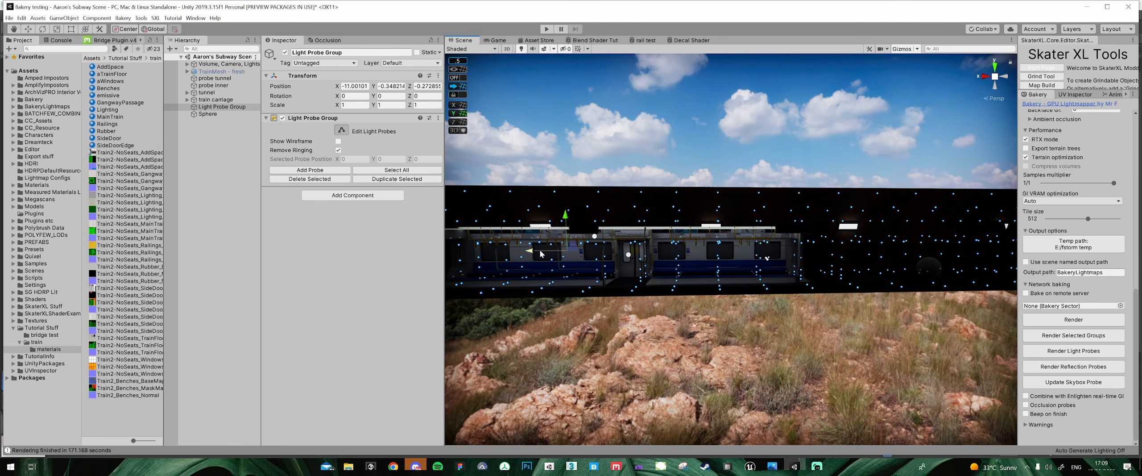
{"action": "left_click", "coordinate": [533, 250]}
{"action": "middle_click_drag", "start_coordinate": [667, 242], "coordinate": [644, 240]}
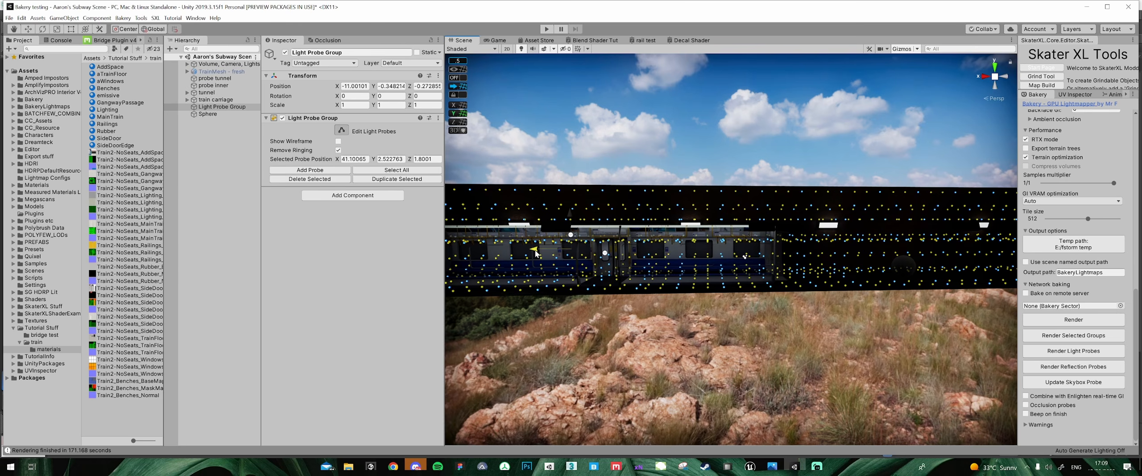
- Examine the duplicated probe grid along the tunnel from outside and inside, and finish editing the light probes
{"action": "middle_click_drag", "start_coordinate": [795, 254], "coordinate": [706, 253]}
{"action": "left_click_drag", "start_coordinate": [707, 253], "coordinate": [642, 175], "text": "alt"}
{"action": "left_click_drag", "start_coordinate": [610, 120], "coordinate": [582, 132], "text": "alt"}
{"action": "mouse_move", "coordinate": [683, 271]}
{"action": "middle_mouse_down"}
{"action": "mouse_move", "coordinate": [673, 237]}
{"action": "mouse_move", "coordinate": [688, 255]}
{"action": "middle_mouse_up"}
{"action": "left_click_drag", "start_coordinate": [688, 255], "coordinate": [752, 272], "text": "alt"}
{"action": "right_click_drag", "start_coordinate": [752, 272], "coordinate": [716, 259]}
{"action": "middle_click_drag", "start_coordinate": [748, 254], "coordinate": [774, 263]}
{"action": "right_click_drag", "start_coordinate": [774, 263], "coordinate": [638, 257]}
{"action": "scroll", "coordinate": [599, 264], "scroll_direction": "down", "scroll_amount": 8}
{"action": "middle_click_drag", "start_coordinate": [638, 256], "coordinate": [544, 259]}
{"action": "right_click_drag", "start_coordinate": [544, 258], "coordinate": [626, 248]}
{"action": "middle_click_drag", "start_coordinate": [627, 248], "coordinate": [708, 252]}
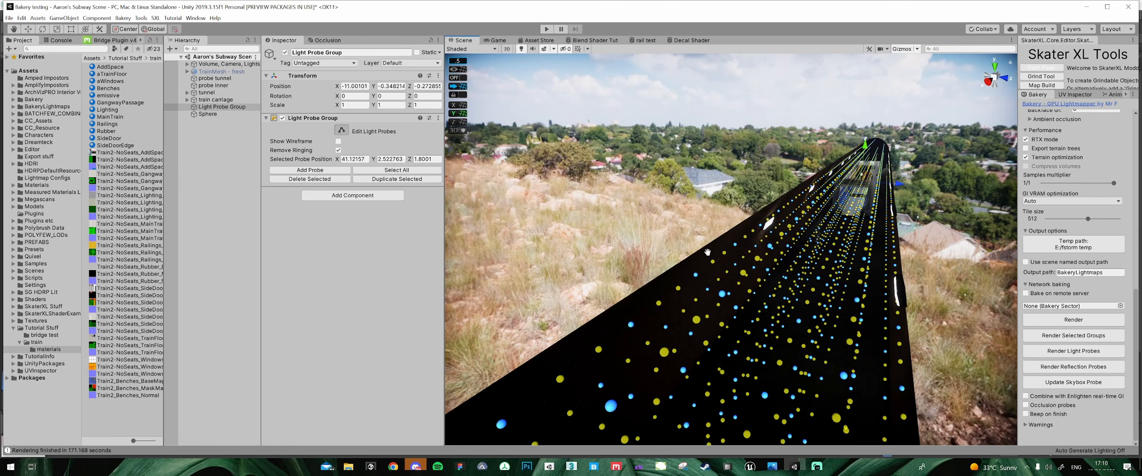
{"action": "middle_click_drag", "start_coordinate": [783, 254], "coordinate": [786, 228]}
{"action": "right_click_drag", "start_coordinate": [786, 228], "coordinate": [799, 214]}
{"action": "middle_click_drag", "start_coordinate": [799, 215], "coordinate": [767, 238]}
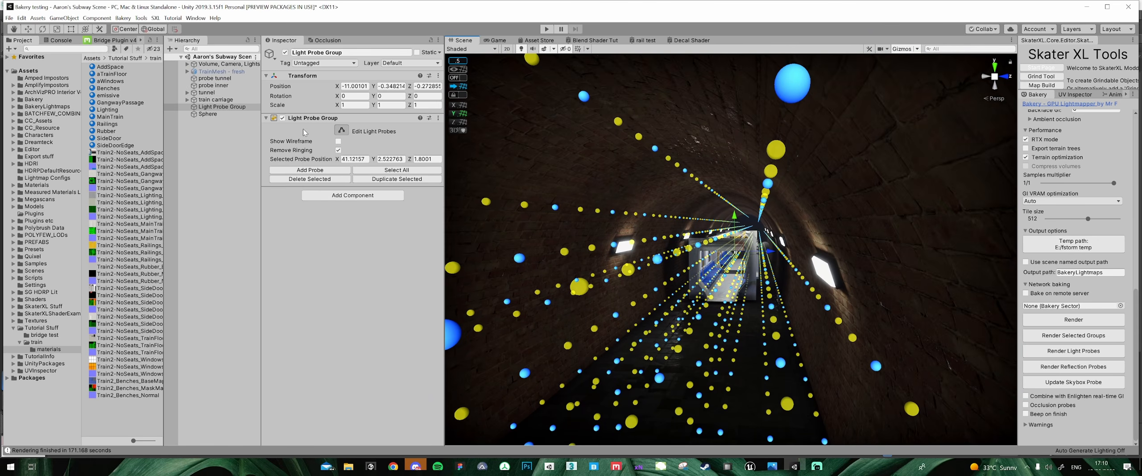
{"action": "left_click", "coordinate": [342, 132]}
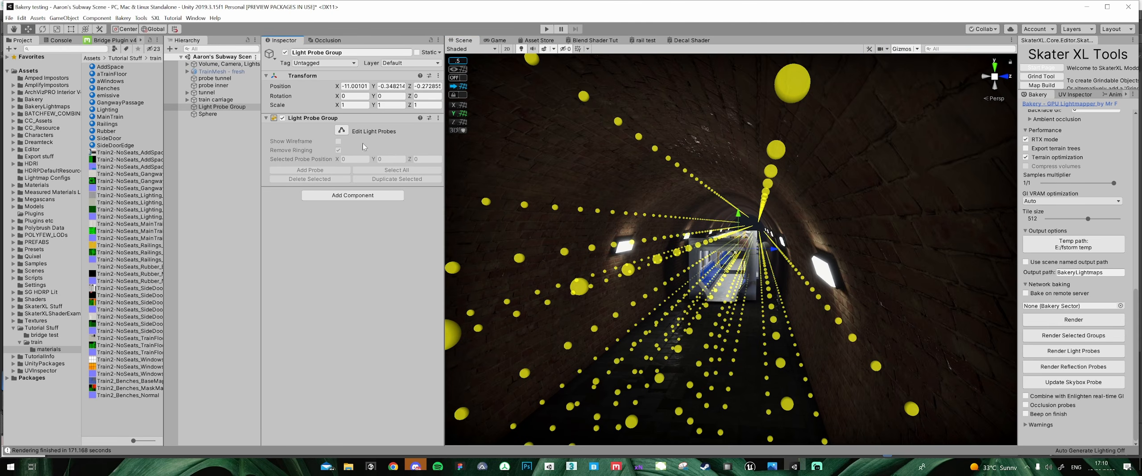
- Delete the test sphere from the tunnel
{"action": "middle_click_drag", "start_coordinate": [834, 298], "coordinate": [830, 250]}
{"action": "left_click", "coordinate": [774, 257]}
{"action": "right_click_drag", "start_coordinate": [734, 244], "coordinate": [692, 206]}
{"action": "key", "text": "w"}
{"action": "middle_click_drag", "start_coordinate": [692, 206], "coordinate": [693, 210]}
{"action": "left_click", "coordinate": [837, 267]}
{"action": "key", "text": "Delete"}
- Examine the carriage interior in the Baked Lightmap display with lightmap resolution, and return to the Shaded display
{"action": "middle_click_drag", "start_coordinate": [869, 275], "coordinate": [643, 263]}
{"action": "right_click_drag", "start_coordinate": [642, 263], "coordinate": [696, 219]}
{"action": "scroll", "coordinate": [696, 219], "scroll_direction": "up", "scroll_amount": 1}
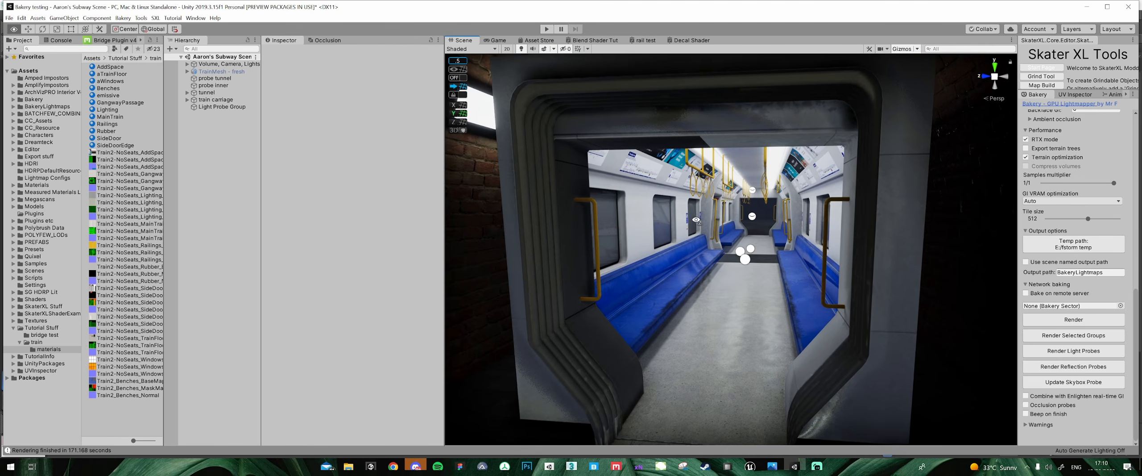
{"action": "scroll", "coordinate": [696, 219], "scroll_direction": "up", "scroll_amount": 1}
{"action": "middle_click_drag", "start_coordinate": [696, 218], "coordinate": [695, 198]}
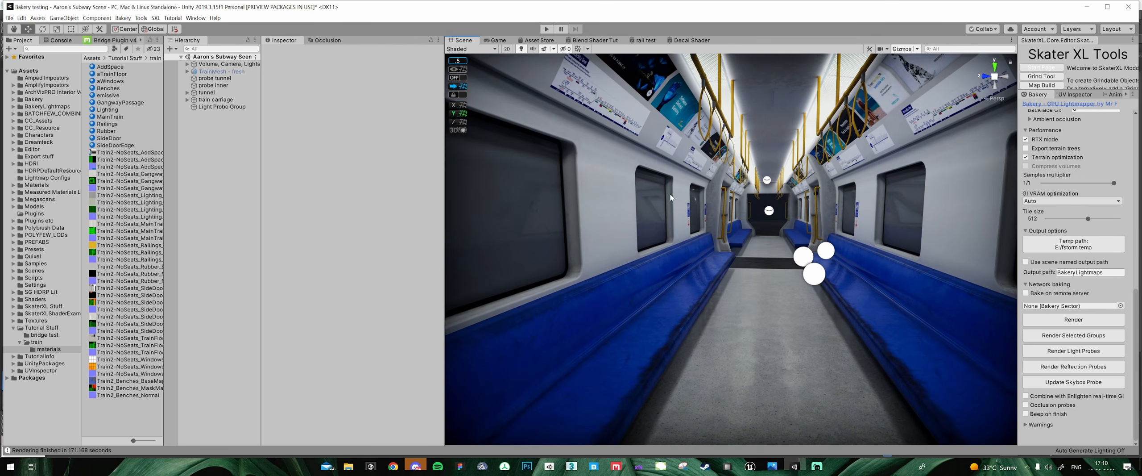
{"action": "left_click", "coordinate": [474, 49]}
{"action": "left_click", "coordinate": [493, 108]}
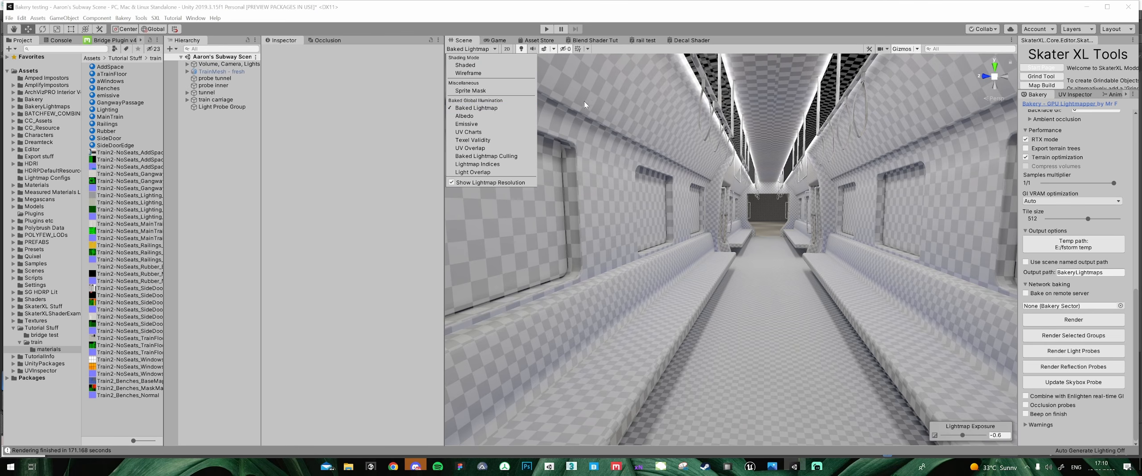
{"action": "left_click", "coordinate": [490, 66]}
{"action": "middle_click_drag", "start_coordinate": [725, 212], "coordinate": [723, 213]}
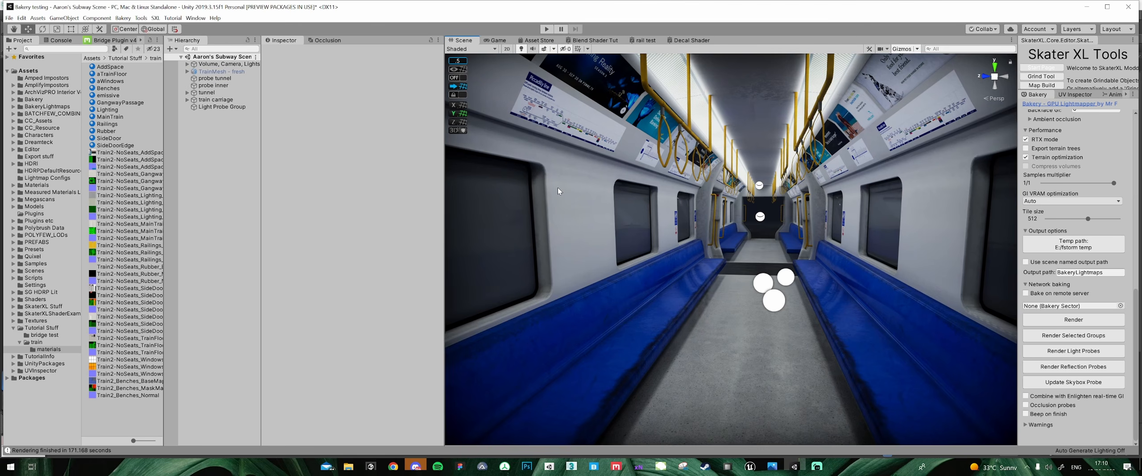
- Open the MainTrain material from the carriage's main train parts and set its normal map strength to 0.14
{"action": "middle_click_drag", "start_coordinate": [698, 249], "coordinate": [838, 215]}
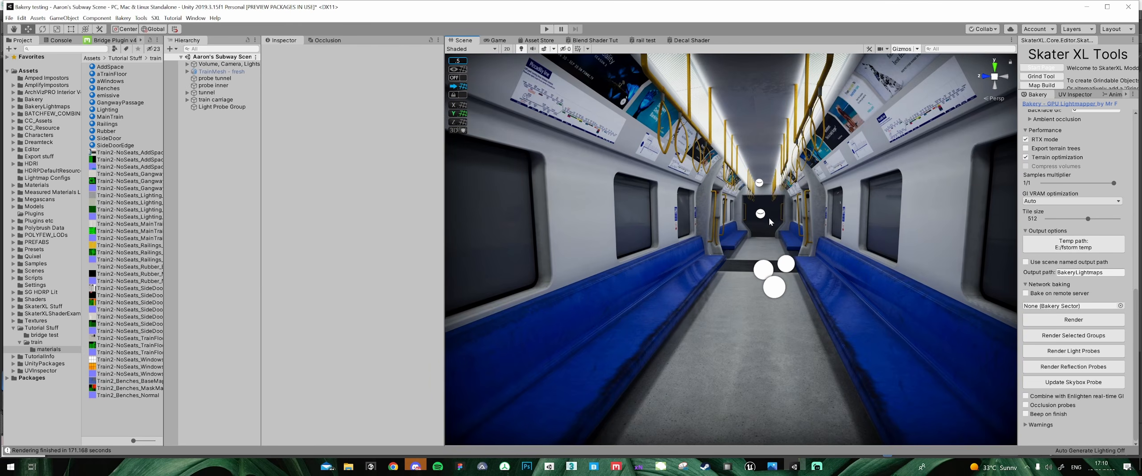
{"action": "scroll", "coordinate": [754, 262], "scroll_direction": "up", "scroll_amount": 3}
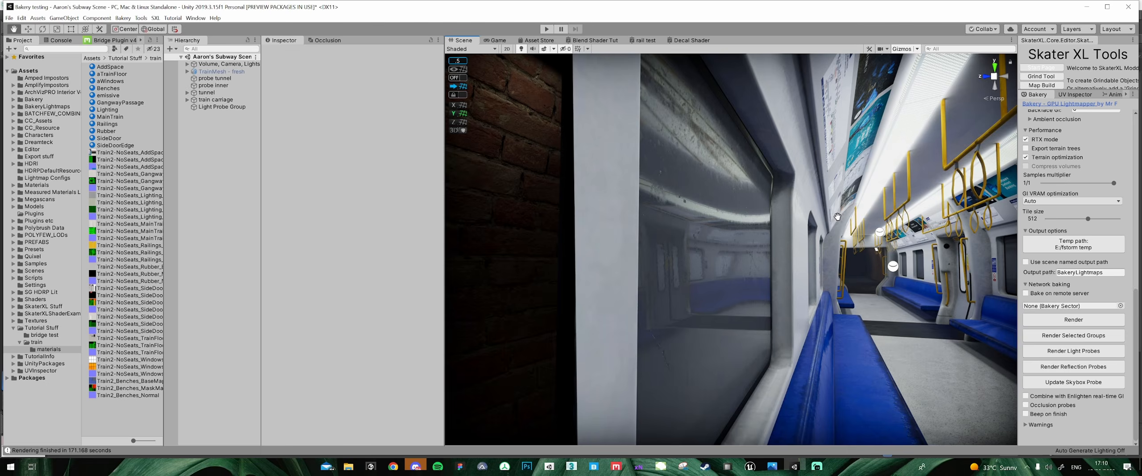
{"action": "right_click_drag", "start_coordinate": [837, 216], "coordinate": [1046, 223]}
{"action": "right_click_drag", "start_coordinate": [732, 207], "coordinate": [681, 263]}
{"action": "right_click_drag", "start_coordinate": [677, 256], "coordinate": [628, 221]}
{"action": "left_click", "coordinate": [628, 221]}
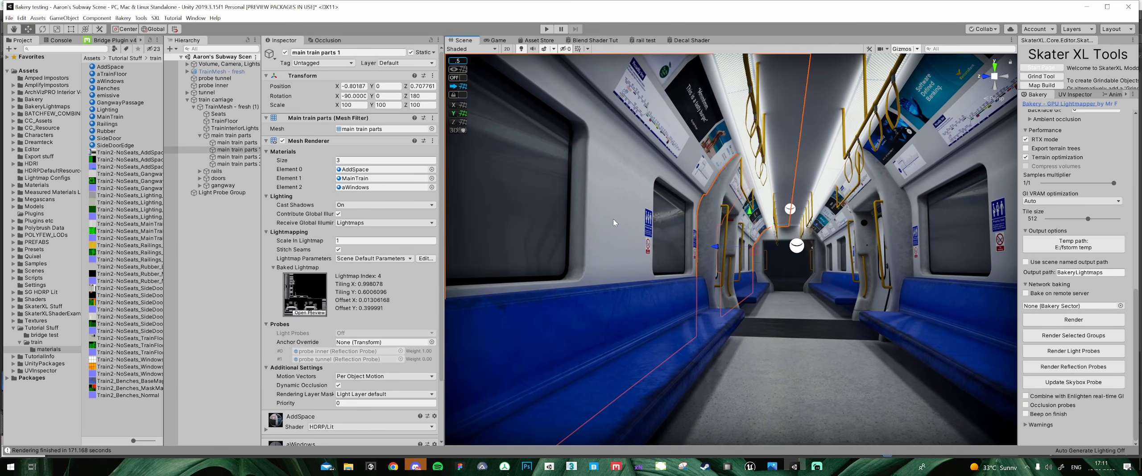
{"action": "double_click", "coordinate": [367, 181]}
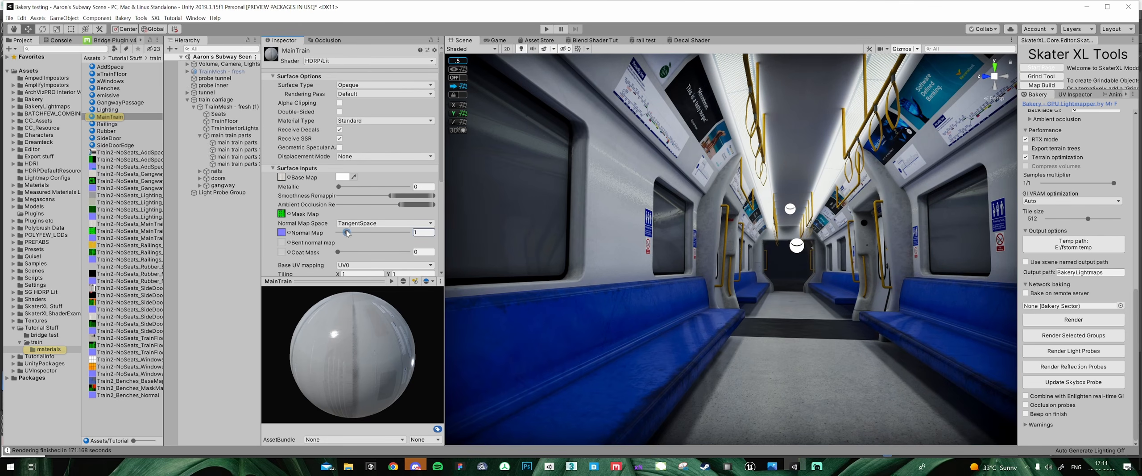
- Inspect the carriage's walls, ceiling, adverts and windows from several angles with the adjusted MainTrain material
{"action": "left_click_drag", "start_coordinate": [810, 254], "coordinate": [753, 264], "text": "alt"}
{"action": "right_click_drag", "start_coordinate": [753, 264], "coordinate": [772, 267], "text": "alt"}
{"action": "left_click_drag", "start_coordinate": [798, 248], "coordinate": [848, 172], "text": "alt"}
{"action": "middle_click_drag", "start_coordinate": [848, 173], "coordinate": [803, 178]}
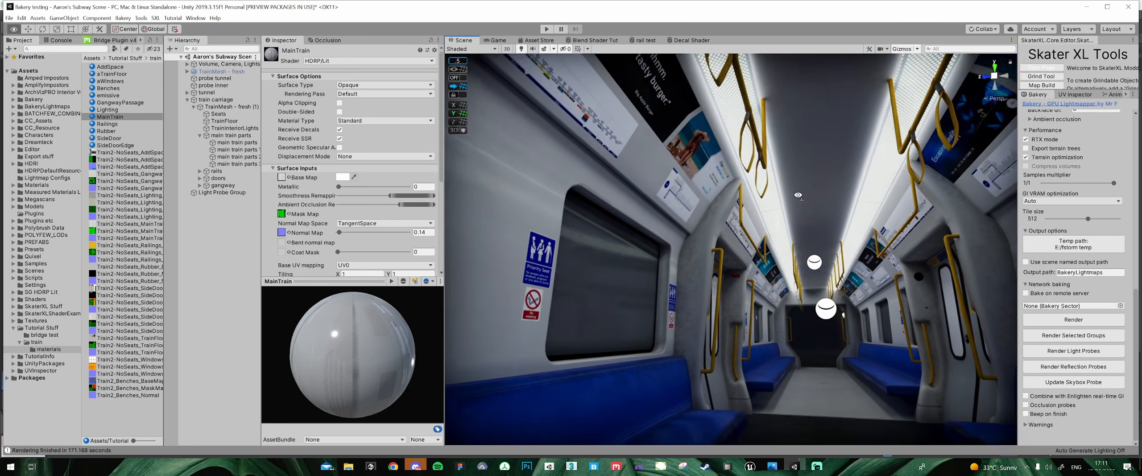
{"action": "left_click_drag", "start_coordinate": [803, 179], "coordinate": [808, 224], "text": "alt"}
{"action": "middle_click_drag", "start_coordinate": [808, 223], "coordinate": [783, 236]}
{"action": "mouse_move", "coordinate": [784, 236]}
{"action": "left_mouse_down", "text": "alt"}
{"action": "mouse_move", "coordinate": [781, 251]}
{"action": "mouse_move", "coordinate": [777, 224]}
{"action": "left_mouse_up", "text": "alt"}
{"action": "left_click_drag", "start_coordinate": [797, 280], "coordinate": [839, 245], "text": "alt"}
{"action": "middle_click_drag", "start_coordinate": [701, 270], "coordinate": [716, 248]}
{"action": "left_click_drag", "start_coordinate": [717, 248], "coordinate": [603, 262], "text": "alt"}
{"action": "right_click_drag", "start_coordinate": [602, 262], "coordinate": [591, 263]}
- Widen the scene view, frame the carriage's front end from the tunnel and show it in the Baked Lightmap display
{"action": "right_click_drag", "start_coordinate": [799, 264], "coordinate": [455, 269]}
{"action": "left_click_drag", "start_coordinate": [445, 269], "coordinate": [415, 272]}
{"action": "right_click_drag", "start_coordinate": [455, 272], "coordinate": [683, 263]}
{"action": "middle_click_drag", "start_coordinate": [689, 262], "coordinate": [697, 254]}
{"action": "scroll", "coordinate": [697, 254], "scroll_direction": "up", "scroll_amount": 5}
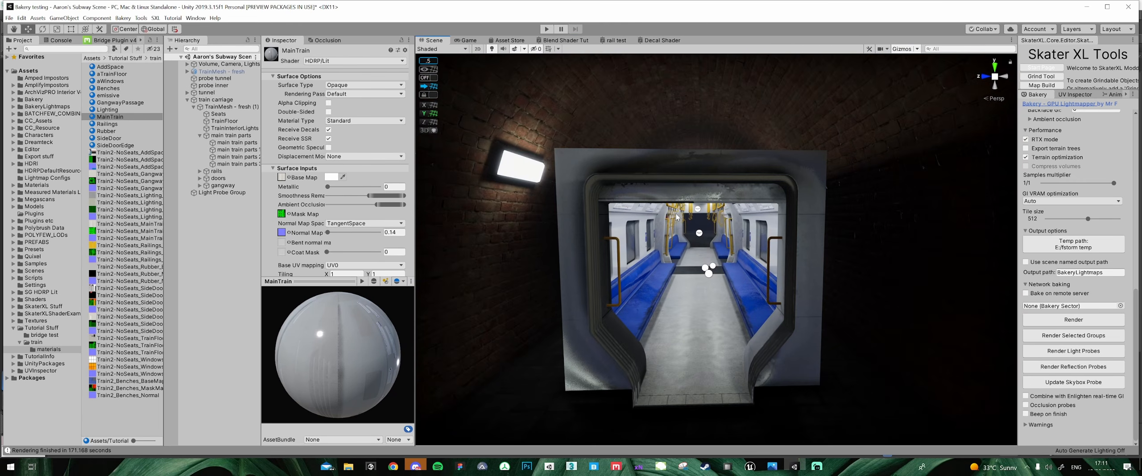
{"action": "left_click", "coordinate": [470, 108]}
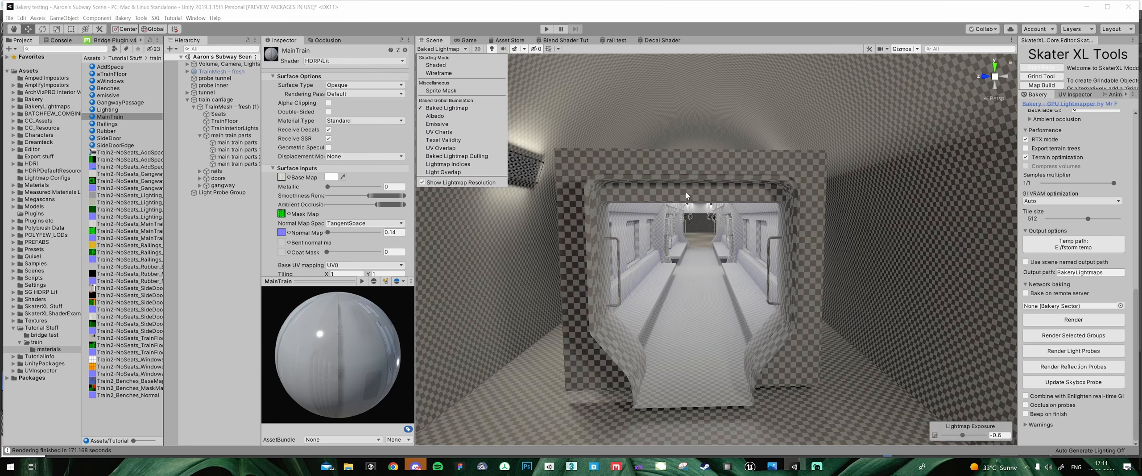